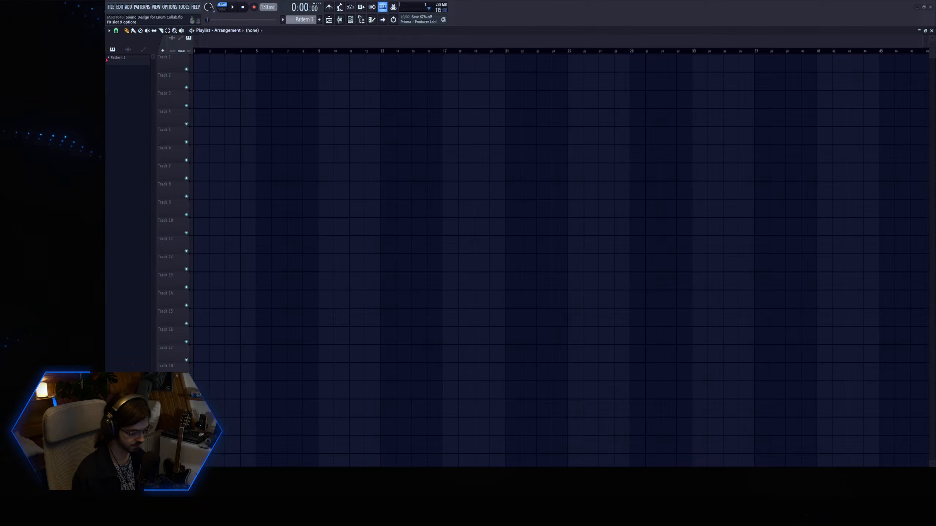
Add a Vital synth channel, show its plugin editor and route it to mixer insert 1.
{"action": "key", "text": "ctrl+e"}
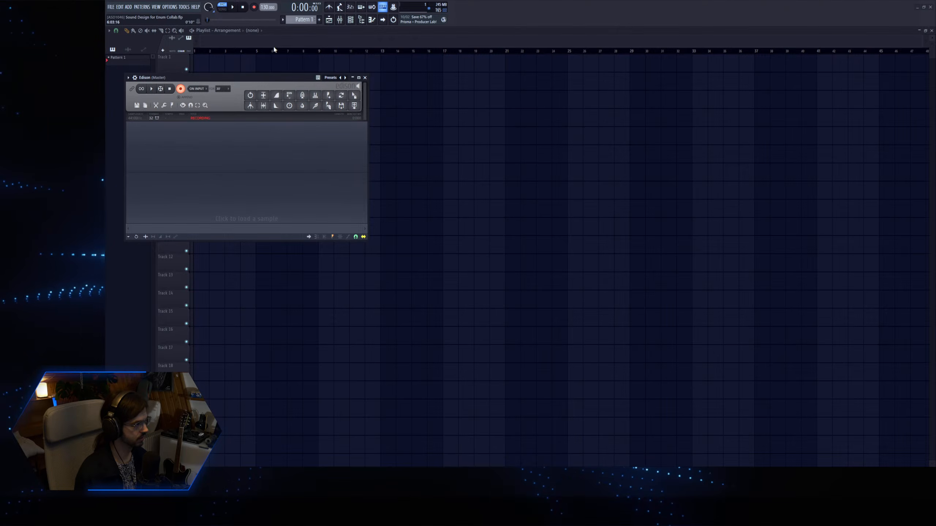
{"action": "key", "text": "Escape"}
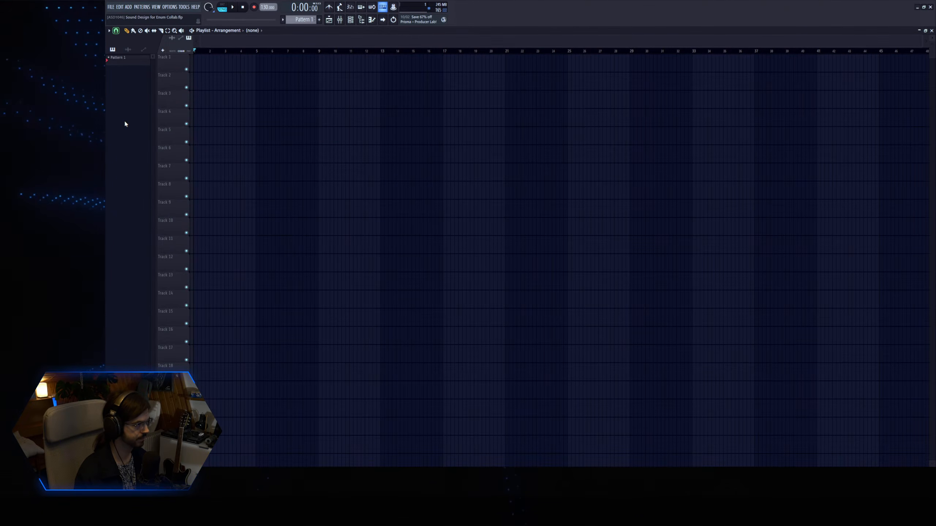
{"action": "left_click", "coordinate": [349, 23]}
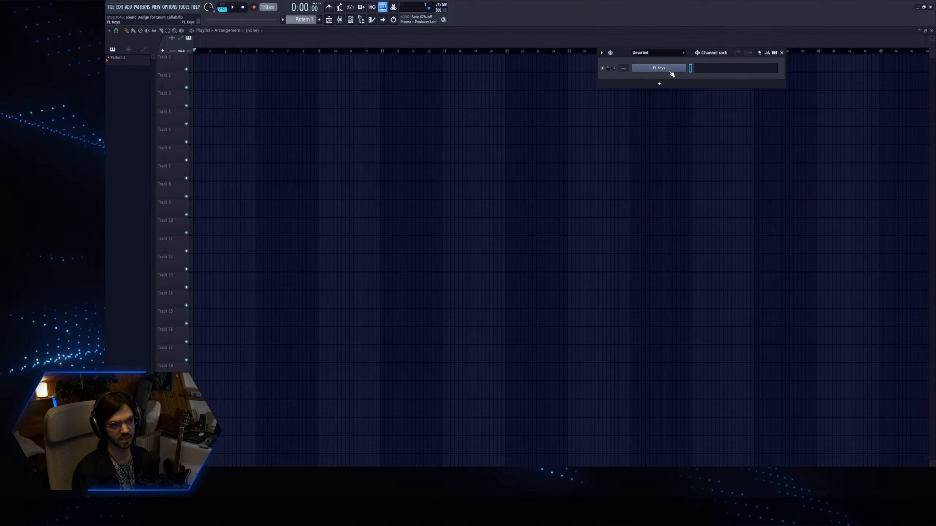
{"action": "left_click", "coordinate": [712, 47]}
{"action": "left_click_drag", "start_coordinate": [210, 69], "coordinate": [329, 83]}
{"action": "left_click", "coordinate": [271, 96]}
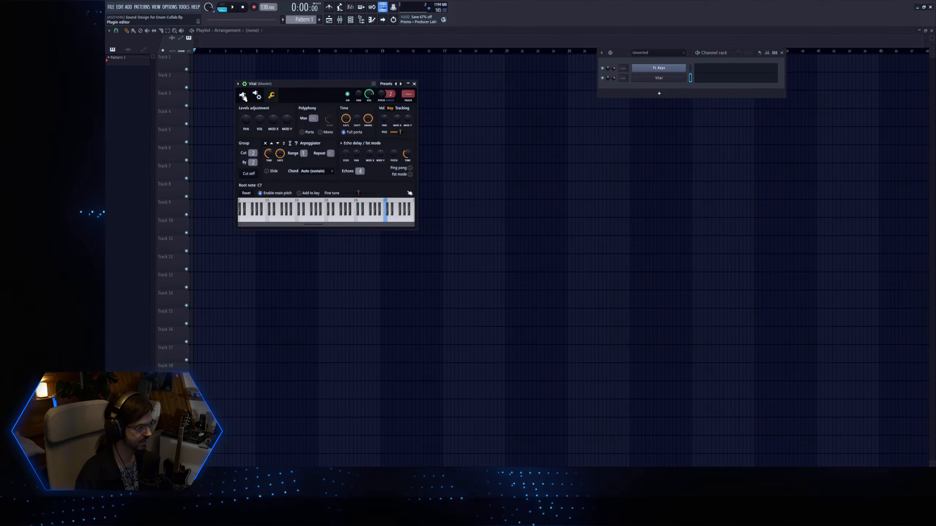
{"action": "left_click", "coordinate": [243, 96]}
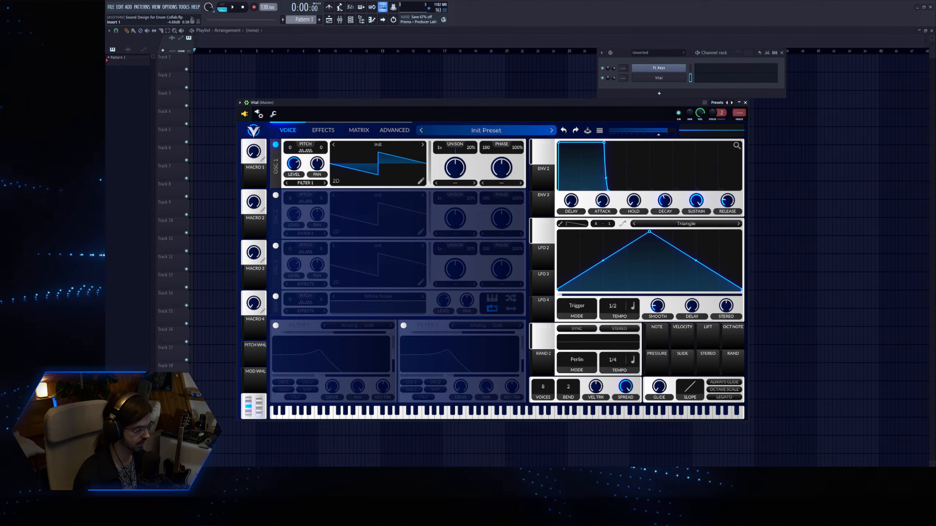
{"action": "key", "text": "ctrl+l"}
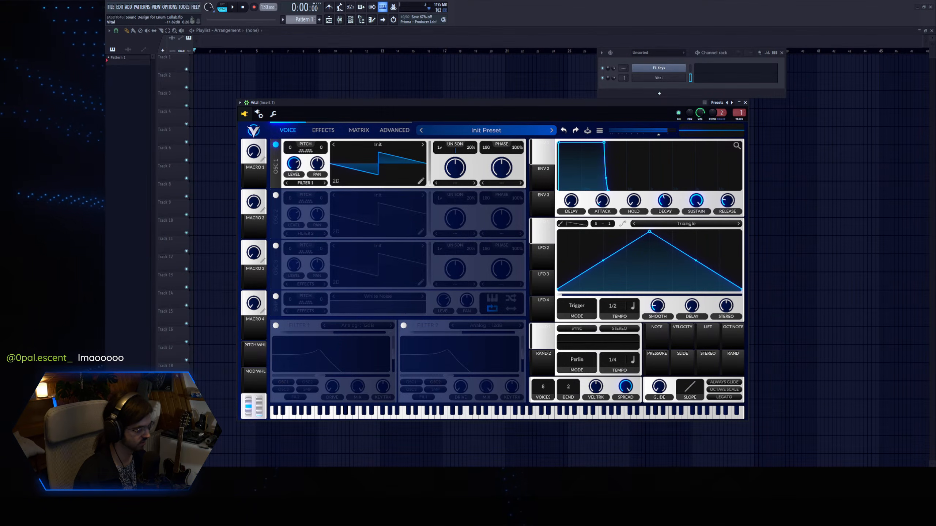
Turn on Vital's White Noise sampler and reposition the plugin window slightly higher.
{"action": "left_click", "coordinate": [276, 297]}
{"action": "left_click", "coordinate": [275, 297]}
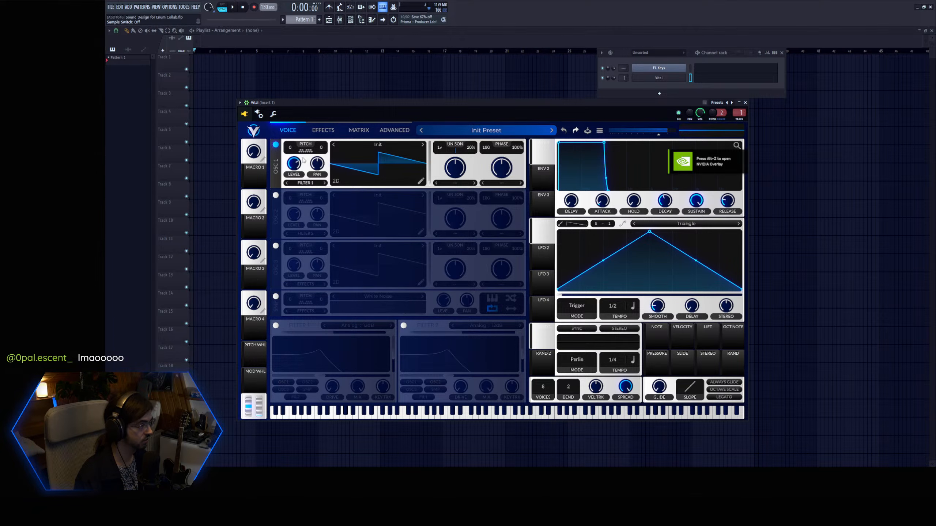
{"action": "left_click_drag", "start_coordinate": [313, 107], "coordinate": [313, 102]}
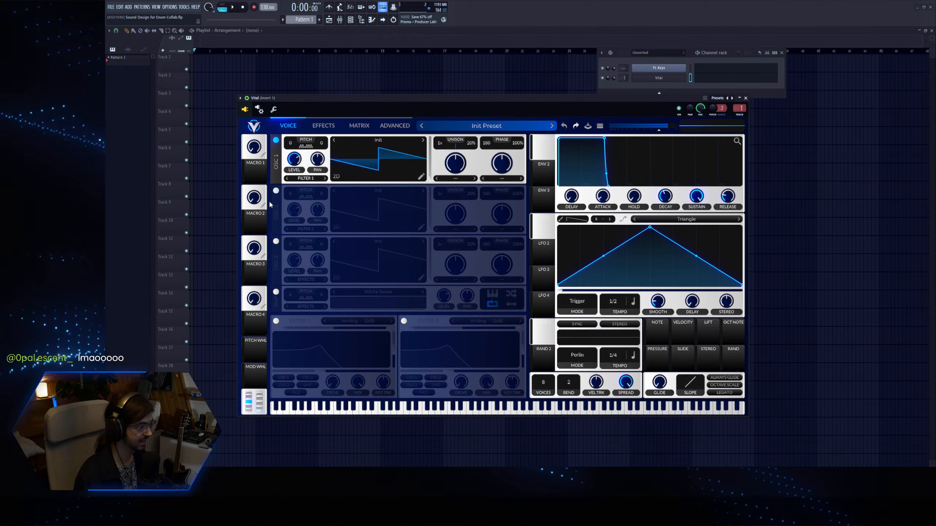
{"action": "left_click", "coordinate": [275, 291]}
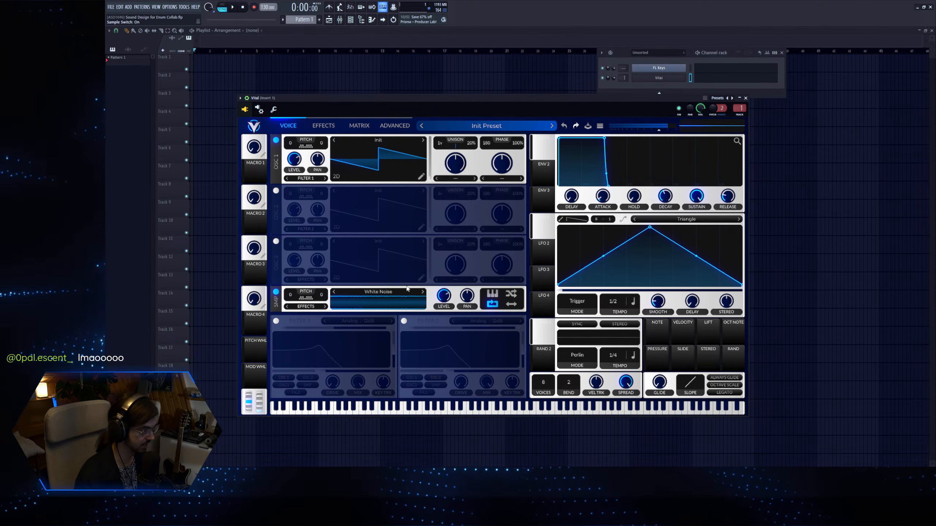
Turn on oscillator 3 and set its spectral morph type to Random Amplitudes.
{"action": "left_click", "coordinate": [276, 242]}
{"action": "left_click", "coordinate": [455, 279]}
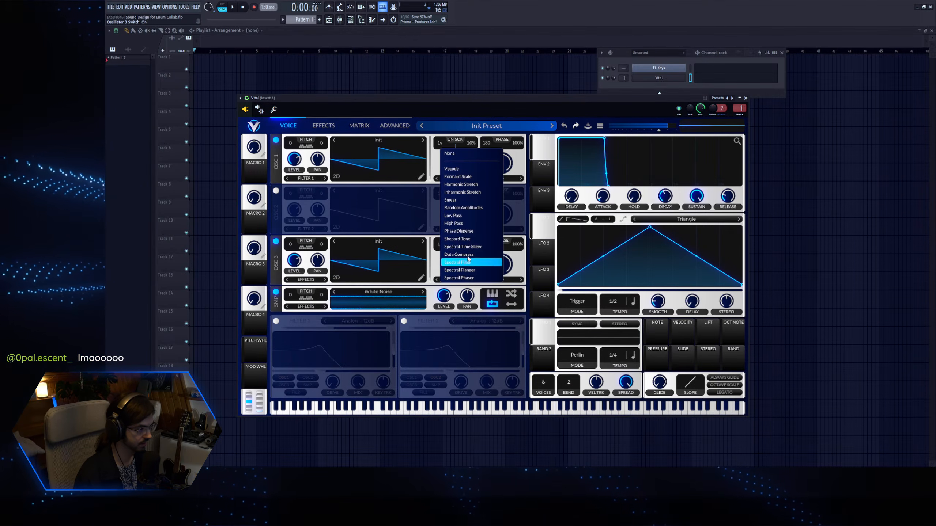
{"action": "left_click", "coordinate": [469, 212]}
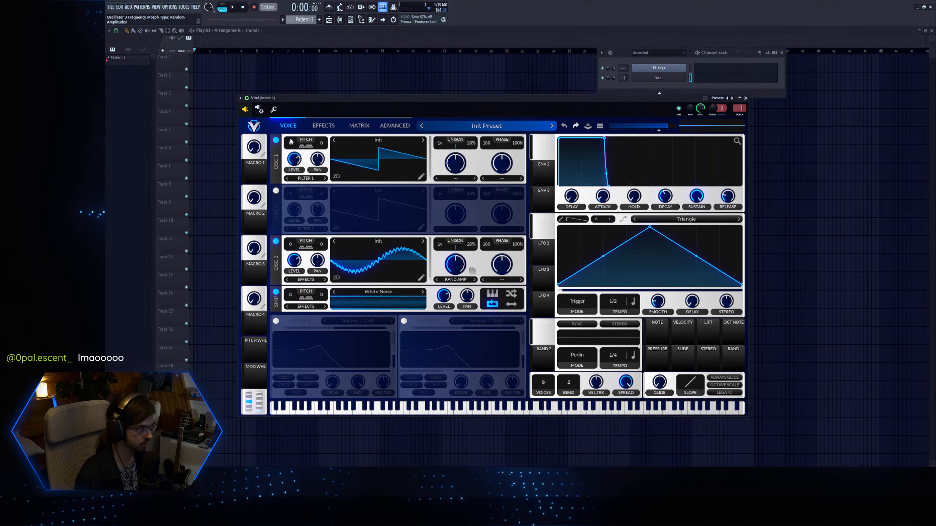
Turn on Vital's multiband Compressor effect and audition the patch with test notes.
{"action": "left_click", "coordinate": [323, 125]}
{"action": "left_click", "coordinate": [276, 171]}
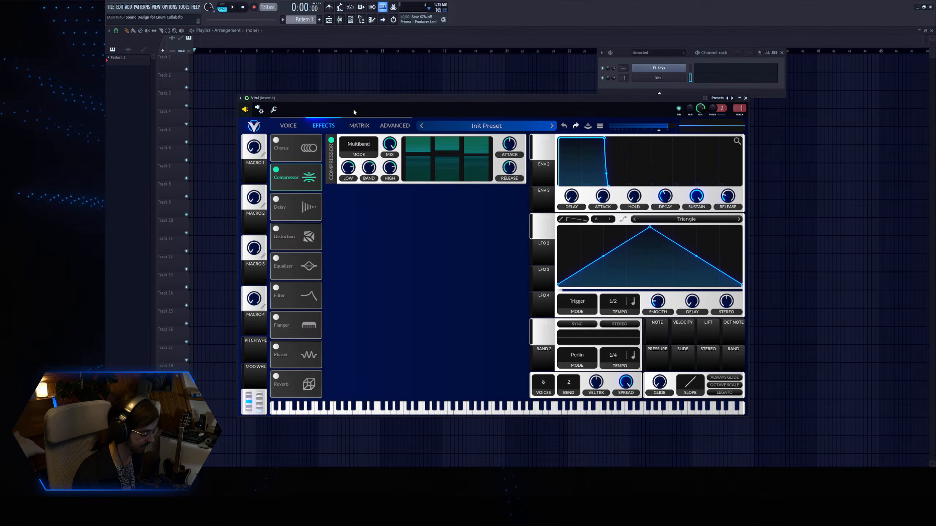
{"action": "key", "text": "d"}
{"action": "key", "text": "z"}
Turn on the Soft Clip Distortion ahead of the Compressor and raise its drive while playing a note.
{"action": "left_click", "coordinate": [295, 128]}
{"action": "left_click", "coordinate": [316, 127]}
{"action": "left_click", "coordinate": [276, 229]}
{"action": "key", "text": "z"}
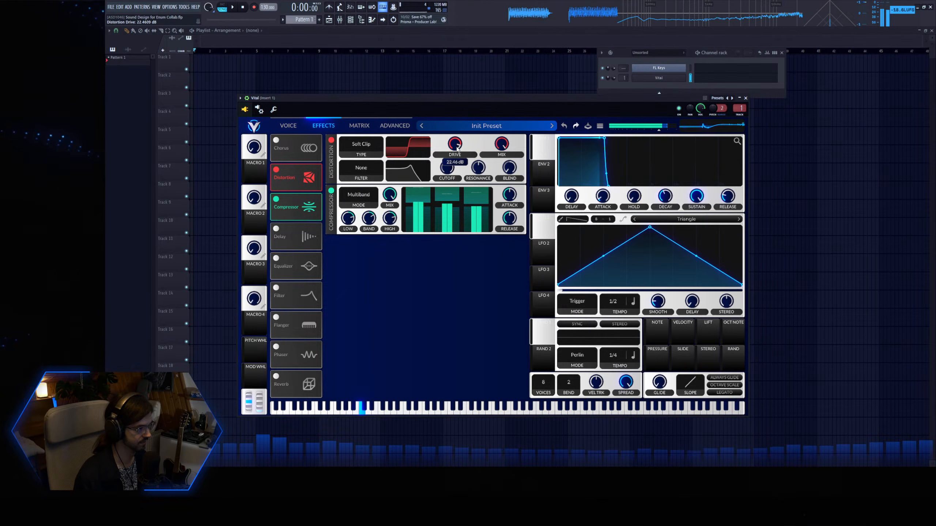
{"action": "left_click_drag", "start_coordinate": [458, 160], "coordinate": [457, 159]}
Modulate oscillator 3's Random Amplitudes morph with LFO 1 and reshape the LFO into a rising ramp.
{"action": "left_click", "coordinate": [300, 128]}
{"action": "key", "text": "q"}
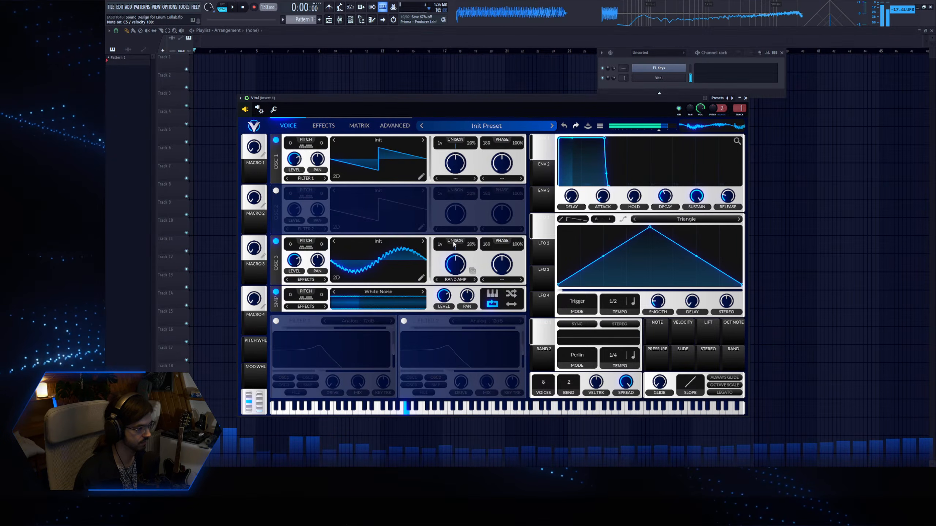
{"action": "left_click_drag", "start_coordinate": [547, 234], "coordinate": [452, 272]}
{"action": "key", "text": "z"}
{"action": "left_click_drag", "start_coordinate": [650, 227], "coordinate": [742, 227]}
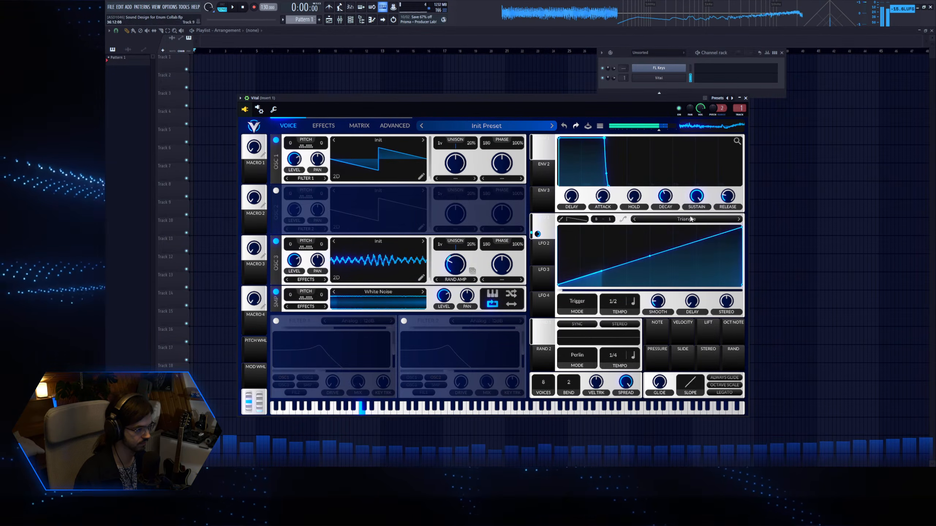
{"action": "left_click", "coordinate": [474, 272]}
Set the Distortion drive to 30 dB and lower the White Noise sampler's level to about 0.11.
{"action": "left_click", "coordinate": [323, 126]}
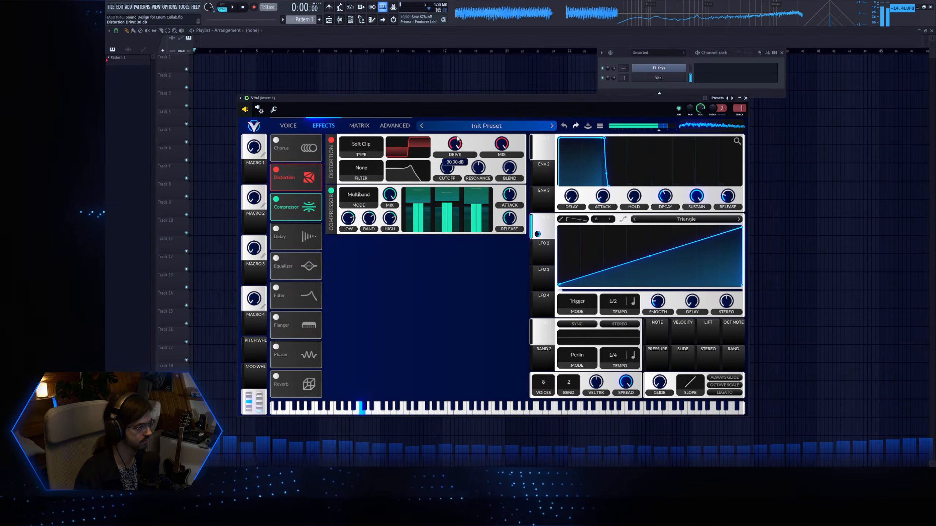
{"action": "left_click", "coordinate": [288, 125]}
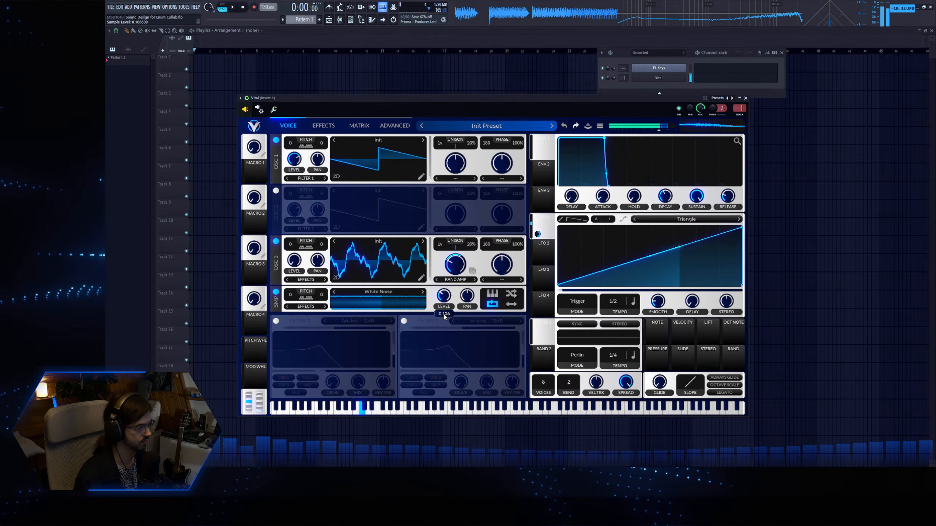
Compare the sound with oscillator 3 off and on, and set its unison to 16 voices with 2% detune.
{"action": "left_click", "coordinate": [276, 241]}
{"action": "left_click", "coordinate": [275, 241]}
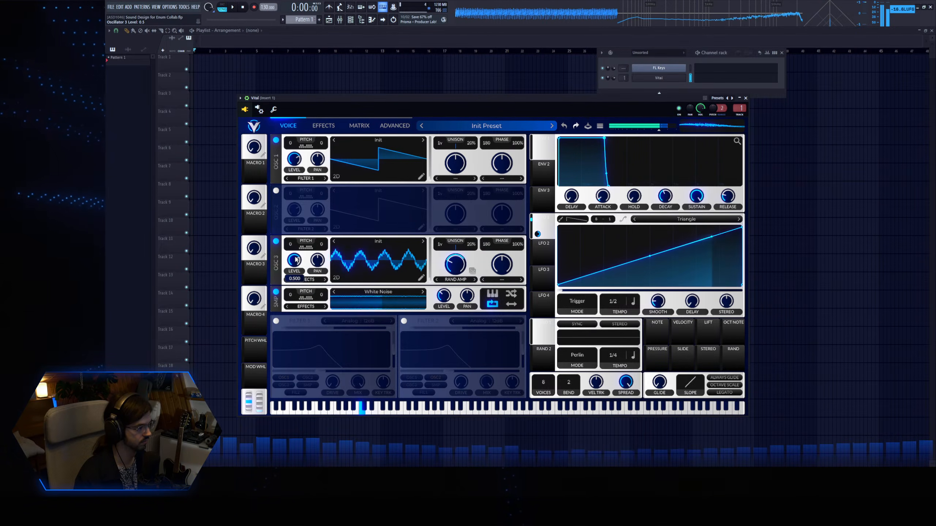
{"action": "left_click_drag", "start_coordinate": [440, 247], "coordinate": [468, 157]}
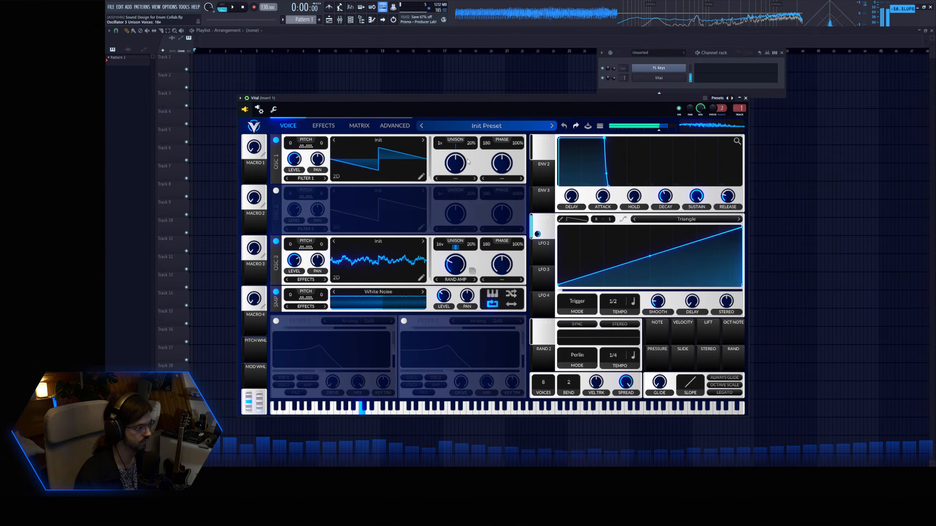
{"action": "left_click_drag", "start_coordinate": [468, 243], "coordinate": [476, 268]}
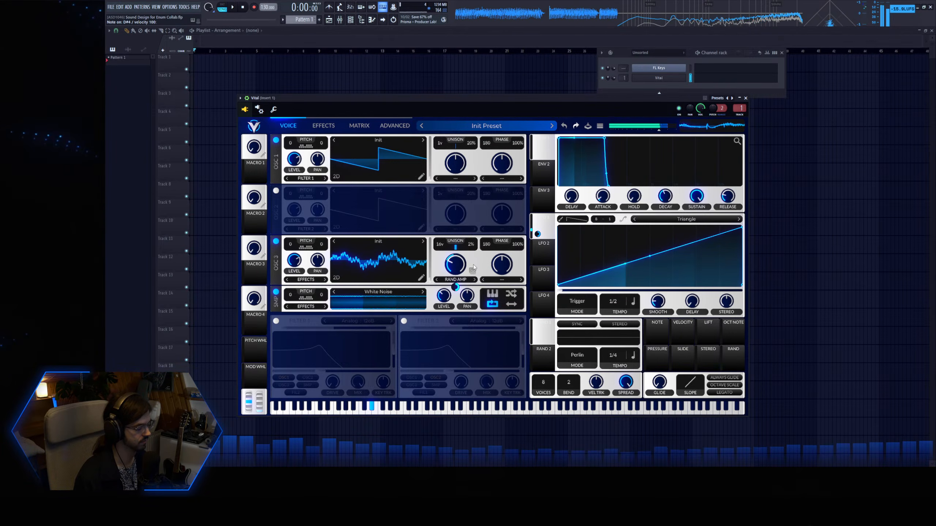
Try 2 and 16 unison voices on oscillator 1, return it to 1 voice and slow LFO 1 to 2/1.
{"action": "left_click_drag", "start_coordinate": [439, 143], "coordinate": [439, 140]}
{"action": "left_click", "coordinate": [454, 179]}
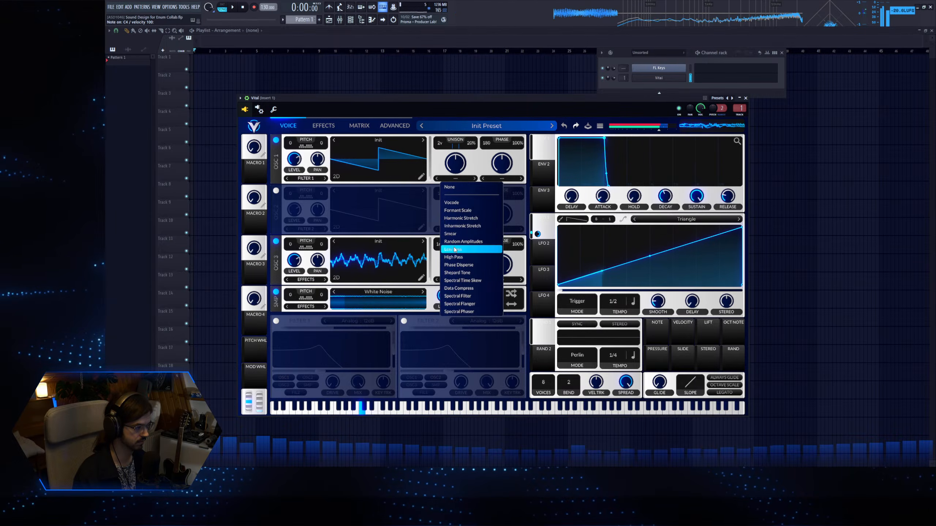
{"action": "left_click", "coordinate": [452, 163]}
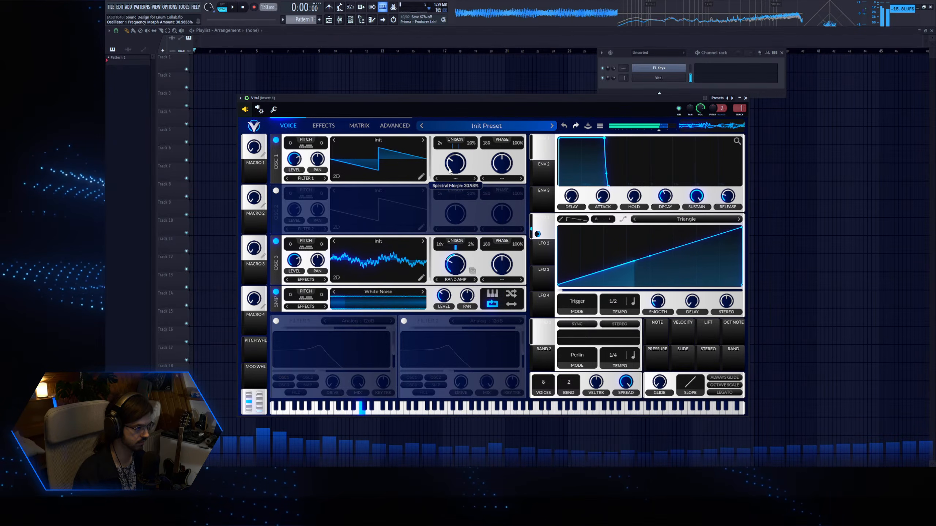
{"action": "left_click_drag", "start_coordinate": [440, 143], "coordinate": [439, 147]}
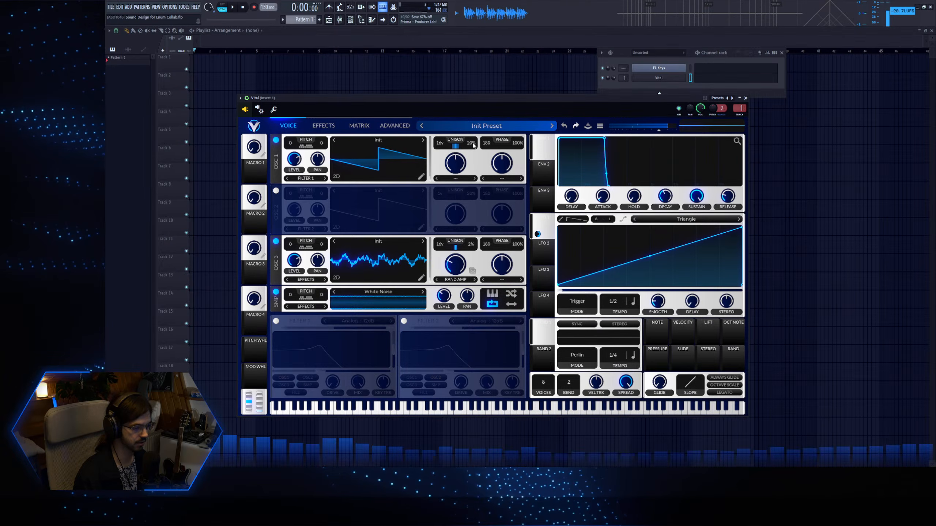
{"action": "left_click_drag", "start_coordinate": [471, 143], "coordinate": [468, 159]}
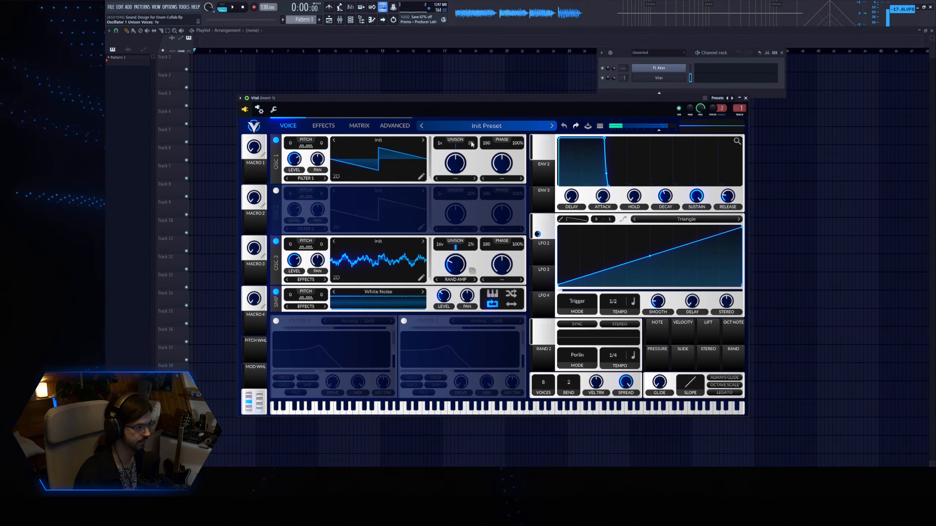
{"action": "key", "text": "z"}
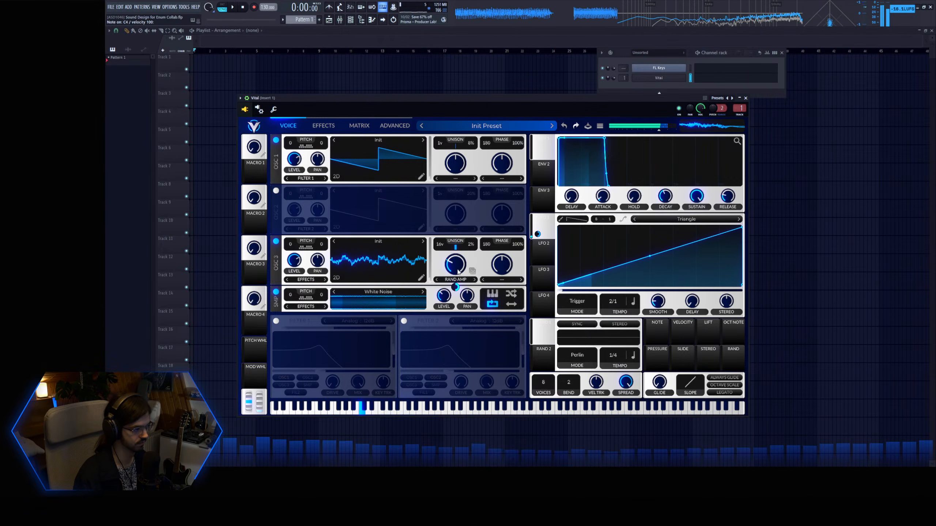
Turn on oscillator 2 and transpose it up about 43 semitones while auditioning notes.
{"action": "left_click", "coordinate": [276, 191]}
{"action": "key", "text": "z"}
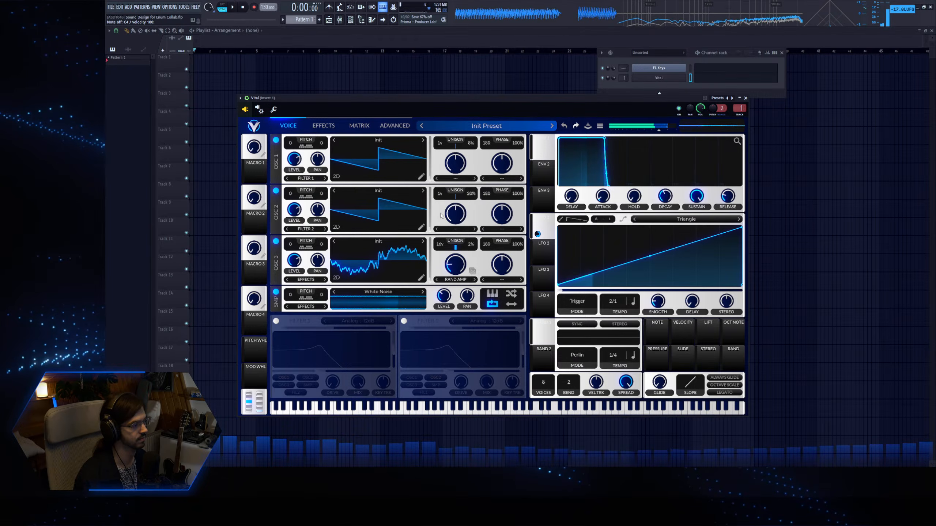
{"action": "left_click_drag", "start_coordinate": [291, 193], "coordinate": [299, 185]}
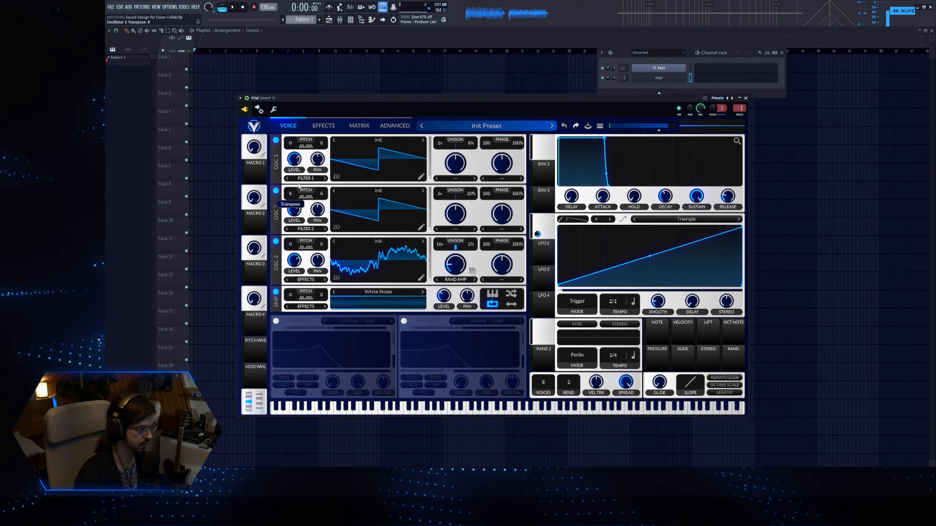
{"action": "key", "text": "z"}
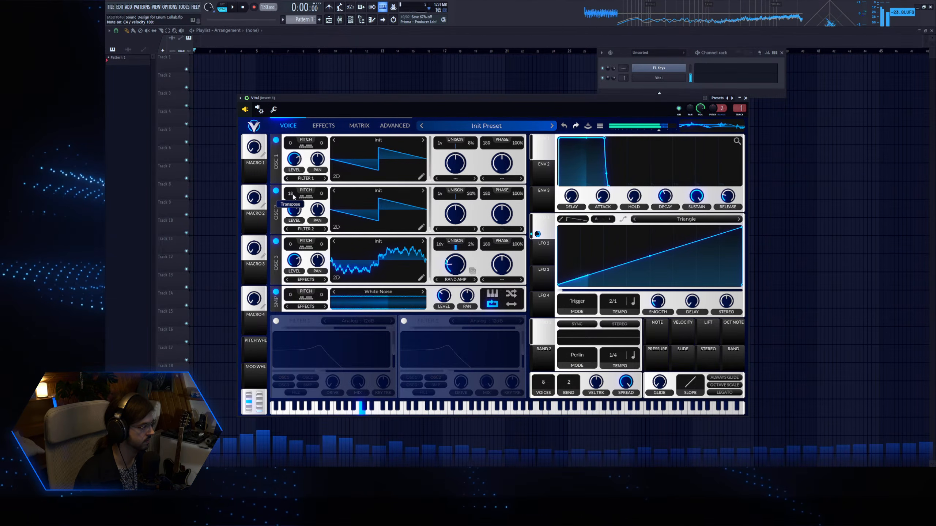
{"action": "left_click_drag", "start_coordinate": [290, 198], "coordinate": [295, 194]}
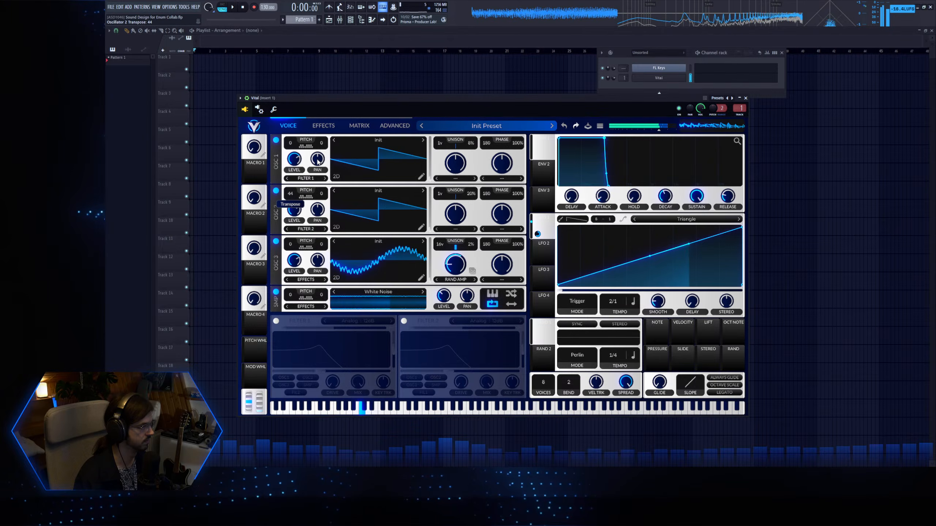
{"action": "key", "text": "z"}
Lower oscillator 2's level and compare the sound with oscillator 3 off and on.
{"action": "mouse_move", "coordinate": [296, 208]}
{"action": "left_mouse_down"}
{"action": "mouse_move", "coordinate": [294, 224]}
{"action": "mouse_move", "coordinate": [296, 207]}
{"action": "left_mouse_up"}
{"action": "key", "text": "z"}
{"action": "left_click", "coordinate": [276, 242]}
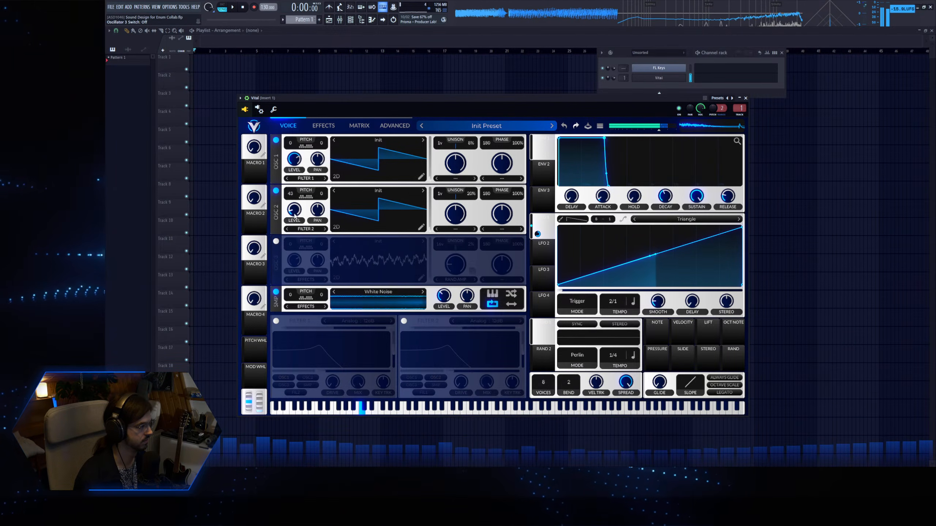
{"action": "left_click", "coordinate": [276, 242]}
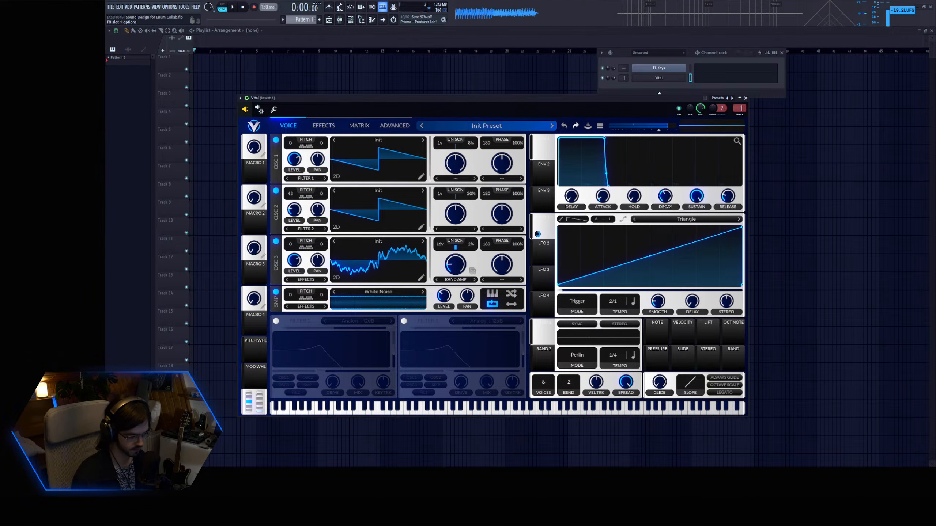
Add OTT to the Vital mixer insert and set its depth to 31%.
{"action": "key", "text": "d"}
{"action": "left_click_drag", "start_coordinate": [150, 135], "coordinate": [156, 159]}
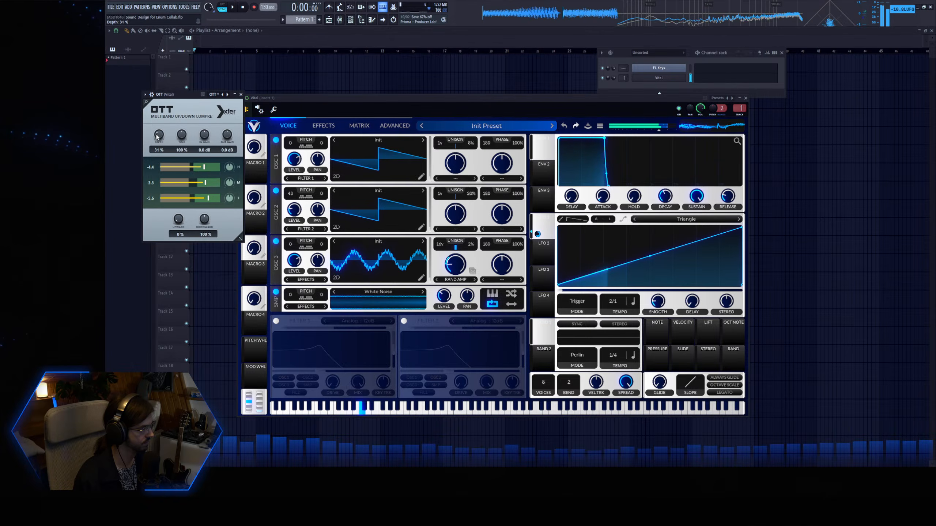
Turn off oscillator 2 and set oscillator 1's phase and phase randomization to 0.
{"action": "left_click", "coordinate": [276, 190]}
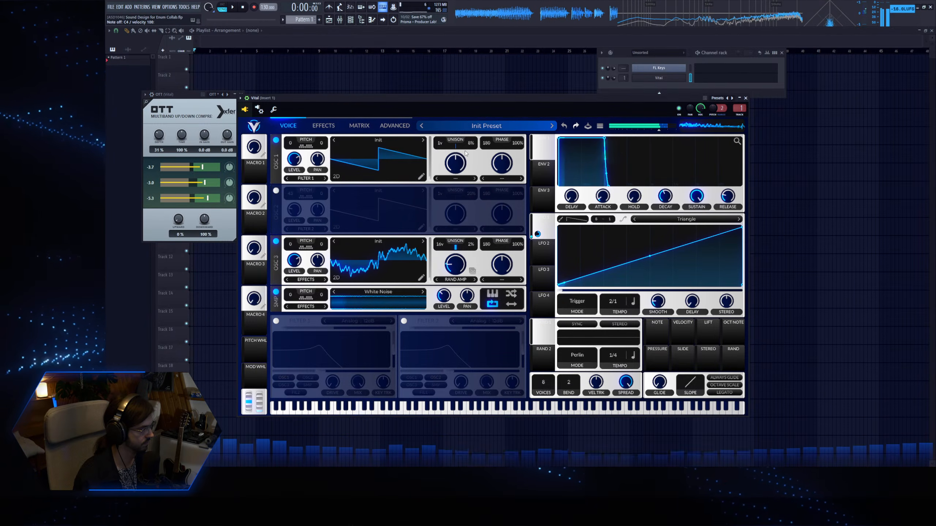
{"action": "left_click_drag", "start_coordinate": [456, 265], "coordinate": [460, 268]}
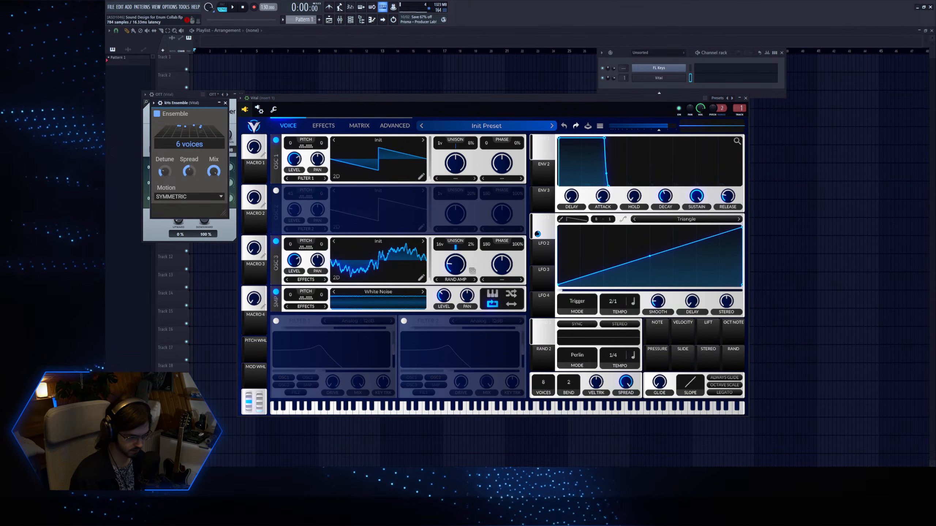
Audition the kHs Ensemble effect's motion options, lower its mix and load Serum 2 FX on the same insert.
{"action": "key", "text": "z"}
{"action": "left_click", "coordinate": [187, 195]}
{"action": "left_click", "coordinate": [189, 195]}
{"action": "left_click_drag", "start_coordinate": [214, 172], "coordinate": [214, 214]}
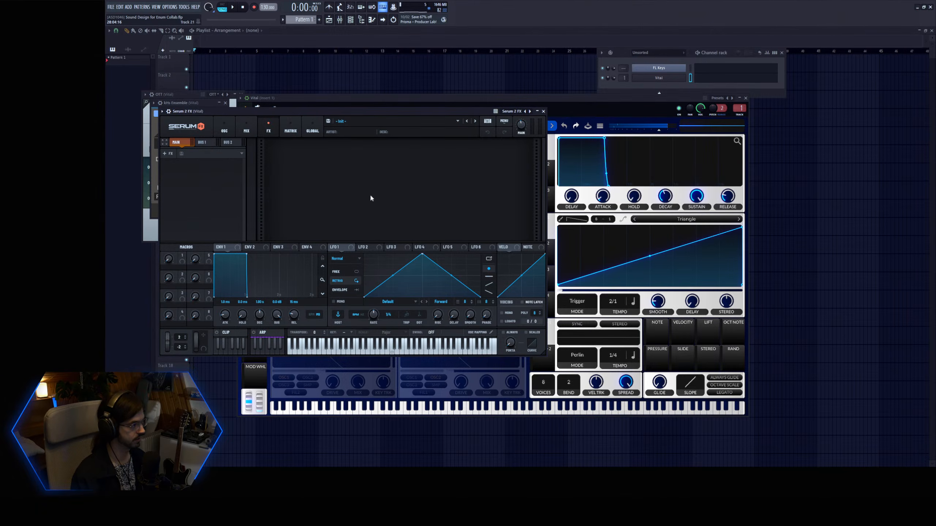
Add a Distortion module in Serum 2 FX, set it to Overdrive with 4 stages, and audition it.
{"action": "left_click_drag", "start_coordinate": [241, 113], "coordinate": [395, 146]}
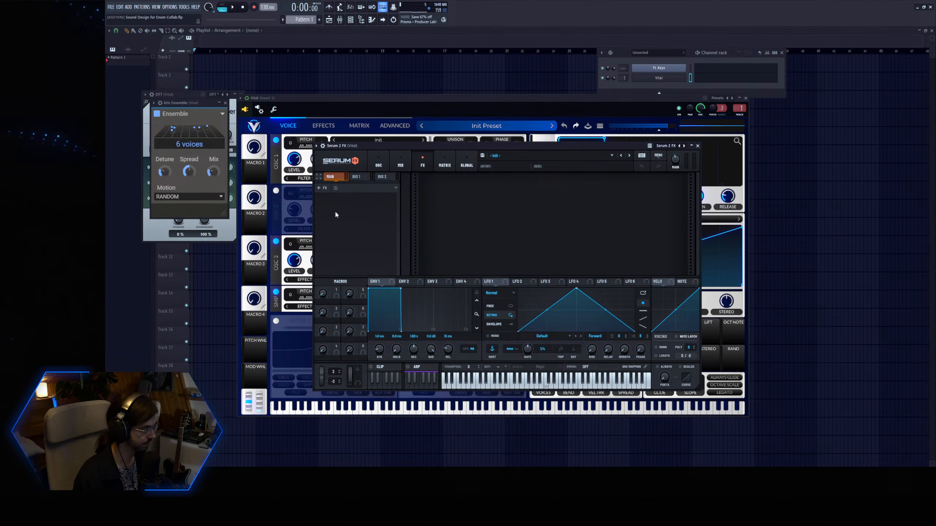
{"action": "left_click", "coordinate": [336, 233]}
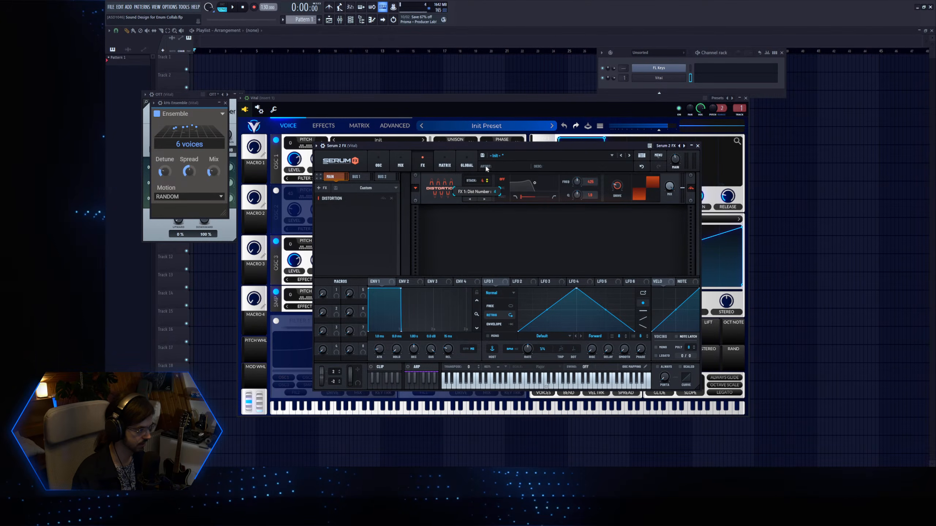
{"action": "key", "text": "z"}
{"action": "key", "text": "z"}
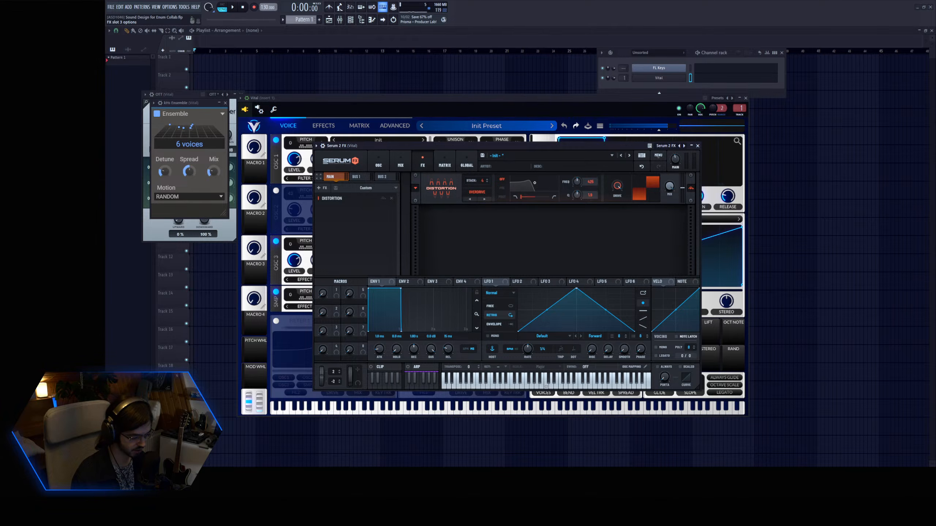
{"action": "key", "text": "z"}
Shape Fruity Parametric EQ 2 with a raised low shelf, a low-mid cut and a lowered high shelf while playing notes.
{"action": "key", "text": "z"}
{"action": "left_click_drag", "start_coordinate": [216, 174], "coordinate": [210, 148]}
{"action": "key", "text": "z"}
{"action": "key", "text": "z"}
{"action": "left_click_drag", "start_coordinate": [305, 175], "coordinate": [302, 194]}
{"action": "left_click_drag", "start_coordinate": [210, 149], "coordinate": [213, 161]}
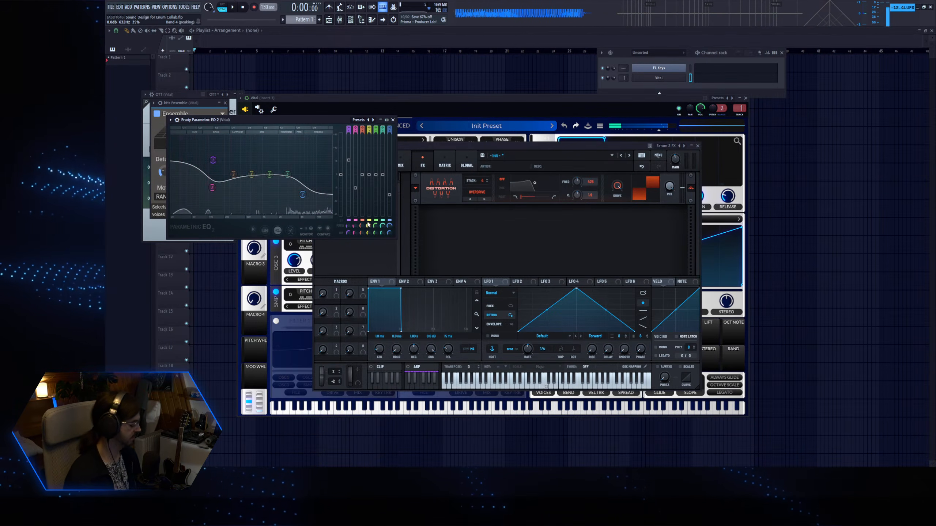
Adjust the Serum 2 FX distortion's mix and drive while playing notes.
{"action": "left_click", "coordinate": [596, 227]}
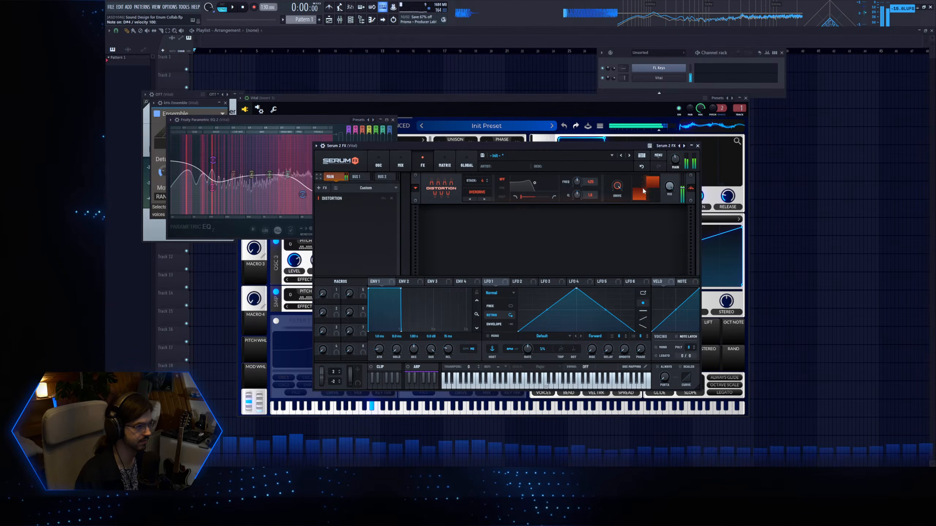
{"action": "left_click_drag", "start_coordinate": [669, 187], "coordinate": [616, 196]}
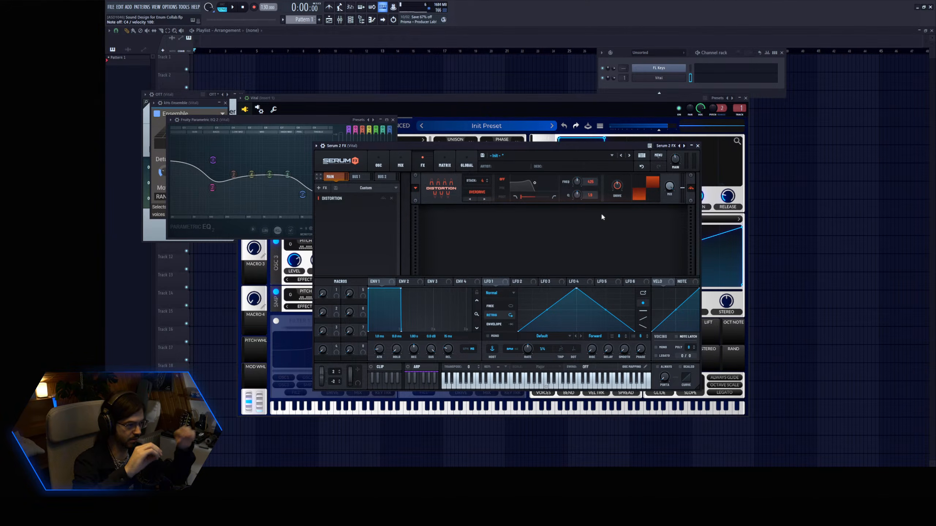
{"action": "key", "text": "z"}
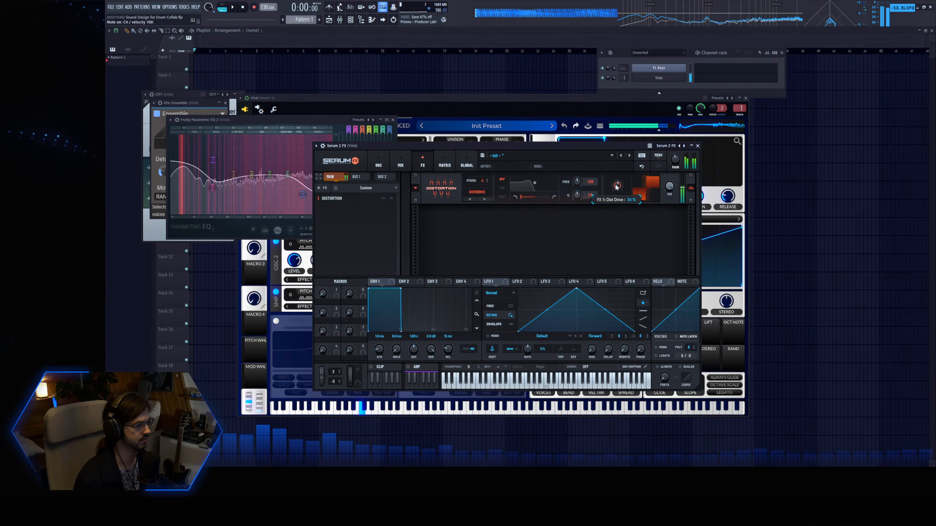
{"action": "left_click_drag", "start_coordinate": [616, 202], "coordinate": [616, 198]}
Audition oscillator 3 in Vital with 1 unison voice, and set its unison to 2 voices.
{"action": "key", "text": "q"}
{"action": "left_click", "coordinate": [432, 99]}
{"action": "key", "text": "d"}
{"action": "double_click", "coordinate": [447, 247]}
{"action": "key", "text": "d"}
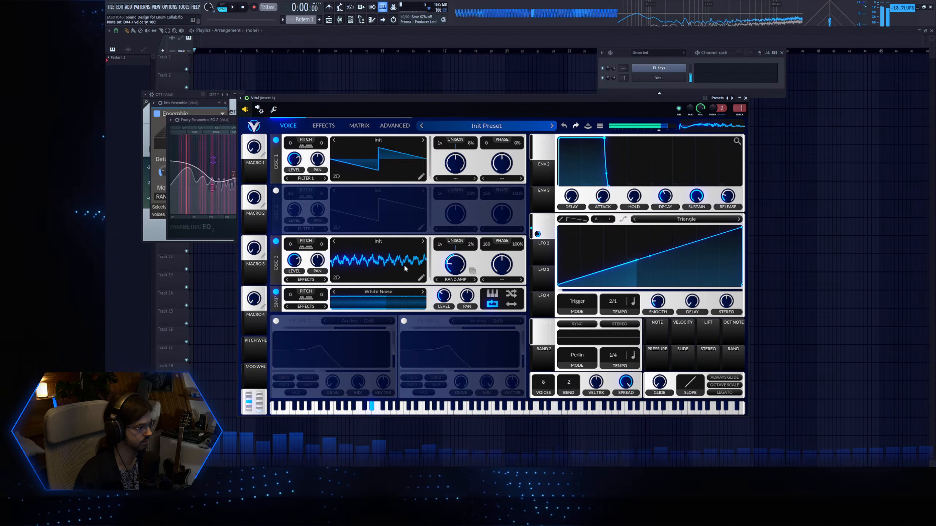
{"action": "left_click_drag", "start_coordinate": [443, 247], "coordinate": [443, 243]}
{"action": "key", "text": "q"}
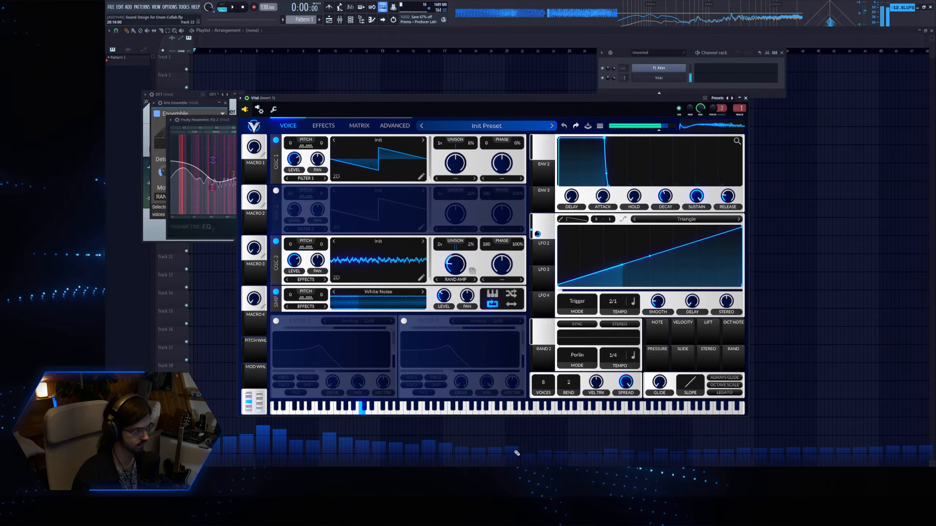
Move the EQ's low shelf and set oscillator 3's phase and phase randomization to 0.
{"action": "left_click", "coordinate": [214, 155]}
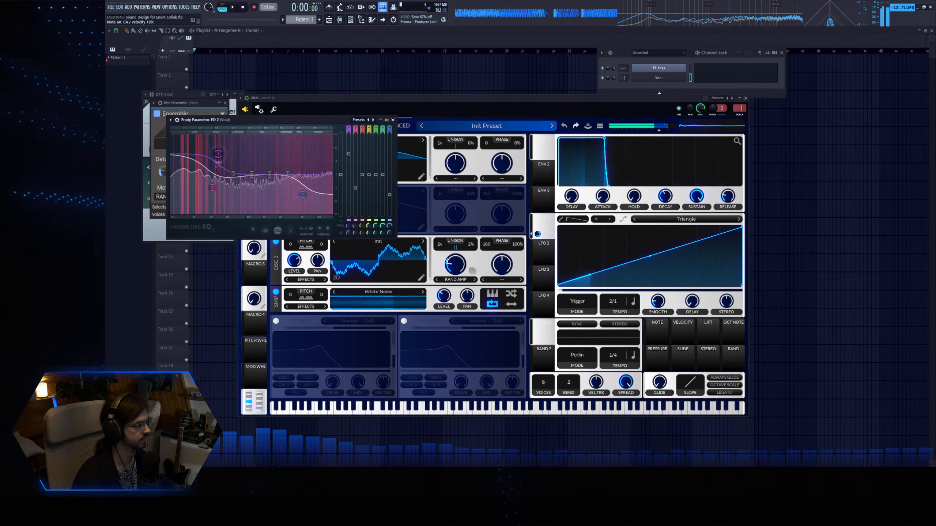
{"action": "left_click", "coordinate": [317, 239]}
{"action": "key", "text": "q"}
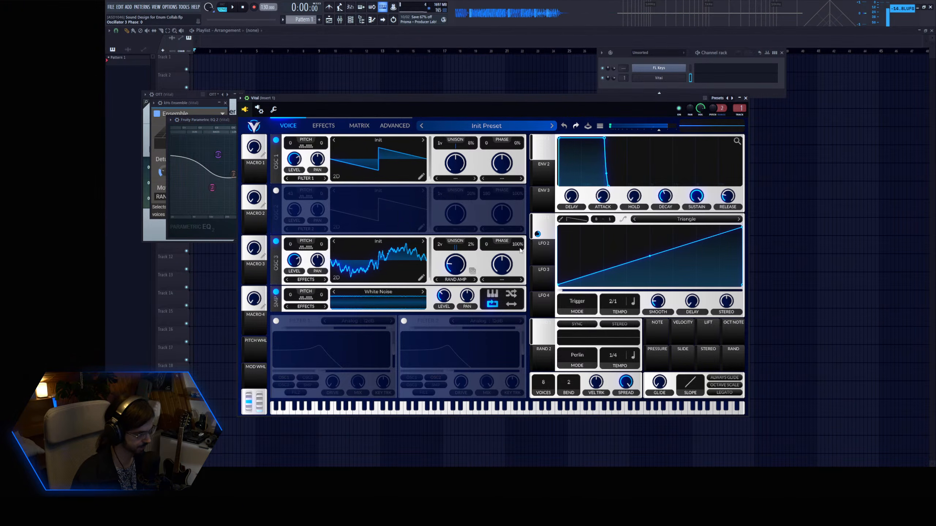
Refine the EQ curve by adjusting the low shelf, shifting the high bands down and boosting the upper mids above a low-mid cut.
{"action": "left_click_drag", "start_coordinate": [219, 157], "coordinate": [217, 157]}
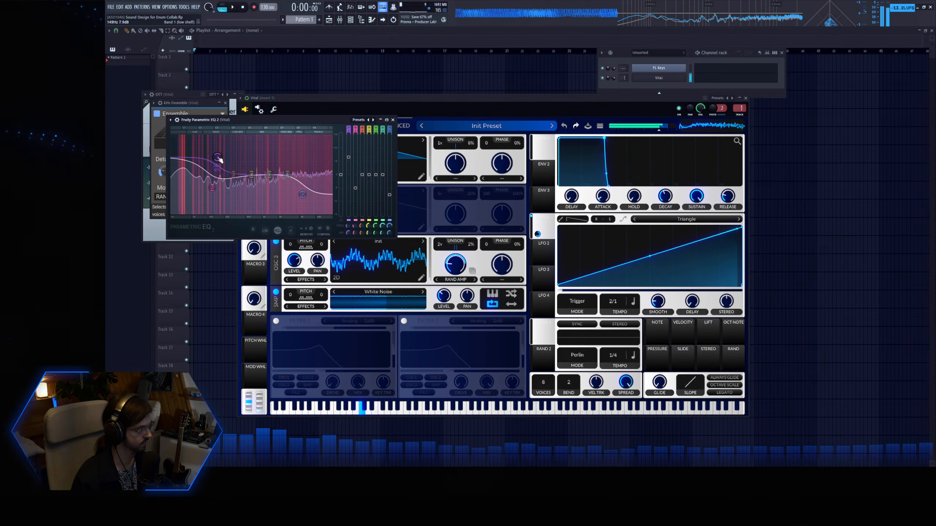
{"action": "left_click_drag", "start_coordinate": [297, 180], "coordinate": [311, 196]}
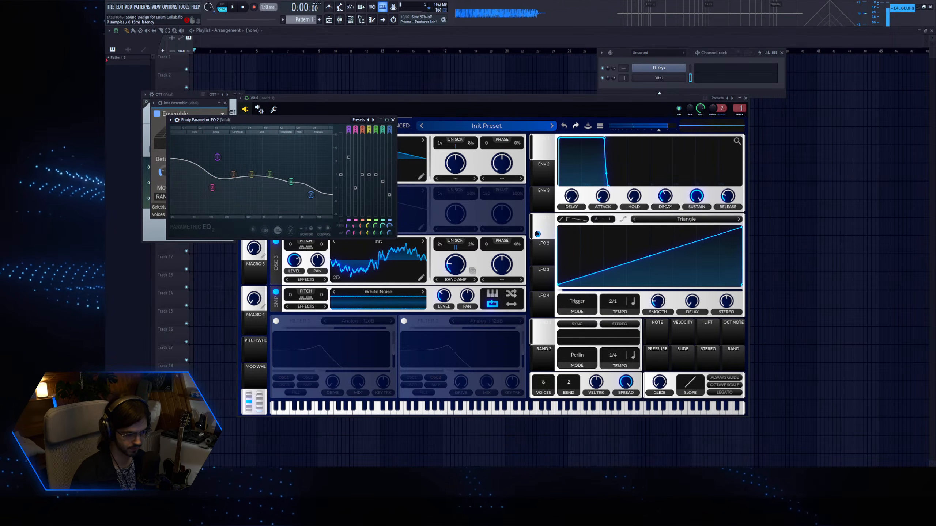
{"action": "left_click_drag", "start_coordinate": [251, 174], "coordinate": [276, 171]}
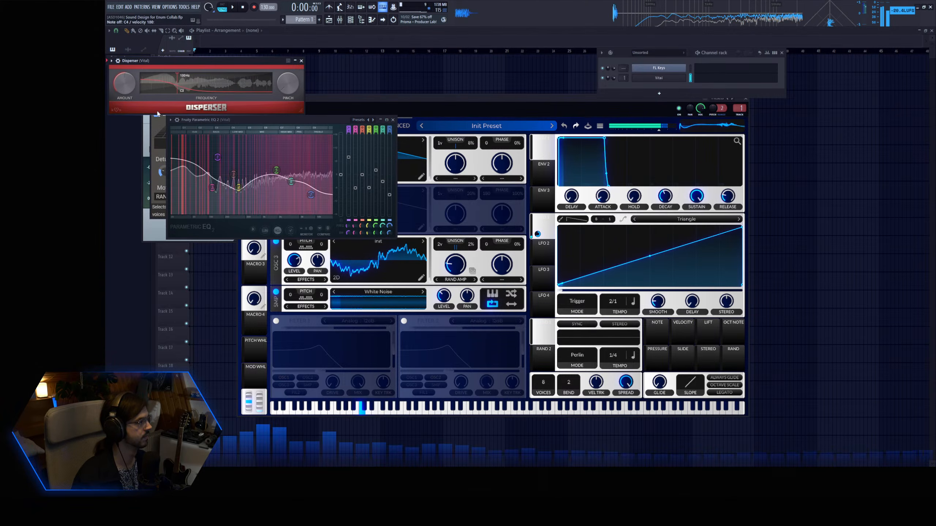
Load two Disperser effects on the insert and set the second one's frequency well above the first one's.
{"action": "left_click_drag", "start_coordinate": [178, 84], "coordinate": [195, 84]}
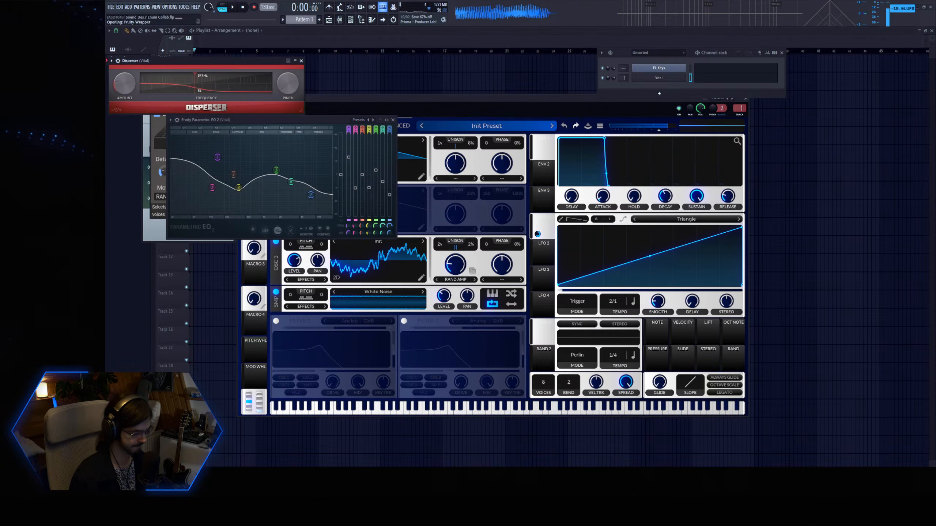
{"action": "left_click_drag", "start_coordinate": [186, 92], "coordinate": [250, 92]}
{"action": "left_click_drag", "start_coordinate": [133, 92], "coordinate": [133, 98]}
{"action": "left_click_drag", "start_coordinate": [250, 92], "coordinate": [256, 92]}
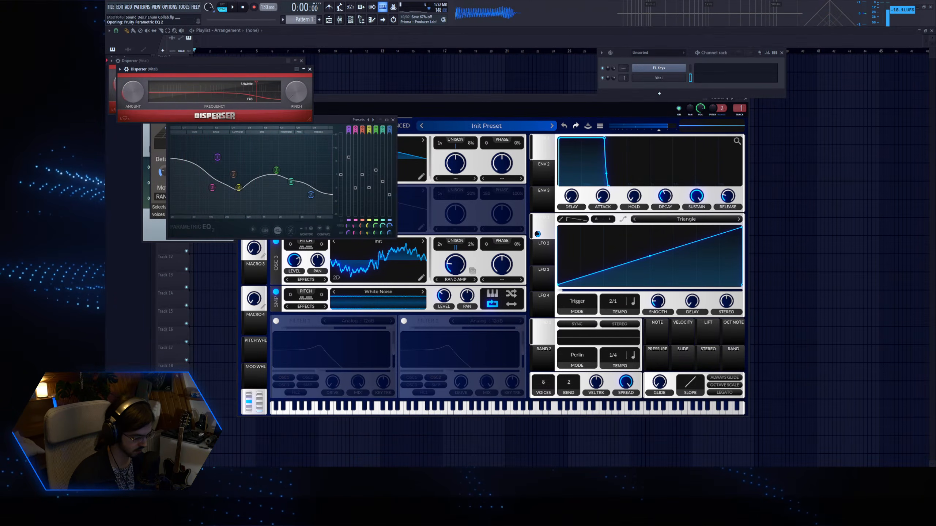
Add another Fruity Parametric EQ 2 and Saturn 2, shape the EQ's bands and adjust Saturn's Warm Tape drive.
{"action": "left_click_drag", "start_coordinate": [228, 133], "coordinate": [277, 145]}
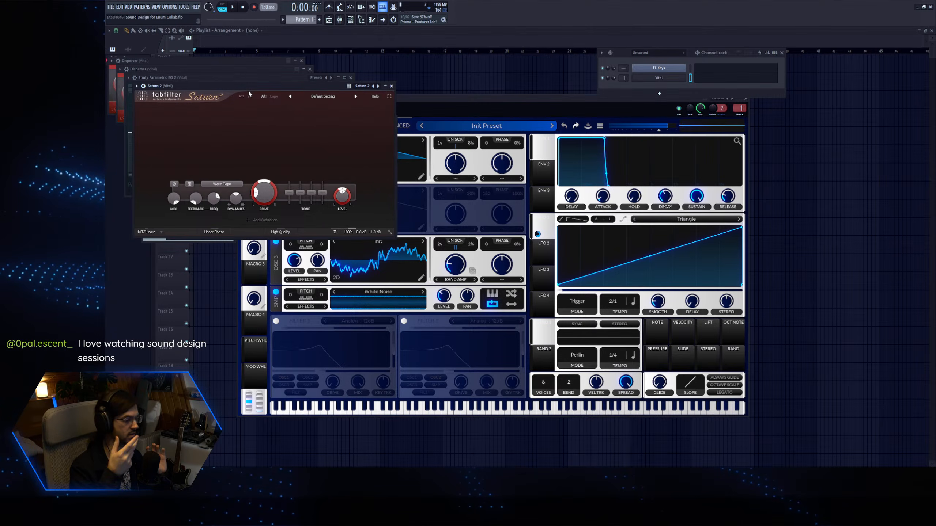
{"action": "mouse_move", "coordinate": [267, 191]}
{"action": "left_mouse_down"}
{"action": "mouse_move", "coordinate": [278, 126]}
{"action": "mouse_move", "coordinate": [268, 210]}
{"action": "left_mouse_up"}
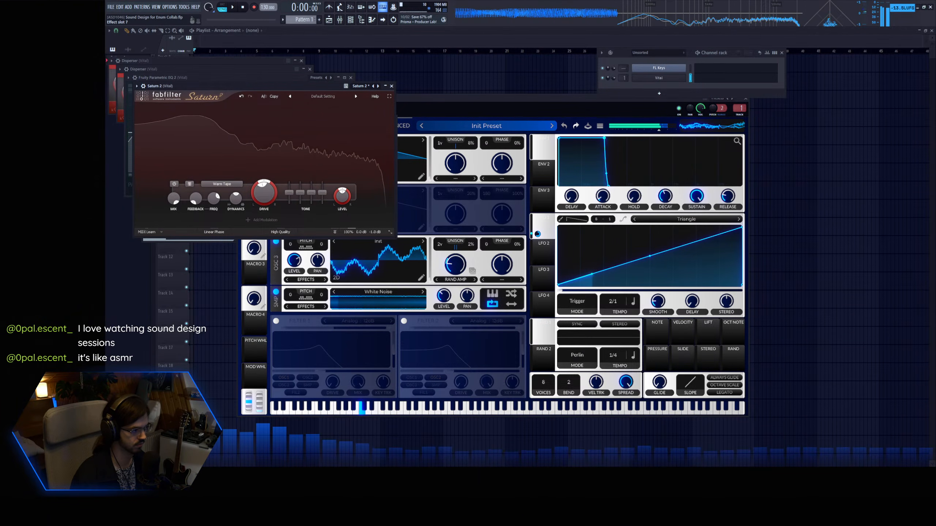
Turn on oscillator 2 with Random Amplitudes as its frequency morph, and pan oscillator 3 to 100%.
{"action": "left_click", "coordinate": [427, 108]}
{"action": "left_click", "coordinate": [276, 190]}
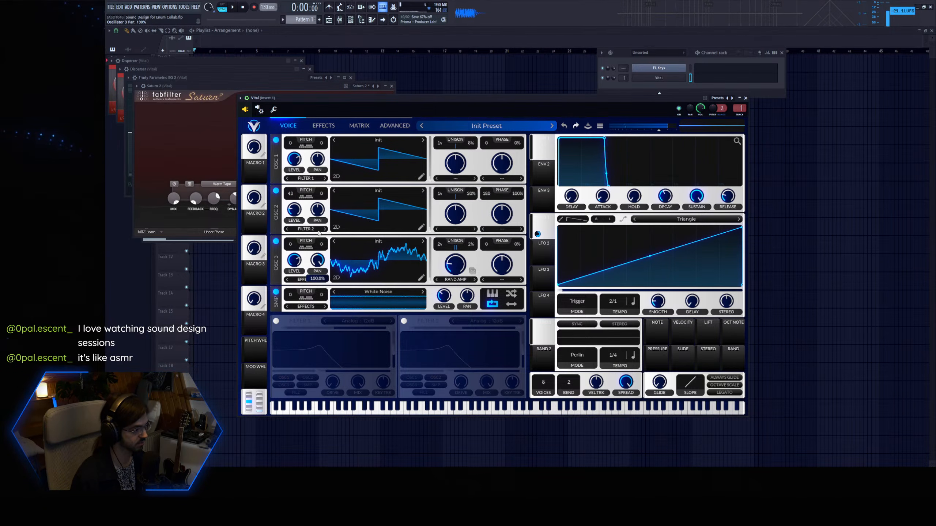
{"action": "left_click", "coordinate": [473, 230]}
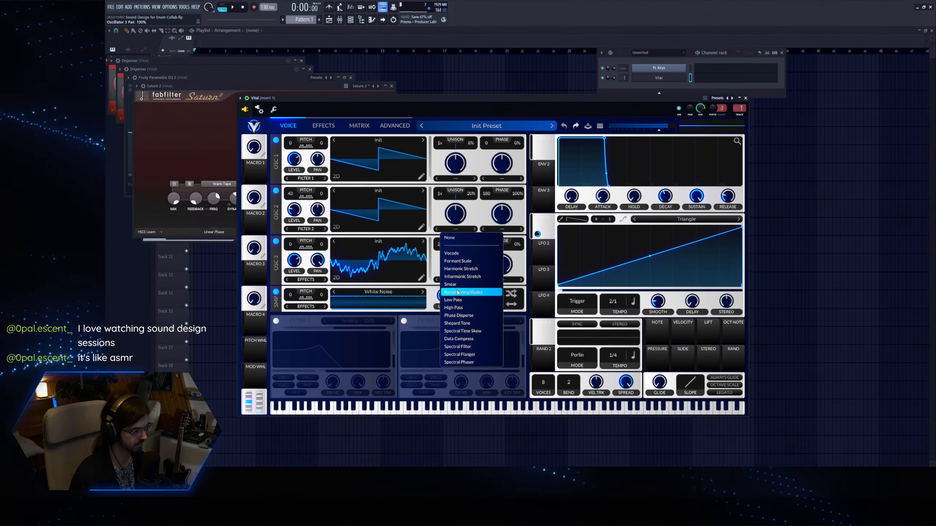
{"action": "left_click", "coordinate": [477, 293]}
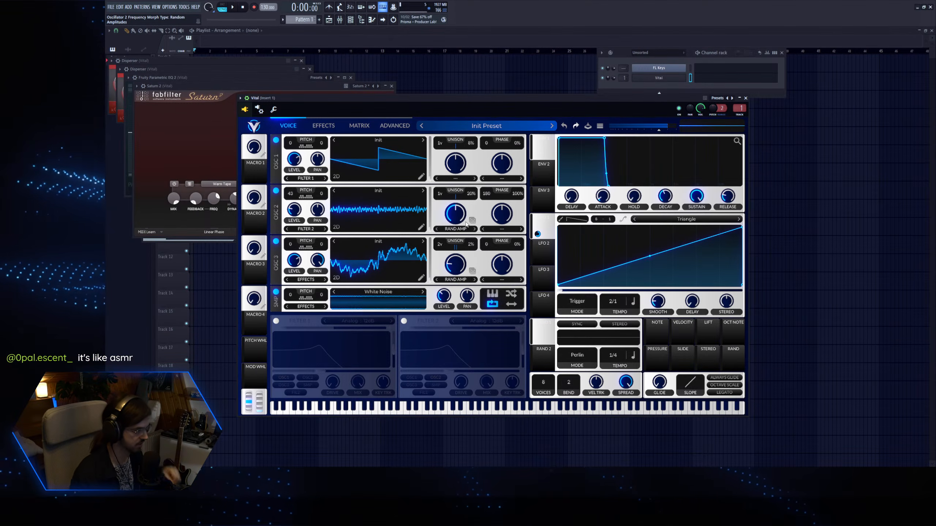
Lower oscillator 2's frequency morph amount to about 12.6% and modulate it with LFO 1.
{"action": "left_click_drag", "start_coordinate": [320, 99], "coordinate": [309, 98]}
{"action": "key", "text": "z"}
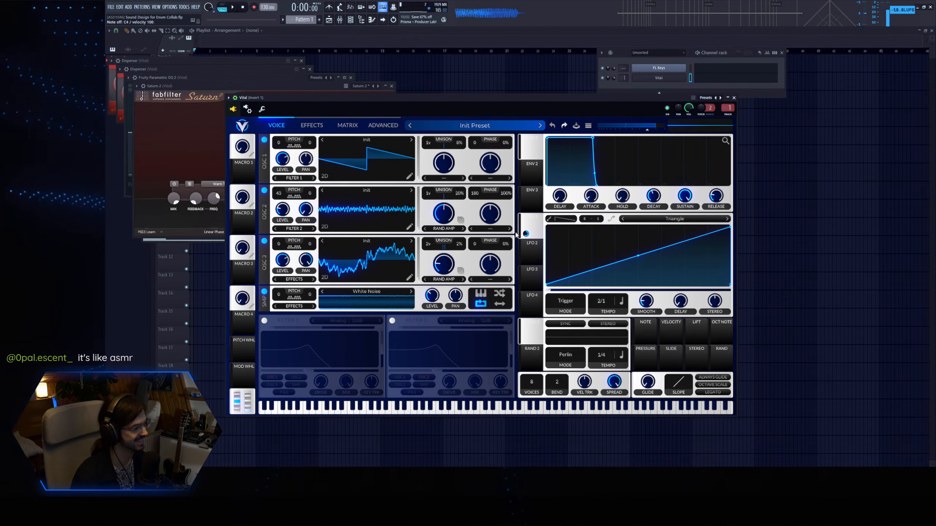
{"action": "left_click_drag", "start_coordinate": [448, 216], "coordinate": [449, 226]}
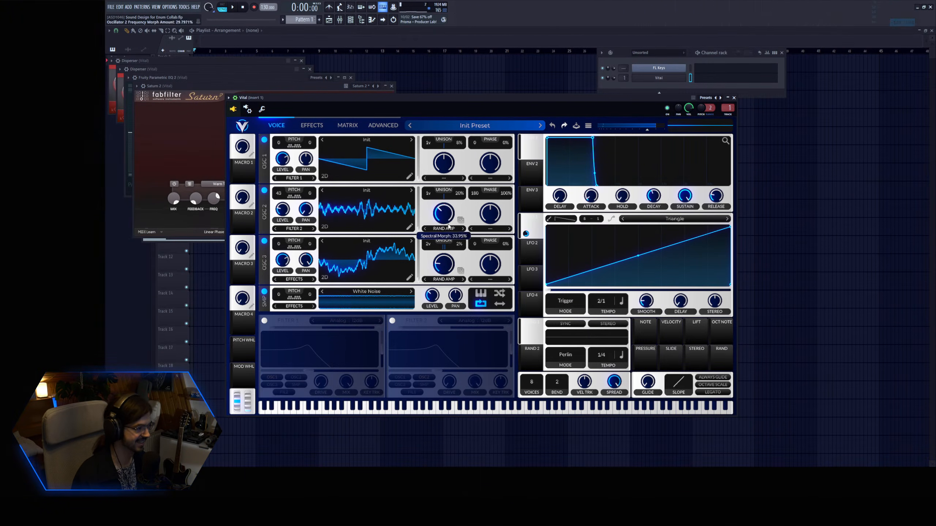
{"action": "left_click", "coordinate": [530, 255]}
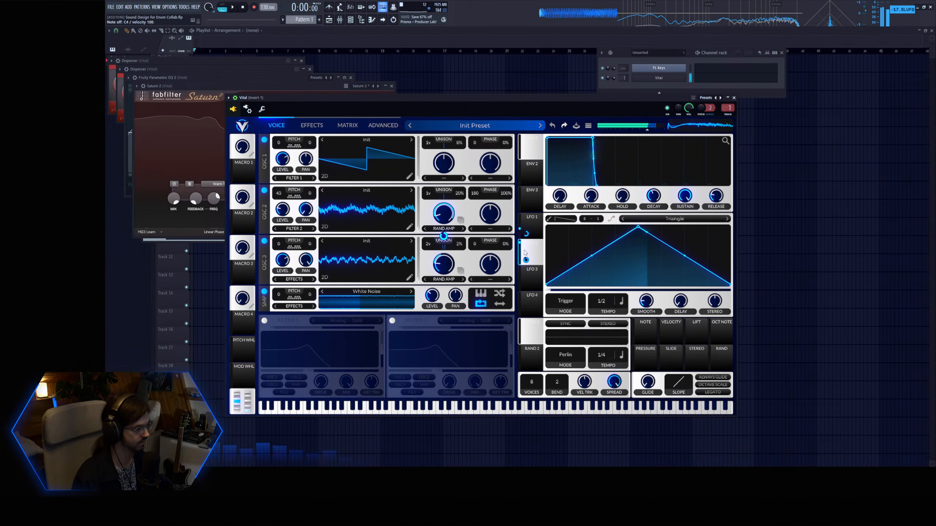
{"action": "left_click", "coordinate": [530, 223]}
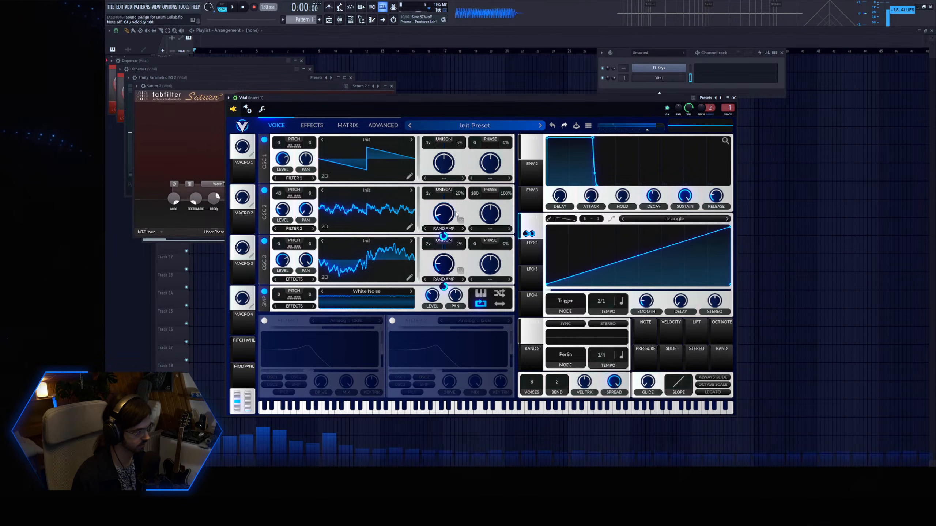
Set oscillator 2's transpose to 0 and audition higher levels for oscillators 2 and 3.
{"action": "left_click_drag", "start_coordinate": [288, 199], "coordinate": [283, 203]}
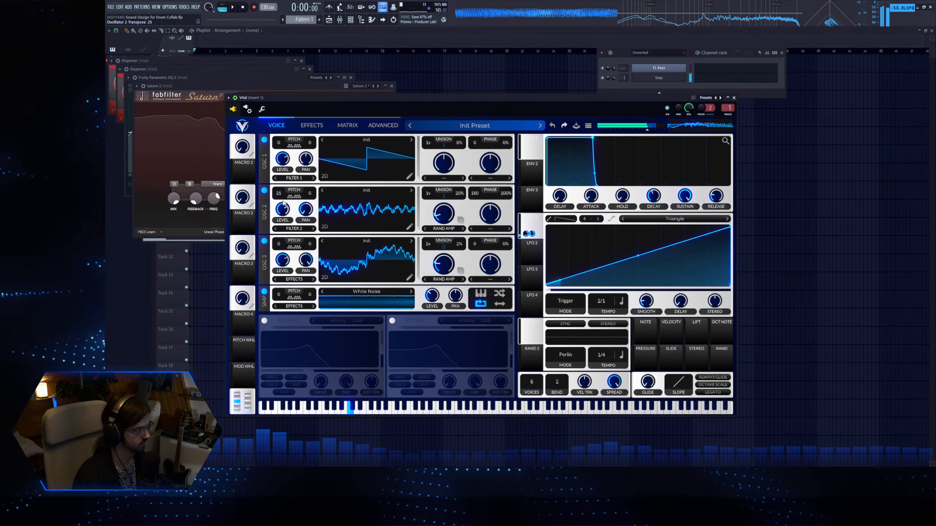
{"action": "double_click", "coordinate": [282, 200]}
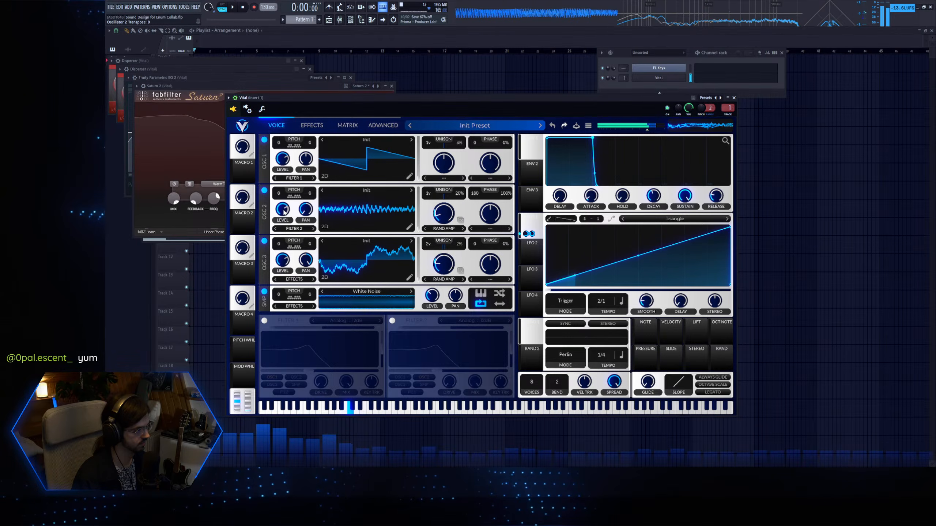
{"action": "left_click_drag", "start_coordinate": [284, 212], "coordinate": [284, 184]}
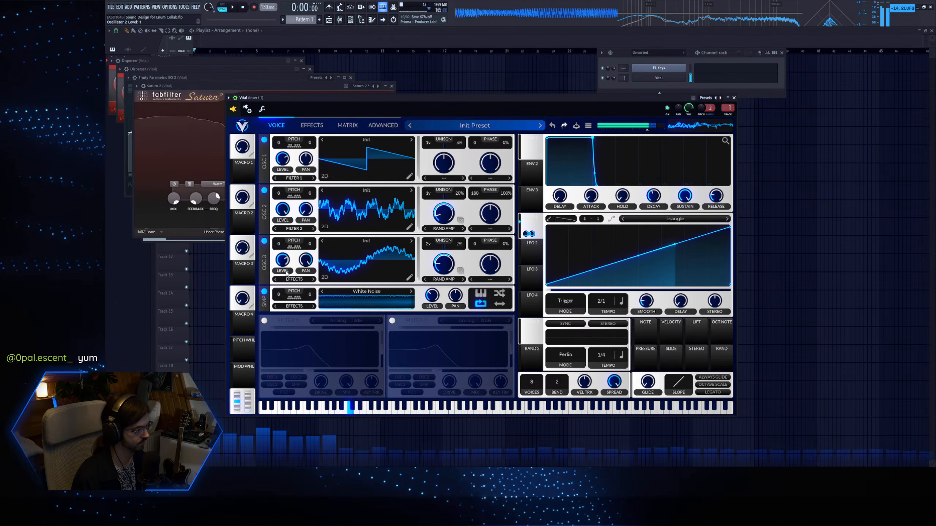
{"action": "left_click_drag", "start_coordinate": [283, 261], "coordinate": [283, 236]}
{"action": "double_click", "coordinate": [283, 260]}
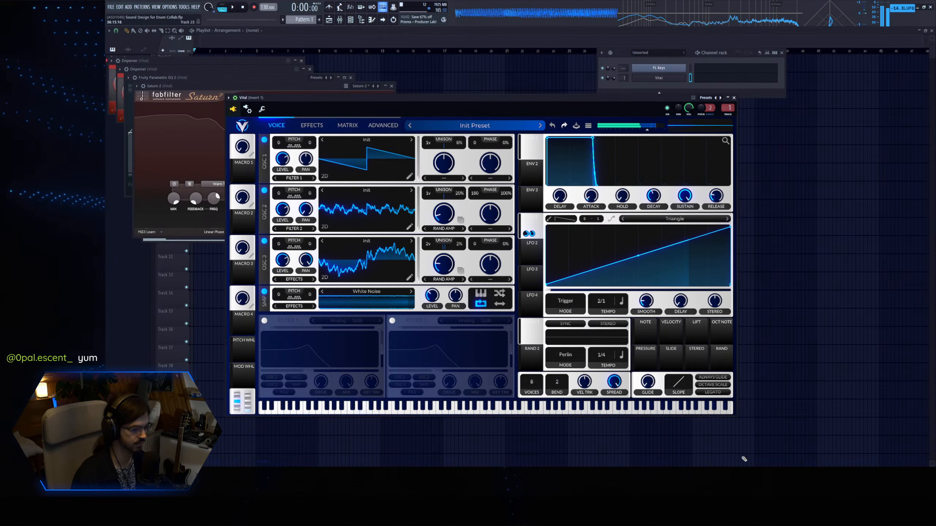
Sweep the low-mid and mid bands of the EQ after the Dispersers, boosting gently on both sides of a small dip.
{"action": "left_click", "coordinate": [280, 77]}
{"action": "left_click_drag", "start_coordinate": [191, 132], "coordinate": [219, 111]}
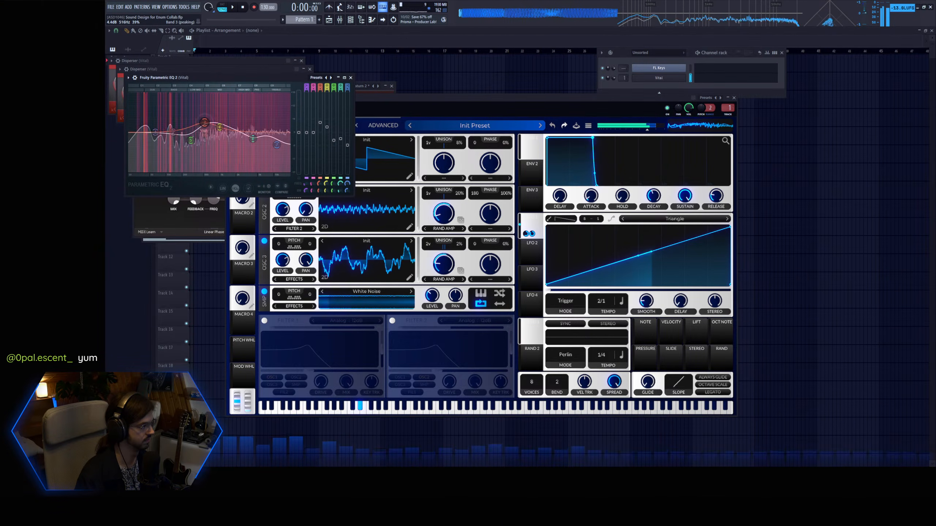
{"action": "left_click_drag", "start_coordinate": [200, 119], "coordinate": [173, 128]}
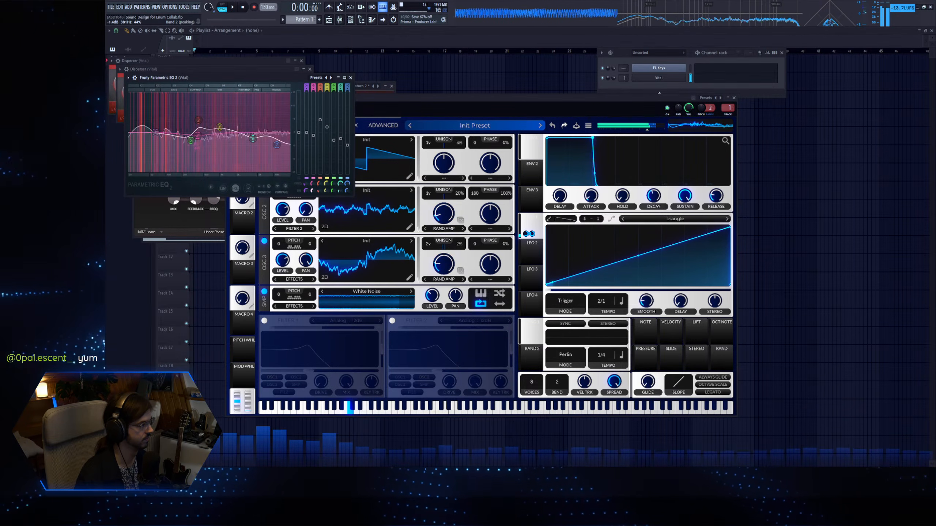
{"action": "left_click_drag", "start_coordinate": [197, 136], "coordinate": [175, 129]}
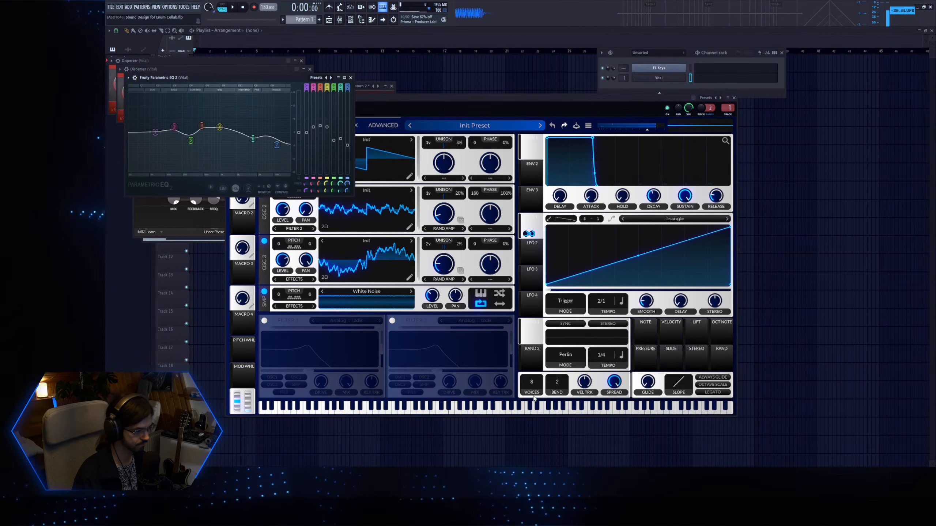
Set Vital to 1 voice with Always Glide and Legato on, adjust the glide time and audition note slides.
{"action": "left_click_drag", "start_coordinate": [533, 392], "coordinate": [575, 408]}
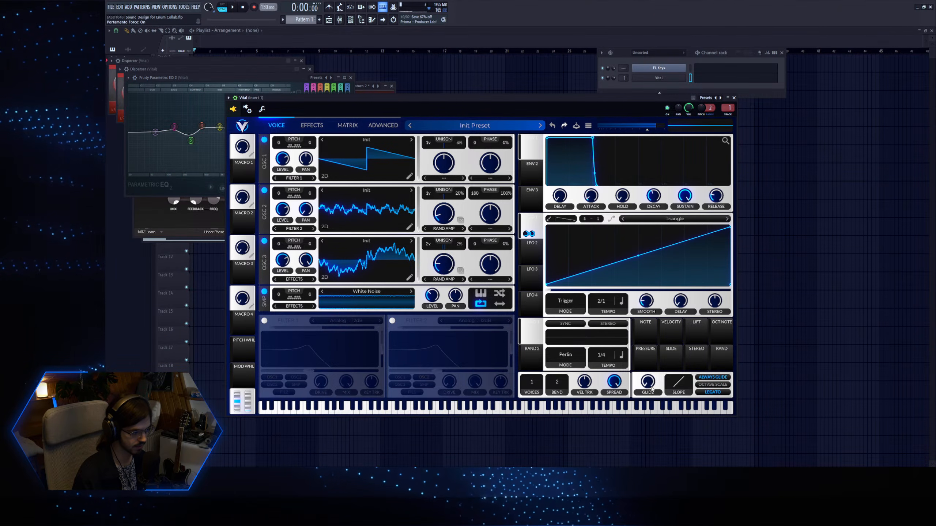
{"action": "key", "text": "q"}
{"action": "key", "text": "z"}
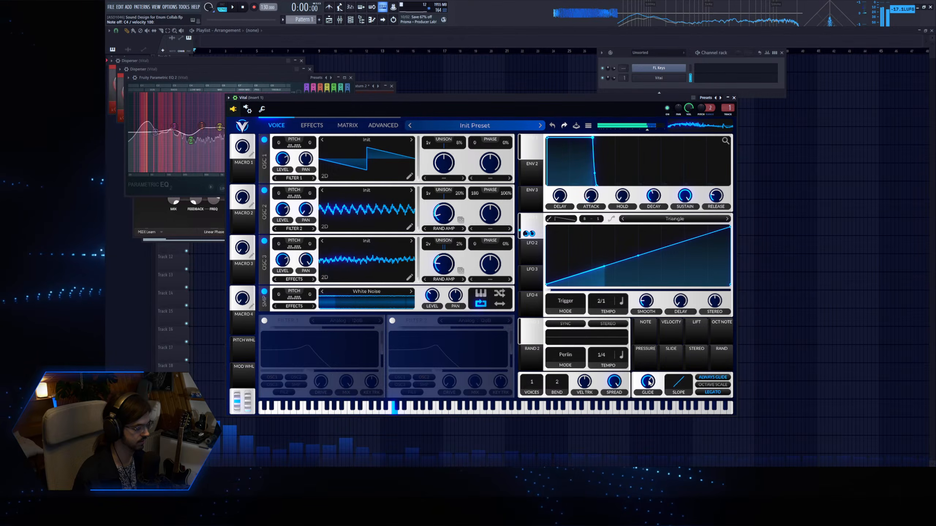
{"action": "key", "text": "z"}
{"action": "key", "text": "q"}
{"action": "key", "text": "i"}
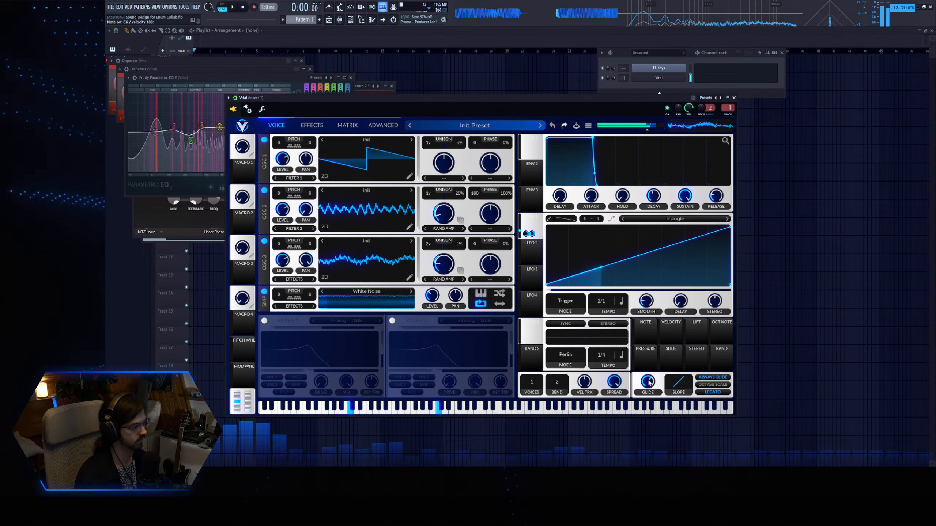
Fine-tune Vital's glide time while playing slides between low and high notes, and turn off Always Glide.
{"action": "key", "text": "q"}
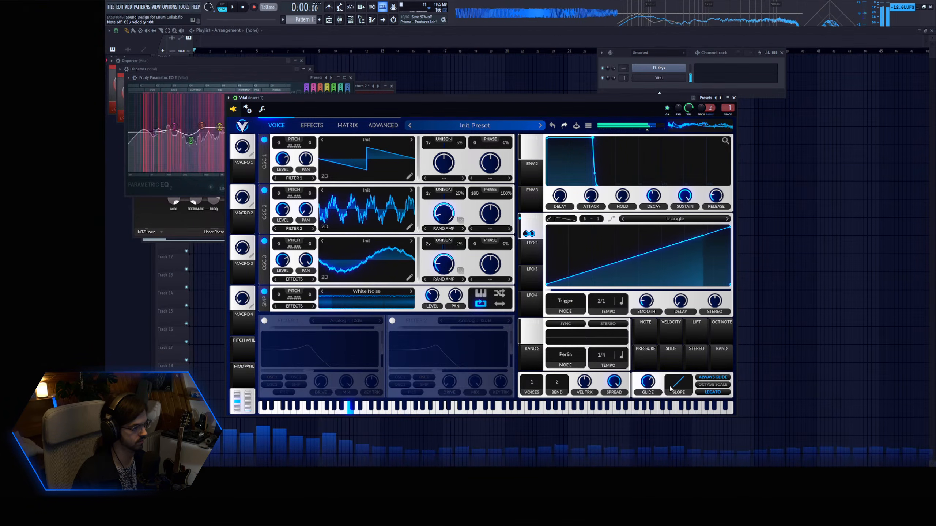
{"action": "left_click_drag", "start_coordinate": [650, 383], "coordinate": [659, 386]}
{"action": "key", "text": "q"}
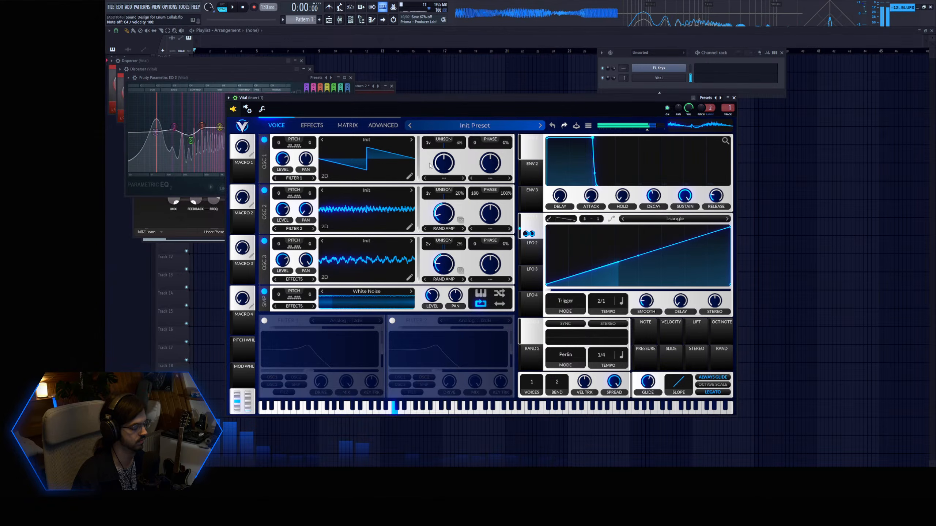
{"action": "key", "text": "z"}
{"action": "key", "text": "q"}
{"action": "key", "text": "i"}
{"action": "key", "text": "v"}
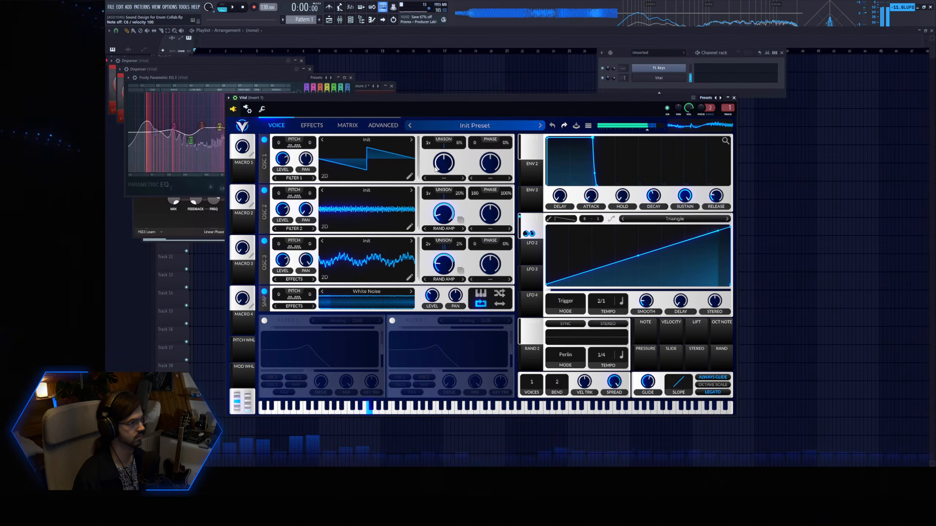
{"action": "key", "text": "q"}
{"action": "key", "text": "z"}
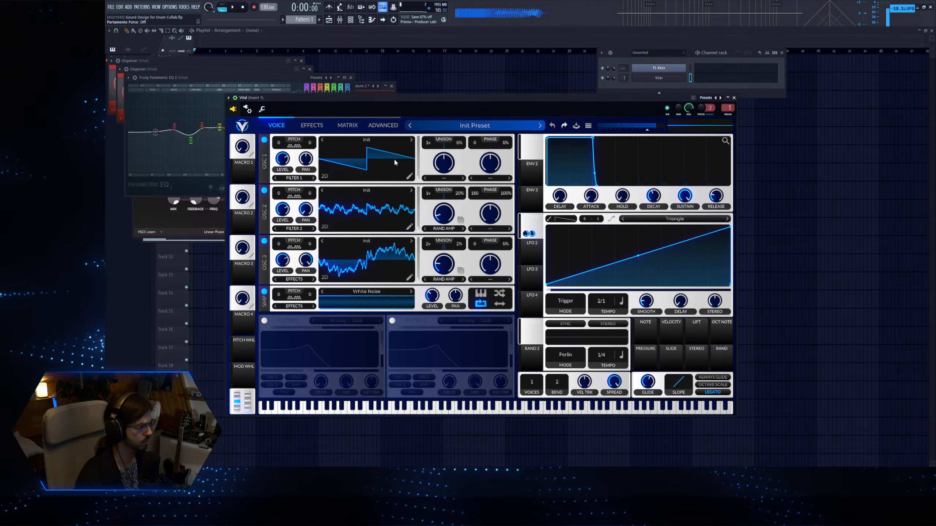
Give oscillator 1 two unison voices, adjust its stereo unison spread and set its detune to about 16%.
{"action": "left_click_drag", "start_coordinate": [334, 98], "coordinate": [341, 103]}
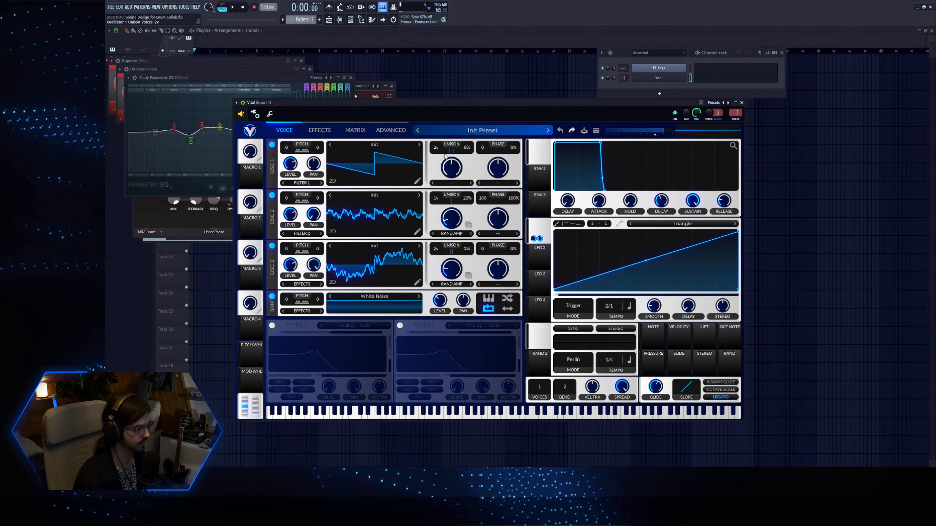
{"action": "key", "text": "z"}
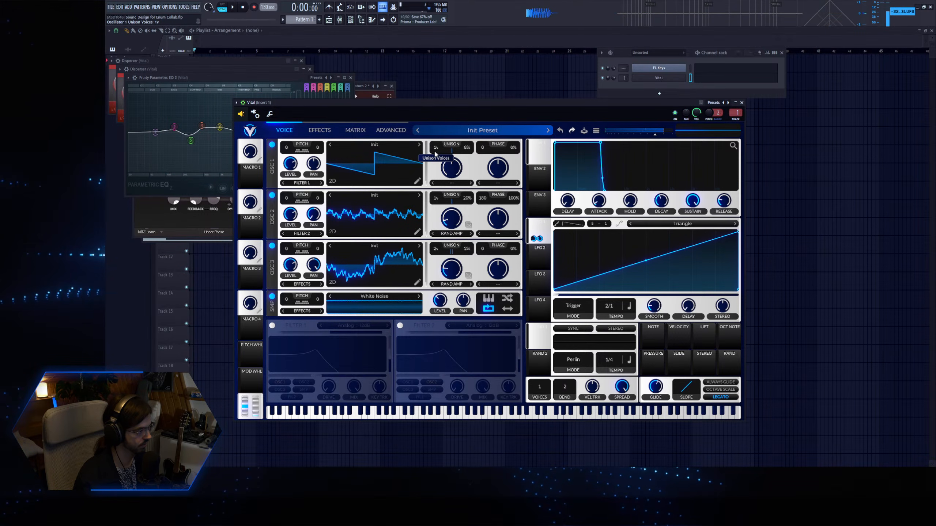
{"action": "left_click", "coordinate": [391, 130]}
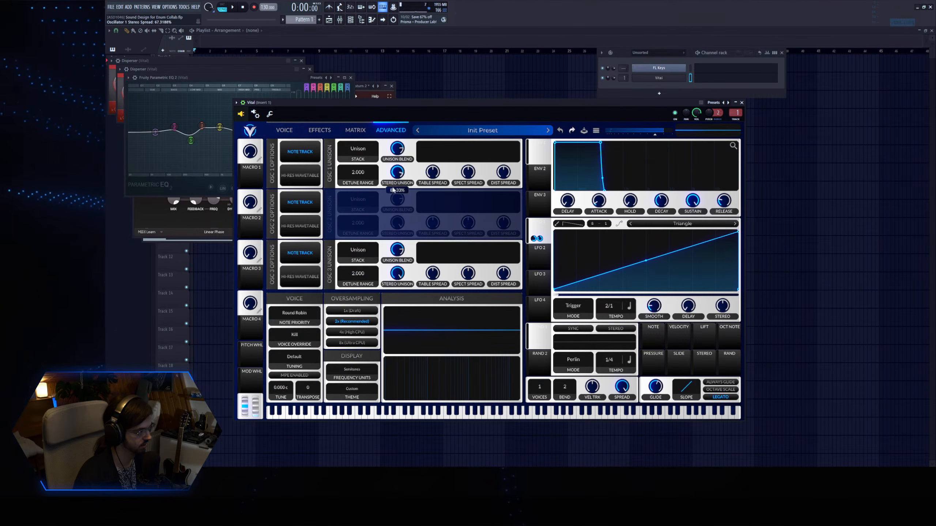
{"action": "key", "text": "z"}
{"action": "left_click", "coordinate": [284, 130]}
{"action": "left_click_drag", "start_coordinate": [475, 139], "coordinate": [473, 147]}
Audition the two-voice sound by playing held and overlapping notes across several octaves.
{"action": "key", "text": "q"}
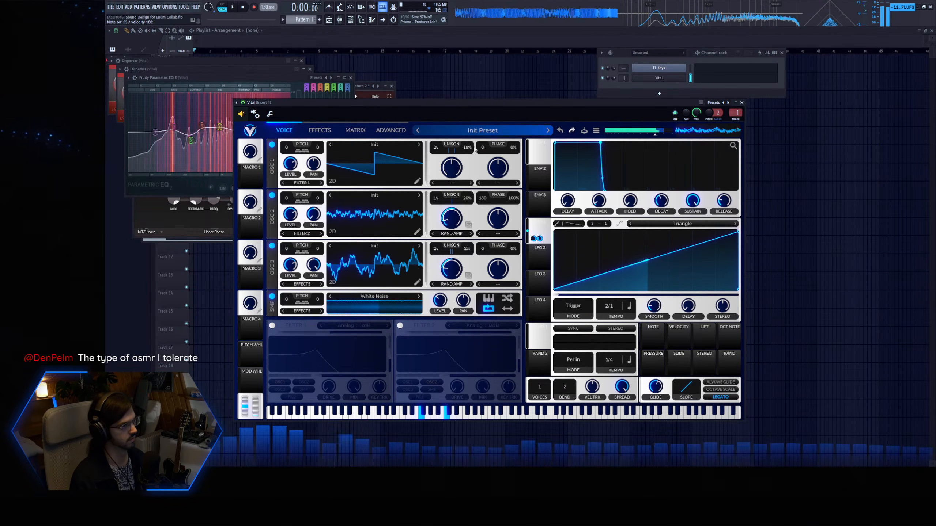
{"action": "key", "text": "z"}
{"action": "key", "text": "v"}
{"action": "key", "text": "w"}
{"action": "key", "text": "i"}
{"action": "key", "text": "q"}
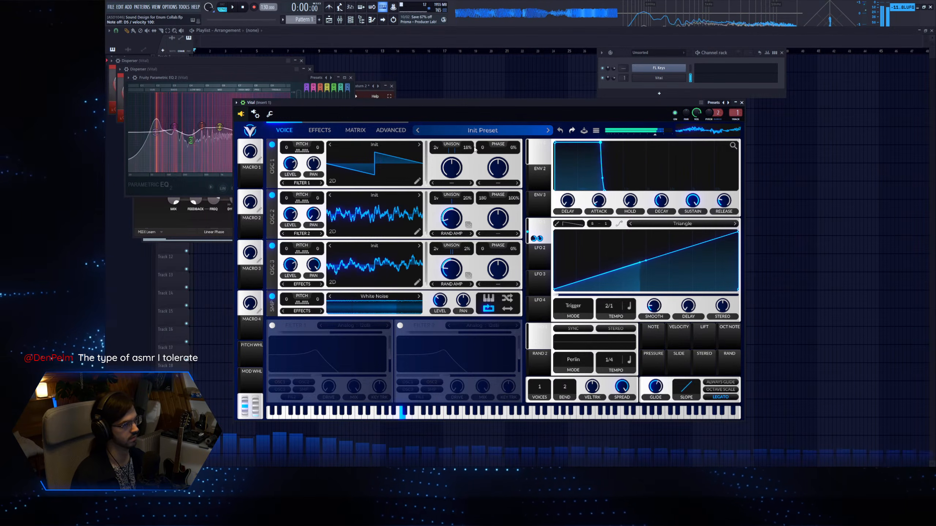
{"action": "key", "text": "z"}
{"action": "key", "text": "q"}
{"action": "key", "text": "c"}
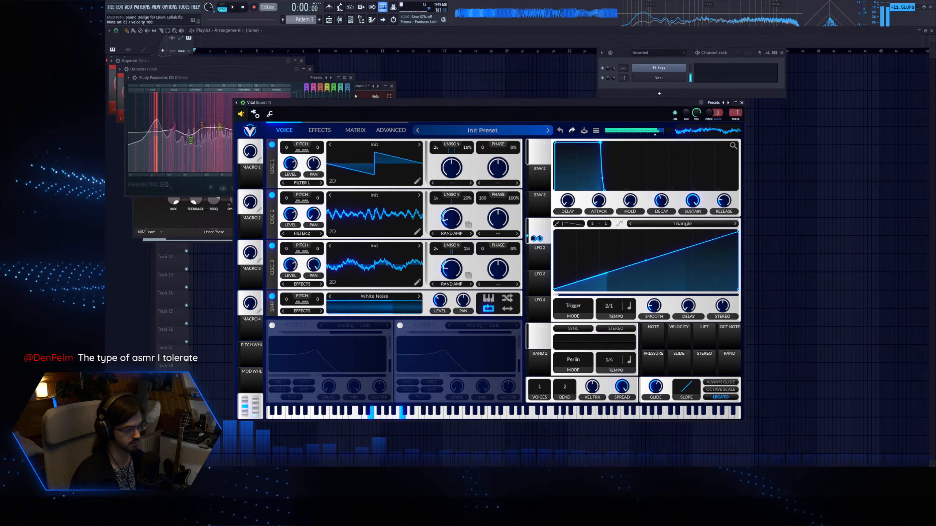
{"action": "key", "text": "v"}
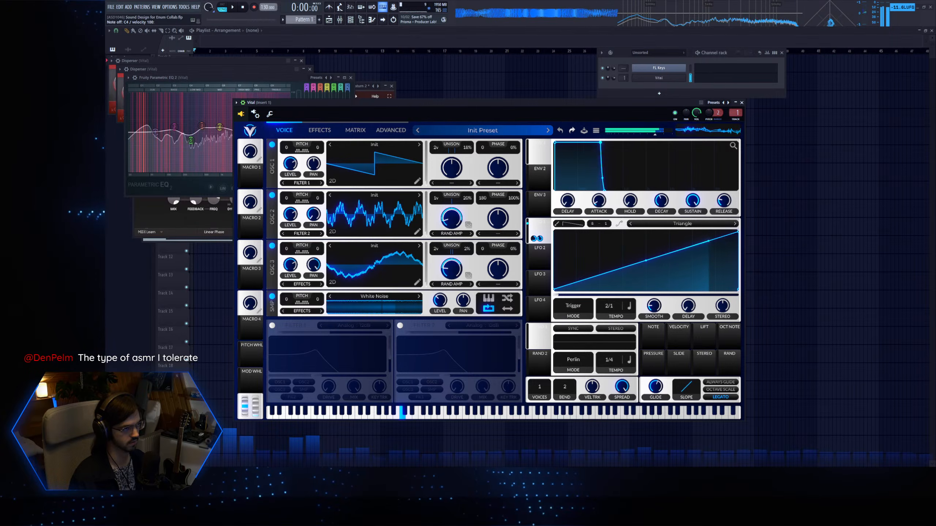
{"action": "key", "text": "q"}
{"action": "key", "text": "z"}
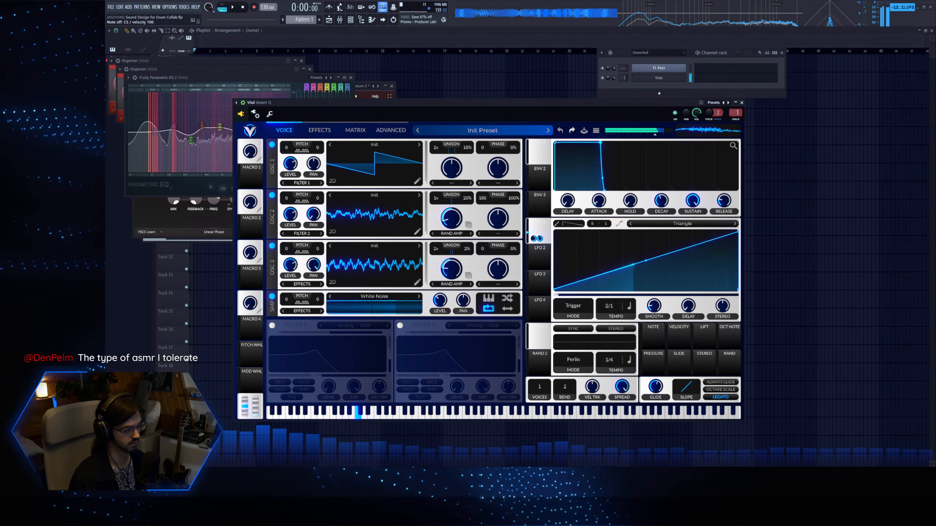
{"action": "key", "text": "q"}
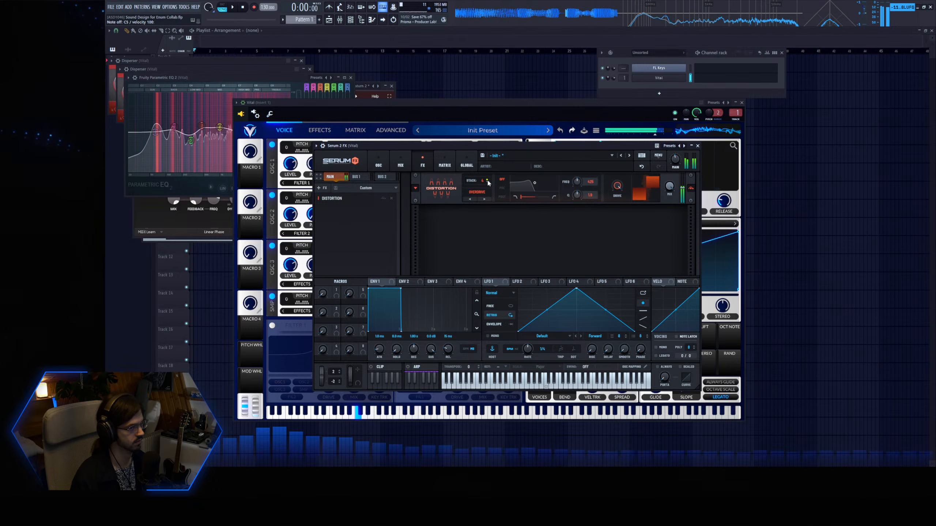
Adjust the drive of the Serum 2 FX distortion and fine-tune Vital's glide time.
{"action": "left_click_drag", "start_coordinate": [614, 186], "coordinate": [615, 199]}
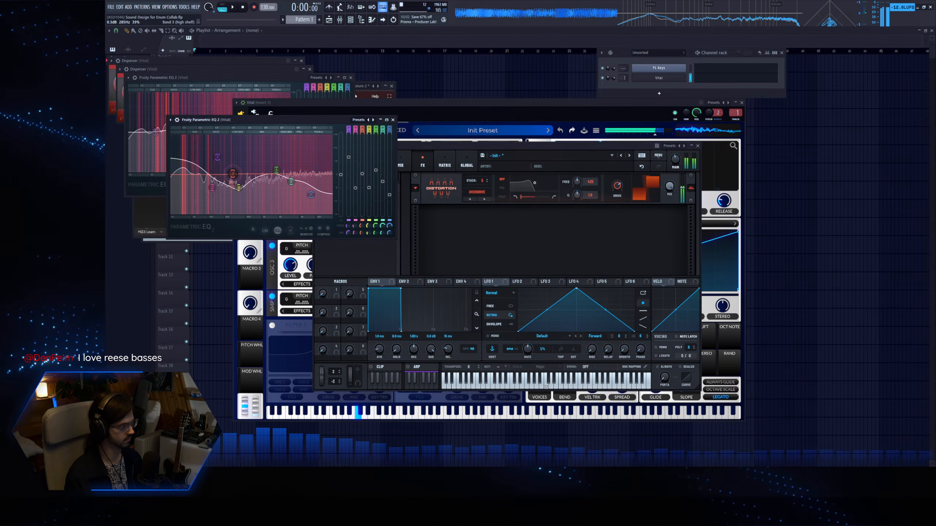
{"action": "left_click", "coordinate": [737, 387]}
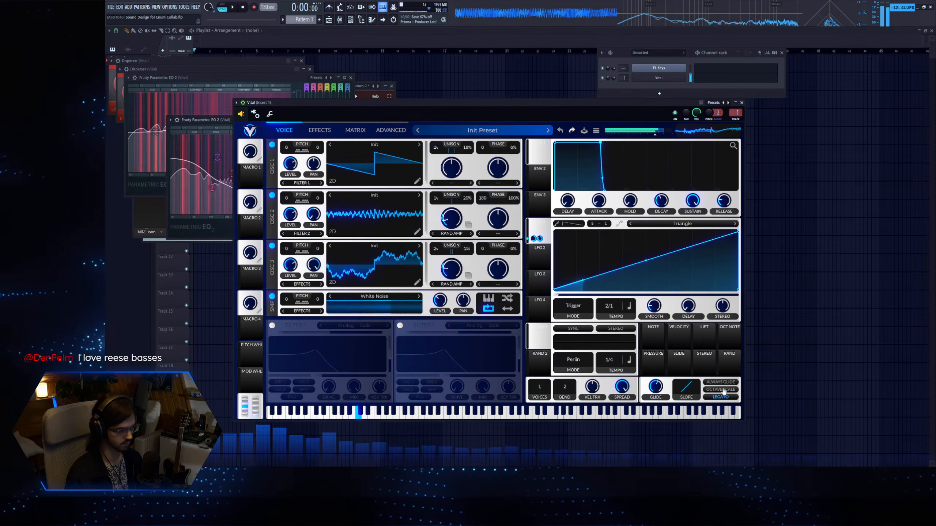
{"action": "left_click_drag", "start_coordinate": [656, 389], "coordinate": [657, 387]}
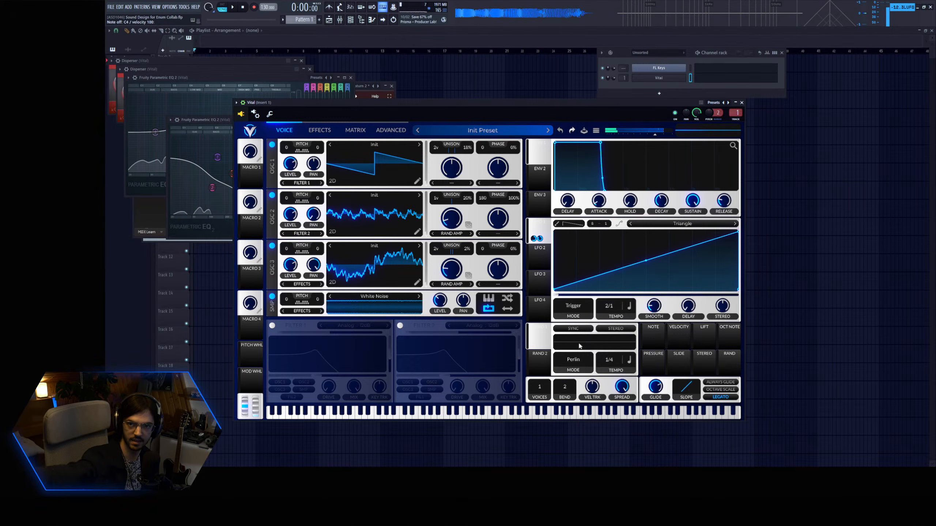
{"action": "left_click_drag", "start_coordinate": [425, 106], "coordinate": [431, 85]}
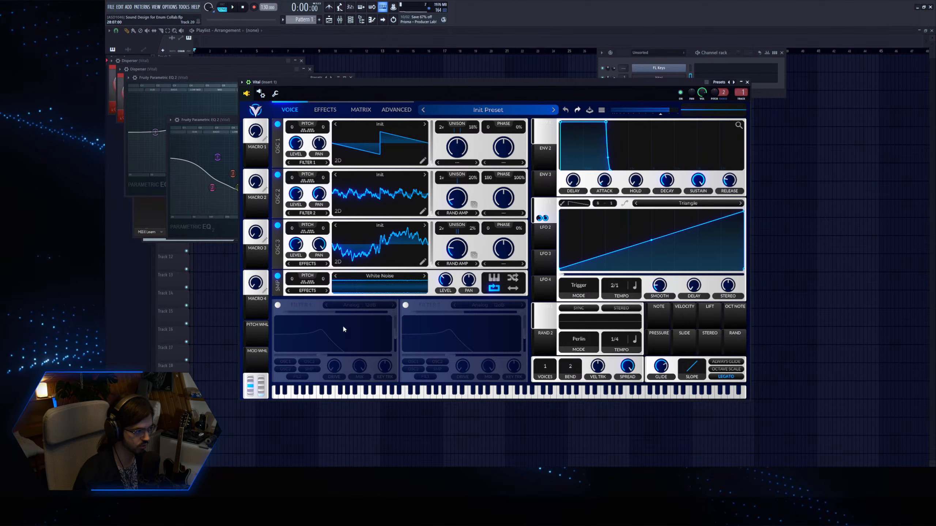
Enable Vital's Filter 1 and set its type to Phaser: Positive.
{"action": "left_click", "coordinate": [278, 307]}
{"action": "left_click", "coordinate": [370, 307]}
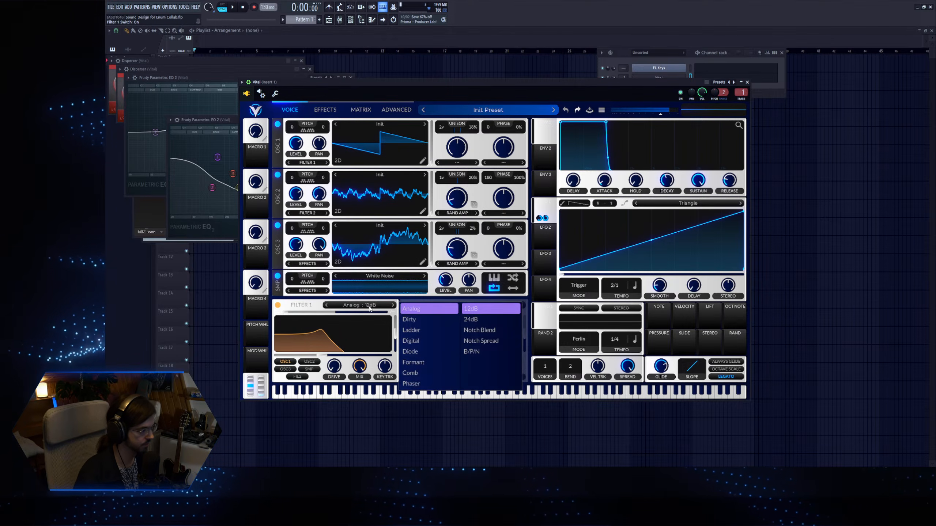
{"action": "left_click", "coordinate": [414, 385]}
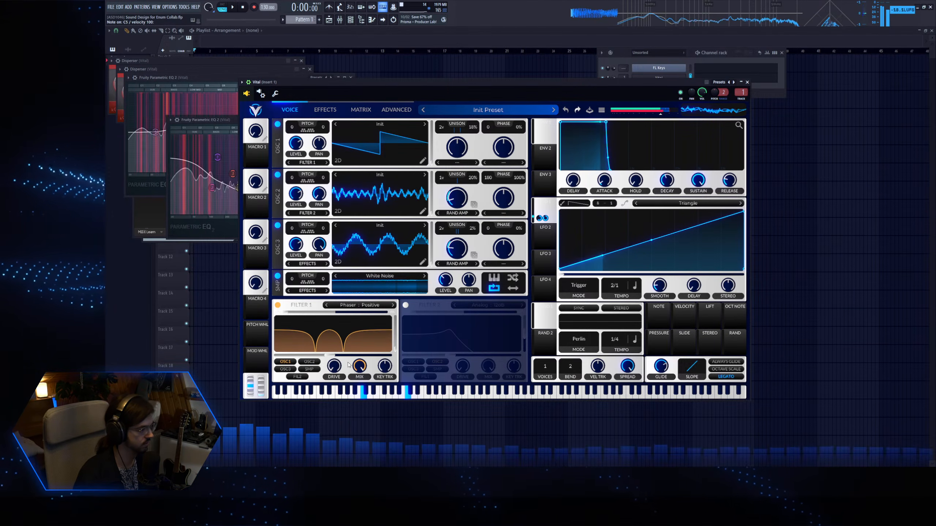
Modulate the phaser's cutoff with LFO 2 at a 1/1 tempo and route oscillators 2 and 3 through Filter 1.
{"action": "left_click", "coordinate": [545, 232]}
{"action": "left_click_drag", "start_coordinate": [546, 247], "coordinate": [309, 356]}
{"action": "left_click", "coordinate": [307, 362]}
{"action": "left_click", "coordinate": [288, 368]}
{"action": "mouse_move", "coordinate": [333, 350]}
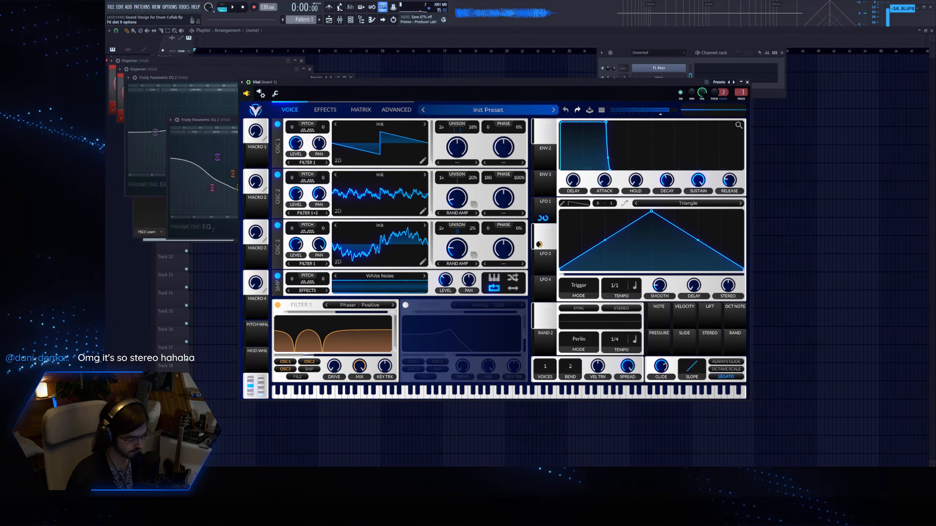
Shape another Parametric EQ 2 on the Vital channel with a gentle cut in the lows and low mids.
{"action": "left_click_drag", "start_coordinate": [262, 149], "coordinate": [194, 158]}
{"action": "mouse_move", "coordinate": [226, 149]}
{"action": "left_mouse_down"}
{"action": "mouse_move", "coordinate": [261, 146]}
{"action": "mouse_move", "coordinate": [167, 156]}
{"action": "mouse_move", "coordinate": [216, 146]}
{"action": "left_mouse_up"}
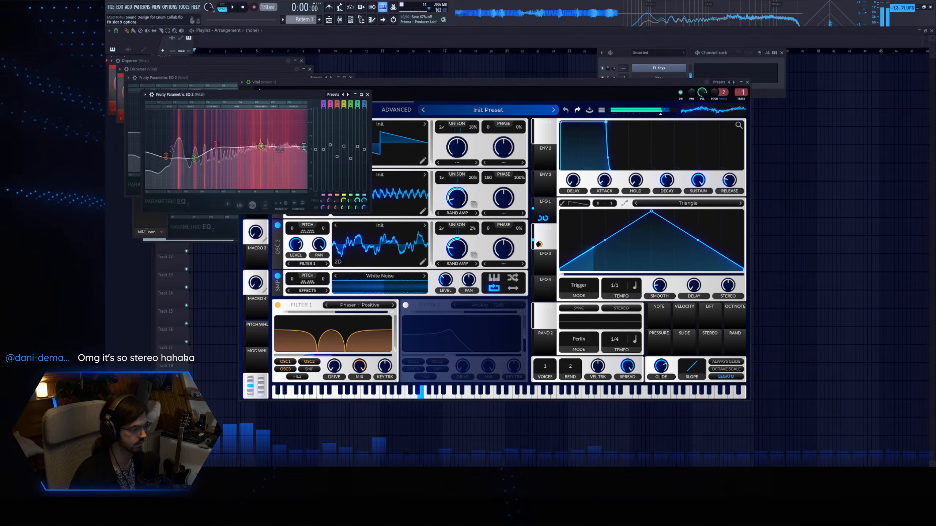
{"action": "key", "text": "Escape"}
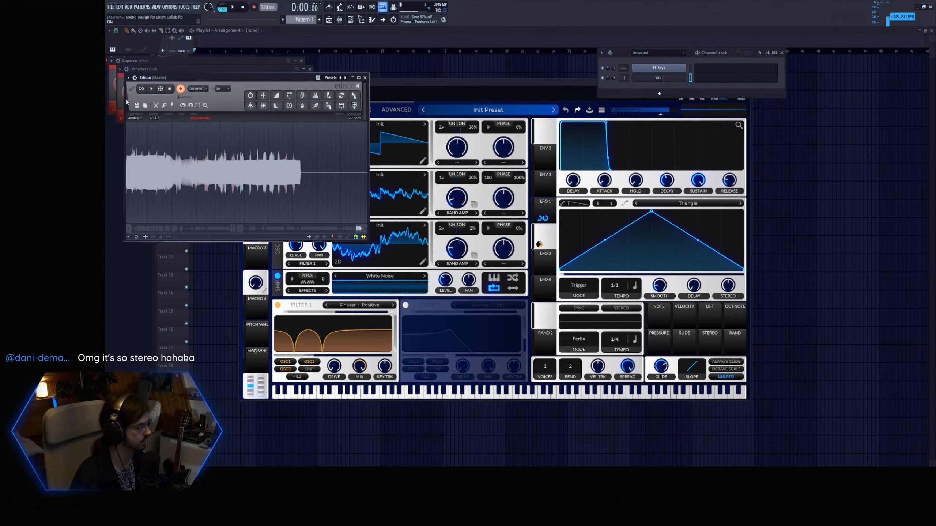
Stop the Edison recording on the master and place the recorded take at the start of playlist Track 1.
{"action": "left_click", "coordinate": [180, 89]}
{"action": "left_click", "coordinate": [265, 104]}
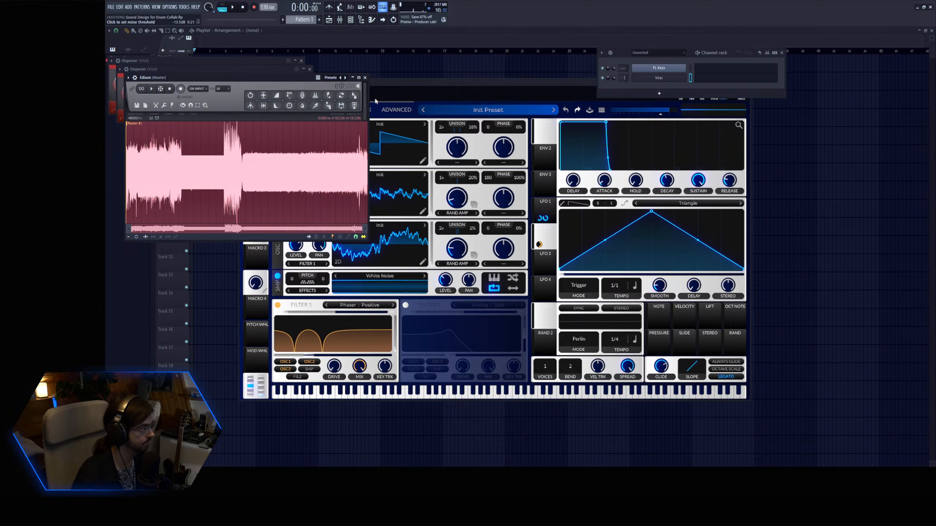
{"action": "left_click_drag", "start_coordinate": [360, 101], "coordinate": [198, 71]}
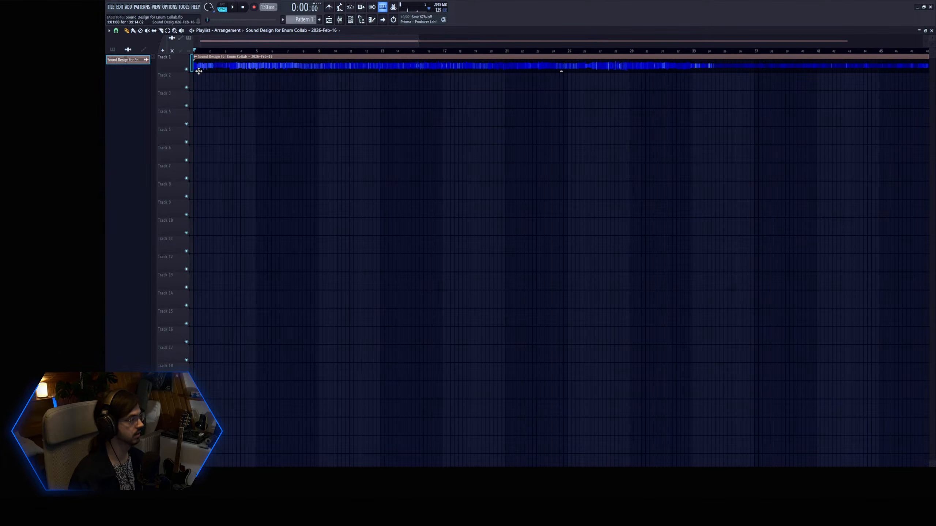
Add a second Vital instance to the channel rack.
{"action": "left_click", "coordinate": [350, 19]}
{"action": "left_click", "coordinate": [654, 75]}
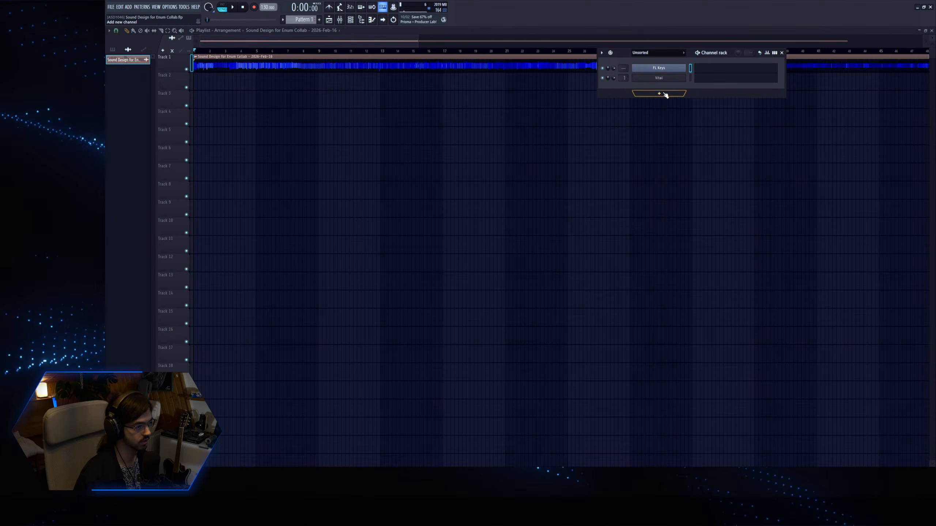
{"action": "left_click", "coordinate": [658, 78]}
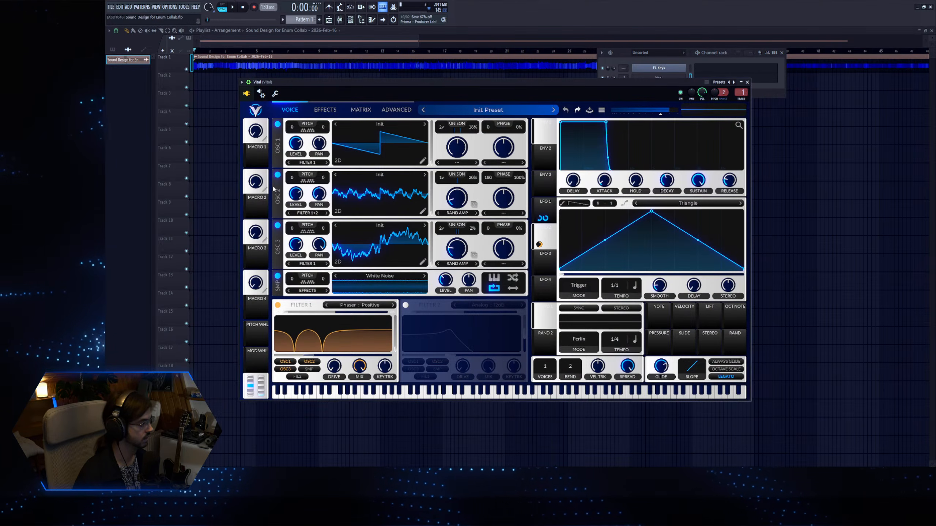
{"action": "left_click", "coordinate": [639, 68]}
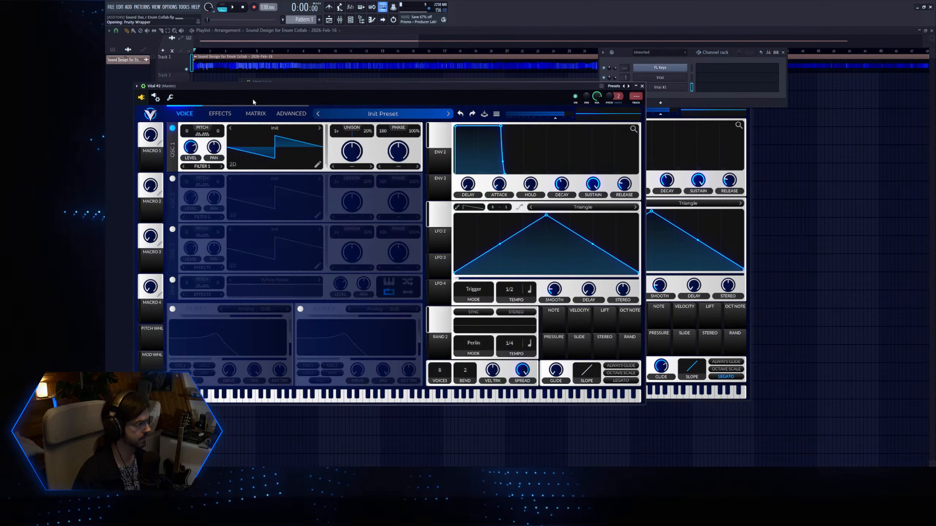
{"action": "left_click_drag", "start_coordinate": [252, 87], "coordinate": [396, 96]}
Open the recorded audio clip's settings and preview its sample.
{"action": "double_click", "coordinate": [222, 64]}
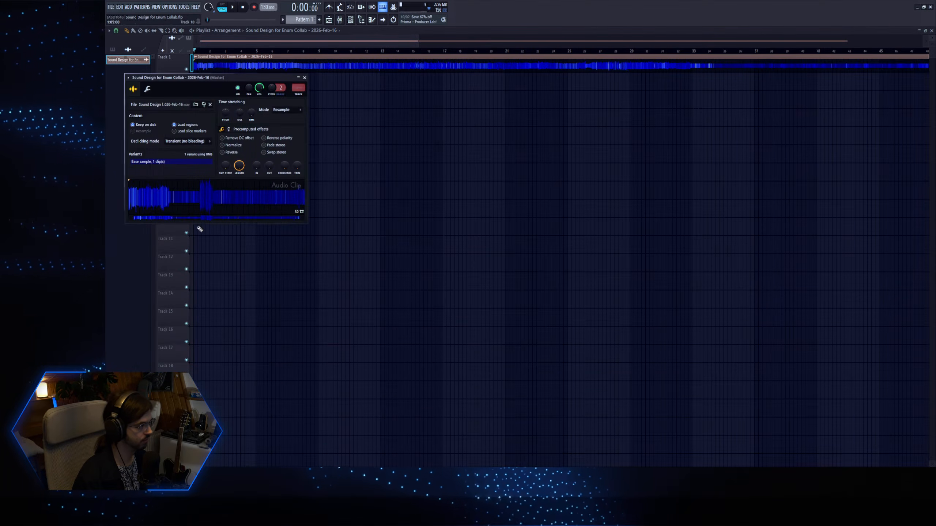
{"action": "left_click", "coordinate": [209, 201]}
{"action": "left_click", "coordinate": [243, 8]}
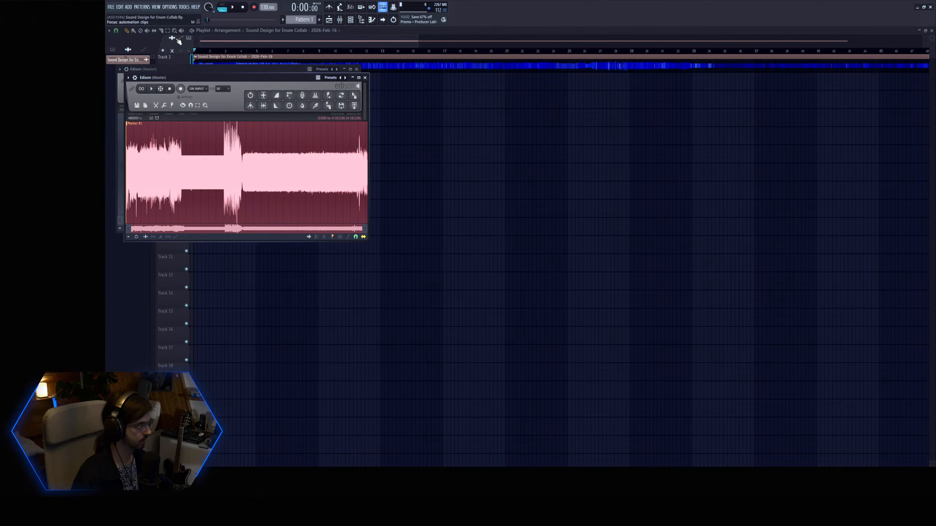
Clear the take from the first Edison, restart its recording and load the playlist's recorded clip into the second Edison.
{"action": "key", "text": "Delete"}
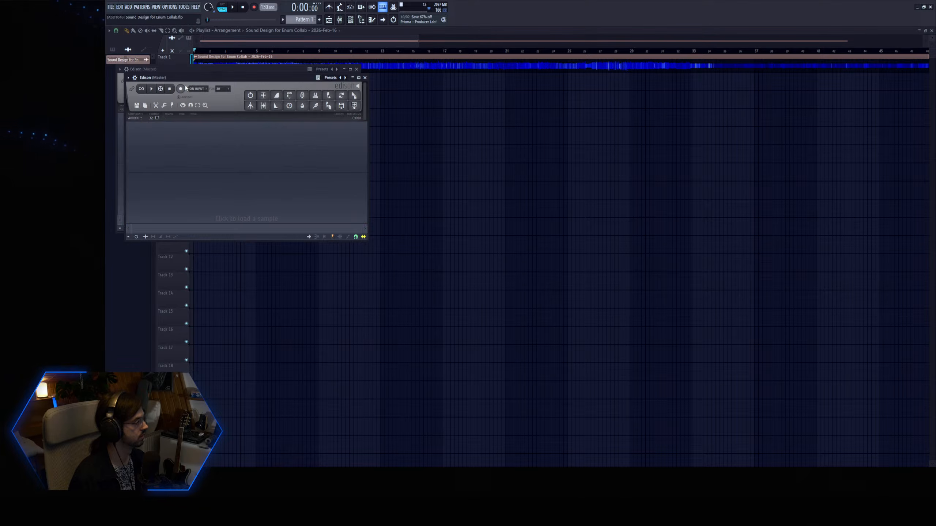
{"action": "left_click", "coordinate": [177, 69]}
{"action": "left_click_drag", "start_coordinate": [188, 69], "coordinate": [484, 100]}
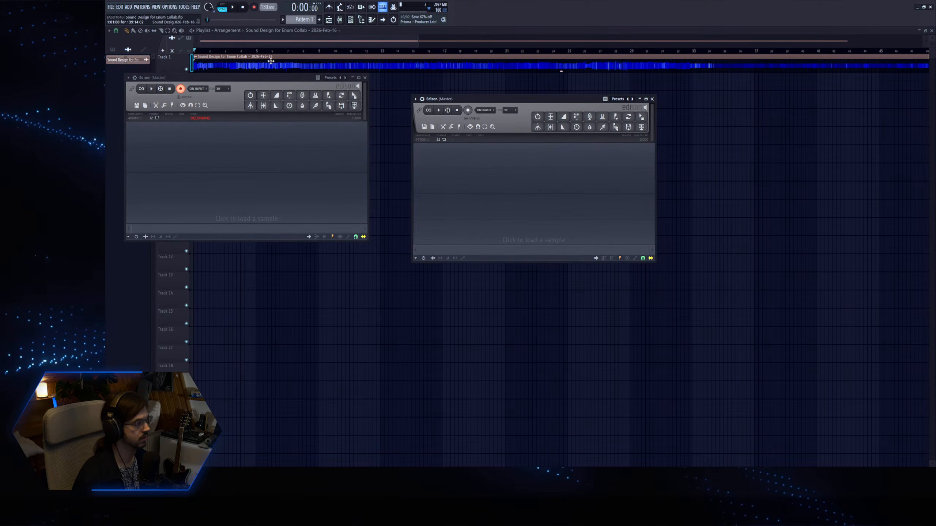
{"action": "double_click", "coordinate": [267, 62]}
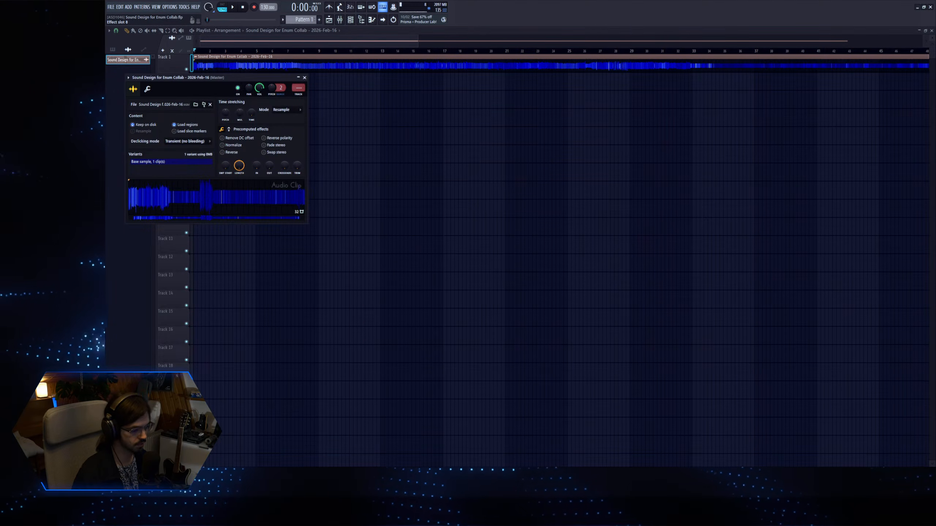
{"action": "left_click_drag", "start_coordinate": [219, 201], "coordinate": [526, 191]}
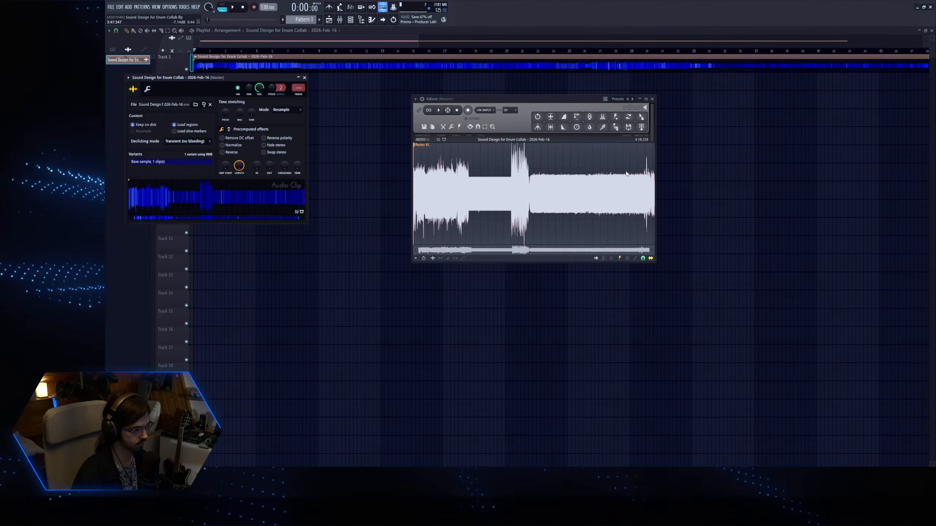
Trim the sample in the second Edison to its sustained final section of about 26 seconds and play it back.
{"action": "key", "text": "Delete"}
{"action": "left_click_drag", "start_coordinate": [629, 184], "coordinate": [413, 182]}
{"action": "key", "text": "Delete"}
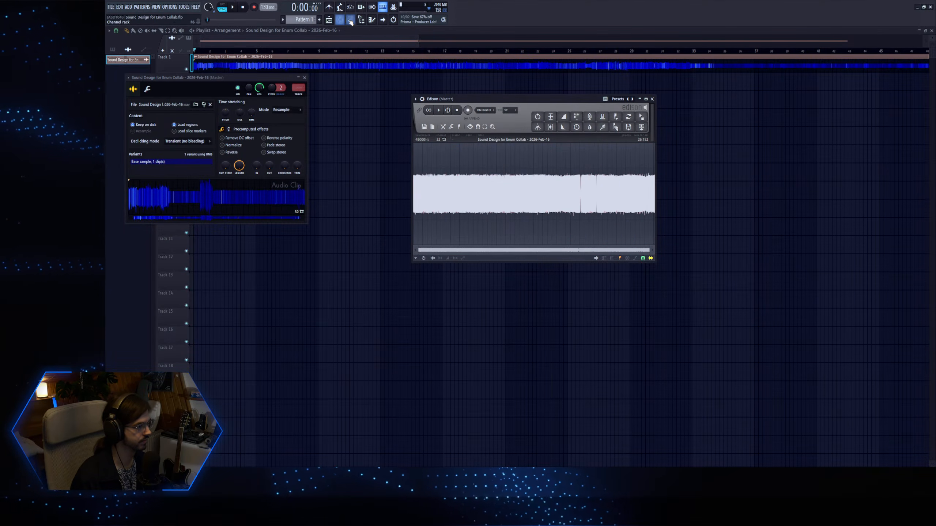
{"action": "left_click", "coordinate": [439, 110]}
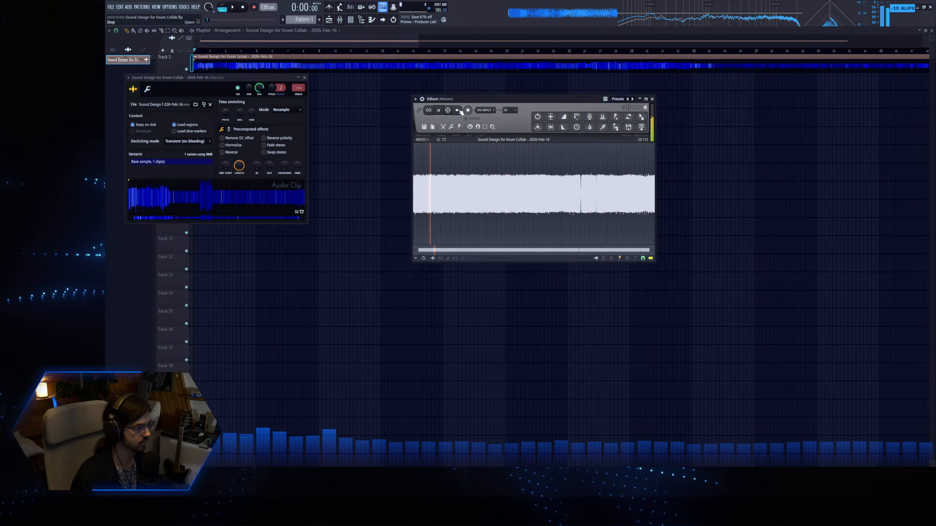
Audition the sample in Edison, trim it down to about 4 seconds and normalize it.
{"action": "left_click", "coordinate": [573, 174]}
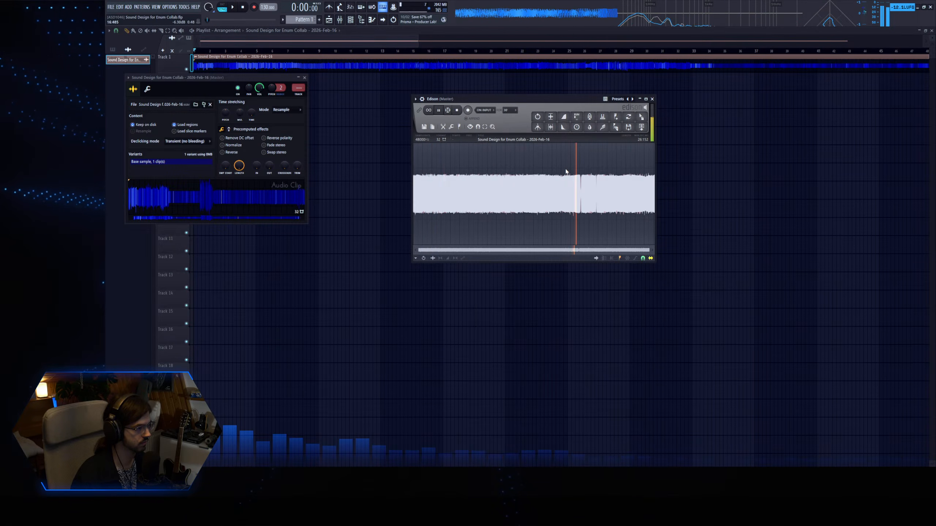
{"action": "left_click_drag", "start_coordinate": [470, 175], "coordinate": [655, 184]}
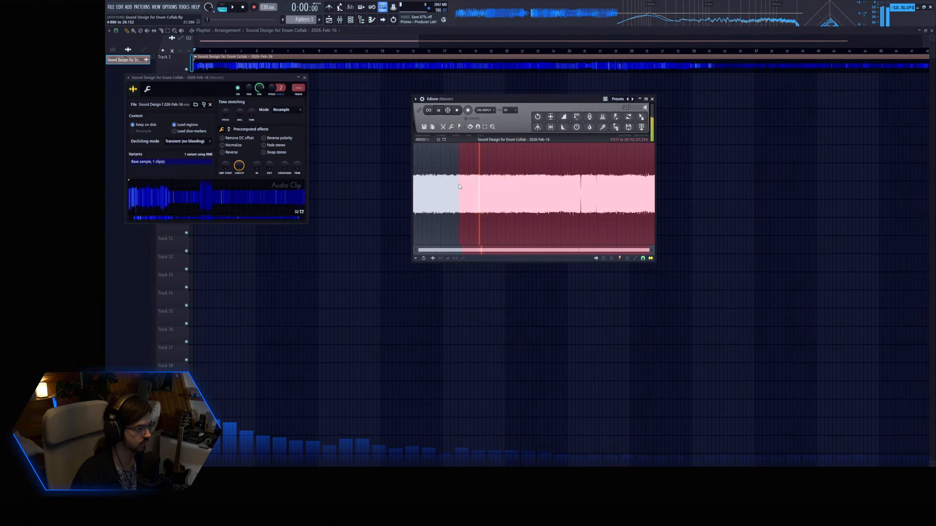
{"action": "left_click", "coordinate": [457, 111]}
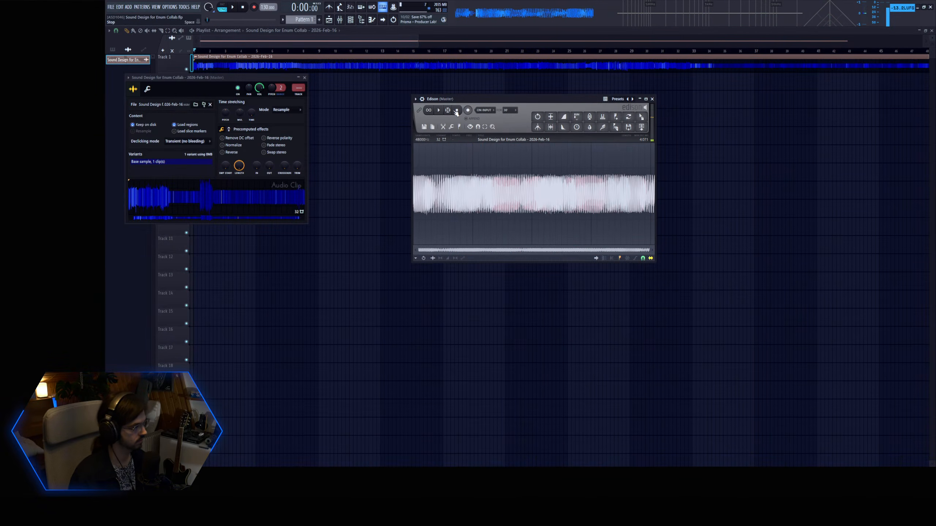
{"action": "left_click", "coordinate": [551, 118]}
Open the second Vital instance and load the normalized Edison sample into oscillator 1 as its wavetable.
{"action": "left_click", "coordinate": [350, 20]}
{"action": "key", "text": "Page_Down"}
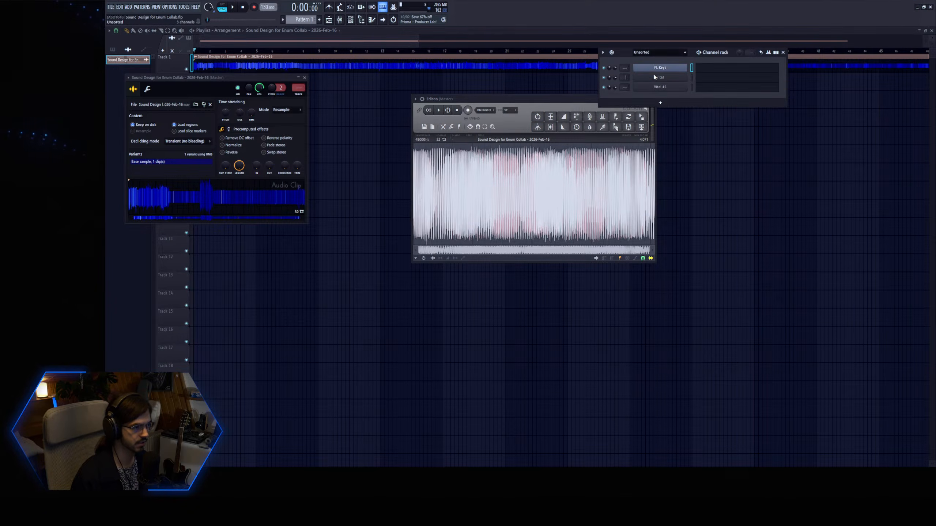
{"action": "left_click", "coordinate": [646, 89]}
{"action": "left_click_drag", "start_coordinate": [535, 95], "coordinate": [548, 159]}
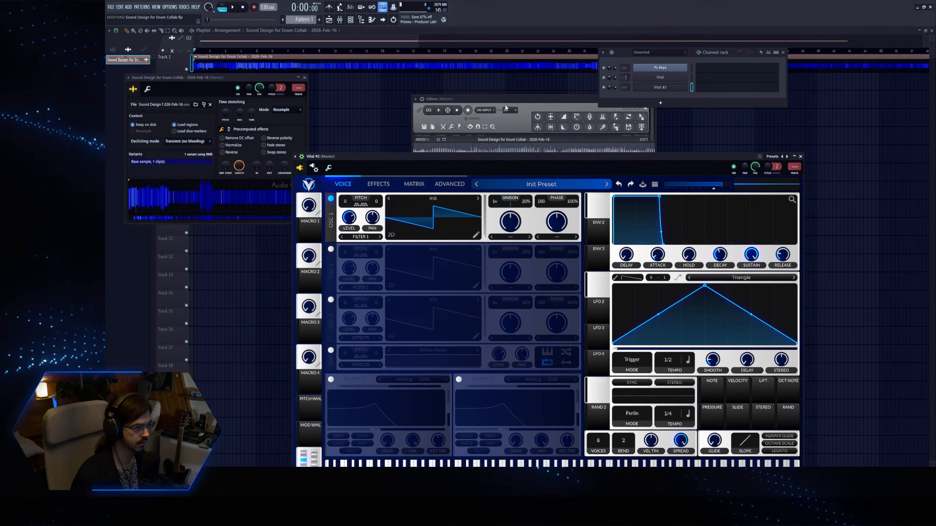
{"action": "left_click_drag", "start_coordinate": [628, 127], "coordinate": [655, 96]}
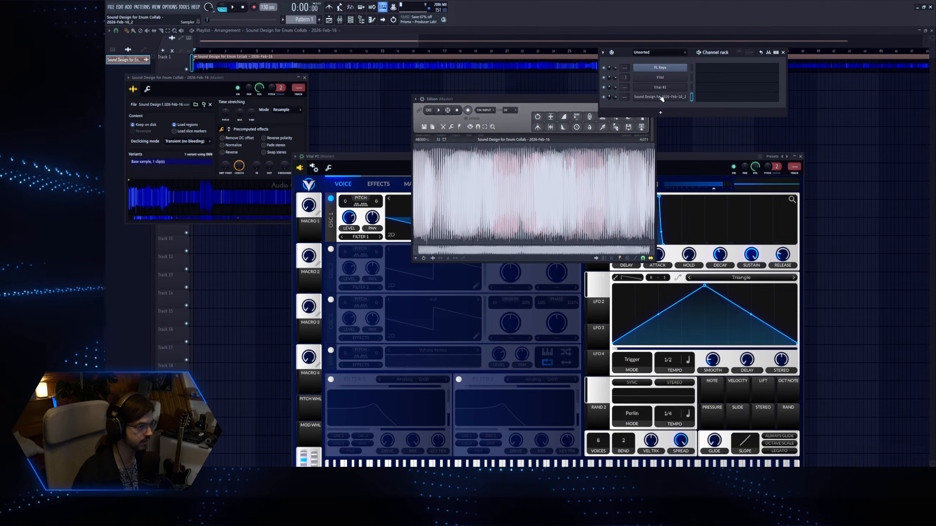
{"action": "left_click", "coordinate": [402, 160]}
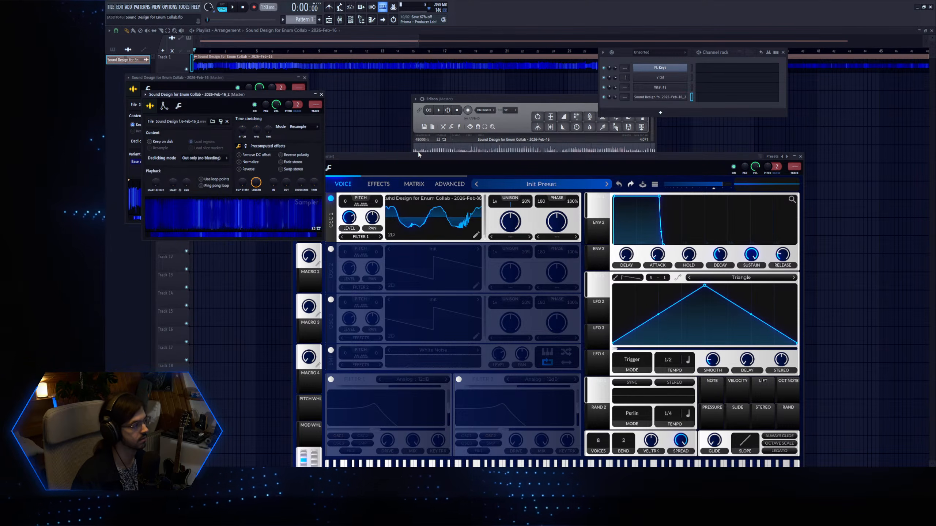
Audition the new wavetable with test notes while sweeping oscillator 1's wave frame.
{"action": "left_click_drag", "start_coordinate": [418, 155], "coordinate": [345, 123]}
{"action": "key", "text": "z"}
{"action": "left_click", "coordinate": [255, 136]}
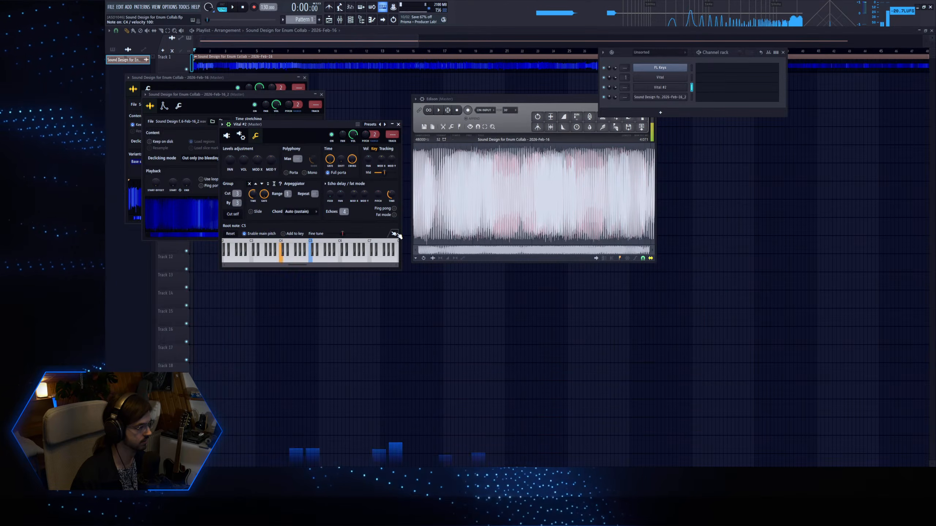
{"action": "left_click", "coordinate": [226, 135]}
{"action": "mouse_move", "coordinate": [415, 199]}
{"action": "left_mouse_down"}
{"action": "mouse_move", "coordinate": [419, 180]}
{"action": "mouse_move", "coordinate": [411, 205]}
{"action": "left_mouse_up"}
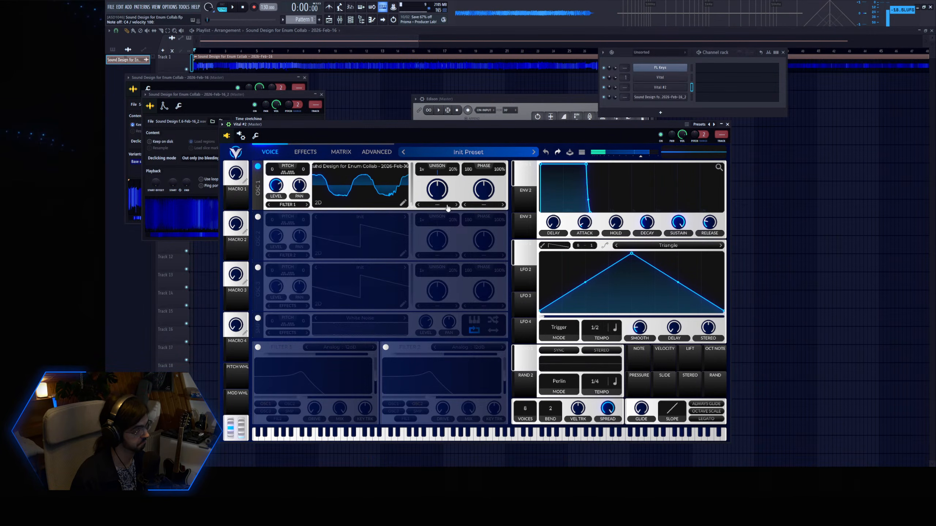
{"action": "left_click_drag", "start_coordinate": [385, 125], "coordinate": [391, 79]}
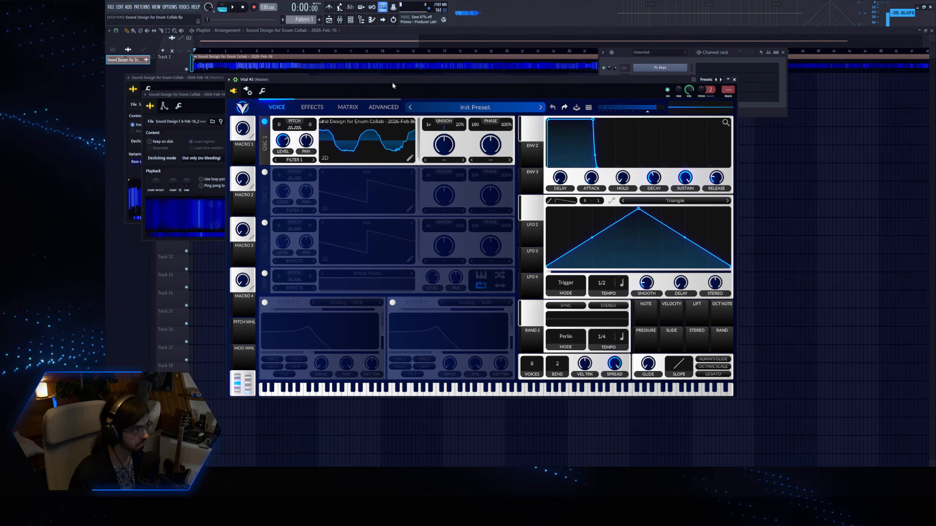
Modulate oscillator 1's wave frame with LFO 2 at about 10.78 and LFO 1 at about 32.08, and reshape LFO 1 into a rising ramp.
{"action": "left_click", "coordinate": [534, 237]}
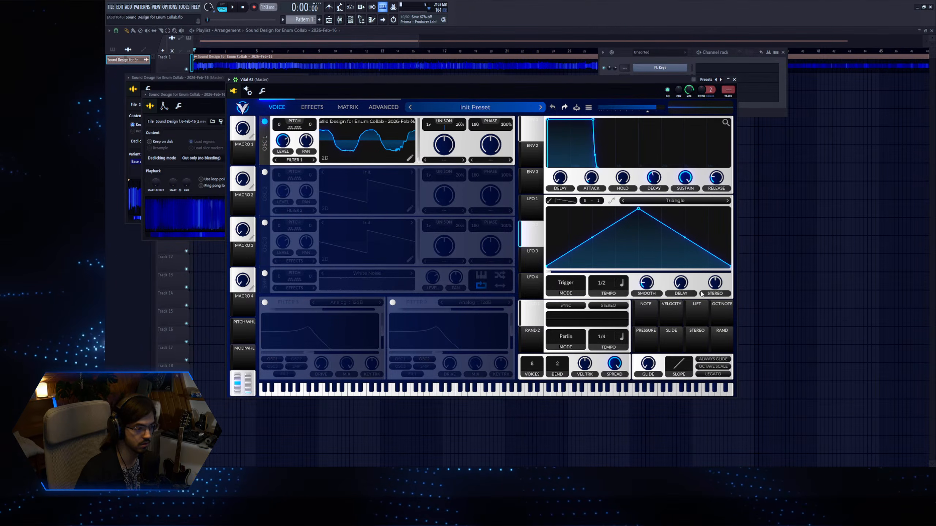
{"action": "left_click_drag", "start_coordinate": [526, 242], "coordinate": [411, 140]}
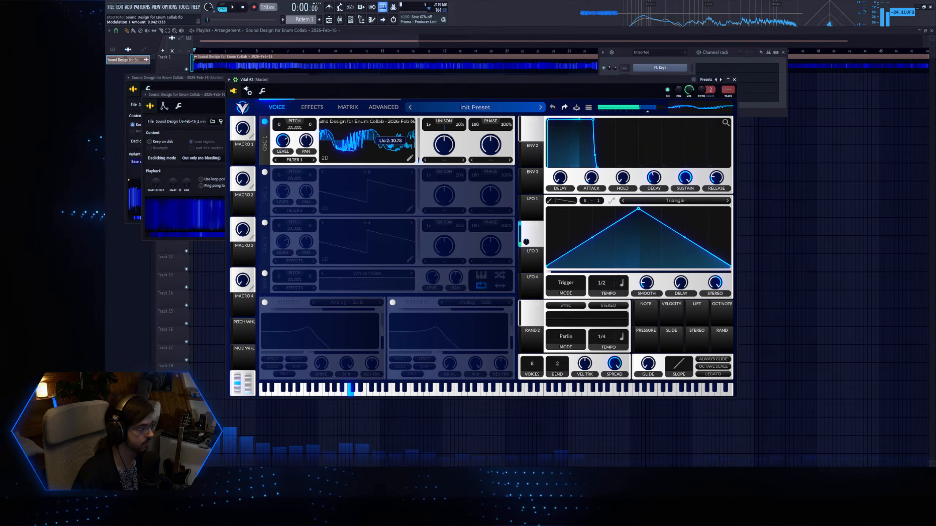
{"action": "left_click", "coordinate": [532, 207]}
{"action": "left_click_drag", "start_coordinate": [532, 207], "coordinate": [416, 147]}
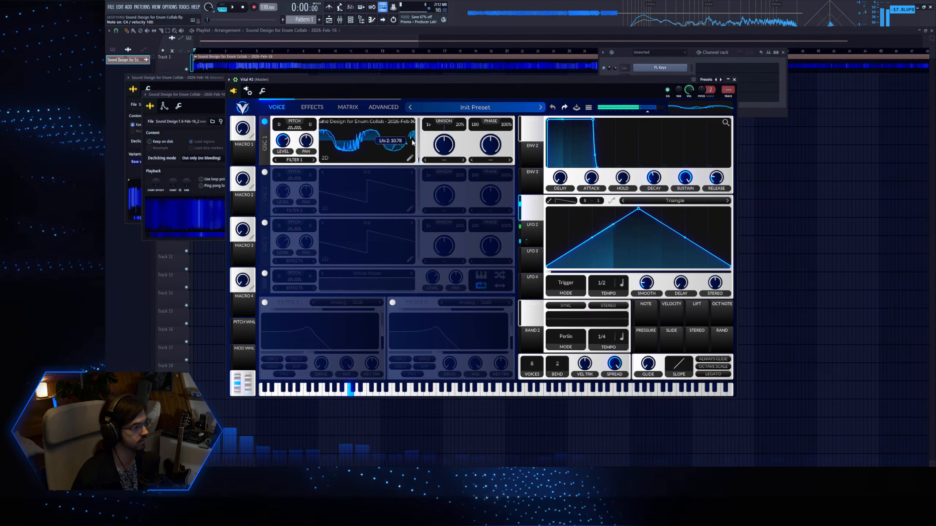
{"action": "left_click_drag", "start_coordinate": [532, 209], "coordinate": [411, 170]}
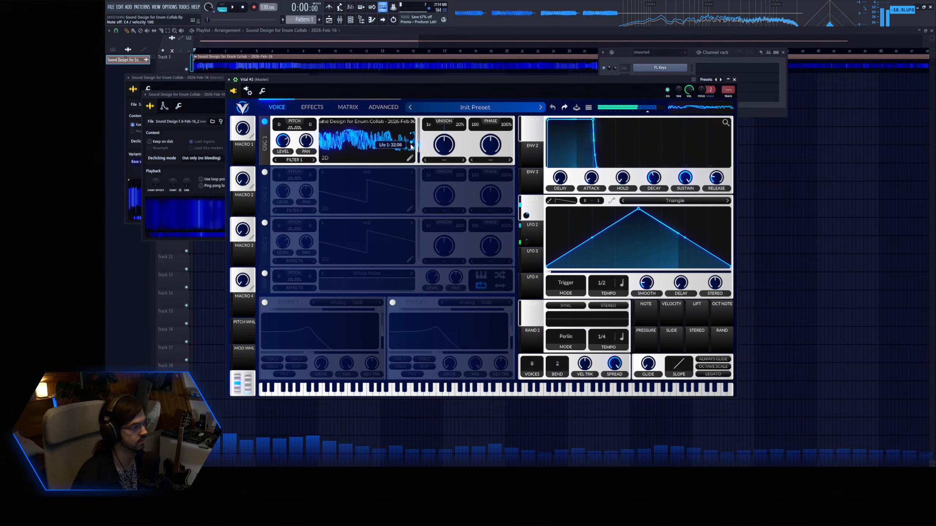
{"action": "left_click_drag", "start_coordinate": [638, 210], "coordinate": [731, 209]}
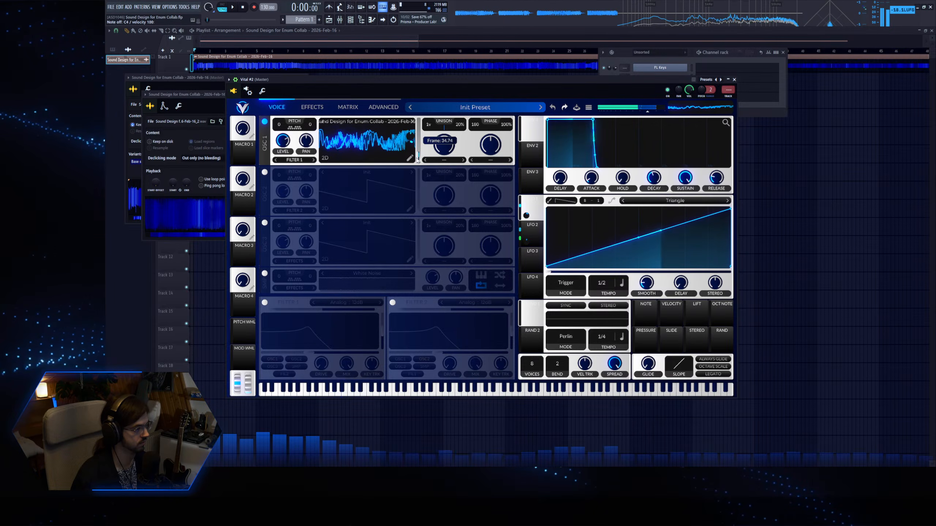
Try the Bend distortion on oscillator 1, sweeping its wave morph amount while holding a test note.
{"action": "left_click", "coordinate": [490, 160]}
{"action": "left_click", "coordinate": [493, 202]}
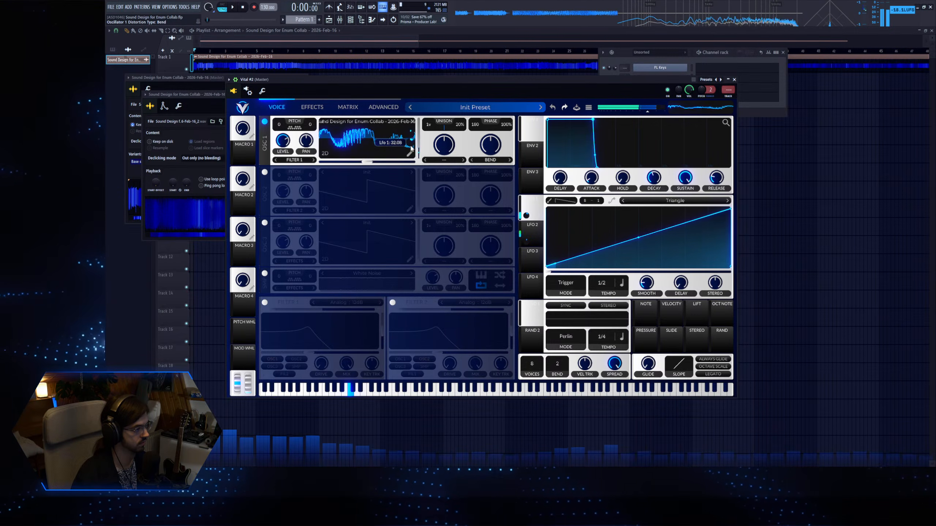
{"action": "left_click_drag", "start_coordinate": [487, 149], "coordinate": [490, 150]}
{"action": "key", "text": "z"}
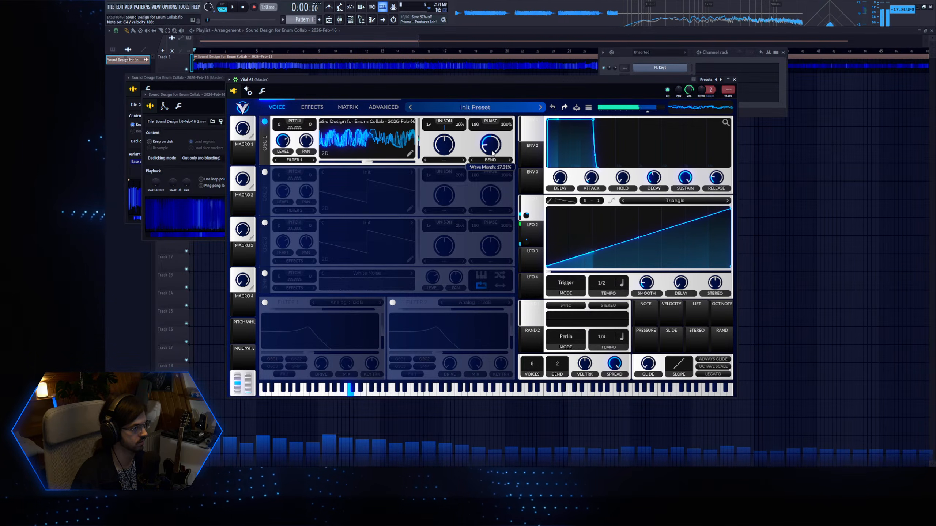
Try Phase Disperse as oscillator 1's spectral morph with LFO 1 modulation, remove that modulation and reset the wave morph to 50%.
{"action": "left_click", "coordinate": [444, 160]}
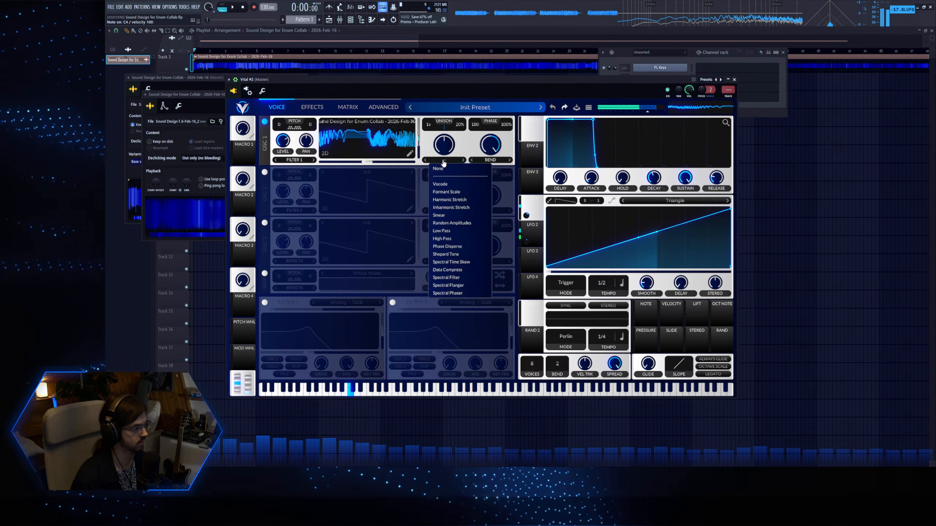
{"action": "left_click", "coordinate": [450, 248]}
{"action": "left_click_drag", "start_coordinate": [528, 205], "coordinate": [451, 140]}
{"action": "right_click", "coordinate": [444, 167]}
{"action": "left_click", "coordinate": [447, 172]}
{"action": "key", "text": "z"}
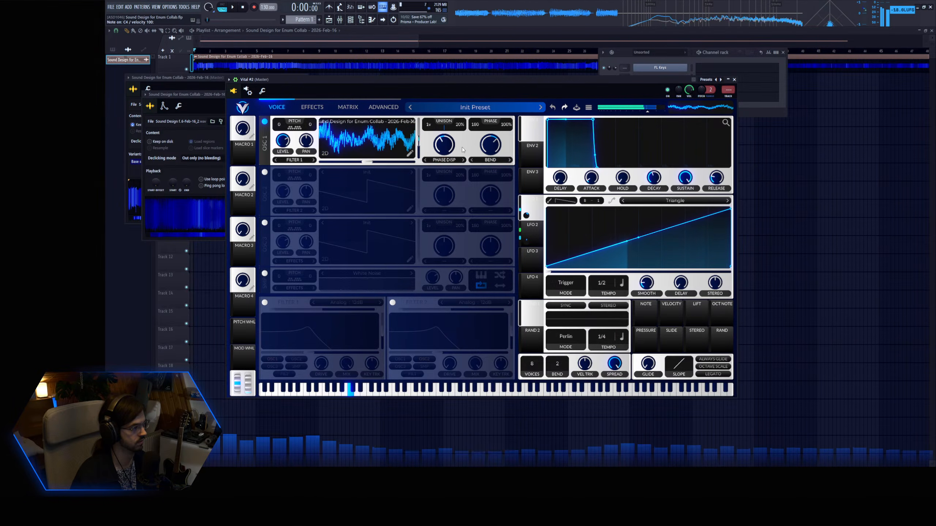
{"action": "key", "text": "z"}
{"action": "double_click", "coordinate": [489, 148]}
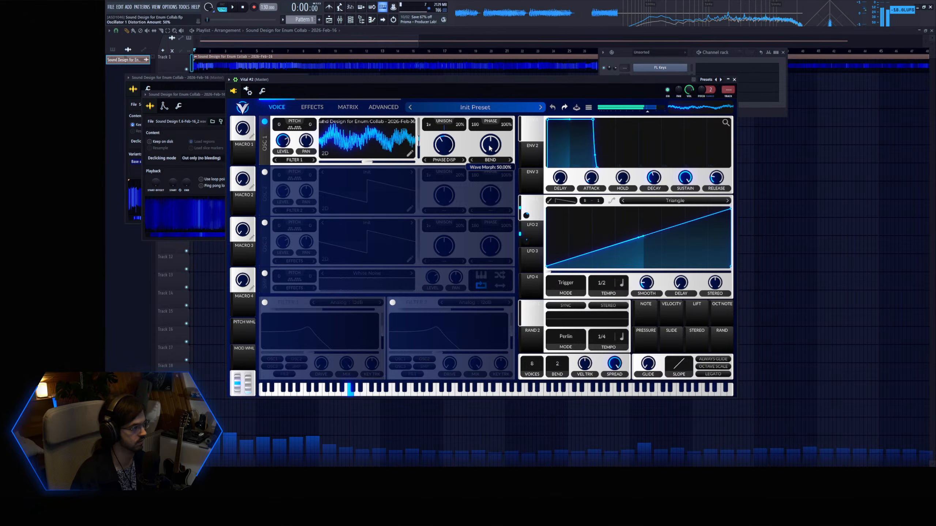
Switch oscillator 1's spectral morph to Formant Scale and its distortion to Squeeze, resetting the spectral morph amount.
{"action": "left_click", "coordinate": [443, 160]}
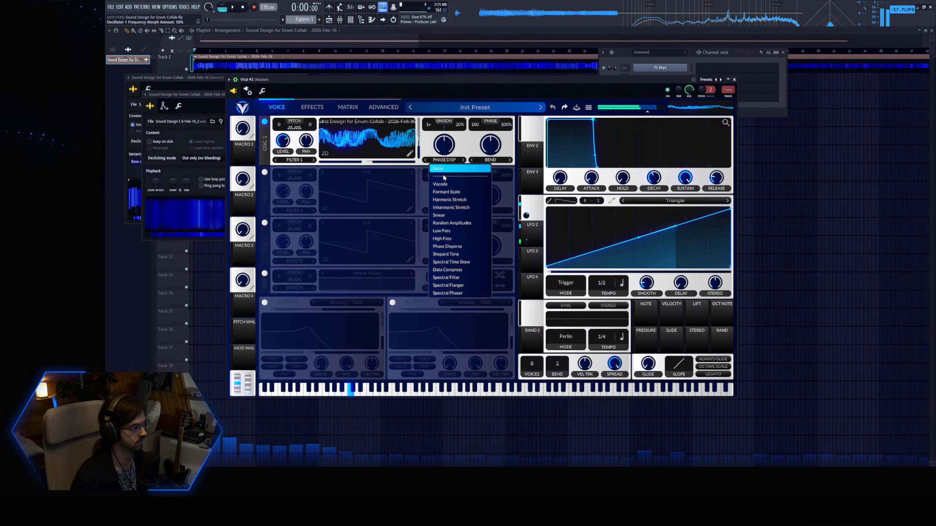
{"action": "left_click", "coordinate": [446, 180]}
{"action": "left_click", "coordinate": [464, 160]}
{"action": "mouse_move", "coordinate": [448, 150]}
{"action": "left_mouse_down"}
{"action": "mouse_move", "coordinate": [494, 149]}
{"action": "mouse_move", "coordinate": [491, 136]}
{"action": "mouse_move", "coordinate": [444, 151]}
{"action": "left_mouse_up"}
{"action": "double_click", "coordinate": [447, 154]}
{"action": "left_click", "coordinate": [490, 158]}
{"action": "left_click", "coordinate": [486, 212]}
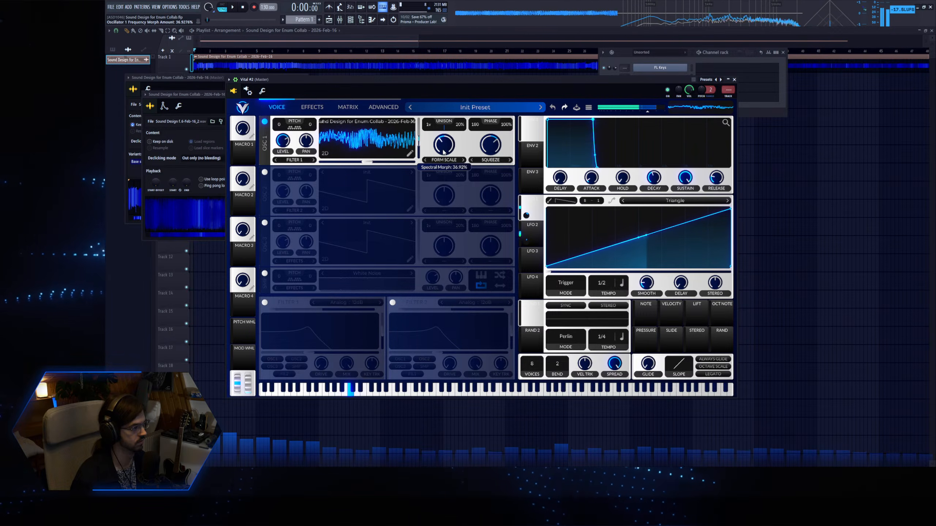
{"action": "double_click", "coordinate": [451, 140]}
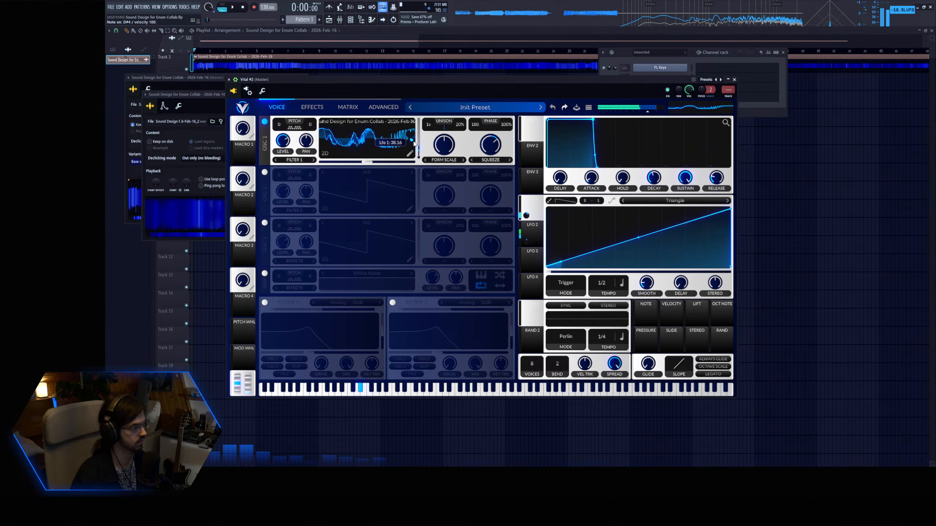
Enable Vital's multiband compressor and chorus effects, with the chorus depth at about 15.5%.
{"action": "left_click", "coordinate": [312, 107]}
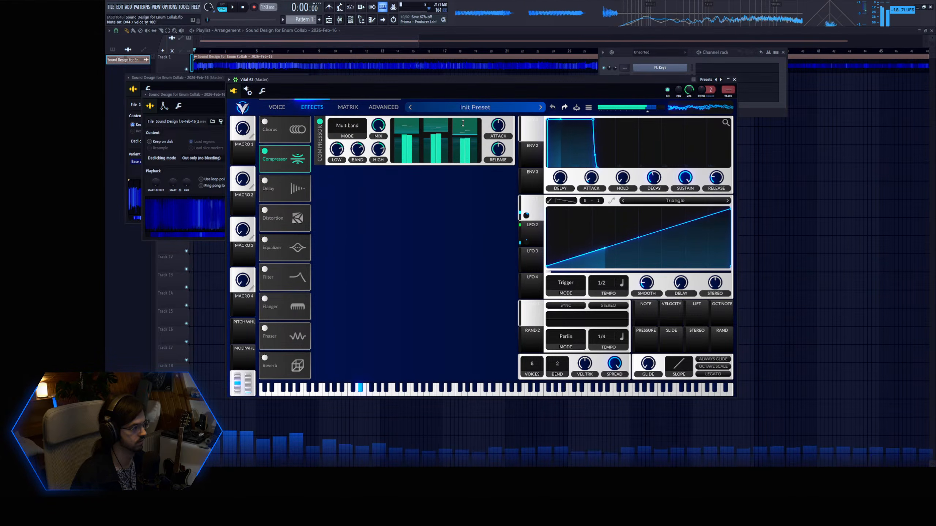
{"action": "left_click", "coordinate": [277, 126]}
{"action": "mouse_move", "coordinate": [464, 133]}
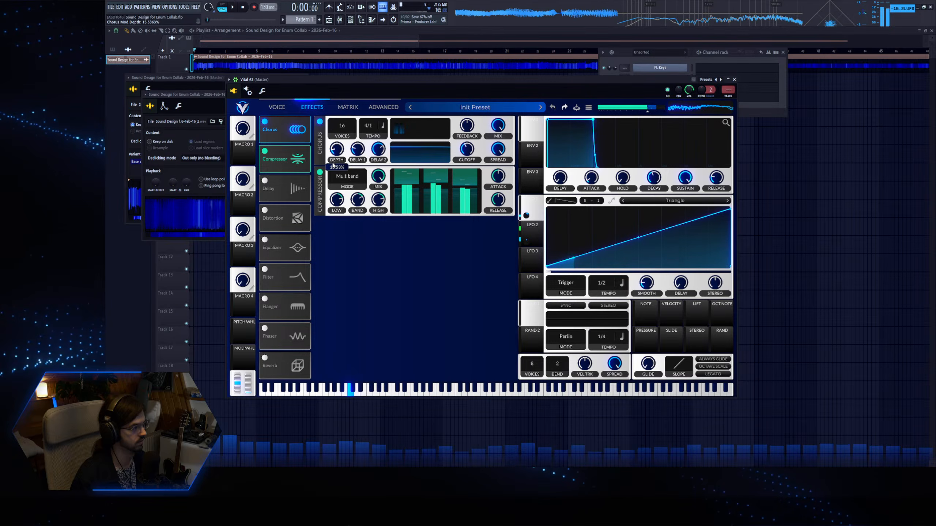
Readjust oscillator 1's wave frame position and the amount of LFO modulation applied to it.
{"action": "left_click", "coordinate": [277, 108]}
{"action": "mouse_move", "coordinate": [418, 148]}
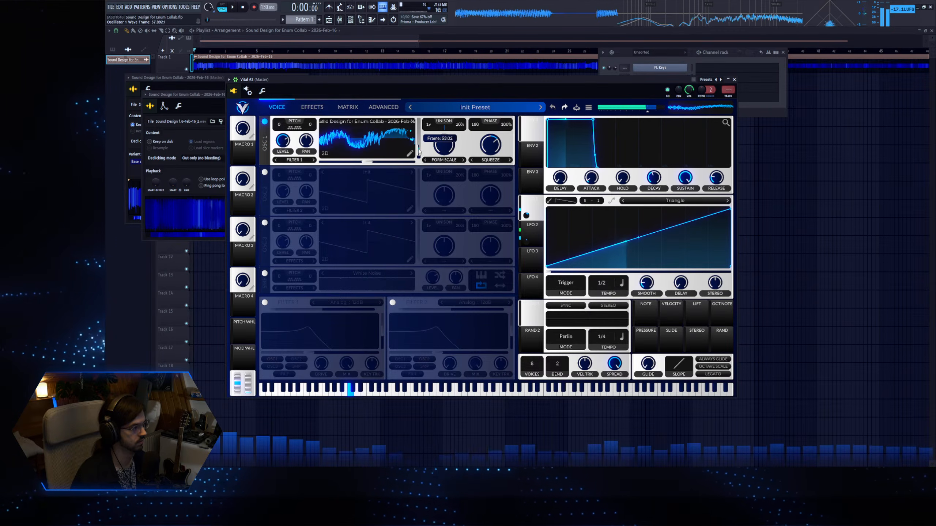
{"action": "left_click_drag", "start_coordinate": [410, 142], "coordinate": [410, 159]}
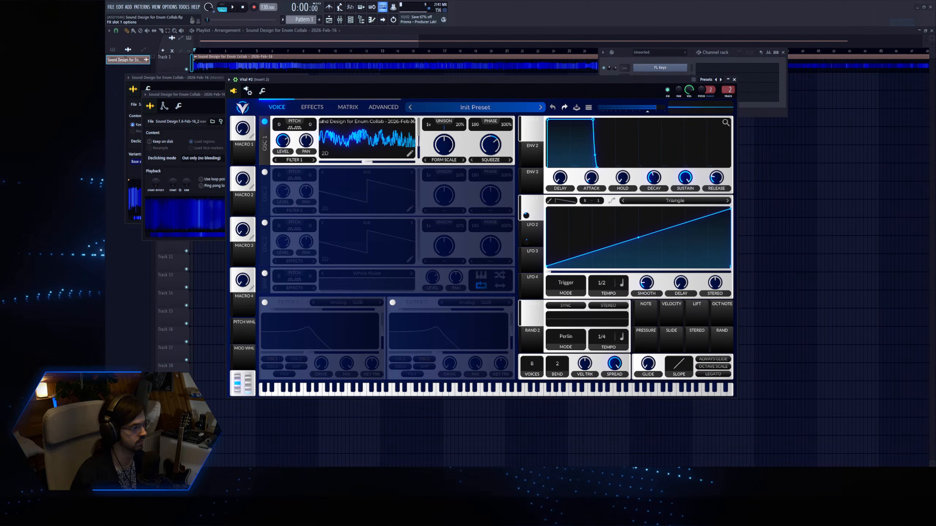
Route the second Vital to mixer insert 2 and process it with Fruity Parametric EQ 2 and OTT at 27% depth.
{"action": "left_click_drag", "start_coordinate": [297, 167], "coordinate": [275, 171]}
{"action": "left_click", "coordinate": [444, 144]}
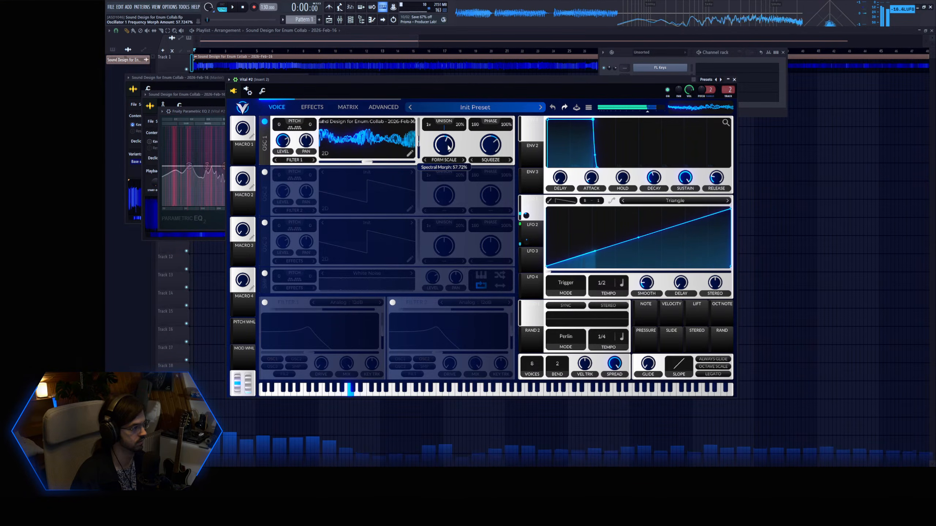
{"action": "left_click_drag", "start_coordinate": [205, 152], "coordinate": [203, 174]}
{"action": "left_click_drag", "start_coordinate": [261, 166], "coordinate": [193, 159]}
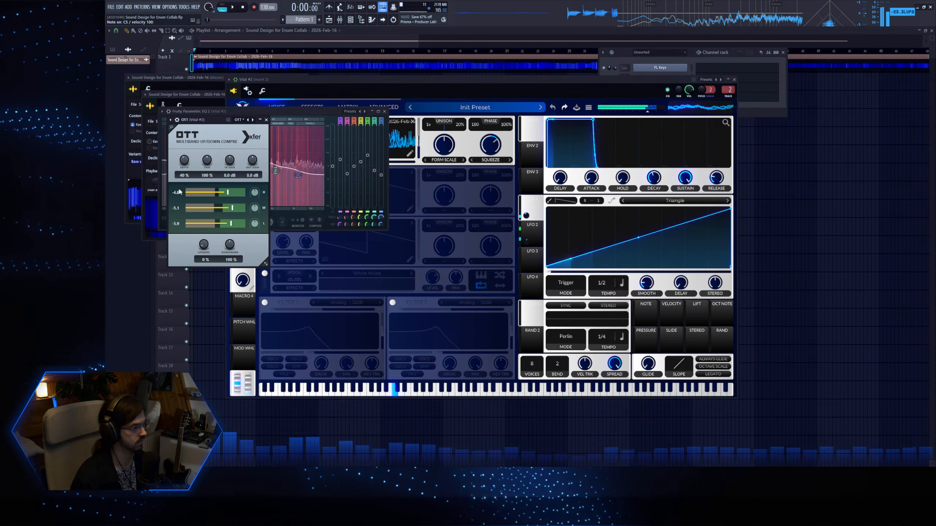
{"action": "left_click_drag", "start_coordinate": [183, 160], "coordinate": [184, 169]}
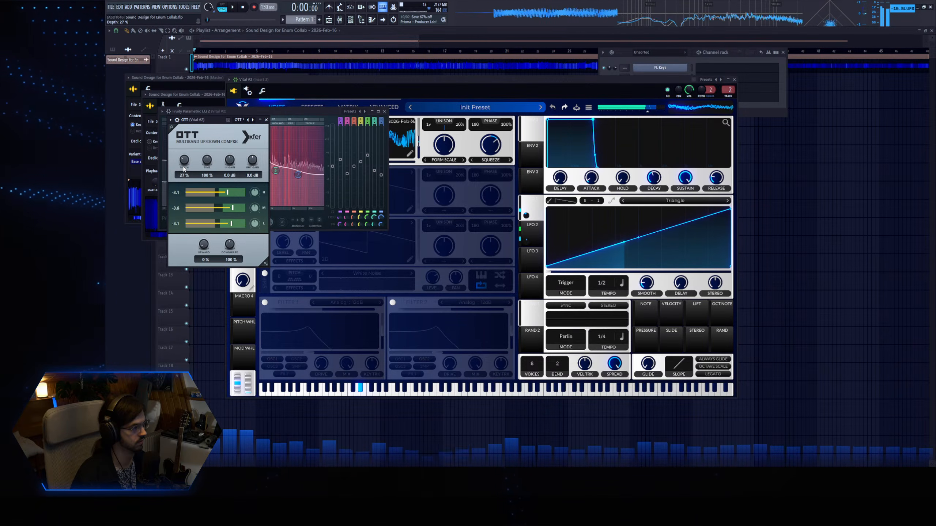
Set LFO 1 to a 1/1 tempo with an early-peaking triangle shape, and move oscillator 1's wave frame to about 165.
{"action": "left_click", "coordinate": [440, 81]}
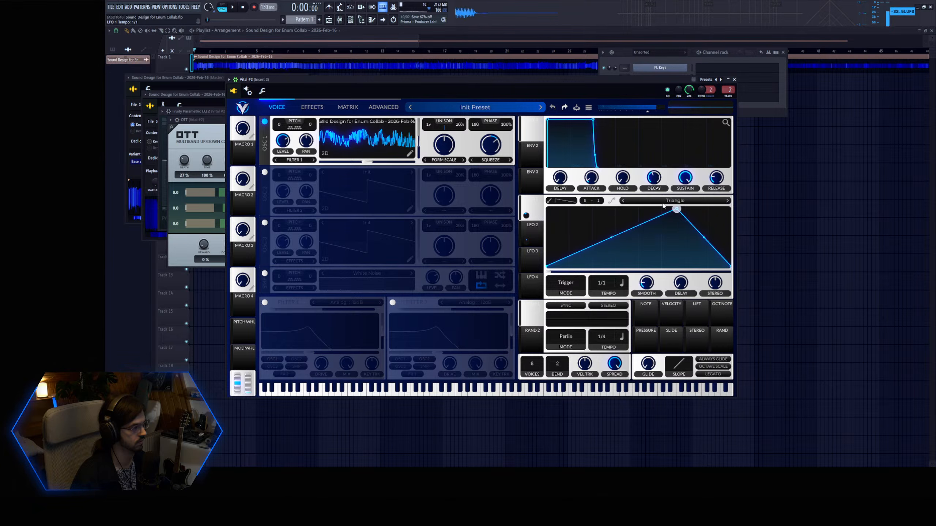
{"action": "key", "text": "d"}
{"action": "key", "text": "d"}
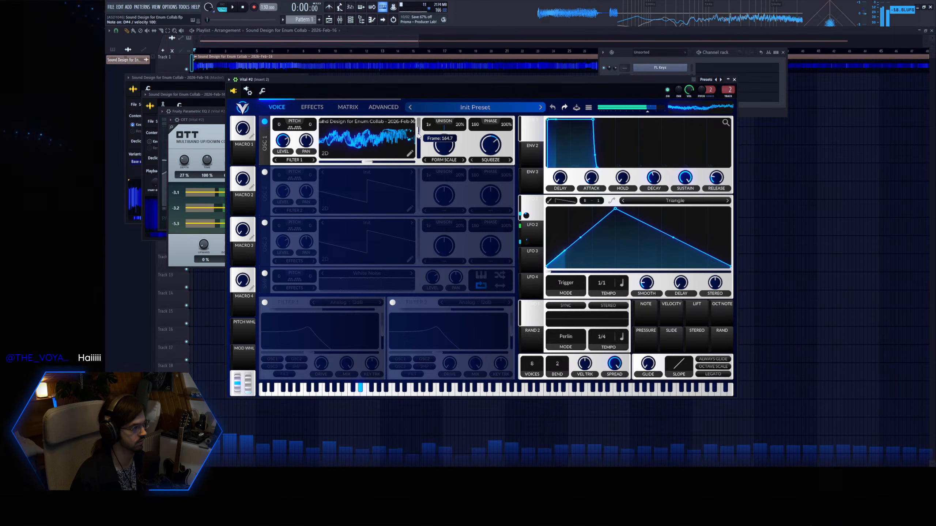
Modulate oscillator 1's Squeeze and Formant Scale amounts slightly with LFO 1, using about -0.082 for Formant Scale.
{"action": "left_click_drag", "start_coordinate": [526, 216], "coordinate": [491, 147]}
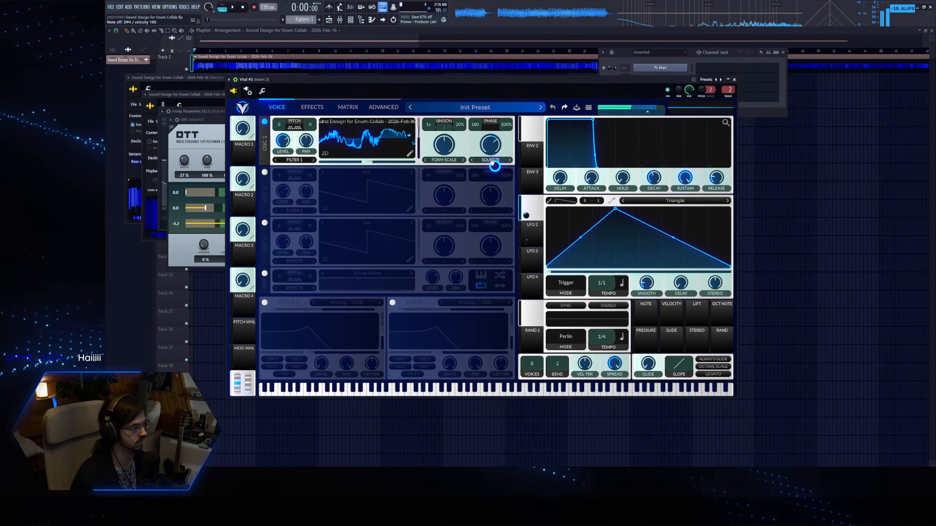
{"action": "key", "text": "z"}
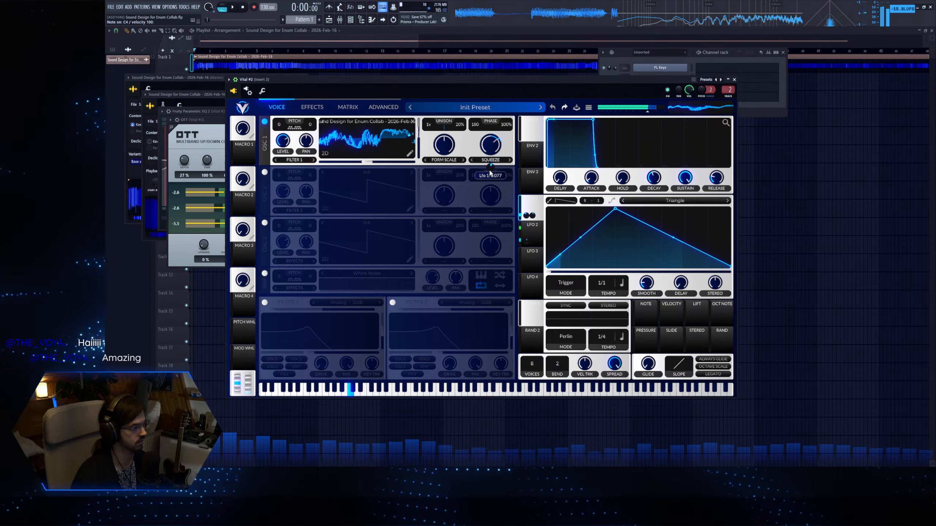
{"action": "left_click_drag", "start_coordinate": [530, 205], "coordinate": [443, 184]}
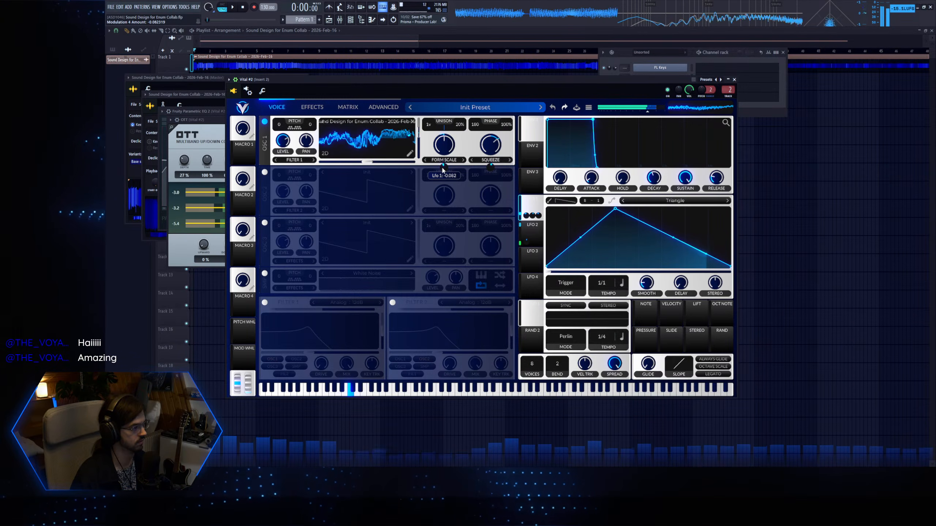
Try Soft Clip distortion in the effects chain with drive lowered to about -1 dB, and bypass it again.
{"action": "key", "text": "q"}
{"action": "key", "text": "z"}
{"action": "left_click", "coordinate": [312, 107]}
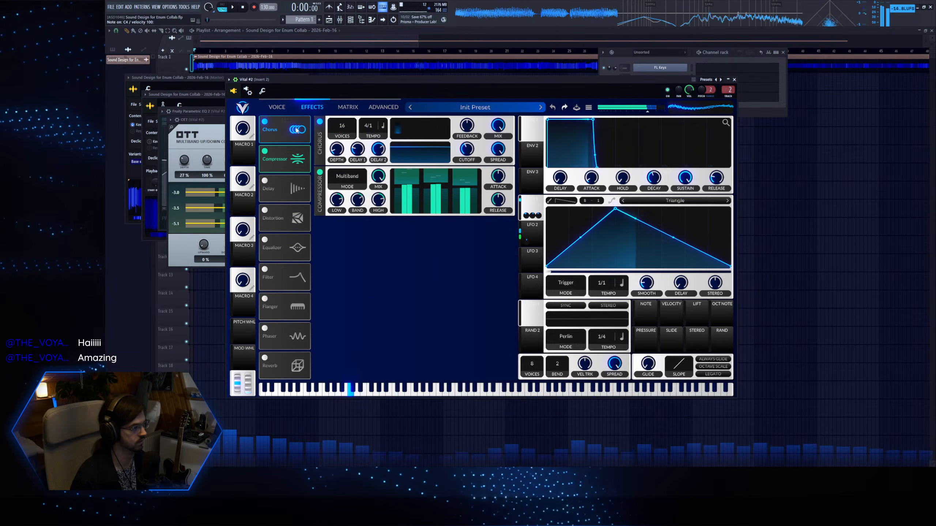
{"action": "left_click", "coordinate": [264, 210]}
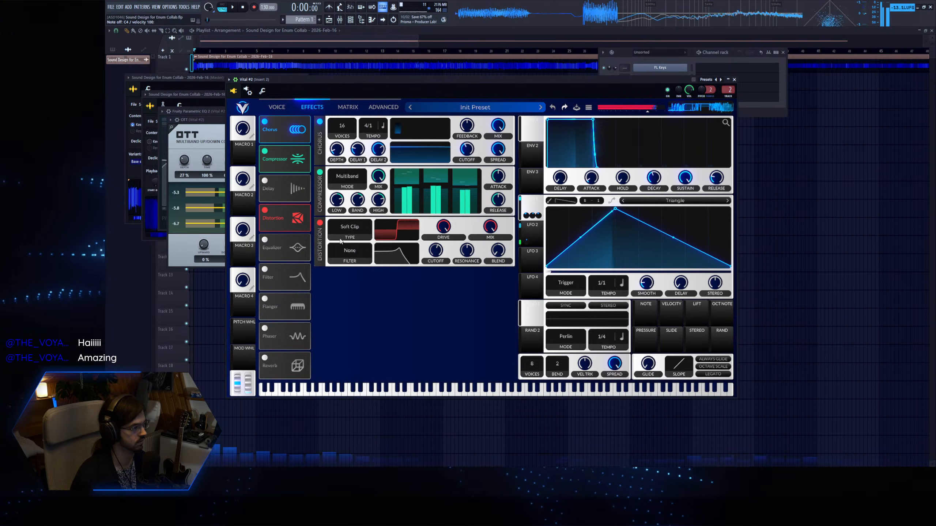
{"action": "left_click_drag", "start_coordinate": [443, 224], "coordinate": [445, 229]}
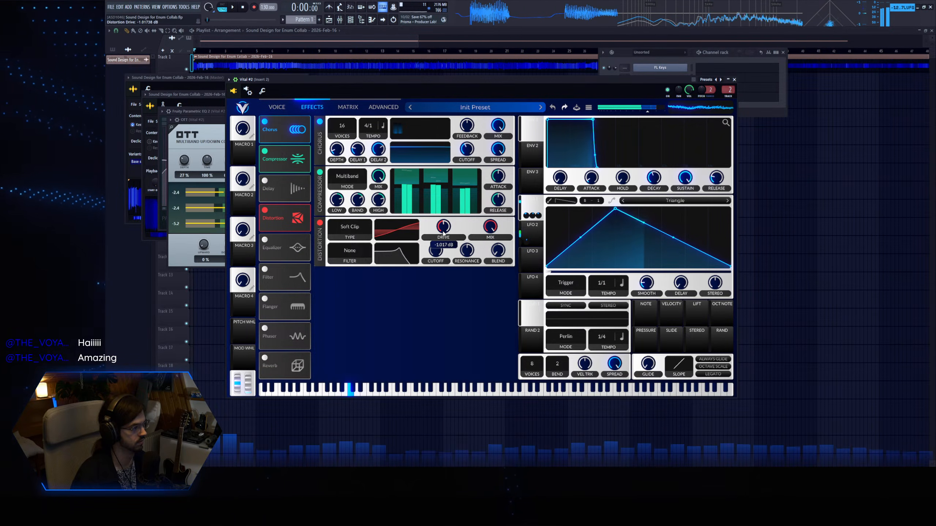
{"action": "left_click", "coordinate": [320, 223]}
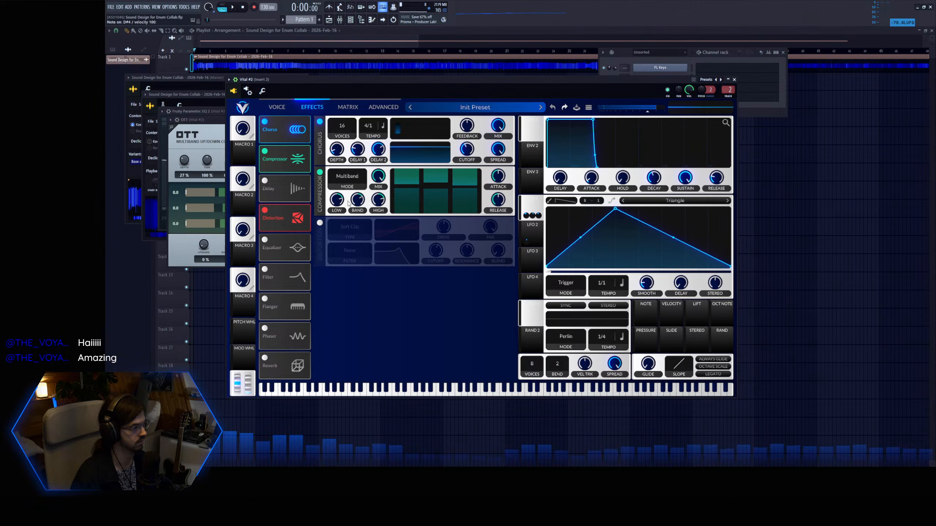
Enable oscillator 2 with the Random Amplitudes spectral morph, using four unison voices and 5% detune.
{"action": "left_click", "coordinate": [277, 107]}
{"action": "left_click", "coordinate": [265, 173]}
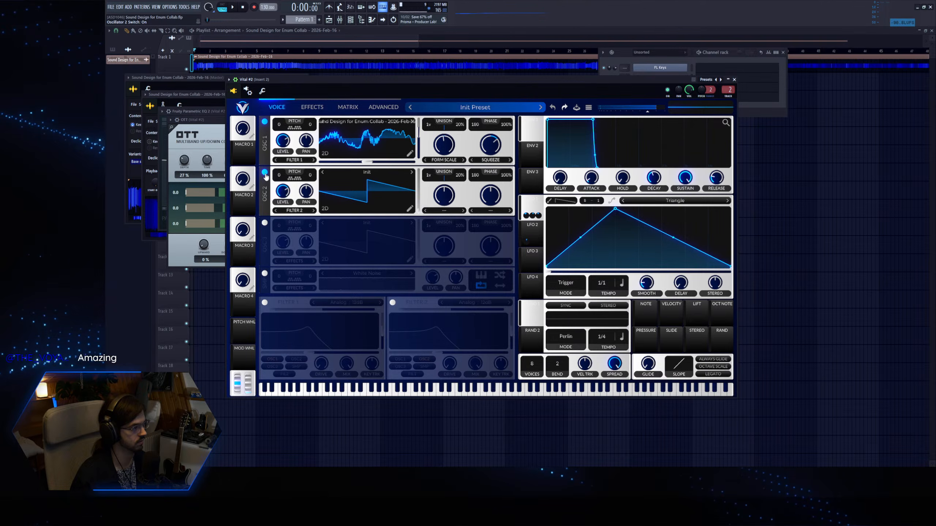
{"action": "left_click", "coordinate": [447, 211]}
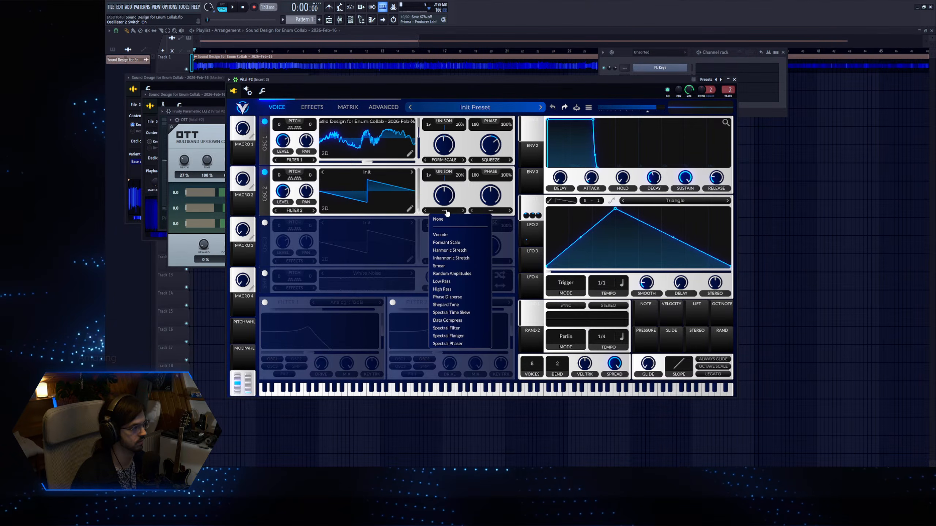
{"action": "left_click", "coordinate": [457, 272]}
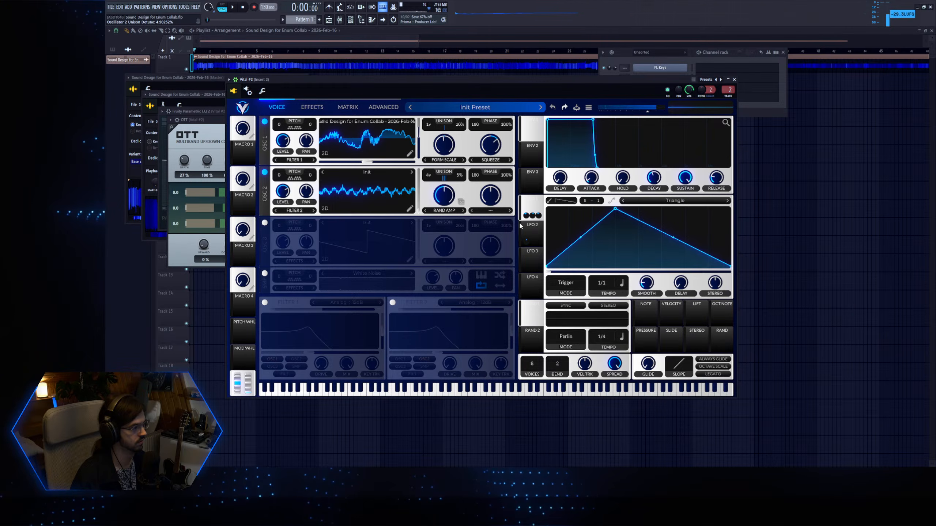
Modulate oscillator 2's Random Amplitudes amount with a rising-ramp LFO 3 at 2/1 tempo, and lower the oscillator's level to about 0.2.
{"action": "left_click_drag", "start_coordinate": [669, 212], "coordinate": [731, 209]}
{"action": "left_click_drag", "start_coordinate": [532, 262], "coordinate": [445, 198]}
{"action": "left_click_drag", "start_coordinate": [445, 197], "coordinate": [445, 214]}
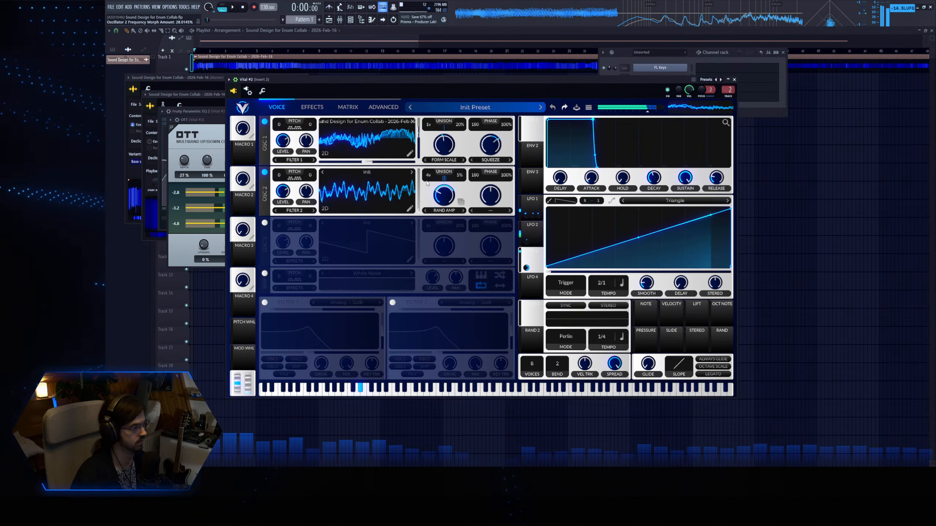
{"action": "left_click_drag", "start_coordinate": [282, 188], "coordinate": [282, 203]}
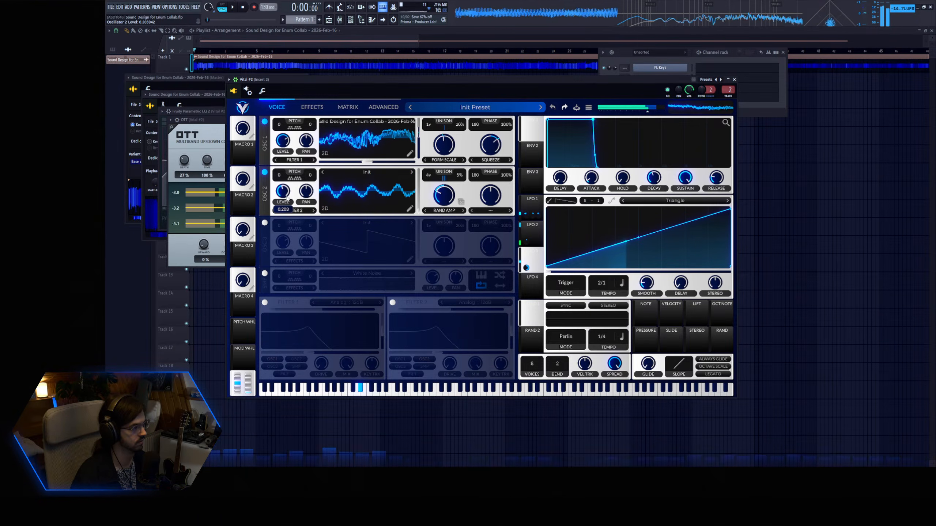
Try the Soft Clip distortion again at different drive amounts, readjust oscillator 2's level and leave the distortion bypassed.
{"action": "left_click", "coordinate": [313, 107]}
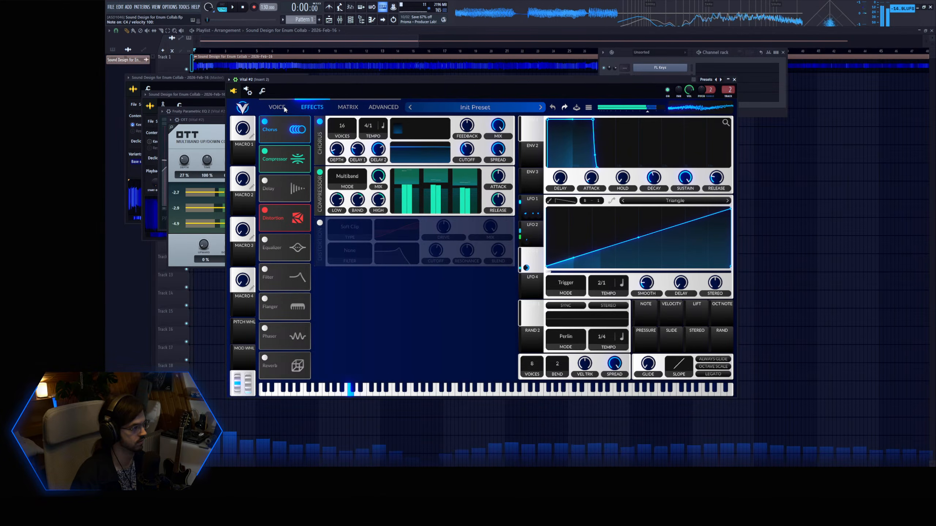
{"action": "left_click", "coordinate": [319, 223]}
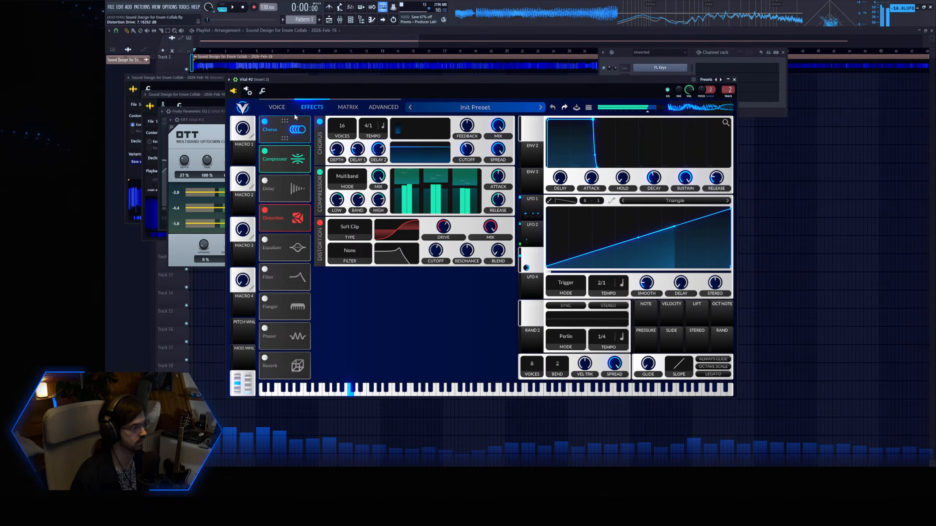
{"action": "left_click", "coordinate": [279, 107]}
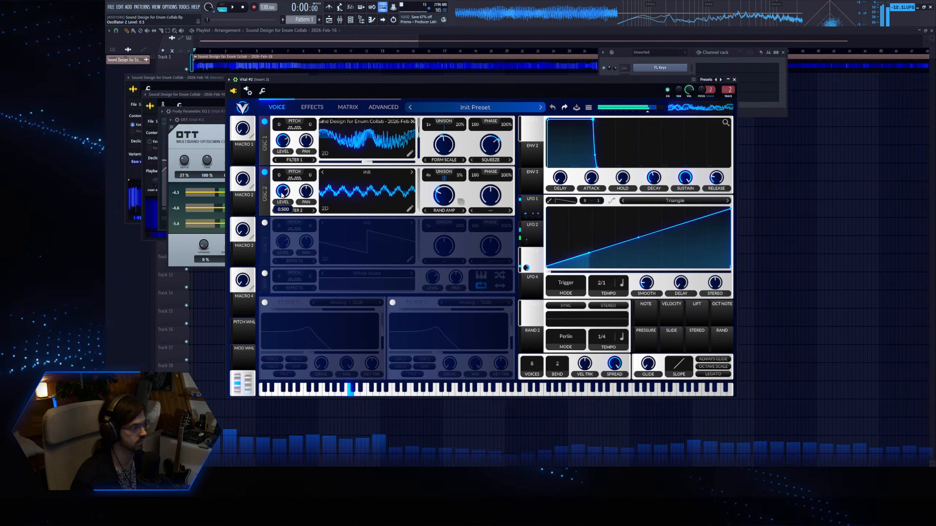
{"action": "left_click_drag", "start_coordinate": [282, 195], "coordinate": [282, 213]}
{"action": "left_click", "coordinate": [312, 106]}
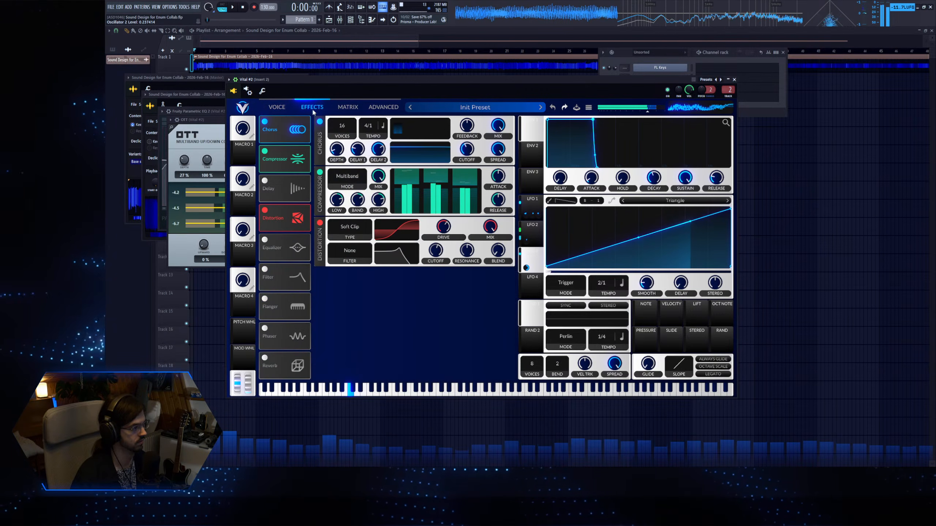
{"action": "left_click", "coordinate": [320, 222]}
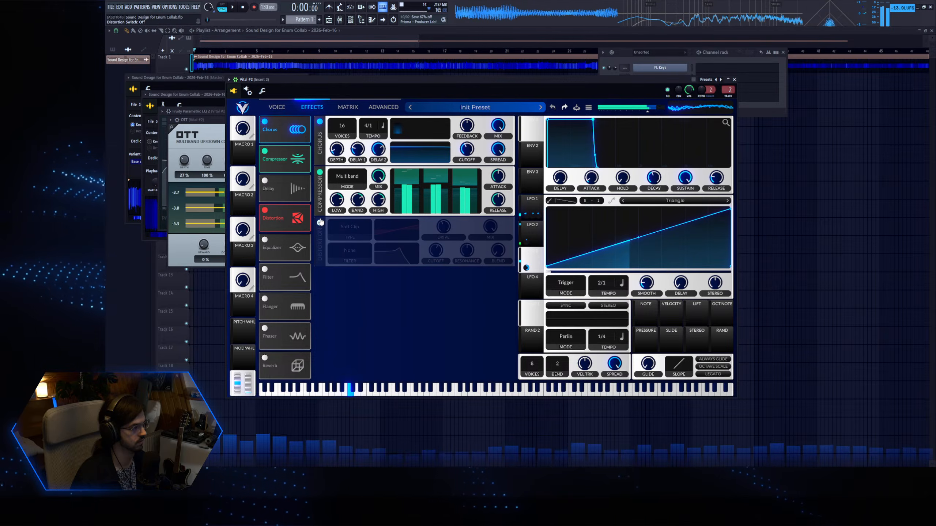
Shift LFO 1's triangle peak earlier, to about a quarter of the cycle.
{"action": "left_click", "coordinate": [281, 107]}
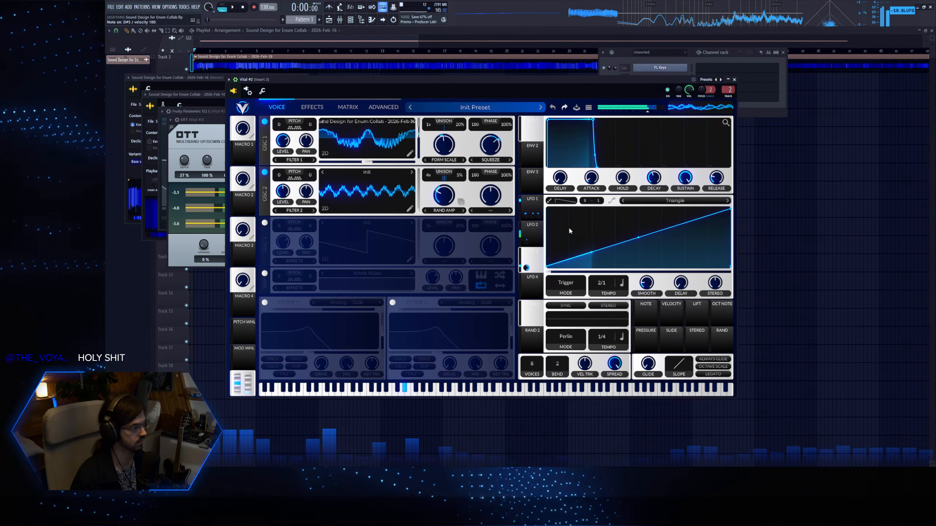
{"action": "left_click", "coordinate": [530, 208]}
{"action": "left_click_drag", "start_coordinate": [615, 211], "coordinate": [592, 209]}
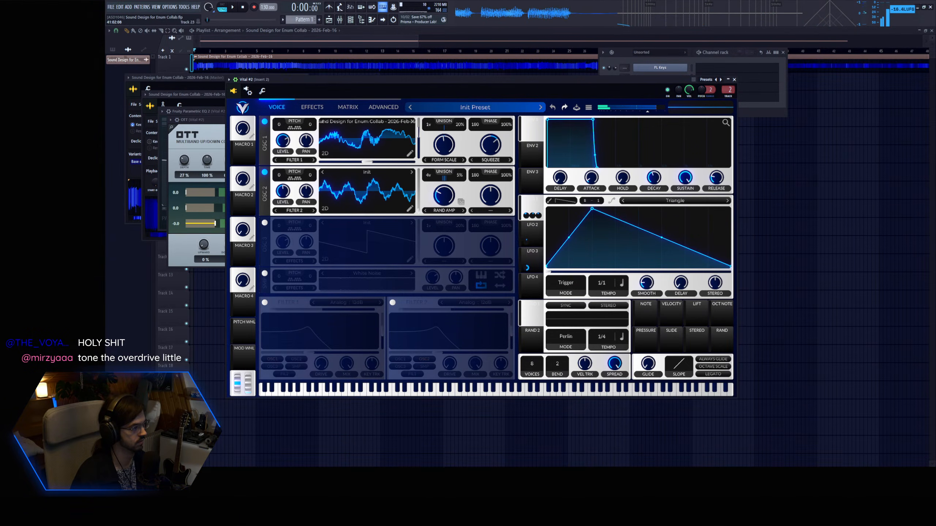
Reduce Vital's chorus to 12 voices, and shape Fruity Parametric EQ 2 with a low-frequency dip on band 4 and a midrange boost on band 5.
{"action": "left_click", "coordinate": [442, 313]}
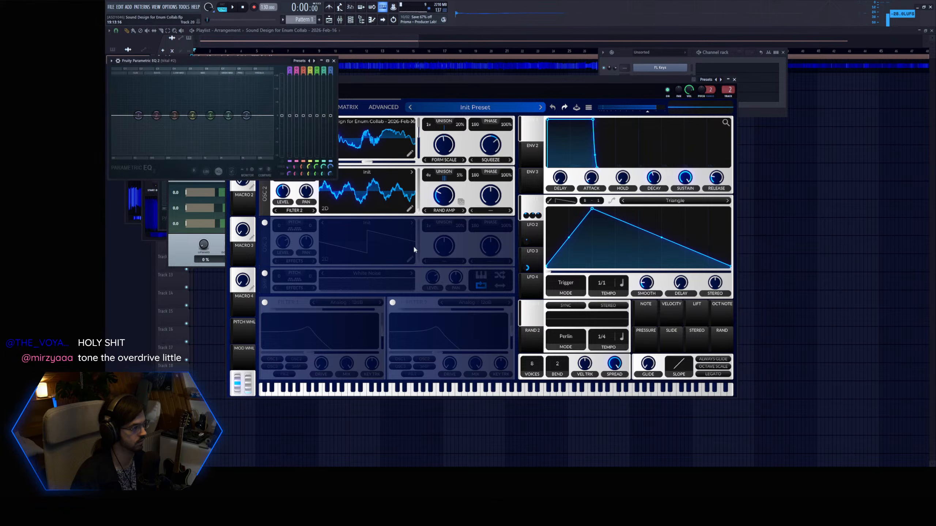
{"action": "left_click", "coordinate": [364, 82]}
{"action": "left_click", "coordinate": [312, 106]}
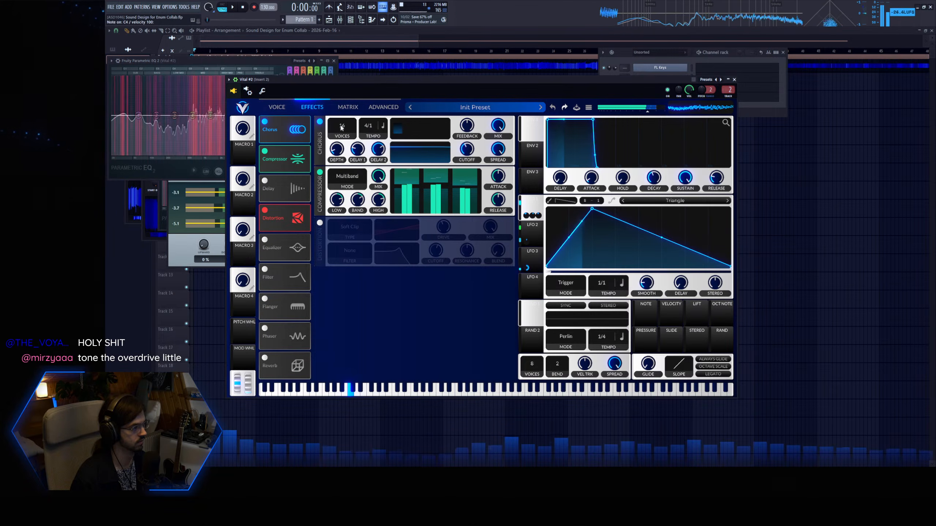
{"action": "mouse_move", "coordinate": [341, 161]}
{"action": "left_mouse_down"}
{"action": "mouse_move", "coordinate": [340, 170]}
{"action": "mouse_move", "coordinate": [336, 155]}
{"action": "left_mouse_up"}
{"action": "left_click_drag", "start_coordinate": [192, 116], "coordinate": [157, 125]}
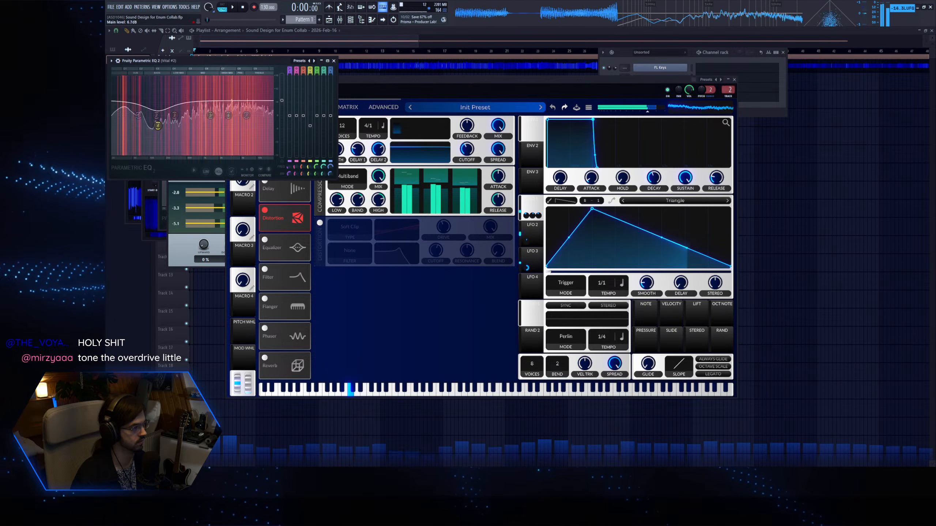
{"action": "left_click_drag", "start_coordinate": [229, 116], "coordinate": [190, 109]}
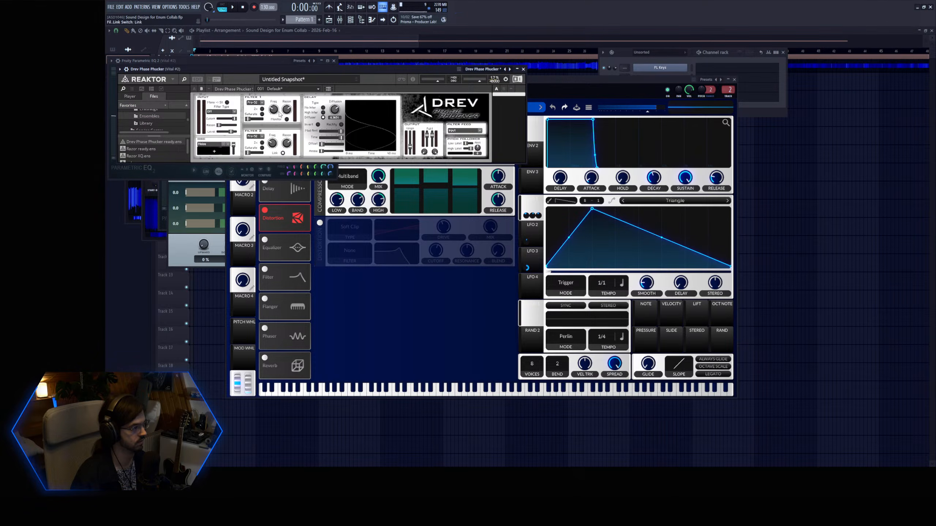
Try the Drev Phase Phucker effect together with oscillator 3 using Inharmonic Stretch, and switch oscillator 3 off again.
{"action": "left_click", "coordinate": [324, 113]}
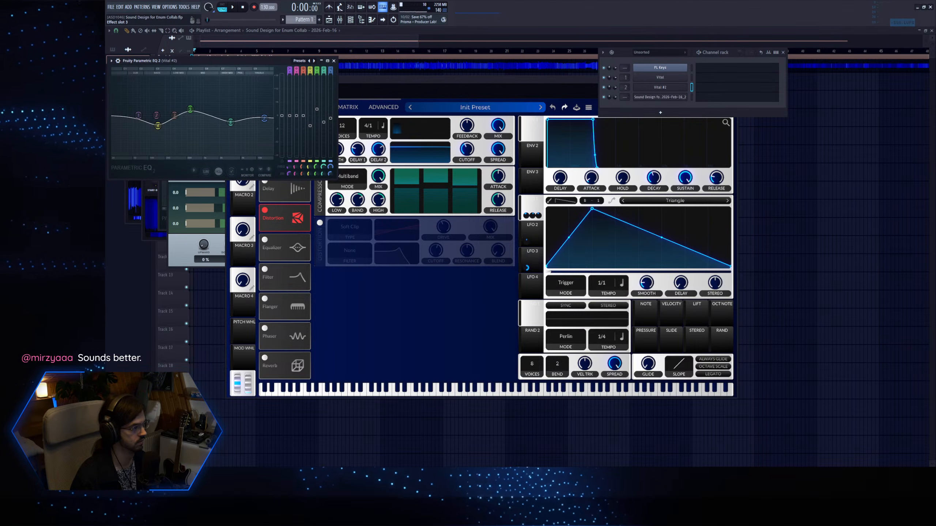
{"action": "left_click", "coordinate": [355, 78]}
{"action": "left_click", "coordinate": [277, 107]}
{"action": "left_click", "coordinate": [265, 222]}
{"action": "left_click", "coordinate": [461, 262]}
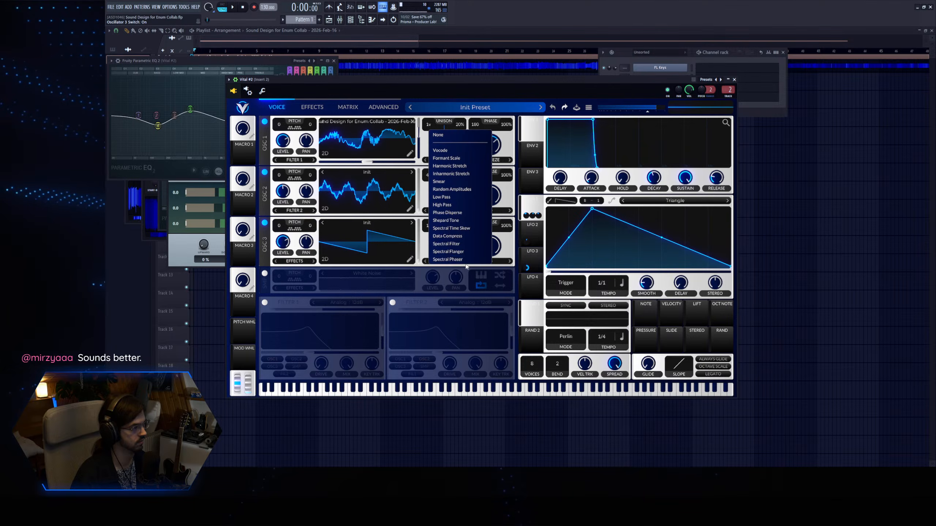
{"action": "left_click", "coordinate": [454, 174]}
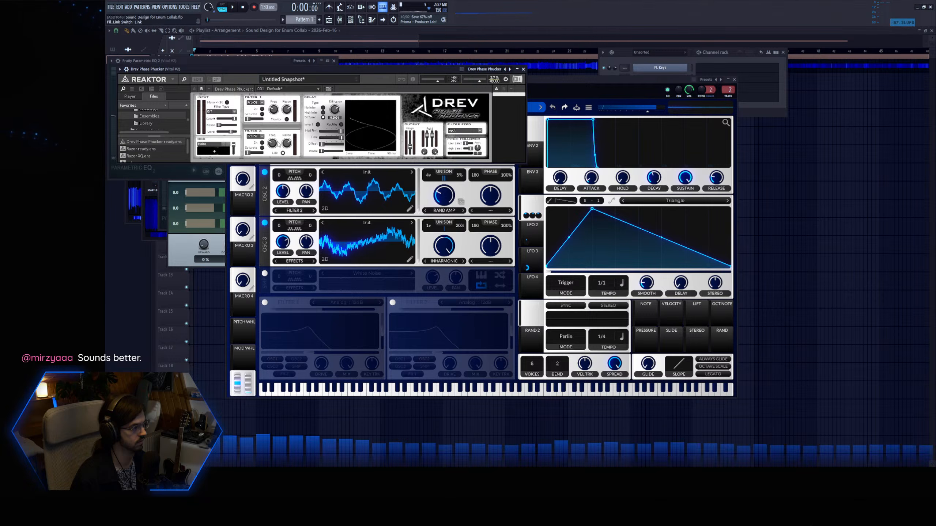
{"action": "left_click", "coordinate": [286, 110]}
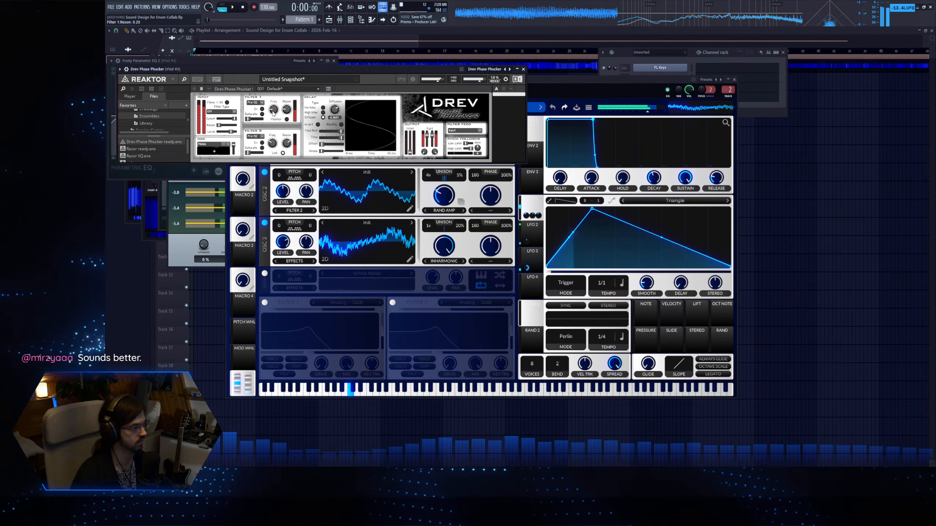
{"action": "left_click", "coordinate": [265, 224]}
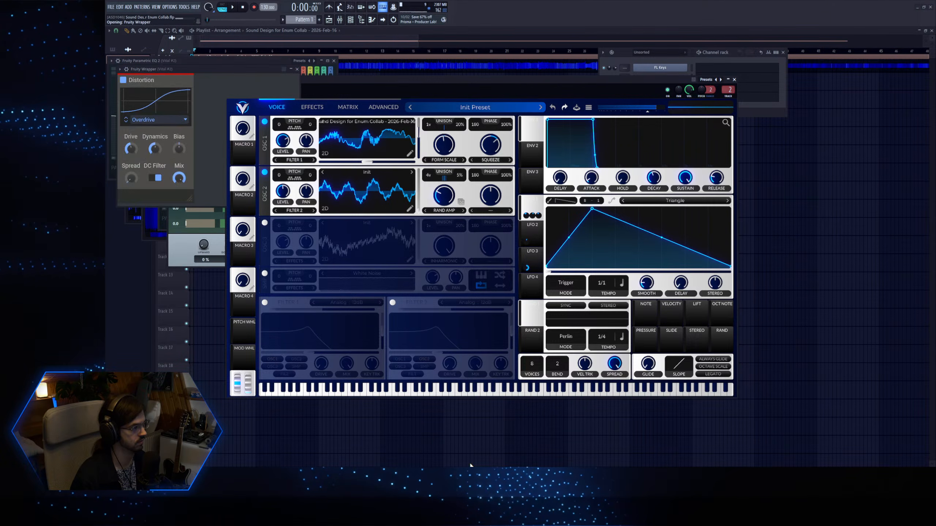
Set kHs Distortion to Saturate with a low drive, full spread and a reduced mix.
{"action": "left_click_drag", "start_coordinate": [131, 149], "coordinate": [131, 159]}
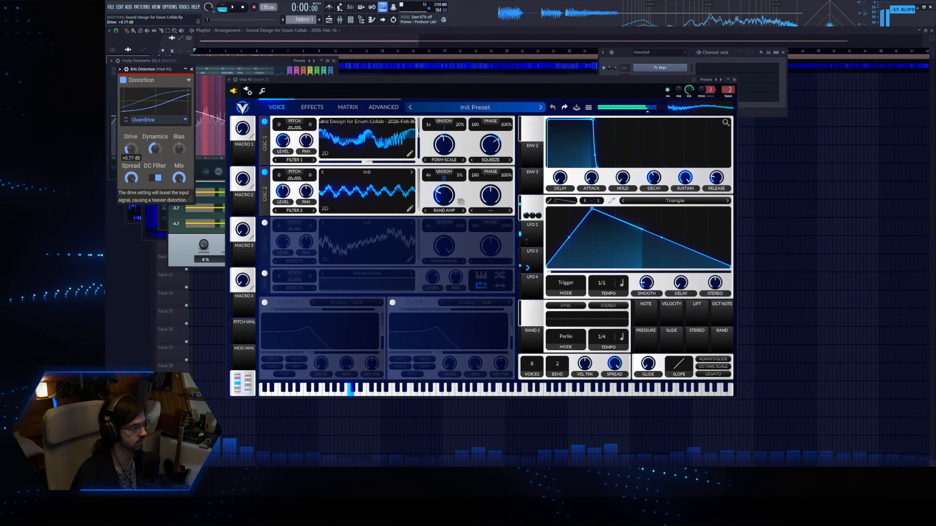
{"action": "left_click", "coordinate": [151, 121]}
{"action": "left_click", "coordinate": [152, 135]}
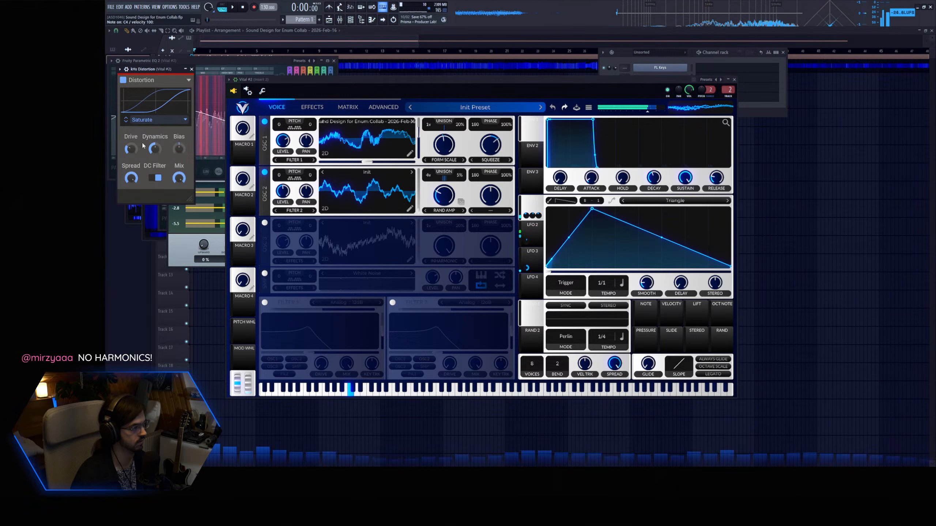
{"action": "left_click", "coordinate": [149, 121]}
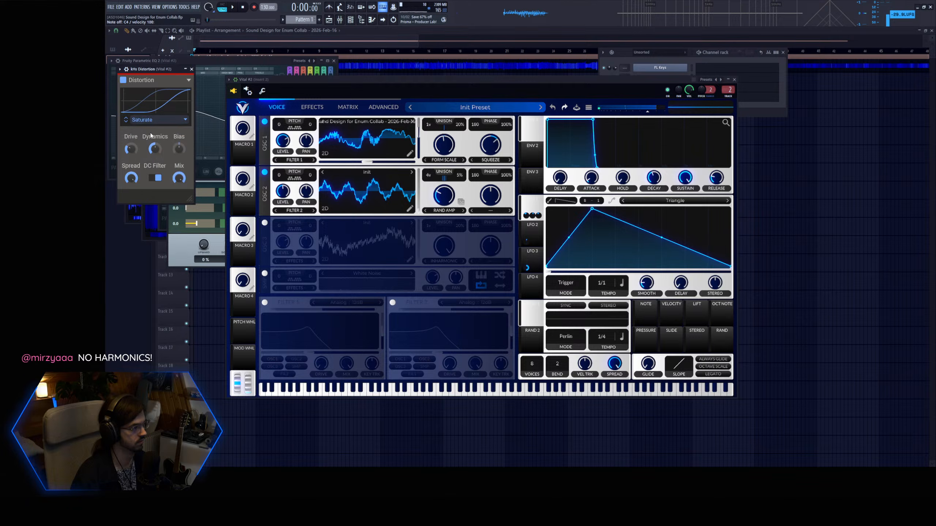
{"action": "left_click_drag", "start_coordinate": [178, 178], "coordinate": [178, 194]}
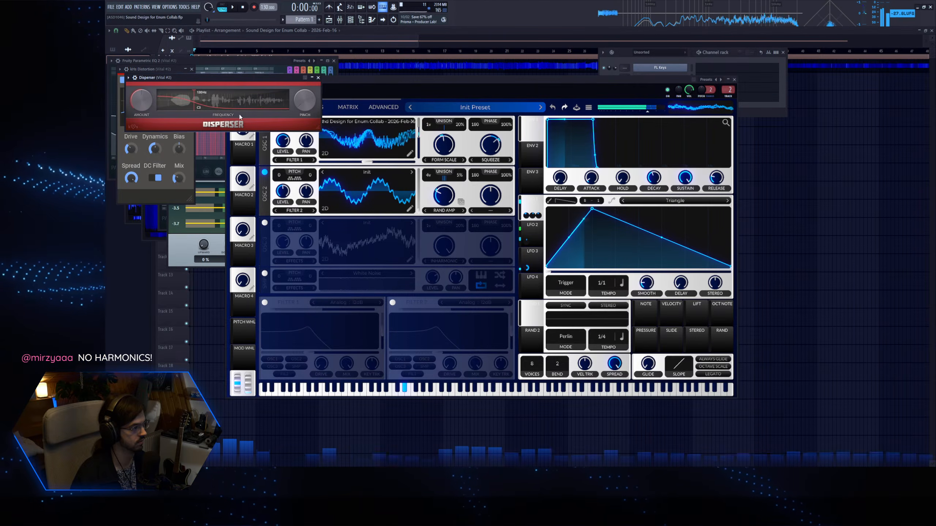
Move Disperser's frequency to about 3 kHz while auditioning the sound.
{"action": "key", "text": "z"}
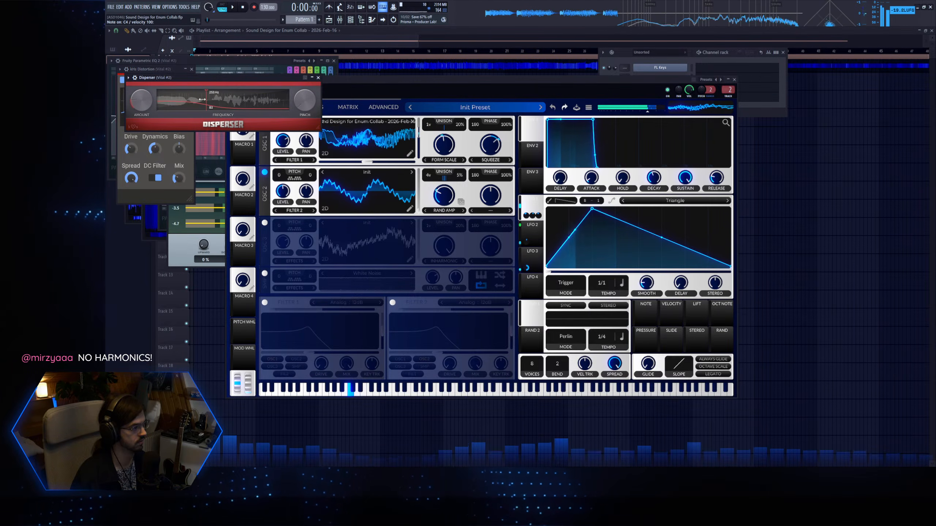
{"action": "mouse_move", "coordinate": [207, 103]}
{"action": "left_mouse_down"}
{"action": "mouse_move", "coordinate": [259, 107]}
{"action": "mouse_move", "coordinate": [249, 107]}
{"action": "left_mouse_up"}
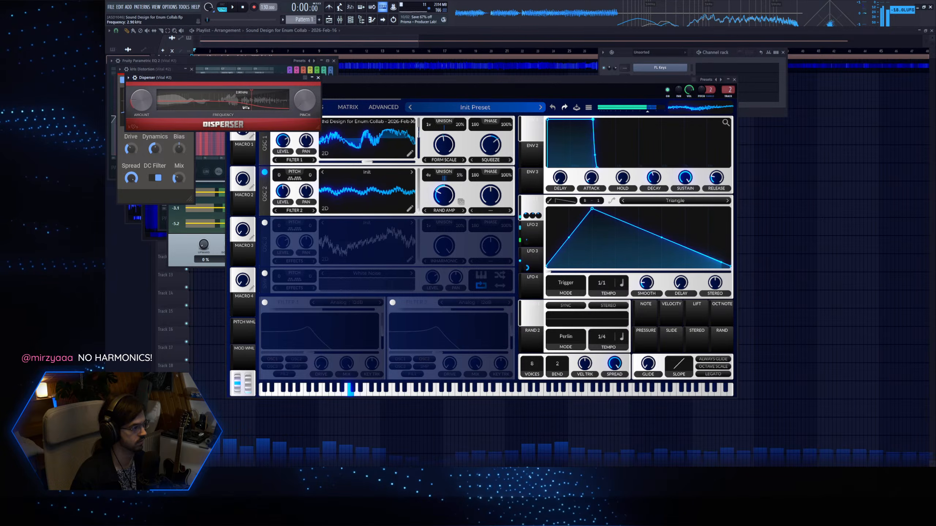
Route oscillator 2 to Filter 1+2 and switch on filter 1 with its Analog 12dB model.
{"action": "left_click", "coordinate": [265, 302]}
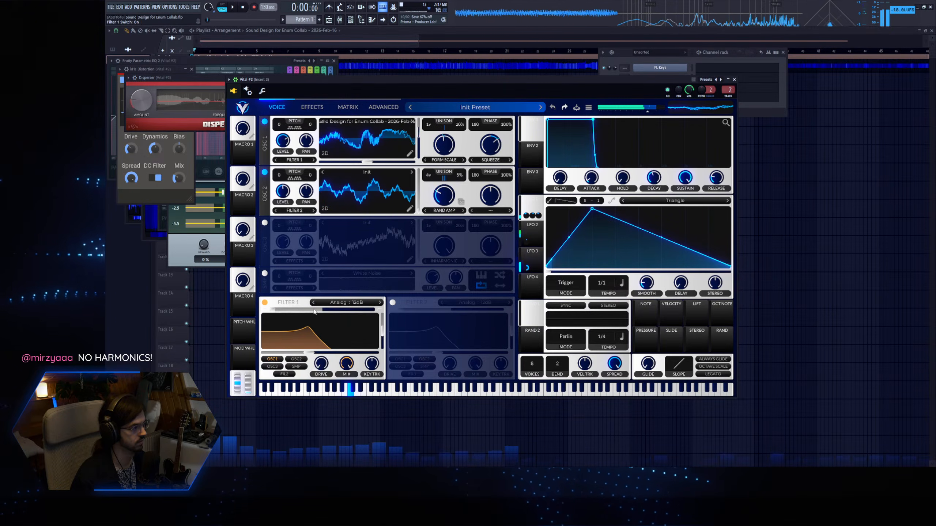
{"action": "left_click", "coordinate": [265, 302]}
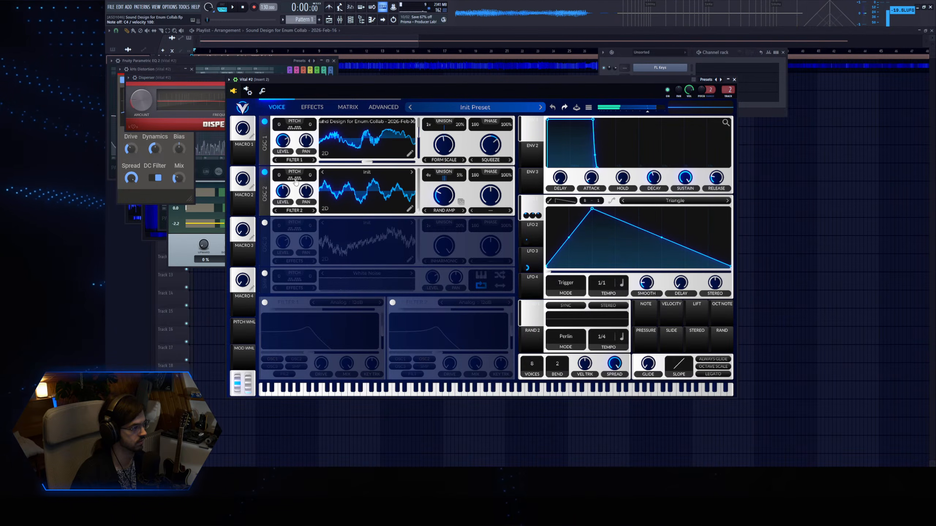
{"action": "left_click", "coordinate": [264, 302]}
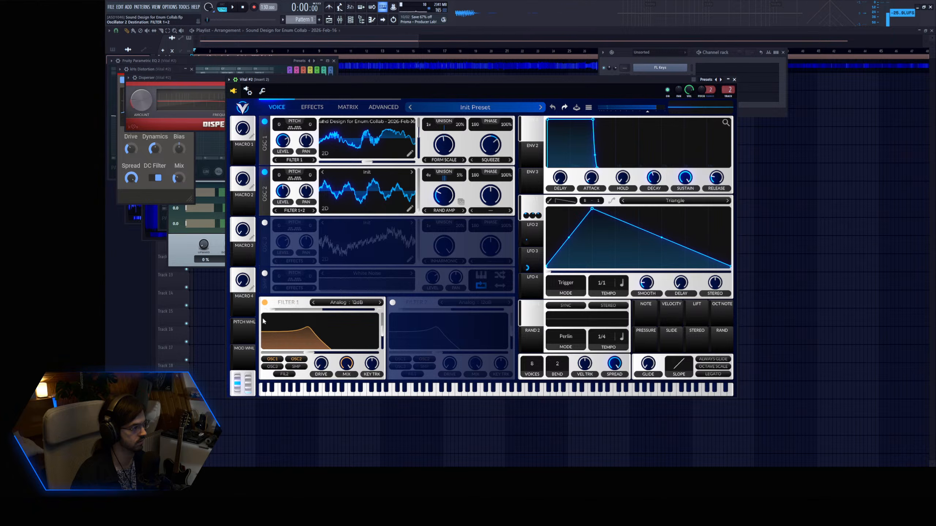
Assign Macro 1 to filter 1's cutoff and blend, and sweep the macro to audition the filter movement.
{"action": "left_click", "coordinate": [522, 279]}
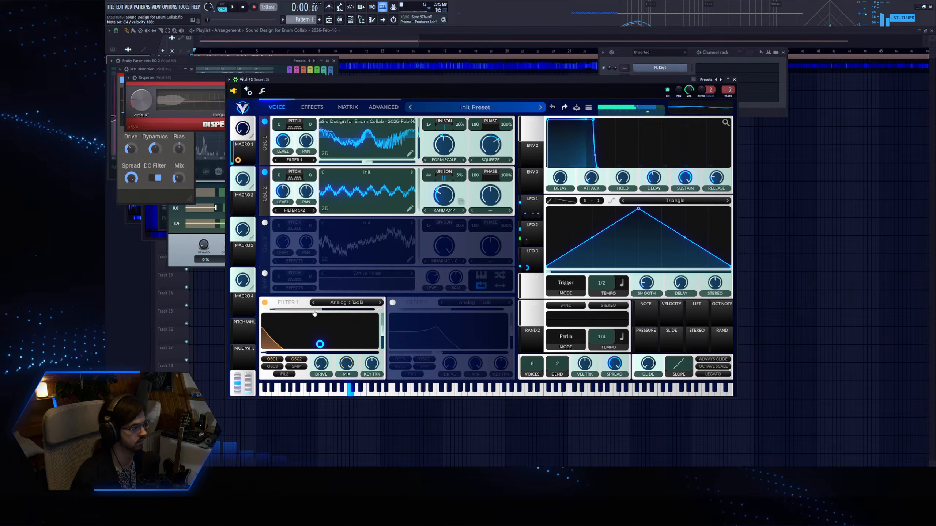
{"action": "left_click_drag", "start_coordinate": [242, 128], "coordinate": [254, 108]}
{"action": "left_click_drag", "start_coordinate": [320, 344], "coordinate": [320, 356]}
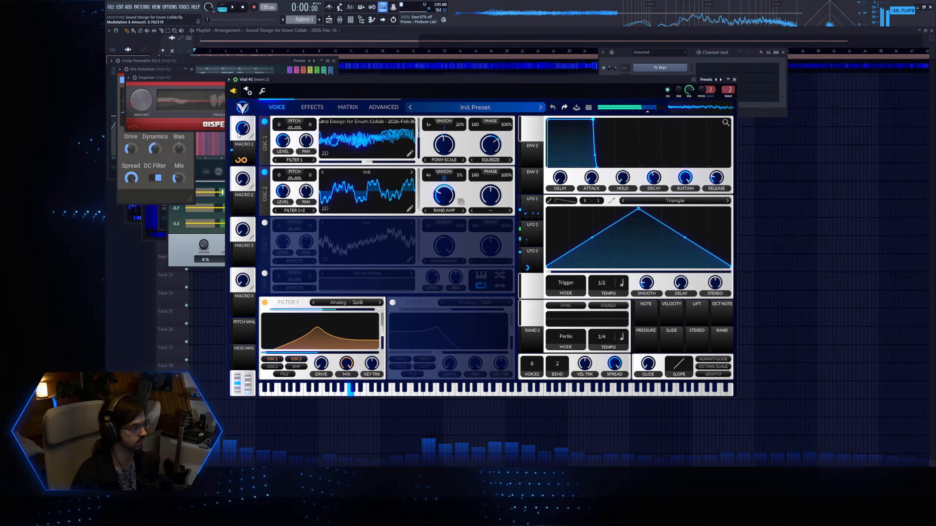
{"action": "left_click_drag", "start_coordinate": [242, 128], "coordinate": [247, 106]}
{"action": "left_click_drag", "start_coordinate": [320, 344], "coordinate": [321, 346]}
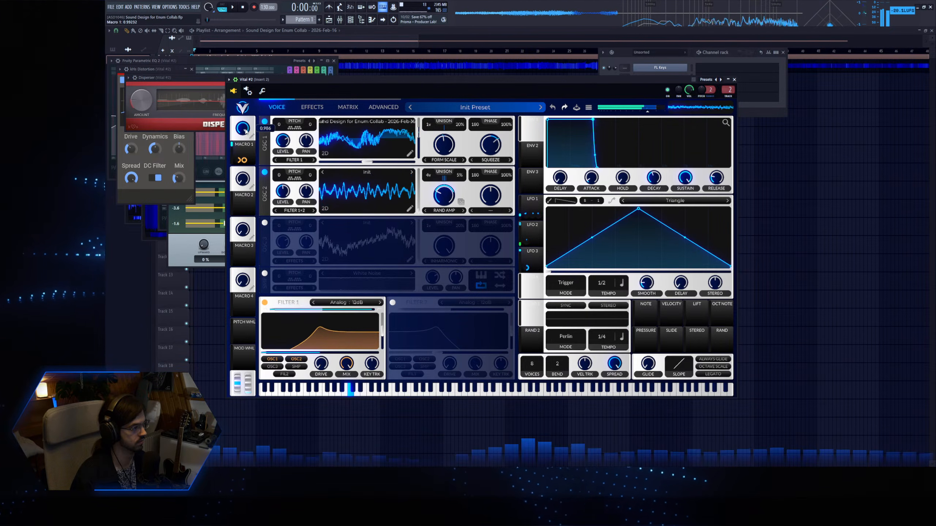
{"action": "left_click_drag", "start_coordinate": [251, 120], "coordinate": [250, 138]}
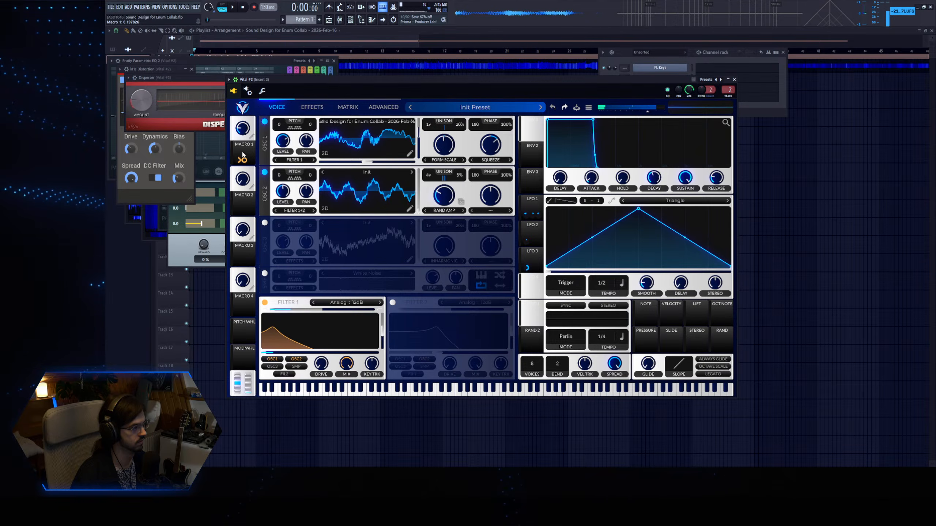
Limit Vital to one voice with legato and a glide of about 1.1 seconds, and try it with Macro 1.
{"action": "left_click_drag", "start_coordinate": [655, 339], "coordinate": [654, 336]}
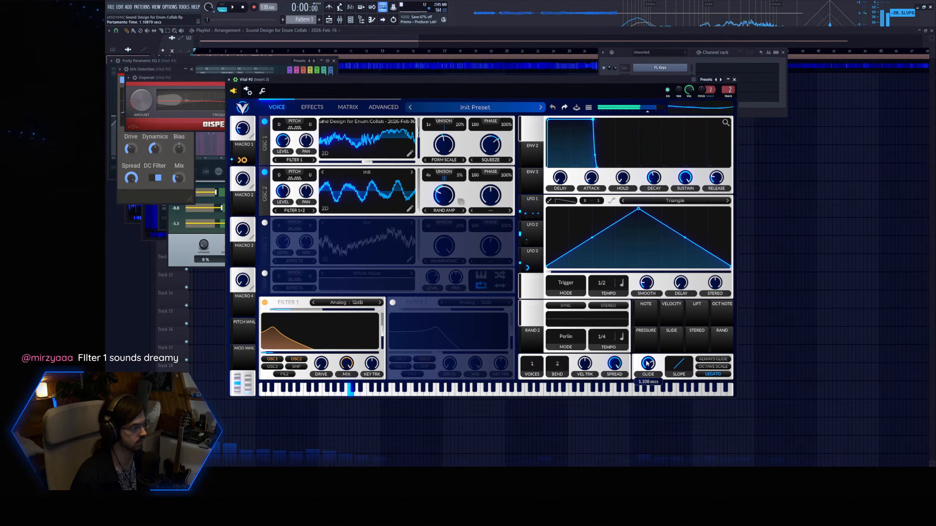
{"action": "left_click_drag", "start_coordinate": [240, 128], "coordinate": [273, 193]}
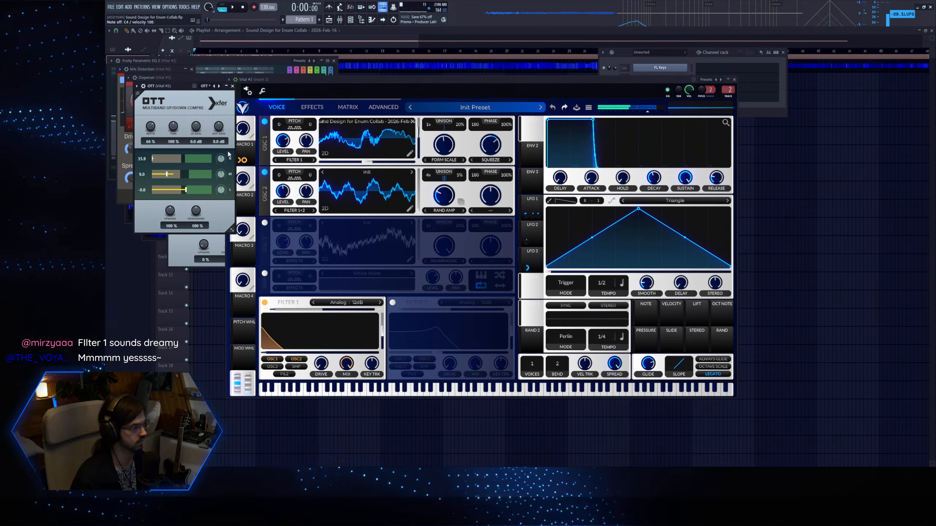
Lower filter 1's cutoff to about -14.4 semitones and change its type to Analog 24dB while sweeping Macro 1.
{"action": "left_click_drag", "start_coordinate": [284, 352], "coordinate": [280, 357]}
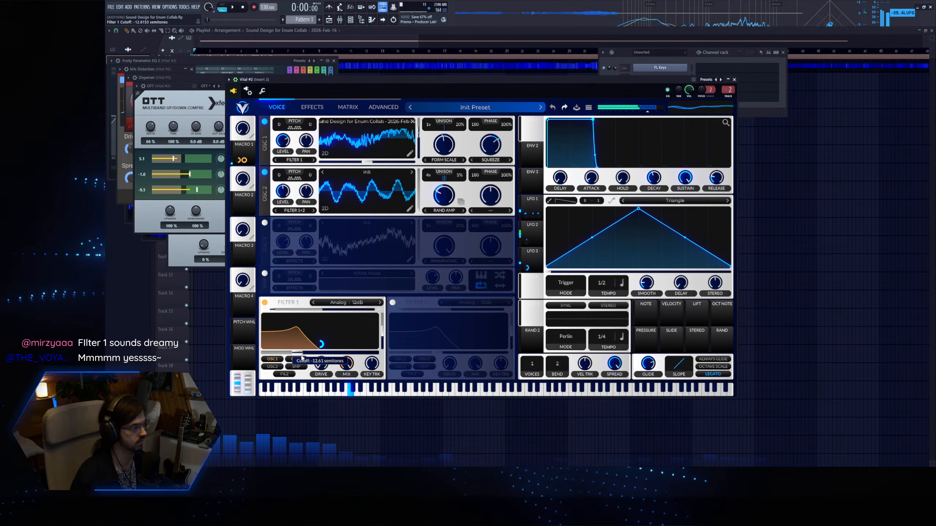
{"action": "mouse_move", "coordinate": [245, 134]}
{"action": "left_mouse_down"}
{"action": "mouse_move", "coordinate": [247, 114]}
{"action": "mouse_move", "coordinate": [248, 128]}
{"action": "left_mouse_up"}
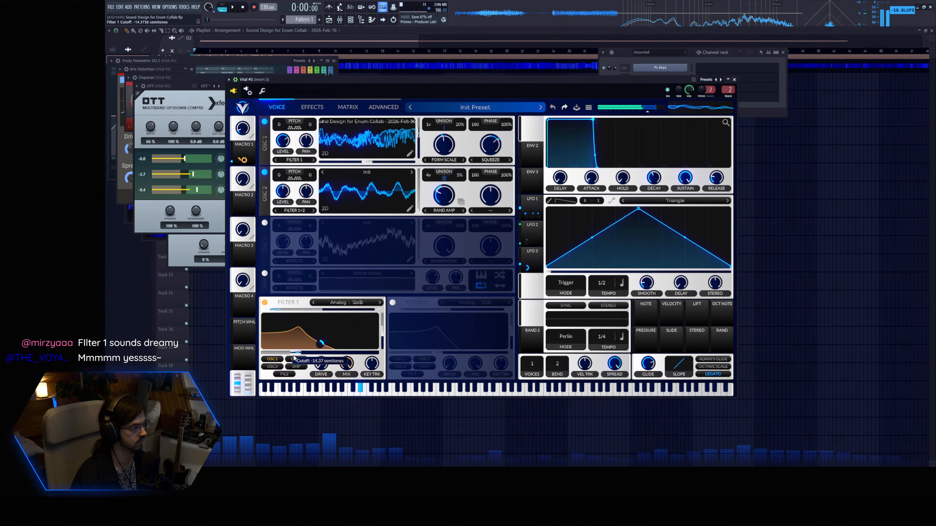
{"action": "left_click_drag", "start_coordinate": [249, 144], "coordinate": [258, 106]}
{"action": "mouse_move", "coordinate": [243, 135]}
{"action": "left_mouse_down"}
{"action": "mouse_move", "coordinate": [254, 106]}
{"action": "mouse_move", "coordinate": [250, 130]}
{"action": "left_mouse_up"}
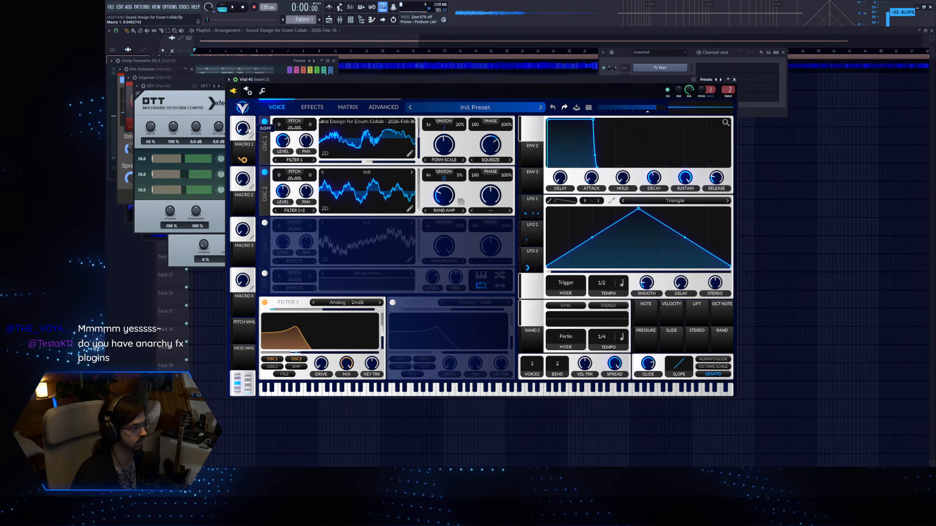
Raise the glide time to about 1.57 seconds and perform Macro 1 sweeps up and down while playing notes.
{"action": "mouse_move", "coordinate": [648, 370]}
{"action": "scroll", "coordinate": [647, 370], "scroll_direction": "up", "scroll_amount": 2}
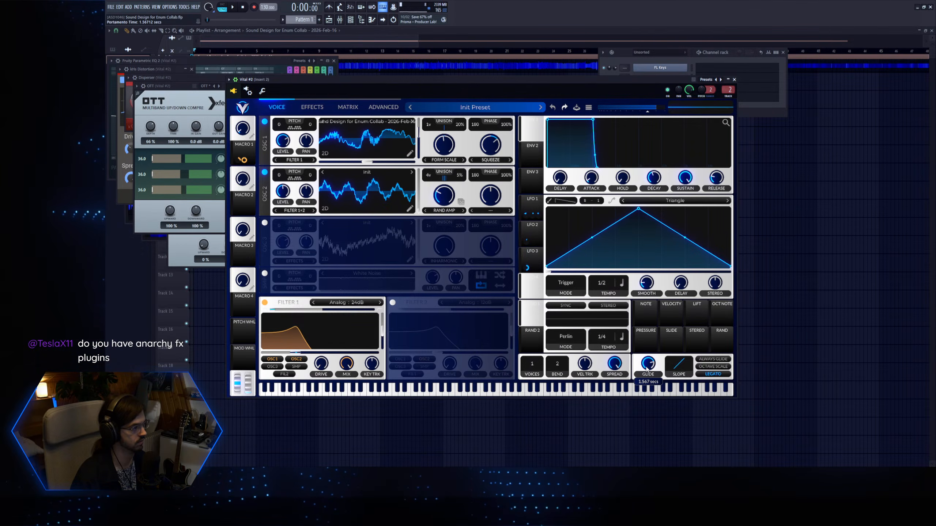
{"action": "left_click_drag", "start_coordinate": [251, 131], "coordinate": [254, 99]}
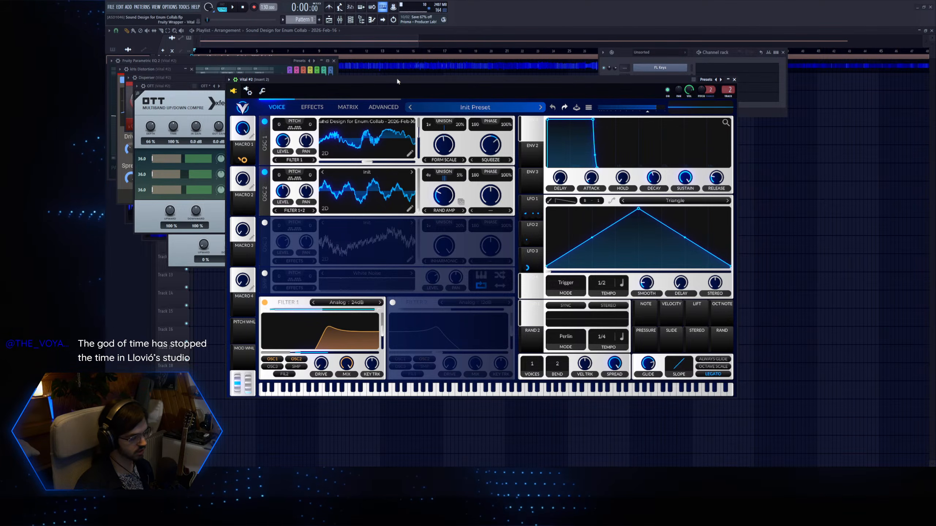
{"action": "key", "text": "z"}
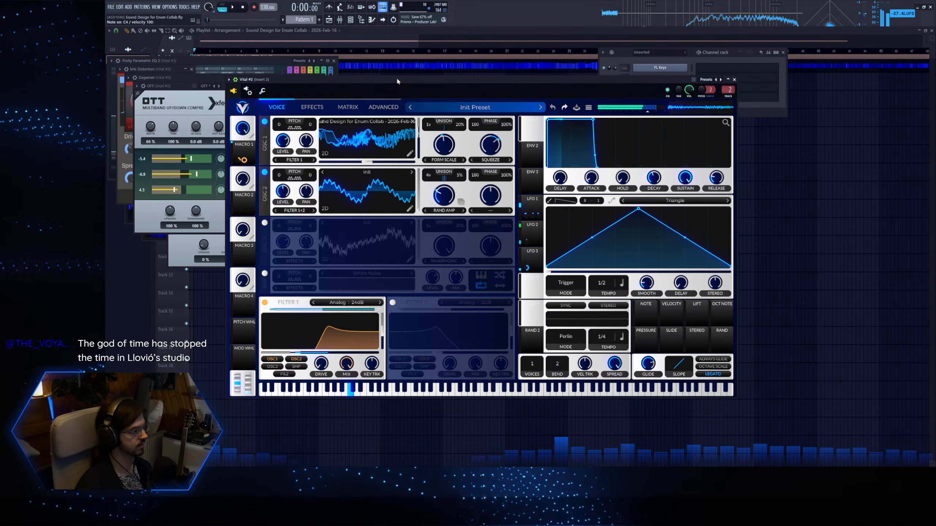
{"action": "left_click_drag", "start_coordinate": [251, 133], "coordinate": [243, 203]}
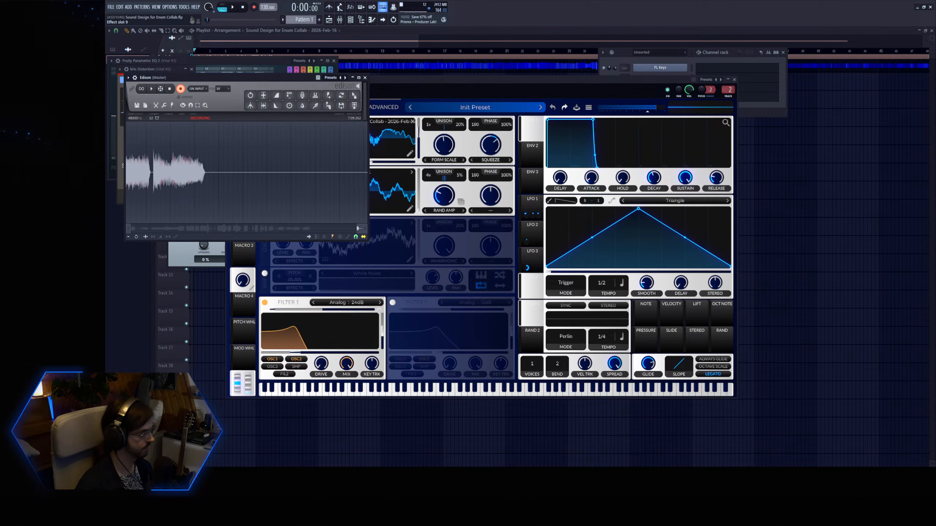
Stop the Edison recording and place it, with its silent gaps removed, on playlist Track 2.
{"action": "left_click", "coordinate": [180, 88]}
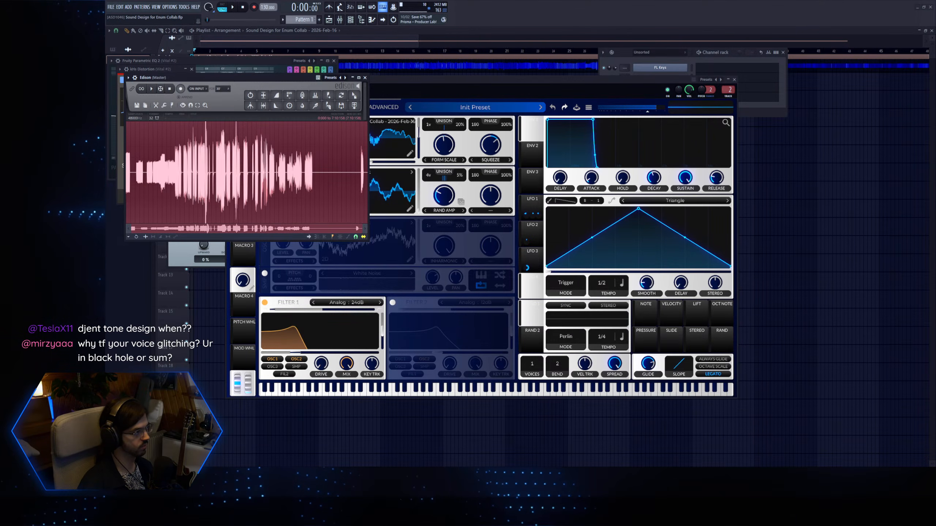
{"action": "left_click_drag", "start_coordinate": [192, 78], "coordinate": [328, 140]}
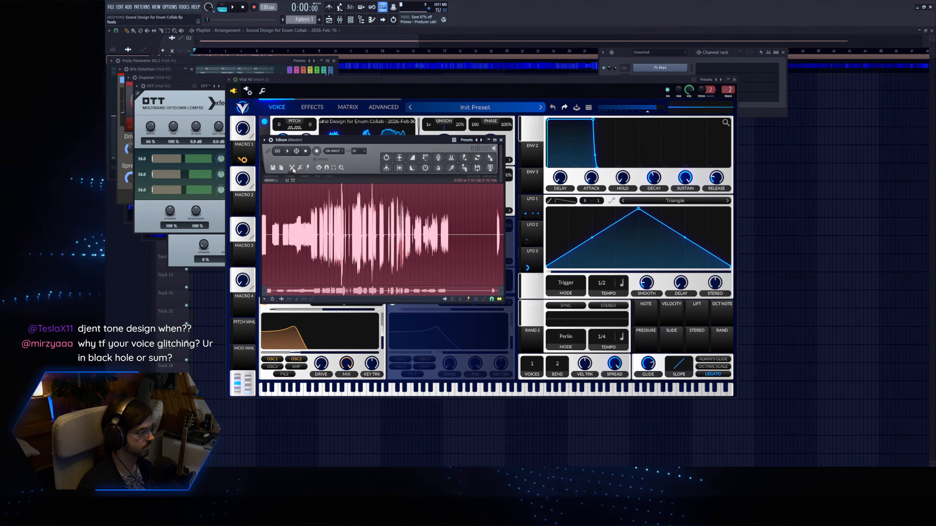
{"action": "left_click", "coordinate": [412, 233]}
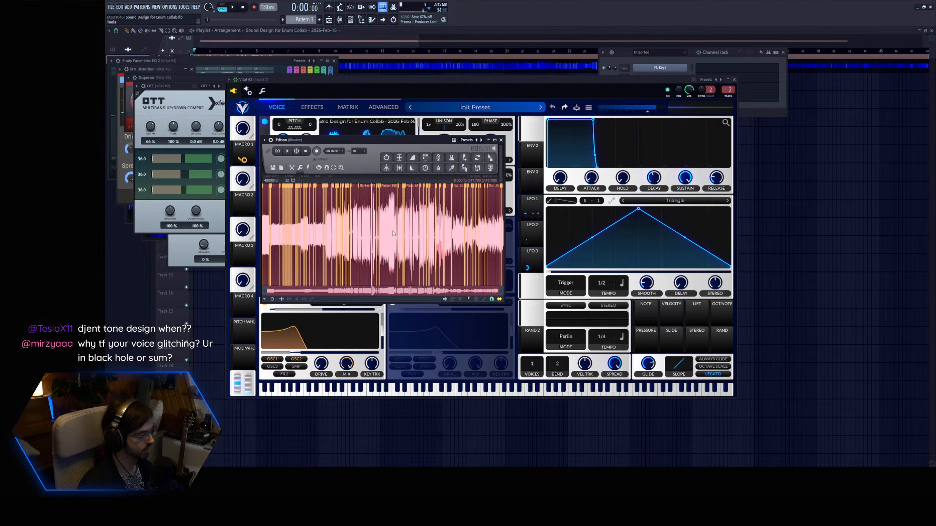
{"action": "left_click_drag", "start_coordinate": [490, 158], "coordinate": [201, 79]}
Show the unsorted channels in the channel rack and add a new Serum 2 channel.
{"action": "right_click", "coordinate": [257, 120], "text": "ctrl"}
{"action": "left_click", "coordinate": [351, 20]}
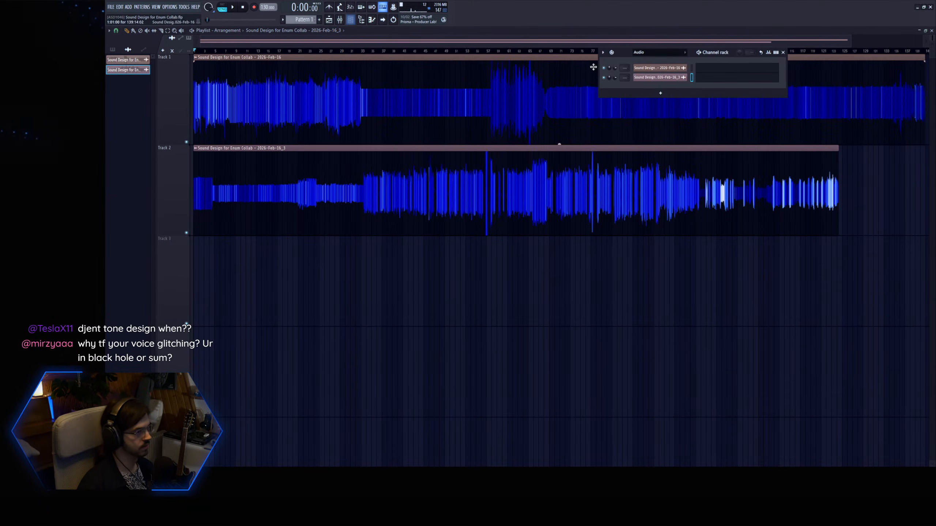
{"action": "left_click", "coordinate": [653, 76]}
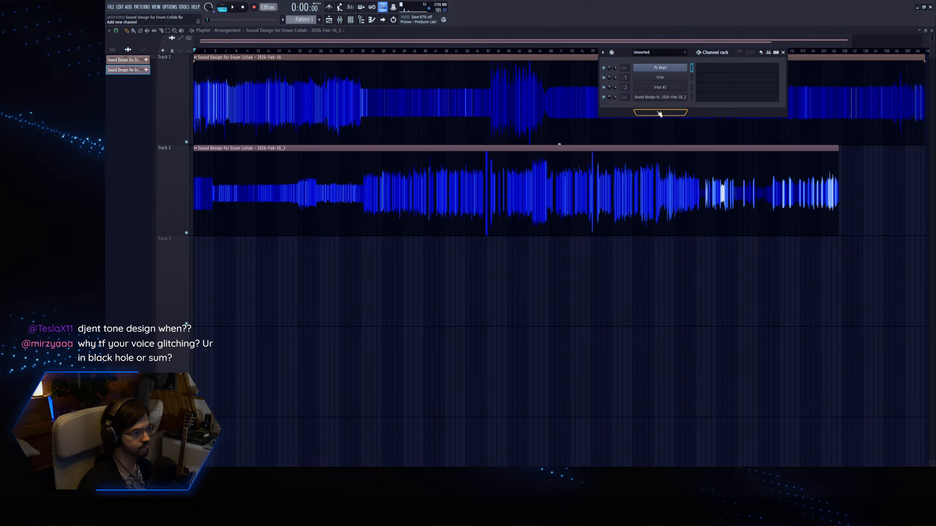
{"action": "left_click_drag", "start_coordinate": [234, 51], "coordinate": [248, 50]}
{"action": "left_click", "coordinate": [194, 51]}
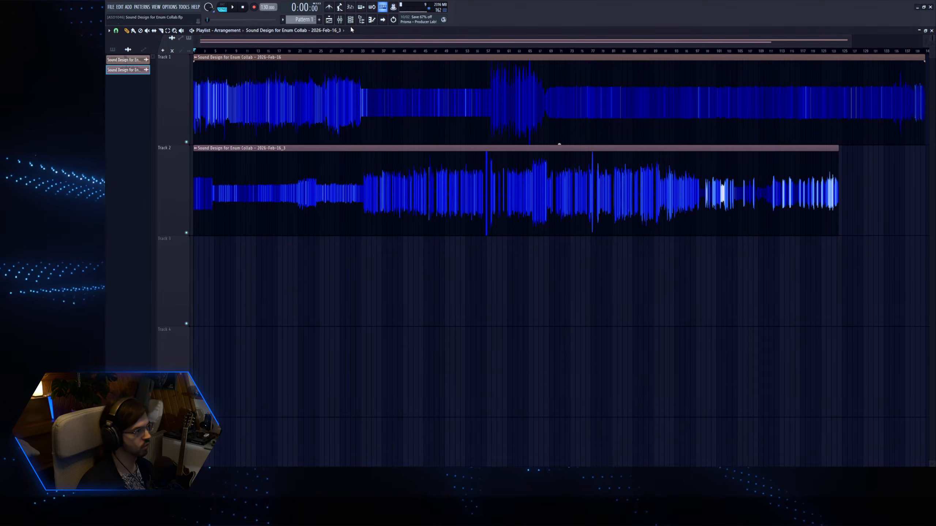
{"action": "key", "text": "F6"}
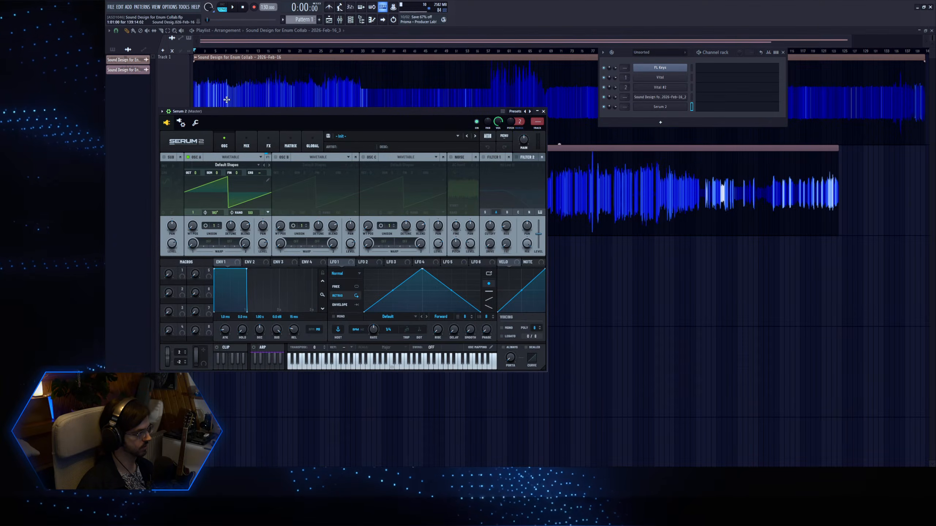
Set Serum 2's root note to C7 in the channel's wrapper settings, and return to the plugin editor.
{"action": "left_click_drag", "start_coordinate": [235, 112], "coordinate": [286, 116]}
{"action": "left_click", "coordinate": [246, 126]}
{"action": "key", "text": "z"}
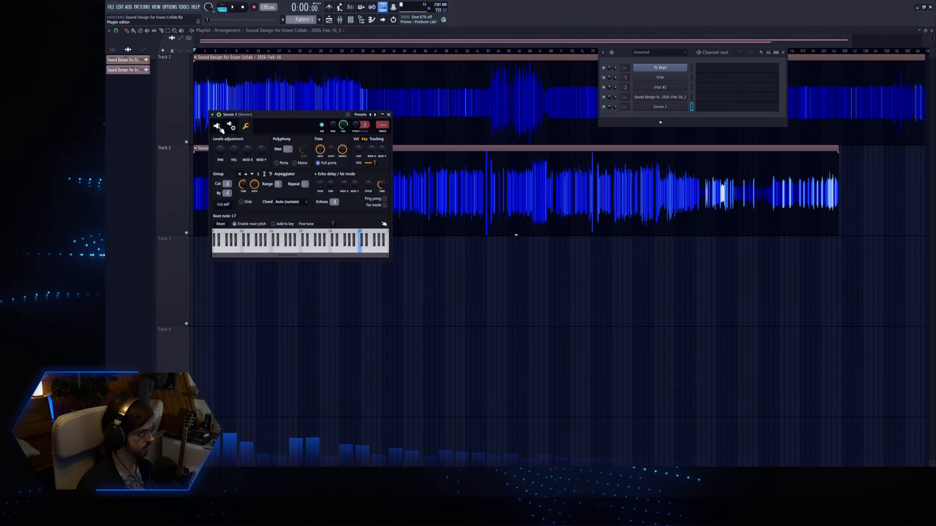
{"action": "left_click", "coordinate": [217, 126]}
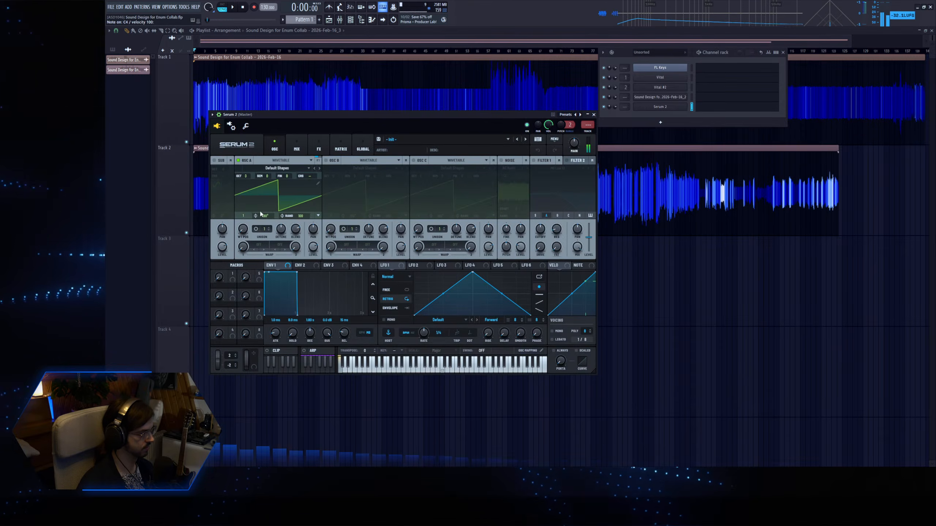
Give Serum 2's oscillator A two unison voices and reduce the unison width to 0.
{"action": "left_click", "coordinate": [326, 160]}
{"action": "left_click", "coordinate": [326, 160]}
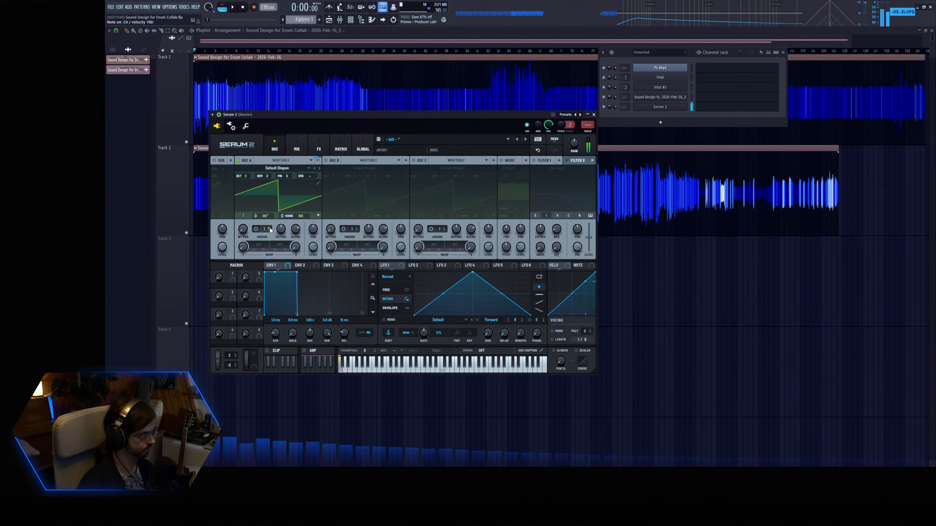
{"action": "left_click", "coordinate": [269, 228]}
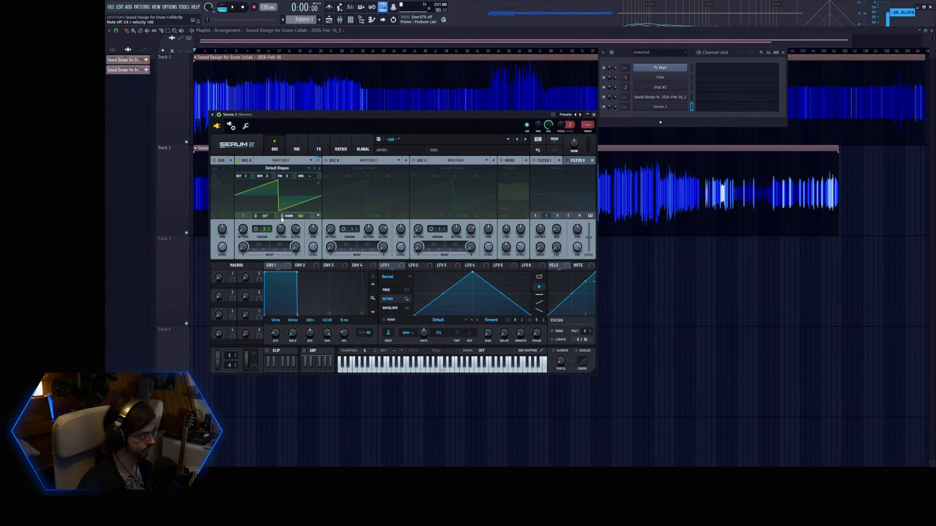
{"action": "left_click", "coordinate": [256, 229]}
{"action": "left_click_drag", "start_coordinate": [261, 194], "coordinate": [268, 217]}
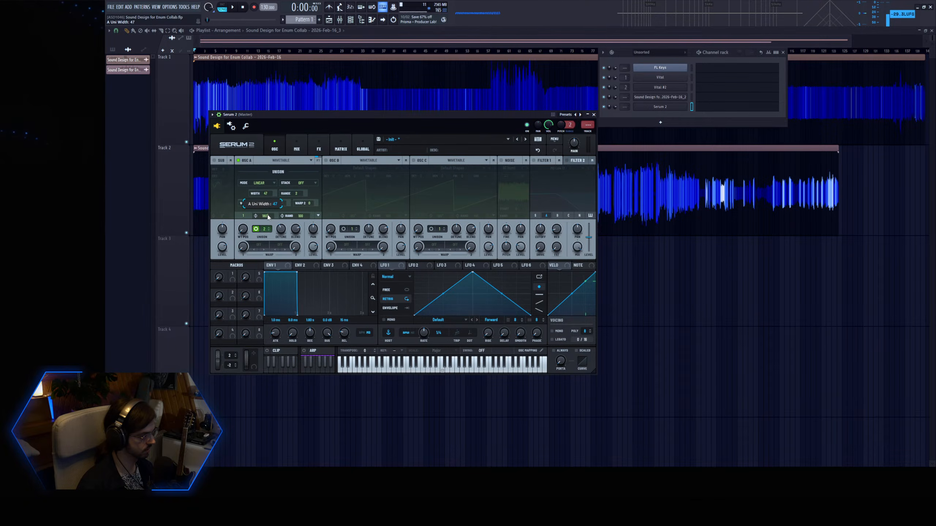
{"action": "double_click", "coordinate": [266, 194]}
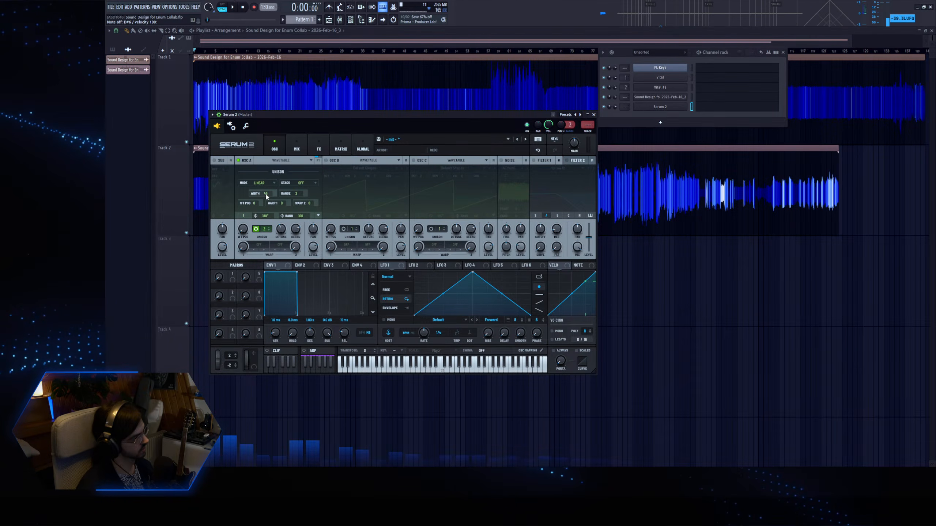
{"action": "left_click_drag", "start_coordinate": [266, 194], "coordinate": [267, 213]}
{"action": "key", "text": "z"}
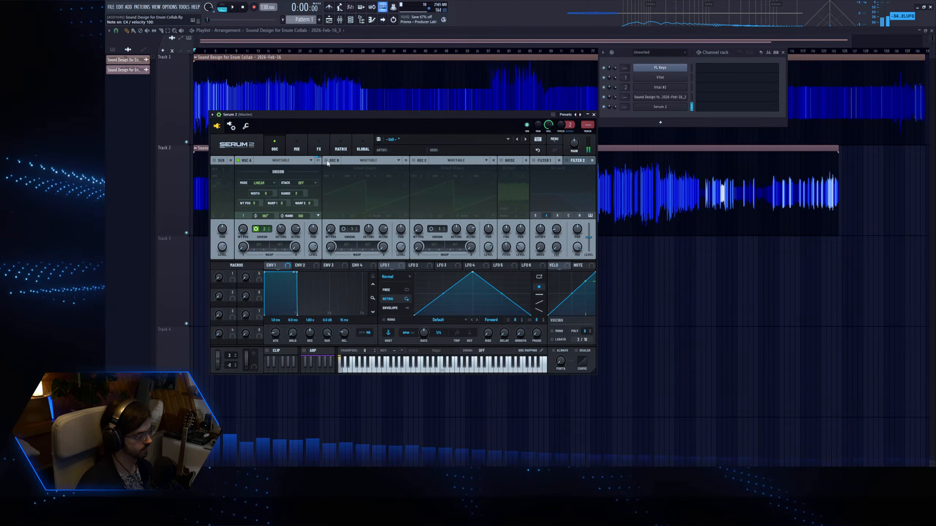
Enable oscillator B at wavetable position 3 and tune it up 2 octaves and 7 semitones.
{"action": "left_click", "coordinate": [326, 160]}
{"action": "left_click_drag", "start_coordinate": [334, 228], "coordinate": [335, 218]}
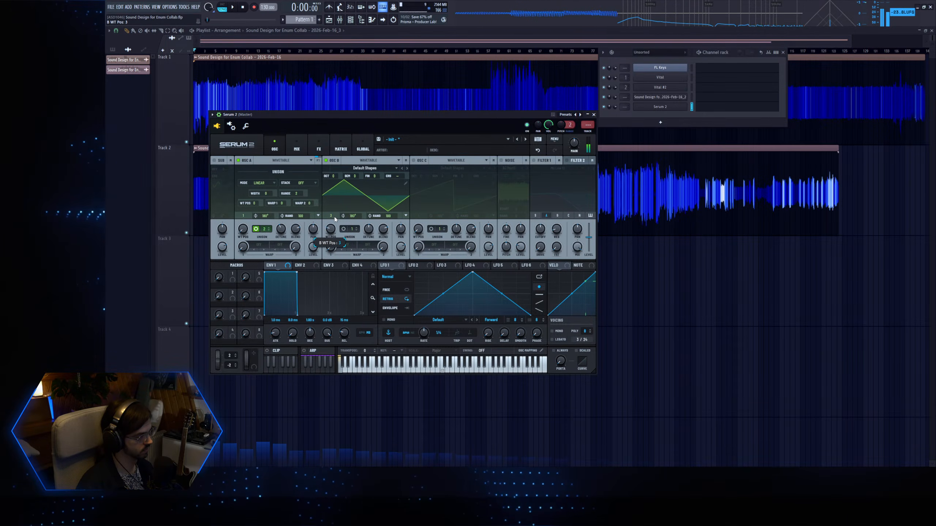
{"action": "left_click_drag", "start_coordinate": [350, 176], "coordinate": [363, 167]}
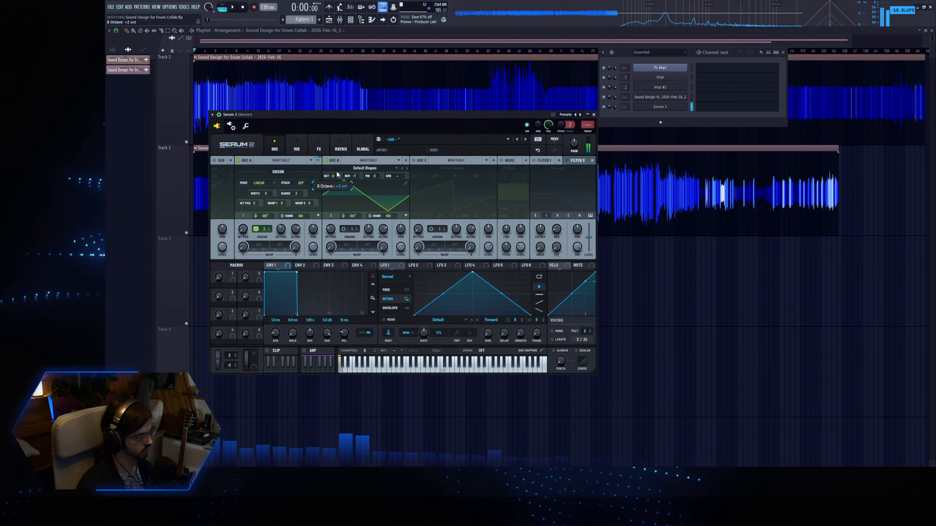
Add a Tube distortion to the main effects chain, raise its drive, and return to the oscillator page.
{"action": "left_click", "coordinate": [319, 147]}
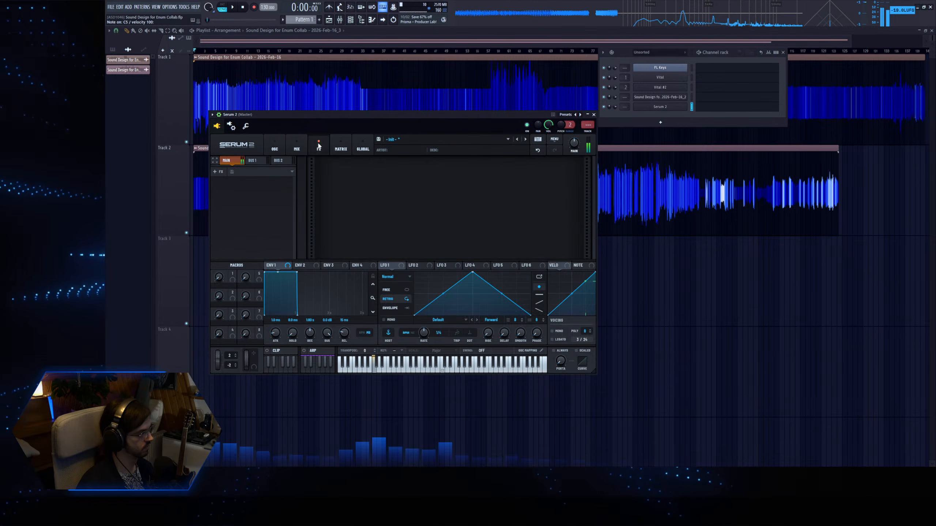
{"action": "left_click", "coordinate": [236, 218]}
{"action": "left_click_drag", "start_coordinate": [514, 170], "coordinate": [522, 94]}
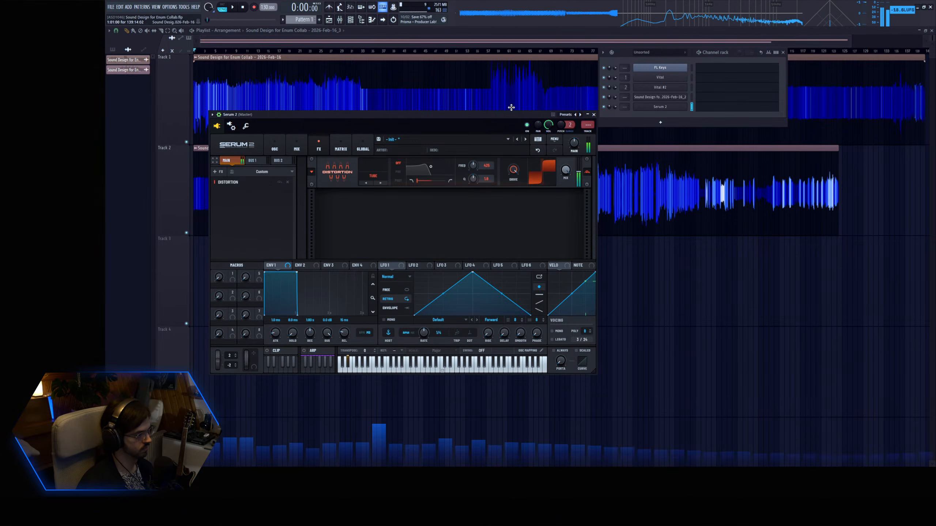
{"action": "left_click_drag", "start_coordinate": [236, 182], "coordinate": [238, 201]}
{"action": "left_click", "coordinate": [274, 147]}
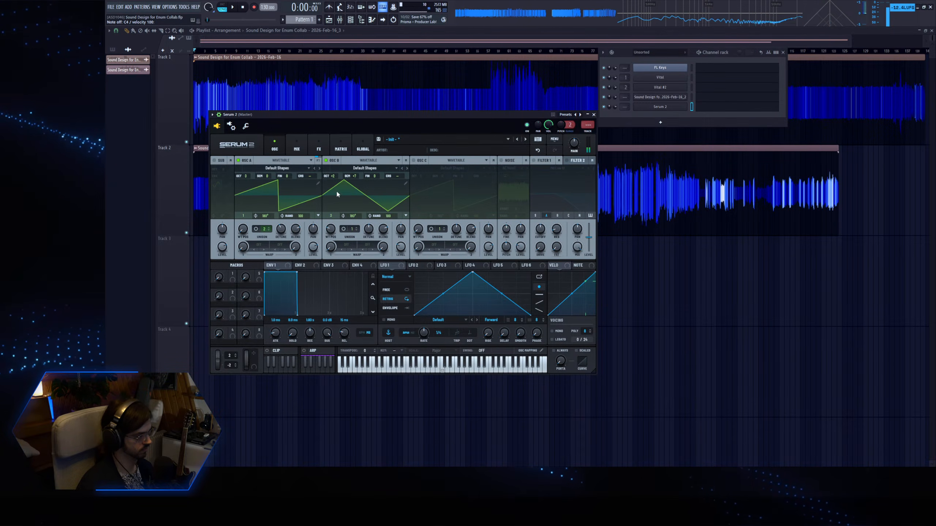
Set oscillator B to a sine wave, switch it off, and reduce oscillator A's unison to one voice.
{"action": "mouse_move", "coordinate": [331, 229]}
{"action": "left_mouse_down"}
{"action": "mouse_move", "coordinate": [331, 242]}
{"action": "mouse_move", "coordinate": [334, 212]}
{"action": "mouse_move", "coordinate": [333, 235]}
{"action": "left_mouse_up"}
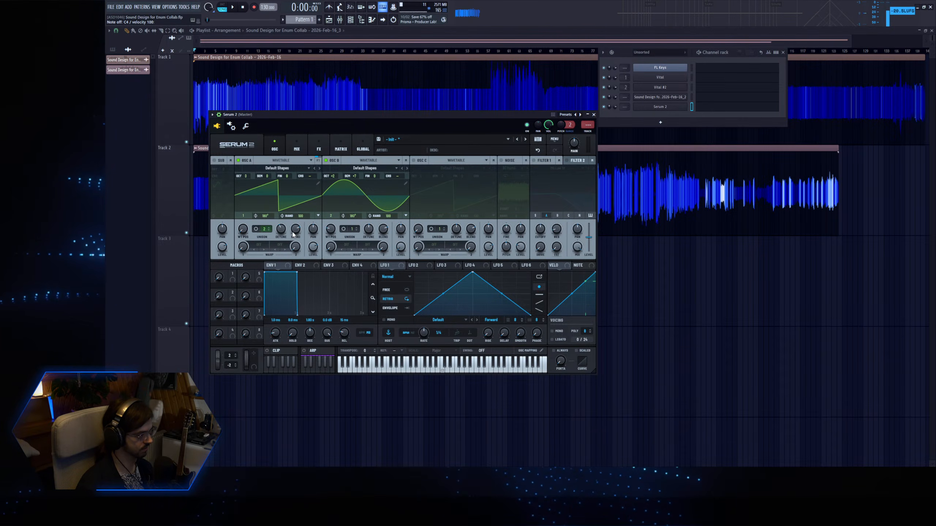
{"action": "left_click", "coordinate": [256, 229]}
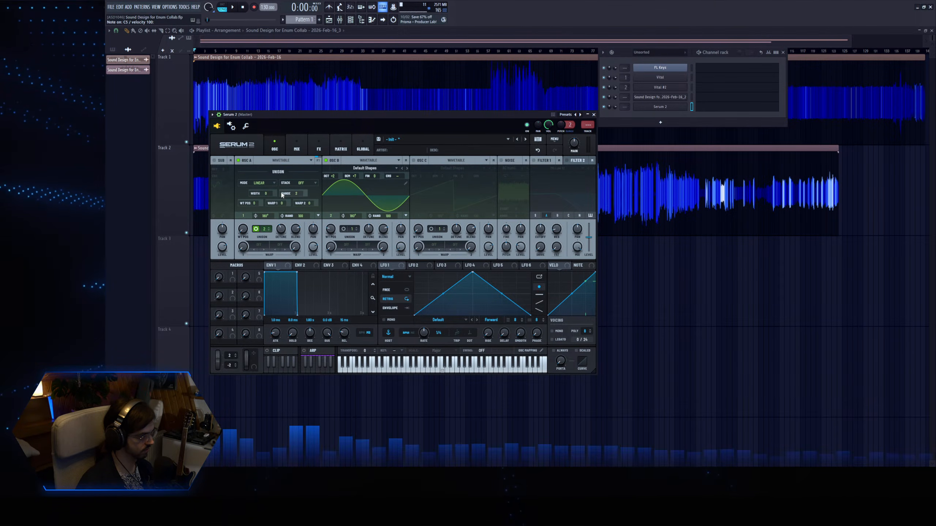
{"action": "left_click", "coordinate": [326, 160]}
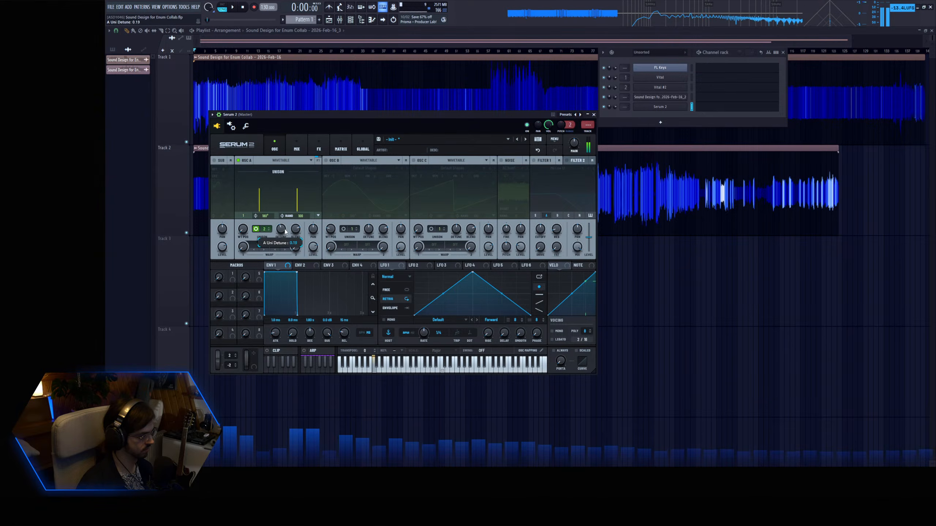
{"action": "left_click_drag", "start_coordinate": [286, 241], "coordinate": [286, 245]}
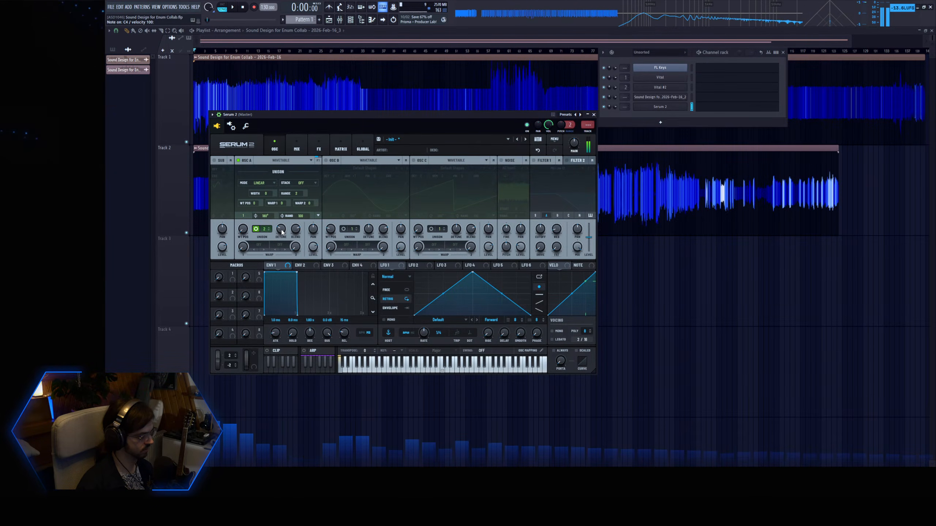
{"action": "left_click", "coordinate": [269, 231]}
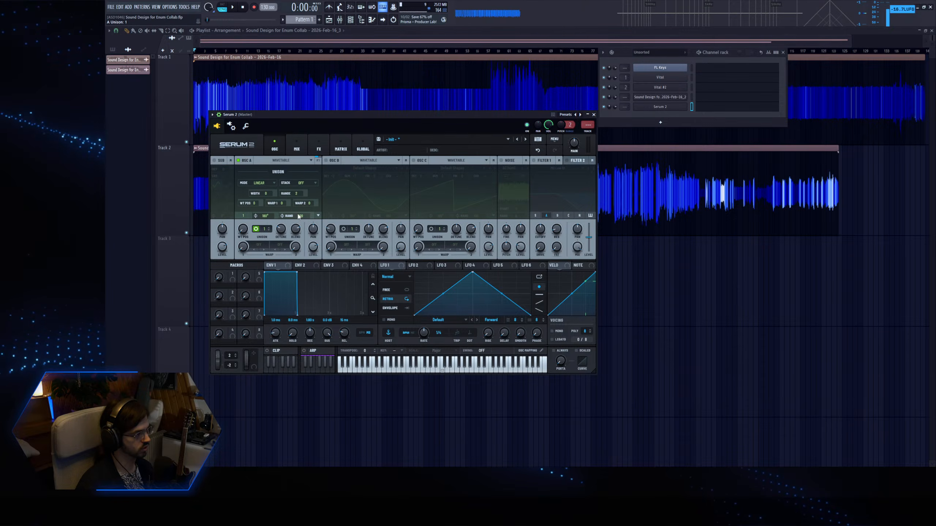
Re-enable oscillator B, set its level to 43%, and set its octave to +1.
{"action": "key", "text": "z"}
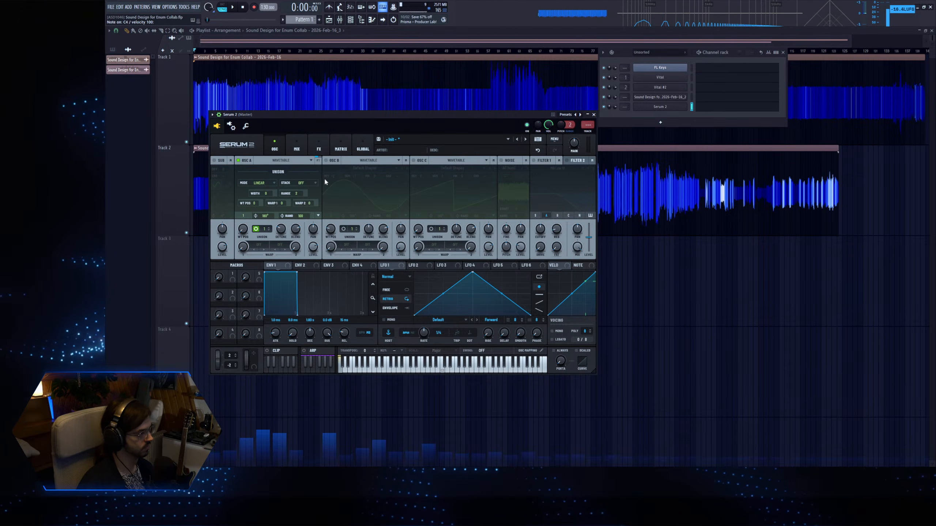
{"action": "key", "text": "z"}
{"action": "left_click", "coordinate": [326, 161]}
{"action": "key", "text": "z"}
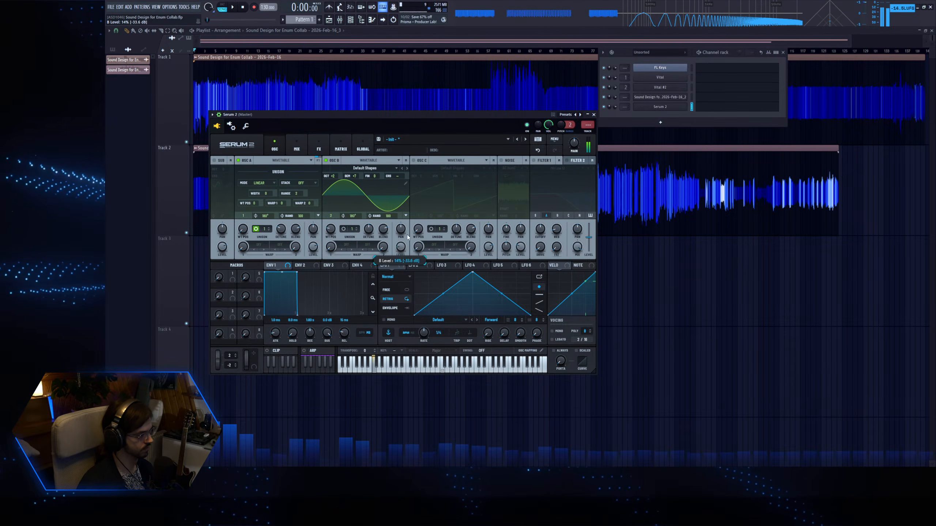
{"action": "left_click_drag", "start_coordinate": [333, 176], "coordinate": [334, 193]}
{"action": "left_click_drag", "start_coordinate": [401, 248], "coordinate": [404, 234]}
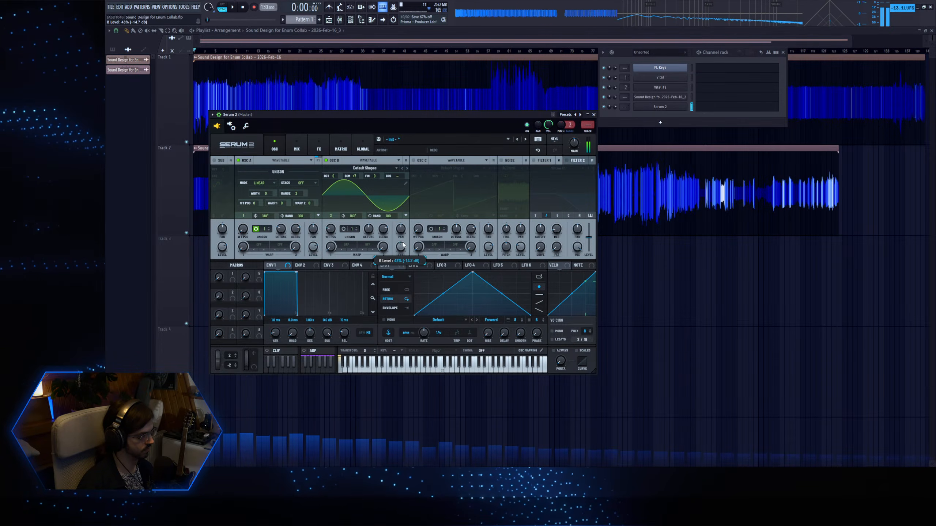
{"action": "left_click_drag", "start_coordinate": [330, 175], "coordinate": [330, 172]}
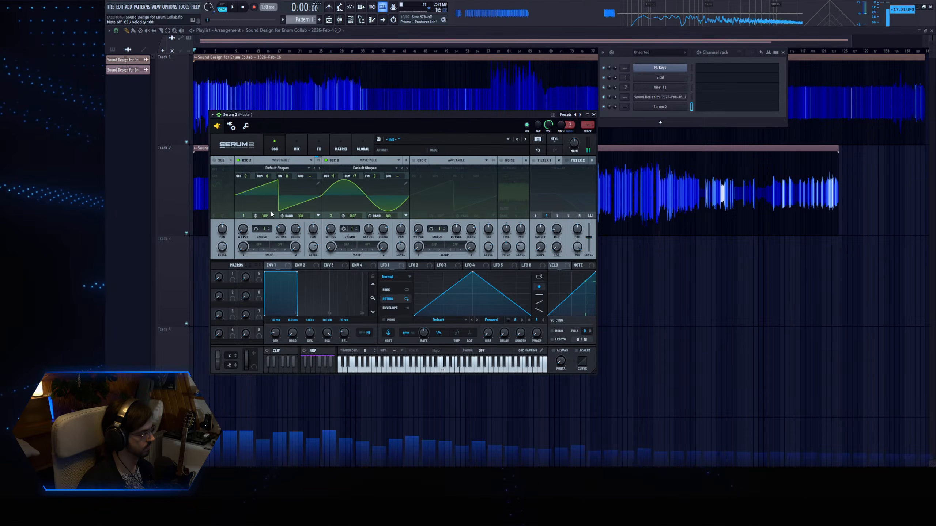
Copy oscillator B to oscillator C, and turn oscillator B into a saw fine-tuned to about -50 cents.
{"action": "left_click_drag", "start_coordinate": [335, 162], "coordinate": [422, 162]}
{"action": "left_click", "coordinate": [334, 162]}
{"action": "left_click", "coordinate": [334, 162]}
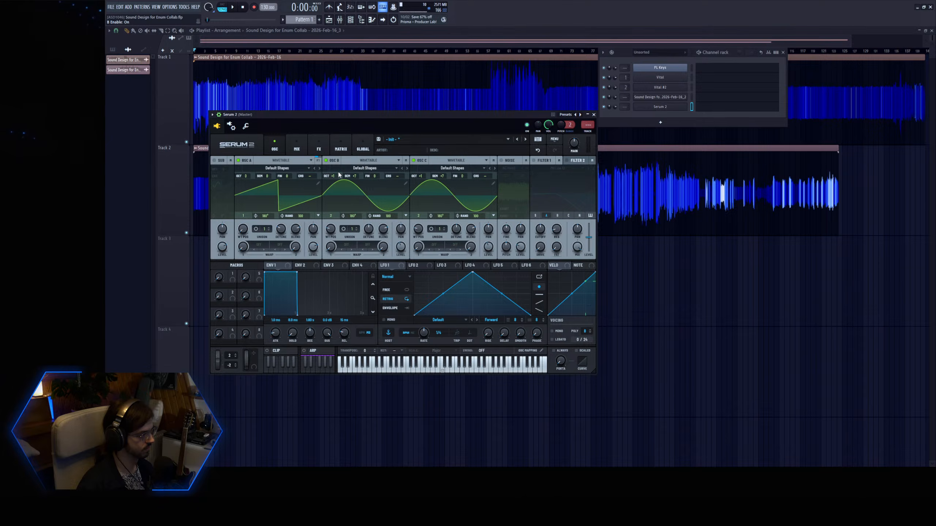
{"action": "left_click_drag", "start_coordinate": [355, 176], "coordinate": [377, 198]}
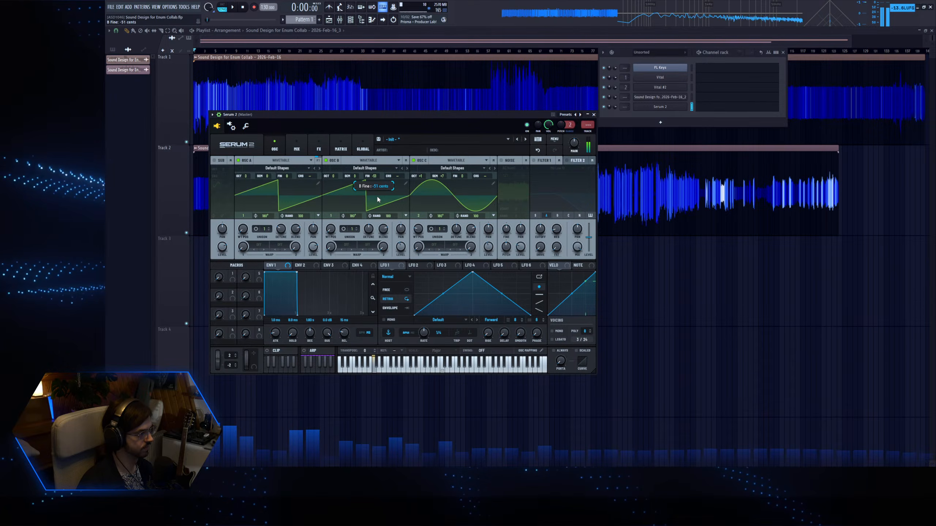
Check the mix and effects pages, and enable oscillator C as a saw wave with its level around 33%.
{"action": "left_click", "coordinate": [307, 148]}
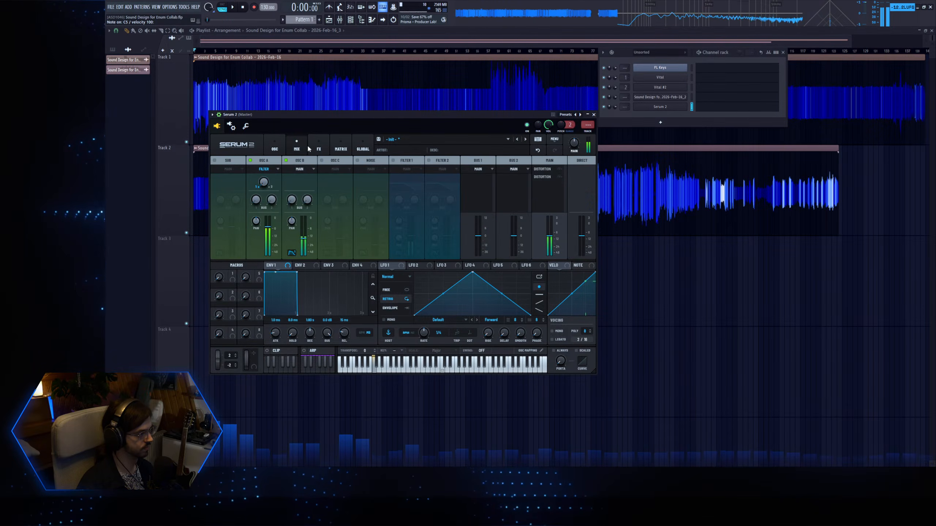
{"action": "left_click", "coordinate": [313, 149]}
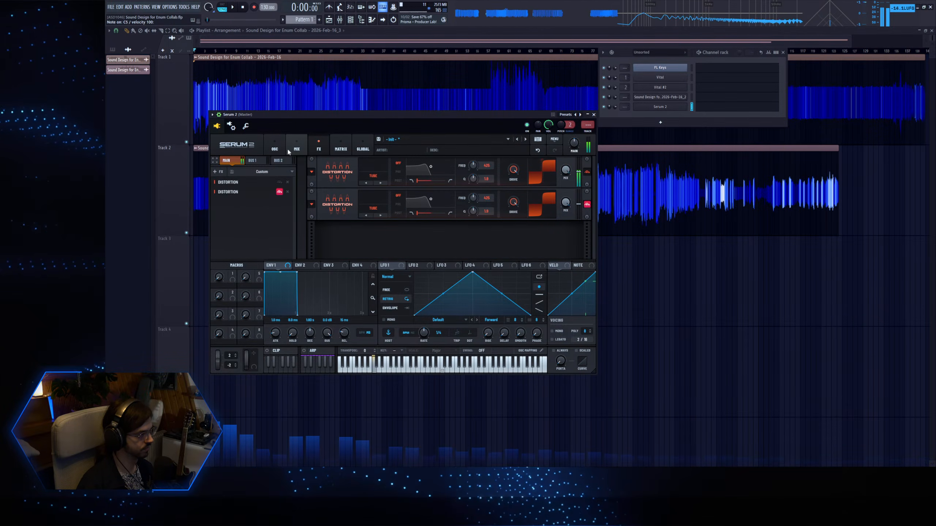
{"action": "left_click", "coordinate": [276, 147]}
{"action": "left_click", "coordinate": [418, 182]}
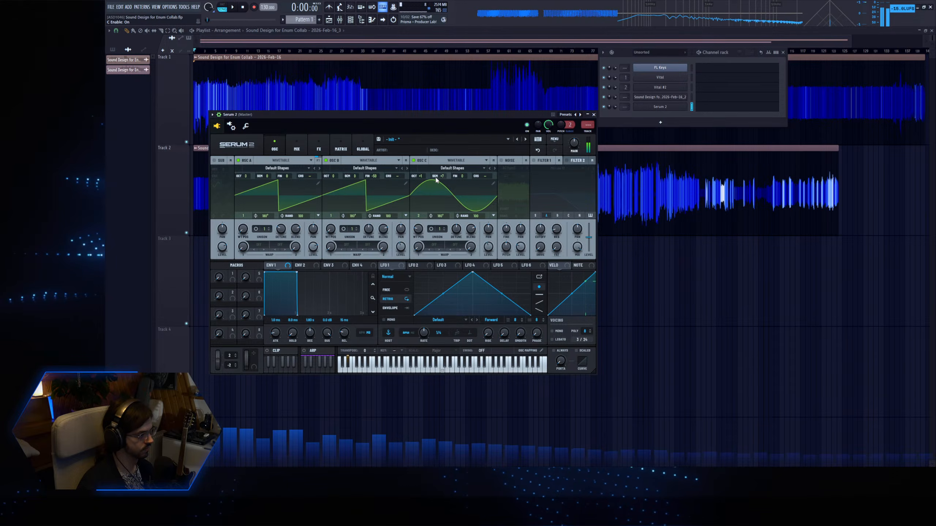
{"action": "left_click_drag", "start_coordinate": [488, 247], "coordinate": [488, 234]}
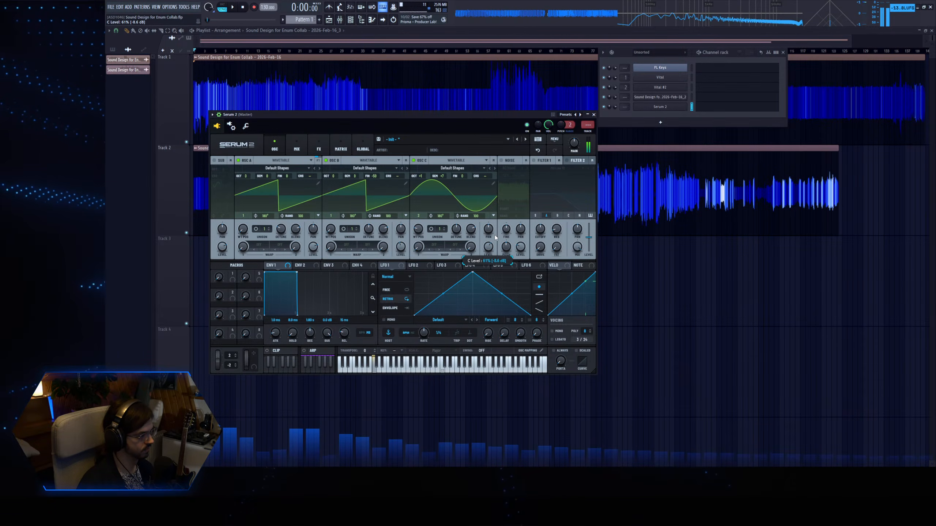
{"action": "left_click_drag", "start_coordinate": [418, 229], "coordinate": [418, 244]}
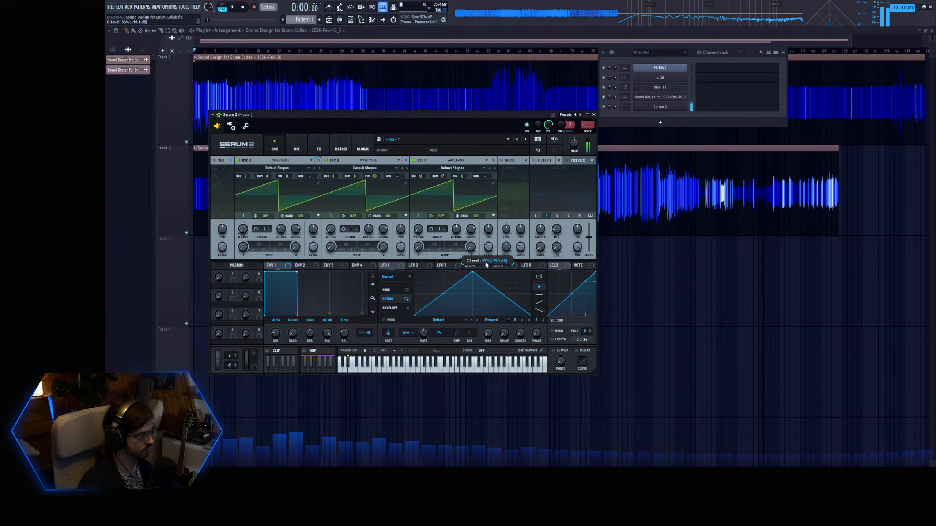
{"action": "left_click_drag", "start_coordinate": [485, 263], "coordinate": [485, 265]}
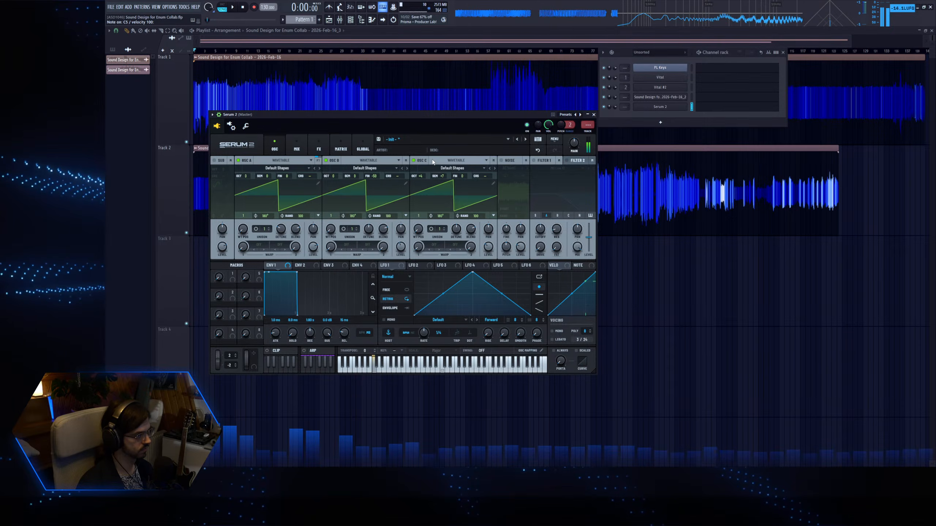
Compare sine and saw waves on oscillator C, and set it to a saw at +4 octaves with a 24% level.
{"action": "left_click_drag", "start_coordinate": [421, 177], "coordinate": [421, 168]}
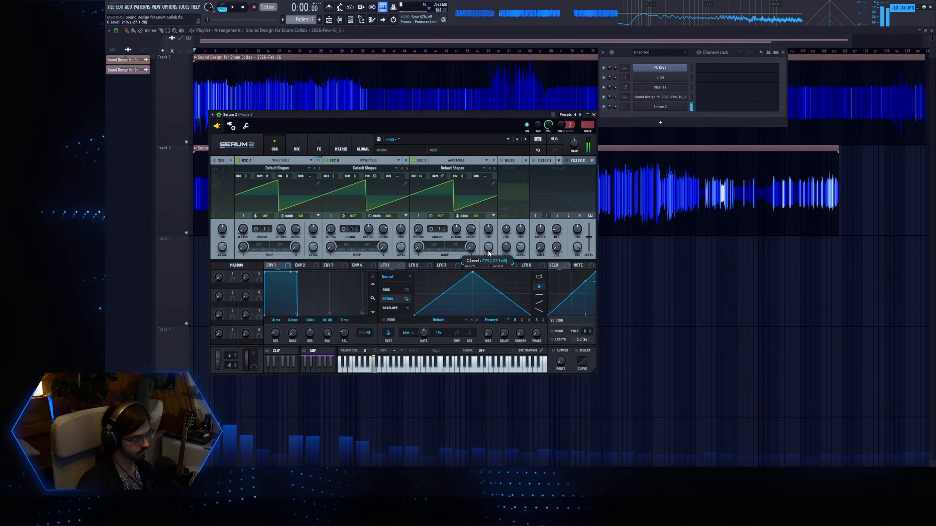
{"action": "left_click_drag", "start_coordinate": [421, 177], "coordinate": [421, 180]}
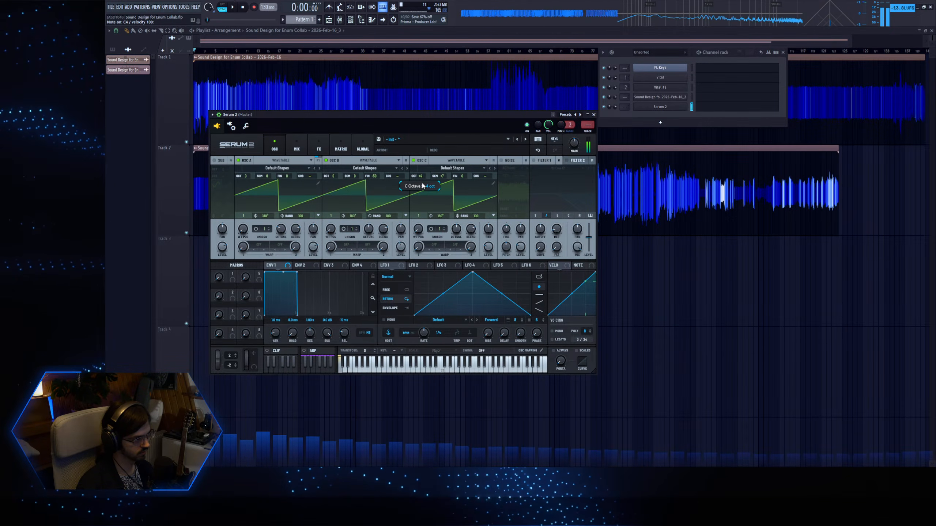
{"action": "left_click_drag", "start_coordinate": [489, 254], "coordinate": [490, 250]}
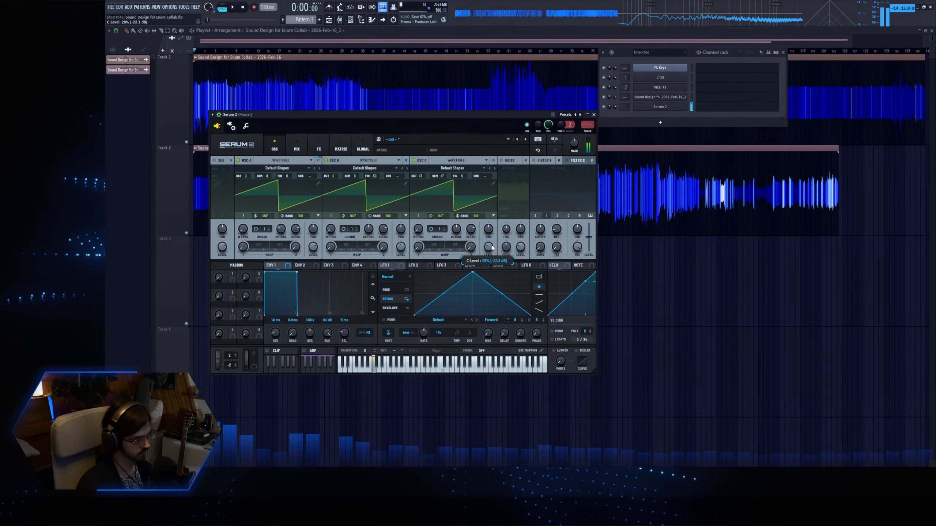
{"action": "left_click_drag", "start_coordinate": [419, 230], "coordinate": [418, 221]}
{"action": "left_click_drag", "start_coordinate": [492, 247], "coordinate": [492, 238]}
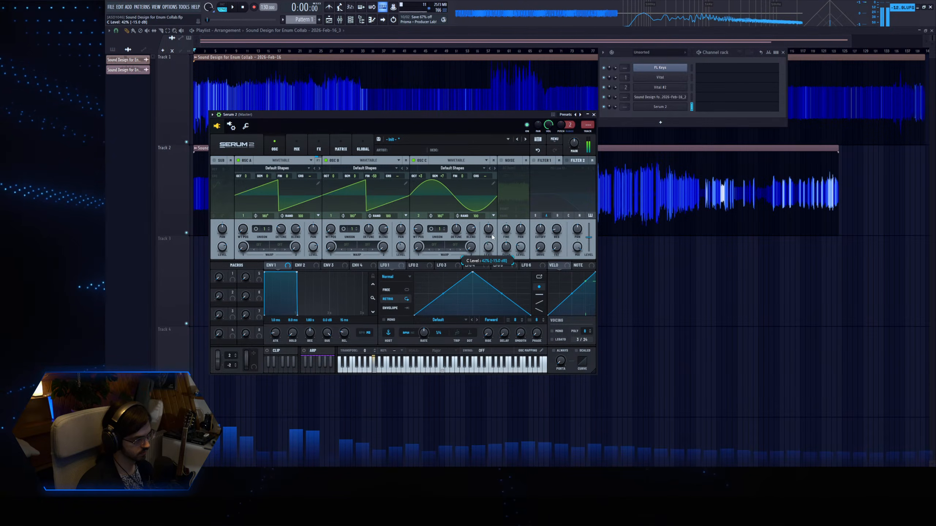
{"action": "left_click_drag", "start_coordinate": [419, 176], "coordinate": [419, 172]}
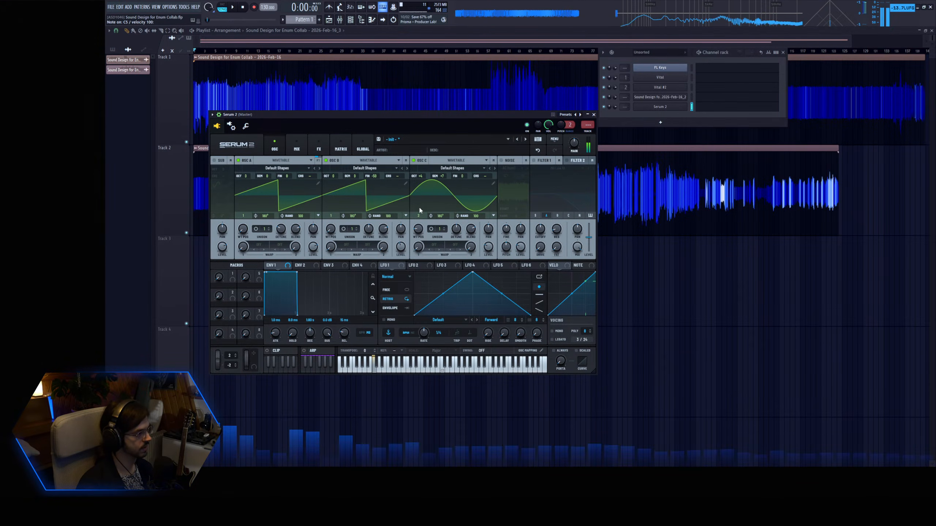
{"action": "left_click_drag", "start_coordinate": [418, 230], "coordinate": [418, 234]}
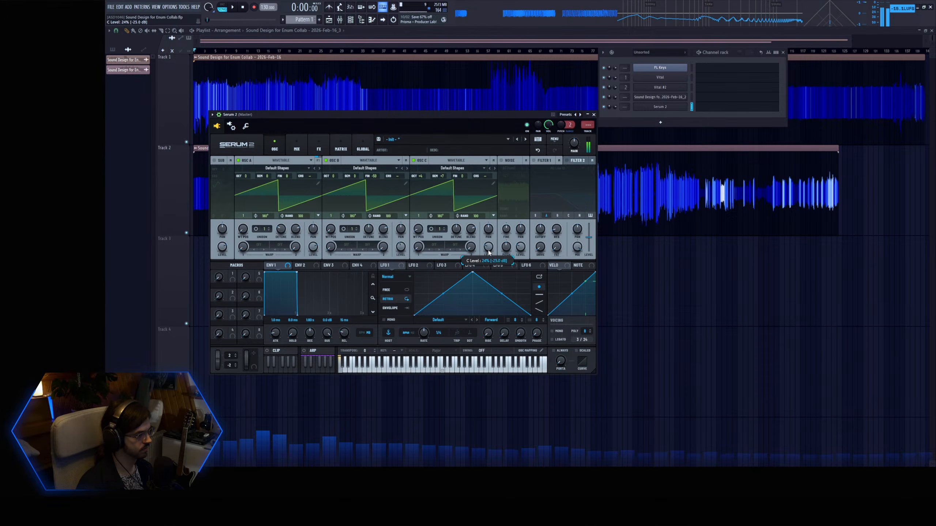
Switch the second distortion in the main effects chain to Overdrive and raise its number of stages.
{"action": "left_click", "coordinate": [297, 148]}
{"action": "left_click", "coordinate": [318, 148]}
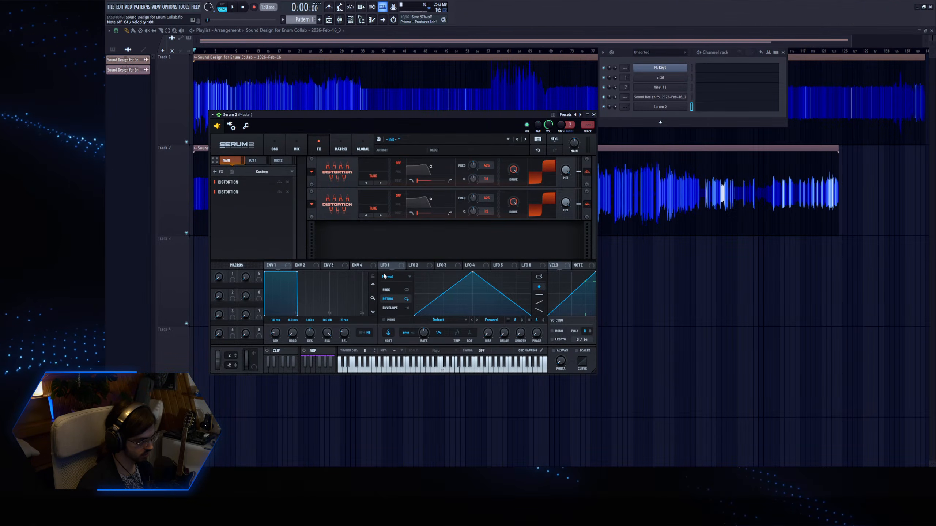
{"action": "left_click", "coordinate": [380, 216]}
{"action": "left_click", "coordinate": [380, 216]}
{"action": "left_click", "coordinate": [380, 216]}
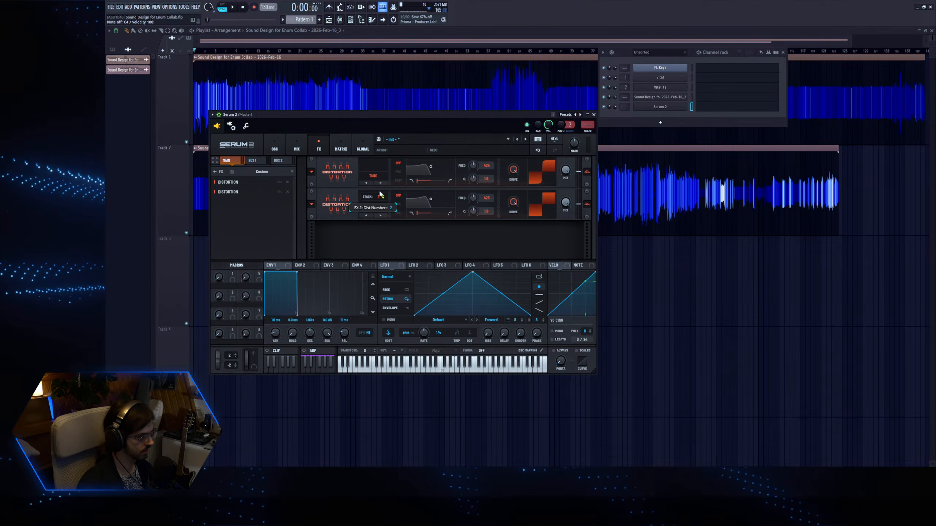
{"action": "left_click", "coordinate": [383, 199]}
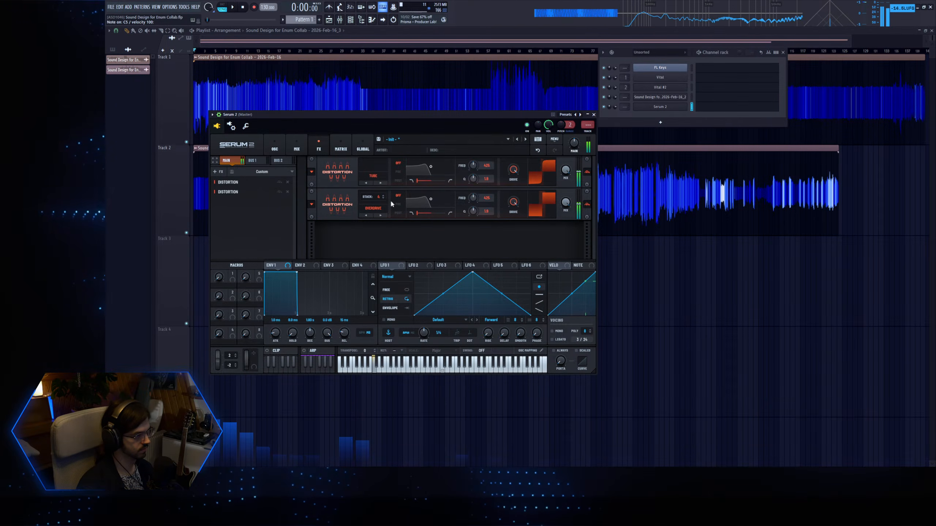
Add an Equalizer between the two distortions and boost its high band from about 890 Hz.
{"action": "left_click", "coordinate": [232, 226]}
{"action": "left_click_drag", "start_coordinate": [248, 202], "coordinate": [254, 192]}
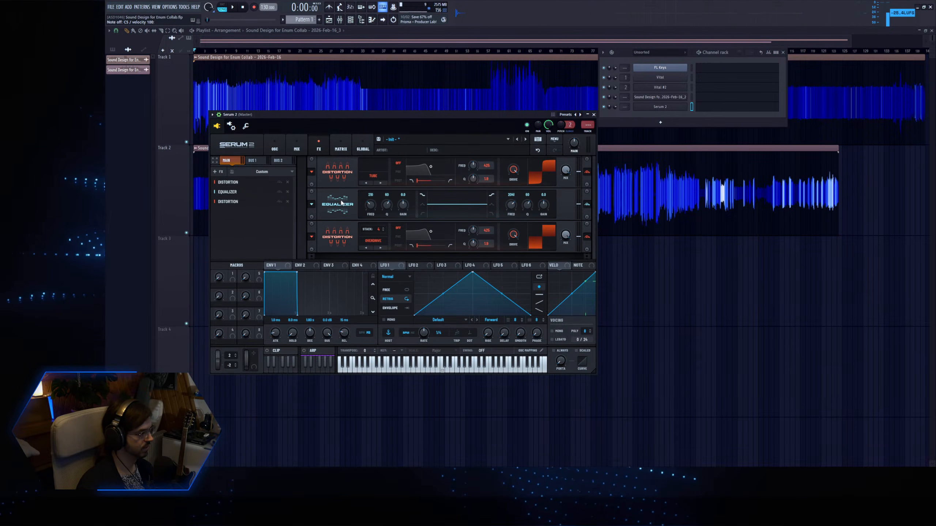
{"action": "left_click_drag", "start_coordinate": [526, 207], "coordinate": [509, 218]}
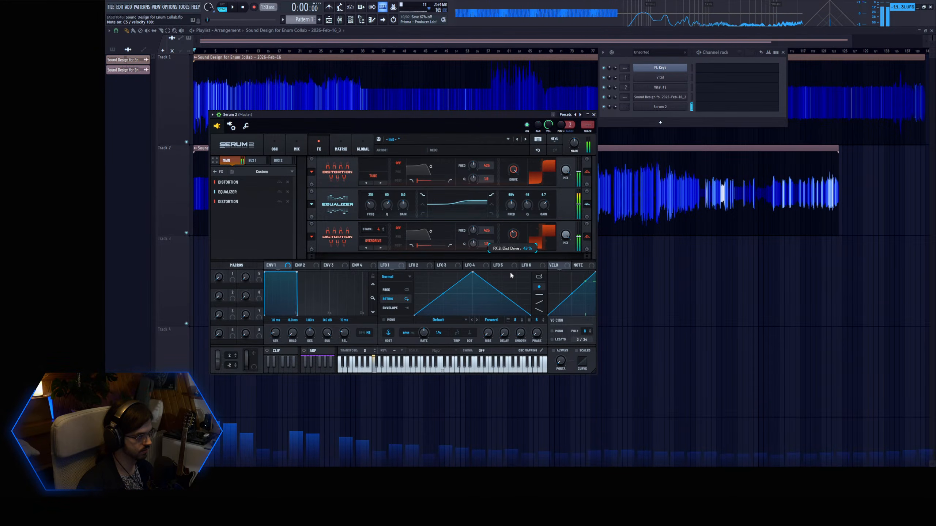
Set the Overdrive distortion's drive to 82% and the Tube distortion's mix to 44%, and return to the oscillator page.
{"action": "left_click_drag", "start_coordinate": [512, 278], "coordinate": [516, 207]}
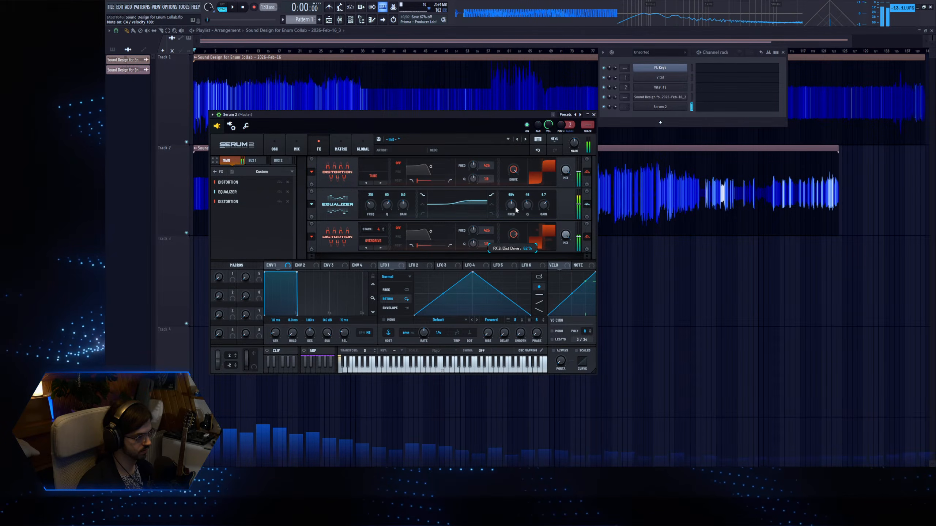
{"action": "left_click_drag", "start_coordinate": [566, 170], "coordinate": [562, 207]}
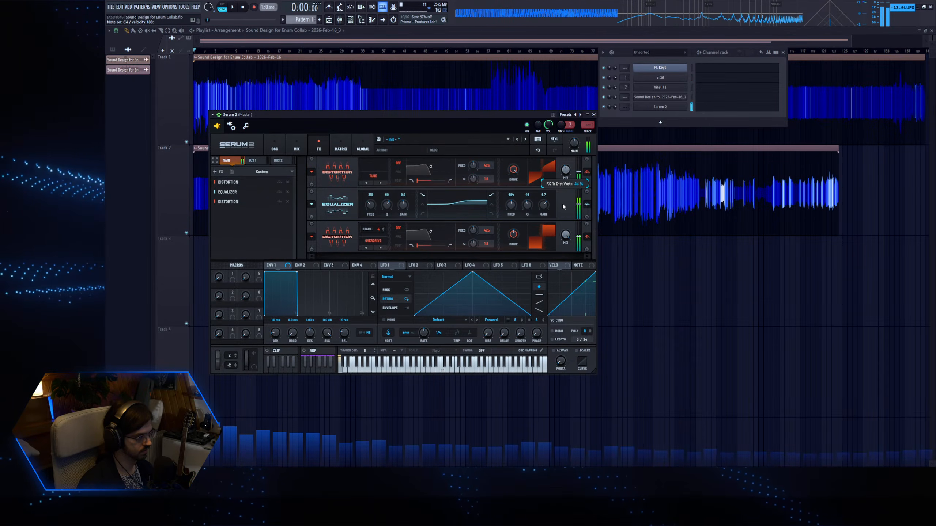
{"action": "left_click", "coordinate": [274, 148]}
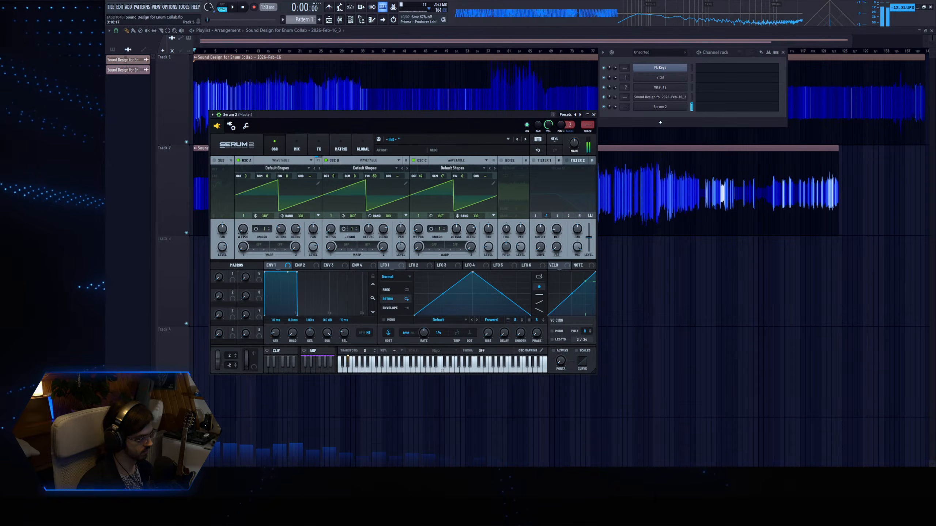
Route Serum 2 to mixer insert 3 and load Spectral Compressor there with upwards and downwards ratios of 500:1.
{"action": "key", "text": "ctrl+l"}
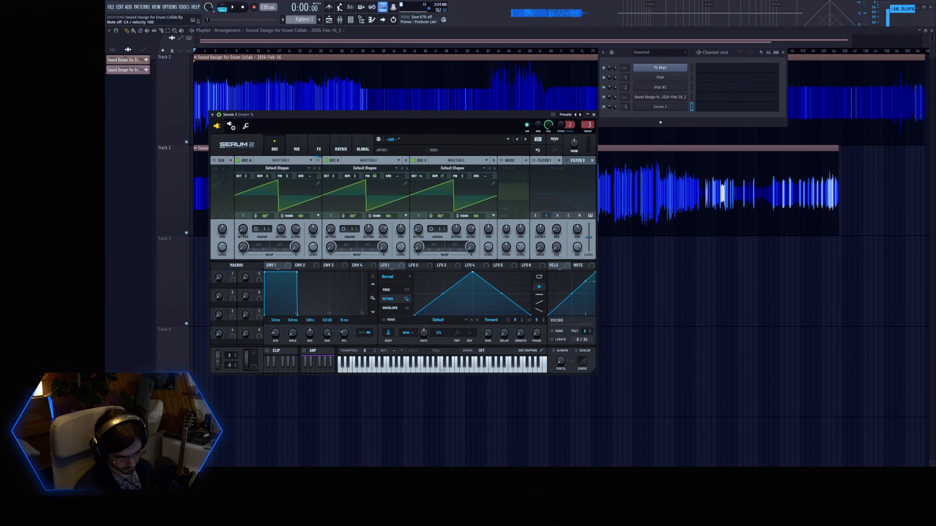
{"action": "left_click_drag", "start_coordinate": [199, 61], "coordinate": [310, 193]}
{"action": "left_click_drag", "start_coordinate": [301, 334], "coordinate": [342, 335]}
{"action": "left_click_drag", "start_coordinate": [423, 335], "coordinate": [467, 338]}
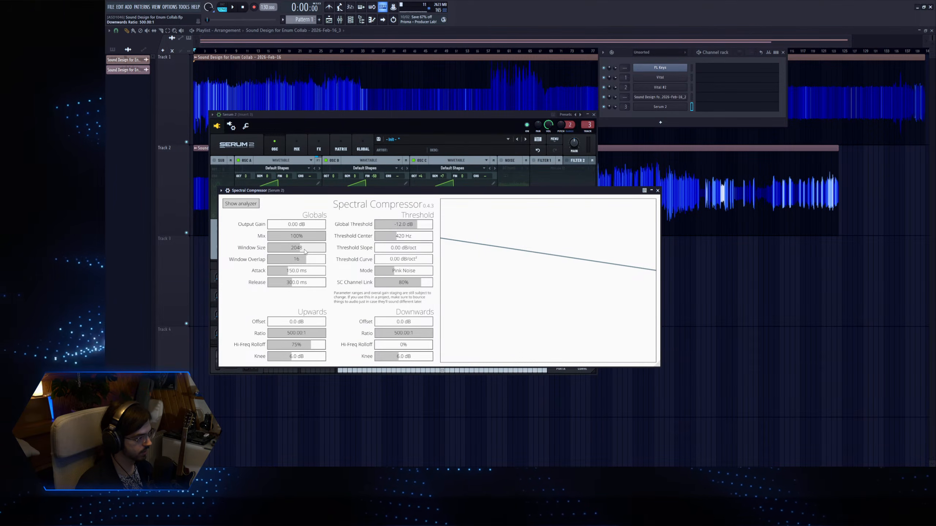
Move the Spectral Compressor window aside, audition the compressed sound, and return to Serum 2's mix page.
{"action": "left_click_drag", "start_coordinate": [338, 191], "coordinate": [392, 195]}
{"action": "key", "text": "z"}
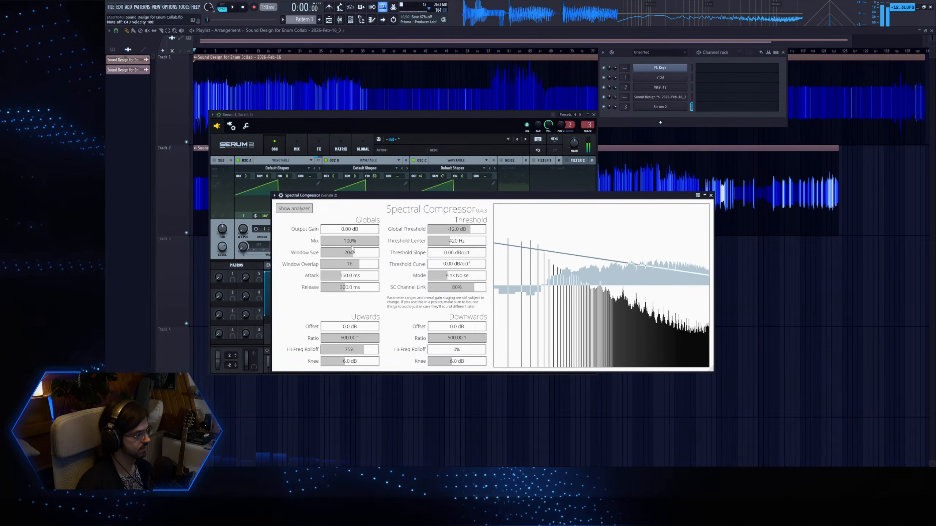
{"action": "left_click", "coordinate": [302, 115]}
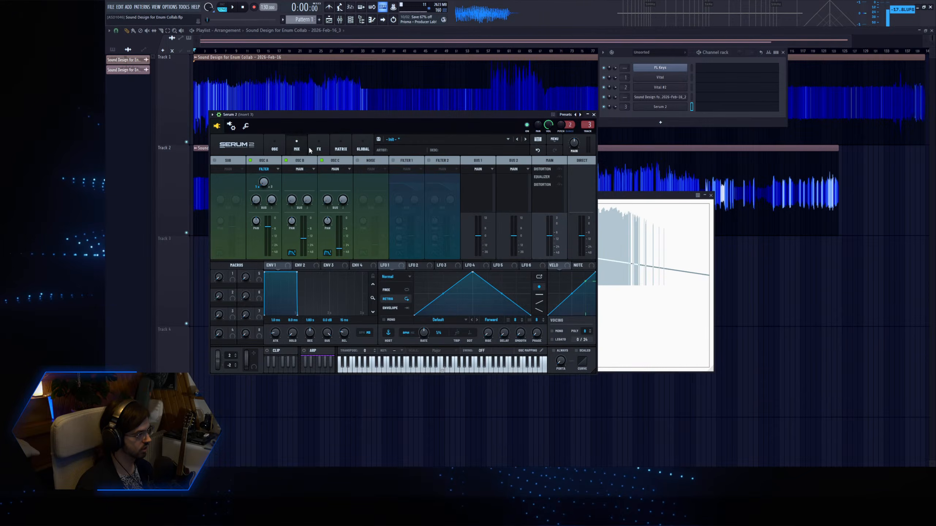
Lower the cutoff and resonance of the Overdrive distortion's filter on Serum 2's effects page while auditioning the sound.
{"action": "left_click", "coordinate": [319, 149]}
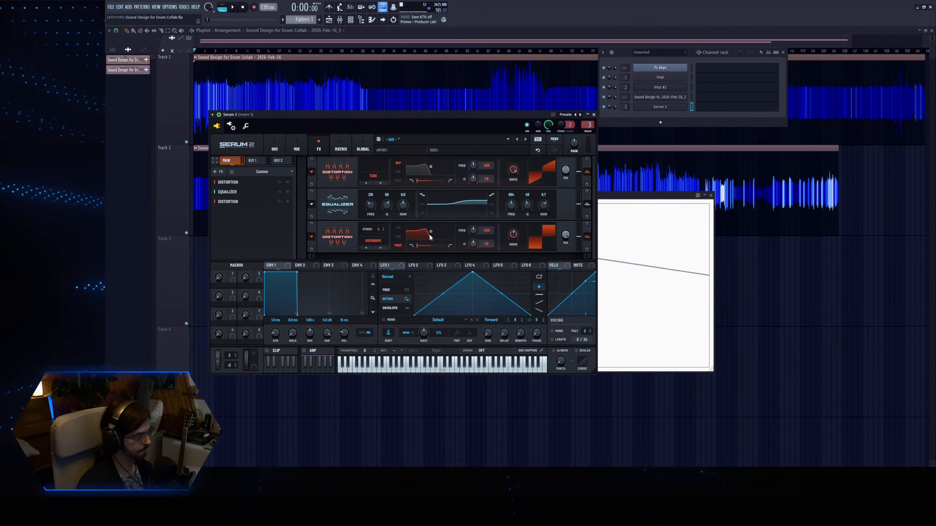
{"action": "key", "text": "z"}
{"action": "left_click_drag", "start_coordinate": [422, 239], "coordinate": [413, 242]}
Set Spectral Compressor's attack and release to 0 ms, upwards high-frequency rolloff to 0% and both knees to 0 dB.
{"action": "left_click", "coordinate": [621, 196]}
{"action": "left_click", "coordinate": [341, 276]}
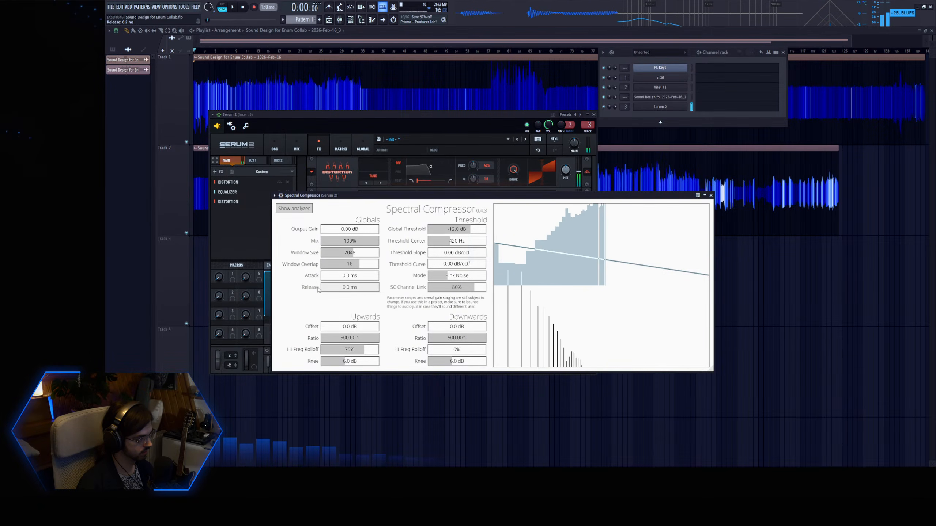
{"action": "left_click_drag", "start_coordinate": [366, 351], "coordinate": [319, 364]}
{"action": "left_click_drag", "start_coordinate": [429, 361], "coordinate": [419, 363]}
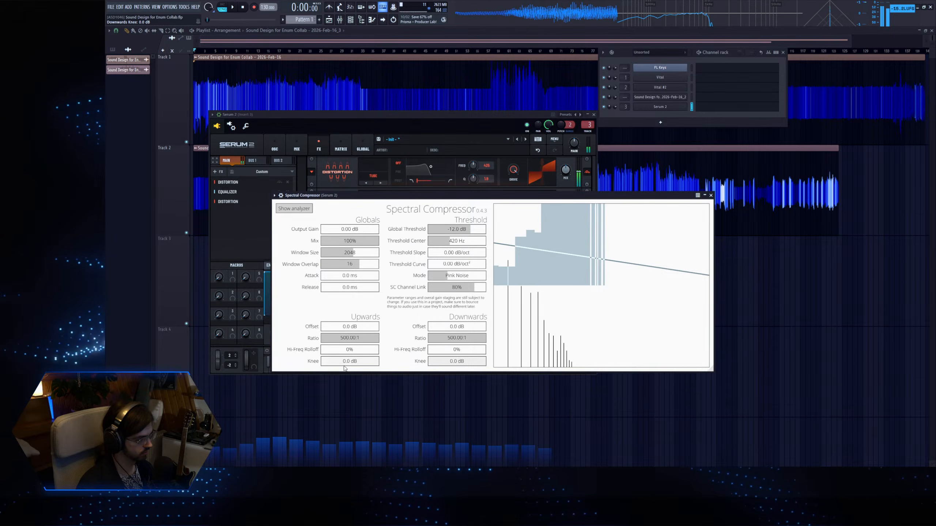
Keep Spectral Compressor in Pink Noise mode, set window size 256 and overlap 4, and lower the threshold center.
{"action": "left_click", "coordinate": [476, 279]}
{"action": "left_click", "coordinate": [476, 279]}
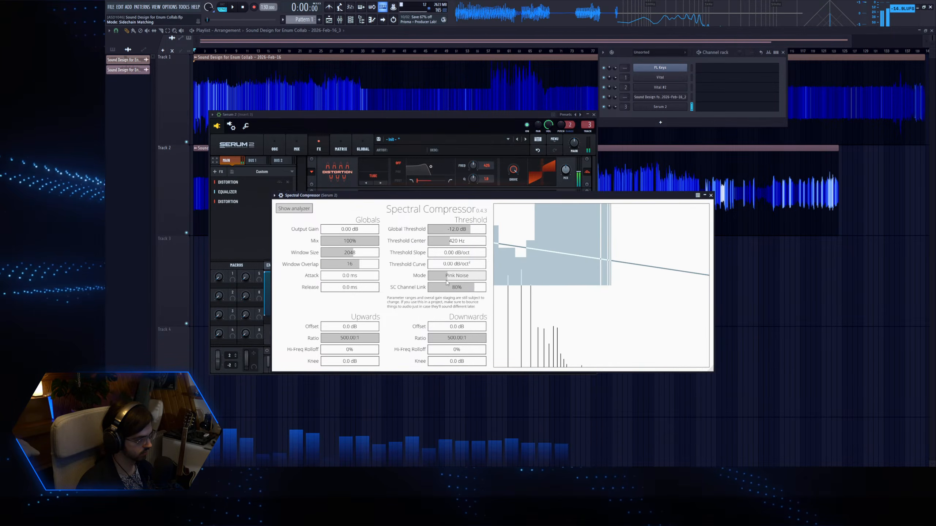
{"action": "left_click_drag", "start_coordinate": [349, 253], "coordinate": [321, 266]}
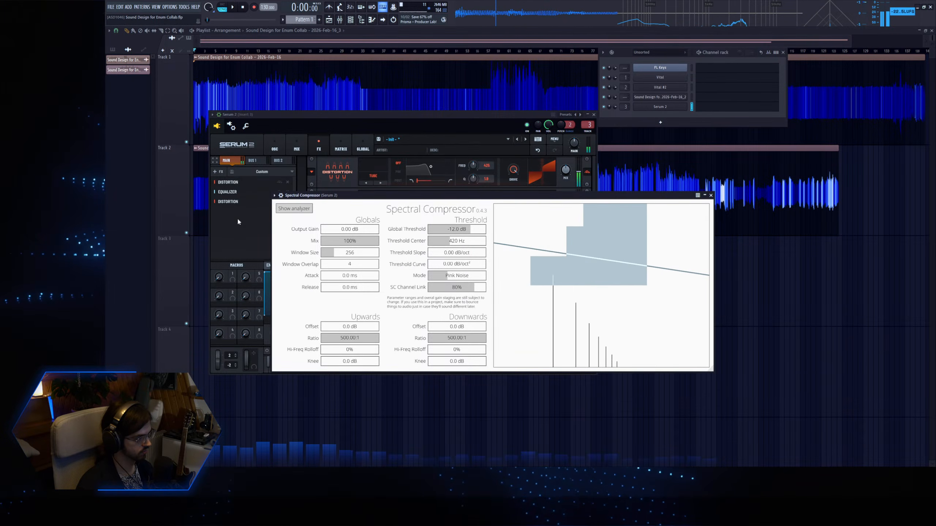
{"action": "left_click_drag", "start_coordinate": [456, 242], "coordinate": [428, 242]}
Raise the cutoff of the Overdrive distortion's filter in Serum 2.
{"action": "left_click", "coordinate": [241, 235]}
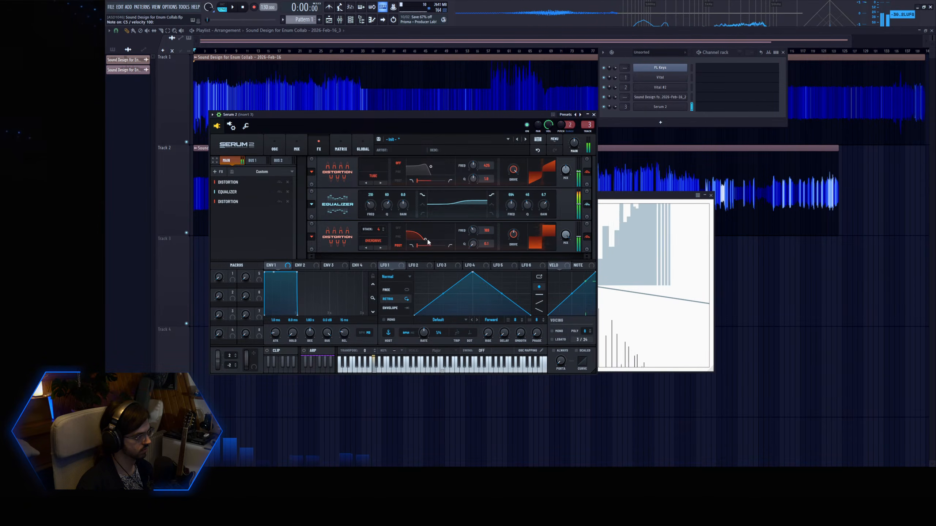
{"action": "left_click_drag", "start_coordinate": [426, 240], "coordinate": [431, 243]}
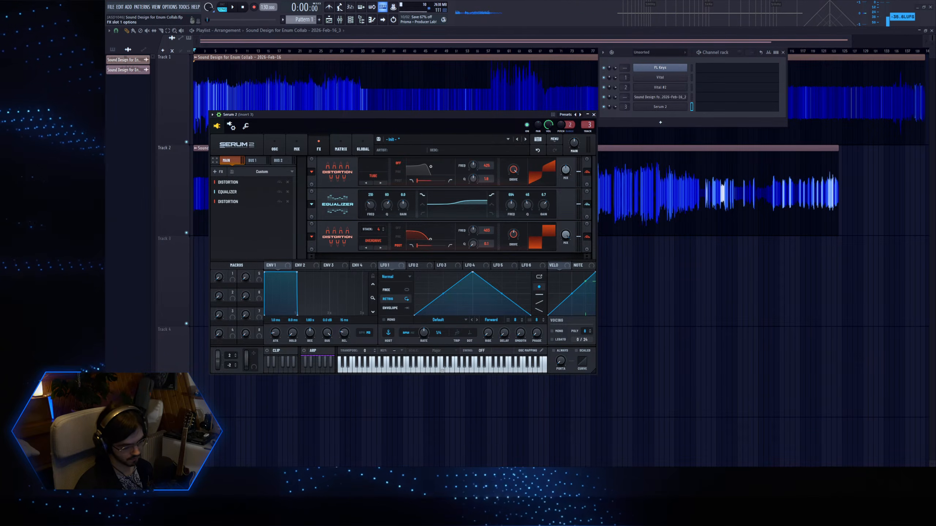
Load MMorph on Serum 2's mixer insert, open its edit screen and set output flattening to 100%.
{"action": "left_click", "coordinate": [329, 372]}
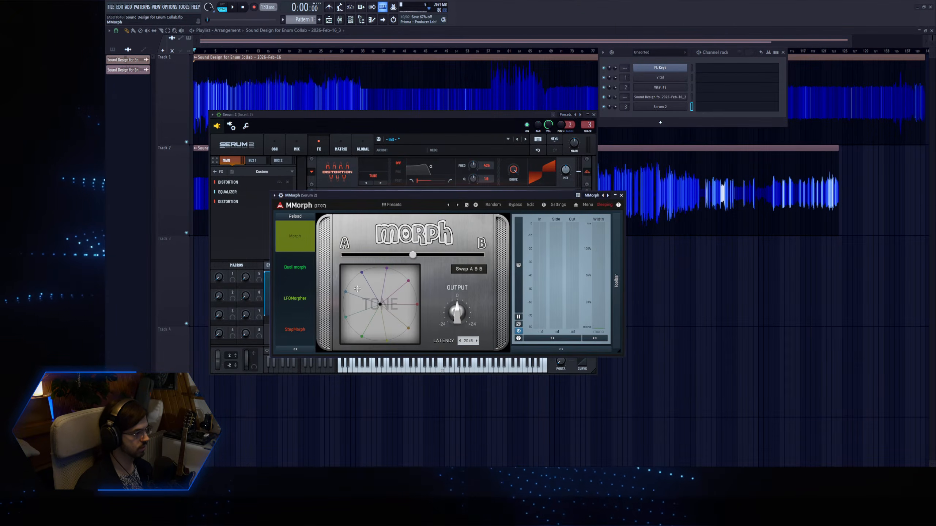
{"action": "left_click", "coordinate": [527, 207]}
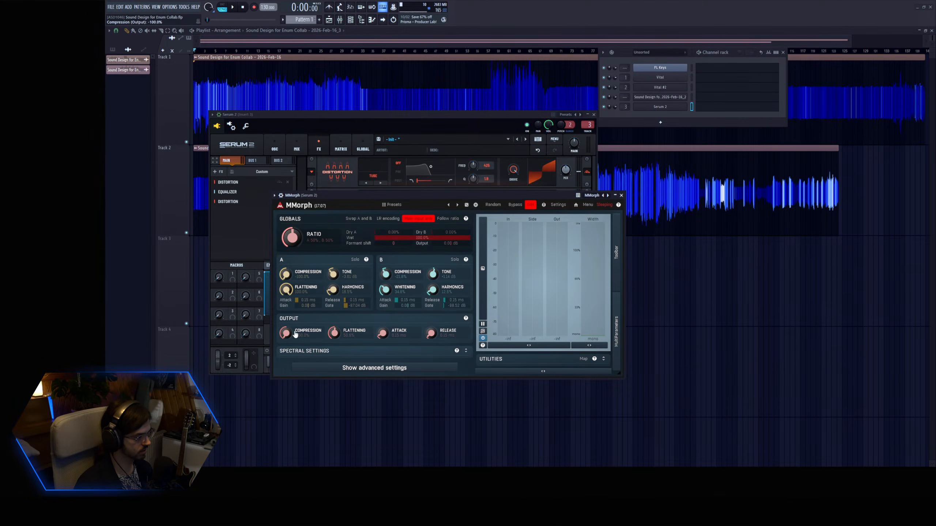
{"action": "left_click_drag", "start_coordinate": [362, 195], "coordinate": [387, 211]}
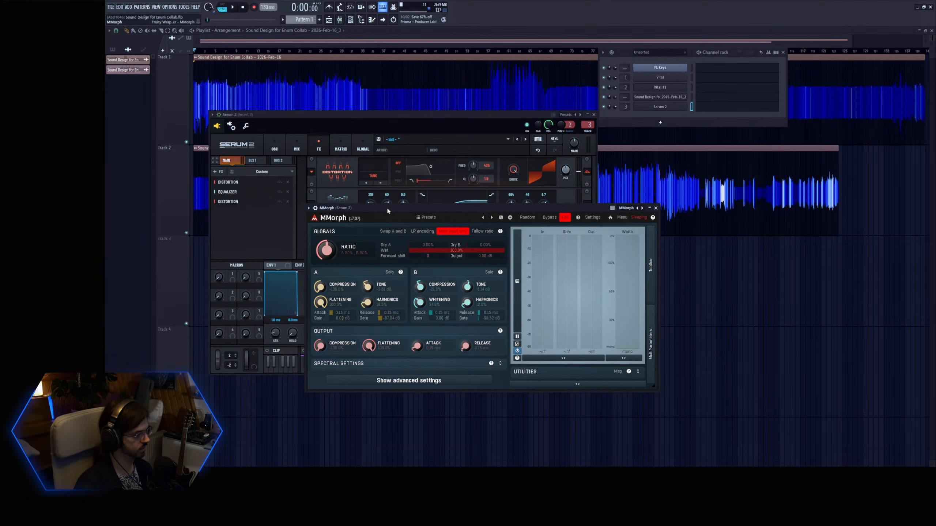
Adjust source A's tone in MMorph, move its window clear of Serum 2's effects and return to Serum 2.
{"action": "left_click_drag", "start_coordinate": [368, 289], "coordinate": [377, 291]}
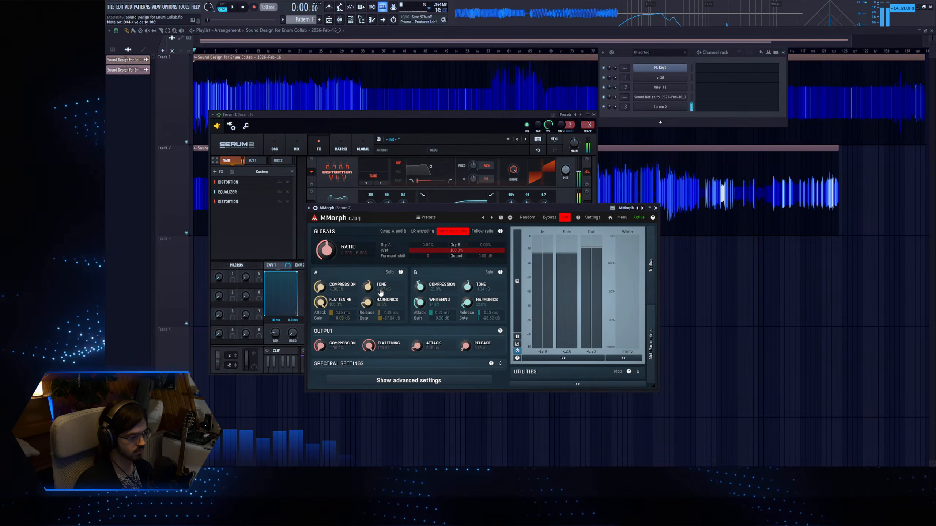
{"action": "left_click_drag", "start_coordinate": [382, 293], "coordinate": [381, 299]}
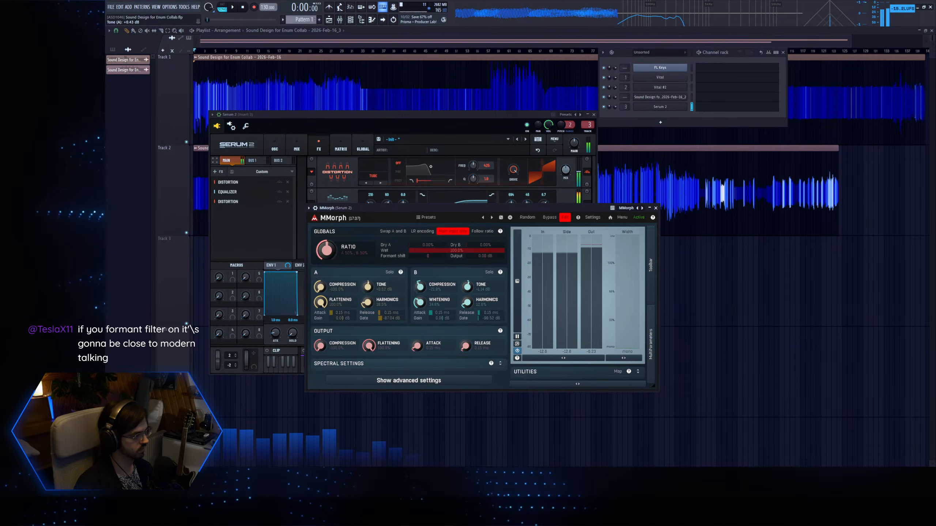
{"action": "left_click_drag", "start_coordinate": [426, 208], "coordinate": [441, 261]}
{"action": "left_click", "coordinate": [582, 237]}
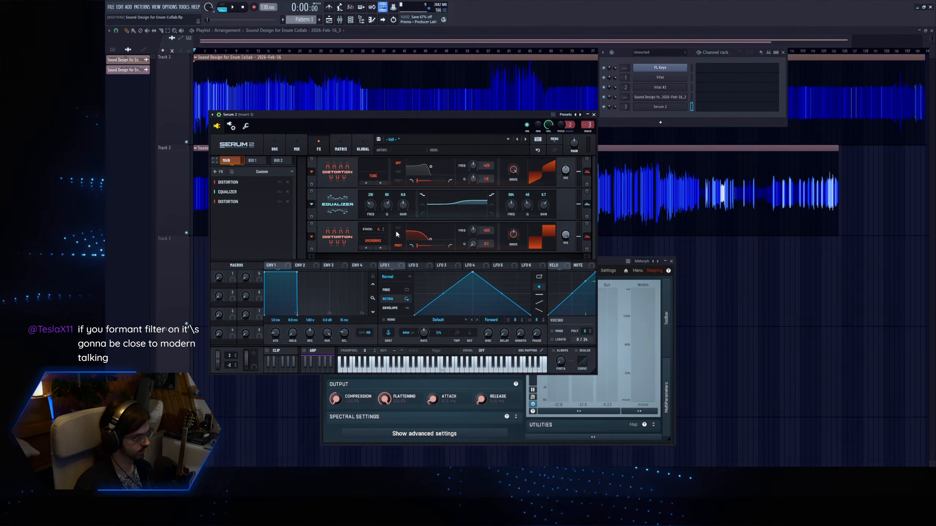
Set source A's release to 0 ms in MMorph and adjust its gate while auditioning.
{"action": "left_click", "coordinate": [606, 260]}
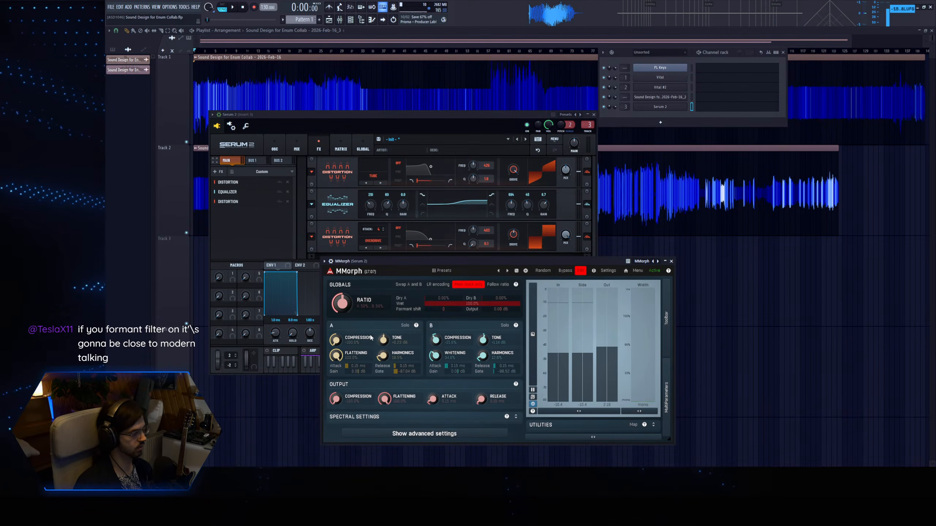
{"action": "key", "text": "z"}
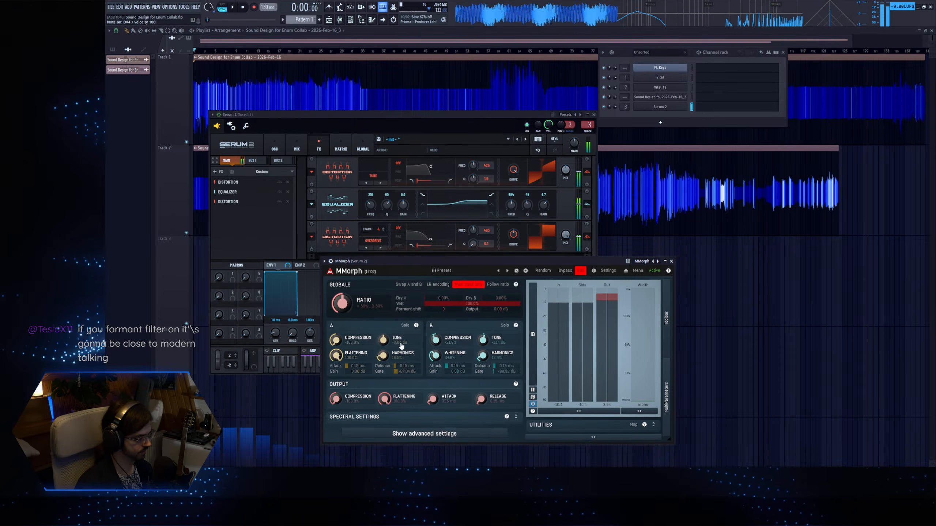
{"action": "left_click_drag", "start_coordinate": [407, 369], "coordinate": [407, 361]}
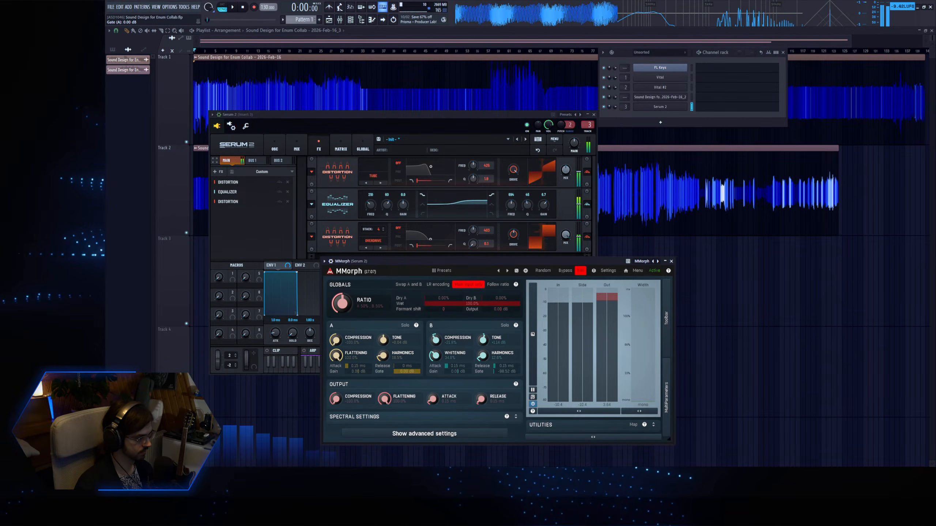
{"action": "left_click_drag", "start_coordinate": [407, 371], "coordinate": [407, 378]}
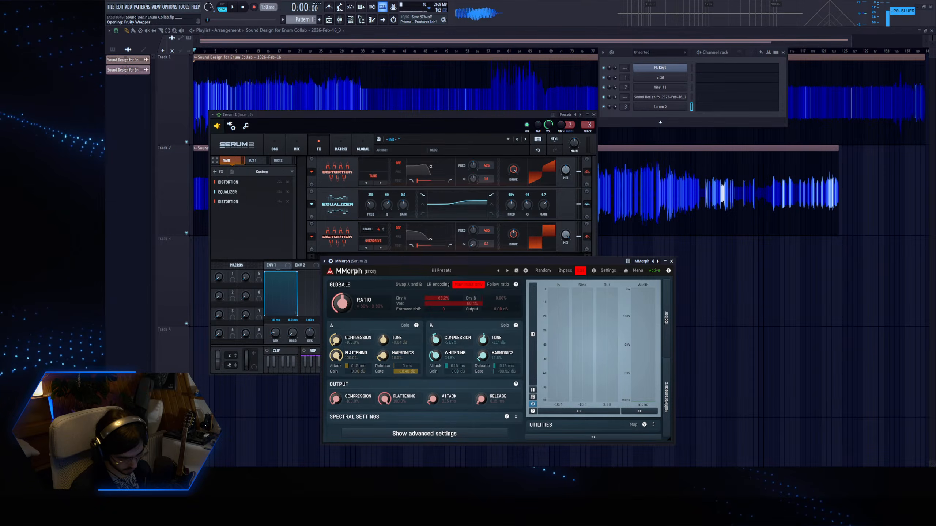
Load DtBlkFx on the insert and set its first row to a Threshold effect that keeps content below 11%.
{"action": "left_click_drag", "start_coordinate": [190, 71], "coordinate": [443, 173]}
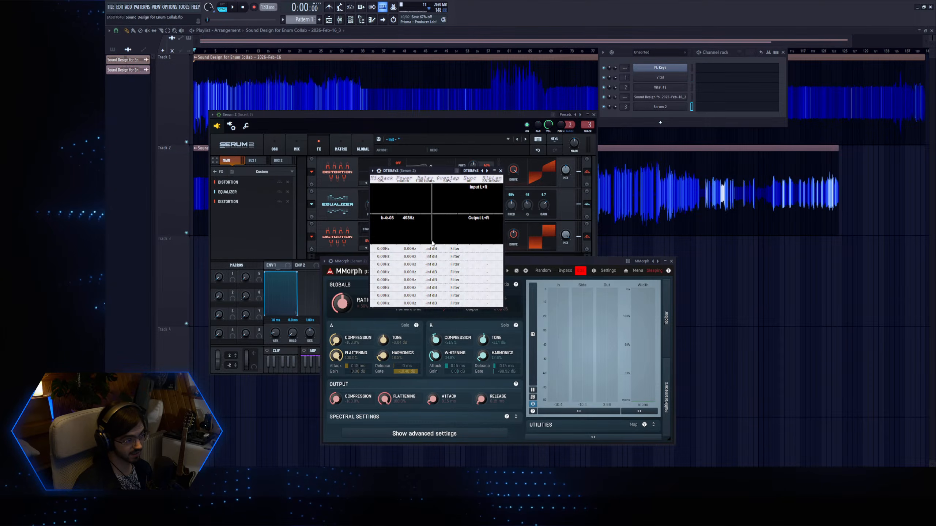
{"action": "left_click_drag", "start_coordinate": [426, 248], "coordinate": [527, 254]}
{"action": "left_click_drag", "start_coordinate": [455, 250], "coordinate": [455, 279]}
{"action": "left_click_drag", "start_coordinate": [487, 250], "coordinate": [525, 257]}
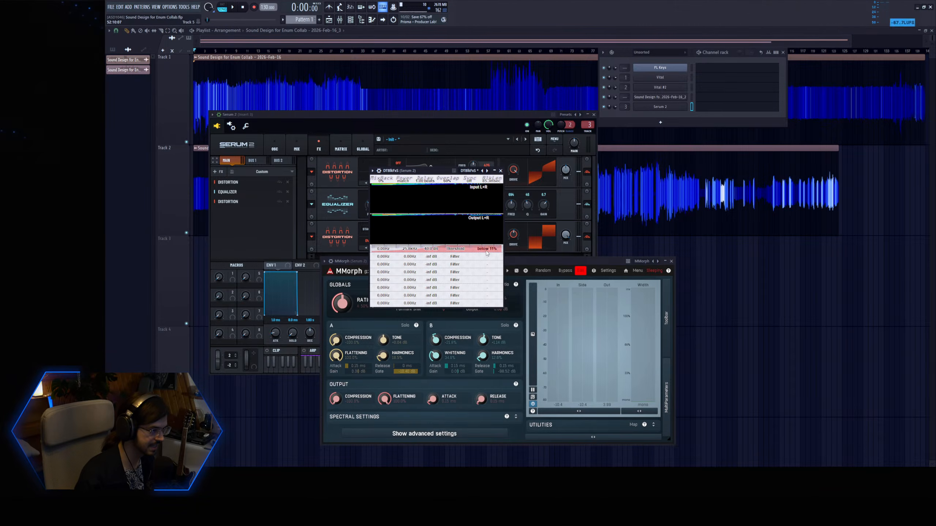
{"action": "key", "text": "d"}
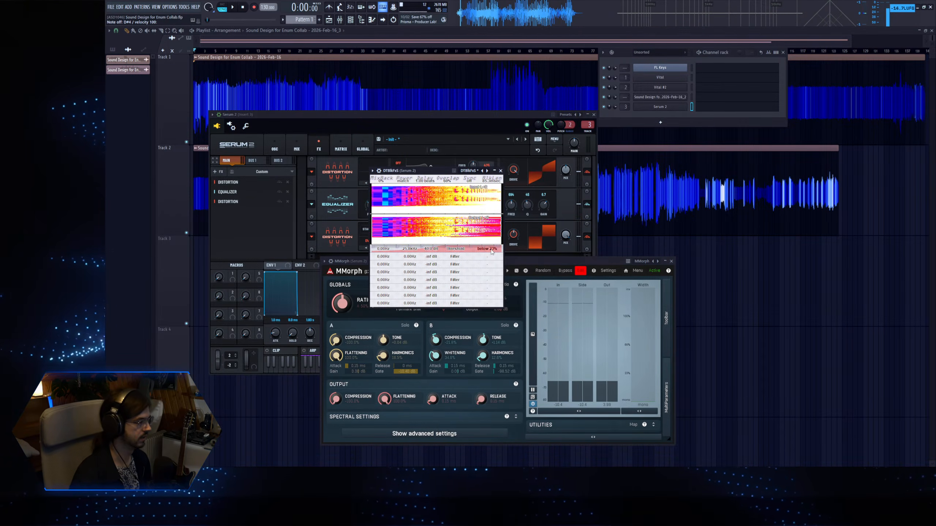
Lower the upper frequency of DtBlkFx's Threshold row and audition different above and below percentages.
{"action": "left_click_drag", "start_coordinate": [409, 249], "coordinate": [413, 254]}
{"action": "key", "text": "d"}
{"action": "key", "text": "q"}
{"action": "left_click_drag", "start_coordinate": [488, 252], "coordinate": [480, 257]}
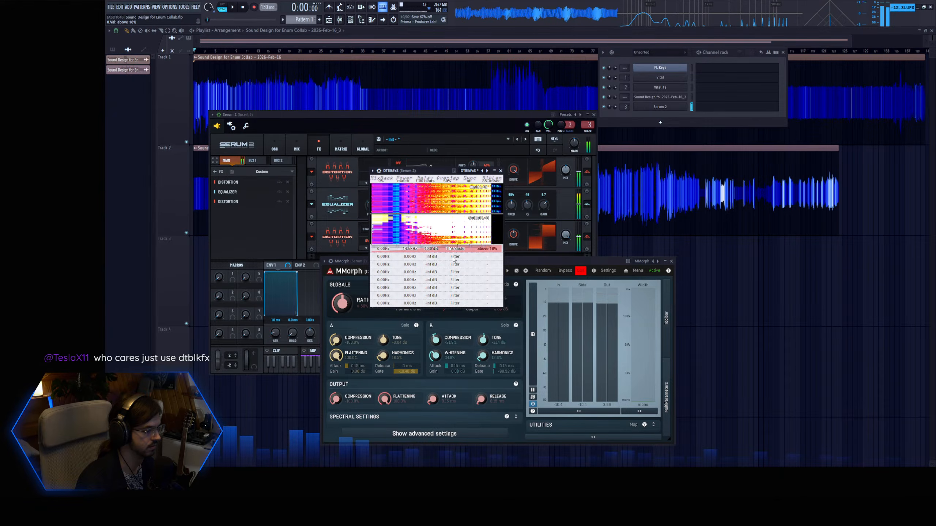
{"action": "left_click_drag", "start_coordinate": [449, 261], "coordinate": [483, 263]}
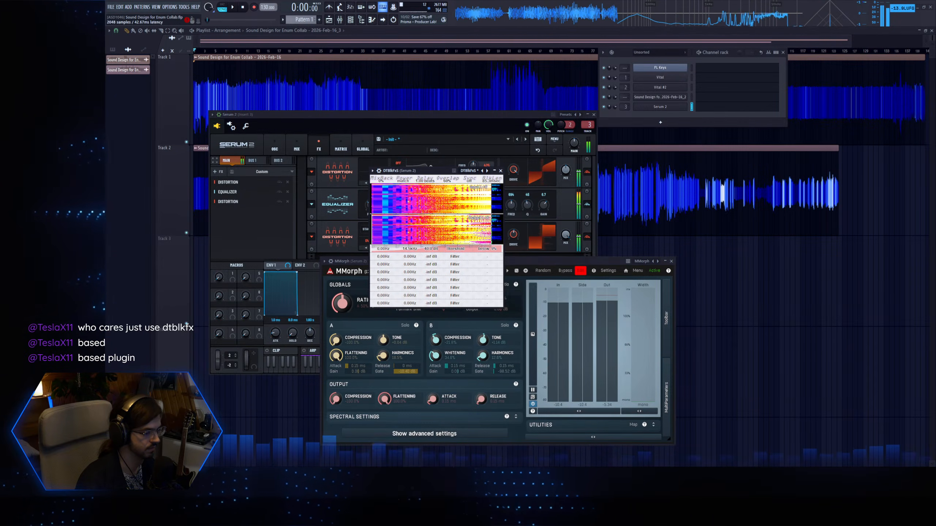
Load OTT on the insert, reduce its depth, set upward compression to 0%, and adjust DtBlkFx's block length.
{"action": "key", "text": "d"}
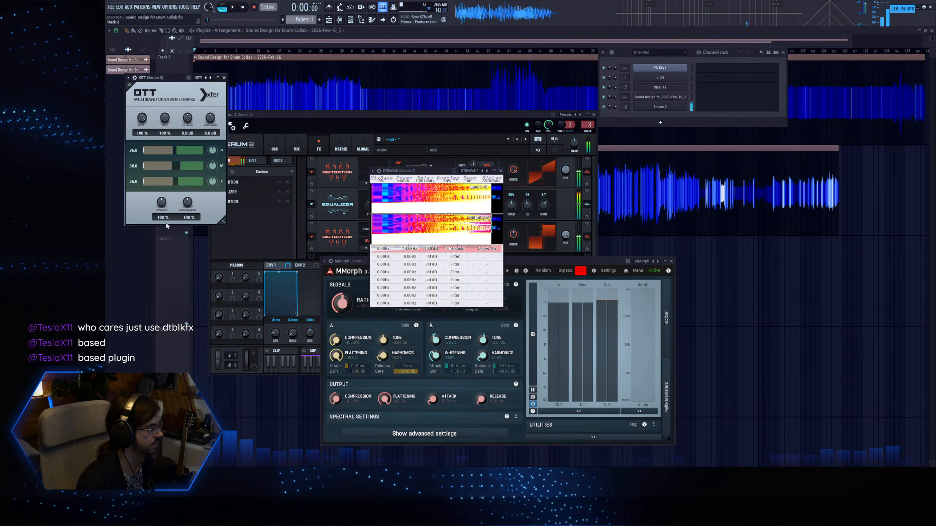
{"action": "left_click_drag", "start_coordinate": [143, 120], "coordinate": [143, 155]}
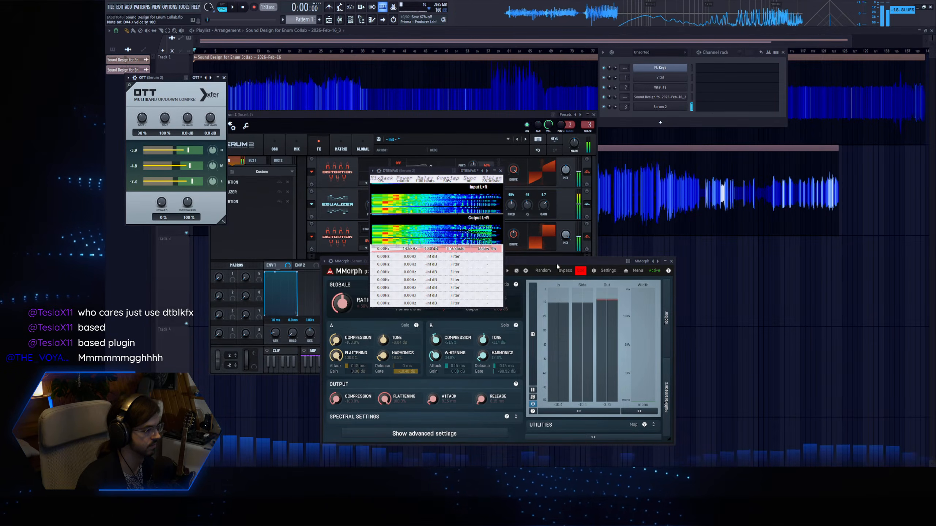
{"action": "left_click_drag", "start_coordinate": [492, 180], "coordinate": [500, 186]}
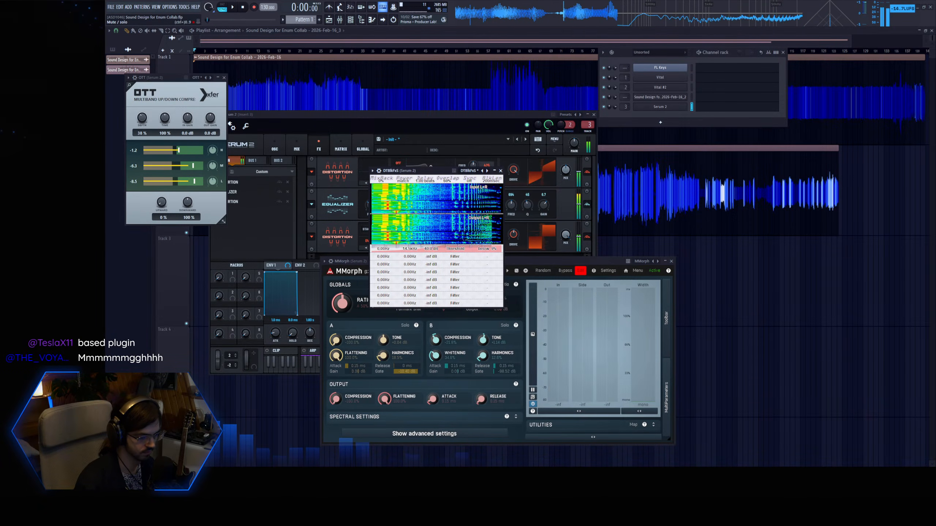
Rebalance the drive of the Tube and Overdrive distortions in Serum 2 and audition the result.
{"action": "left_click", "coordinate": [479, 127]}
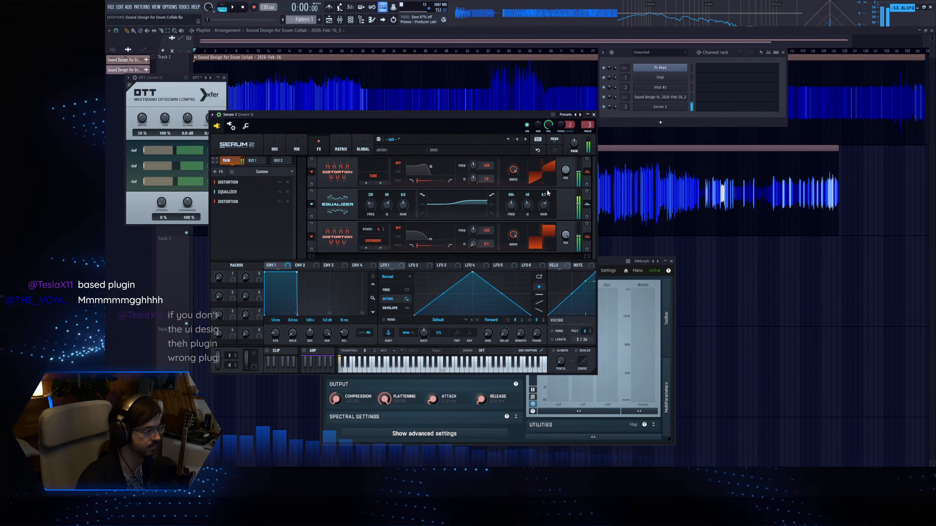
{"action": "left_click_drag", "start_coordinate": [513, 235], "coordinate": [507, 260]}
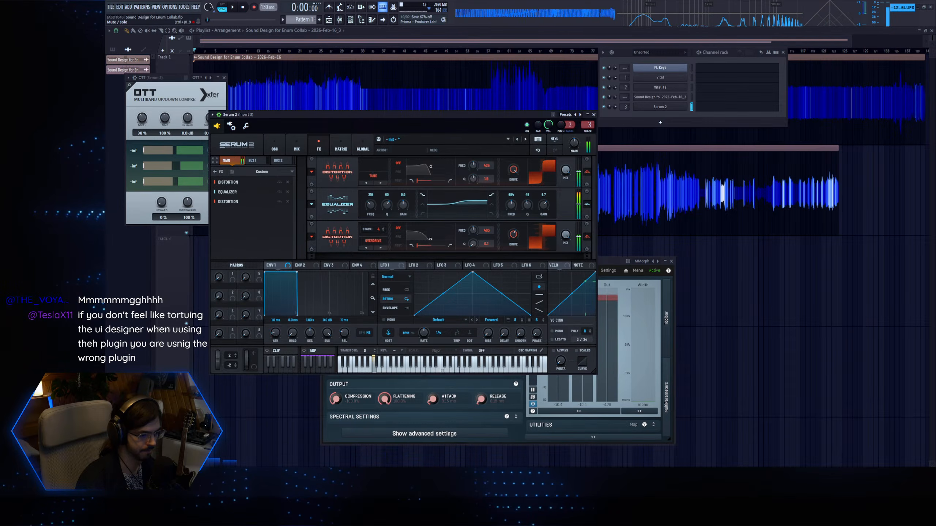
{"action": "key", "text": "d"}
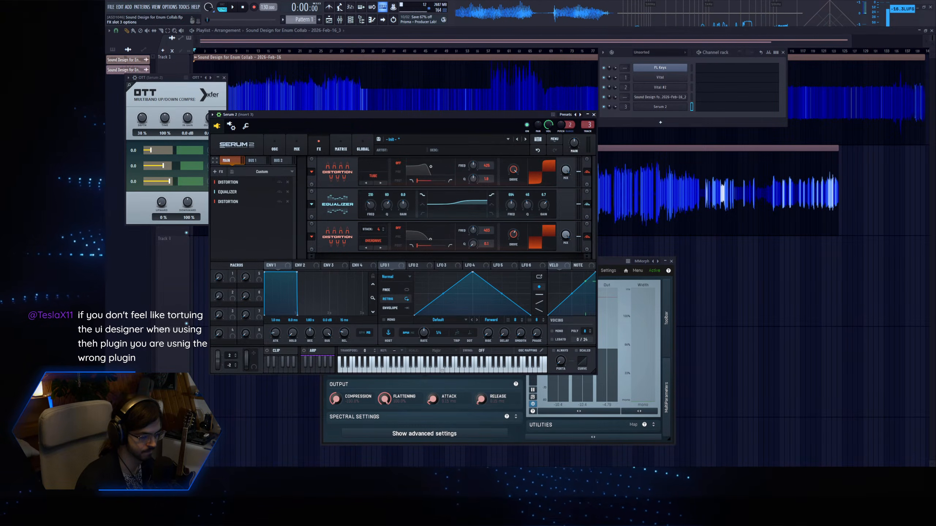
Load Fruity Parametric EQ 2 and shape a low boost, a low-mid cut, an upper-mid boost and a high-frequency cut.
{"action": "key", "text": "d"}
{"action": "left_click_drag", "start_coordinate": [254, 141], "coordinate": [282, 166]}
{"action": "left_click_drag", "start_coordinate": [236, 141], "coordinate": [188, 155]}
{"action": "left_click_drag", "start_coordinate": [200, 141], "coordinate": [223, 129]}
{"action": "left_click_drag", "start_coordinate": [164, 140], "coordinate": [166, 134]}
{"action": "left_click_drag", "start_coordinate": [271, 141], "coordinate": [276, 138]}
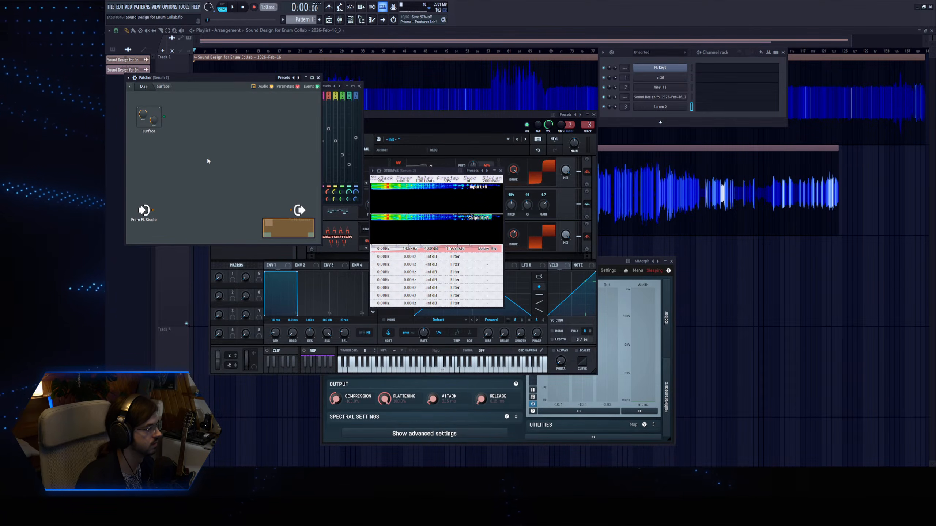
Chain two OTT compressors in series between Patcher's input and output and audition the sound.
{"action": "key", "text": "z"}
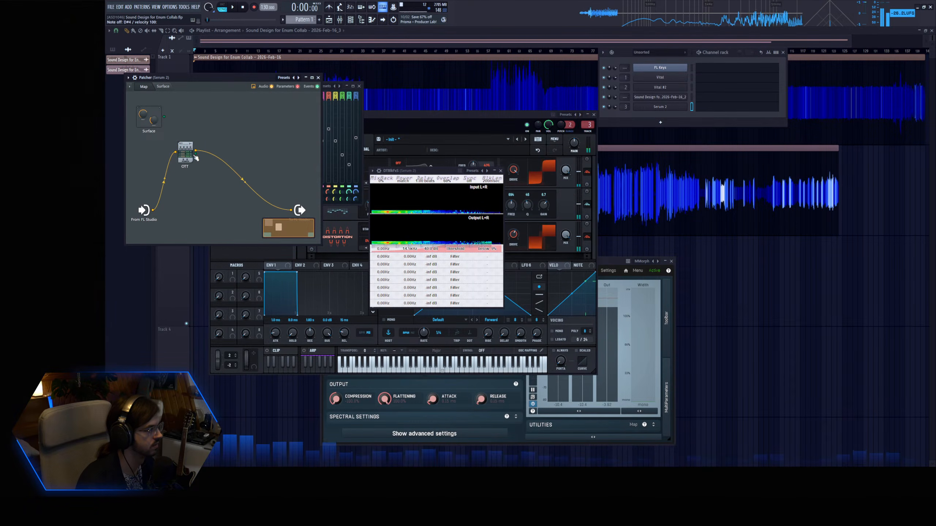
{"action": "left_click_drag", "start_coordinate": [189, 156], "coordinate": [241, 182]}
{"action": "key", "text": "Delete"}
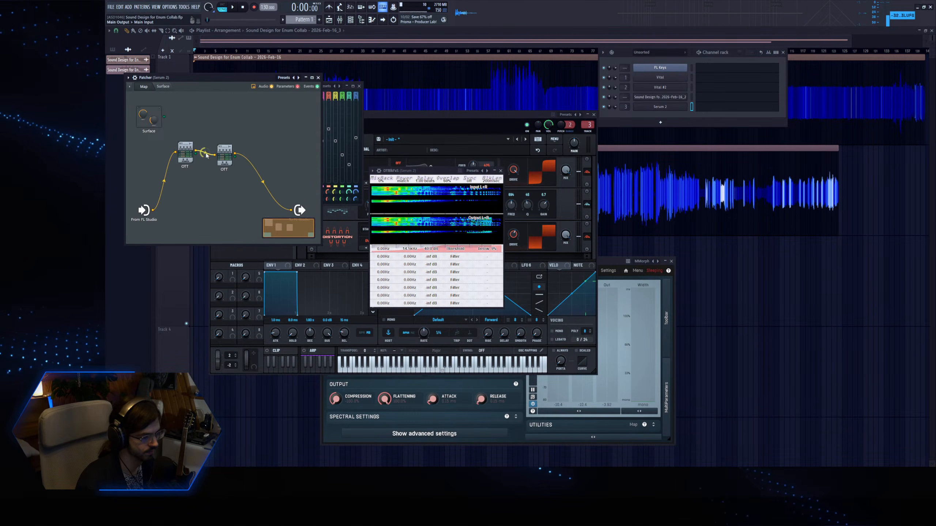
{"action": "key", "text": "d"}
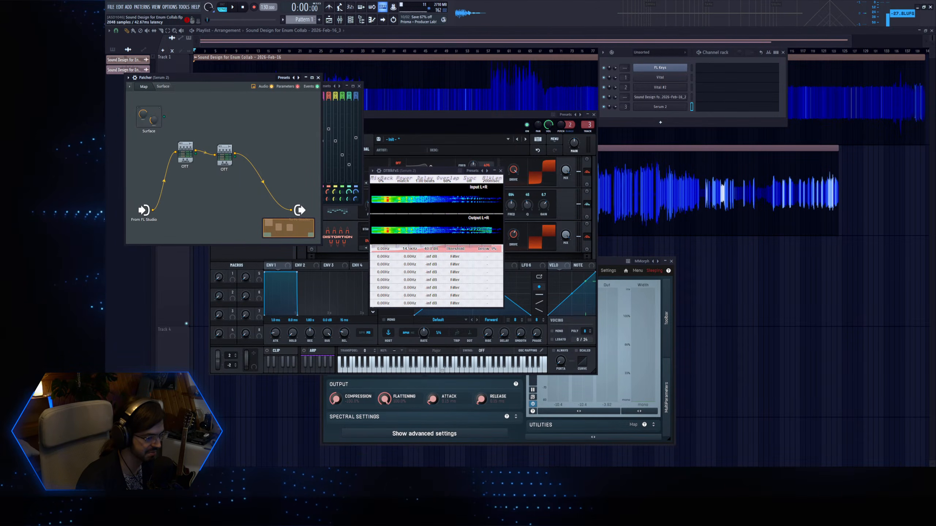
Move DtBlkFx aside, set its Threshold effect to below 12%, and adjust the row's level and upper frequency.
{"action": "left_click_drag", "start_coordinate": [434, 174], "coordinate": [504, 178]}
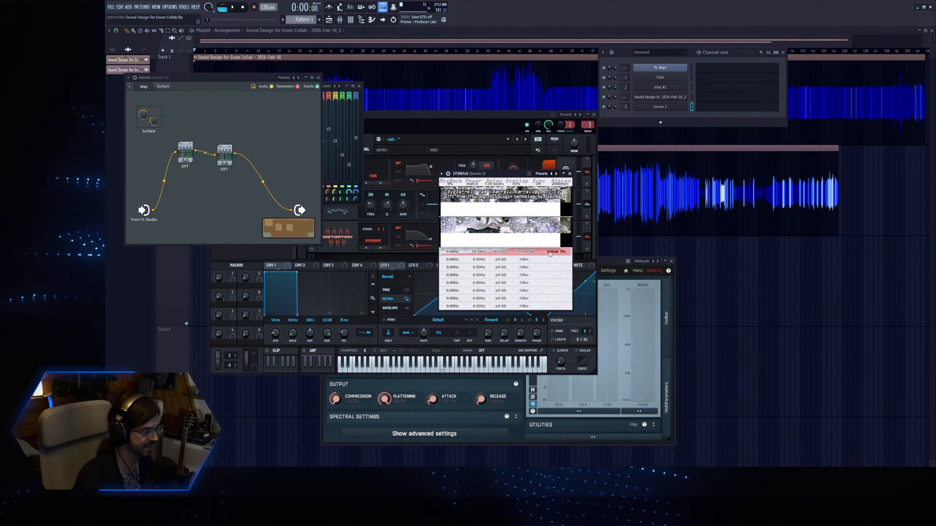
{"action": "left_click_drag", "start_coordinate": [556, 252], "coordinate": [556, 260]}
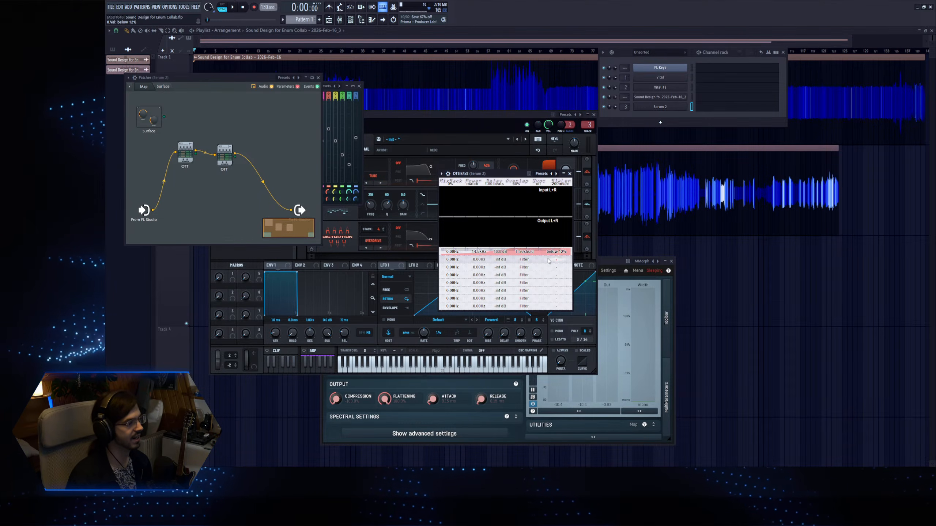
{"action": "key", "text": "d"}
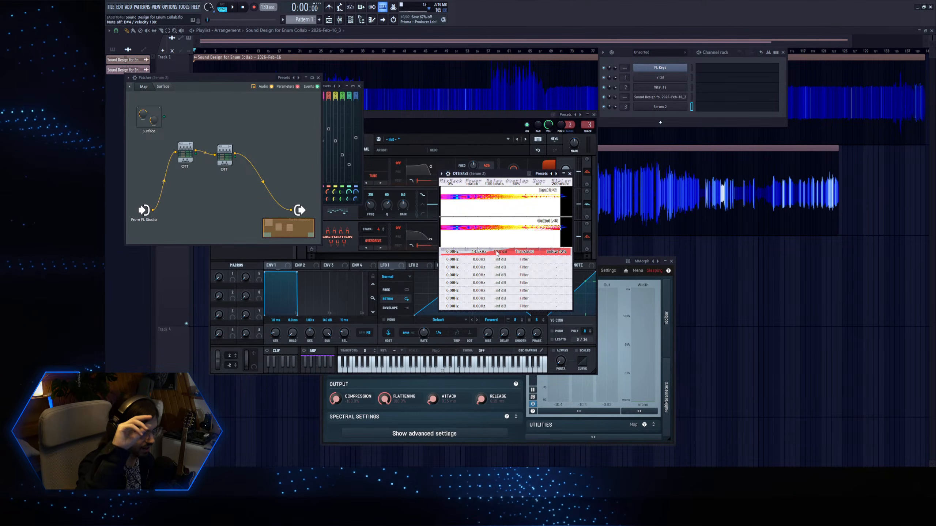
{"action": "mouse_move", "coordinate": [497, 253]}
{"action": "left_mouse_down"}
{"action": "mouse_move", "coordinate": [463, 262]}
{"action": "mouse_move", "coordinate": [481, 261]}
{"action": "left_mouse_up"}
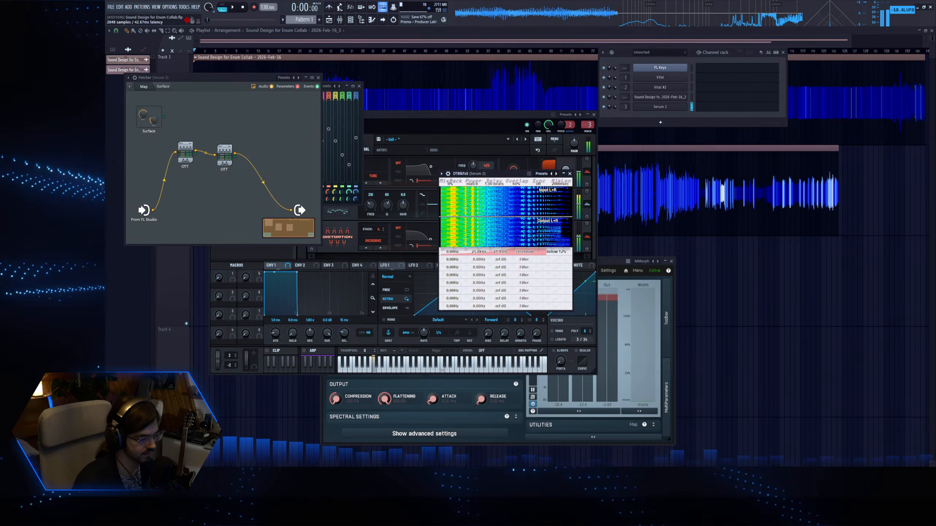
Pull down the highest band in Fruity Parametric EQ 2 to darken the top end.
{"action": "left_click", "coordinate": [345, 179]}
{"action": "left_click_drag", "start_coordinate": [288, 146], "coordinate": [298, 174]}
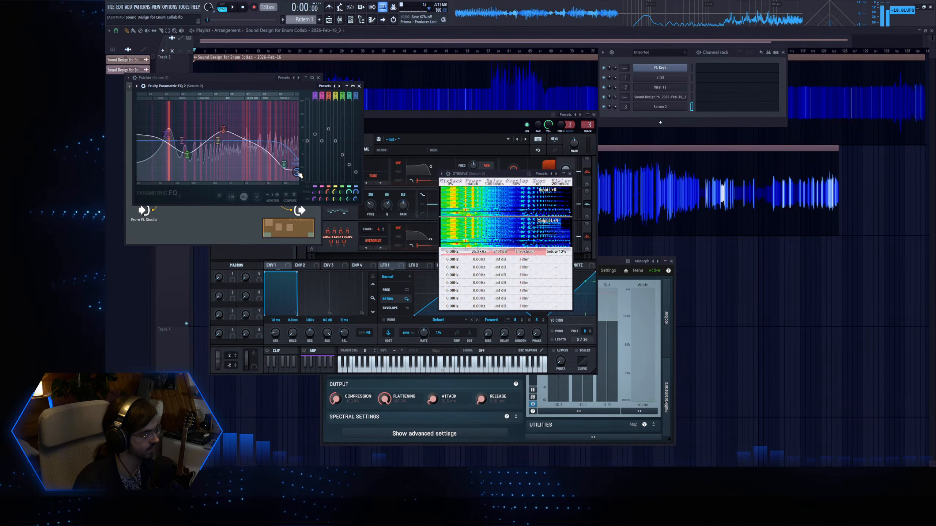
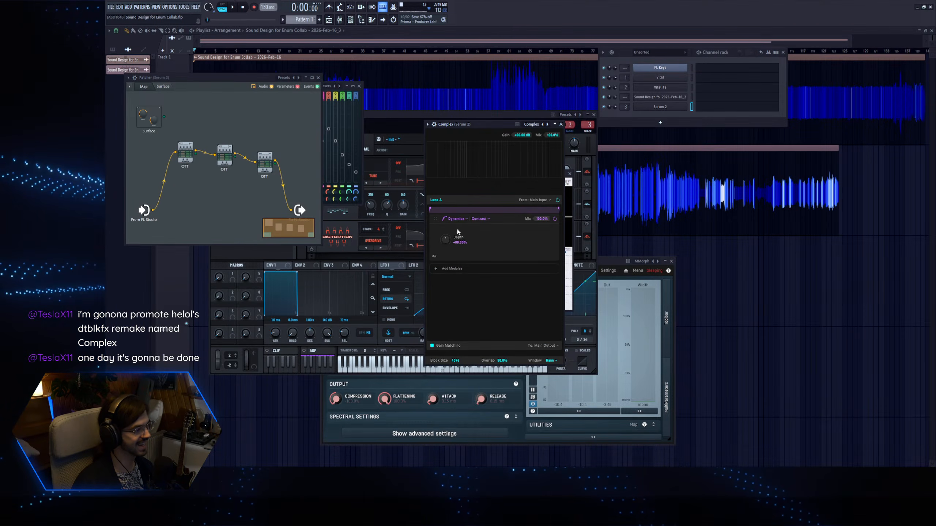
Try different Contrast depths in Complex's Dynamics module and place the DtBlkFx window beside it.
{"action": "left_click_drag", "start_coordinate": [447, 241], "coordinate": [452, 243]}
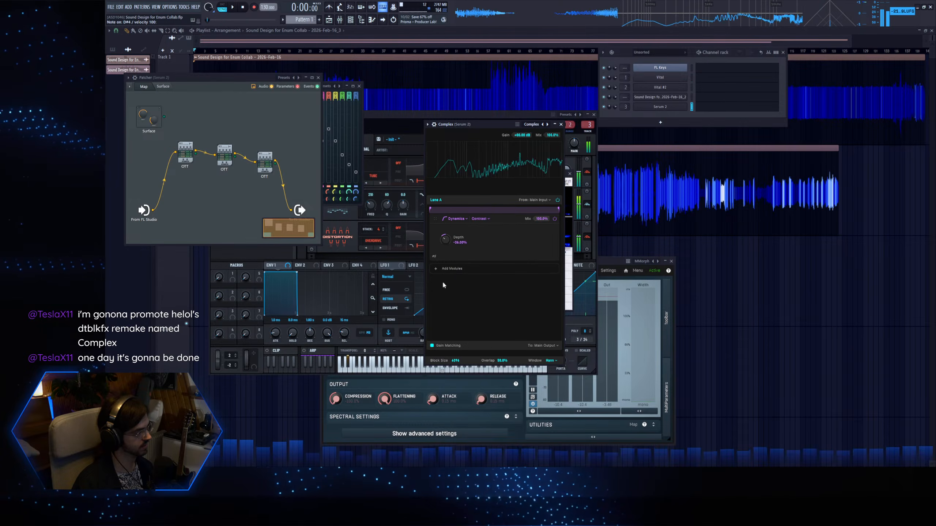
{"action": "left_click_drag", "start_coordinate": [449, 242], "coordinate": [443, 299]}
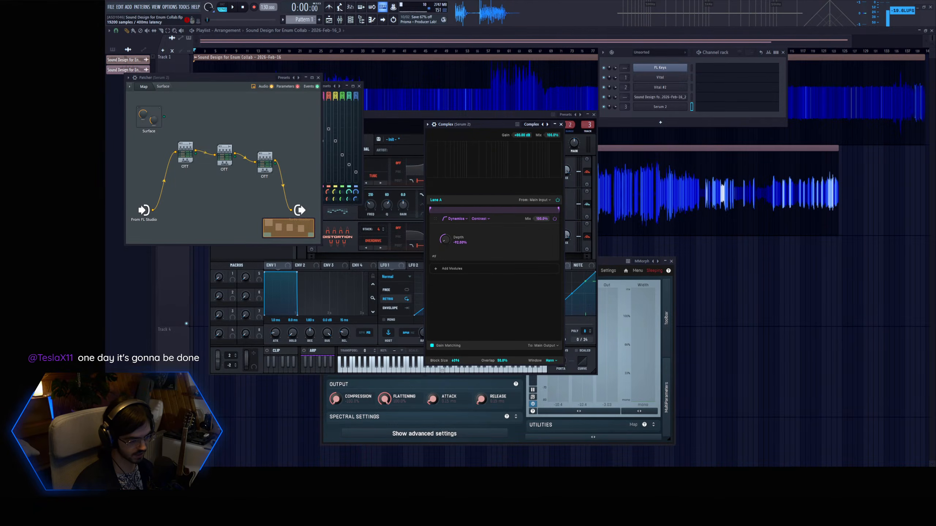
{"action": "left_click_drag", "start_coordinate": [488, 172], "coordinate": [626, 127]}
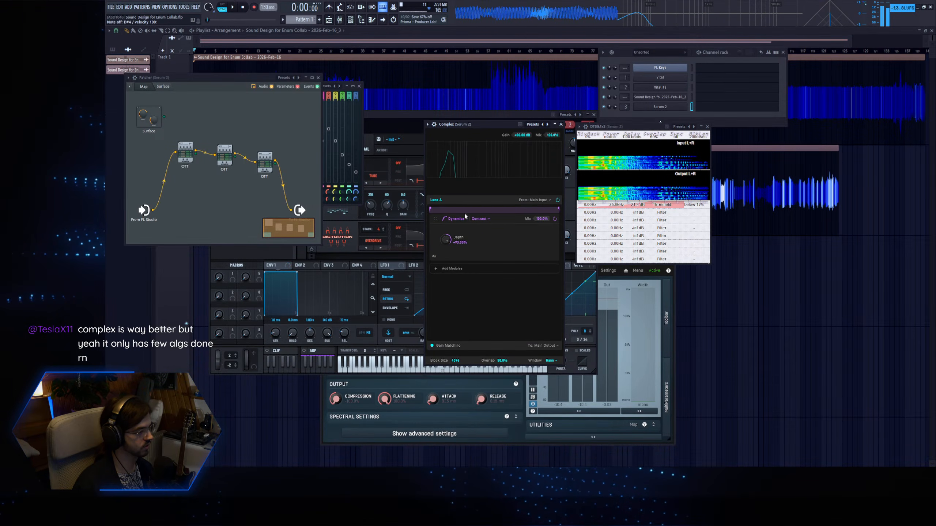
{"action": "key", "text": "d"}
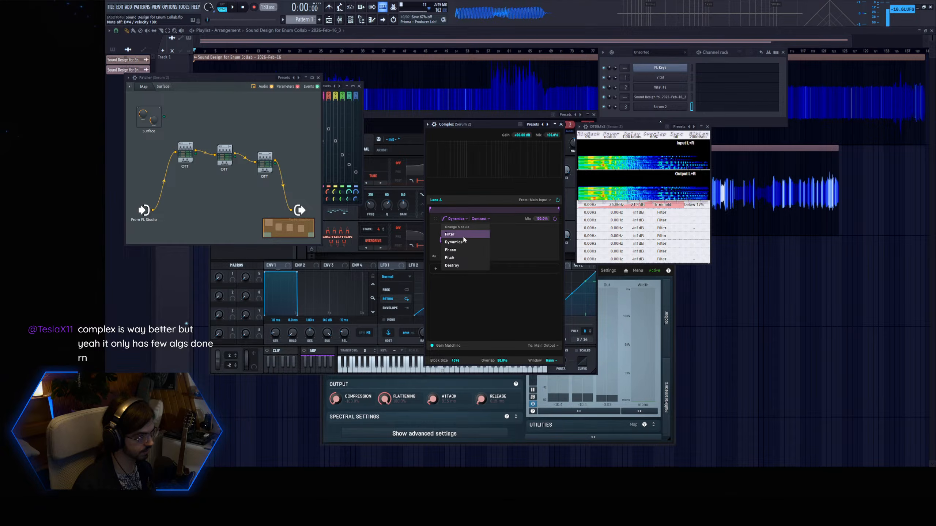
Try Complex's Phase module in Shift mode, raising its interval and offset.
{"action": "left_click", "coordinate": [461, 249]}
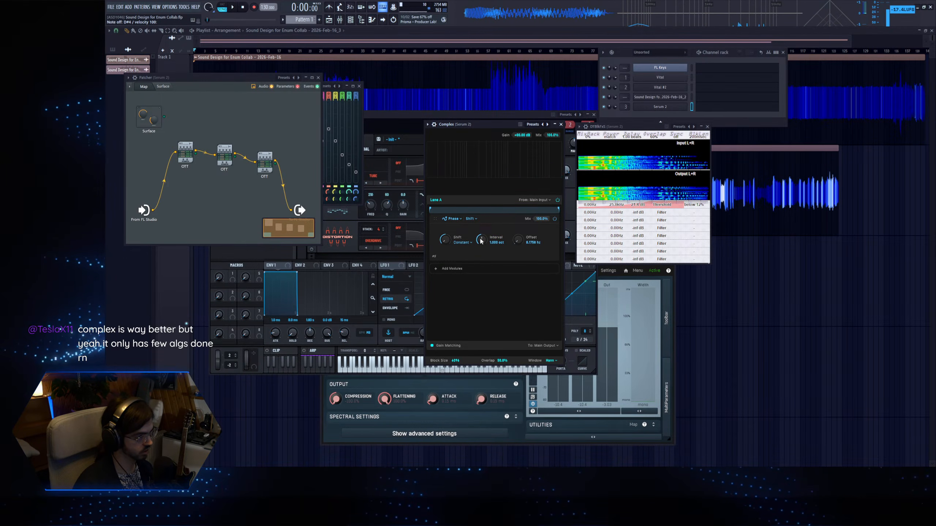
{"action": "left_click_drag", "start_coordinate": [445, 243], "coordinate": [448, 229]}
{"action": "left_click_drag", "start_coordinate": [518, 241], "coordinate": [525, 199]}
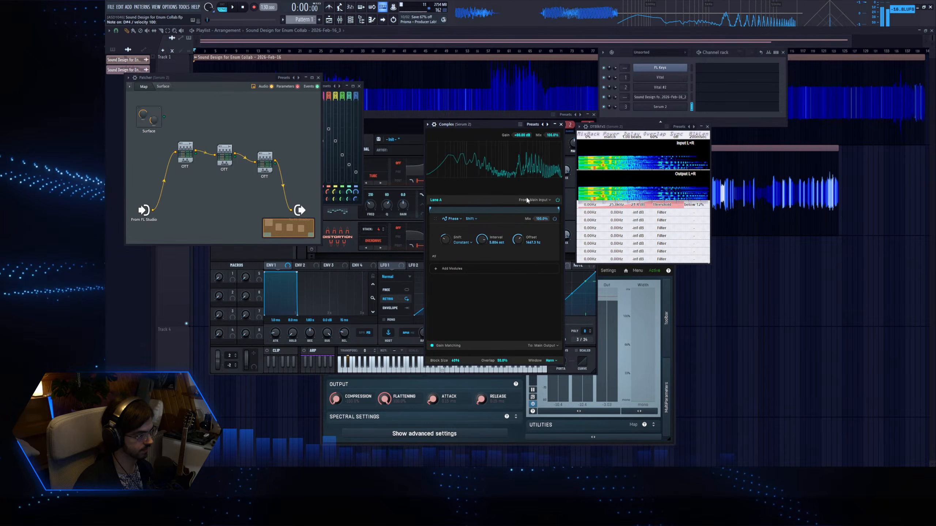
Change Complex's module to Pitch, try an upward Resample shift, switch to the frequency-shift mode and sweep its amount.
{"action": "left_click", "coordinate": [455, 220]}
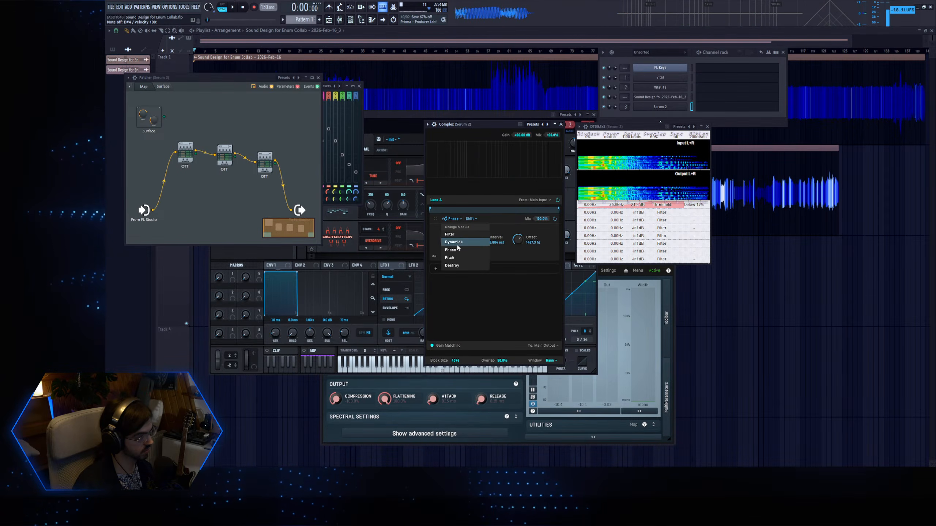
{"action": "key", "text": "d"}
{"action": "left_click_drag", "start_coordinate": [445, 240], "coordinate": [463, 220]}
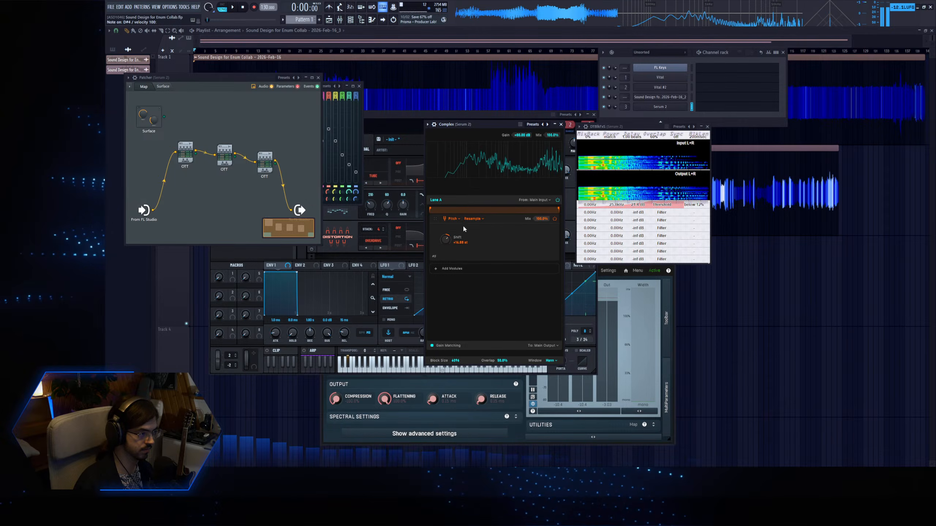
{"action": "left_click", "coordinate": [474, 219]}
{"action": "left_click", "coordinate": [461, 238]}
{"action": "mouse_move", "coordinate": [454, 244]}
{"action": "left_mouse_down"}
{"action": "mouse_move", "coordinate": [460, 218]}
{"action": "mouse_move", "coordinate": [440, 243]}
{"action": "mouse_move", "coordinate": [453, 233]}
{"action": "mouse_move", "coordinate": [455, 245]}
{"action": "left_mouse_up"}
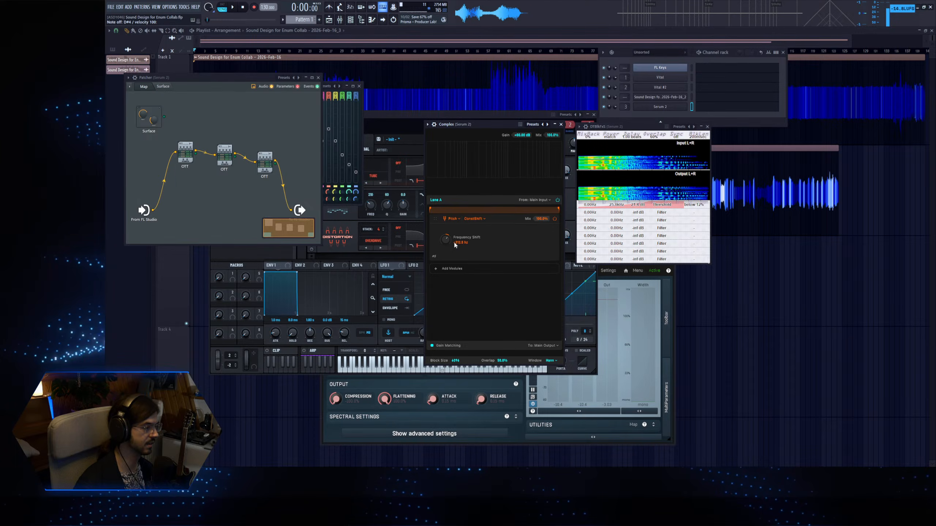
{"action": "key", "text": "d"}
{"action": "left_click_drag", "start_coordinate": [446, 240], "coordinate": [460, 230]}
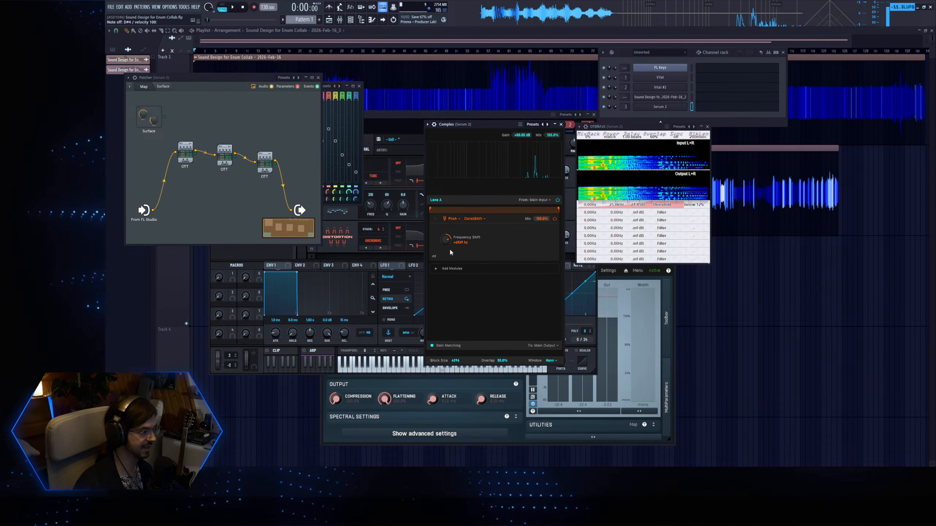
Set Complex's block size to 8192 and try the Destroy module on the played note.
{"action": "key", "text": "d"}
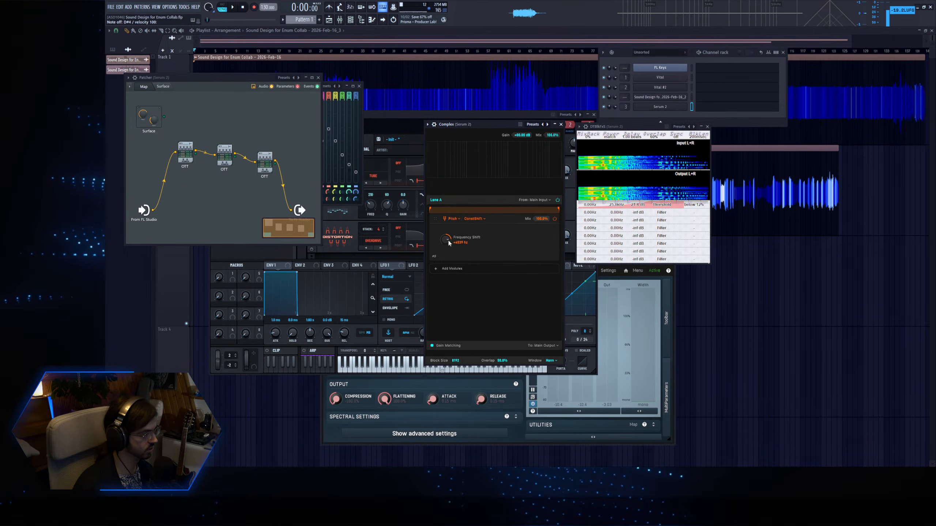
{"action": "key", "text": "d"}
{"action": "mouse_move", "coordinate": [447, 240]}
{"action": "left_mouse_down"}
{"action": "mouse_move", "coordinate": [459, 257]}
{"action": "mouse_move", "coordinate": [449, 274]}
{"action": "mouse_move", "coordinate": [454, 242]}
{"action": "left_mouse_up"}
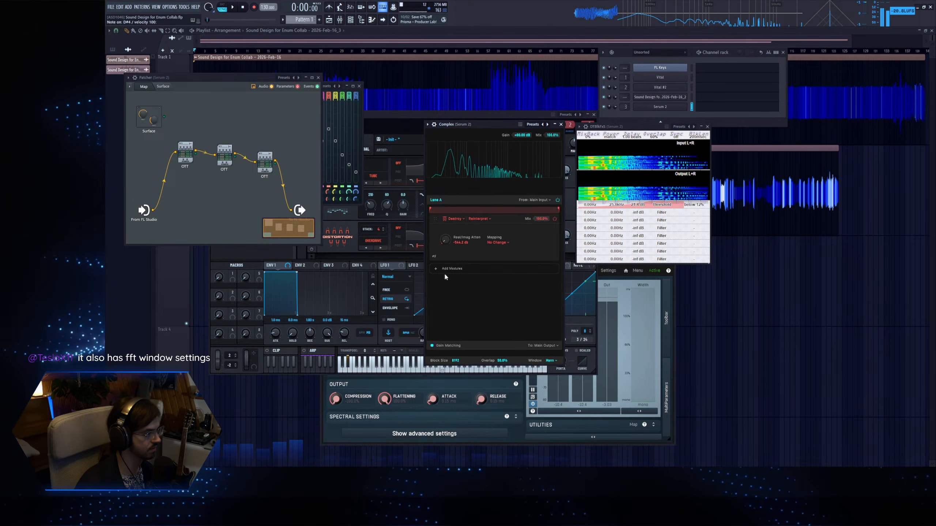
Return Complex's module to Pitch frequency shifting and reset the Frequency Shift to 0 Hz.
{"action": "left_click", "coordinate": [454, 219]}
{"action": "left_click", "coordinate": [456, 257]}
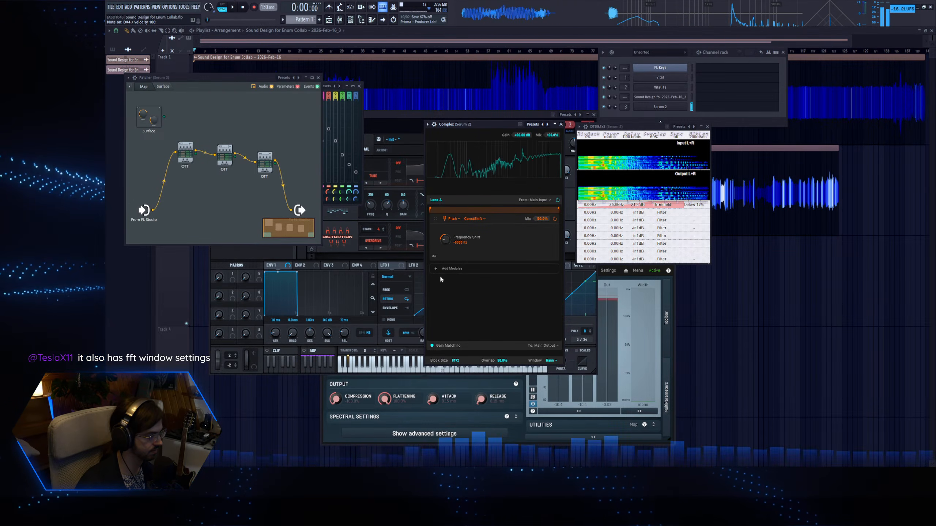
{"action": "double_click", "coordinate": [443, 242]}
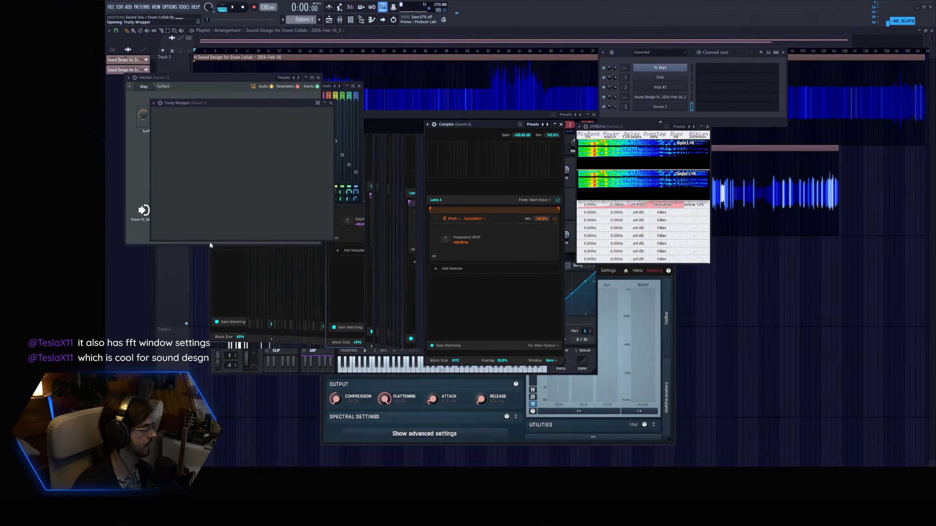
Add Distortion and Equalizer to the main rack of Serum 2 FX, placing the Equalizer before the Distortion.
{"action": "left_click_drag", "start_coordinate": [224, 102], "coordinate": [306, 155]}
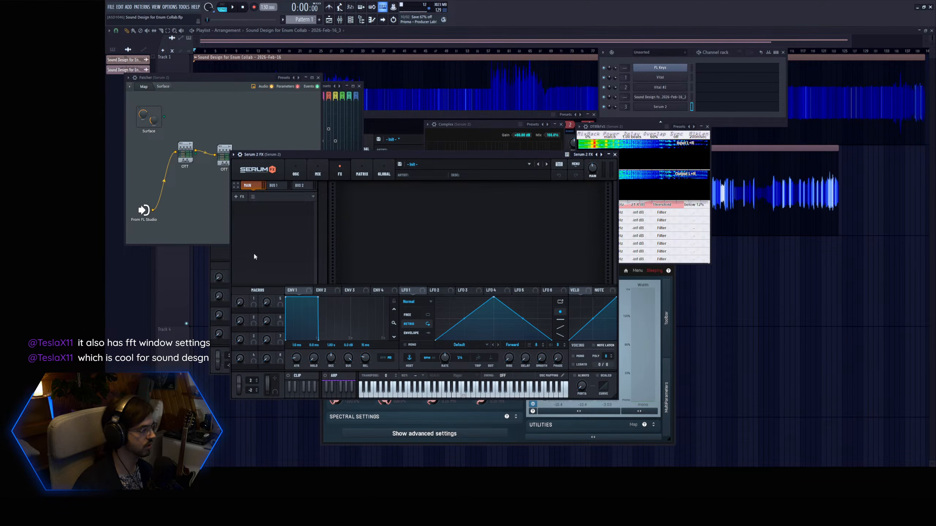
{"action": "left_click", "coordinate": [255, 240]}
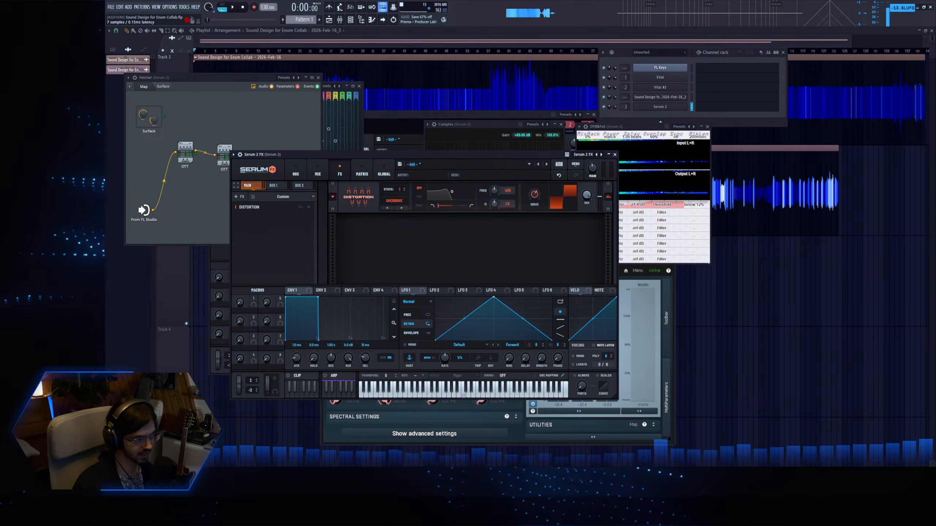
{"action": "left_click", "coordinate": [239, 197]}
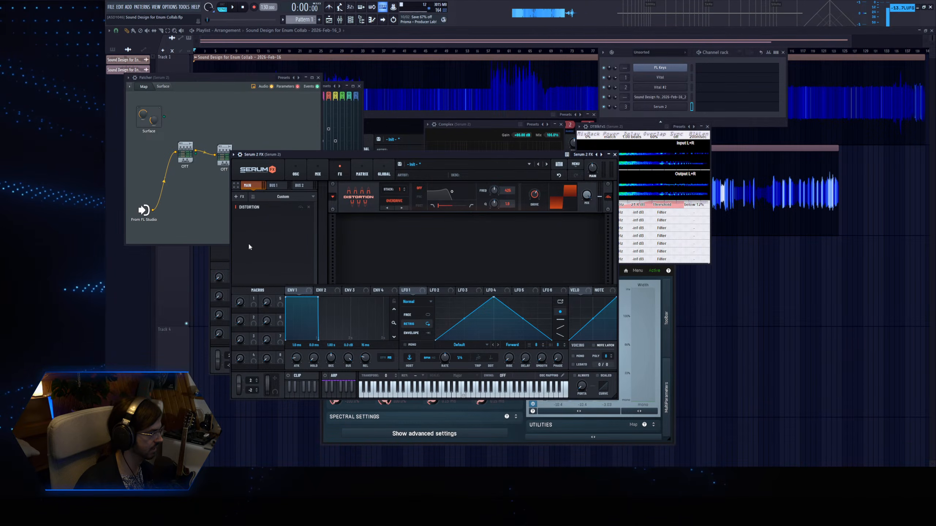
{"action": "left_click", "coordinate": [256, 237]}
{"action": "left_click_drag", "start_coordinate": [300, 208], "coordinate": [300, 217]}
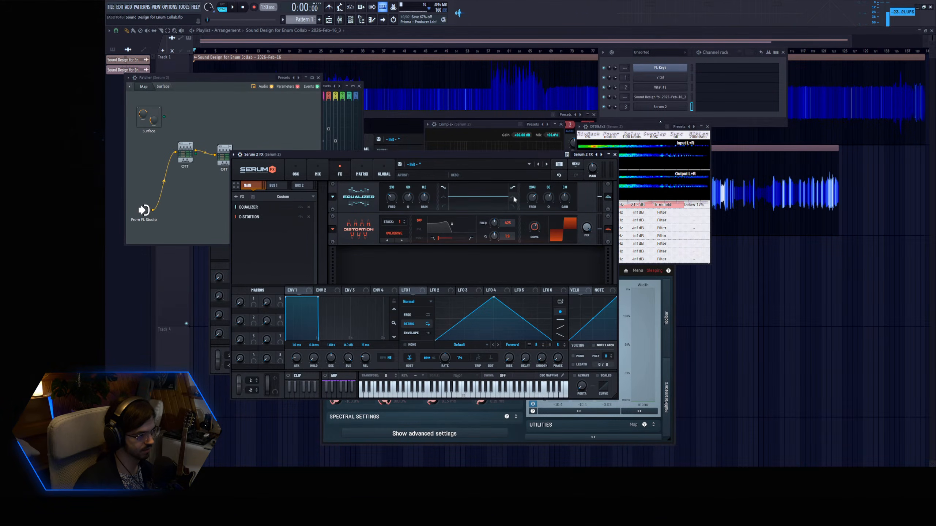
Cut the Equalizer's high band by 24 dB, lower its frequency, and adjust the Overdrive distortion's stack.
{"action": "left_click_drag", "start_coordinate": [549, 198], "coordinate": [532, 214]}
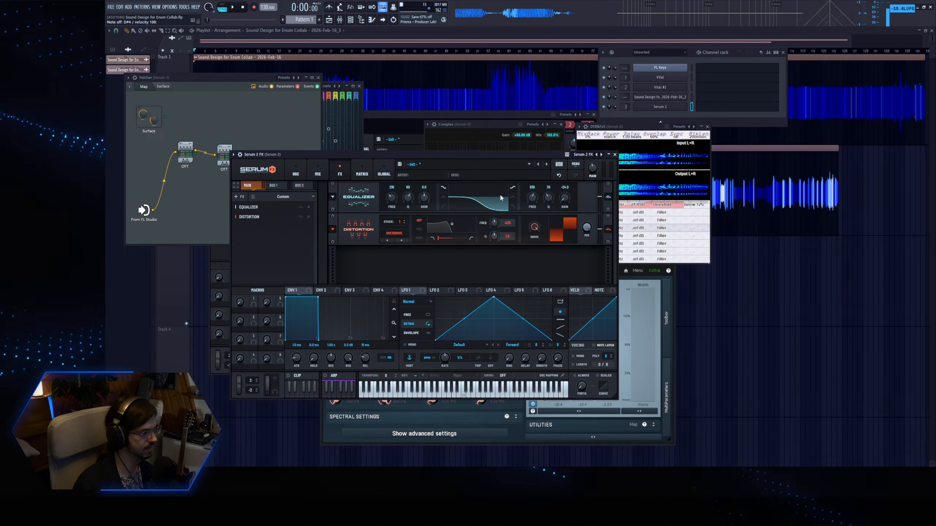
{"action": "mouse_move", "coordinate": [532, 199]}
{"action": "left_mouse_down"}
{"action": "mouse_move", "coordinate": [531, 209]}
{"action": "mouse_move", "coordinate": [534, 199]}
{"action": "left_mouse_up"}
{"action": "mouse_move", "coordinate": [402, 222]}
{"action": "left_mouse_down"}
{"action": "mouse_move", "coordinate": [412, 208]}
{"action": "mouse_move", "coordinate": [402, 232]}
{"action": "left_mouse_up"}
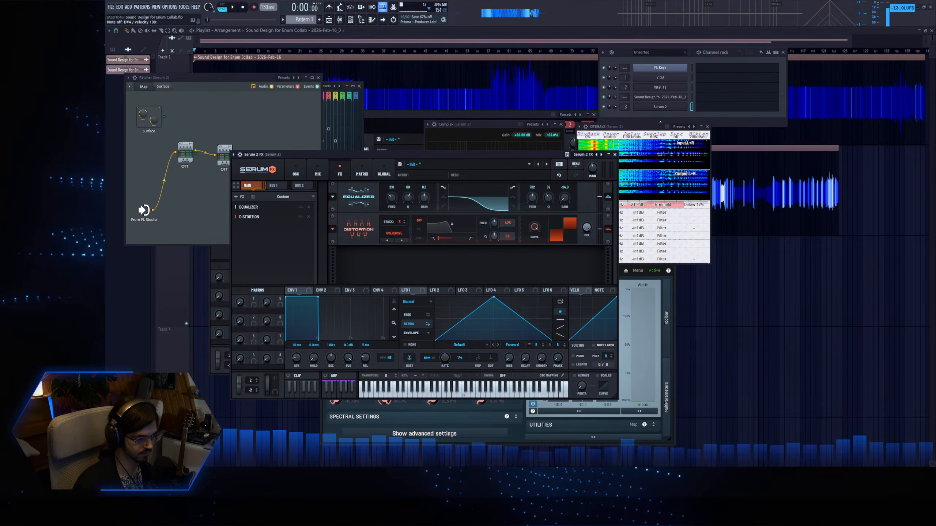
Bring Complex forward and sweep its Frequency Shift between negative and positive values.
{"action": "left_click", "coordinate": [561, 124]}
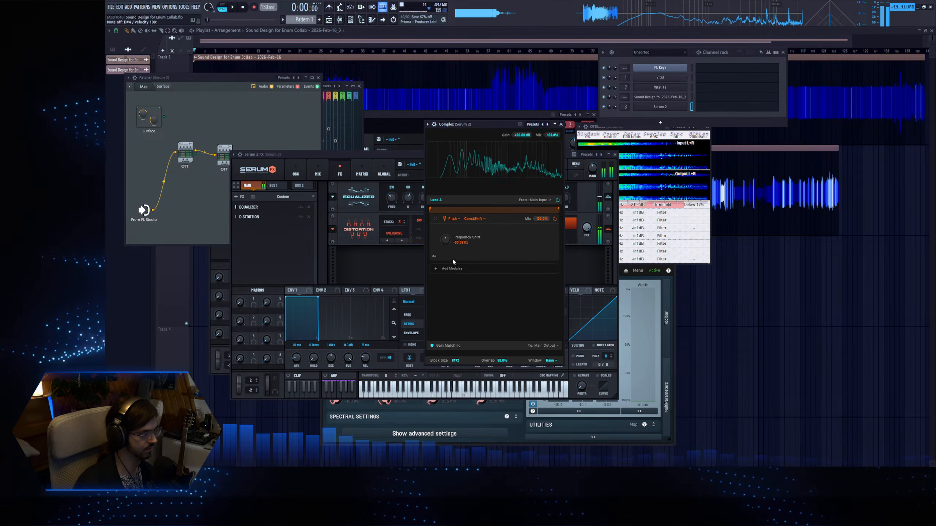
{"action": "mouse_move", "coordinate": [449, 241]}
{"action": "left_mouse_down"}
{"action": "mouse_move", "coordinate": [446, 234]}
{"action": "mouse_move", "coordinate": [447, 257]}
{"action": "mouse_move", "coordinate": [453, 232]}
{"action": "mouse_move", "coordinate": [446, 265]}
{"action": "mouse_move", "coordinate": [450, 233]}
{"action": "mouse_move", "coordinate": [452, 254]}
{"action": "mouse_move", "coordinate": [453, 244]}
{"action": "left_mouse_up"}
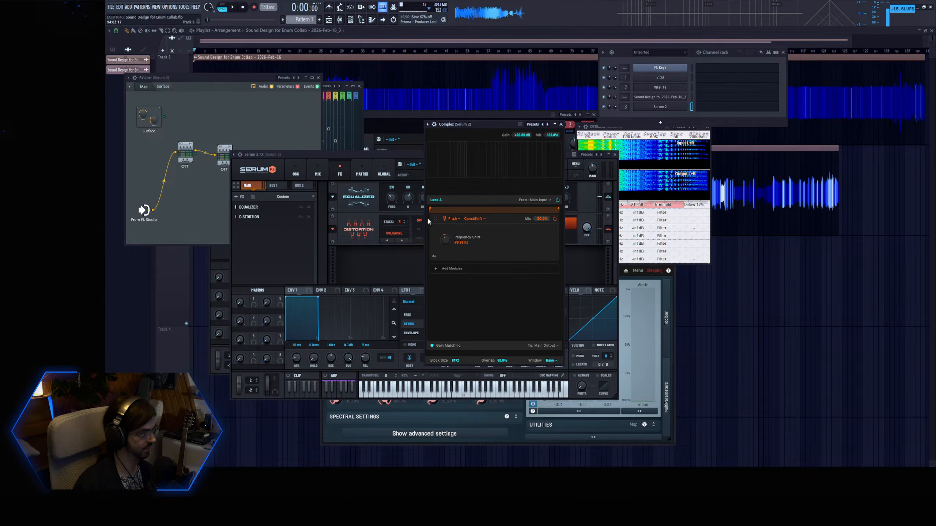
{"action": "mouse_move", "coordinate": [447, 240]}
{"action": "left_mouse_down"}
{"action": "mouse_move", "coordinate": [440, 252]}
{"action": "mouse_move", "coordinate": [452, 229]}
{"action": "left_mouse_up"}
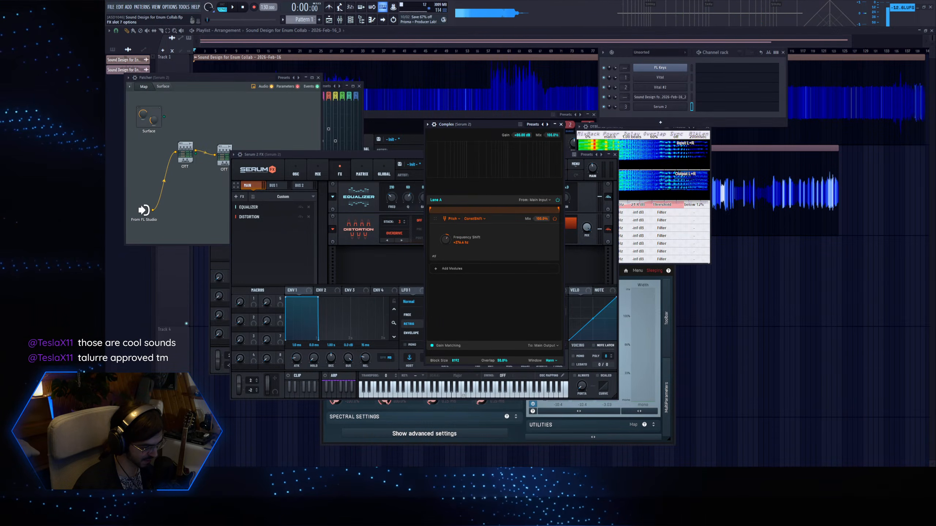
Load soothe2, raise its low-cut band far up the spectrum, and set depth to 5.0 and selectivity to 0.
{"action": "left_click", "coordinate": [247, 178]}
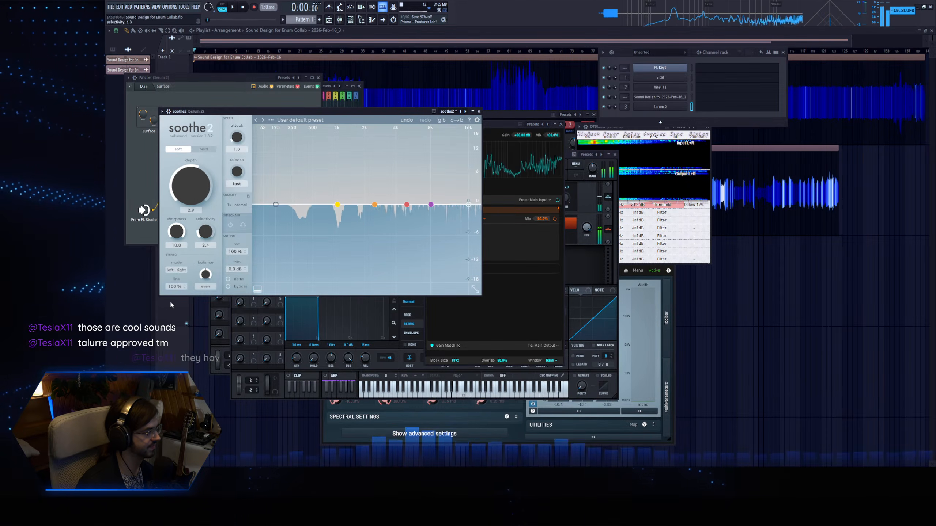
{"action": "left_click_drag", "start_coordinate": [277, 205], "coordinate": [439, 221]}
{"action": "left_click_drag", "start_coordinate": [188, 194], "coordinate": [190, 180]}
Audition a note through soothe2 while varying Complex's Frequency Shift.
{"action": "left_click", "coordinate": [507, 123]}
{"action": "key", "text": "z"}
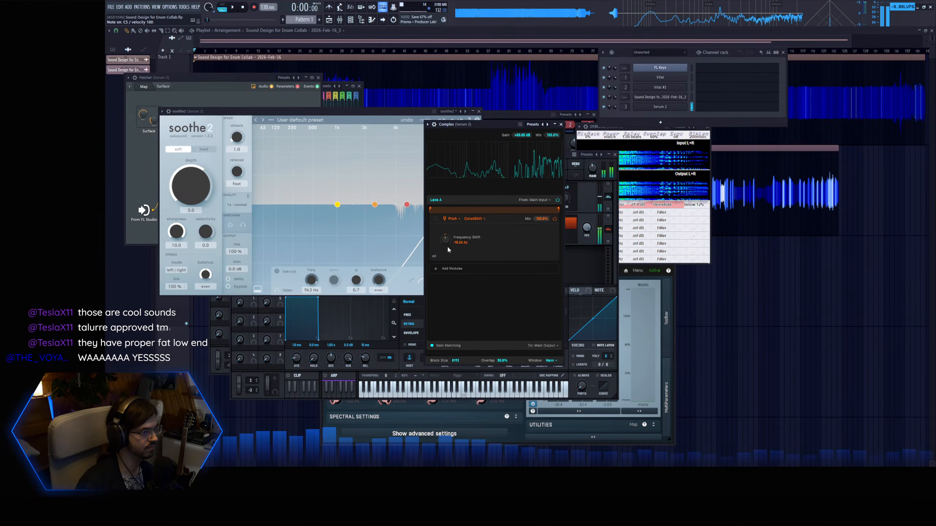
{"action": "mouse_move", "coordinate": [448, 243]}
{"action": "left_mouse_down"}
{"action": "mouse_move", "coordinate": [439, 258]}
{"action": "mouse_move", "coordinate": [446, 248]}
{"action": "left_mouse_up"}
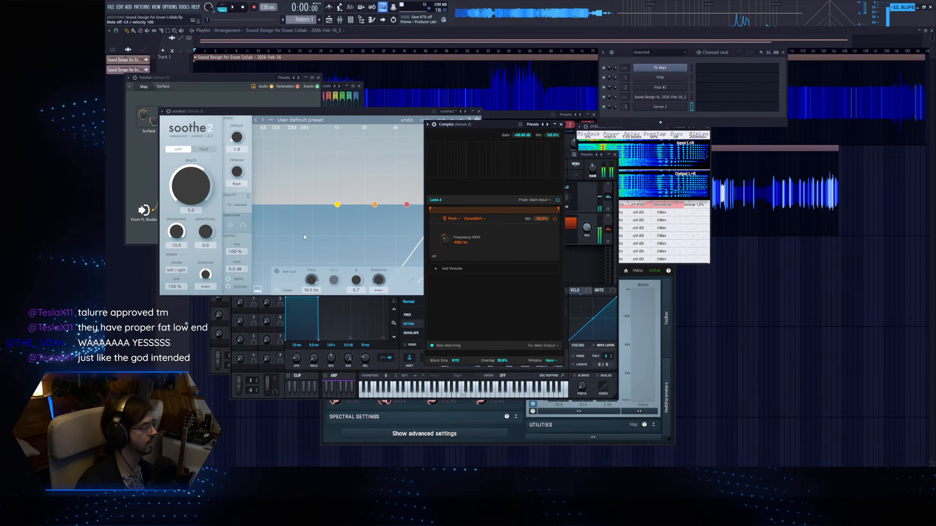
Reopen the Serum 2 instrument, move its window aside, show its oscillators, and tweak oscillator A.
{"action": "left_click", "coordinate": [672, 106]}
{"action": "left_click", "coordinate": [672, 106]}
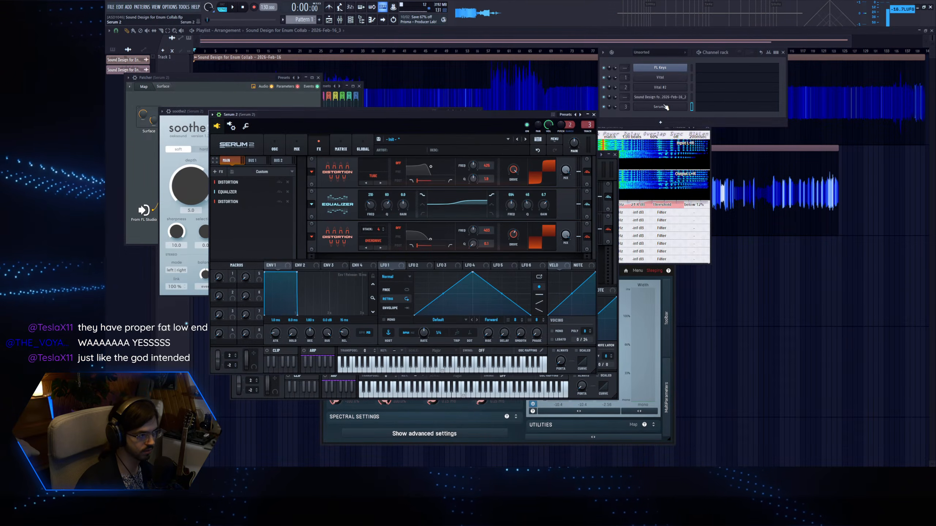
{"action": "left_click_drag", "start_coordinate": [335, 119], "coordinate": [397, 132]}
{"action": "left_click", "coordinate": [336, 163]}
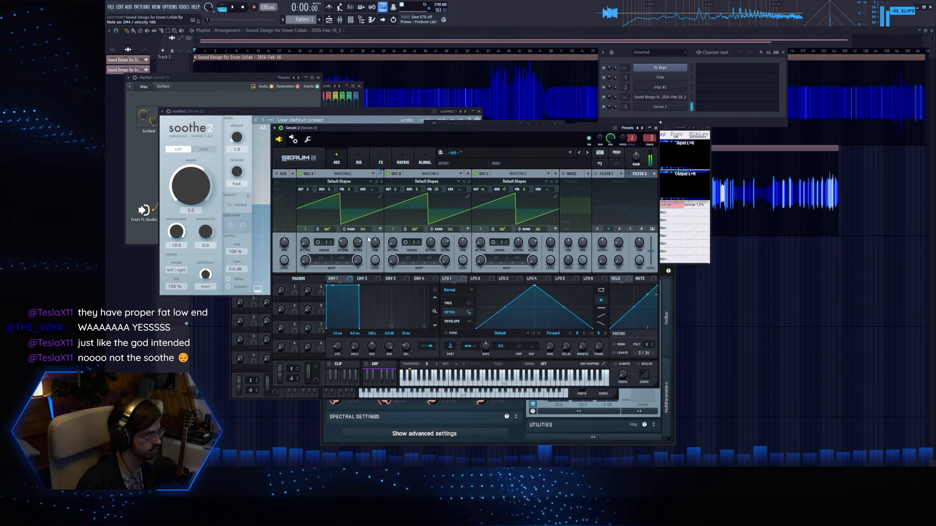
{"action": "left_click_drag", "start_coordinate": [375, 243], "coordinate": [374, 247]}
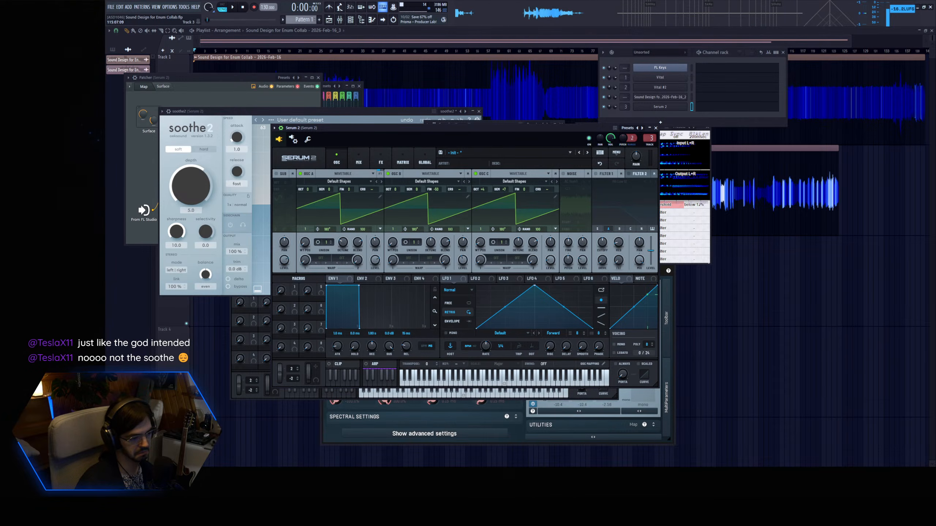
Put Serum 2 FX out of view and move the soothe2 window next to Complex.
{"action": "left_click", "coordinate": [254, 370]}
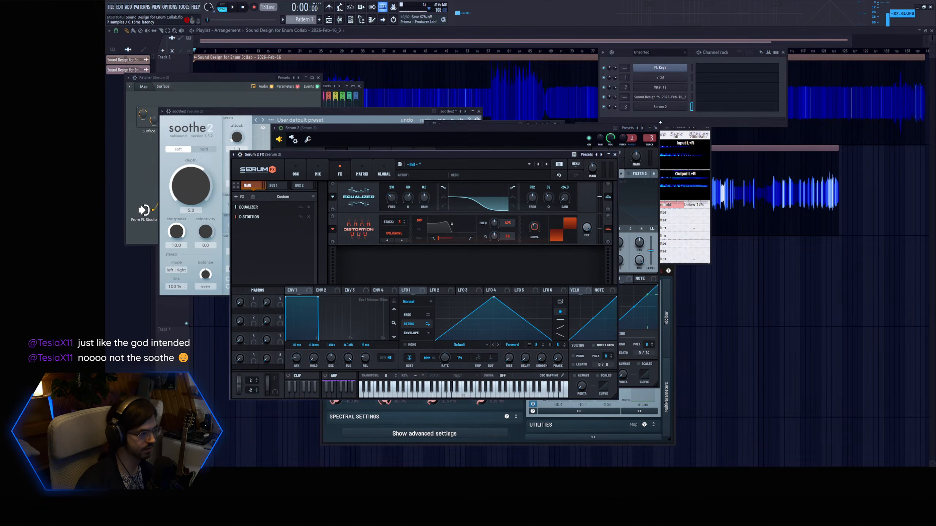
{"action": "left_click", "coordinate": [368, 111]}
{"action": "left_click_drag", "start_coordinate": [392, 111], "coordinate": [484, 119]}
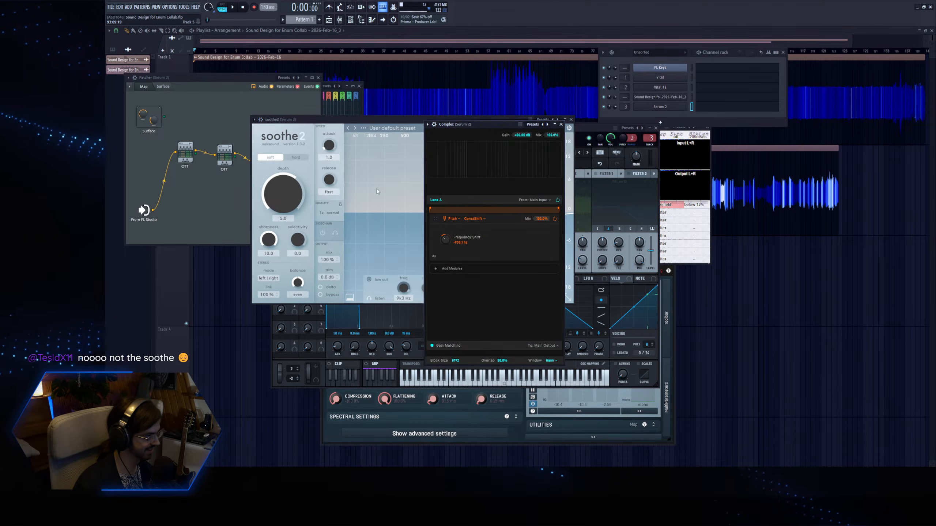
Bypass soothe2 and sweep Complex's Frequency Shift, settling on a small negative shift.
{"action": "left_click_drag", "start_coordinate": [447, 240], "coordinate": [463, 224]}
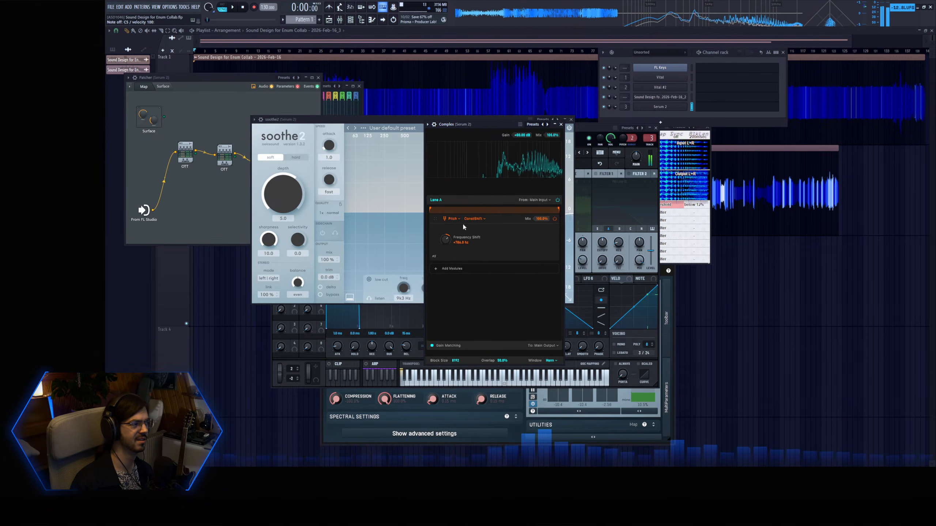
{"action": "left_click", "coordinate": [321, 294]}
{"action": "left_click", "coordinate": [513, 334]}
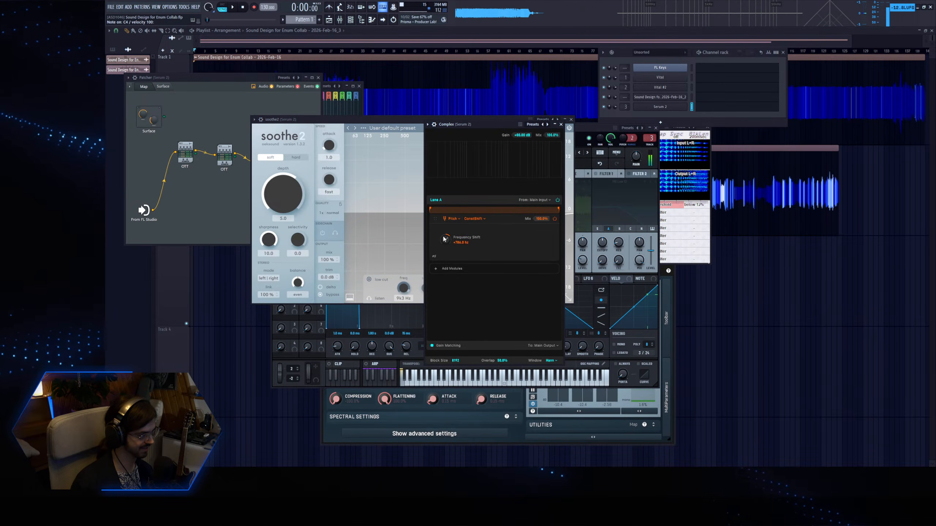
{"action": "left_click_drag", "start_coordinate": [453, 236], "coordinate": [462, 257]}
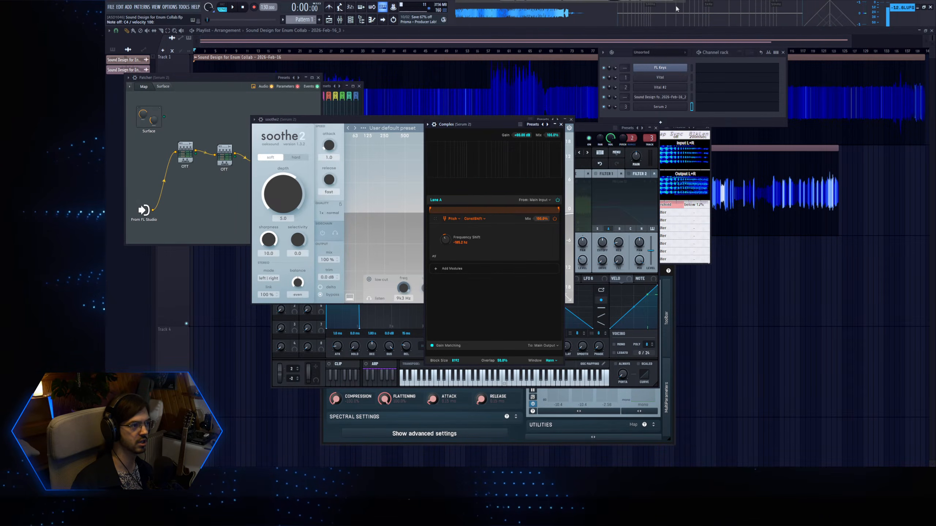
{"action": "mouse_move", "coordinate": [447, 240]}
{"action": "left_mouse_down"}
{"action": "mouse_move", "coordinate": [459, 200]}
{"action": "mouse_move", "coordinate": [450, 269]}
{"action": "mouse_move", "coordinate": [467, 218]}
{"action": "mouse_move", "coordinate": [456, 217]}
{"action": "mouse_move", "coordinate": [446, 256]}
{"action": "mouse_move", "coordinate": [459, 227]}
{"action": "mouse_move", "coordinate": [461, 240]}
{"action": "left_mouse_up"}
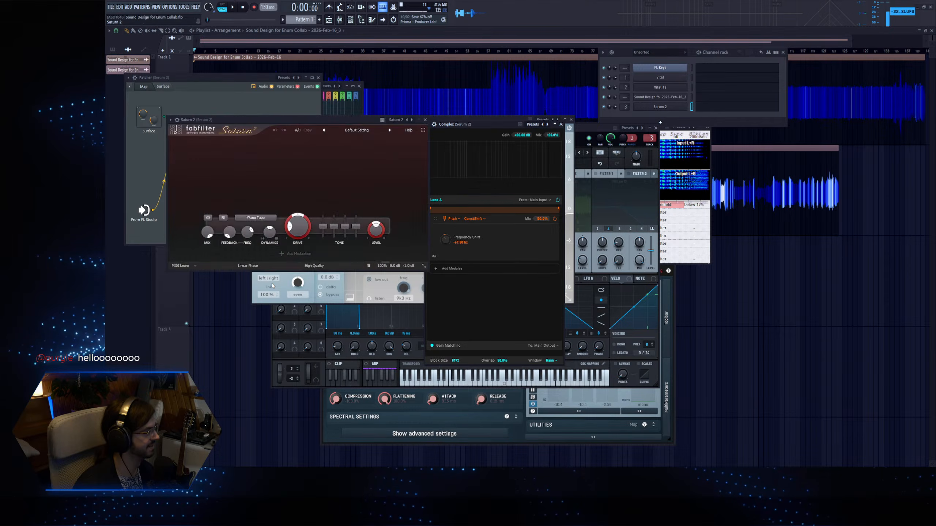
Swap Saturn 2 for a DtBlkFx instance, move its window next to Complex, and set its first effect's value to below 27%.
{"action": "mouse_move", "coordinate": [451, 242]}
{"action": "left_mouse_down"}
{"action": "mouse_move", "coordinate": [452, 206]}
{"action": "mouse_move", "coordinate": [452, 235]}
{"action": "left_mouse_up"}
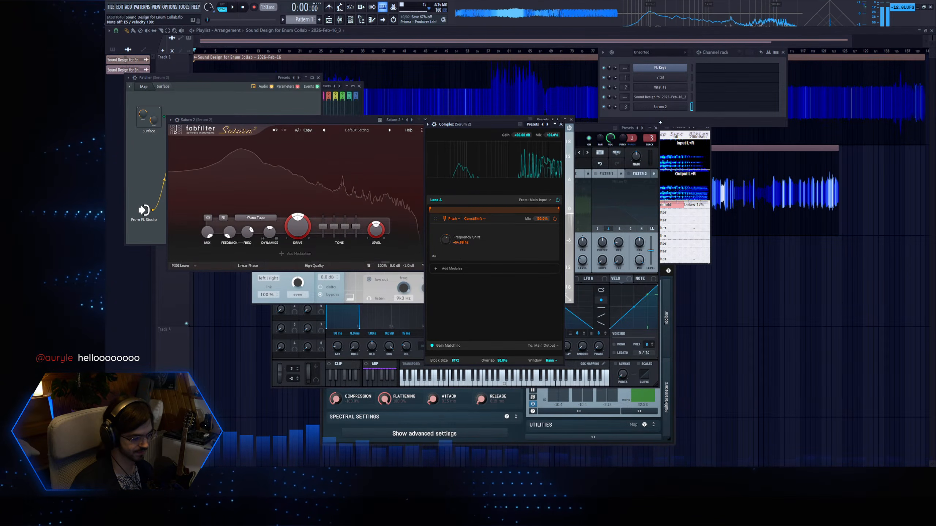
{"action": "key", "text": "ctrl+z"}
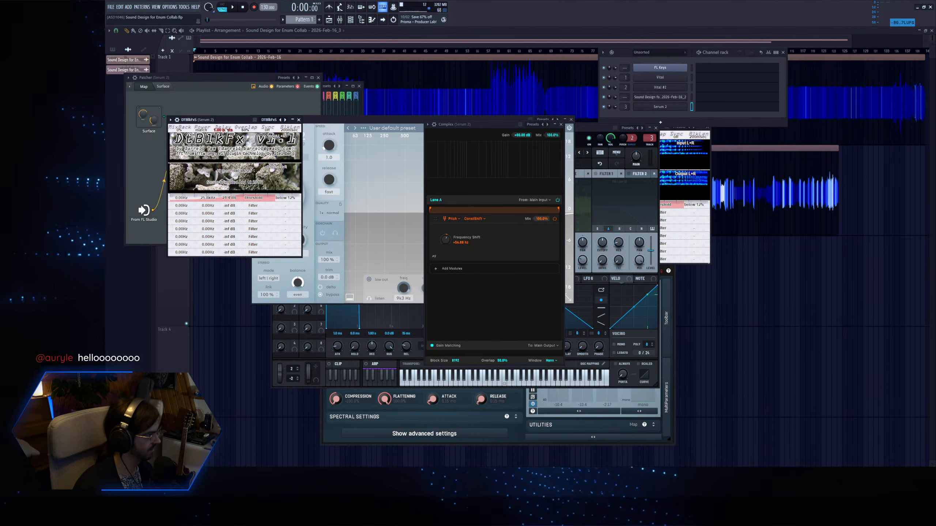
{"action": "left_click_drag", "start_coordinate": [326, 159], "coordinate": [540, 238]}
{"action": "key", "text": "c"}
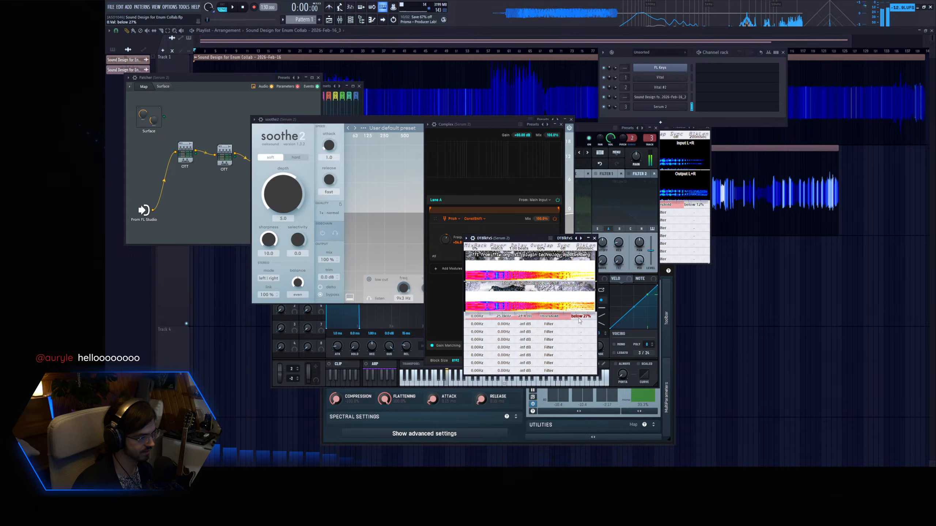
Sweep Complex's Frequency Shift through DtBlkFx while playing notes, with Complex's Block Size set to 4096.
{"action": "left_click", "coordinate": [452, 249]}
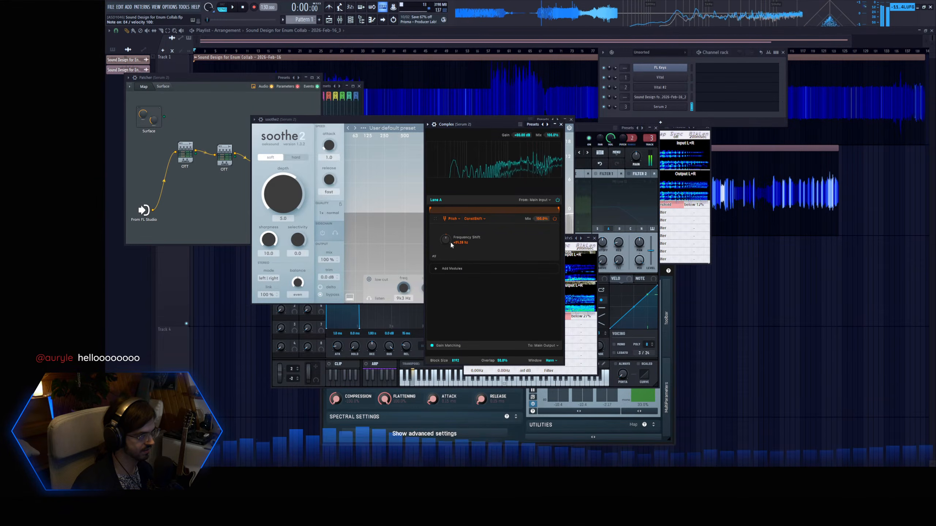
{"action": "mouse_move", "coordinate": [451, 248]}
{"action": "left_mouse_down"}
{"action": "mouse_move", "coordinate": [452, 237]}
{"action": "mouse_move", "coordinate": [440, 265]}
{"action": "left_mouse_up"}
{"action": "left_click_drag", "start_coordinate": [454, 359], "coordinate": [452, 360]}
{"action": "left_click_drag", "start_coordinate": [449, 244], "coordinate": [453, 245]}
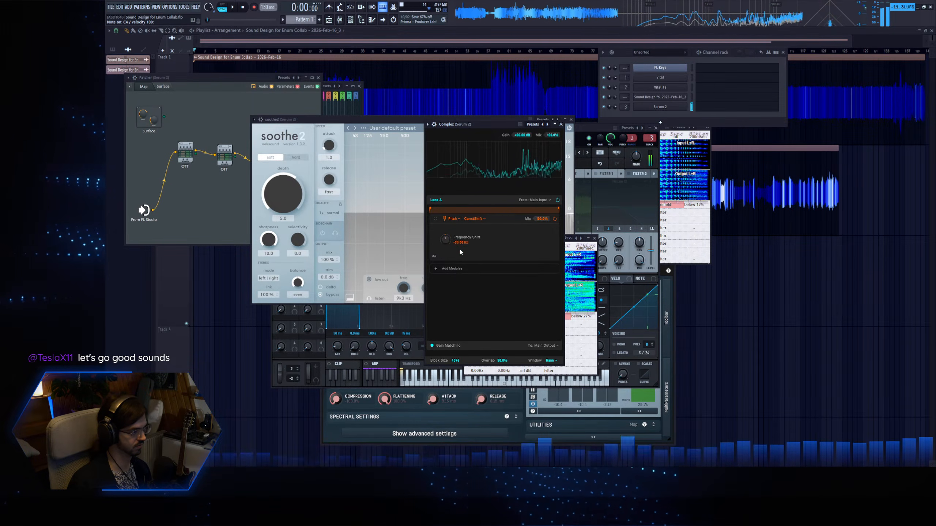
Close the DtBlkFx window and vary Complex's Frequency Shift while raising its Block Size to 8192 and 16384.
{"action": "left_click", "coordinate": [594, 238]}
{"action": "mouse_move", "coordinate": [447, 238]}
{"action": "left_mouse_down"}
{"action": "mouse_move", "coordinate": [453, 255]}
{"action": "mouse_move", "coordinate": [459, 225]}
{"action": "mouse_move", "coordinate": [456, 260]}
{"action": "mouse_move", "coordinate": [460, 236]}
{"action": "left_mouse_up"}
{"action": "left_click_drag", "start_coordinate": [455, 274], "coordinate": [459, 232]}
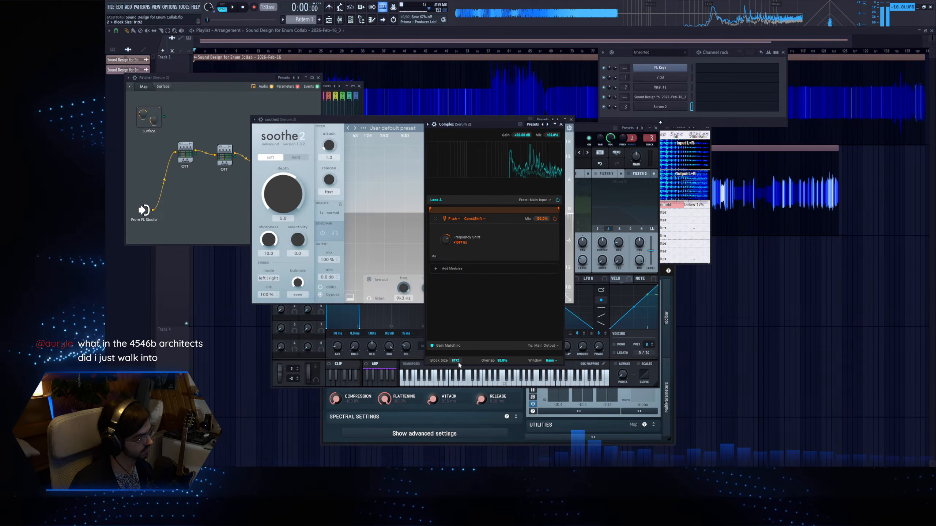
{"action": "mouse_move", "coordinate": [449, 247]}
{"action": "left_mouse_down"}
{"action": "mouse_move", "coordinate": [455, 240]}
{"action": "mouse_move", "coordinate": [444, 272]}
{"action": "mouse_move", "coordinate": [450, 246]}
{"action": "mouse_move", "coordinate": [450, 257]}
{"action": "left_mouse_up"}
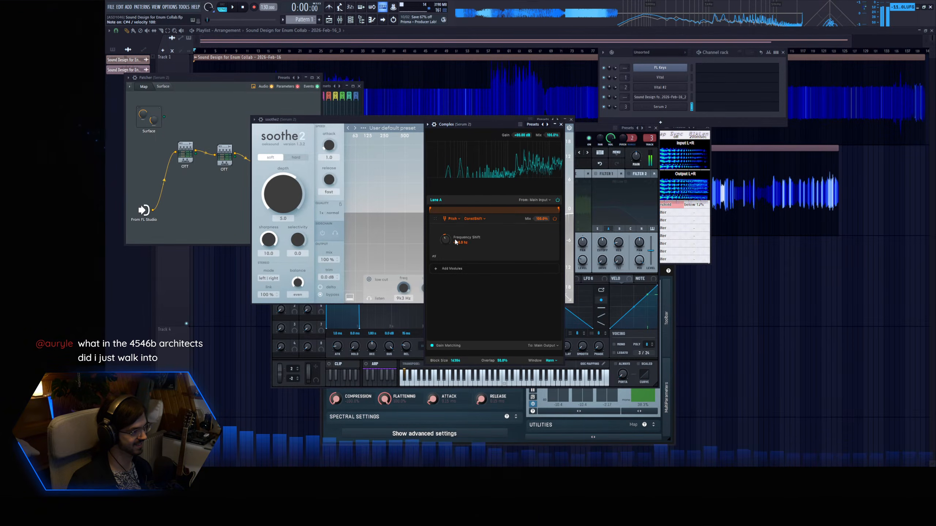
{"action": "mouse_move", "coordinate": [453, 248]}
{"action": "left_mouse_down"}
{"action": "mouse_move", "coordinate": [447, 242]}
{"action": "mouse_move", "coordinate": [447, 263]}
{"action": "mouse_move", "coordinate": [453, 233]}
{"action": "left_mouse_up"}
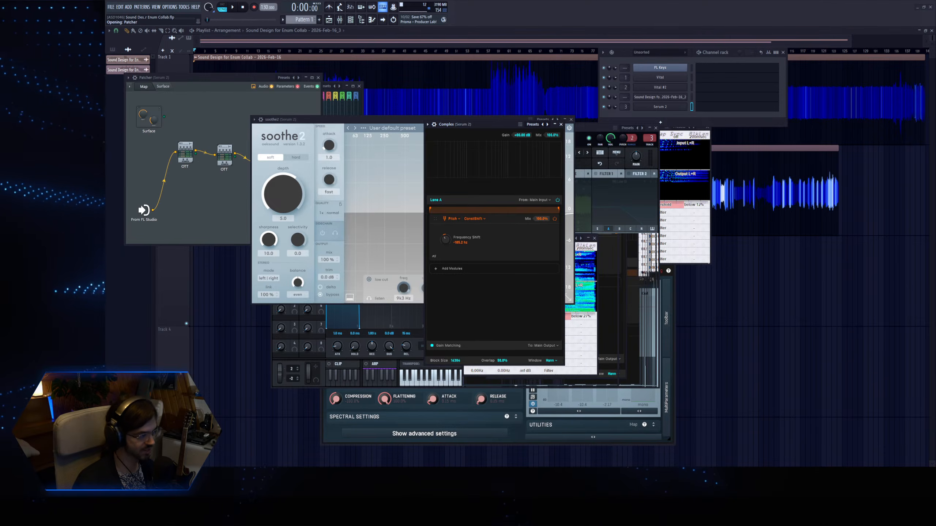
Sweep Complex's Frequency Shift around small values and bring up an OTT with its output gain at 7.5 dB.
{"action": "left_click", "coordinate": [445, 254]}
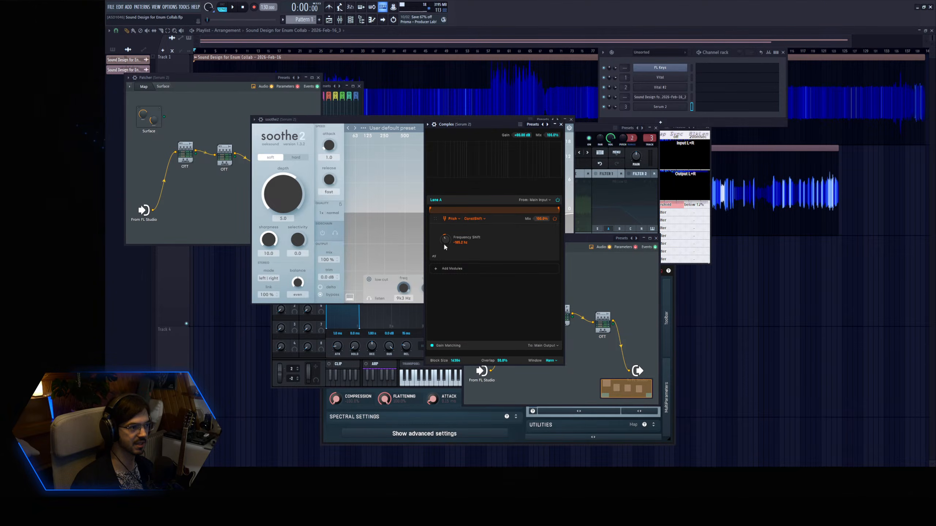
{"action": "mouse_move", "coordinate": [446, 246]}
{"action": "left_mouse_down"}
{"action": "mouse_move", "coordinate": [445, 256]}
{"action": "mouse_move", "coordinate": [451, 233]}
{"action": "mouse_move", "coordinate": [443, 252]}
{"action": "left_mouse_up"}
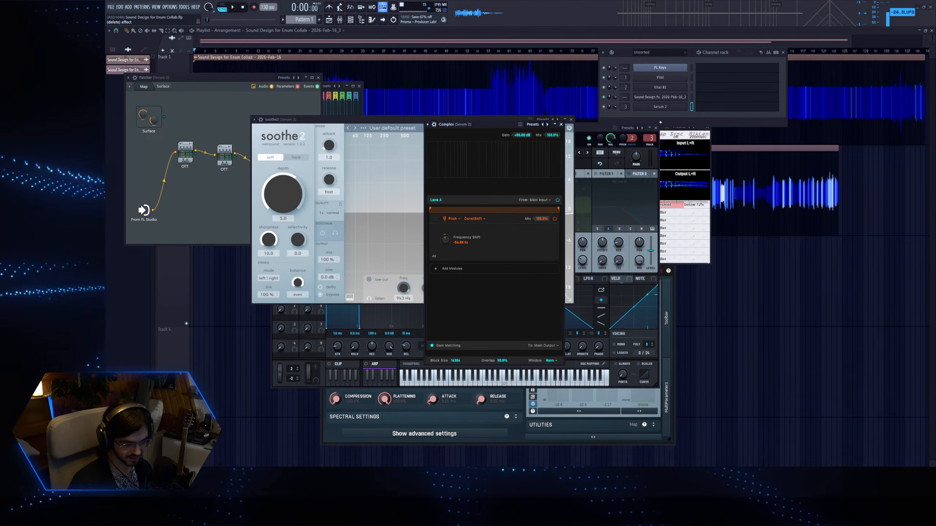
{"action": "left_click", "coordinate": [439, 301]}
{"action": "mouse_move", "coordinate": [447, 240]}
{"action": "left_mouse_down"}
{"action": "mouse_move", "coordinate": [454, 227]}
{"action": "mouse_move", "coordinate": [449, 249]}
{"action": "mouse_move", "coordinate": [453, 225]}
{"action": "mouse_move", "coordinate": [450, 241]}
{"action": "left_mouse_up"}
{"action": "left_click", "coordinate": [481, 375]}
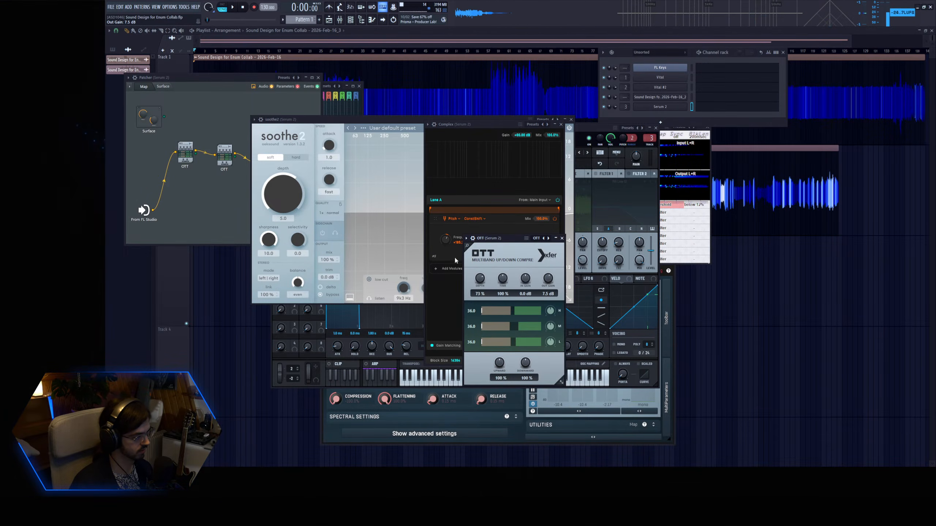
Play repeated notes through OTT while sweeping Complex's Frequency Shift between large negative and positive values.
{"action": "left_click_drag", "start_coordinate": [446, 239], "coordinate": [429, 277]}
{"action": "key", "text": "z"}
{"action": "key", "text": "z"}
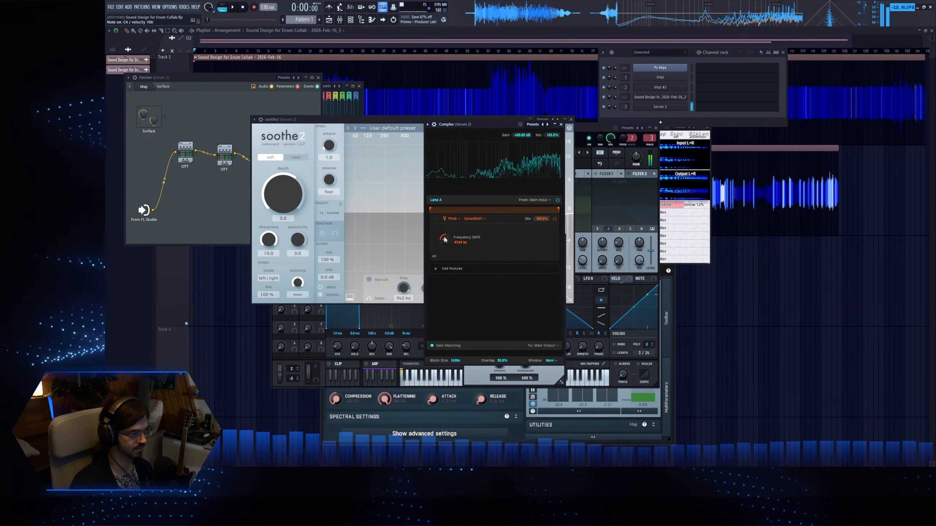
{"action": "left_click_drag", "start_coordinate": [449, 240], "coordinate": [443, 269]}
{"action": "key", "text": "z"}
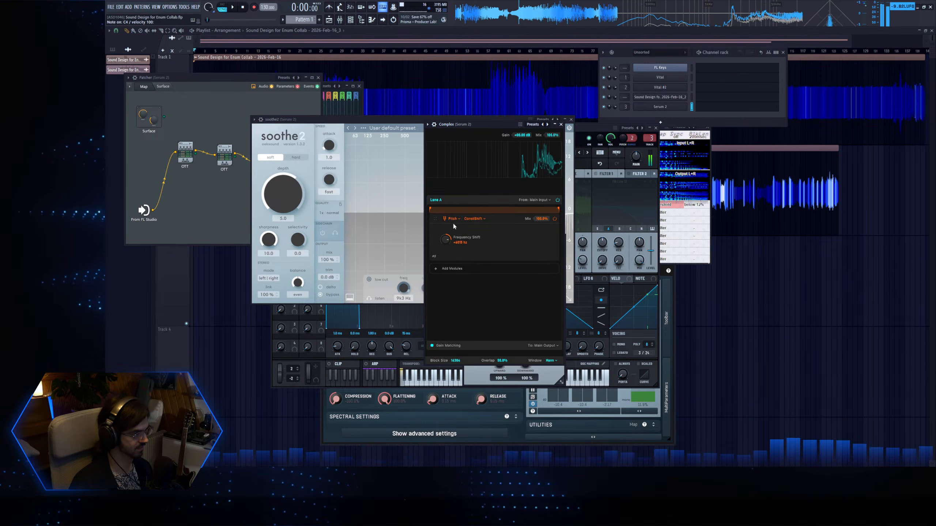
Try Complex's Block Size at 4096 and 2048, returning to 4096, while sweeping Frequency Shift on played notes.
{"action": "left_click_drag", "start_coordinate": [455, 360], "coordinate": [457, 365]}
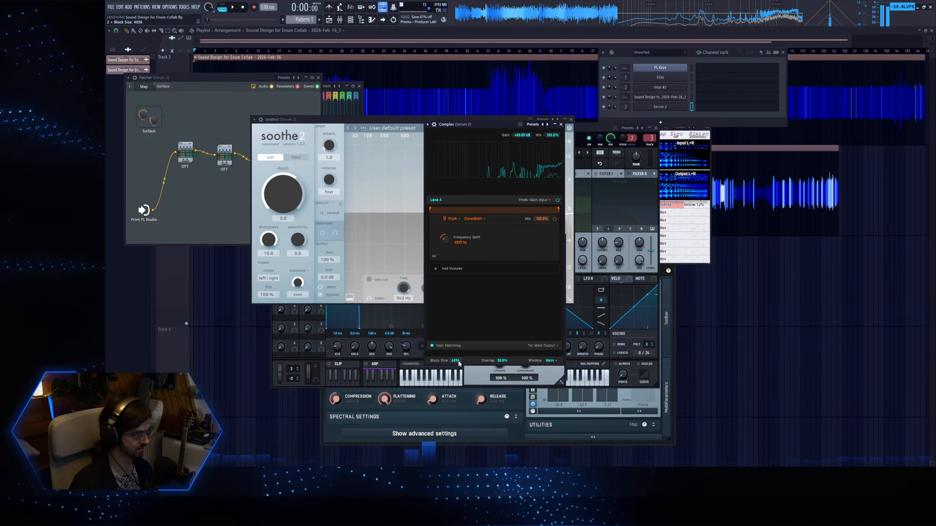
{"action": "key", "text": "z"}
{"action": "left_click_drag", "start_coordinate": [445, 241], "coordinate": [453, 214]}
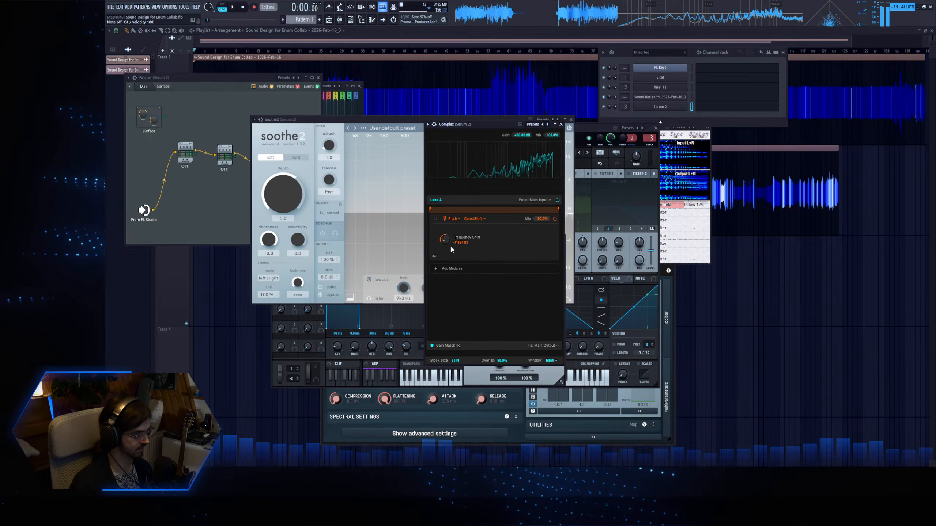
{"action": "left_click_drag", "start_coordinate": [451, 247], "coordinate": [451, 197]}
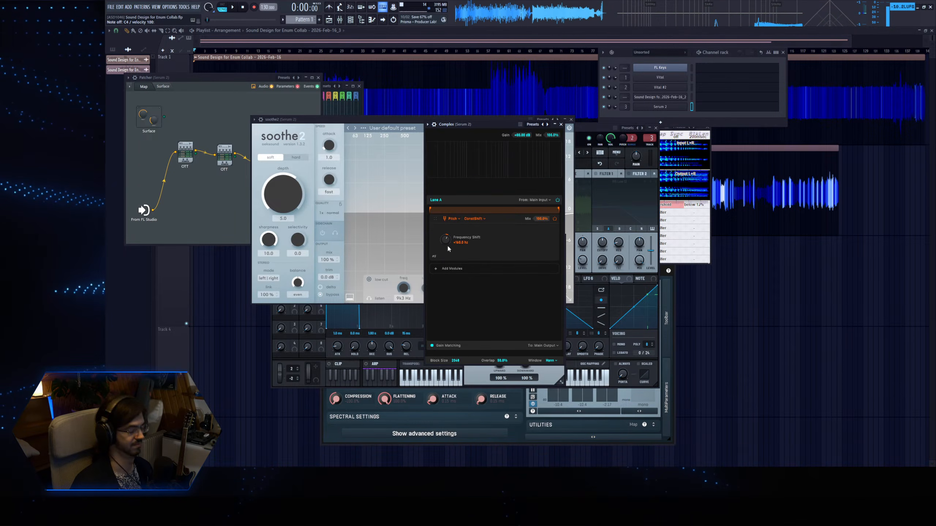
{"action": "left_click_drag", "start_coordinate": [448, 246], "coordinate": [447, 244]}
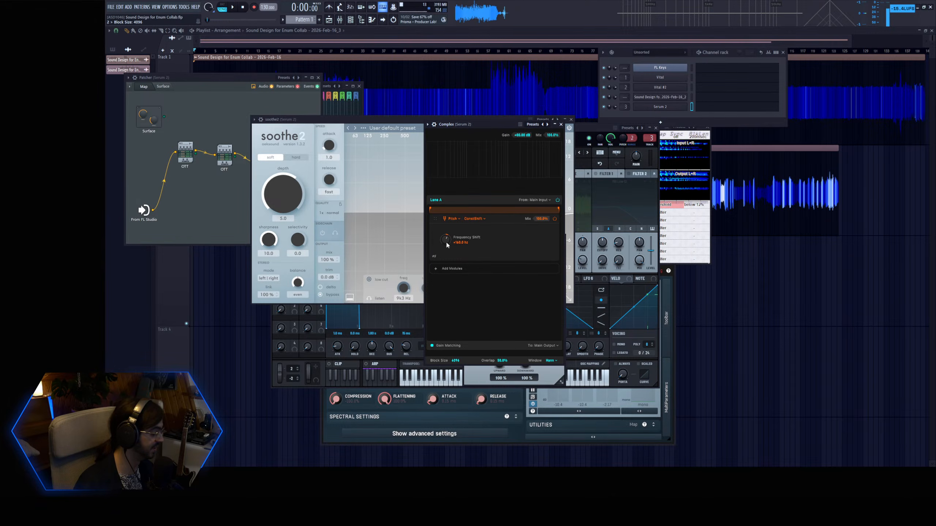
{"action": "left_click_drag", "start_coordinate": [446, 243], "coordinate": [457, 223]}
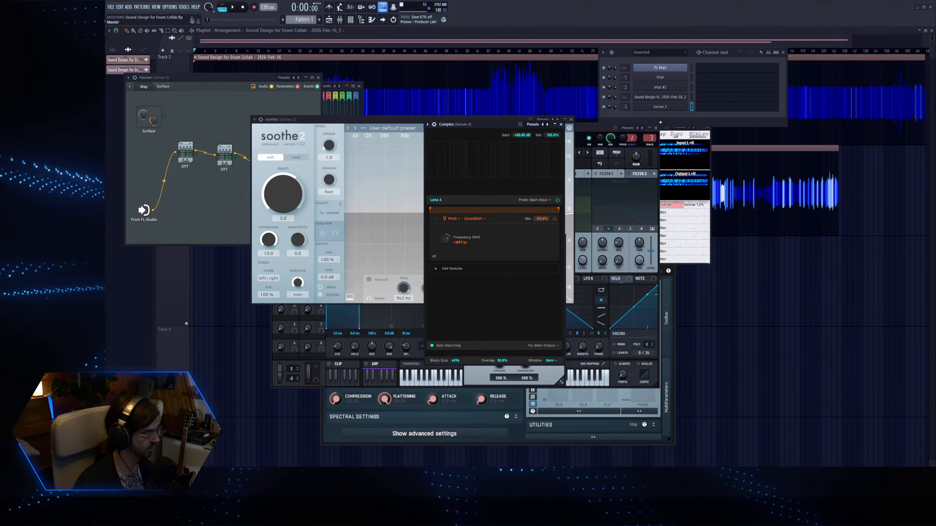
Start a new recording in the Master's Edison and play notes while sweeping Complex's Frequency Shift.
{"action": "key", "text": "ctrl+e"}
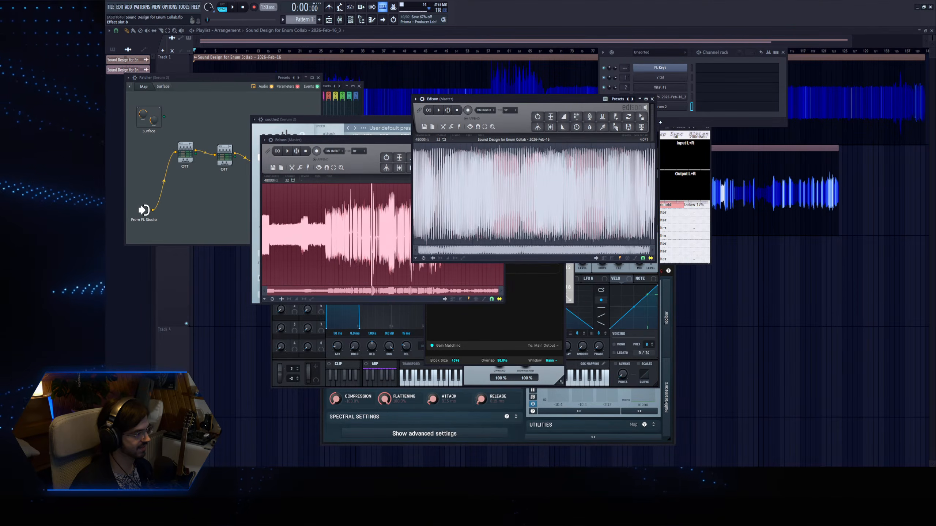
{"action": "left_click", "coordinate": [320, 152]}
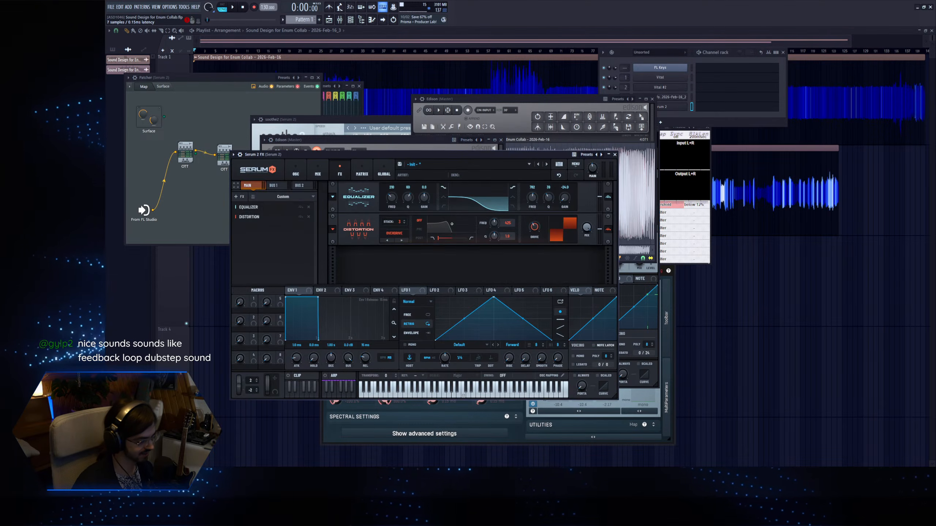
{"action": "double_click", "coordinate": [451, 244]}
{"action": "mouse_move", "coordinate": [452, 242]}
{"action": "left_mouse_down"}
{"action": "mouse_move", "coordinate": [451, 229]}
{"action": "mouse_move", "coordinate": [446, 254]}
{"action": "mouse_move", "coordinate": [456, 216]}
{"action": "mouse_move", "coordinate": [439, 270]}
{"action": "mouse_move", "coordinate": [443, 257]}
{"action": "left_mouse_up"}
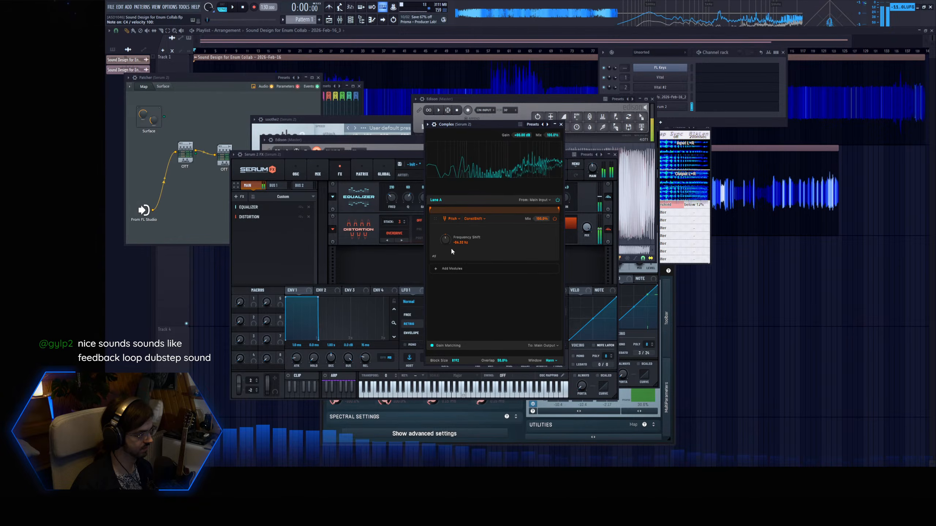
{"action": "mouse_move", "coordinate": [456, 233]}
{"action": "left_mouse_down"}
{"action": "mouse_move", "coordinate": [450, 246]}
{"action": "mouse_move", "coordinate": [449, 223]}
{"action": "mouse_move", "coordinate": [442, 260]}
{"action": "mouse_move", "coordinate": [449, 220]}
{"action": "mouse_move", "coordinate": [436, 270]}
{"action": "mouse_move", "coordinate": [453, 244]}
{"action": "mouse_move", "coordinate": [447, 236]}
{"action": "mouse_move", "coordinate": [436, 275]}
{"action": "mouse_move", "coordinate": [450, 226]}
{"action": "mouse_move", "coordinate": [446, 246]}
{"action": "mouse_move", "coordinate": [455, 223]}
{"action": "mouse_move", "coordinate": [459, 230]}
{"action": "left_mouse_up"}
Set Complex's Block Size to 16384 and keep recording notes while varying Frequency Shift around zero.
{"action": "left_click_drag", "start_coordinate": [459, 361], "coordinate": [459, 350]}
{"action": "double_click", "coordinate": [446, 240]}
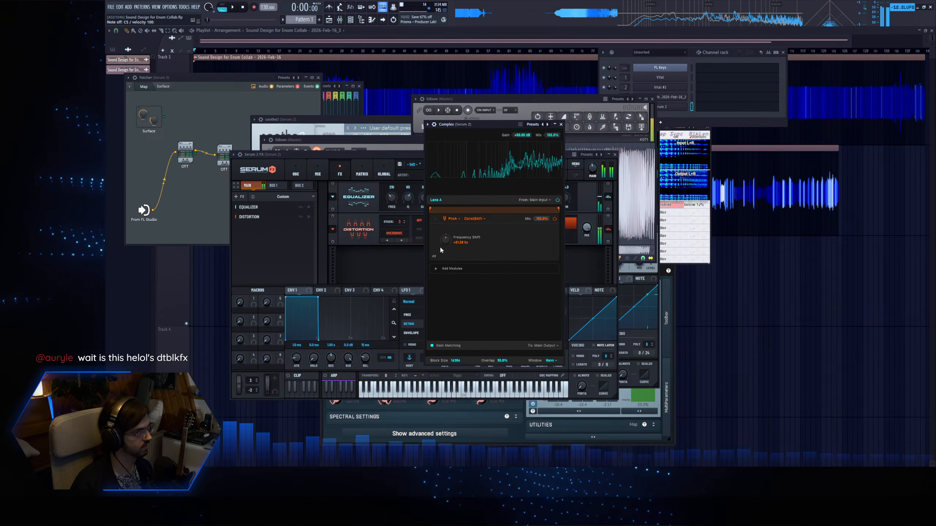
{"action": "mouse_move", "coordinate": [444, 241]}
{"action": "left_mouse_down"}
{"action": "mouse_move", "coordinate": [443, 260]}
{"action": "mouse_move", "coordinate": [440, 246]}
{"action": "mouse_move", "coordinate": [442, 255]}
{"action": "mouse_move", "coordinate": [458, 229]}
{"action": "mouse_move", "coordinate": [438, 274]}
{"action": "mouse_move", "coordinate": [452, 235]}
{"action": "mouse_move", "coordinate": [449, 252]}
{"action": "left_mouse_up"}
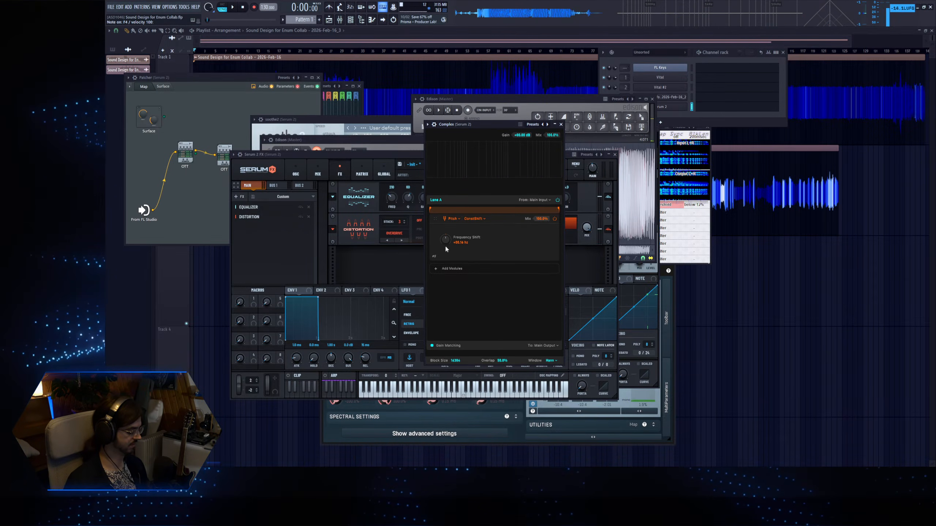
{"action": "left_click_drag", "start_coordinate": [445, 249], "coordinate": [446, 238]}
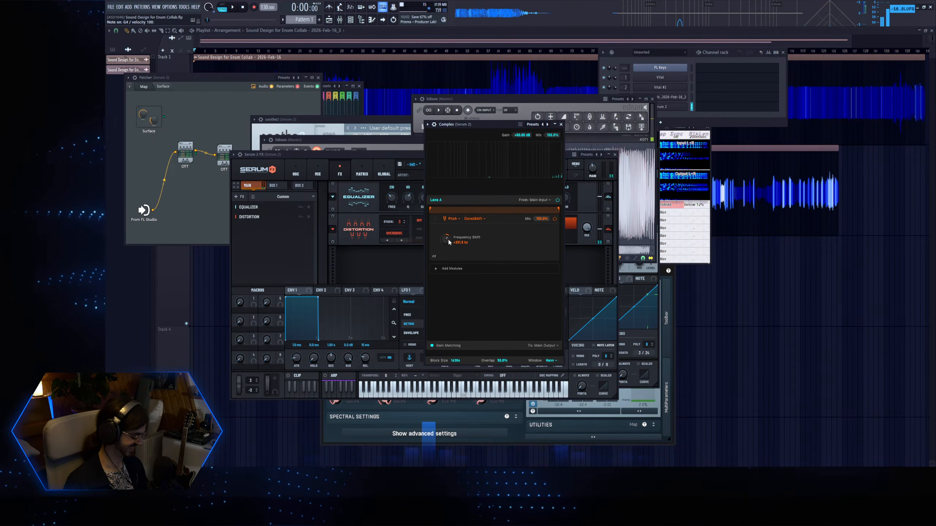
{"action": "mouse_move", "coordinate": [448, 240]}
{"action": "left_mouse_down"}
{"action": "mouse_move", "coordinate": [444, 253]}
{"action": "mouse_move", "coordinate": [452, 226]}
{"action": "mouse_move", "coordinate": [444, 254]}
{"action": "mouse_move", "coordinate": [451, 219]}
{"action": "mouse_move", "coordinate": [446, 252]}
{"action": "left_mouse_up"}
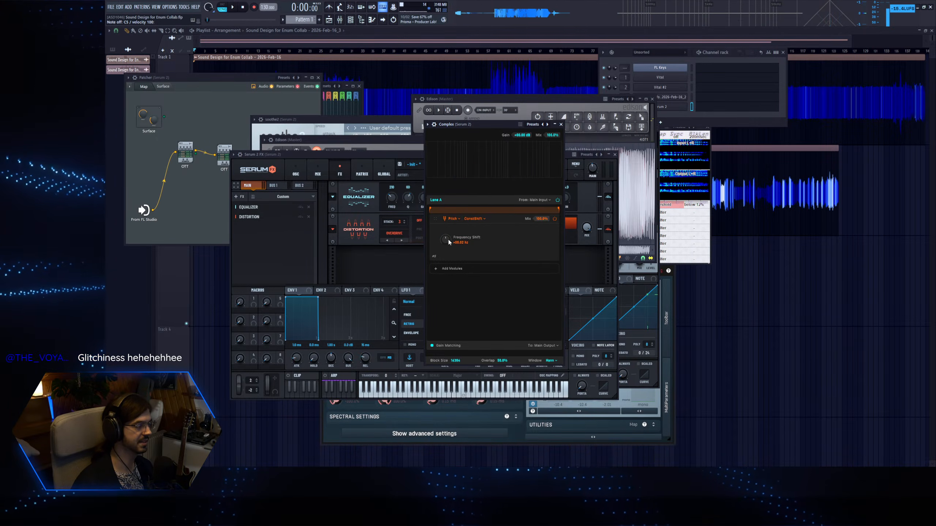
{"action": "left_click_drag", "start_coordinate": [448, 236], "coordinate": [446, 246]}
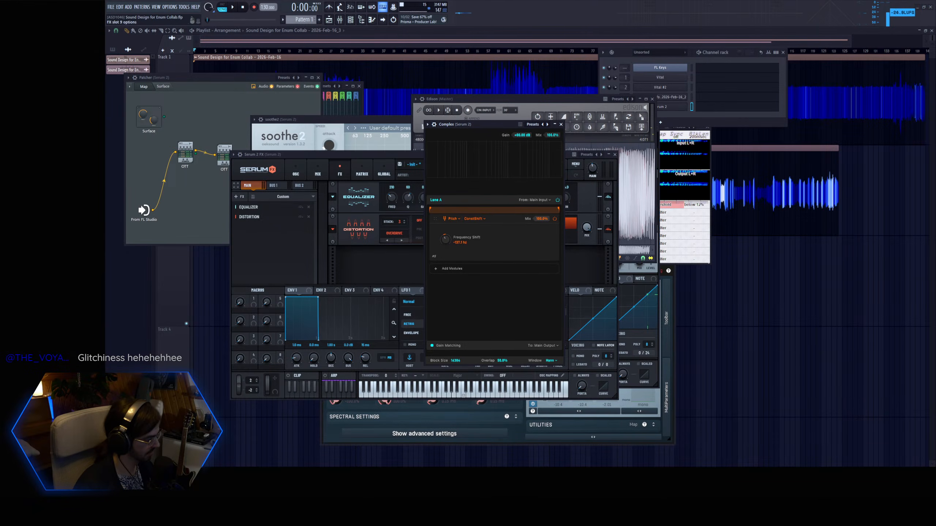
Stop the Edison recording, normalize it, and remove its silent gaps.
{"action": "key", "text": "ctrl+e"}
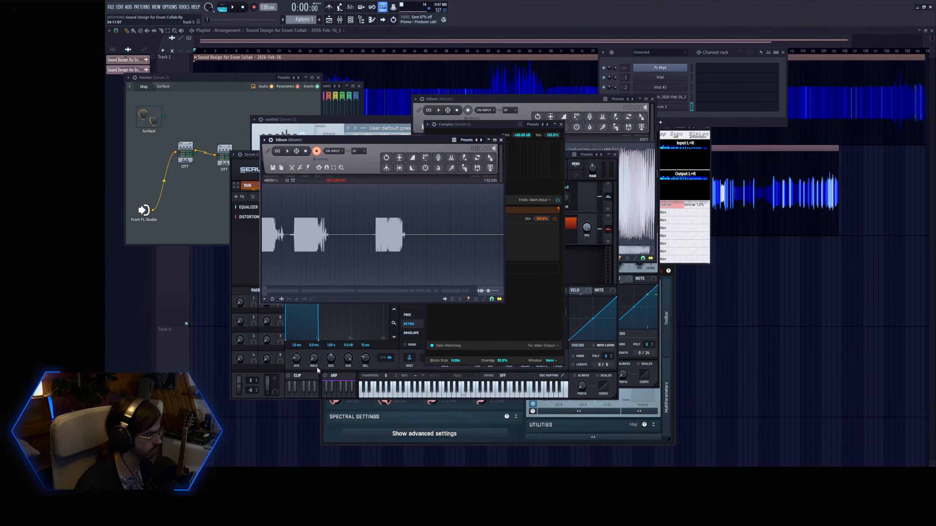
{"action": "left_click", "coordinate": [401, 159]}
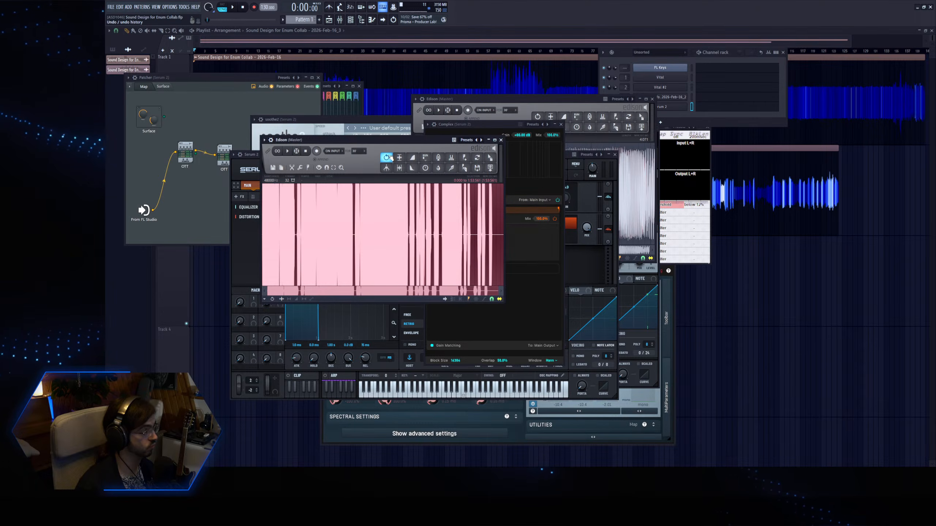
{"action": "left_click", "coordinate": [389, 157]}
{"action": "left_click", "coordinate": [400, 158]}
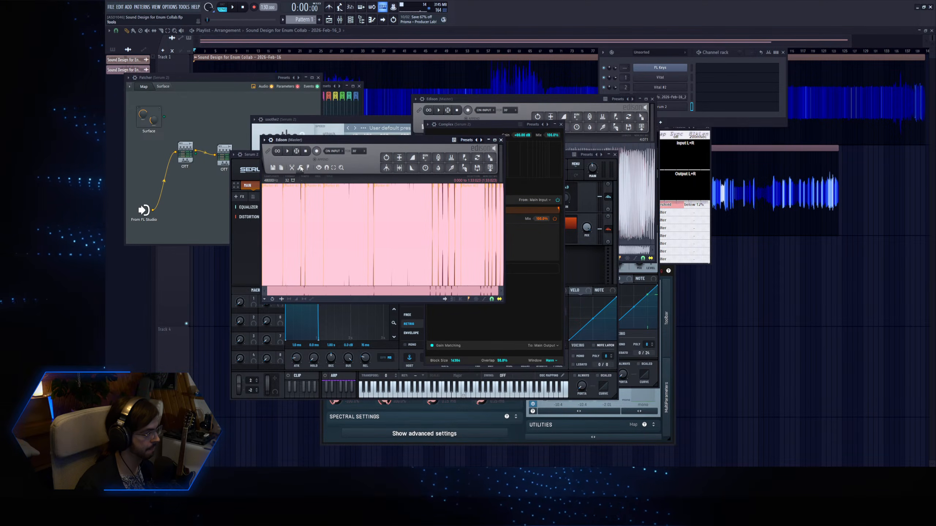
Place the Edison recording at the start of playlist Track 3 and mute that track.
{"action": "left_click_drag", "start_coordinate": [490, 157], "coordinate": [206, 279]}
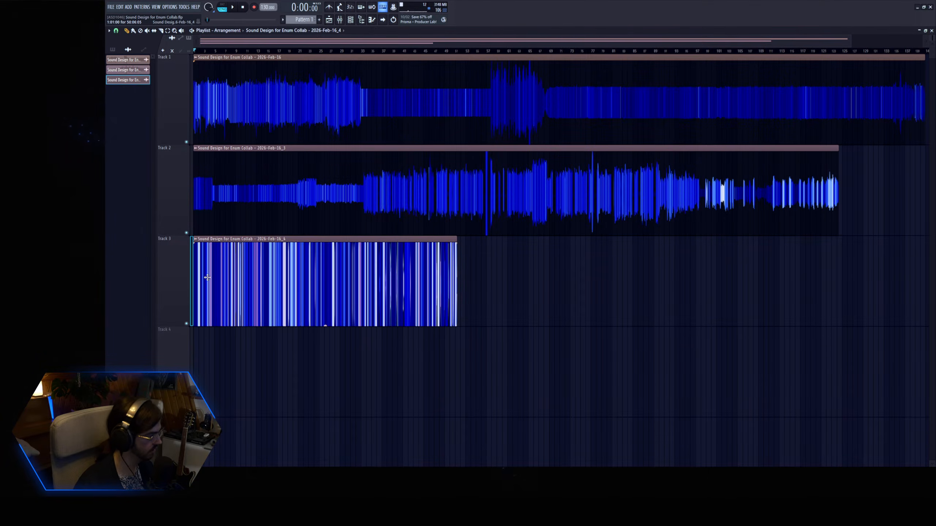
{"action": "left_click", "coordinate": [187, 324]}
{"action": "left_click", "coordinate": [187, 233]}
{"action": "left_click", "coordinate": [187, 233]}
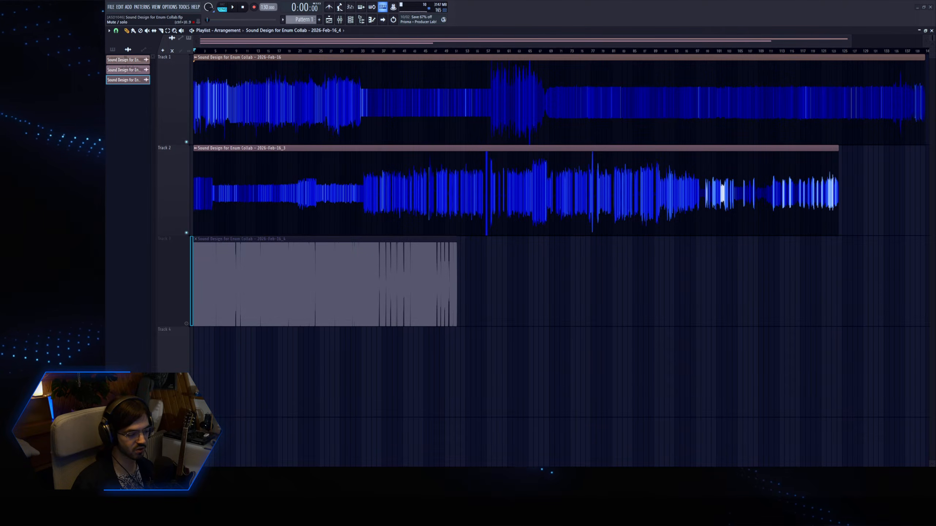
Show the Unsorted channels, select Serum 2 to audition a note, and unmute playlist Track 3.
{"action": "key", "text": "z"}
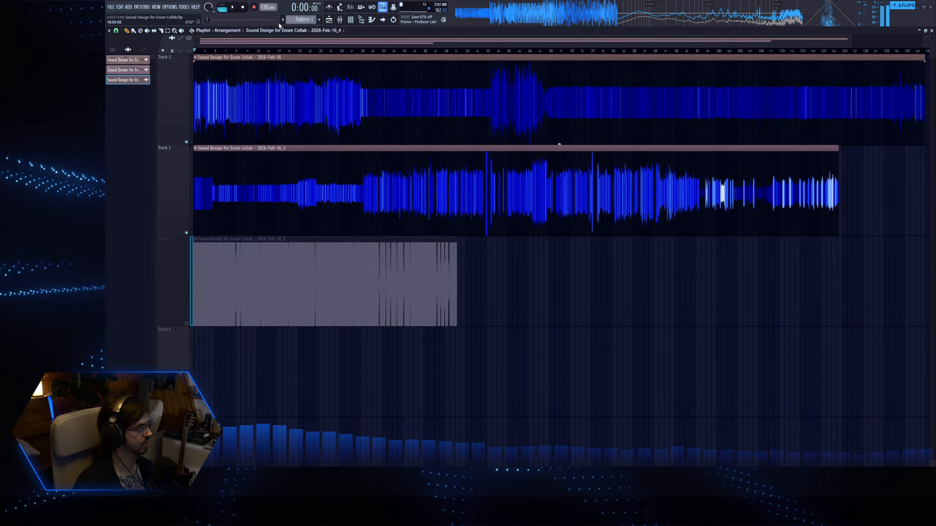
{"action": "key", "text": "F6"}
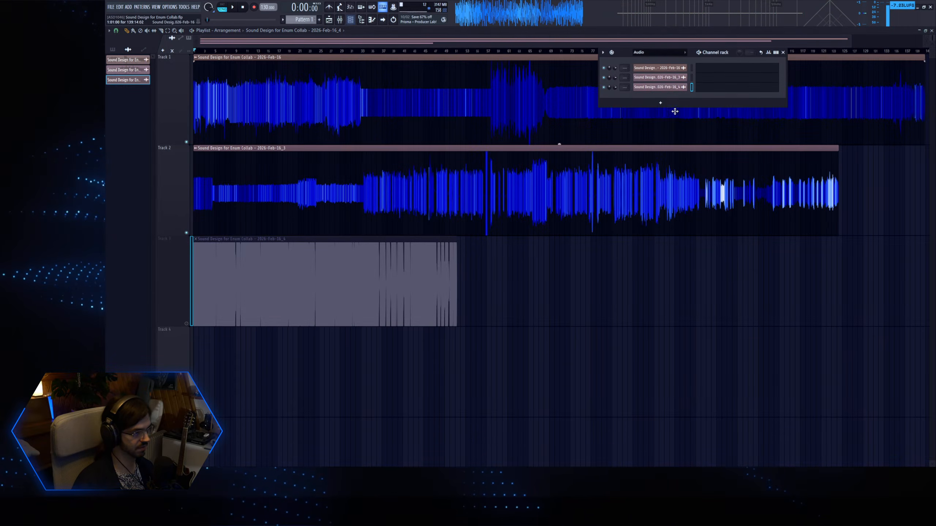
{"action": "left_click", "coordinate": [659, 54]}
{"action": "left_click", "coordinate": [646, 77]}
{"action": "left_click", "coordinate": [691, 107]}
{"action": "key", "text": "d"}
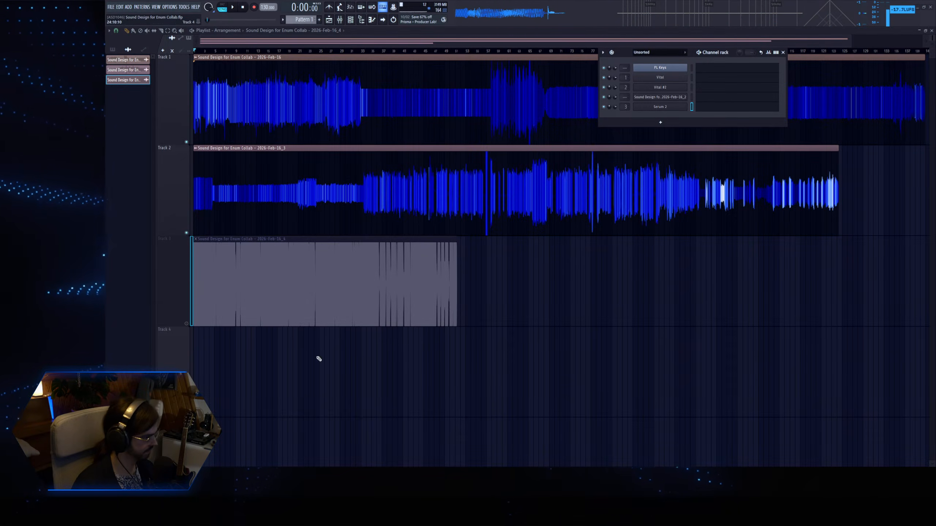
{"action": "left_click", "coordinate": [186, 323]}
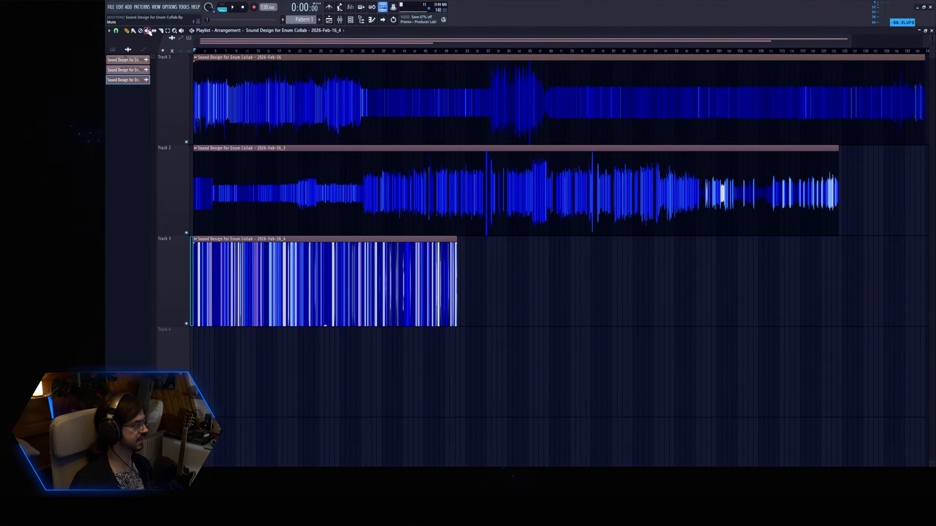
Mute the three recorded audio clips on playlist Tracks 1 to 3.
{"action": "mouse_move", "coordinate": [277, 274]}
{"action": "left_mouse_down"}
{"action": "mouse_move", "coordinate": [284, 100]}
{"action": "mouse_move", "coordinate": [296, 110]}
{"action": "left_mouse_up"}
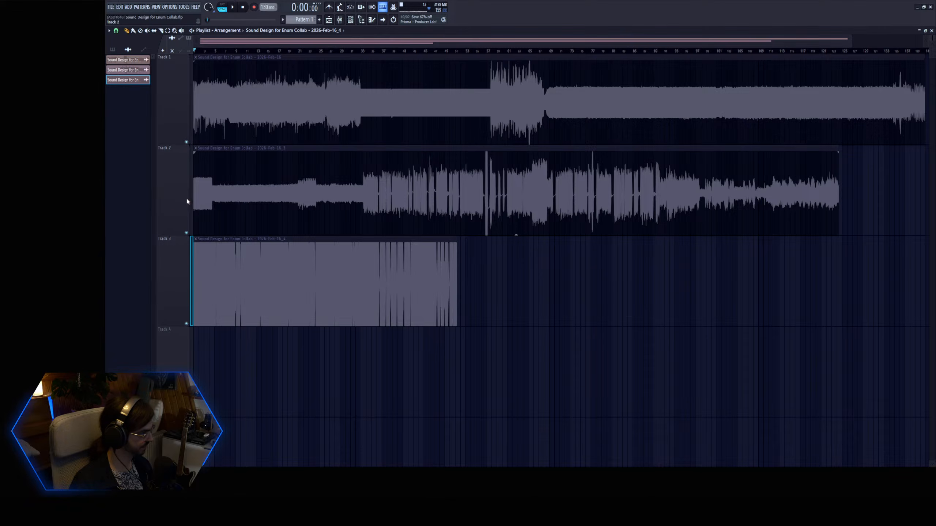
{"action": "scroll", "coordinate": [262, 127], "scroll_direction": "down", "scroll_amount": 3}
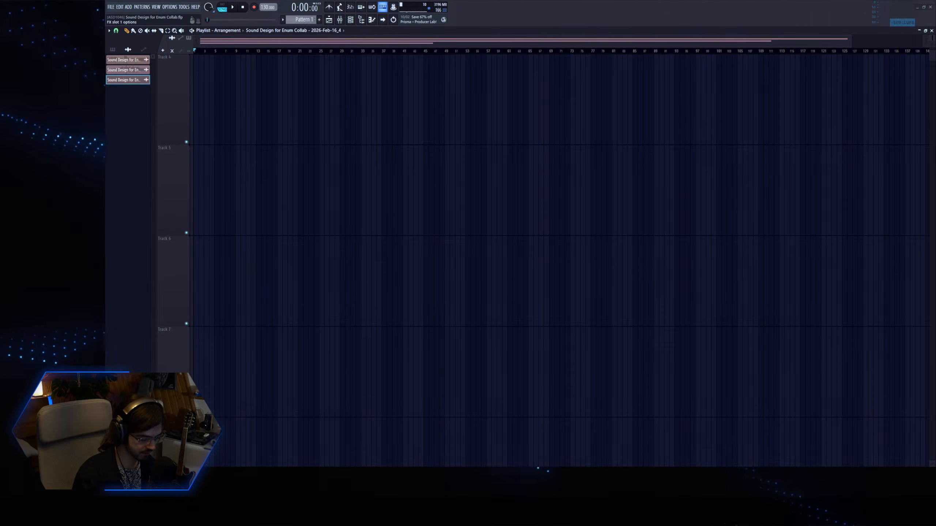
Record a new take in Edison on mixer Insert 4 and stop the recording.
{"action": "left_click", "coordinate": [181, 88]}
{"action": "left_click_drag", "start_coordinate": [186, 79], "coordinate": [348, 163]}
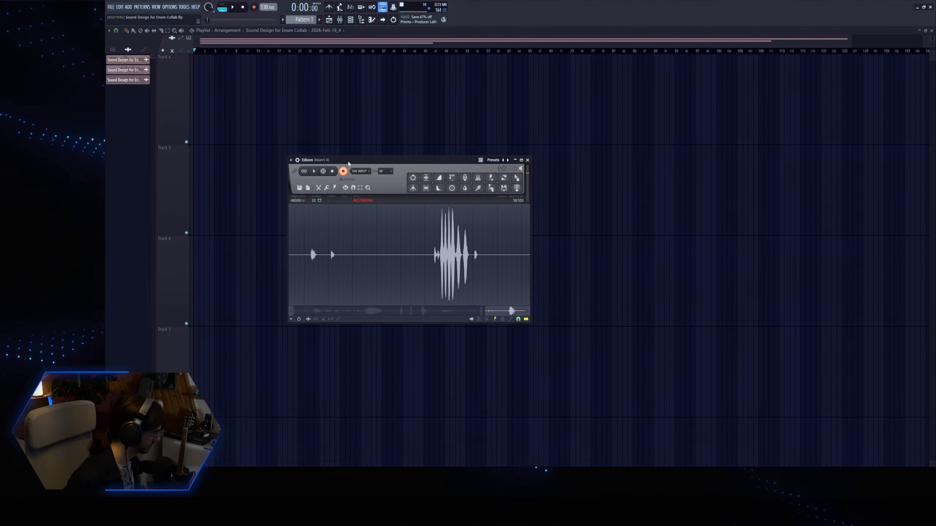
{"action": "left_click", "coordinate": [343, 171]}
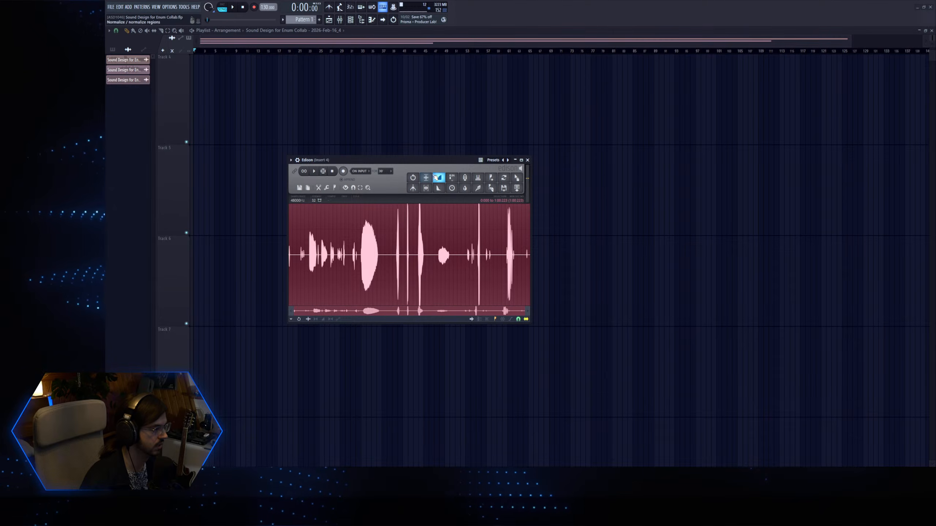
Place the new Edison recording at the start of playlist Track 4.
{"action": "left_click_drag", "start_coordinate": [522, 182], "coordinate": [486, 100]}
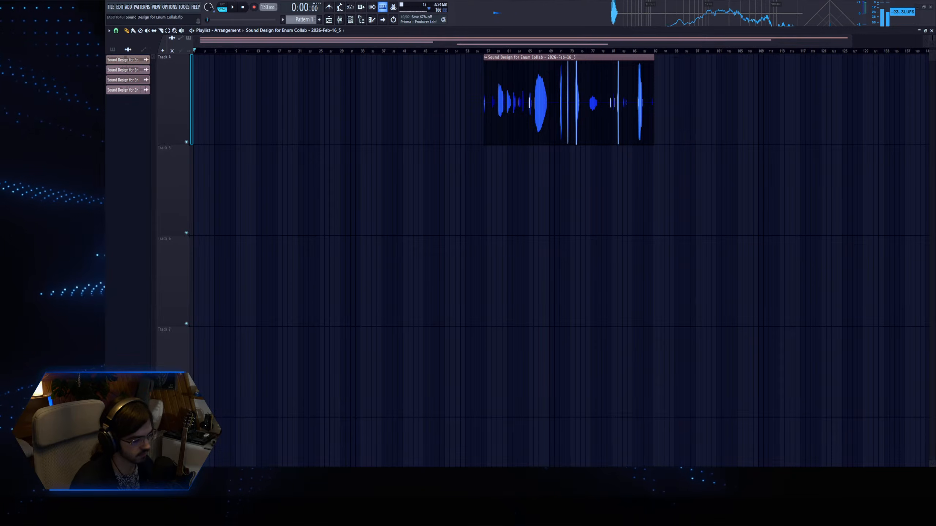
{"action": "left_click_drag", "start_coordinate": [495, 57], "coordinate": [205, 53]}
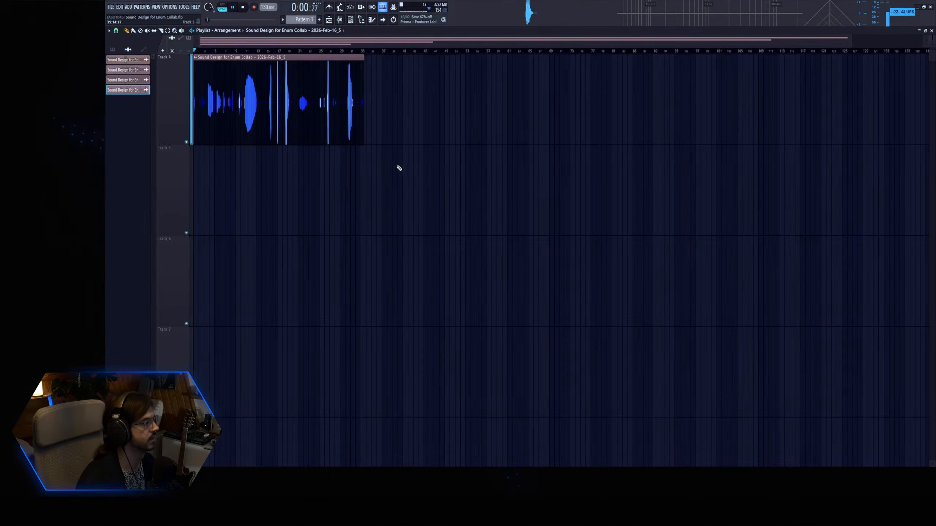
Route the Track 4 recording to mixer Insert 4 and audition it from around bar 2.
{"action": "scroll", "coordinate": [380, 160], "scroll_direction": "up", "scroll_amount": 2}
{"action": "scroll", "coordinate": [230, 101], "scroll_direction": "up", "scroll_amount": 4}
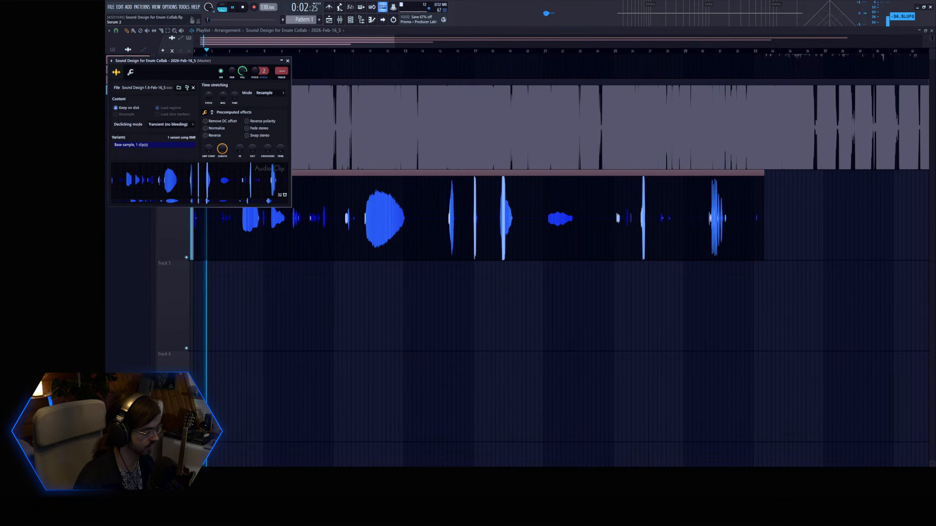
{"action": "key", "text": "ctrl+l"}
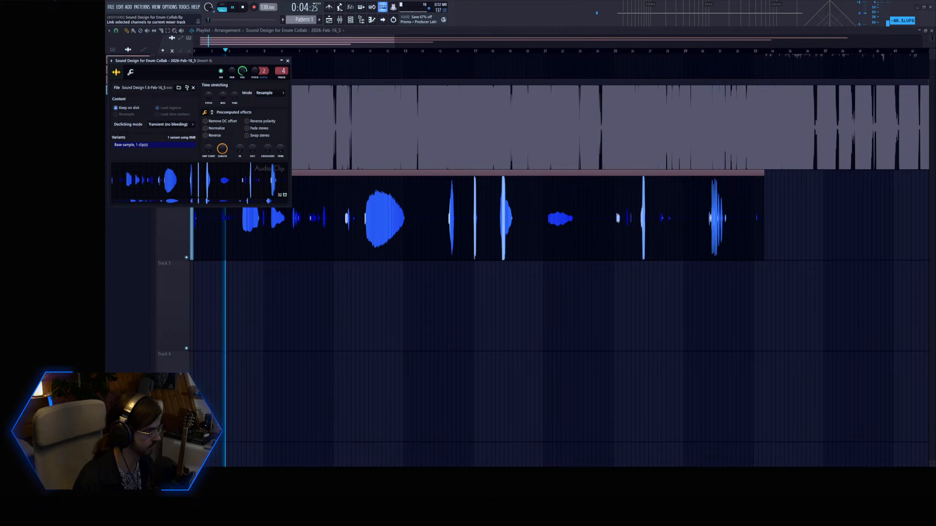
{"action": "left_click", "coordinate": [218, 51]}
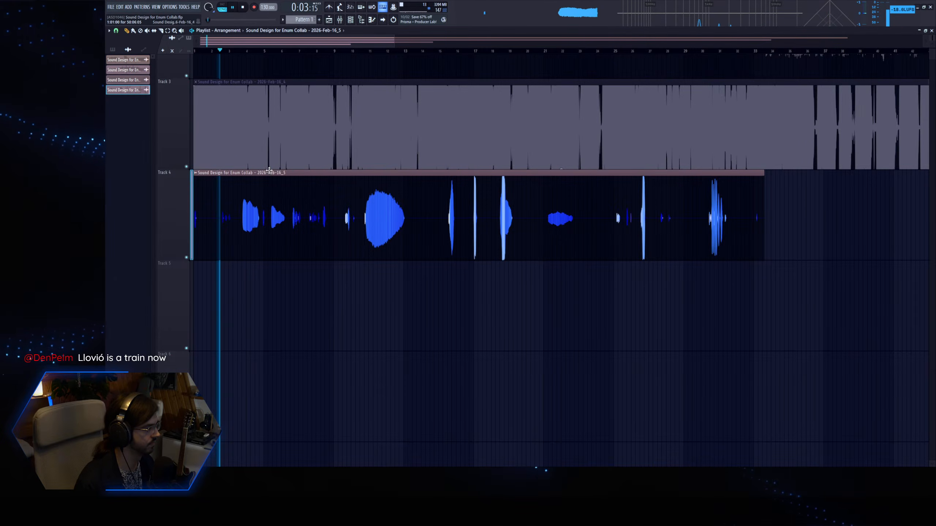
{"action": "key", "text": "space"}
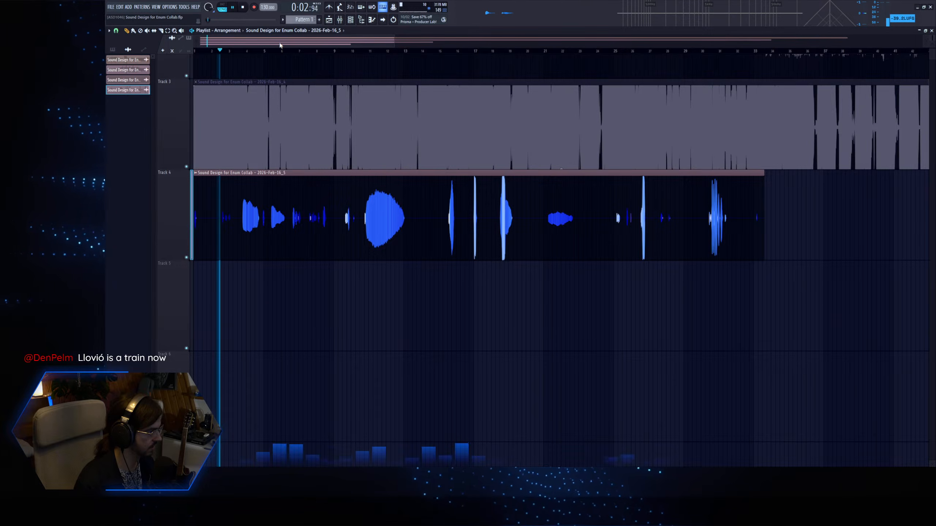
{"action": "key", "text": "space"}
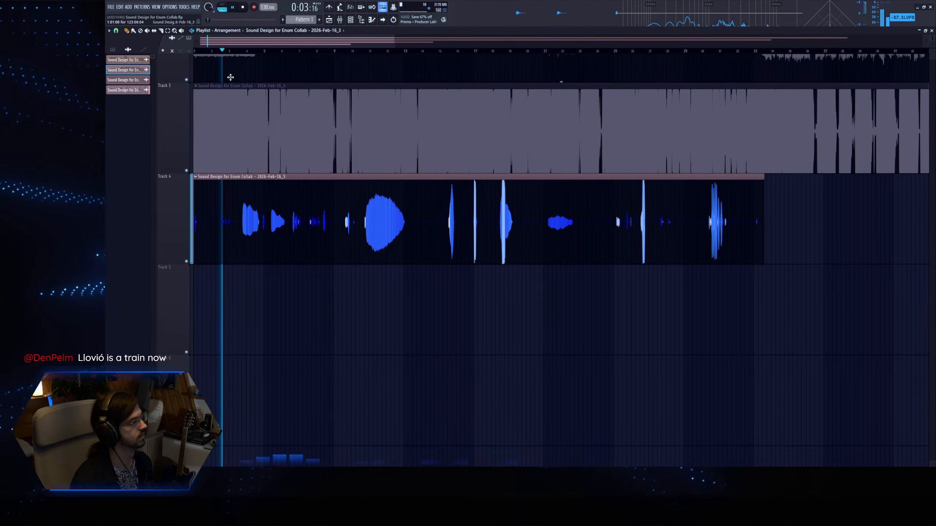
Process the Track 4 recording with OTT, setting its depth to 35% and upward compression to 0%.
{"action": "scroll", "coordinate": [246, 266], "scroll_direction": "up", "scroll_amount": 2}
{"action": "scroll", "coordinate": [246, 267], "scroll_direction": "down", "scroll_amount": 1}
{"action": "scroll", "coordinate": [232, 266], "scroll_direction": "up", "scroll_amount": 5}
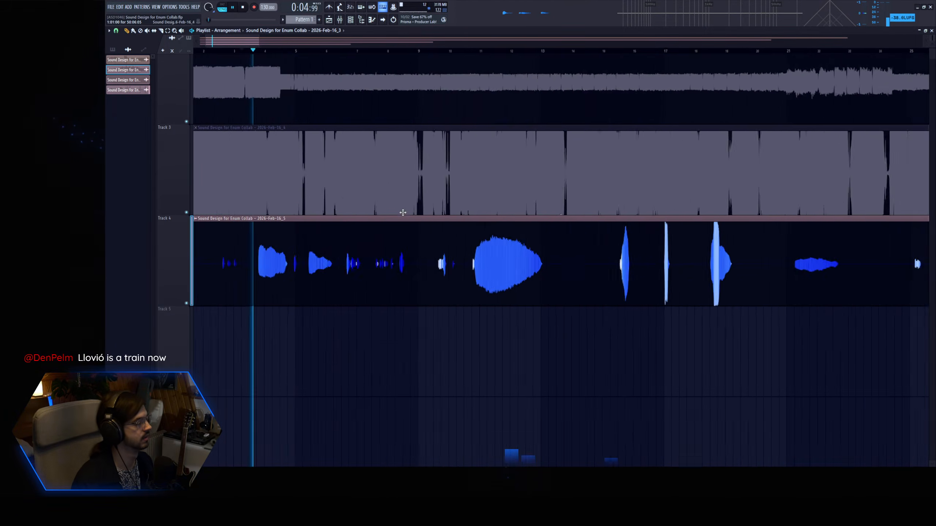
{"action": "double_click", "coordinate": [370, 274]}
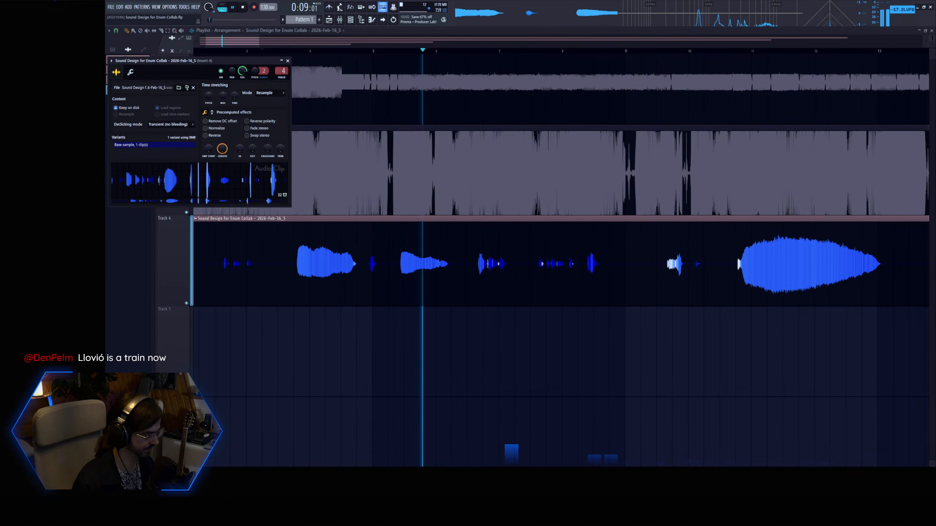
{"action": "key", "text": "space"}
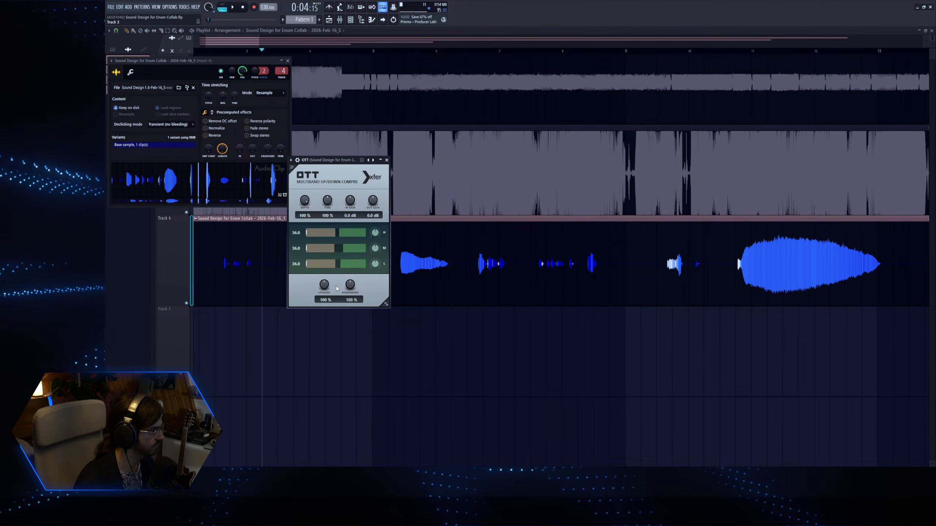
{"action": "left_click_drag", "start_coordinate": [305, 206], "coordinate": [296, 238]}
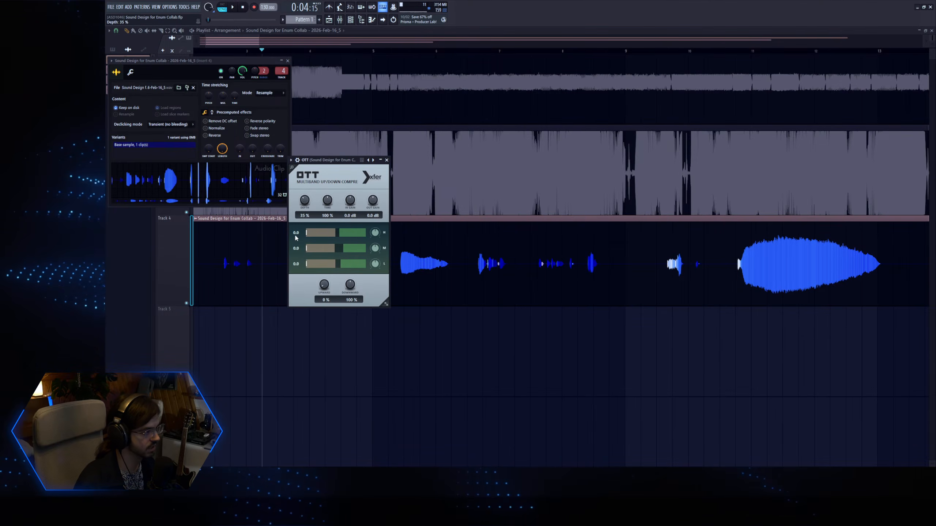
Audition the sound just before bar 4, slice the Track 4 clip on both sides of it, and delete the leading piece.
{"action": "left_click", "coordinate": [311, 54]}
{"action": "left_click", "coordinate": [291, 52]}
{"action": "key", "text": "space"}
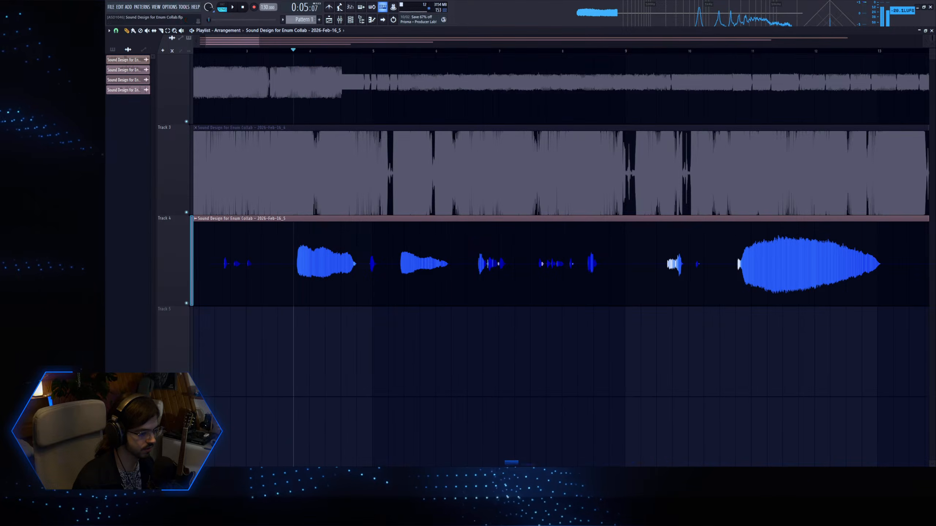
{"action": "key", "text": "space"}
{"action": "left_click", "coordinate": [160, 31]}
{"action": "left_click", "coordinate": [295, 273]}
{"action": "left_click", "coordinate": [359, 270]}
{"action": "key", "text": "p"}
{"action": "right_click", "coordinate": [235, 252]}
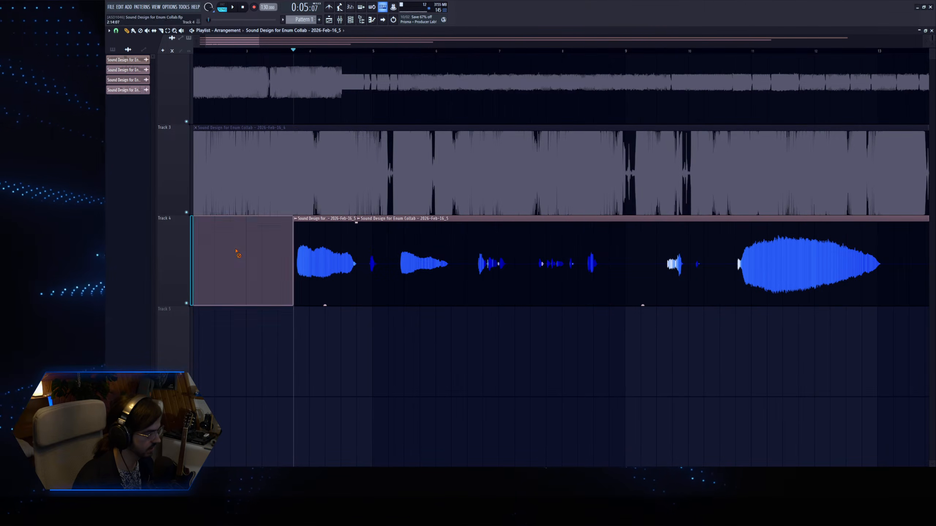
Move the isolated sound to the start of Track 4 and play it from there.
{"action": "left_click_drag", "start_coordinate": [318, 259], "coordinate": [104, 261]}
{"action": "scroll", "coordinate": [238, 190], "scroll_direction": "left", "scroll_amount": 3}
{"action": "left_click", "coordinate": [195, 50]}
{"action": "key", "text": "space"}
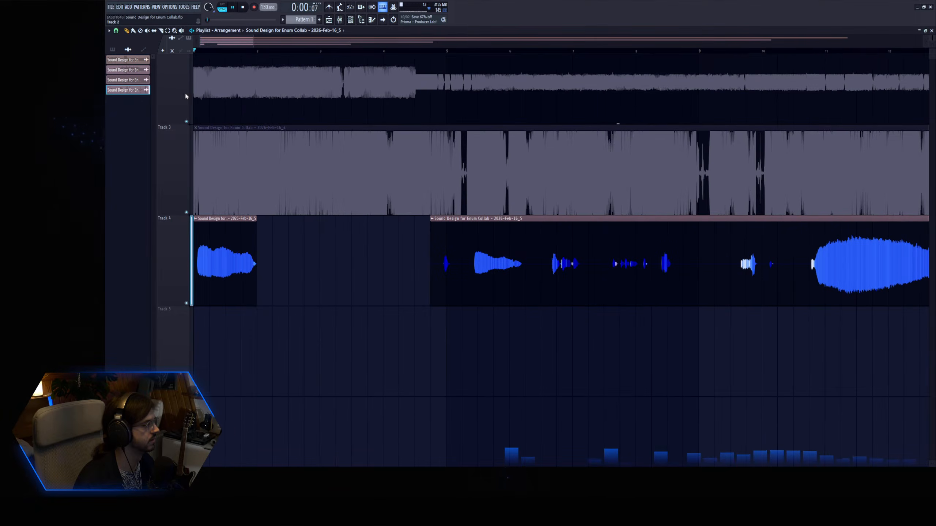
Add a fade-in of about a third of a bar to the short clip at the start of Track 4.
{"action": "key", "text": "space"}
{"action": "left_click_drag", "start_coordinate": [195, 223], "coordinate": [215, 223]}
{"action": "key", "text": "space"}
Stop playback and add several Fruity Delay 3 effects to the isolated sound, adjusting the delay settings.
{"action": "double_click", "coordinate": [217, 266]}
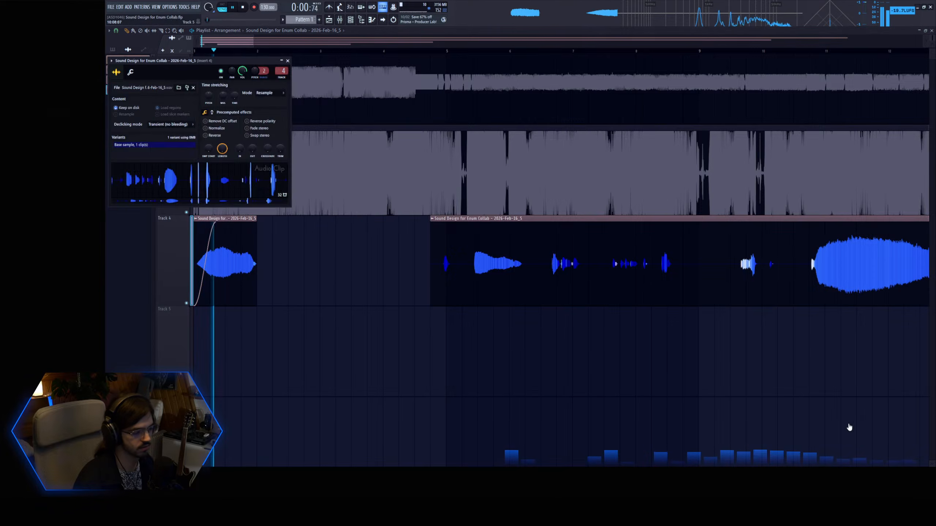
{"action": "key", "text": "space"}
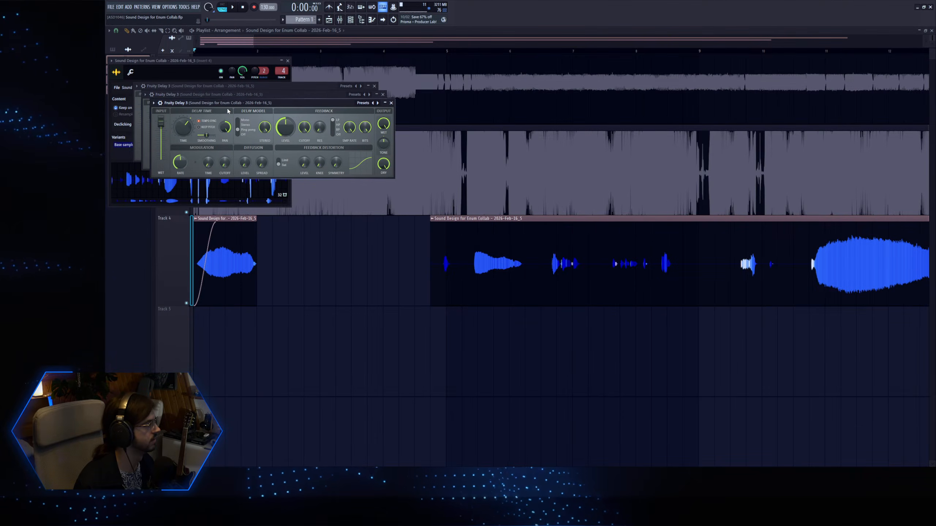
{"action": "left_click_drag", "start_coordinate": [228, 103], "coordinate": [294, 175]}
{"action": "left_click_drag", "start_coordinate": [215, 120], "coordinate": [214, 121]}
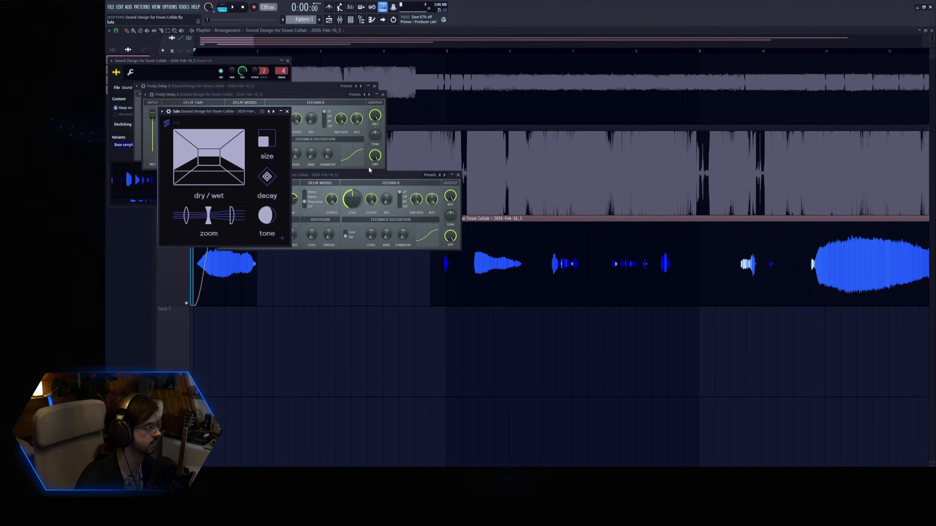
Add the Sala reverb to the sound and adjust its dry/wet mix and zoom during playback.
{"action": "left_click_drag", "start_coordinate": [218, 158], "coordinate": [217, 179]}
{"action": "key", "text": "space"}
{"action": "left_click_drag", "start_coordinate": [209, 216], "coordinate": [209, 224]}
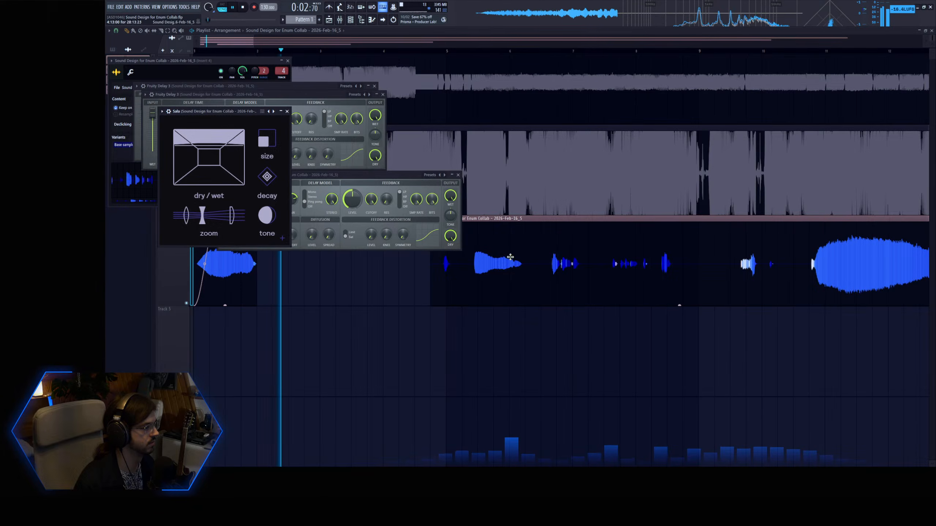
Move the remaining long Track 4 clip later, to just after bar 11.
{"action": "left_click_drag", "start_coordinate": [493, 254], "coordinate": [746, 251]}
{"action": "left_click_drag", "start_coordinate": [691, 261], "coordinate": [848, 261]}
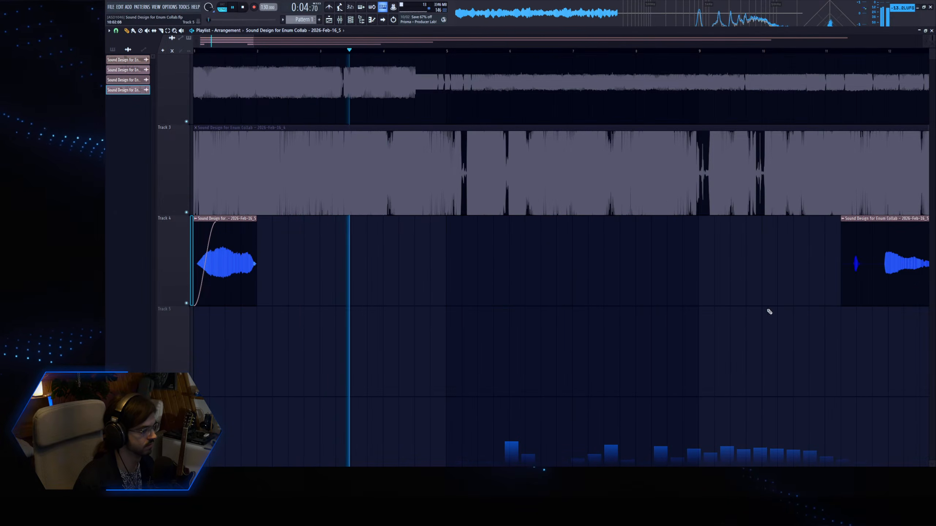
Shape the sound with Fruity Parametric EQ 2, cutting band 5 in the mids and boosting a band in the highs.
{"action": "key", "text": "Tab"}
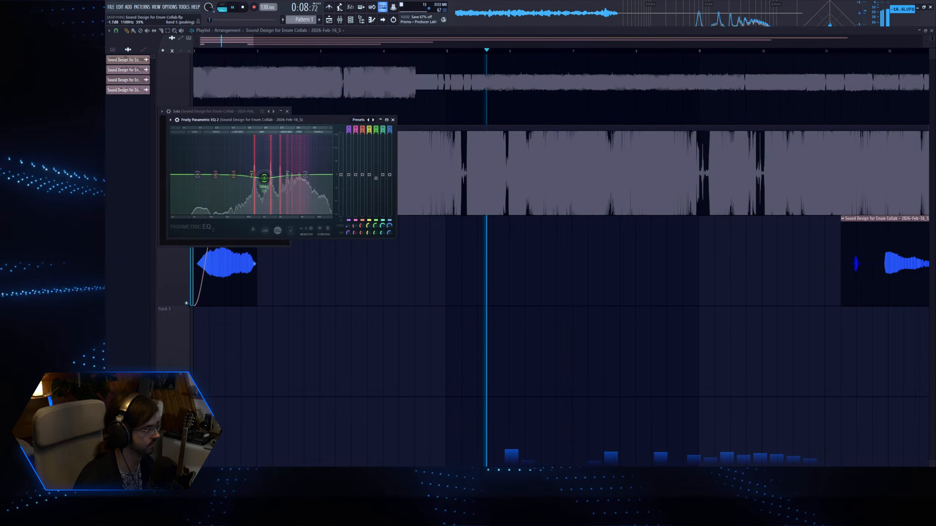
{"action": "left_click_drag", "start_coordinate": [288, 175], "coordinate": [305, 168]}
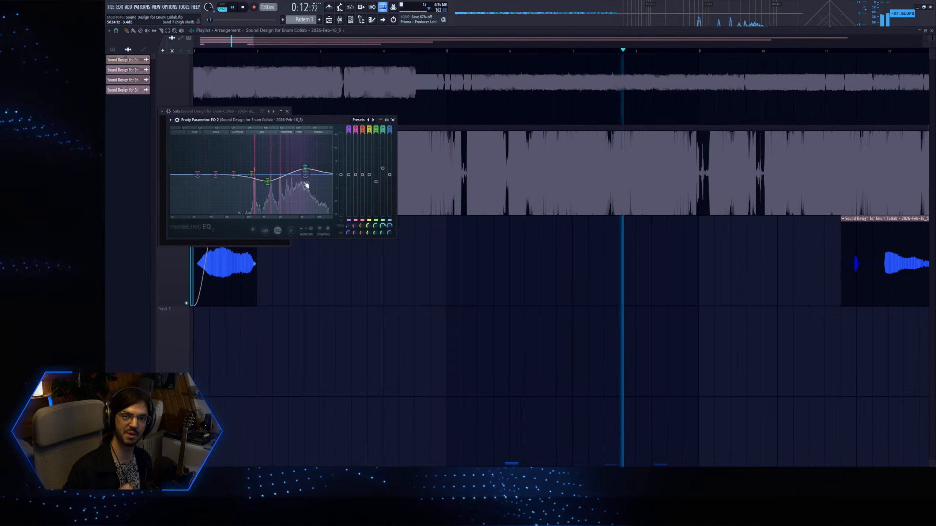
{"action": "key", "text": "space"}
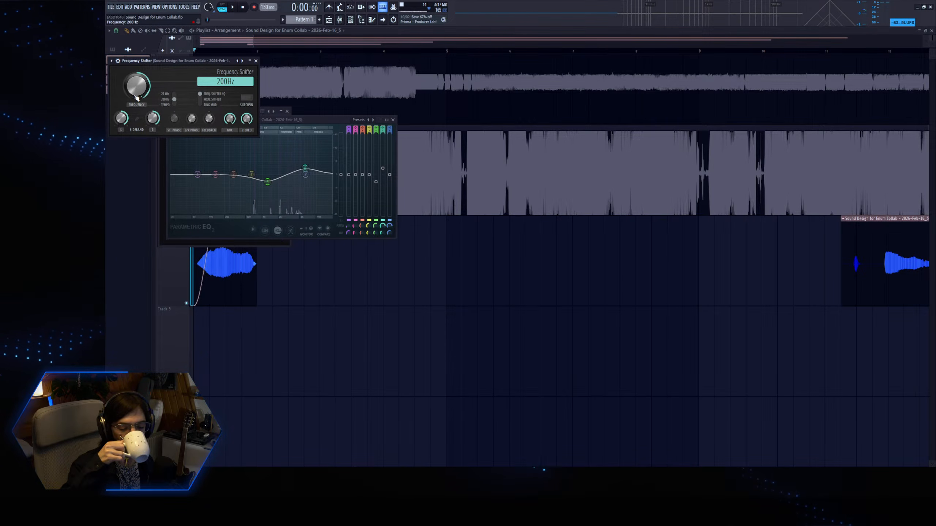
Audition the sound while varying Frequency Shifter's frequency, including a setting of -200 Hz.
{"action": "key", "text": "space"}
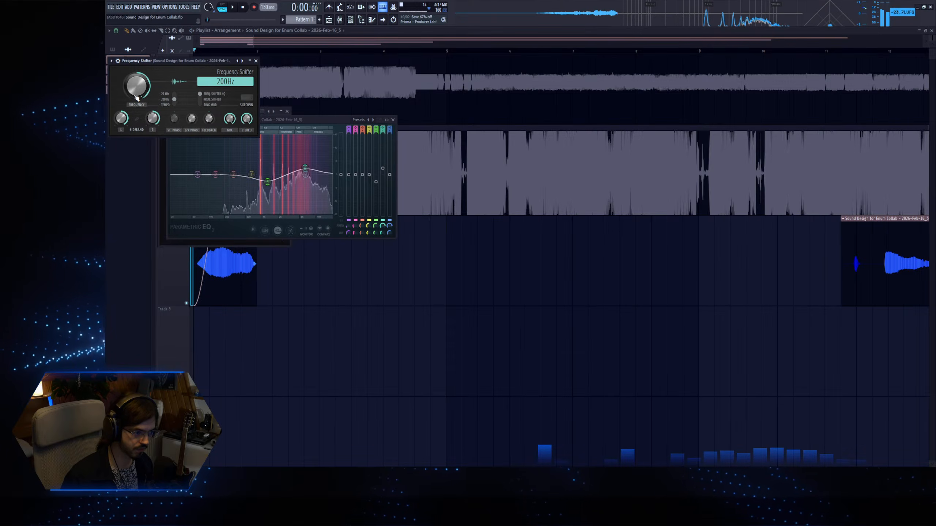
{"action": "left_click_drag", "start_coordinate": [137, 98], "coordinate": [137, 122]}
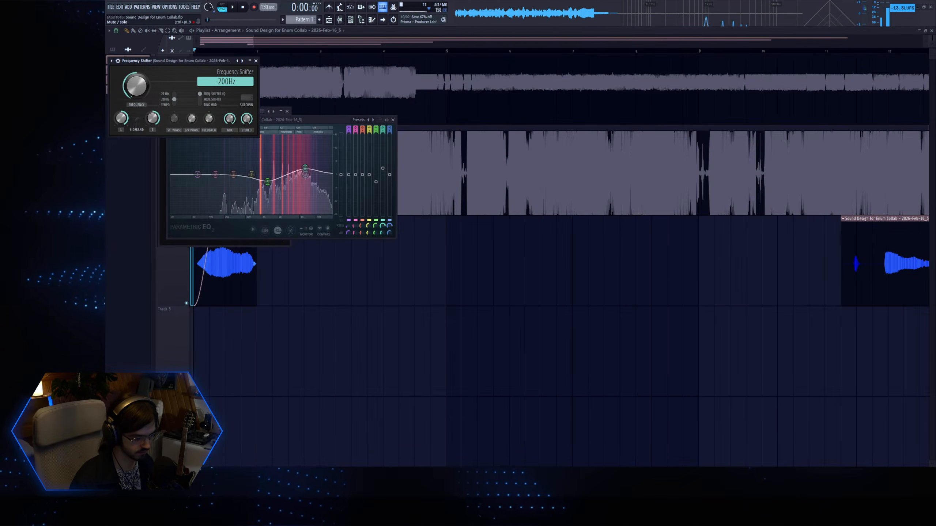
{"action": "key", "text": "space"}
{"action": "key", "text": "space"}
{"action": "key", "text": "space"}
{"action": "left_click_drag", "start_coordinate": [136, 87], "coordinate": [136, 80]}
{"action": "key", "text": "space"}
Lower the audio clip's channel pitch so the sound stretches longer, and play the result.
{"action": "double_click", "coordinate": [214, 279]}
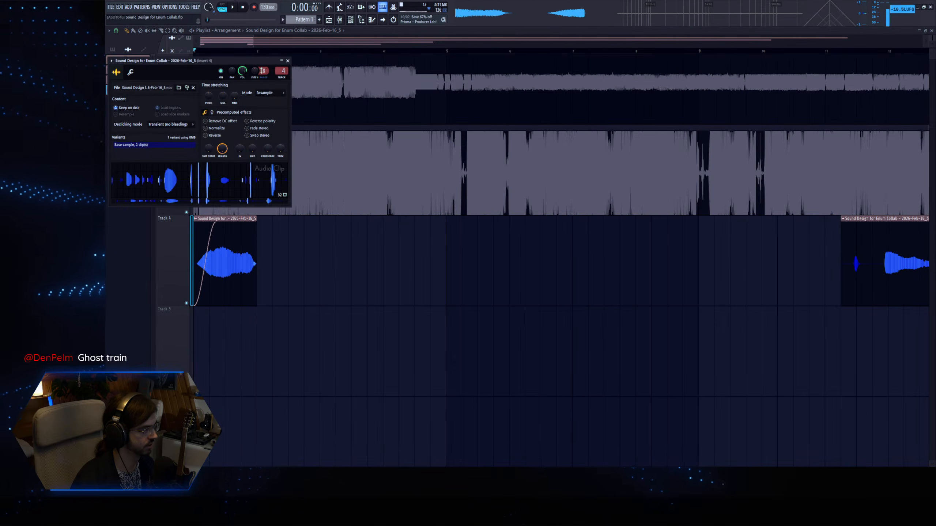
{"action": "key", "text": "space"}
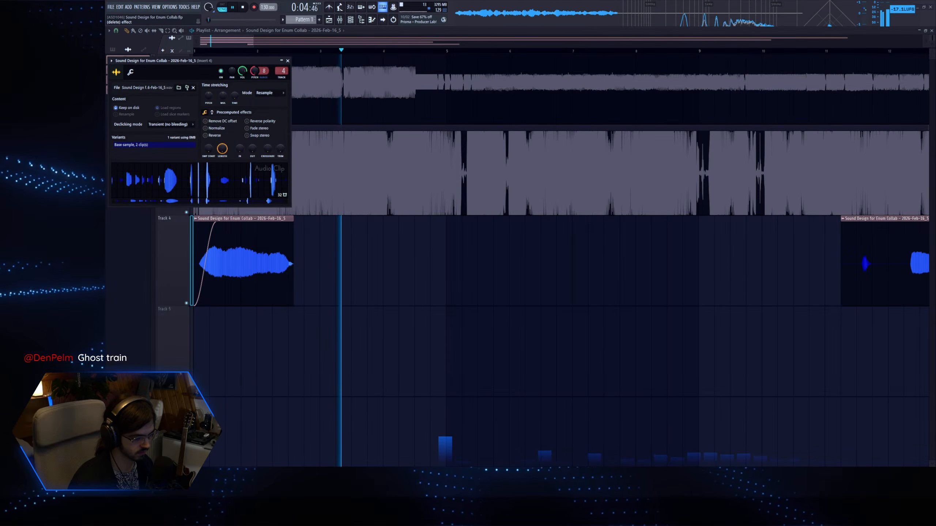
{"action": "key", "text": "Escape"}
Audition the second Track 4 clip from bar 11, slice it around its first large sound, and delete the leading piece.
{"action": "right_click", "coordinate": [449, 355], "text": "ctrl"}
{"action": "left_click_drag", "start_coordinate": [361, 398], "coordinate": [195, 304]}
{"action": "scroll", "coordinate": [270, 269], "scroll_direction": "up", "scroll_amount": 1}
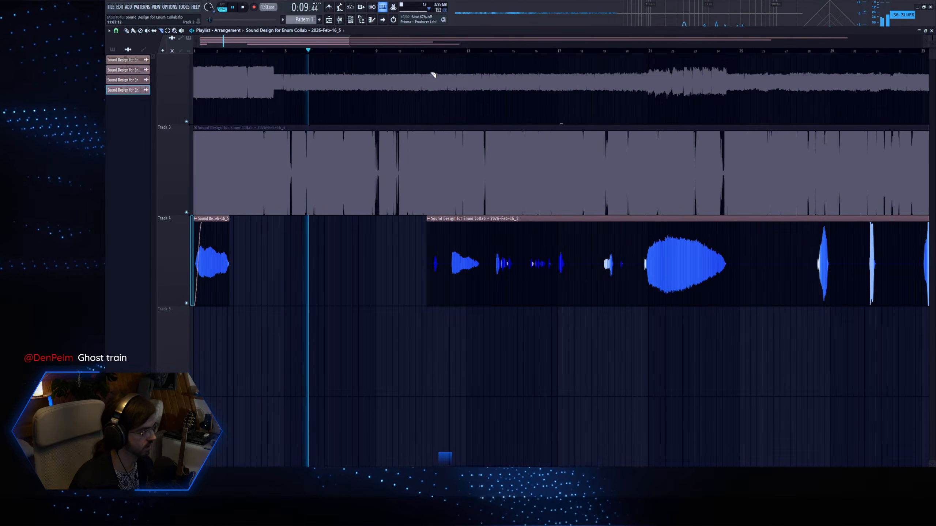
{"action": "left_click", "coordinate": [424, 51]}
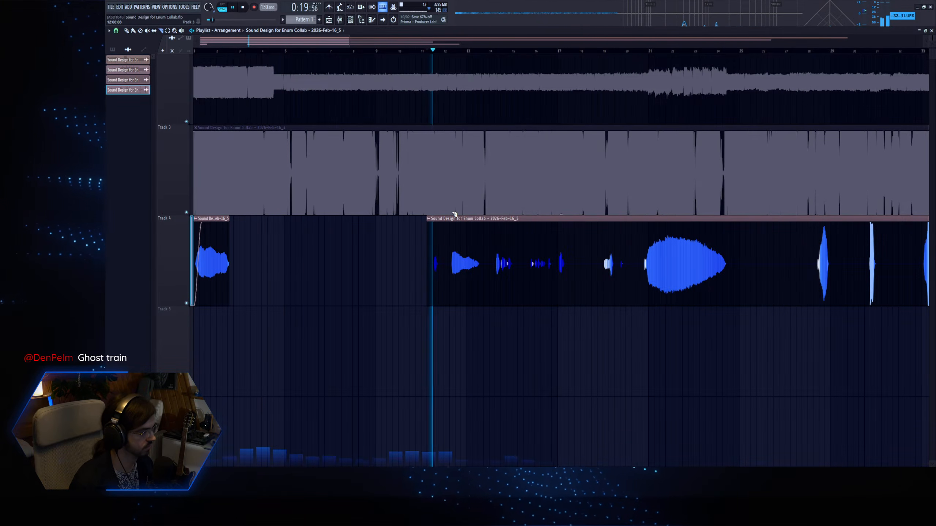
{"action": "key", "text": "space"}
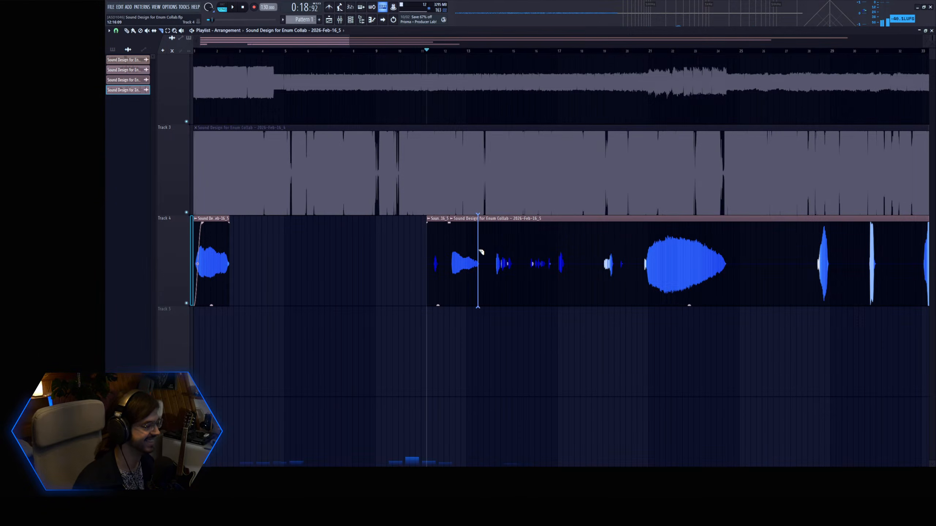
{"action": "right_click", "coordinate": [437, 280]}
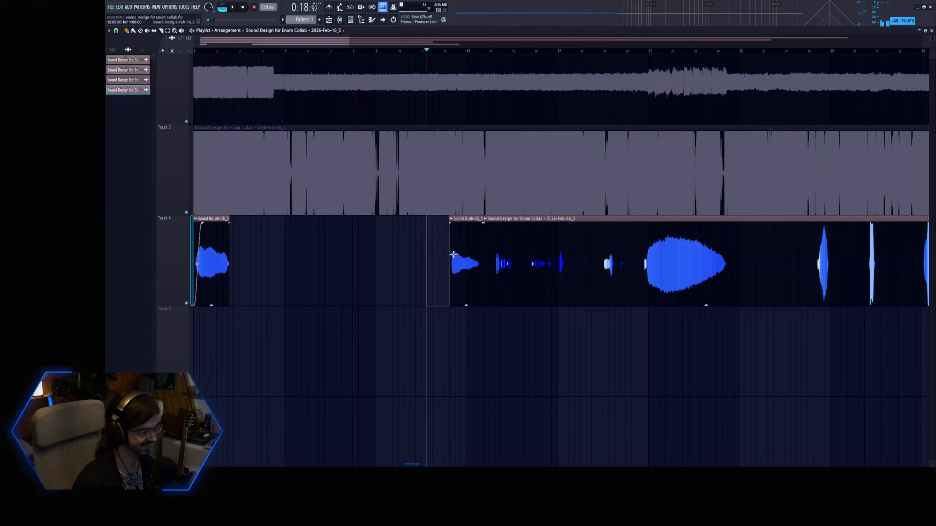
Move the newly sliced sound to the start of Track 5 and solo that track.
{"action": "left_click_drag", "start_coordinate": [452, 281], "coordinate": [196, 372]}
{"action": "right_click", "coordinate": [186, 394]}
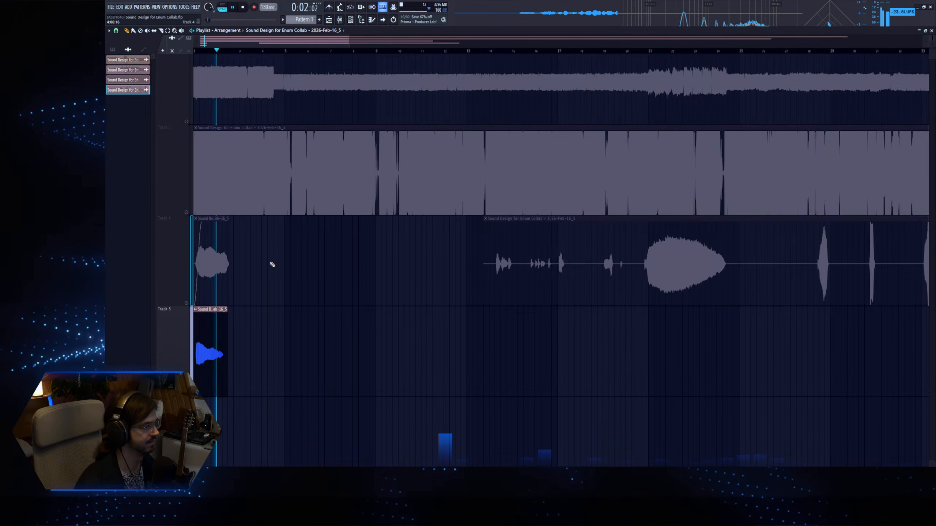
Add a short fade-in to the start of the Track 5 clip and switch the solo to Track 4.
{"action": "scroll", "coordinate": [272, 264], "scroll_direction": "down", "scroll_amount": 2}
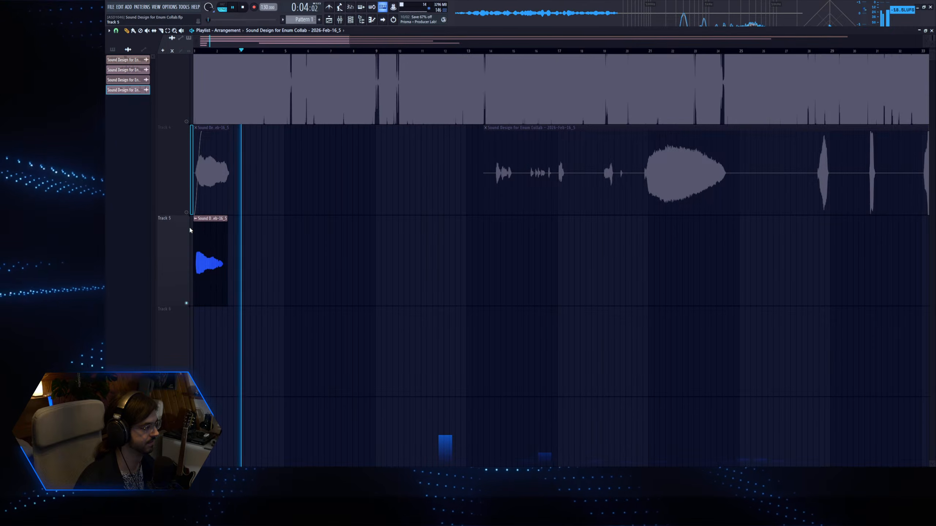
{"action": "left_click_drag", "start_coordinate": [195, 222], "coordinate": [205, 223]}
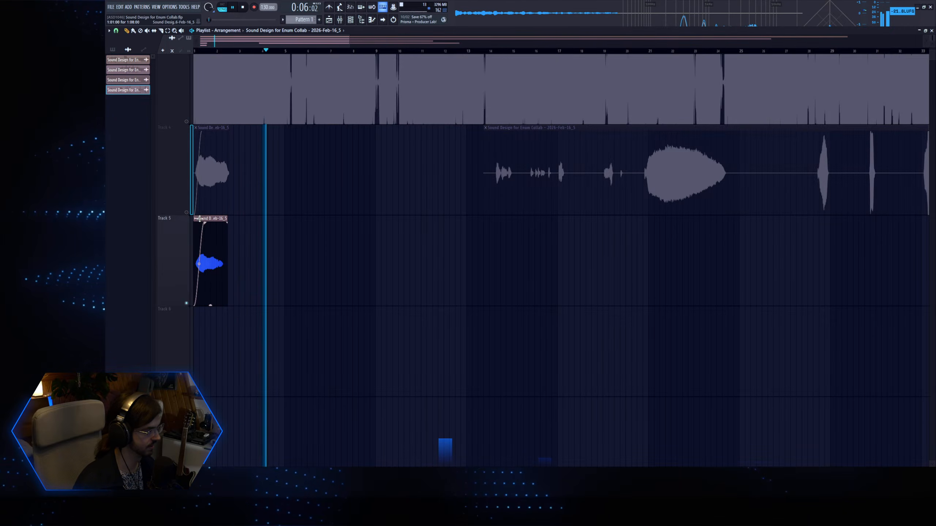
{"action": "right_click", "coordinate": [186, 213]}
Audition the second Track 4 clip from about bar 14 and slice it around the sounds near bars 19 and 21–24.
{"action": "left_click", "coordinate": [494, 52]}
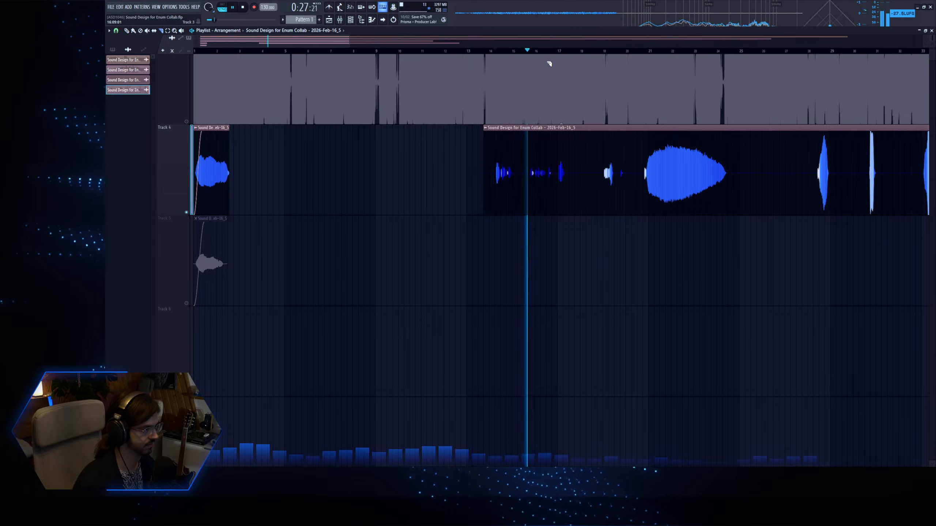
{"action": "left_click", "coordinate": [558, 51]}
{"action": "left_click", "coordinate": [603, 51]}
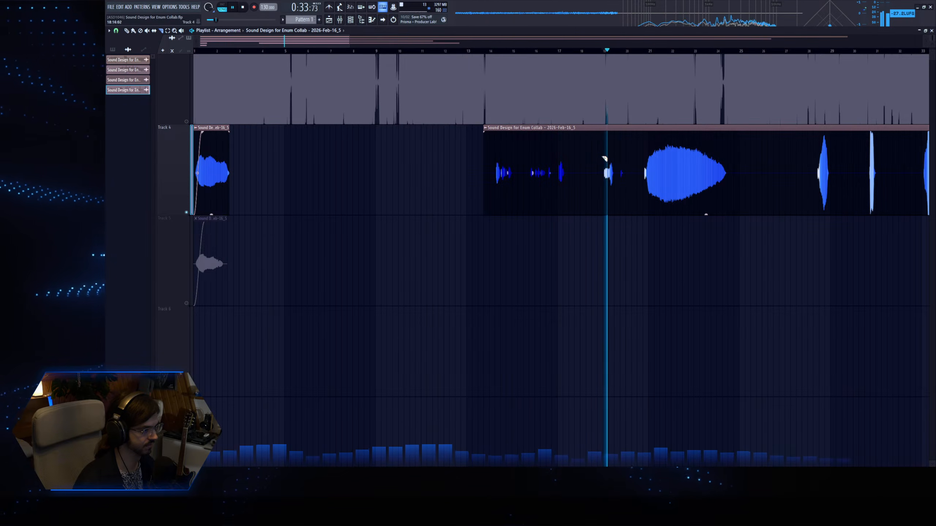
{"action": "left_click", "coordinate": [603, 155]}
{"action": "left_click", "coordinate": [614, 170]}
{"action": "left_click", "coordinate": [643, 170]}
{"action": "left_click", "coordinate": [735, 162]}
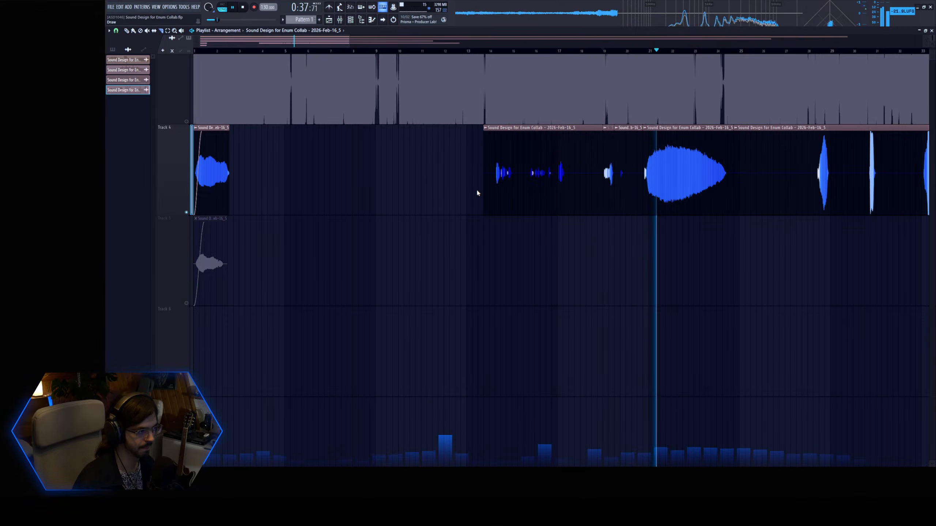
Delete the unwanted pieces before the two sliced sounds and move those sounds to the start of Tracks 6 and 7.
{"action": "right_click", "coordinate": [539, 162]}
{"action": "right_click", "coordinate": [628, 166]}
{"action": "left_click_drag", "start_coordinate": [603, 163], "coordinate": [197, 360]}
{"action": "left_click_drag", "start_coordinate": [658, 184], "coordinate": [215, 448]}
{"action": "key", "text": "space"}
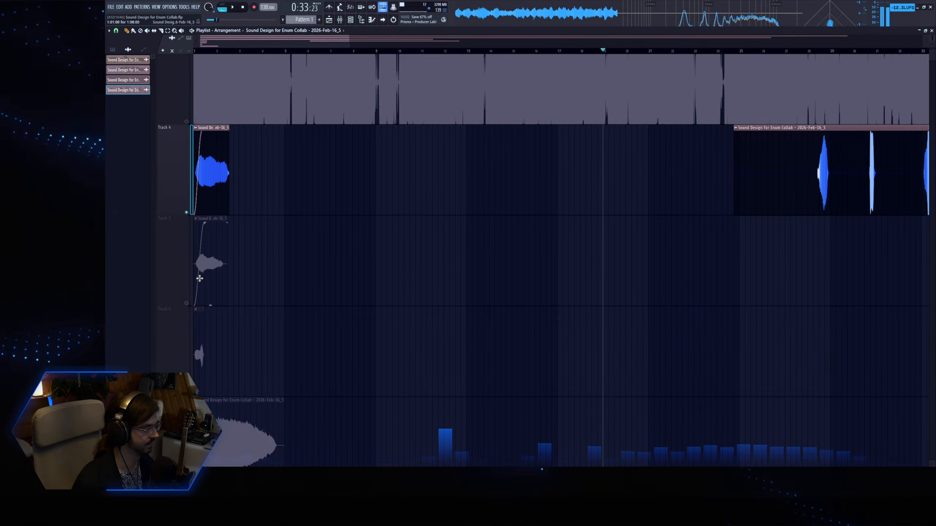
Unsolo Track 4 and move the remaining part of its long recording down to Track 8.
{"action": "right_click", "coordinate": [186, 213]}
{"action": "right_click", "coordinate": [400, 218], "text": "ctrl"}
{"action": "left_click_drag", "start_coordinate": [359, 247], "coordinate": [280, 415]}
{"action": "scroll", "coordinate": [289, 369], "scroll_direction": "down", "scroll_amount": 2}
{"action": "left_click_drag", "start_coordinate": [272, 308], "coordinate": [348, 401]}
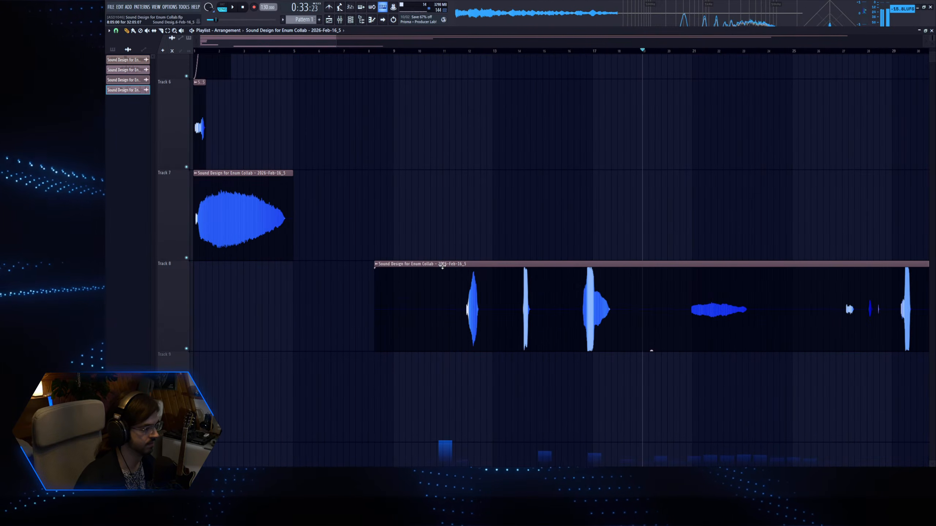
Slice out the first sound in the Track 8 recording, delete the piece before it, and move the sound to the track's start.
{"action": "left_click", "coordinate": [463, 53]}
{"action": "key", "text": "space"}
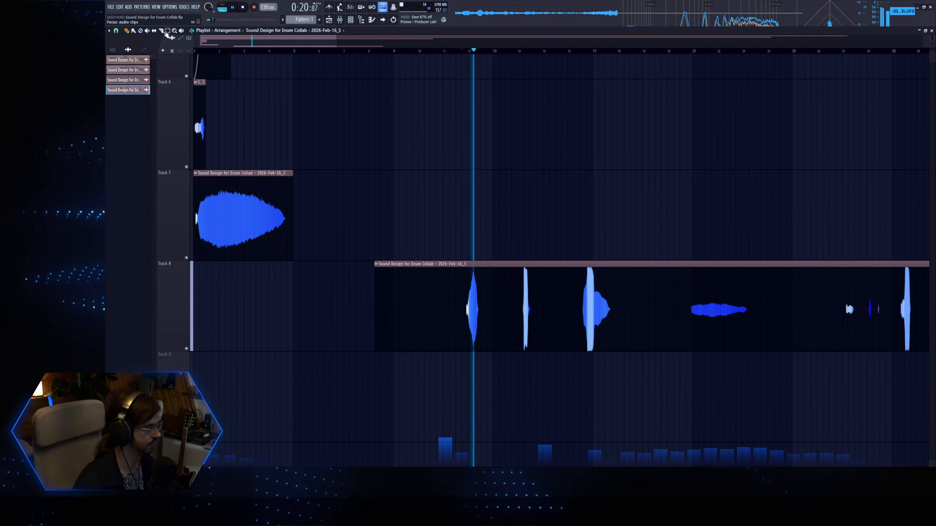
{"action": "key", "text": "space"}
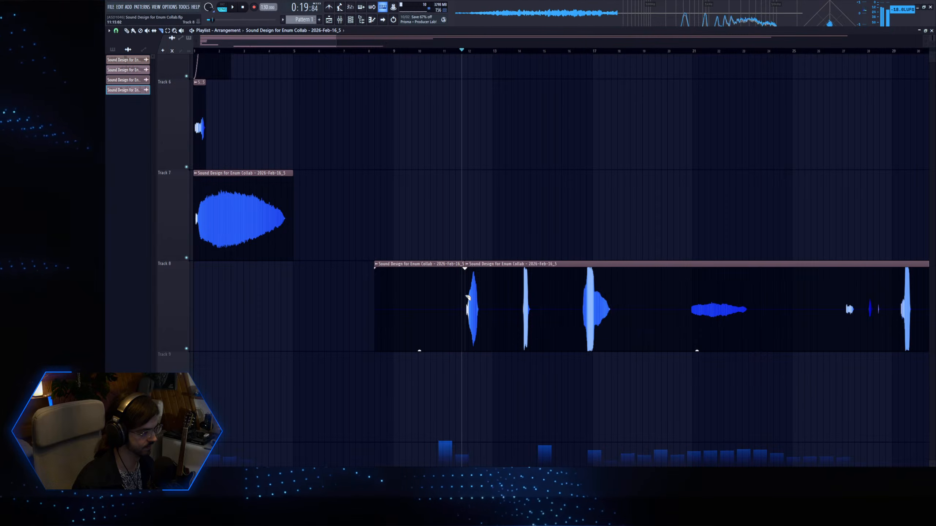
{"action": "right_click", "coordinate": [421, 287]}
{"action": "left_click_drag", "start_coordinate": [473, 299], "coordinate": [201, 299]}
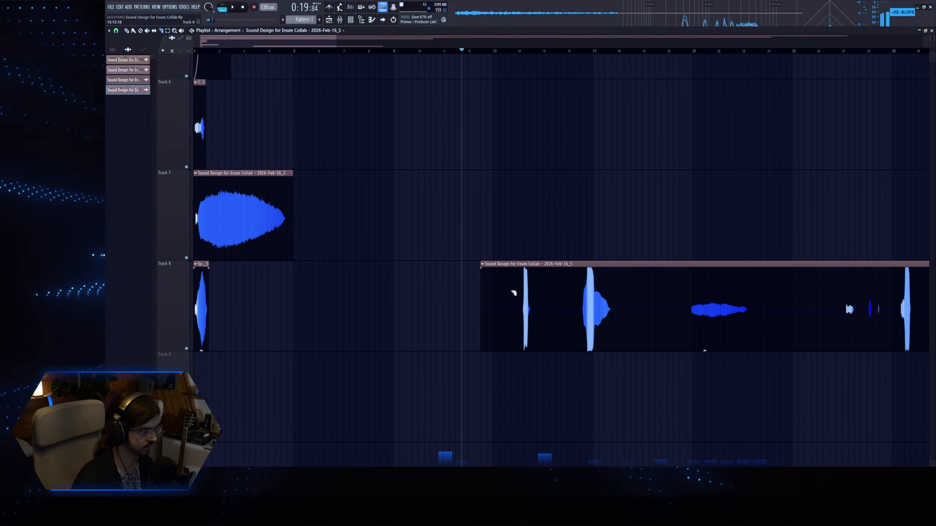
Delete the silence before the short hit near bar 14 and move that hit to the start of Track 9.
{"action": "right_click", "coordinate": [495, 273]}
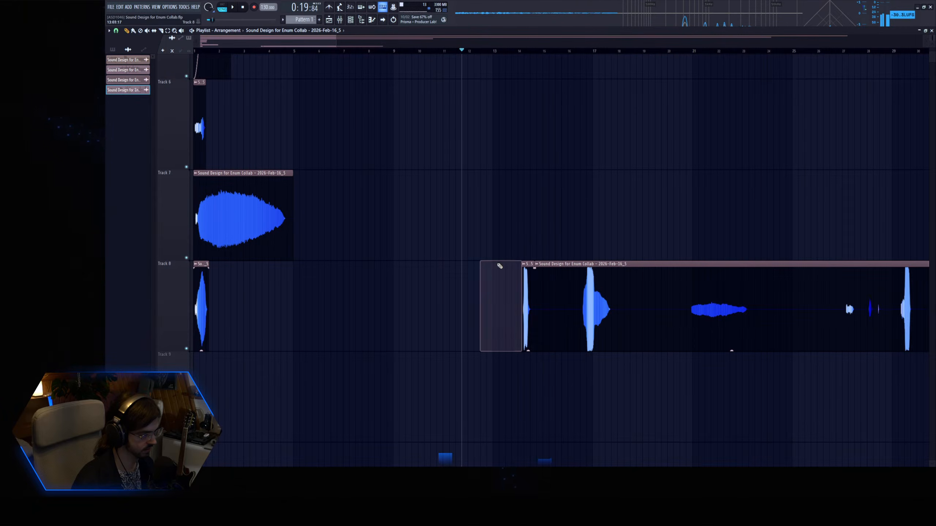
{"action": "left_click", "coordinate": [519, 53]}
{"action": "key", "text": "space"}
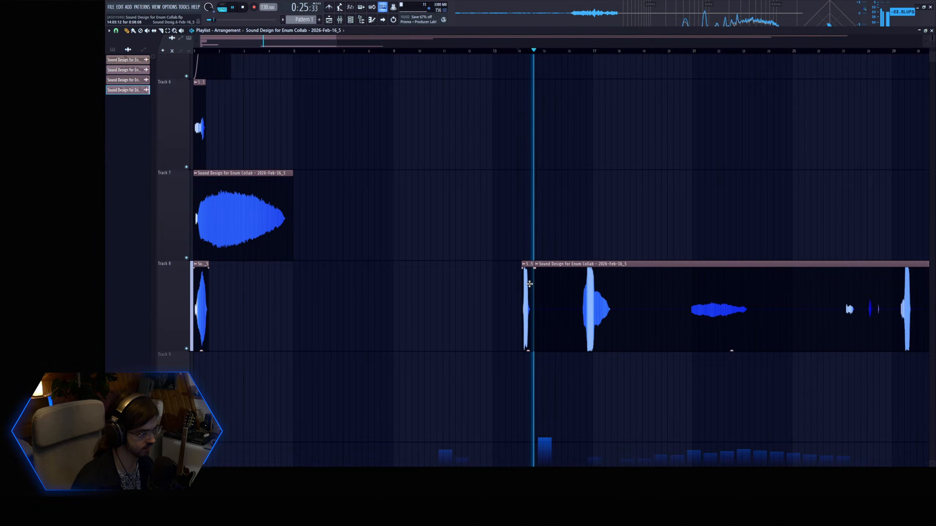
{"action": "key", "text": "space"}
{"action": "left_click_drag", "start_coordinate": [529, 264], "coordinate": [298, 264]}
Slice out the loud sound near bar 17, delete the silence before it, and move the sound to the start of Track 10.
{"action": "left_click", "coordinate": [582, 53]}
{"action": "key", "text": "space"}
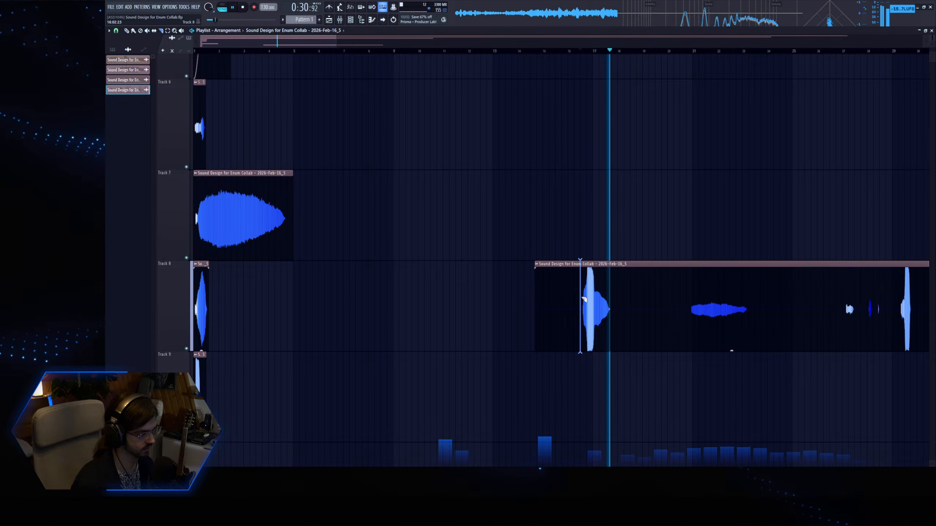
{"action": "right_click", "coordinate": [541, 293]}
{"action": "left_click_drag", "start_coordinate": [598, 295], "coordinate": [189, 282]}
Slice the quiet sound around bars 21–23 out of the Track 8 recording, move it to Track 11's start, and delete the leading silence.
{"action": "left_click", "coordinate": [686, 52]}
{"action": "scroll", "coordinate": [174, 42], "scroll_direction": "right", "scroll_amount": 5}
{"action": "left_click", "coordinate": [161, 31]}
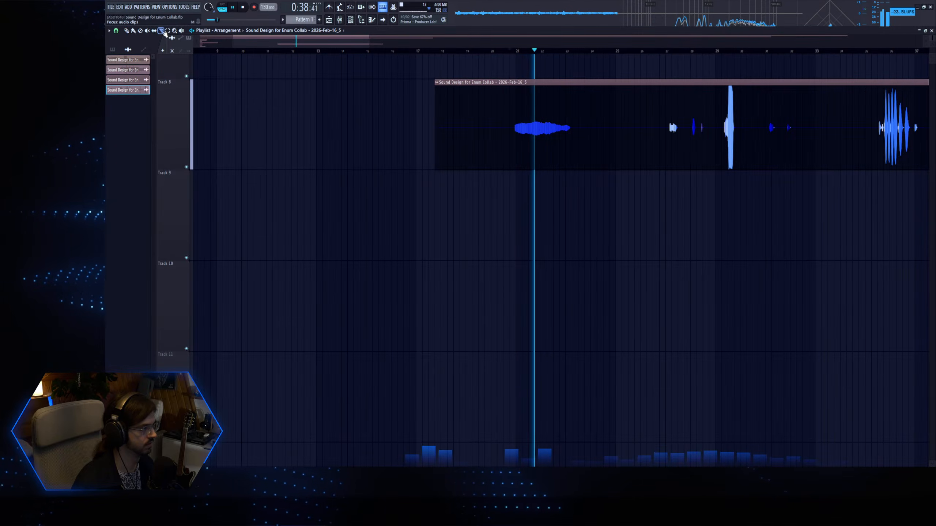
{"action": "left_click", "coordinate": [515, 145]}
{"action": "left_click", "coordinate": [572, 142]}
{"action": "key", "text": "p"}
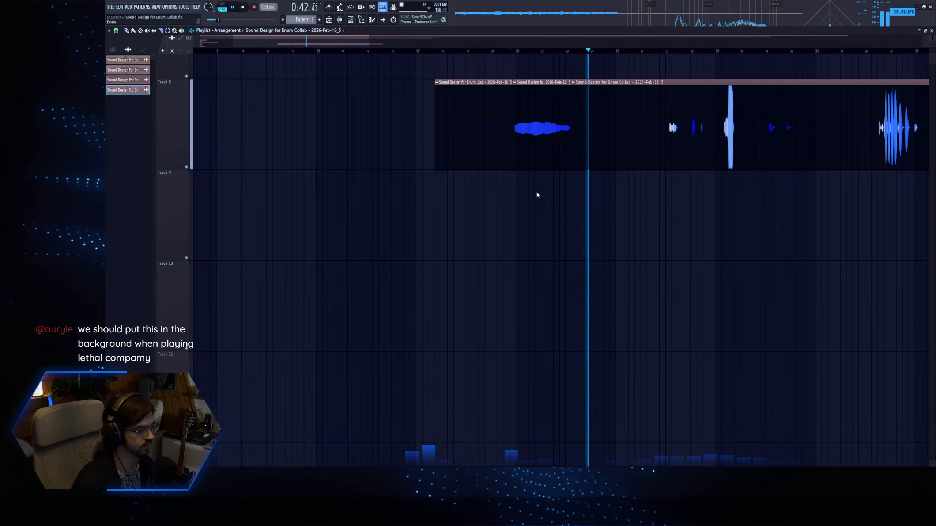
{"action": "right_click", "coordinate": [508, 215], "text": "ctrl"}
{"action": "scroll", "coordinate": [508, 216], "scroll_direction": "down", "scroll_amount": 2}
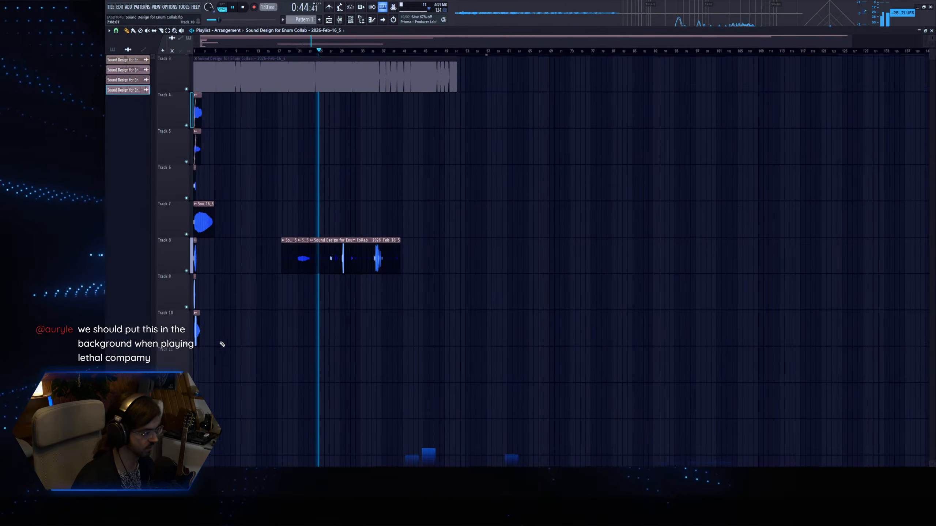
{"action": "right_click", "coordinate": [285, 255]}
{"action": "right_click", "coordinate": [304, 252]}
{"action": "left_click_drag", "start_coordinate": [286, 328], "coordinate": [423, 221]}
Slice the loud hit just after bar 29 out of the Track 8 recording and move it to the start of Track 12.
{"action": "left_click", "coordinate": [160, 31]}
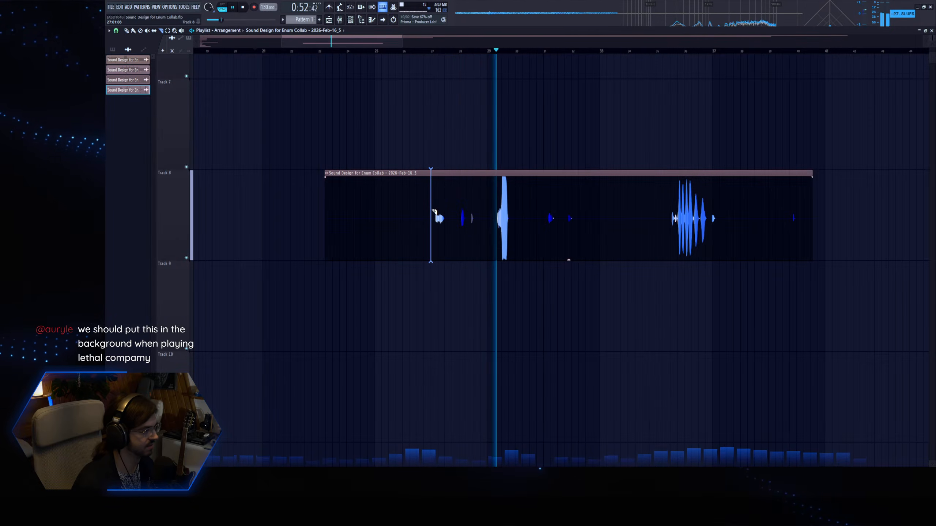
{"action": "left_click", "coordinate": [493, 214]}
{"action": "left_click", "coordinate": [515, 212]}
{"action": "key", "text": "p"}
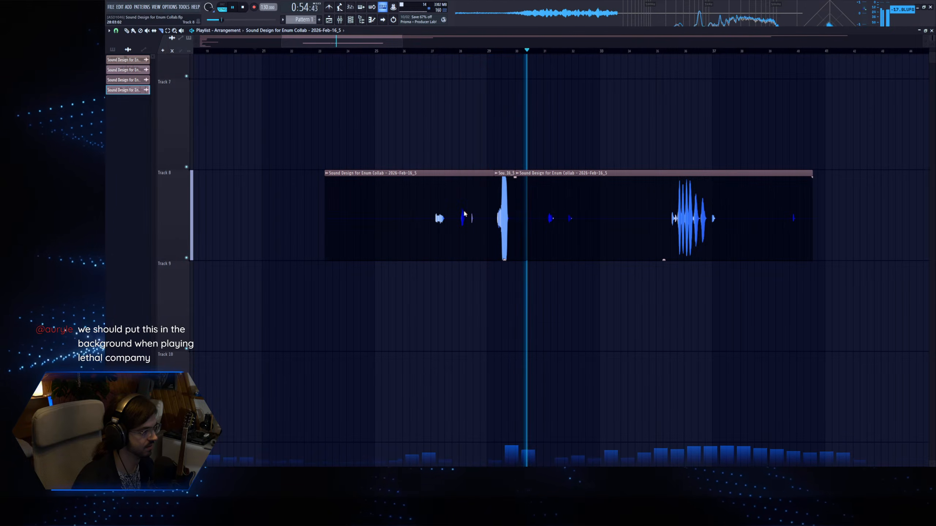
{"action": "right_click", "coordinate": [505, 203]}
{"action": "right_click", "coordinate": [459, 266], "text": "ctrl"}
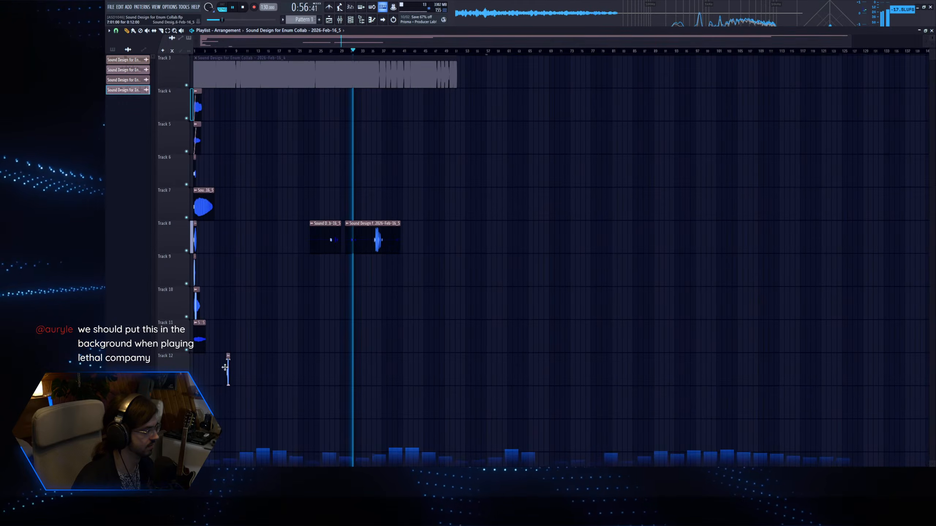
Slice the pulsing burst out of the remaining recording, move it to the start of Track 13, and delete the leftover Track 8 pieces.
{"action": "right_click", "coordinate": [357, 238], "text": "ctrl"}
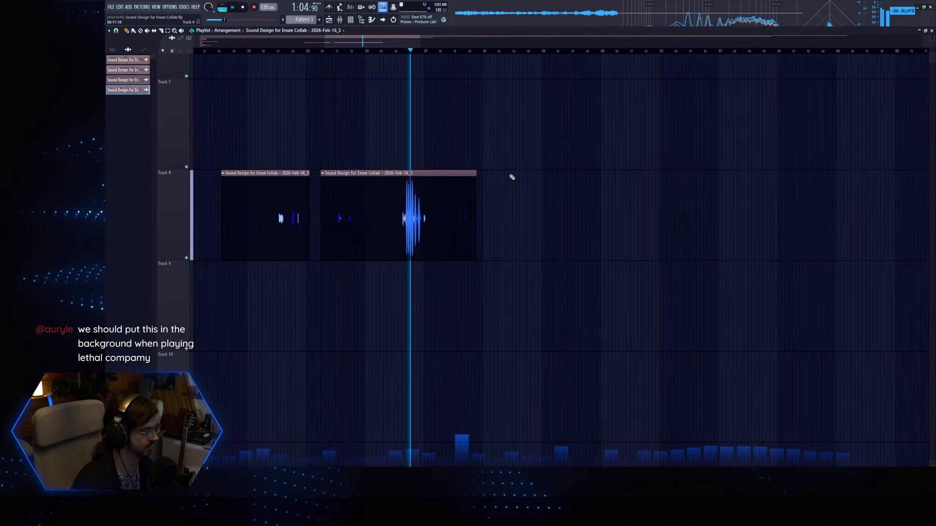
{"action": "left_click", "coordinate": [161, 31]}
{"action": "left_click", "coordinate": [463, 208]}
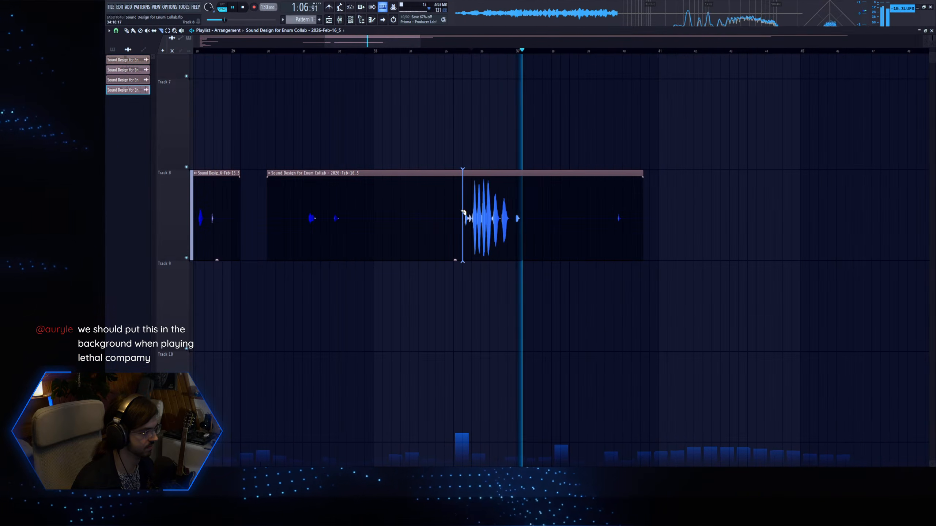
{"action": "left_click", "coordinate": [523, 210]}
{"action": "key", "text": "p"}
{"action": "right_click", "coordinate": [490, 198]}
{"action": "right_click", "coordinate": [527, 218]}
{"action": "right_click", "coordinate": [424, 228]}
{"action": "right_click", "coordinate": [386, 236], "text": "ctrl"}
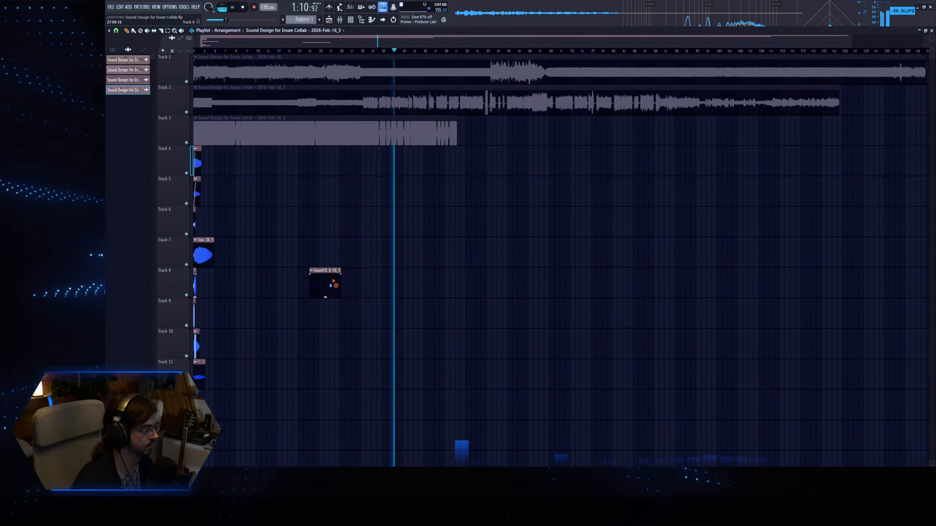
{"action": "right_click", "coordinate": [330, 278]}
Stop playback and solo Track 4 at the beginning of the arrangement.
{"action": "scroll", "coordinate": [324, 281], "scroll_direction": "down", "scroll_amount": 4}
{"action": "left_click_drag", "start_coordinate": [244, 329], "coordinate": [122, 37]}
{"action": "key", "text": "space"}
{"action": "scroll", "coordinate": [187, 170], "scroll_direction": "up", "scroll_amount": 5}
{"action": "right_click", "coordinate": [186, 167]}
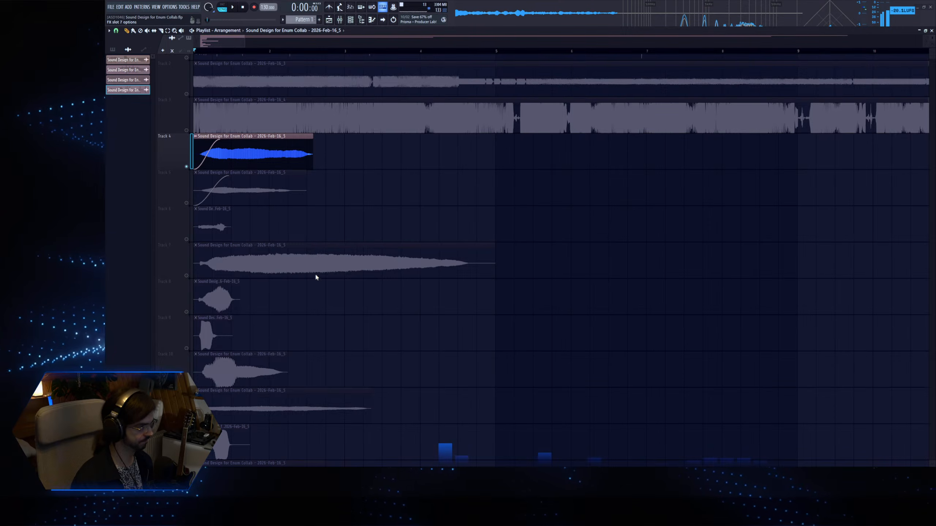
Solo Track 5, select its clip's time range, and consolidate the track into a new audio clip.
{"action": "right_click", "coordinate": [186, 204]}
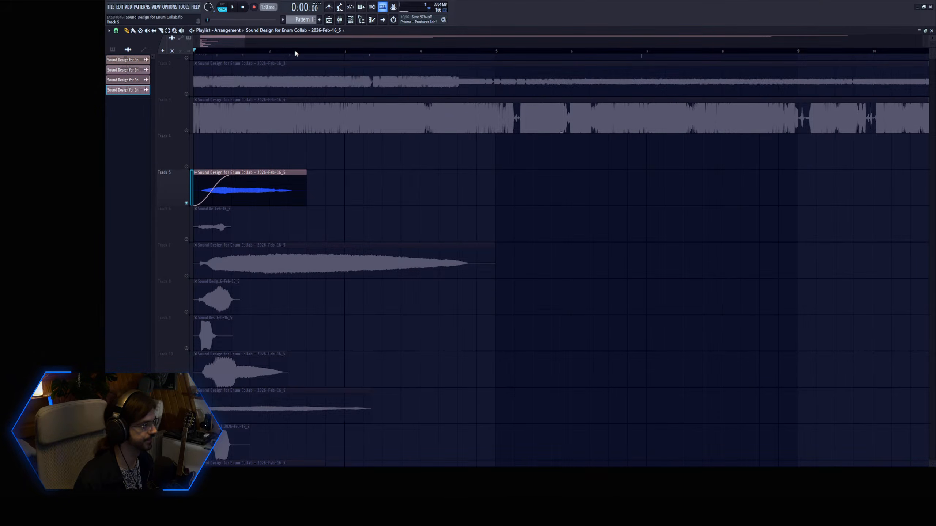
{"action": "left_click_drag", "start_coordinate": [308, 51], "coordinate": [193, 51]}
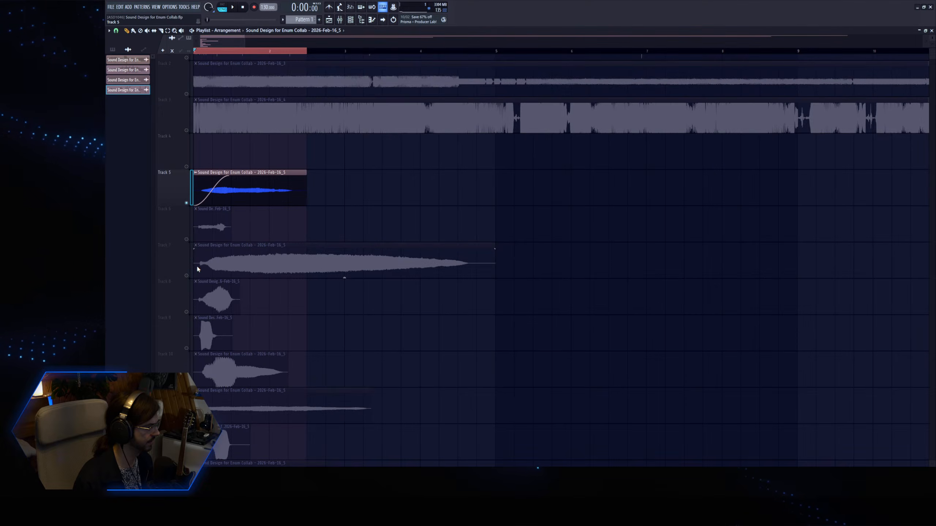
{"action": "key", "text": "ctrl+alt+c"}
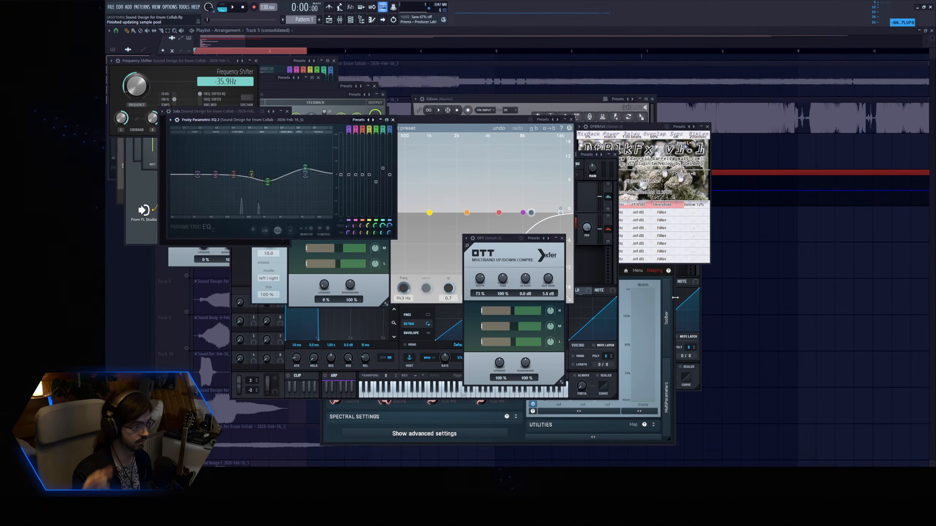
{"action": "key", "text": "F12"}
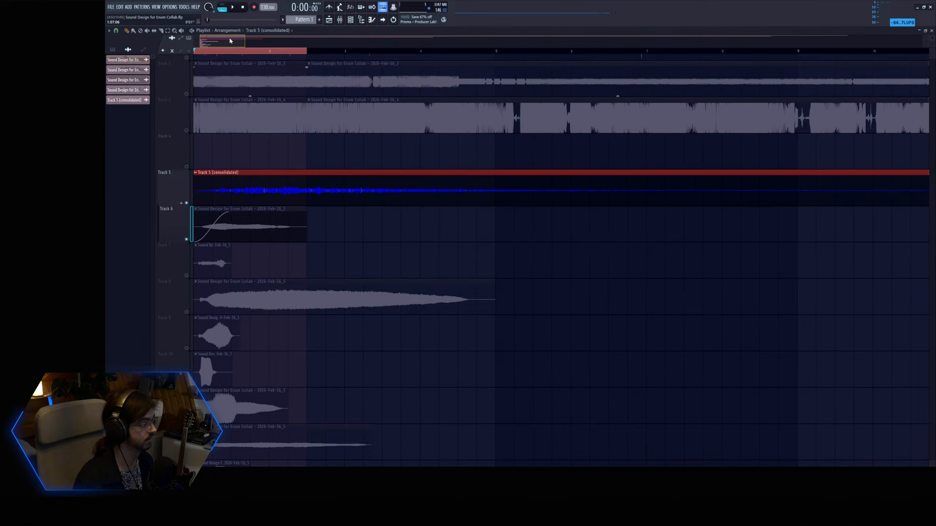
Normalize the consolidated Track 5 clip and play it from the beginning.
{"action": "double_click", "coordinate": [293, 183]}
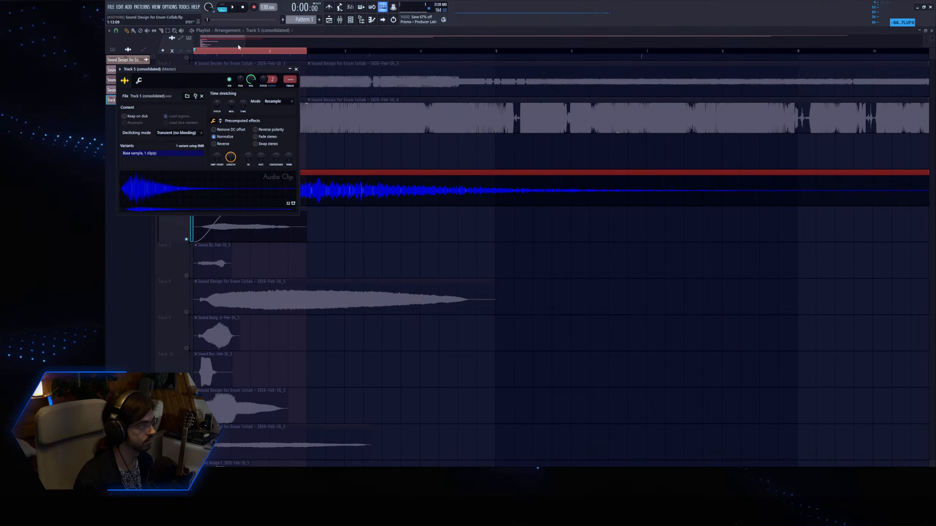
{"action": "key", "text": "Escape"}
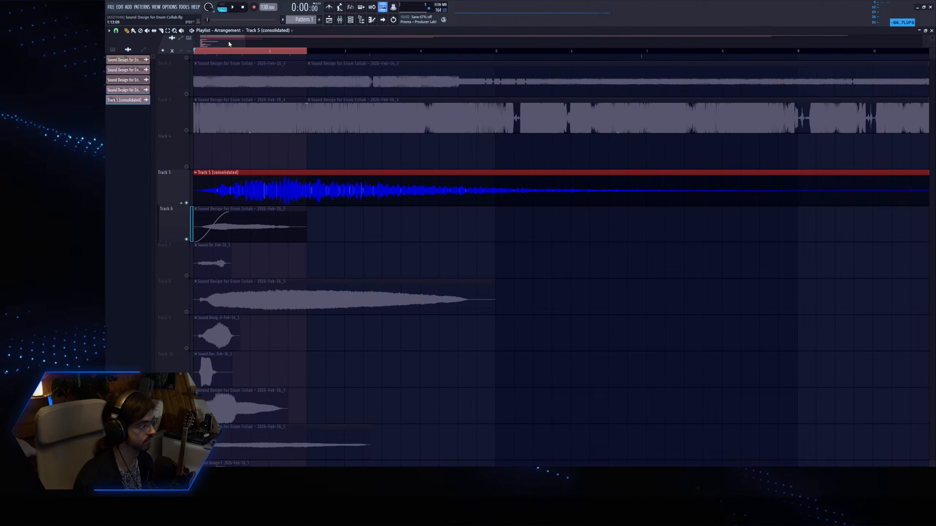
{"action": "double_click", "coordinate": [266, 191]}
{"action": "left_click", "coordinate": [241, 54], "text": "ctrl"}
{"action": "key", "text": "space"}
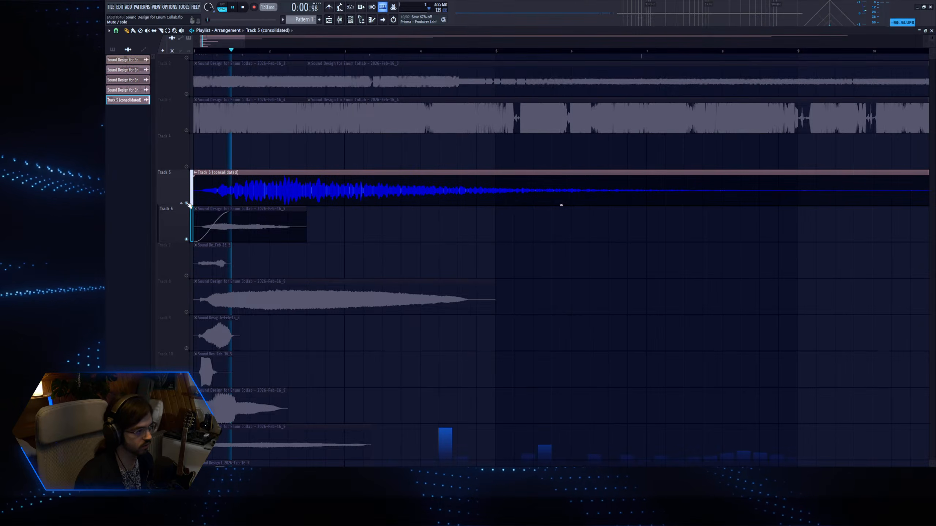
Route the consolidated clip to mixer insert 5 and load Fruity Parametric EQ 2 on it.
{"action": "double_click", "coordinate": [345, 190]}
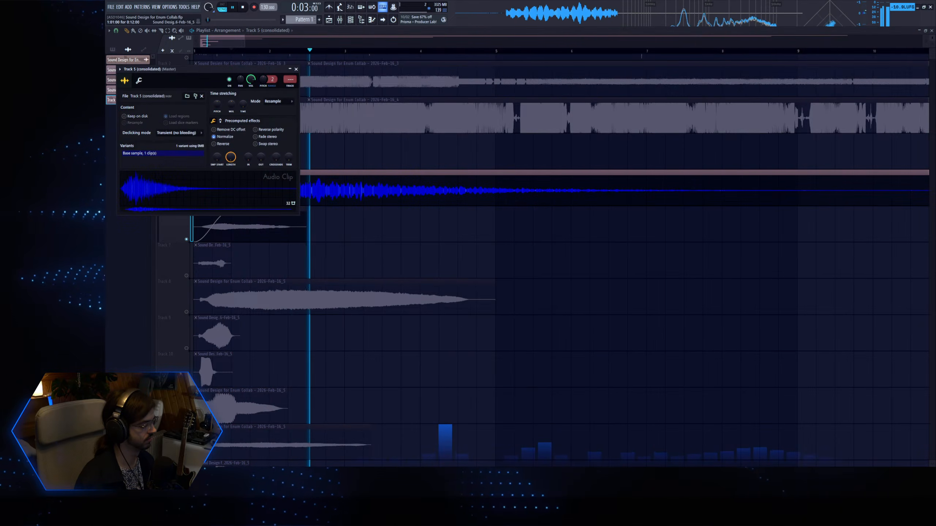
{"action": "key", "text": "ctrl+l"}
{"action": "key", "text": "space"}
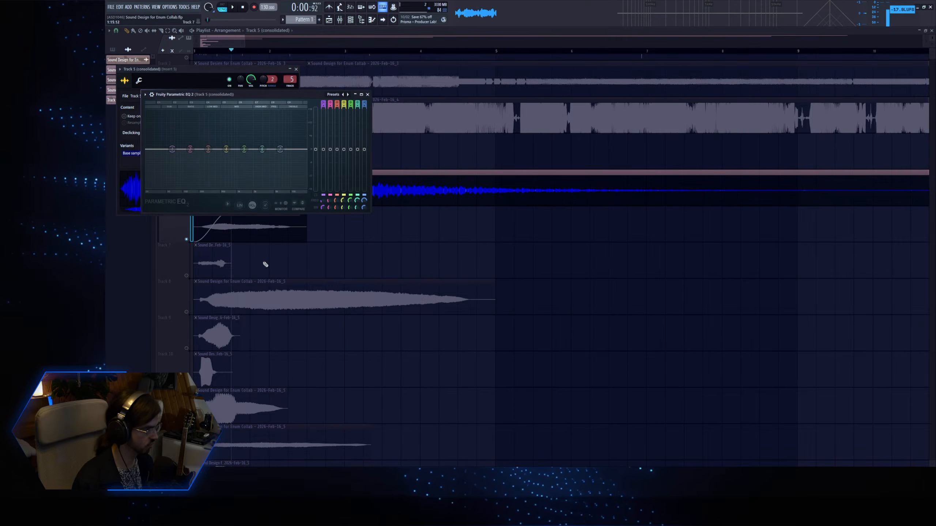
Dip EQ bands 4 and 6, adjust band 6's bandwidth, and pull band 1 down at about 270 Hz to reduce the lows.
{"action": "key", "text": "space"}
{"action": "mouse_move", "coordinate": [225, 149]}
{"action": "left_mouse_down"}
{"action": "mouse_move", "coordinate": [229, 168]}
{"action": "mouse_move", "coordinate": [225, 161]}
{"action": "left_mouse_up"}
{"action": "mouse_move", "coordinate": [262, 149]}
{"action": "left_mouse_down"}
{"action": "mouse_move", "coordinate": [276, 138]}
{"action": "mouse_move", "coordinate": [272, 160]}
{"action": "left_mouse_up"}
{"action": "left_click_drag", "start_coordinate": [350, 207], "coordinate": [357, 209]}
{"action": "key", "text": "space"}
{"action": "key", "text": "space"}
{"action": "left_click_drag", "start_coordinate": [225, 161], "coordinate": [196, 188]}
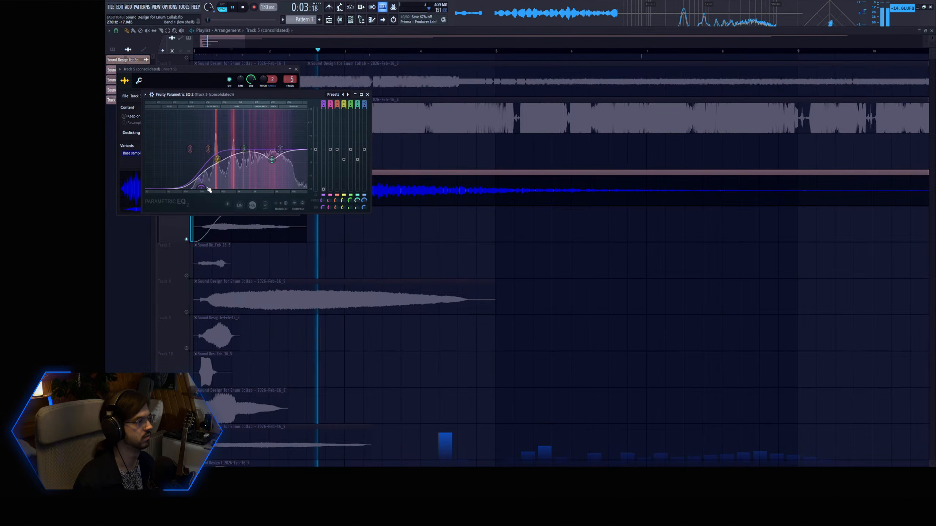
Stop playback and undo the removal of the playlist clips.
{"action": "left_click", "coordinate": [279, 31]}
{"action": "key", "text": "space"}
{"action": "key", "text": "ctrl+z"}
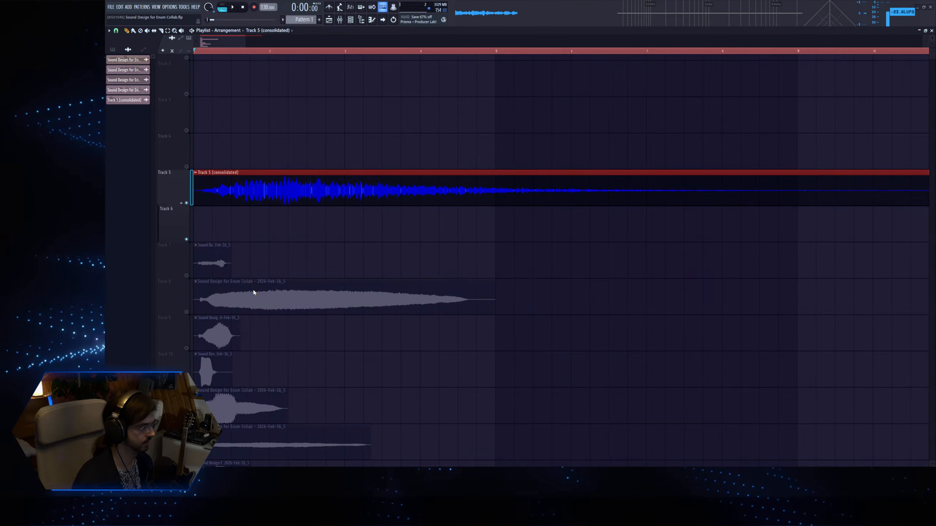
{"action": "key", "text": "ctrl+z"}
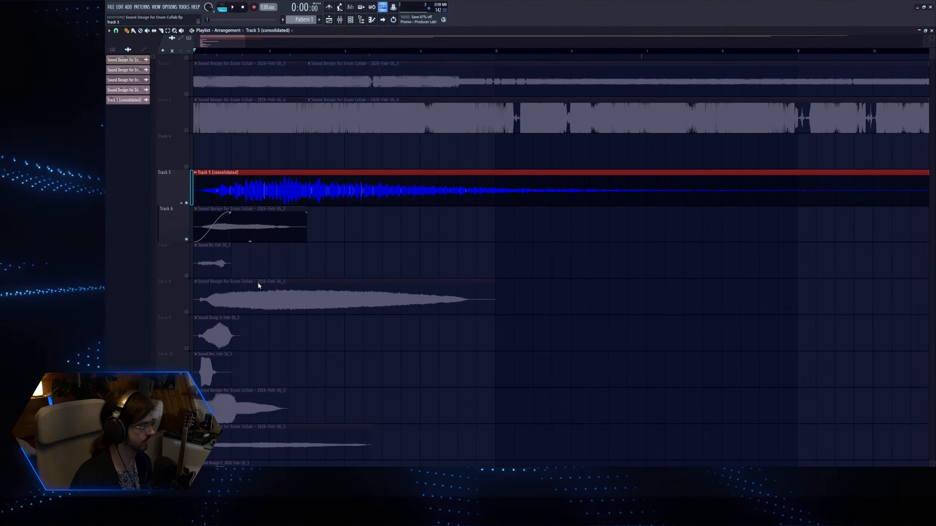
Mark the full length of the consolidated Track 5 clip and play through its tail.
{"action": "left_click", "coordinate": [424, 268], "text": "ctrl"}
{"action": "scroll", "coordinate": [415, 261], "scroll_direction": "down", "scroll_amount": 8}
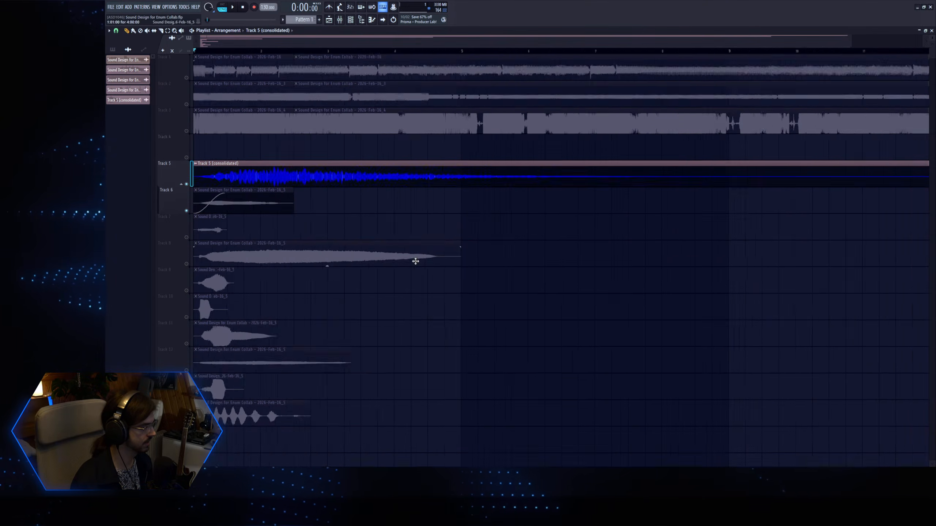
{"action": "scroll", "coordinate": [185, 117], "scroll_direction": "up", "scroll_amount": 4}
{"action": "scroll", "coordinate": [186, 117], "scroll_direction": "up", "scroll_amount": 5}
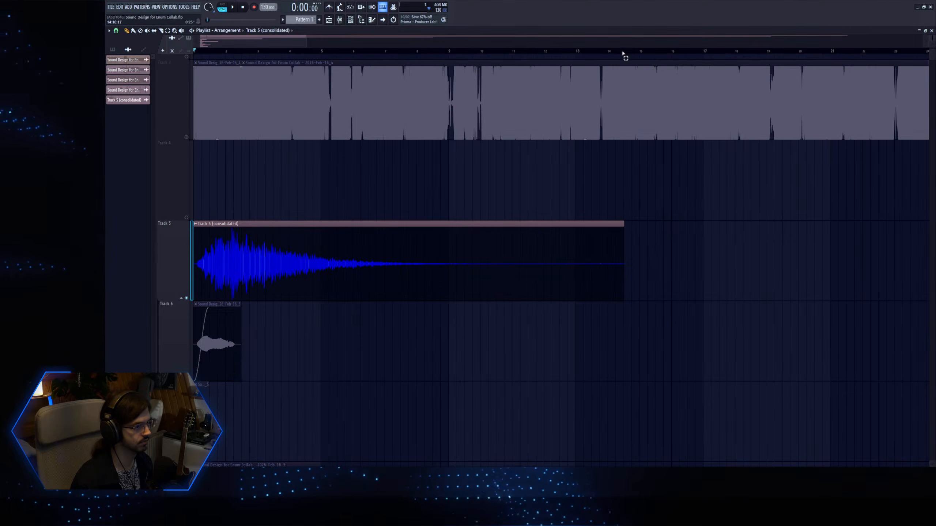
{"action": "left_click_drag", "start_coordinate": [626, 52], "coordinate": [194, 52]}
{"action": "left_click", "coordinate": [347, 203], "text": "ctrl"}
{"action": "key", "text": "space"}
{"action": "left_click", "coordinate": [423, 51]}
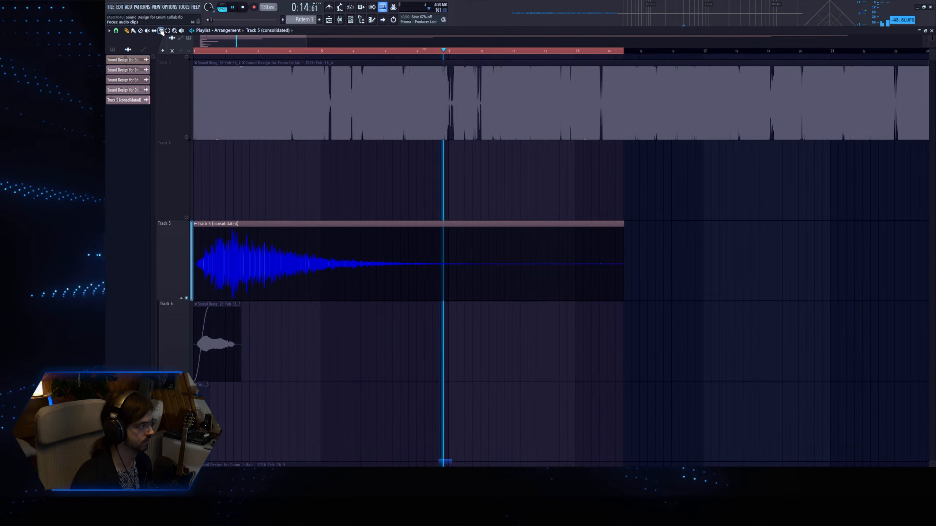
Cut off the Track 5 clip's quiet tail at bar 10 and fade out the remaining end.
{"action": "left_click_drag", "start_coordinate": [489, 253], "coordinate": [490, 206]}
{"action": "key", "text": "p"}
{"action": "right_click", "coordinate": [528, 253]}
{"action": "key", "text": "space"}
Mark the trimmed Track 5 clip's time range, consolidate it to a new clip and normalize the result.
{"action": "left_click_drag", "start_coordinate": [622, 52], "coordinate": [488, 80]}
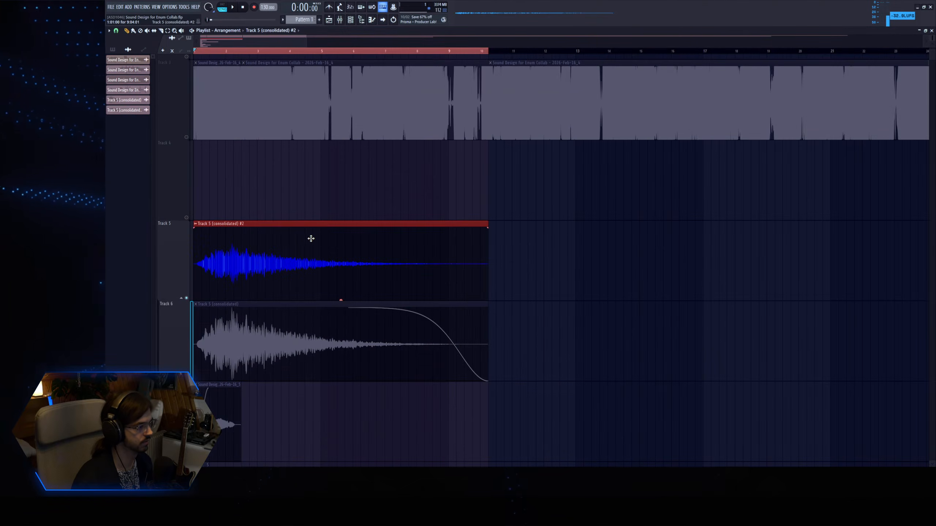
{"action": "double_click", "coordinate": [310, 239]}
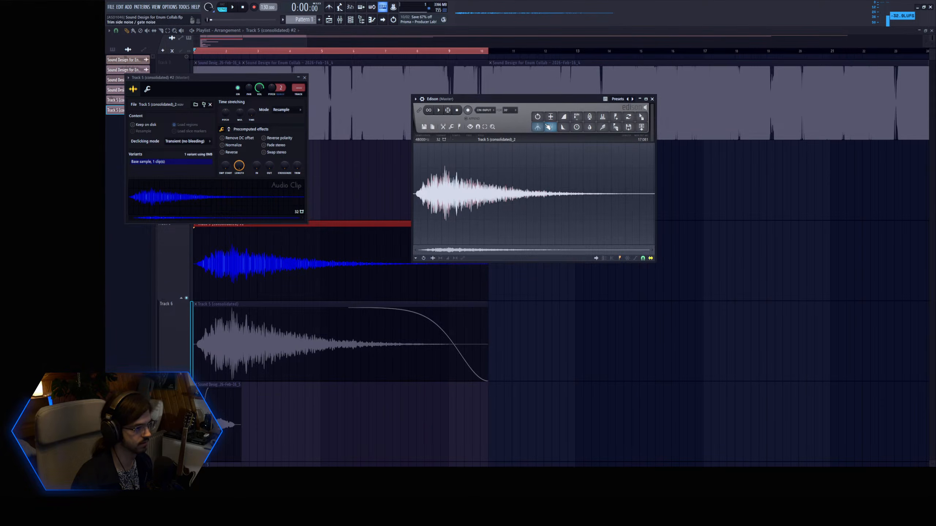
{"action": "left_click", "coordinate": [268, 48]}
Collapse the Track 5 group, solo Track 8 and play its short clip.
{"action": "scroll", "coordinate": [239, 191], "scroll_direction": "down", "scroll_amount": 2}
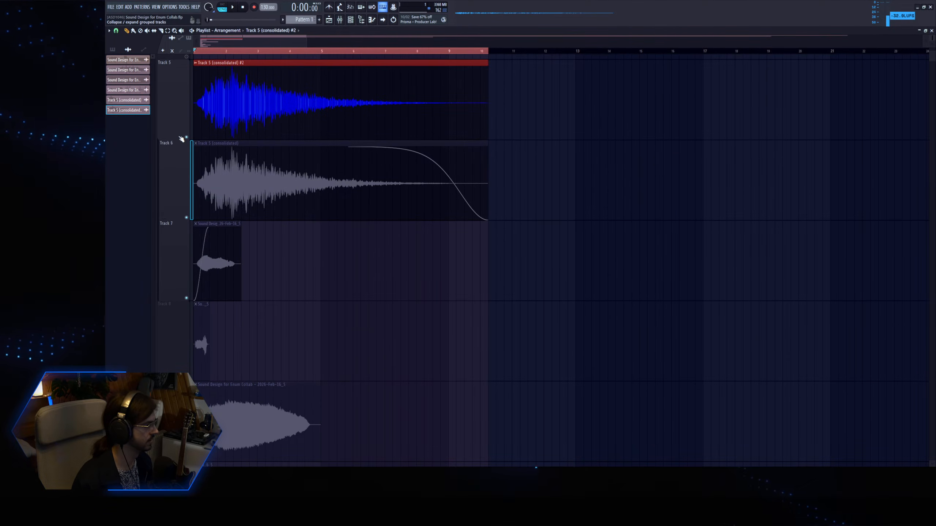
{"action": "scroll", "coordinate": [181, 138], "scroll_direction": "down", "scroll_amount": 3}
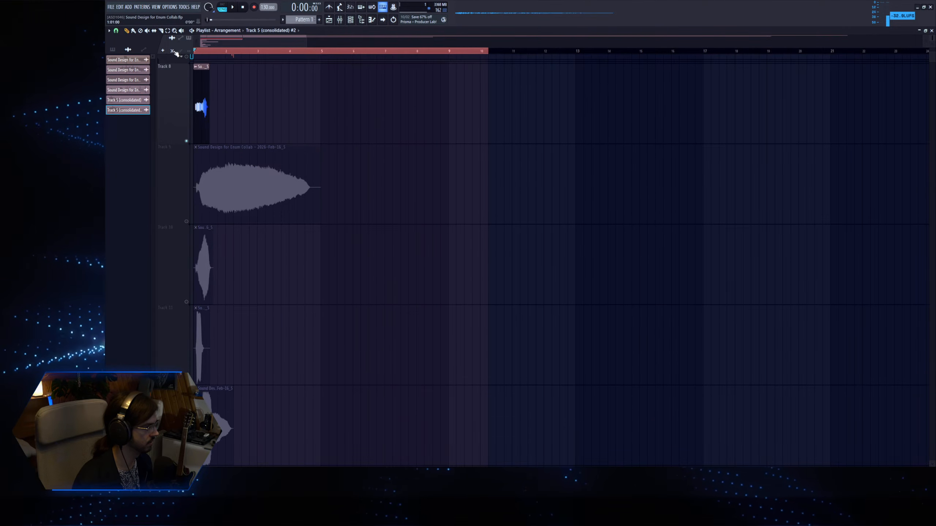
{"action": "left_click_drag", "start_coordinate": [193, 54], "coordinate": [445, 304]}
{"action": "key", "text": "space"}
{"action": "key", "text": "space"}
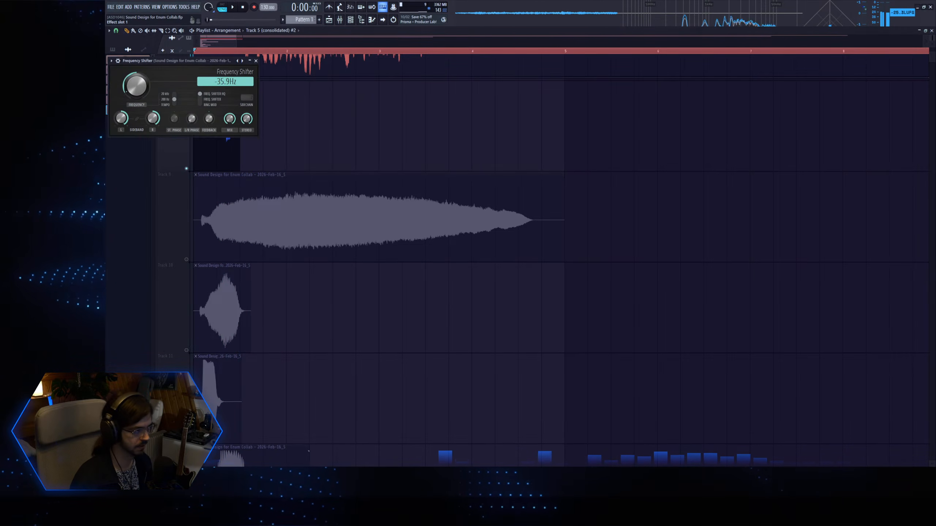
Set the Frequency Shifter on the recorded take's mixer insert to -200 Hz while auditioning Track 8.
{"action": "left_click_drag", "start_coordinate": [229, 118], "coordinate": [230, 120]}
{"action": "key", "text": "space"}
{"action": "key", "text": "space"}
{"action": "left_click_drag", "start_coordinate": [137, 86], "coordinate": [136, 97]}
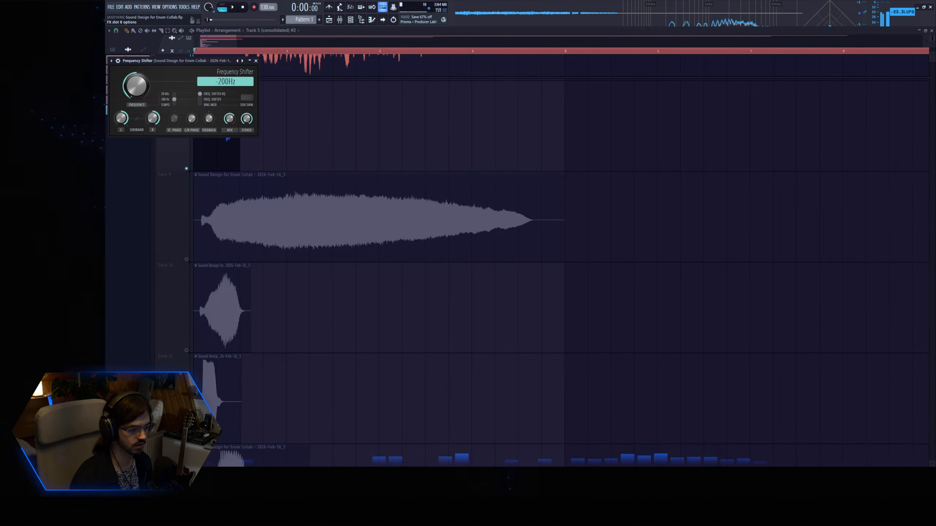
Mark the time range of Track 8's short clip and consolidate the track to a new audio clip.
{"action": "left_click_drag", "start_coordinate": [231, 51], "coordinate": [194, 52]}
{"action": "right_click", "coordinate": [186, 168]}
{"action": "right_click", "coordinate": [186, 168]}
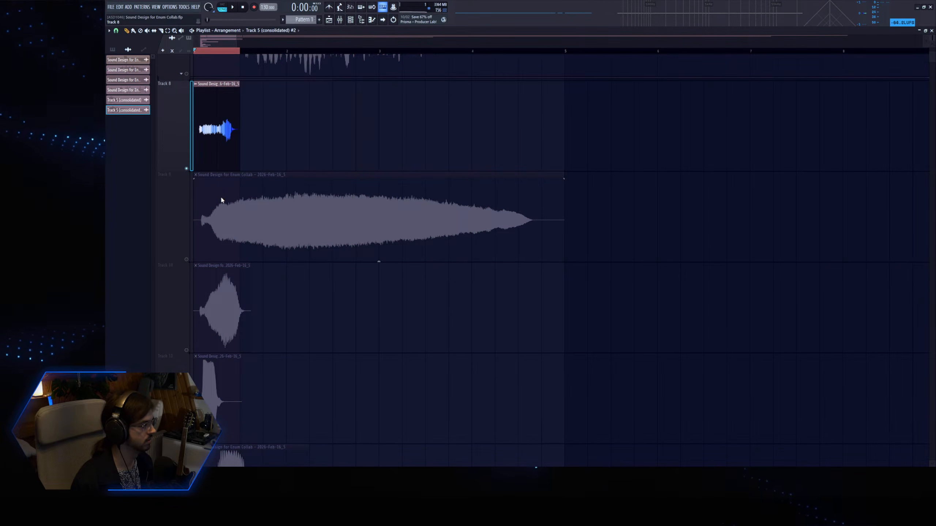
{"action": "key", "text": "ctrl+a"}
{"action": "left_click", "coordinate": [563, 326]}
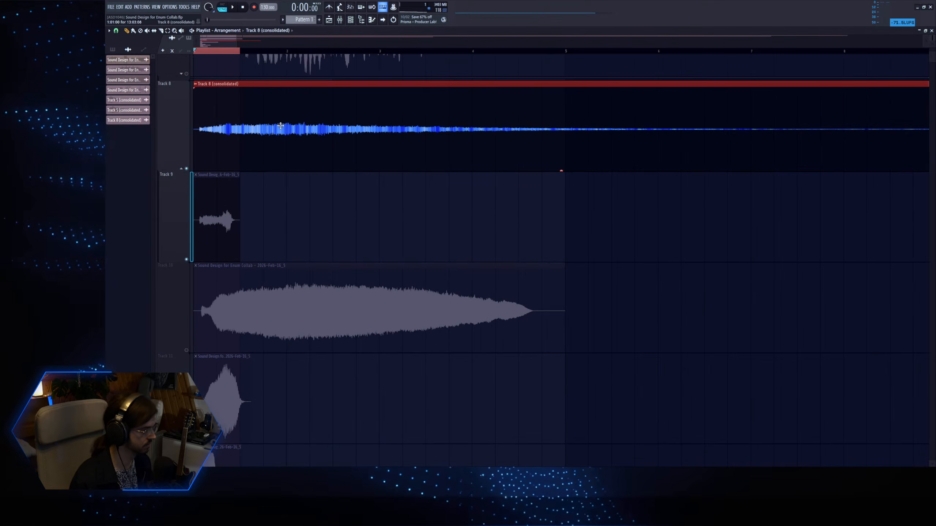
Route the consolidated Track 8 clip to mixer insert 6, normalize it and play it.
{"action": "double_click", "coordinate": [280, 126]}
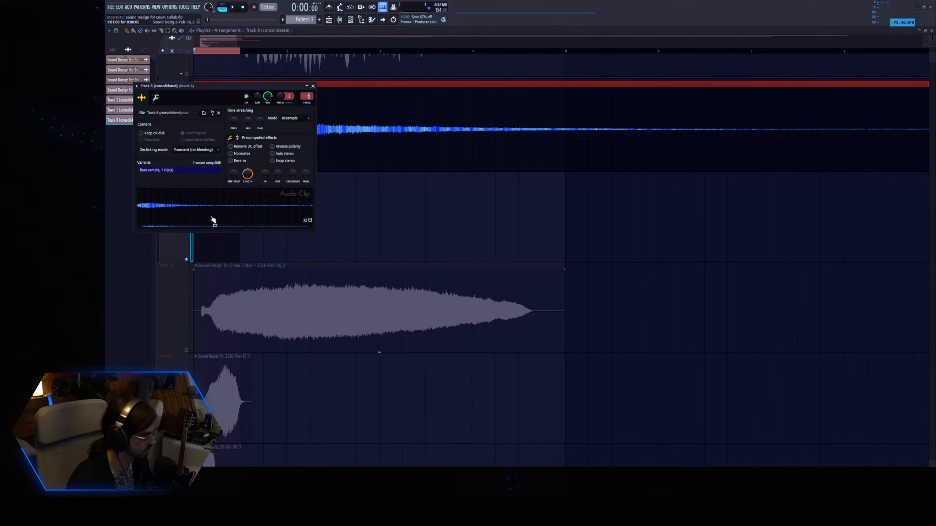
{"action": "left_click", "coordinate": [238, 156]}
{"action": "key", "text": "Escape"}
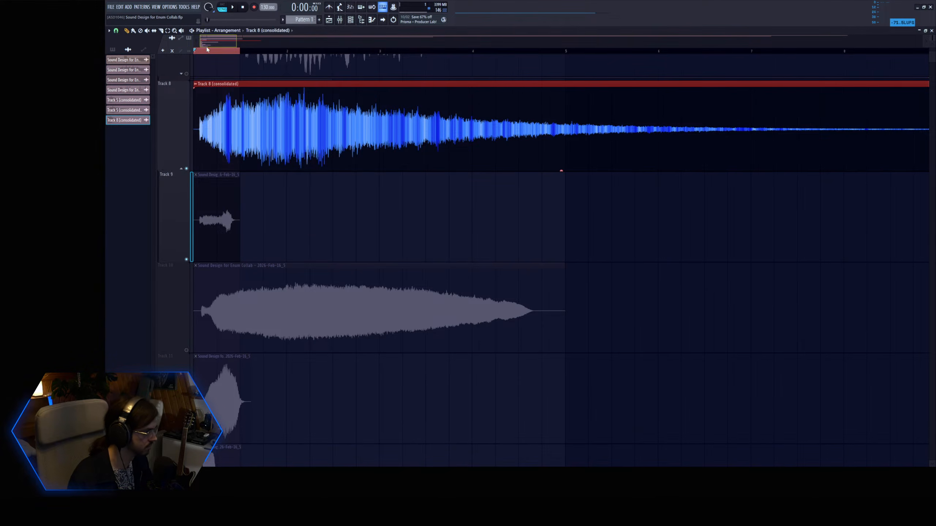
{"action": "key", "text": "space"}
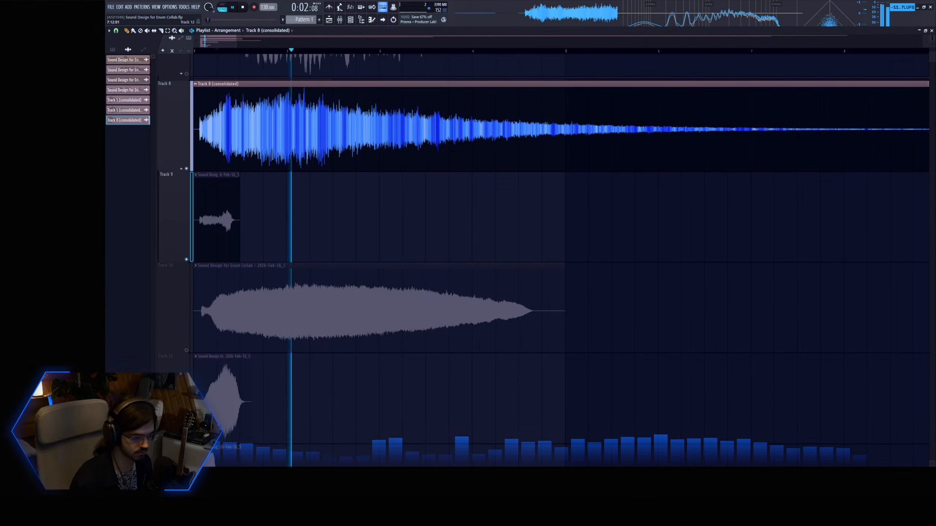
In Fruity Parametric EQ 2 for the Track 8 clip, dip bands 5 and 6 and cut the lows with band 1.
{"action": "key", "text": "space"}
{"action": "key", "text": "space"}
{"action": "mouse_move", "coordinate": [261, 166]}
{"action": "left_mouse_down"}
{"action": "mouse_move", "coordinate": [272, 156]}
{"action": "mouse_move", "coordinate": [276, 179]}
{"action": "mouse_move", "coordinate": [303, 155]}
{"action": "mouse_move", "coordinate": [310, 179]}
{"action": "mouse_move", "coordinate": [270, 175]}
{"action": "left_mouse_up"}
{"action": "key", "text": "space"}
{"action": "key", "text": "space"}
{"action": "key", "text": "space"}
{"action": "key", "text": "space"}
{"action": "key", "text": "space"}
{"action": "key", "text": "space"}
{"action": "left_click_drag", "start_coordinate": [340, 121], "coordinate": [341, 128]}
Boost EQ band 2 by 18 dB as a narrow 2% peak at 56 Hz and dip band 4 slightly.
{"action": "key", "text": "space"}
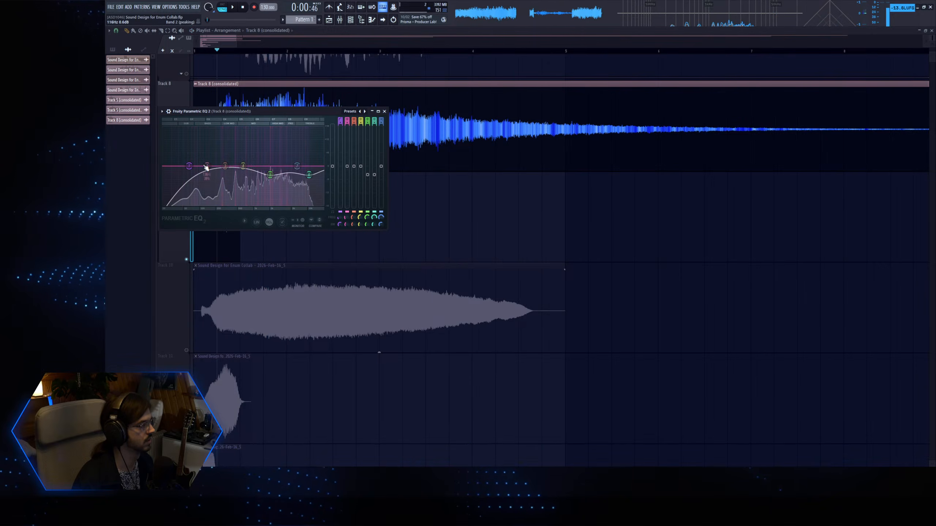
{"action": "key", "text": "space"}
{"action": "left_click_drag", "start_coordinate": [350, 223], "coordinate": [346, 221]}
{"action": "key", "text": "space"}
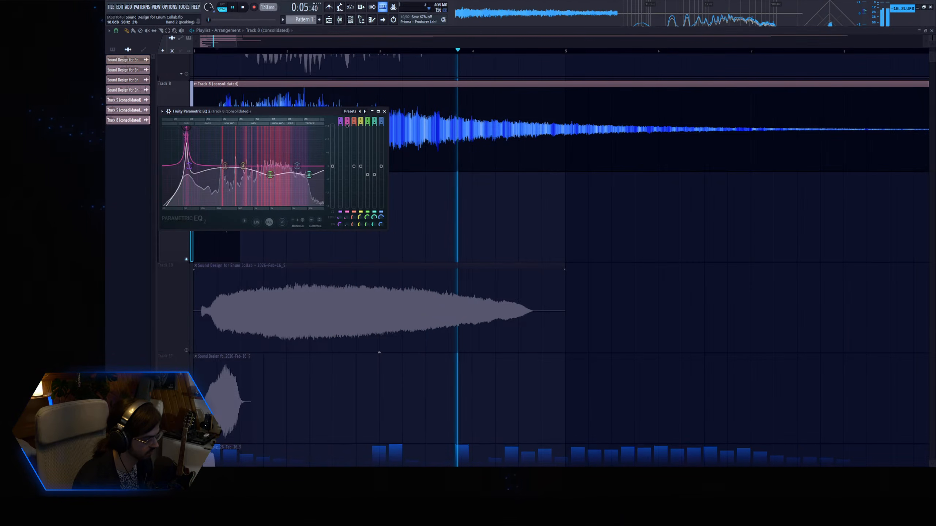
{"action": "mouse_move", "coordinate": [243, 166]}
{"action": "left_mouse_down"}
{"action": "mouse_move", "coordinate": [240, 154]}
{"action": "mouse_move", "coordinate": [234, 170]}
{"action": "left_mouse_up"}
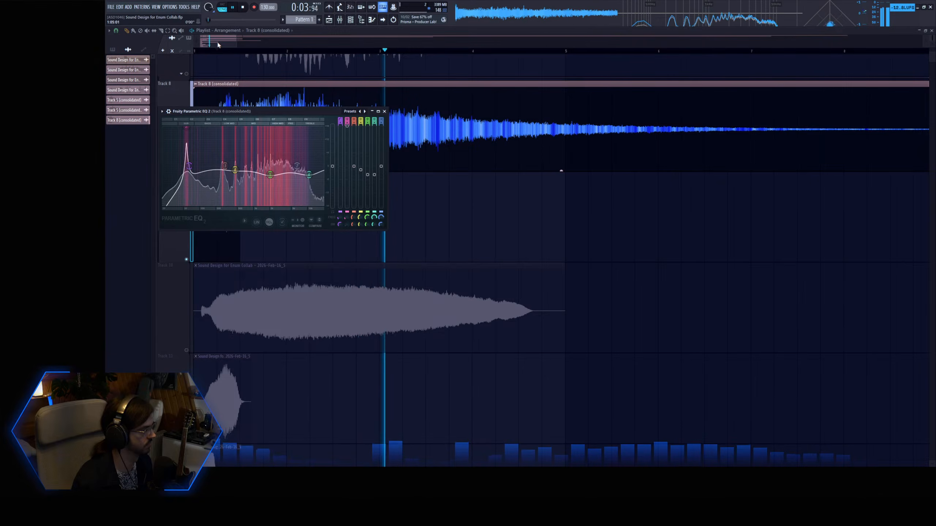
{"action": "key", "text": "Escape"}
{"action": "key", "text": "space"}
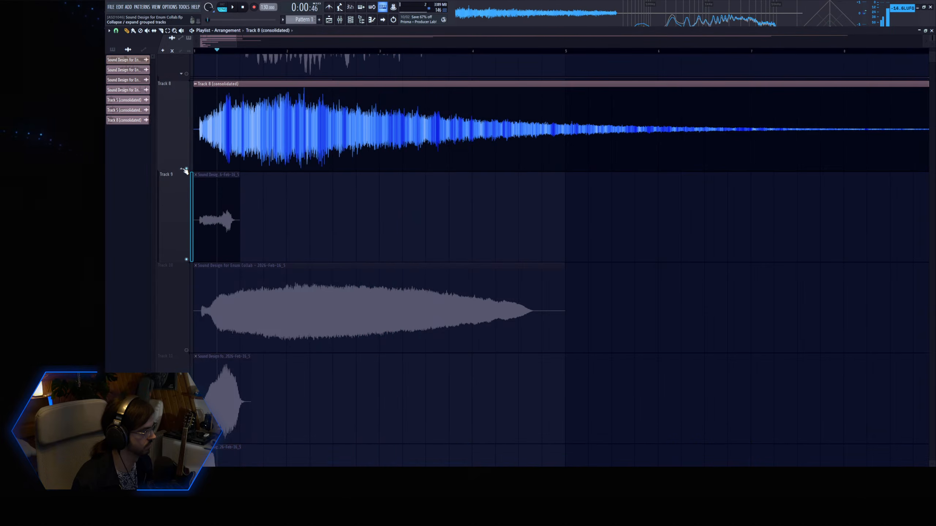
Listen to the quiet tail of the consolidated Track 8 clip to judge where it can end.
{"action": "right_click", "coordinate": [291, 134], "text": "ctrl"}
{"action": "left_click_drag", "start_coordinate": [313, 240], "coordinate": [192, 166]}
{"action": "key", "text": "space"}
{"action": "left_click", "coordinate": [403, 52]}
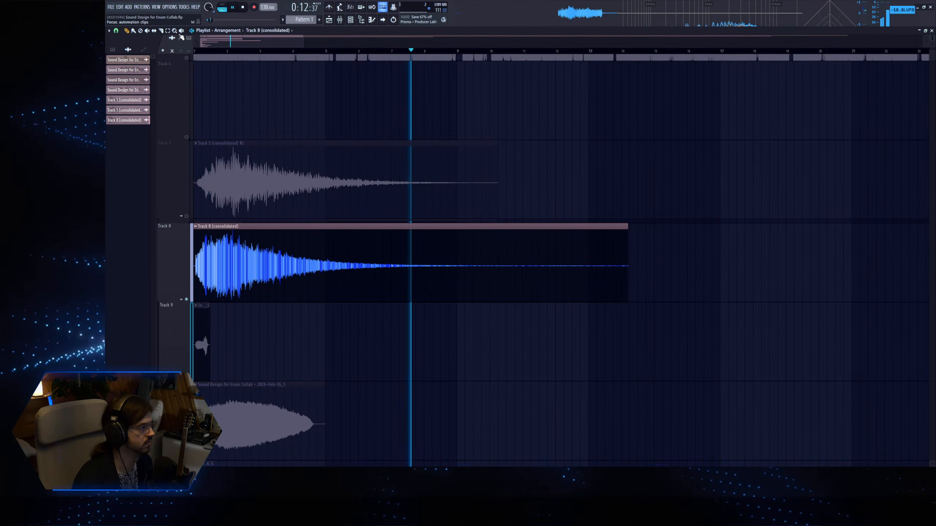
{"action": "left_click", "coordinate": [348, 52]}
{"action": "left_click", "coordinate": [400, 52]}
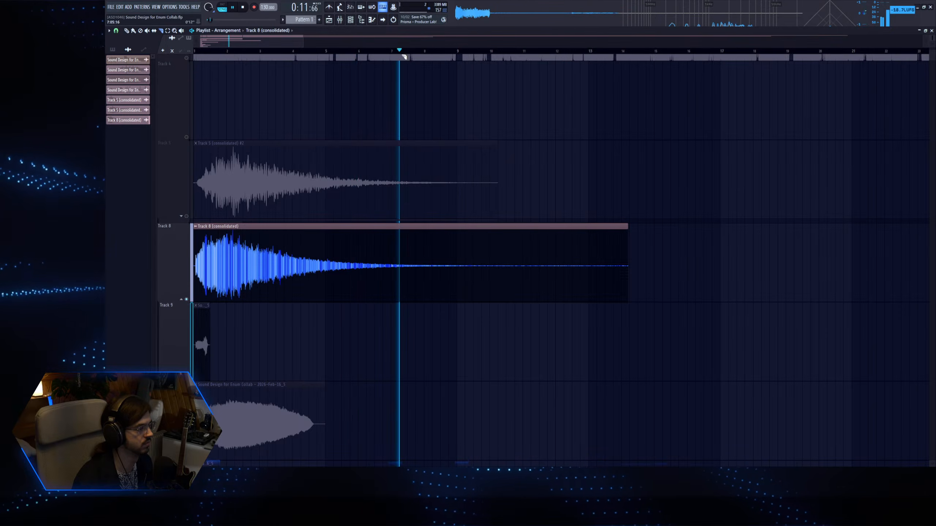
Cut off the Track 8 clip's tail at bar 9 and add a long fade-out to the remaining end.
{"action": "left_click", "coordinate": [456, 264]}
{"action": "key", "text": "p"}
{"action": "right_click", "coordinate": [481, 253]}
{"action": "left_click_drag", "start_coordinate": [456, 233], "coordinate": [279, 226]}
{"action": "key", "text": "space"}
{"action": "scroll", "coordinate": [228, 236], "scroll_direction": "down", "scroll_amount": 2}
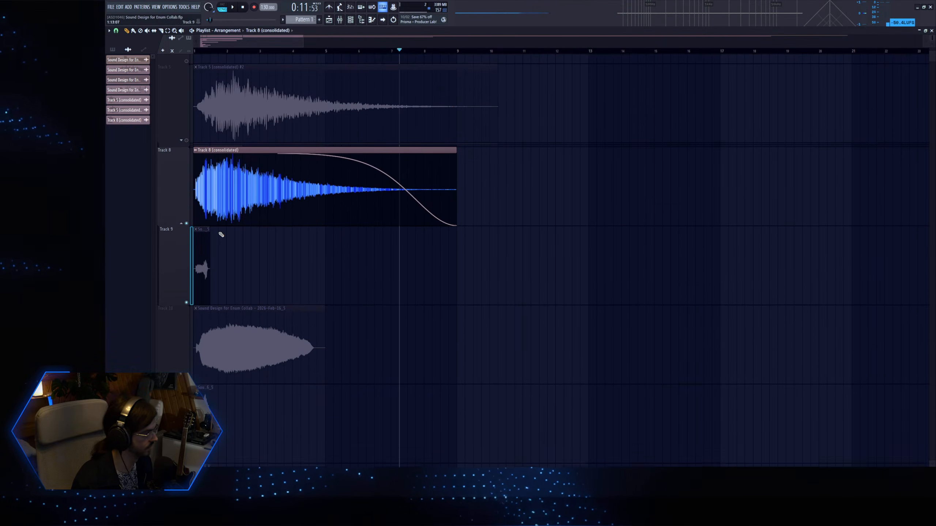
Mark the trimmed Track 8 clip's range up to bar 9 and consolidate the track again.
{"action": "left_click", "coordinate": [201, 51]}
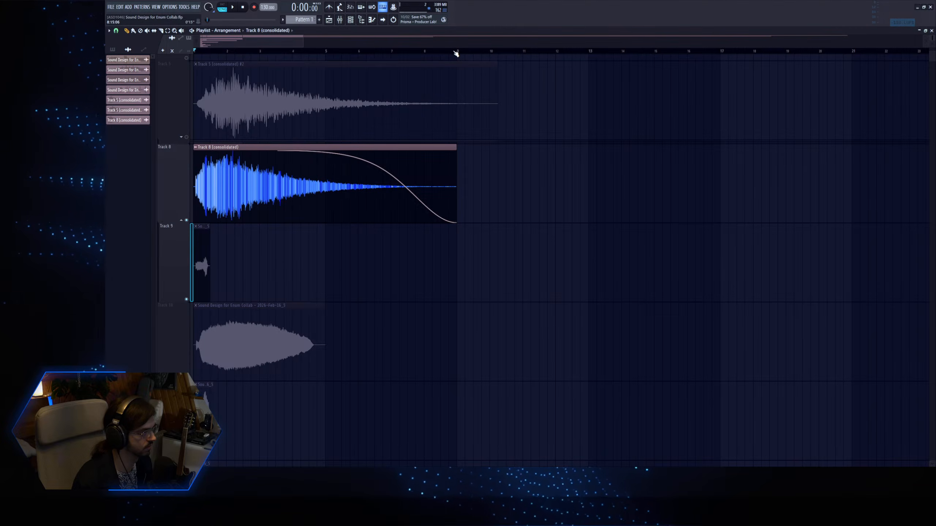
{"action": "left_click_drag", "start_coordinate": [455, 53], "coordinate": [195, 51]}
{"action": "right_click", "coordinate": [208, 261]}
{"action": "key", "text": "ctrl+alt+c"}
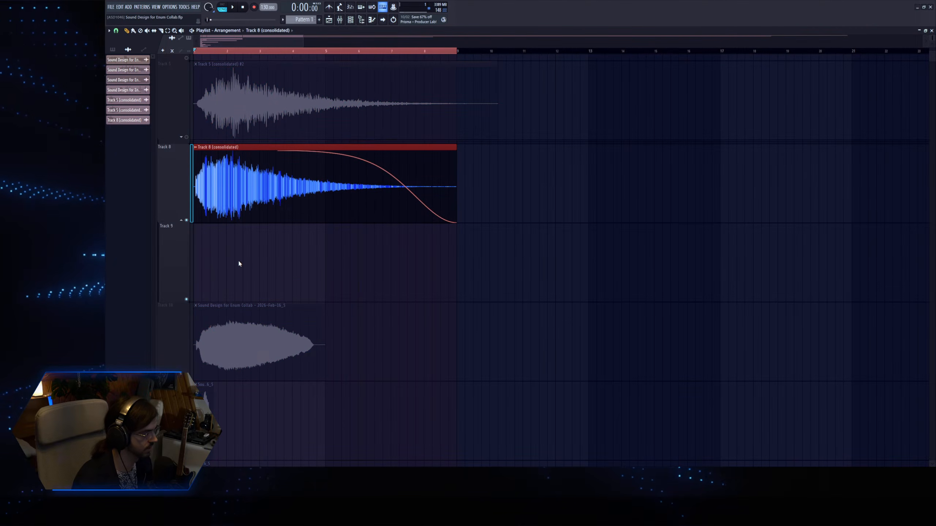
{"action": "left_click", "coordinate": [577, 327]}
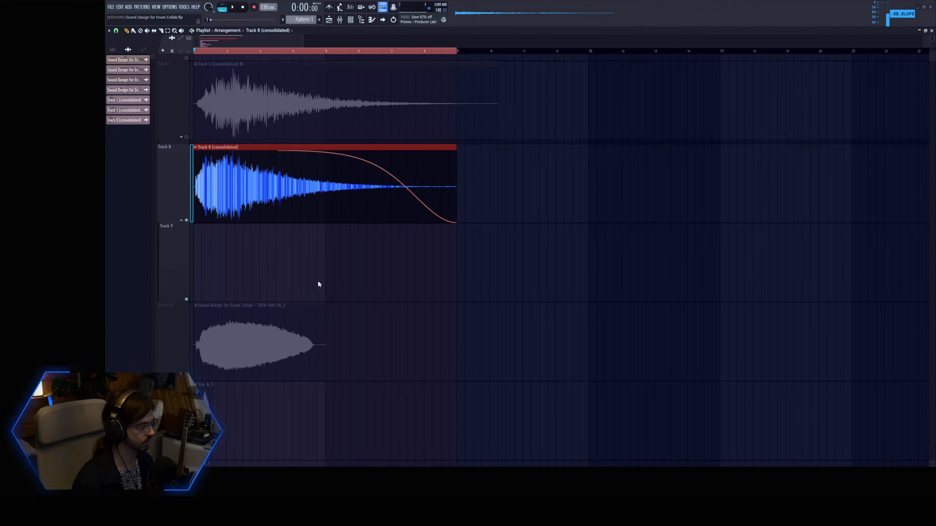
{"action": "left_click", "coordinate": [250, 43]}
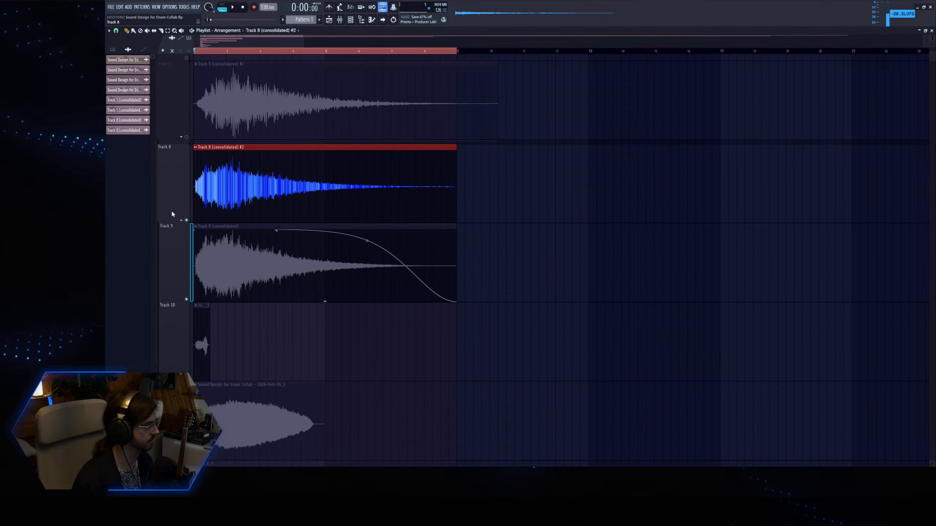
Collapse the Track 8 group, solo Track 11 and play its clip.
{"action": "left_click", "coordinate": [181, 220]}
{"action": "right_click", "coordinate": [186, 303]}
{"action": "scroll", "coordinate": [243, 222], "scroll_direction": "down", "scroll_amount": 2}
{"action": "key", "text": "space"}
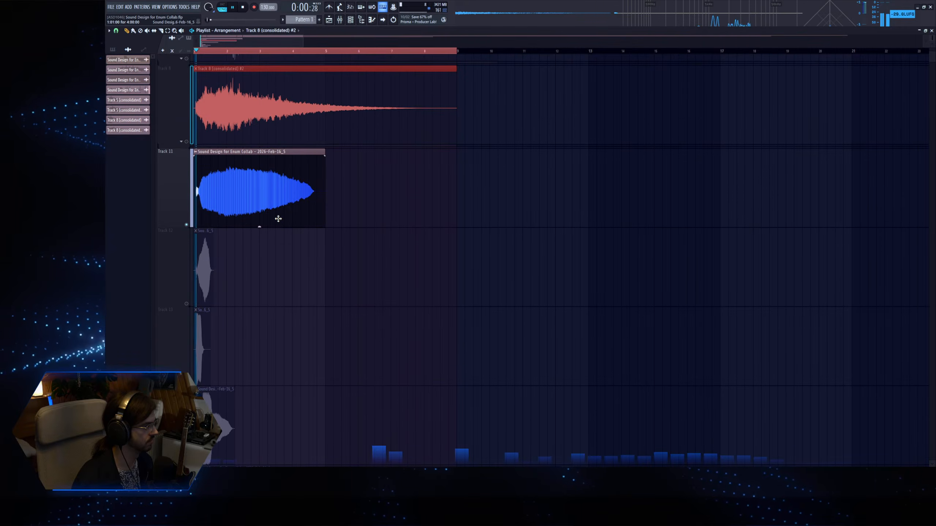
Open the Track 11 clip's channel settings and set its Frequency Shifter to 200 Hz.
{"action": "double_click", "coordinate": [271, 197]}
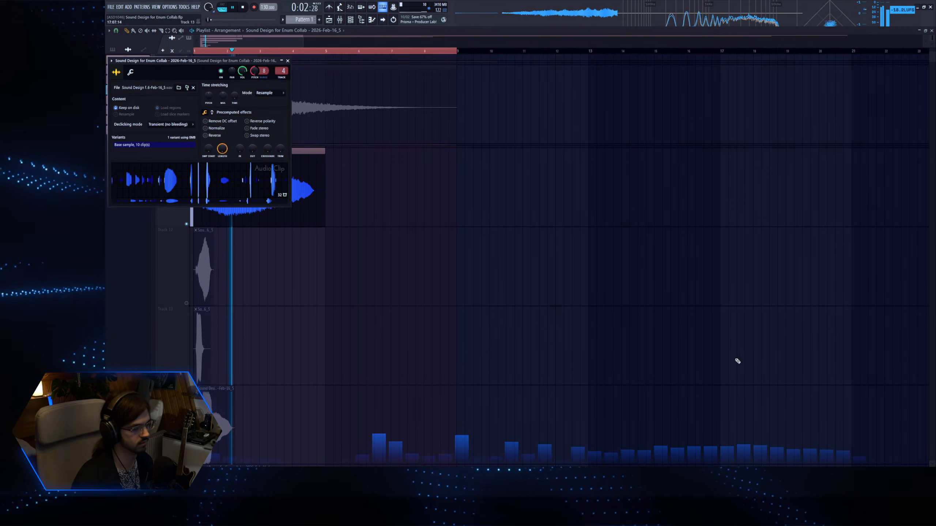
{"action": "key", "text": "space"}
{"action": "left_click_drag", "start_coordinate": [137, 86], "coordinate": [137, 29]}
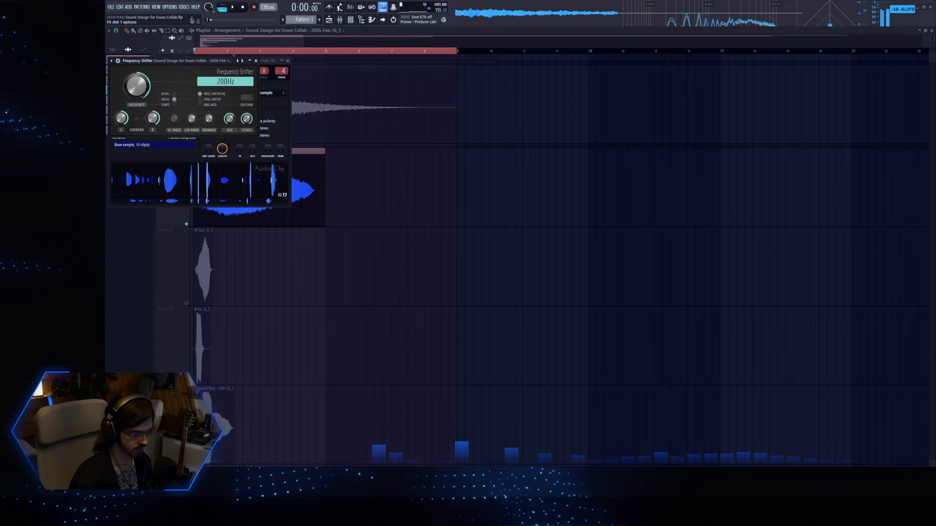
{"action": "key", "text": "Escape"}
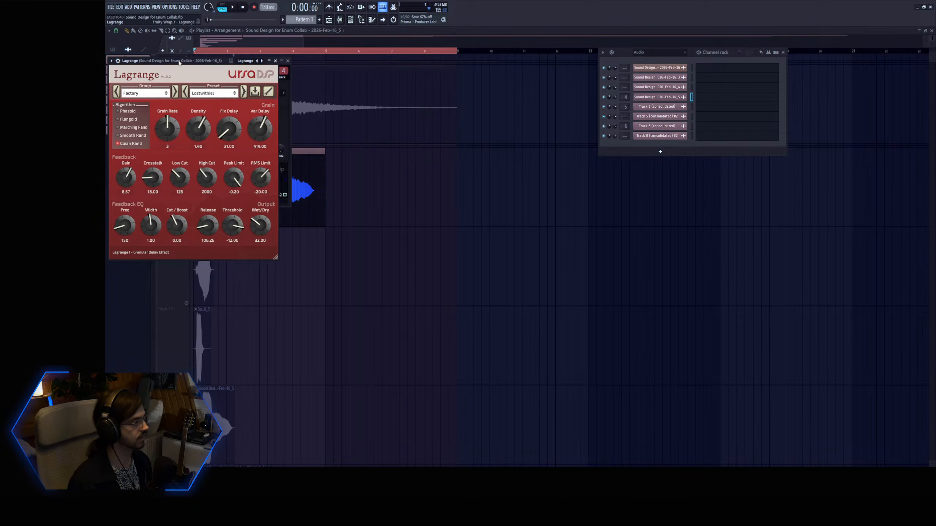
In Lagrange, set Grain Rate to 5, feedback Gain to 8.24, Density to 1.58 and Wet/Dry to 61.60.
{"action": "left_click_drag", "start_coordinate": [180, 62], "coordinate": [263, 78]}
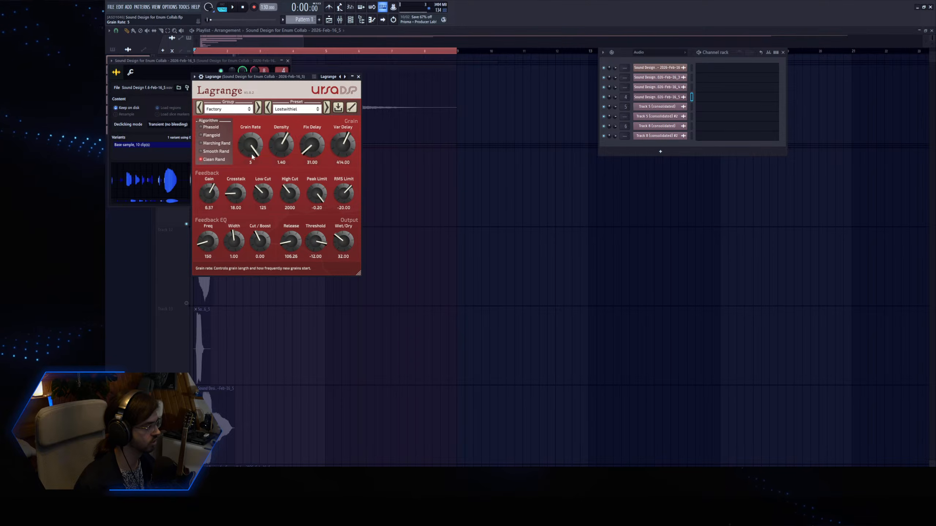
{"action": "left_click_drag", "start_coordinate": [214, 192], "coordinate": [215, 188]}
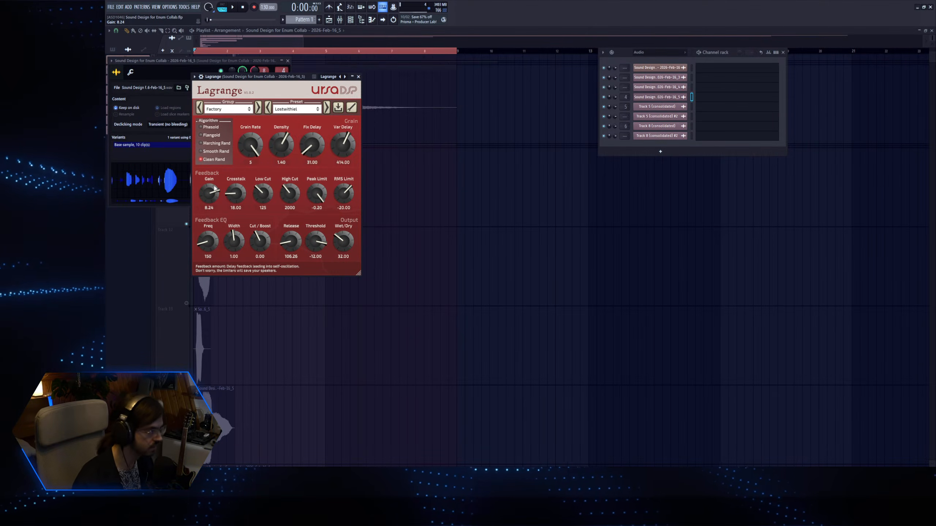
{"action": "key", "text": "space"}
{"action": "left_click_drag", "start_coordinate": [280, 151], "coordinate": [276, 153]}
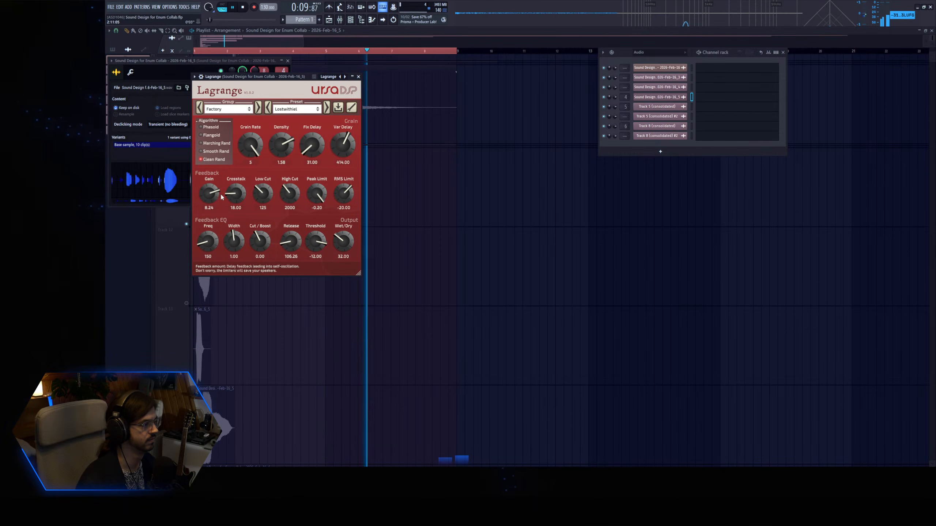
{"action": "key", "text": "space"}
{"action": "left_click_drag", "start_coordinate": [343, 242], "coordinate": [348, 230]}
{"action": "left_click_drag", "start_coordinate": [252, 80], "coordinate": [333, 83]}
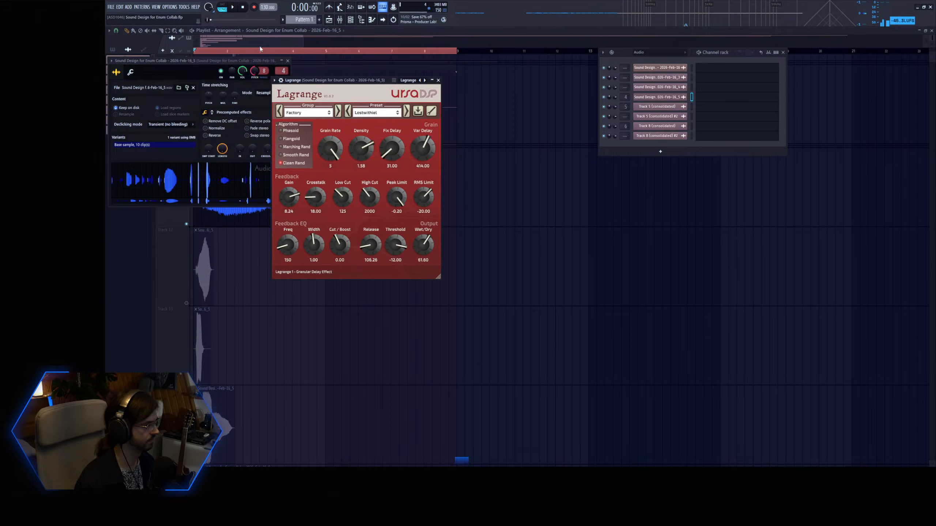
Play the Track 11 clip again, reopen Lagrange and raise its Wet/Dry to 100.
{"action": "right_click", "coordinate": [259, 229]}
{"action": "double_click", "coordinate": [240, 201]}
{"action": "left_click_drag", "start_coordinate": [247, 74], "coordinate": [242, 101]}
{"action": "key", "text": "space"}
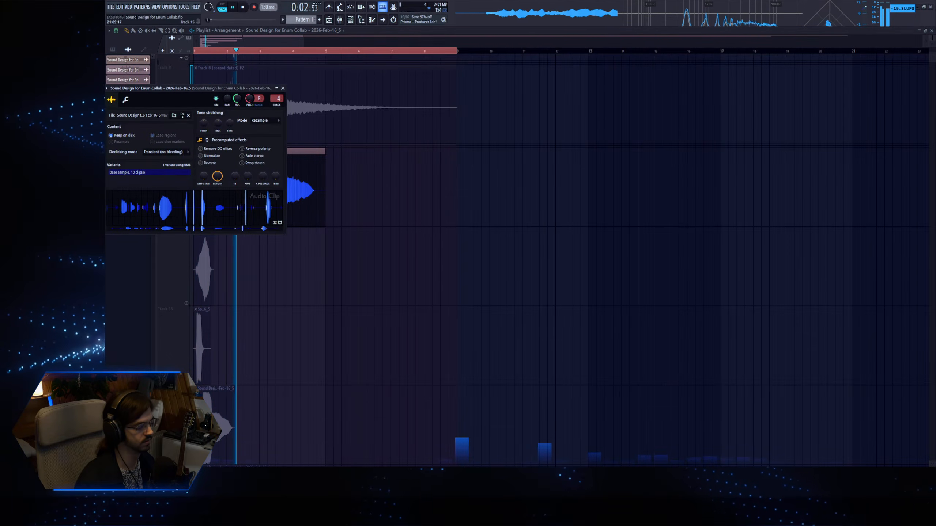
{"action": "left_click", "coordinate": [331, 479]}
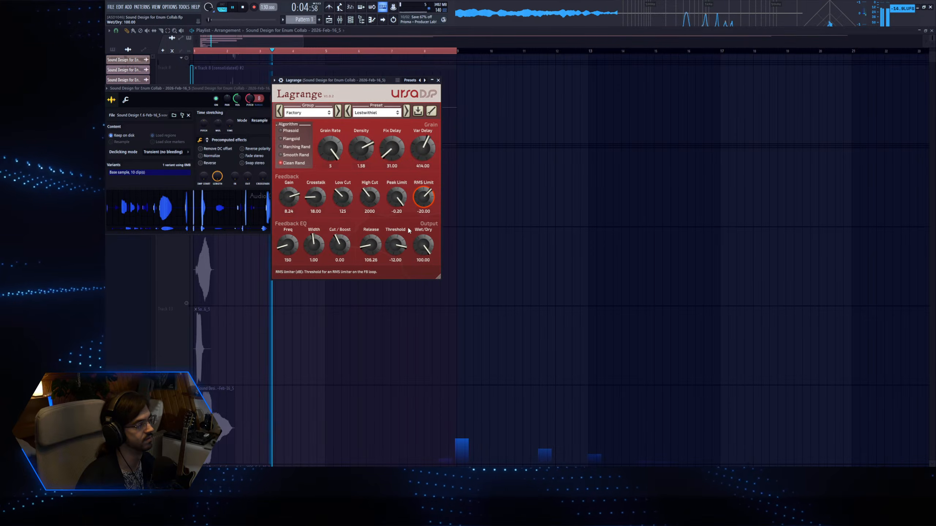
In Lagrange, switch the algorithm to Flangoid and set Crosstalk to 47.60 and feedback Gain to 6.48.
{"action": "left_click", "coordinate": [293, 140]}
{"action": "key", "text": "space"}
{"action": "key", "text": "space"}
{"action": "left_click_drag", "start_coordinate": [317, 200], "coordinate": [292, 204]}
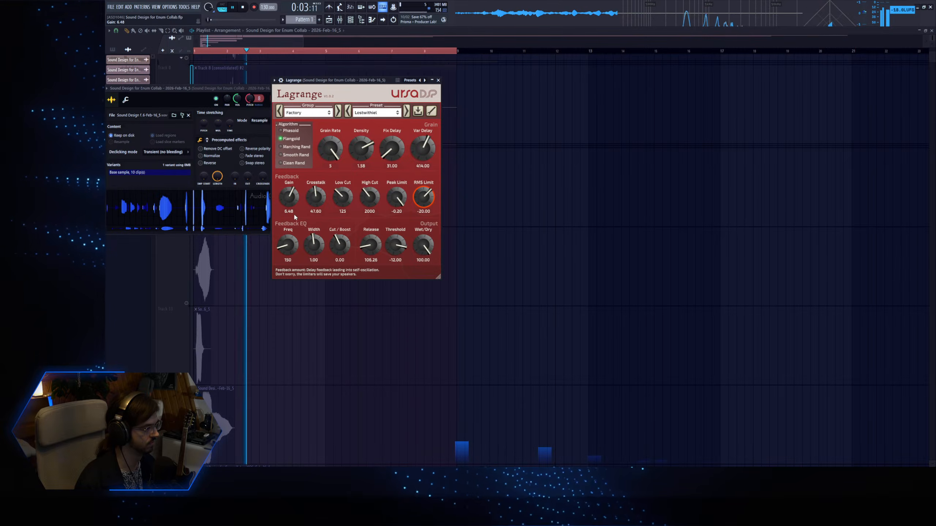
Set Lagrange's Release to 98.90 and Threshold to -15.58 while auditioning the Track 11 clip.
{"action": "mouse_move", "coordinate": [370, 245]}
{"action": "left_mouse_down"}
{"action": "mouse_move", "coordinate": [373, 214]}
{"action": "mouse_move", "coordinate": [377, 251]}
{"action": "left_mouse_up"}
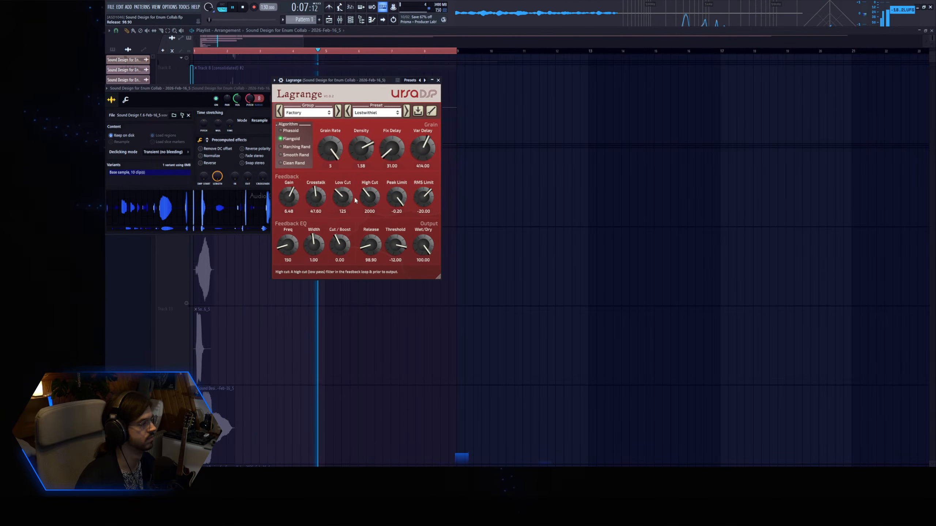
{"action": "key", "text": "space"}
{"action": "key", "text": "space"}
{"action": "mouse_move", "coordinate": [389, 246]}
{"action": "left_mouse_down"}
{"action": "mouse_move", "coordinate": [384, 288]}
{"action": "mouse_move", "coordinate": [393, 262]}
{"action": "left_mouse_up"}
{"action": "left_click_drag", "start_coordinate": [398, 250], "coordinate": [398, 254]}
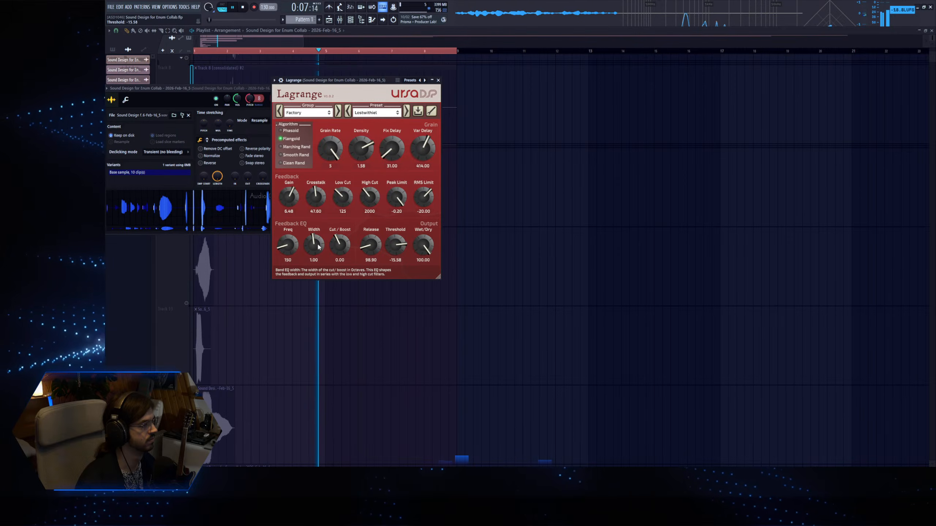
Set Lagrange's Fix Delay to 313.40 and Var Delay to 547.44, playing the clip to check.
{"action": "left_click_drag", "start_coordinate": [395, 151], "coordinate": [405, 128]}
{"action": "key", "text": "space"}
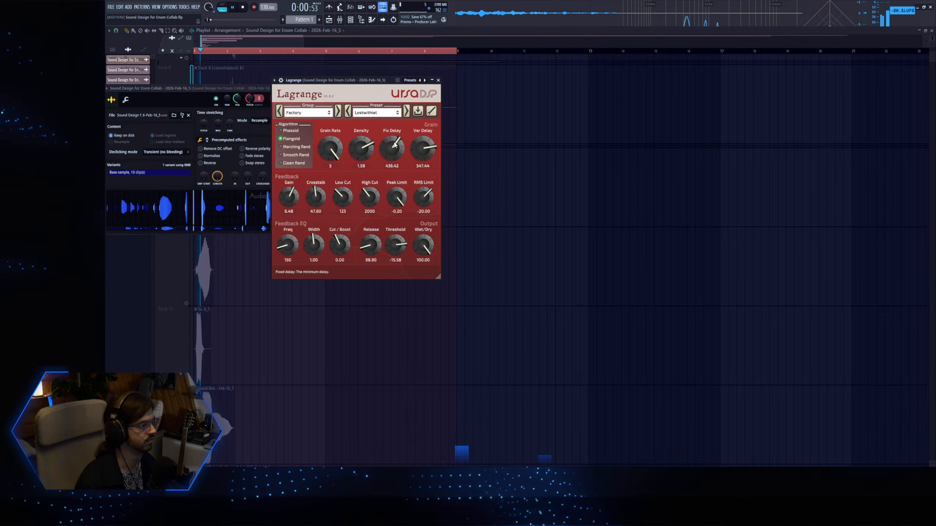
{"action": "left_click_drag", "start_coordinate": [394, 148], "coordinate": [394, 146]}
{"action": "key", "text": "space"}
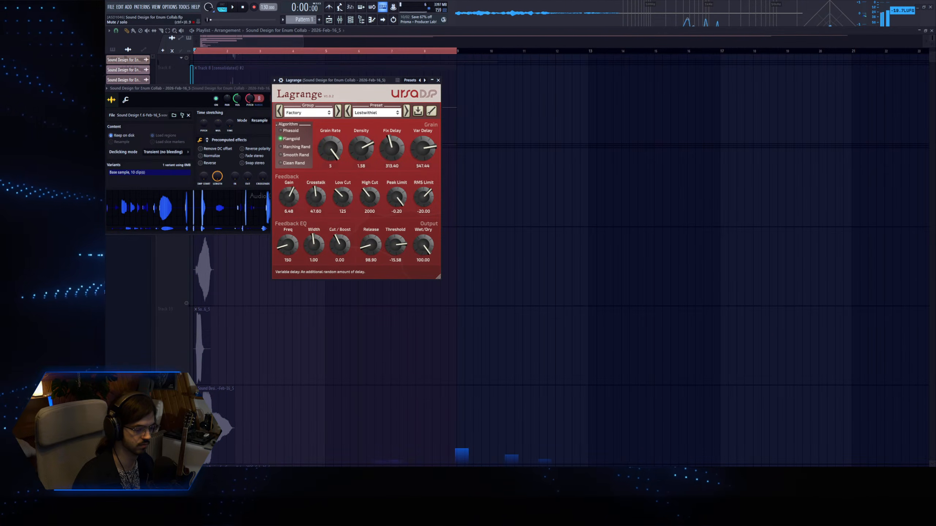
Trim the silent end off the Track 11 clip and set the playlist time range to the first four bars.
{"action": "double_click", "coordinate": [210, 51]}
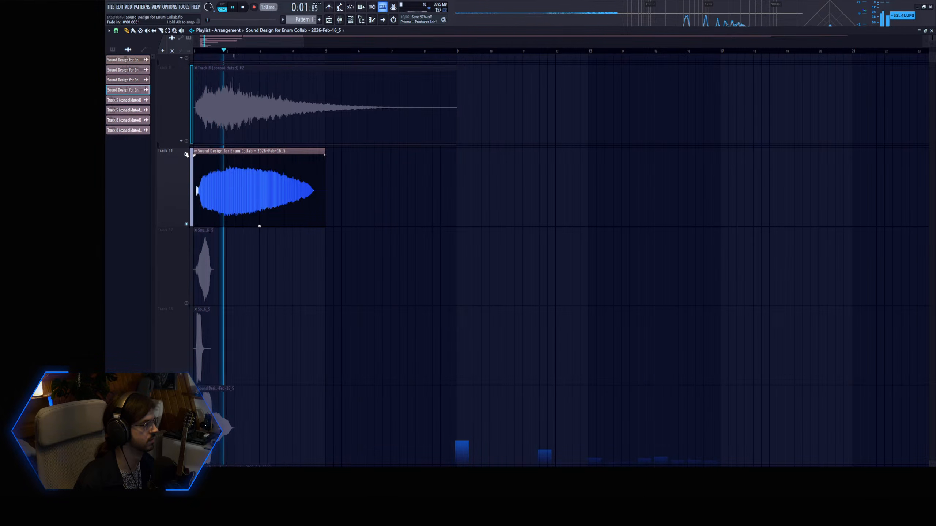
{"action": "left_click_drag", "start_coordinate": [324, 153], "coordinate": [316, 153]}
{"action": "key", "text": "space"}
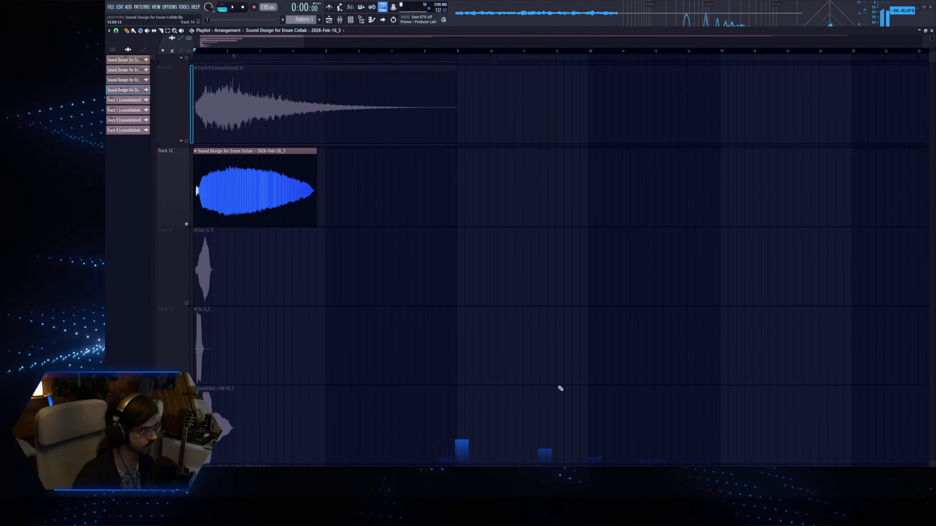
{"action": "left_click_drag", "start_coordinate": [324, 51], "coordinate": [187, 64]}
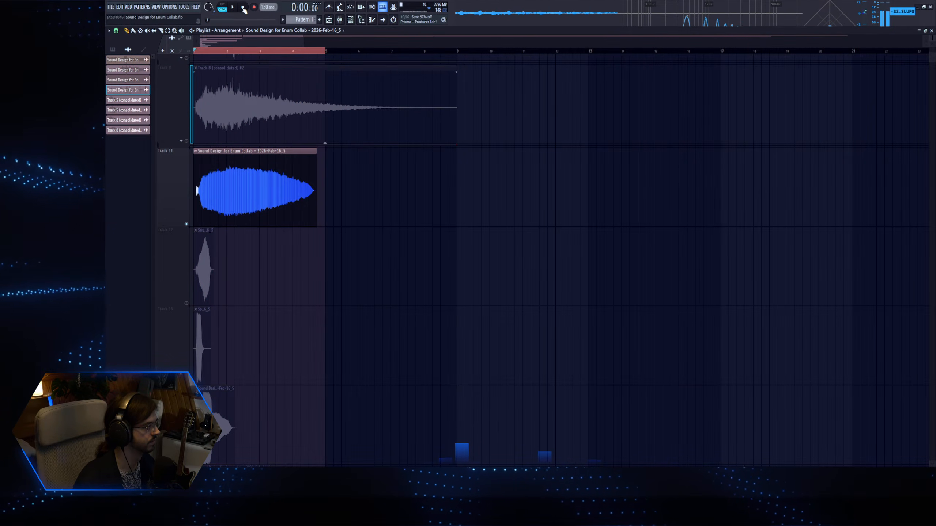
Consolidate Track 11 with its effects and turn on Normalize for the consolidated clip.
{"action": "scroll", "coordinate": [196, 171], "scroll_direction": "down", "scroll_amount": 1}
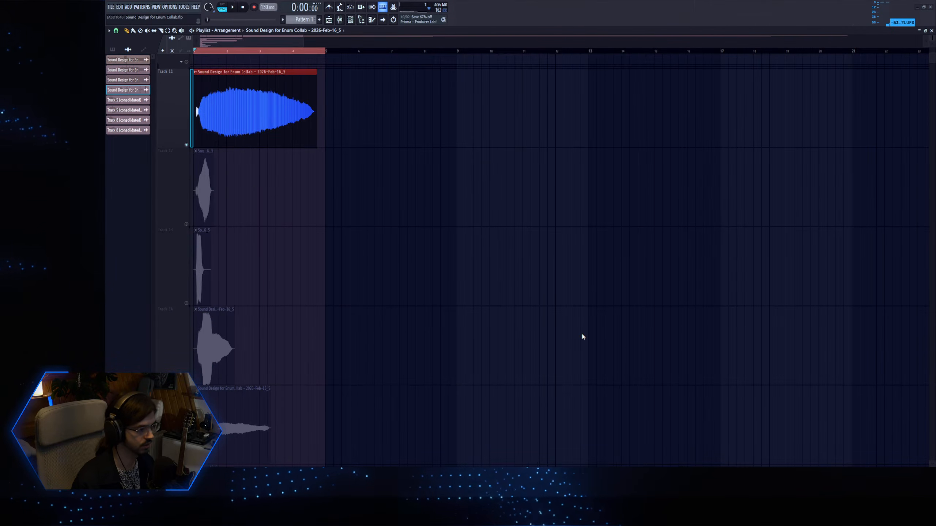
{"action": "key", "text": "Return"}
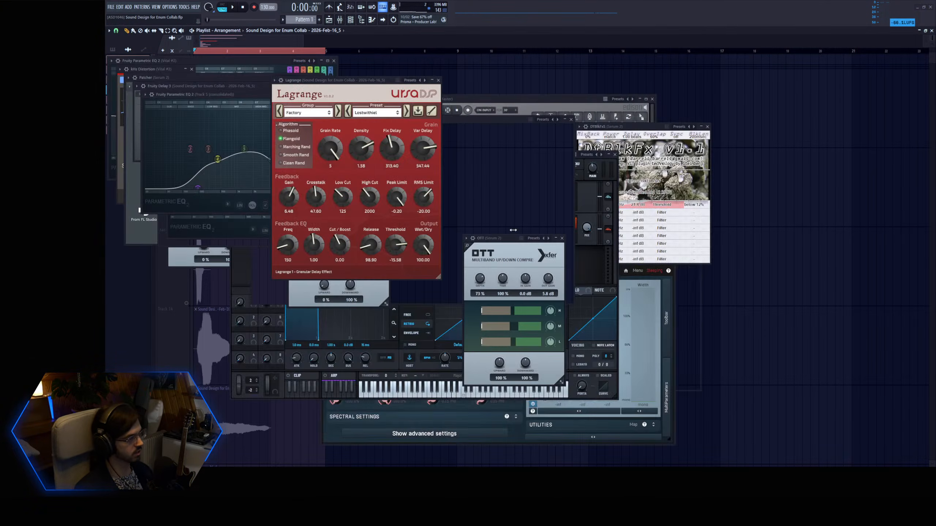
{"action": "key", "text": "F12"}
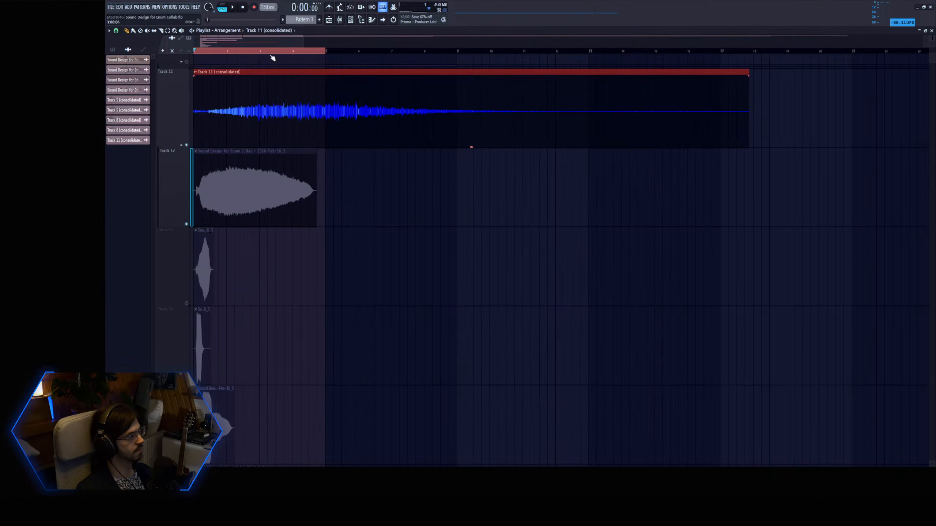
{"action": "double_click", "coordinate": [262, 95]}
{"action": "left_click", "coordinate": [199, 224]}
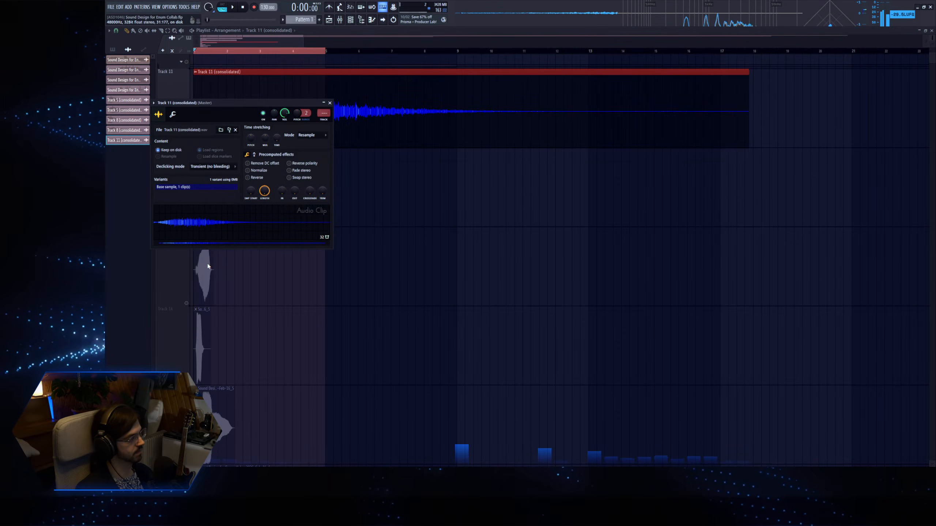
{"action": "left_click", "coordinate": [253, 172]}
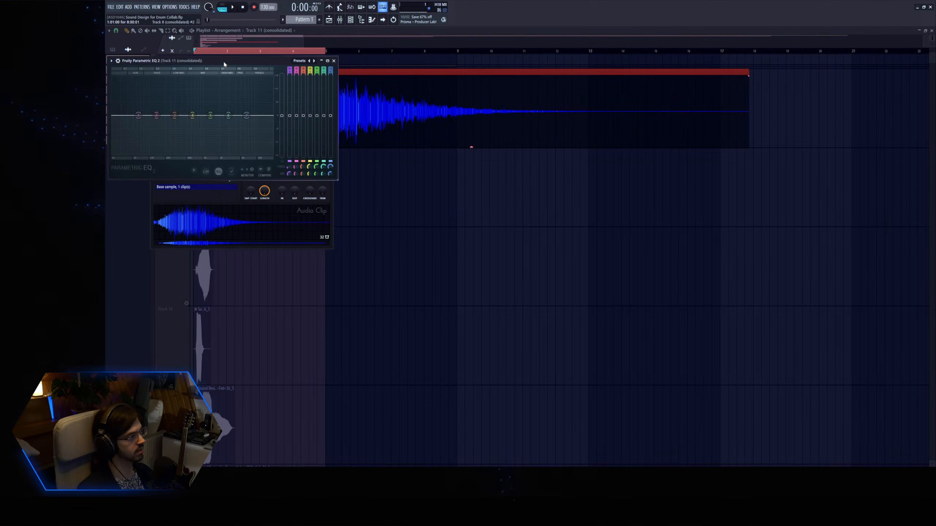
Play the consolidated Track 11 clip and give it a short, late-rising fade-in at its start.
{"action": "left_click_drag", "start_coordinate": [224, 63], "coordinate": [477, 143]}
{"action": "key", "text": "space"}
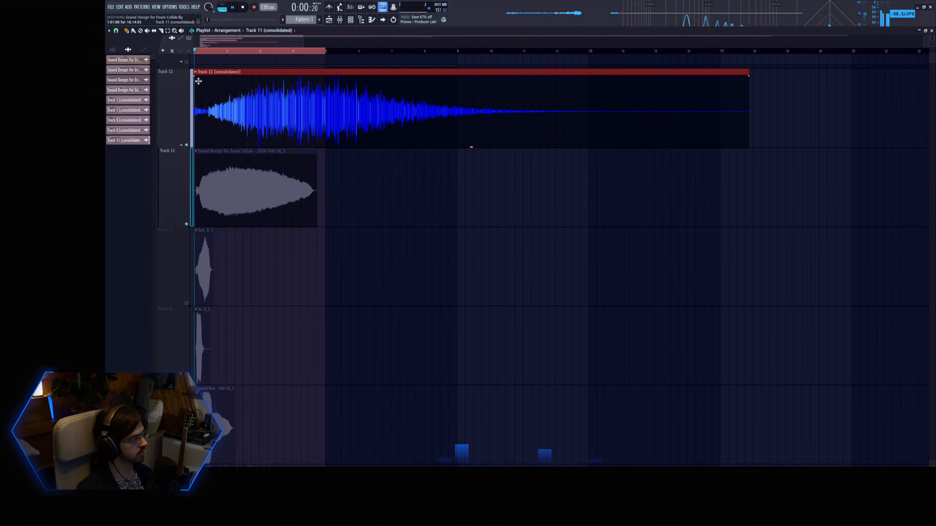
{"action": "key", "text": "space"}
{"action": "left_click_drag", "start_coordinate": [198, 81], "coordinate": [203, 78]}
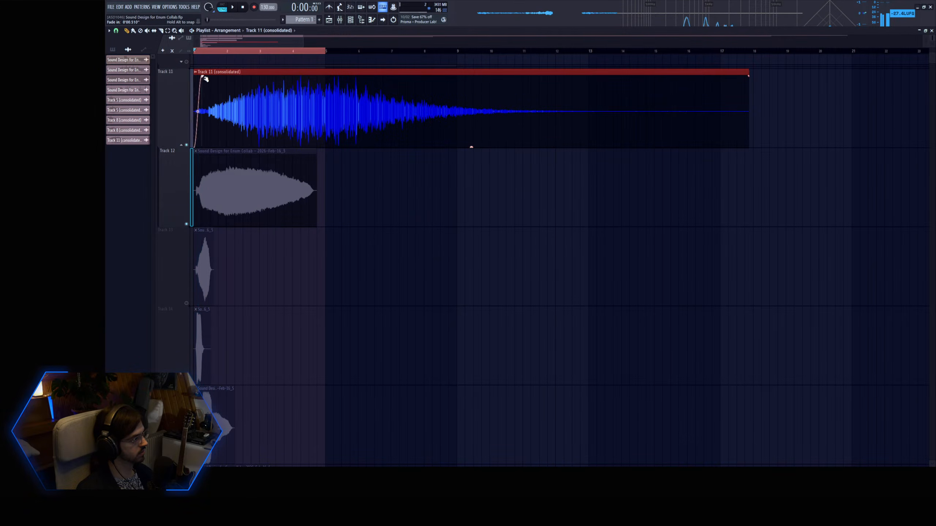
{"action": "key", "text": "space"}
{"action": "left_click_drag", "start_coordinate": [203, 112], "coordinate": [202, 125]}
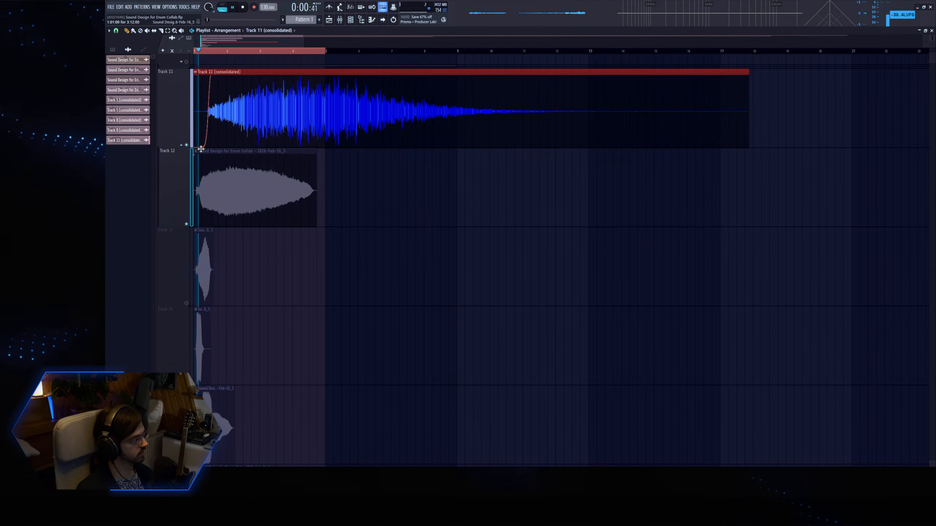
In the Track 11 Parametric EQ 2, cut the low end and dip one low-mid and one upper-mid band.
{"action": "key", "text": "space"}
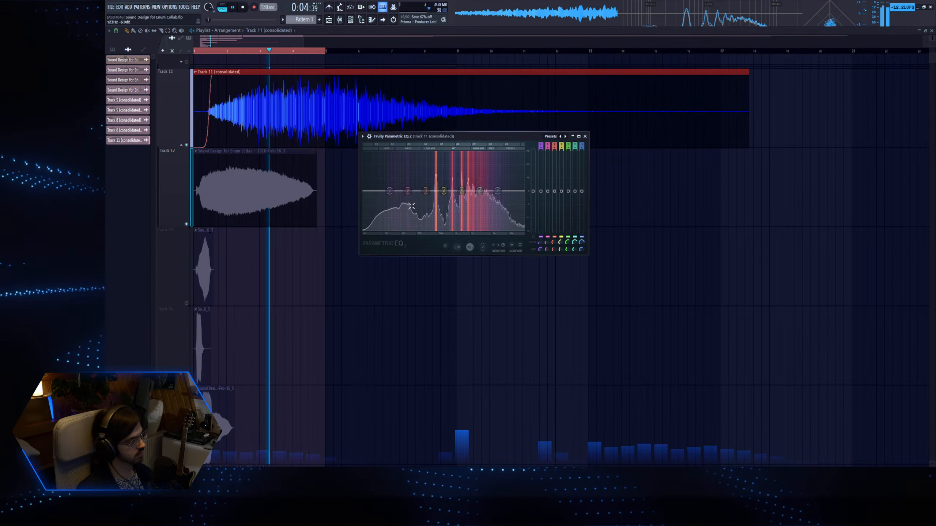
{"action": "left_click_drag", "start_coordinate": [461, 191], "coordinate": [414, 229]}
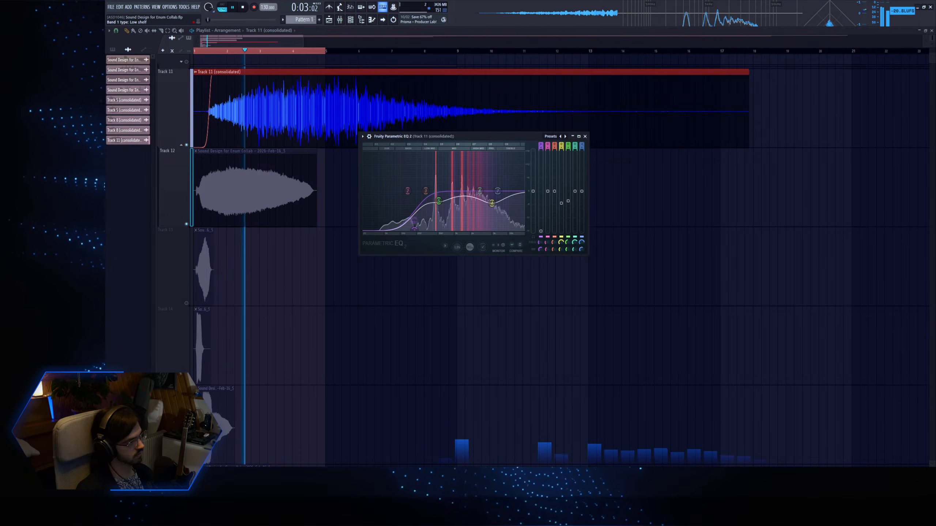
{"action": "left_click", "coordinate": [584, 136]}
Slice the consolidated Track 11 clip at bar 13 and delete the tail after the cut.
{"action": "left_click", "coordinate": [396, 51]}
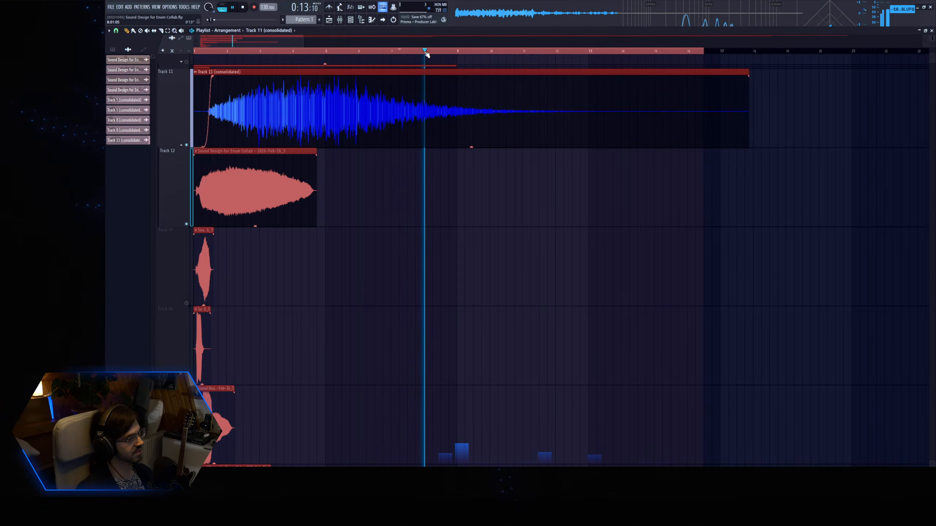
{"action": "left_click", "coordinate": [161, 31]}
{"action": "left_click", "coordinate": [590, 109]}
{"action": "key", "text": "p"}
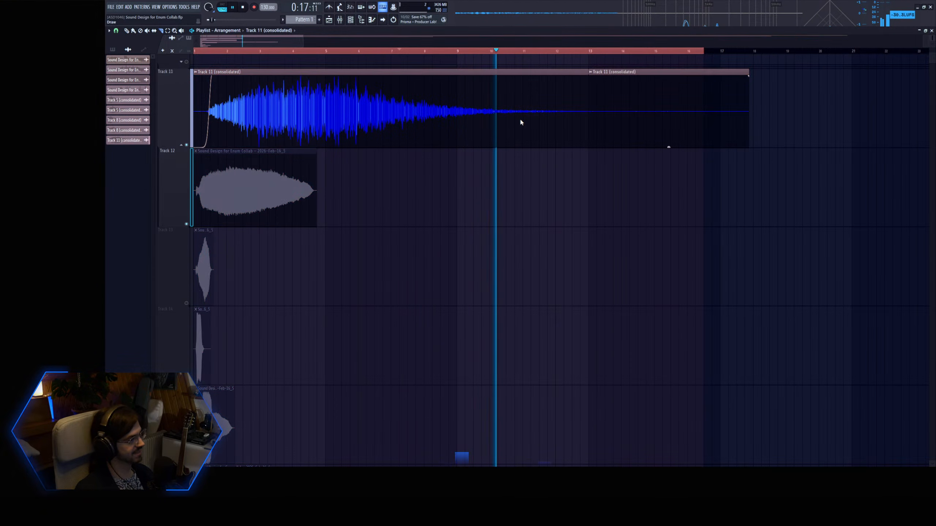
{"action": "right_click", "coordinate": [593, 102]}
Add a long fade-out to the end of the consolidated Track 11 clip and bend its curve to drop late.
{"action": "left_click_drag", "start_coordinate": [587, 76], "coordinate": [448, 80]}
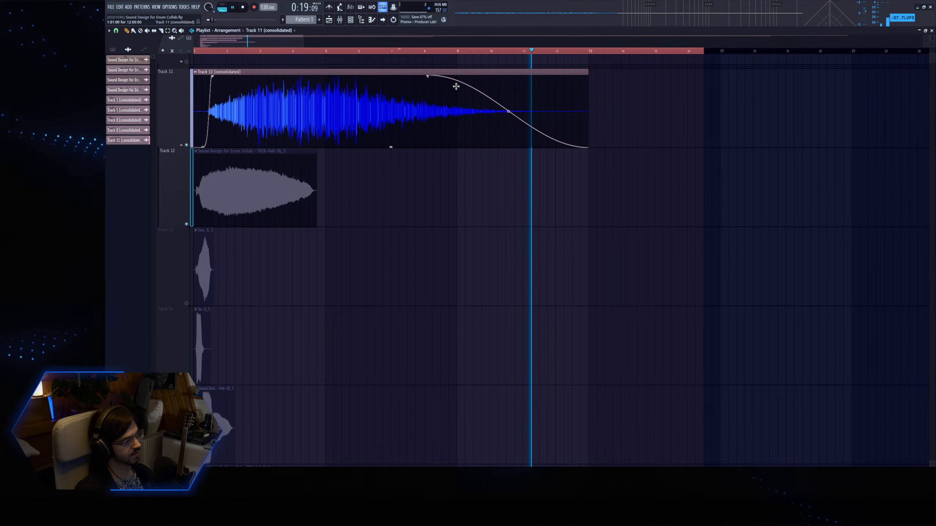
{"action": "left_click_drag", "start_coordinate": [508, 111], "coordinate": [546, 113]}
{"action": "key", "text": "space"}
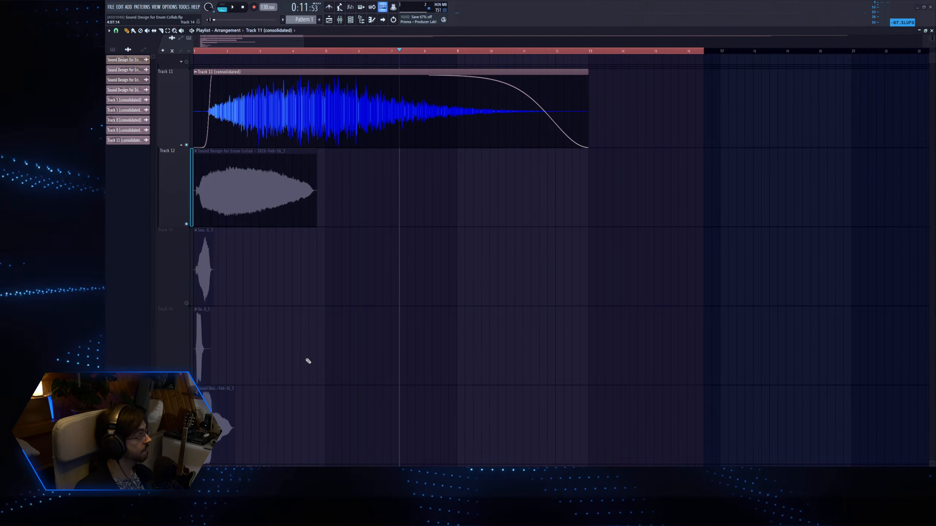
Consolidate Track 11 again over a time range ending at bar 13 and collapse its group.
{"action": "left_click", "coordinate": [180, 102]}
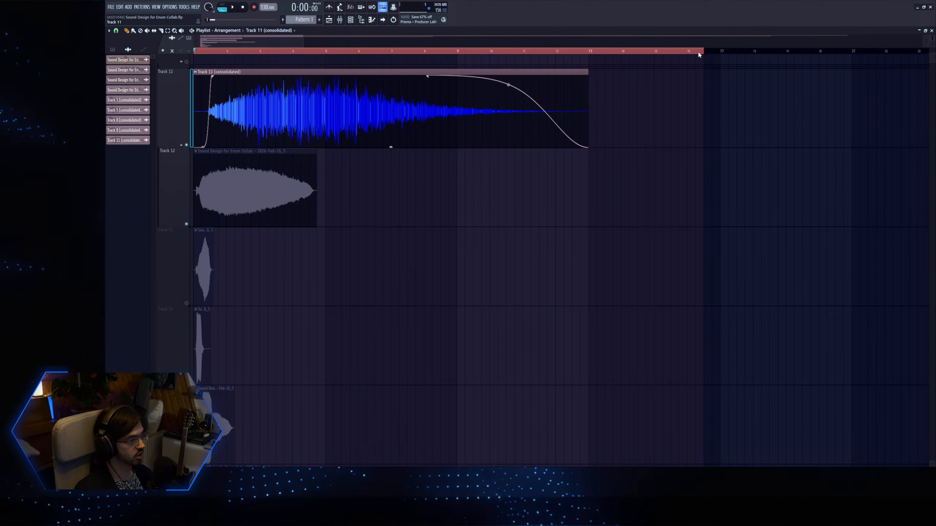
{"action": "left_click_drag", "start_coordinate": [699, 55], "coordinate": [589, 56]}
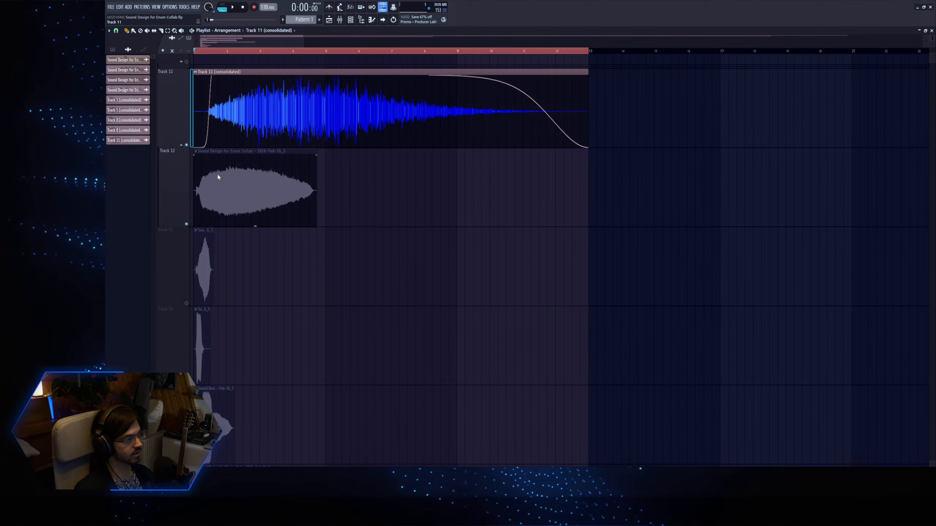
{"action": "right_click", "coordinate": [250, 187]}
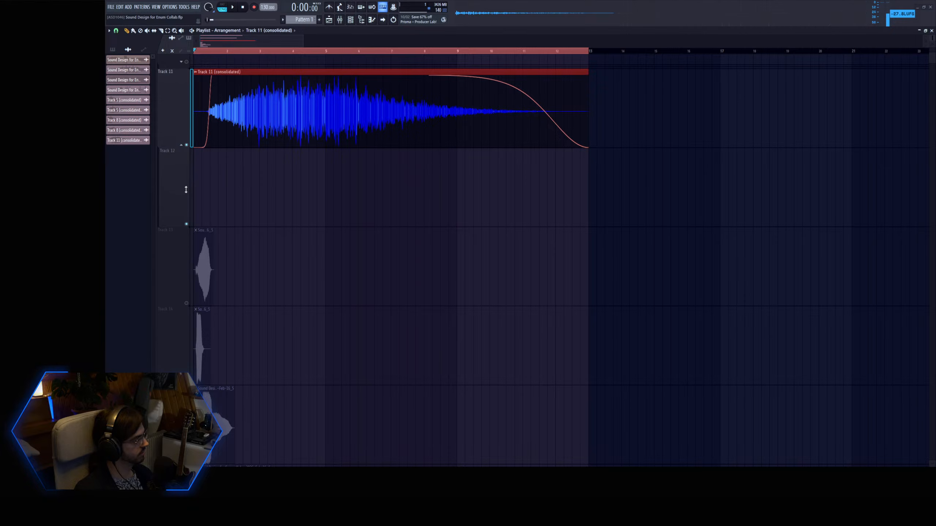
{"action": "left_click", "coordinate": [183, 147]}
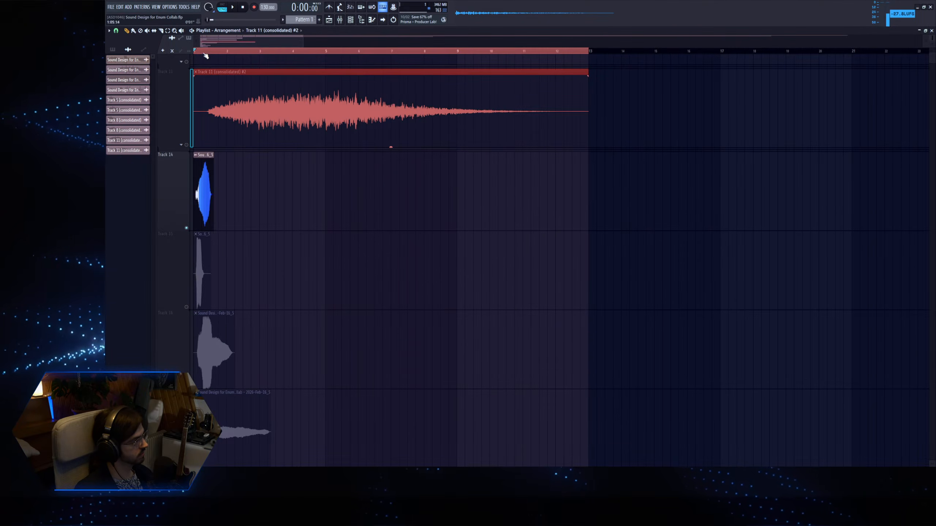
Play the short Track 14 clip and open its channel settings.
{"action": "key", "text": "space"}
{"action": "key", "text": "space"}
{"action": "double_click", "coordinate": [206, 188]}
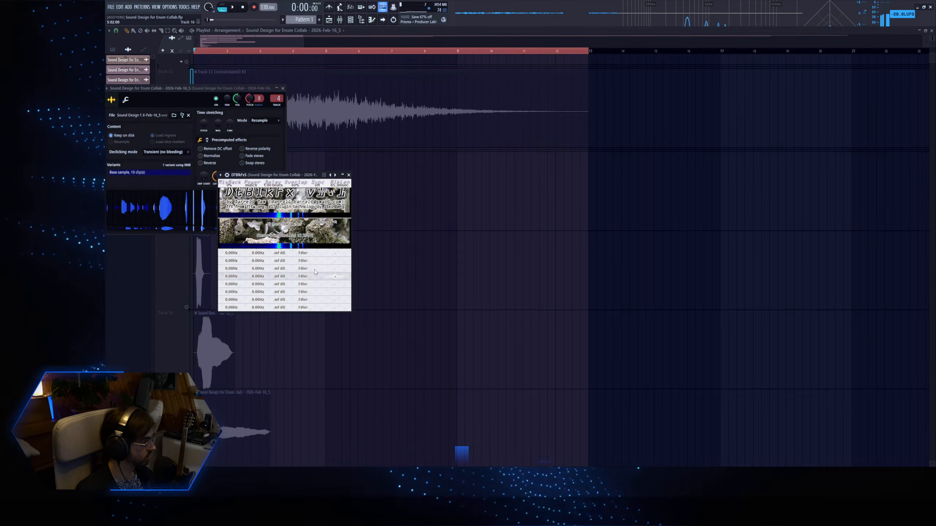
In DtBlkFx, widen the first row's frequency range to the maximum, adjust its level and set its effect to Threshold.
{"action": "left_click_drag", "start_coordinate": [259, 253], "coordinate": [348, 257]}
{"action": "left_click_drag", "start_coordinate": [280, 261], "coordinate": [199, 275]}
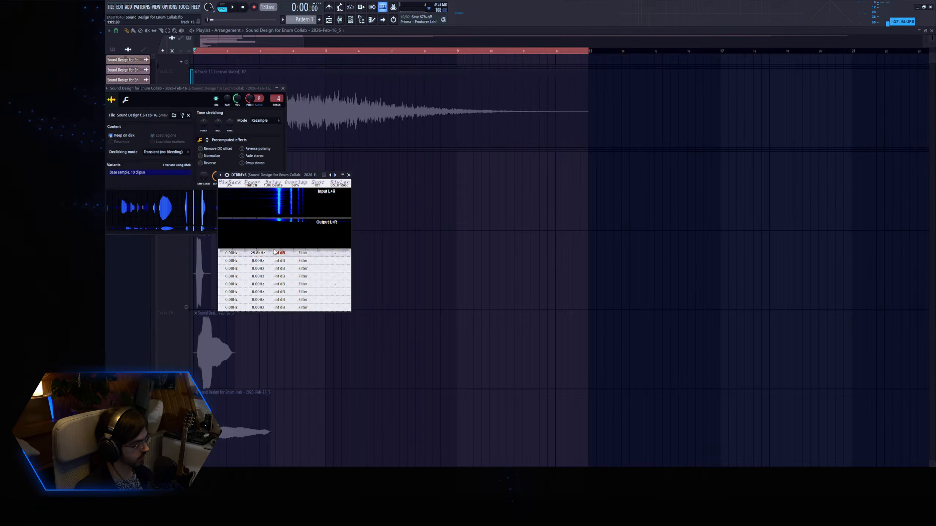
{"action": "left_click_drag", "start_coordinate": [274, 252], "coordinate": [391, 265]}
{"action": "left_click", "coordinate": [304, 254]}
{"action": "left_click", "coordinate": [313, 284]}
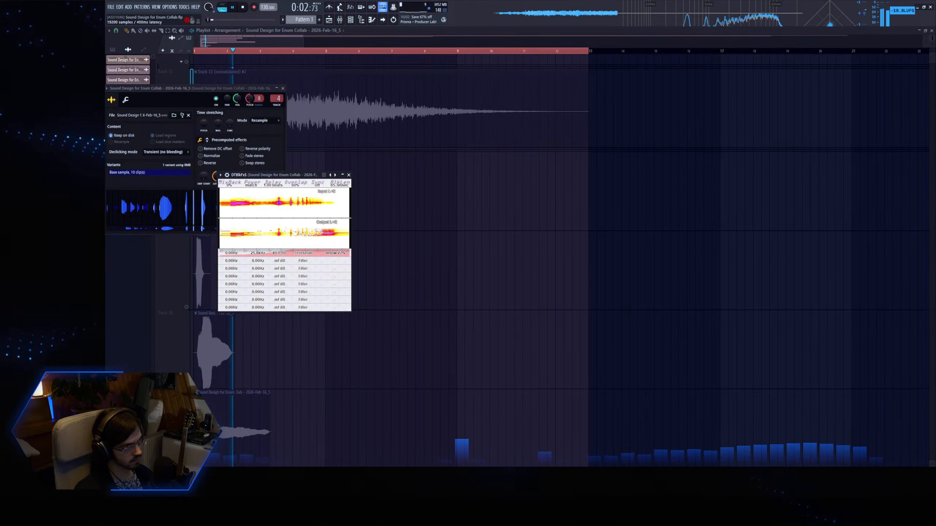
Adjust the Threshold row's amount in DtBlkFx while repeatedly playing the Track 14 clip.
{"action": "key", "text": "space"}
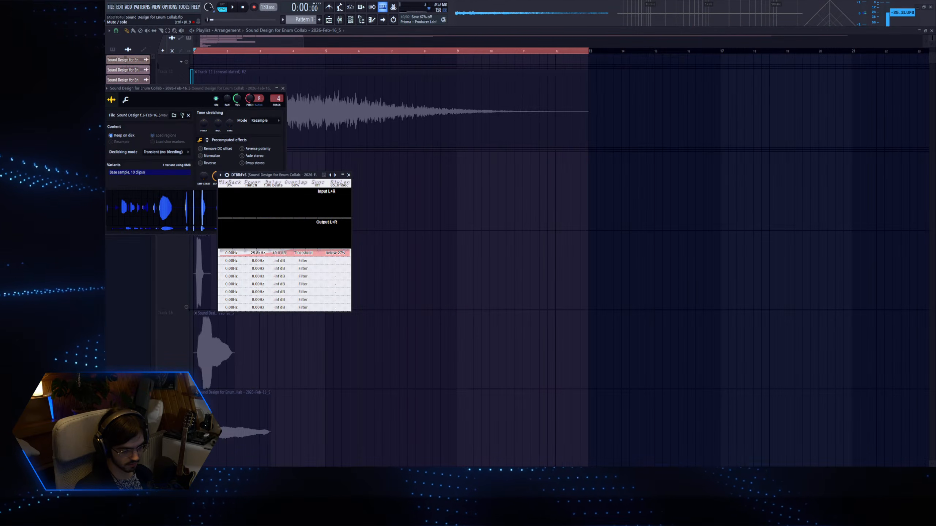
{"action": "key", "text": "space"}
{"action": "key", "text": "space"}
{"action": "key", "text": "space"}
{"action": "left_click_drag", "start_coordinate": [337, 254], "coordinate": [336, 266]}
{"action": "key", "text": "space"}
{"action": "key", "text": "space"}
{"action": "key", "text": "space"}
{"action": "key", "text": "space"}
{"action": "key", "text": "space"}
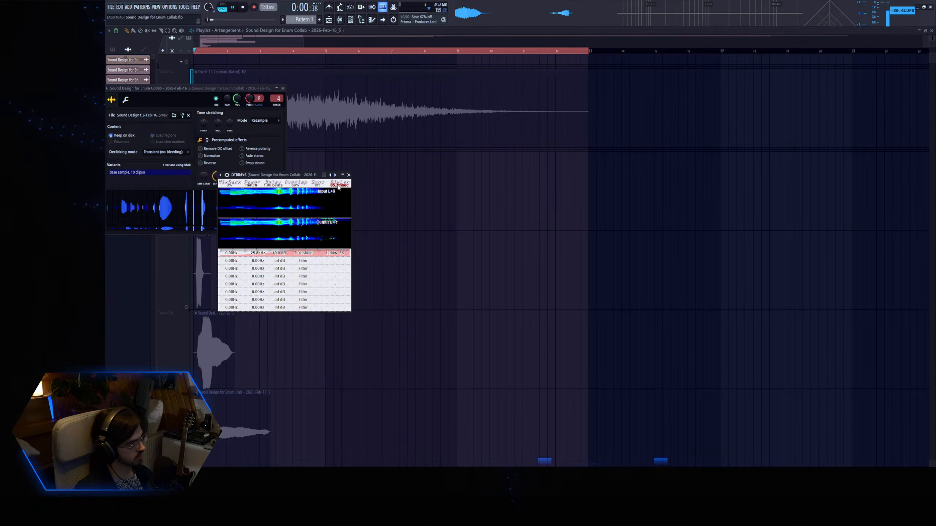
{"action": "key", "text": "space"}
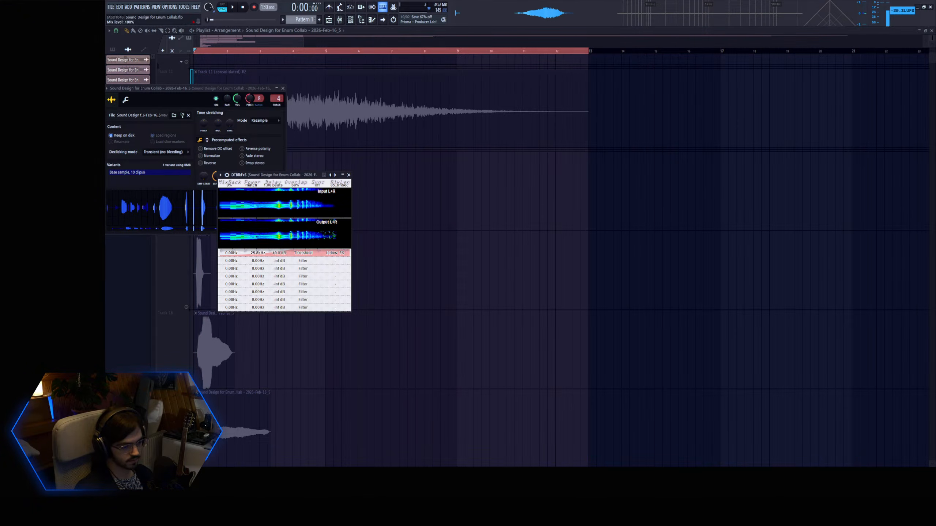
{"action": "key", "text": "space"}
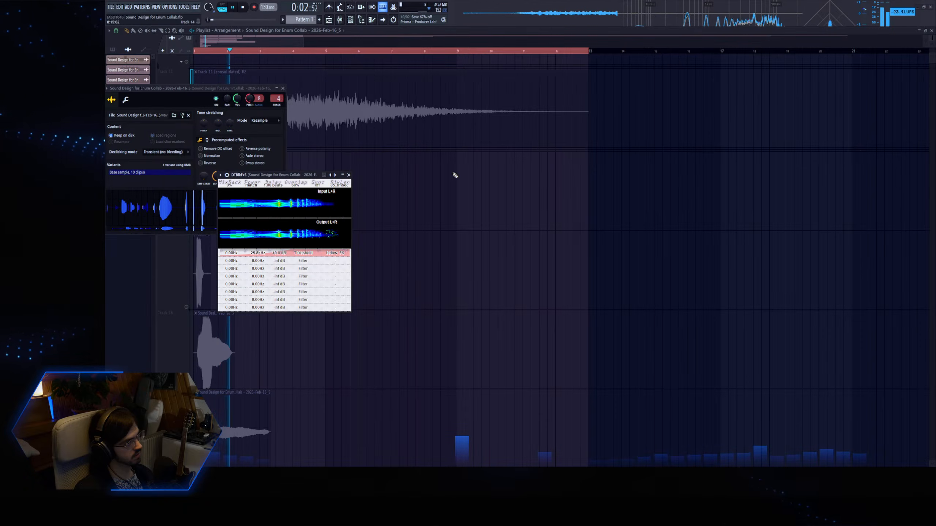
{"action": "left_click", "coordinate": [243, 8]}
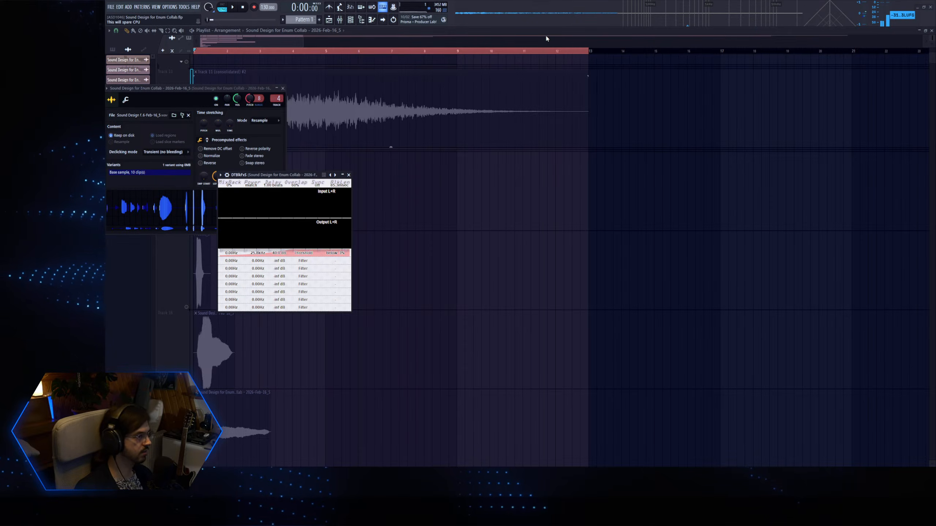
Shorten the time range to just past the Track 14 clip and consolidate Track 14.
{"action": "left_click_drag", "start_coordinate": [589, 57], "coordinate": [275, 77]}
{"action": "left_click", "coordinate": [259, 205]}
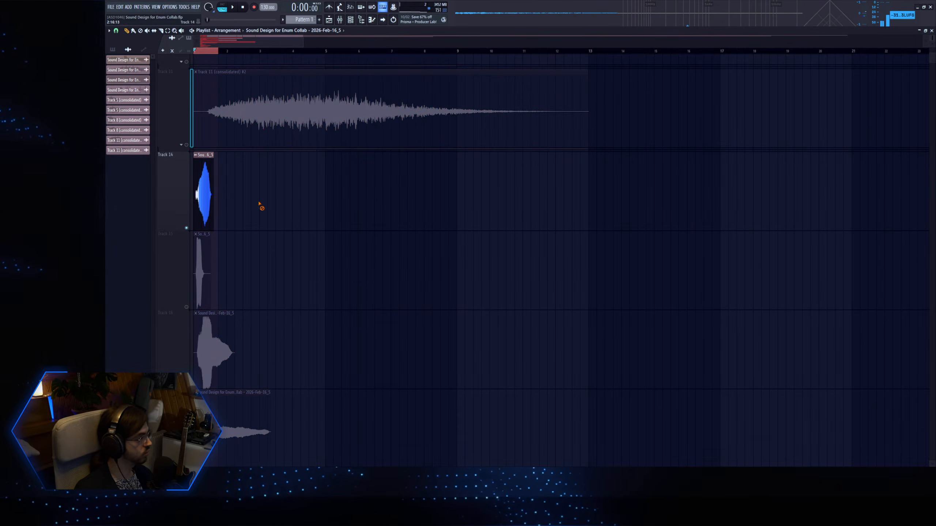
{"action": "scroll", "coordinate": [248, 188], "scroll_direction": "down", "scroll_amount": 1}
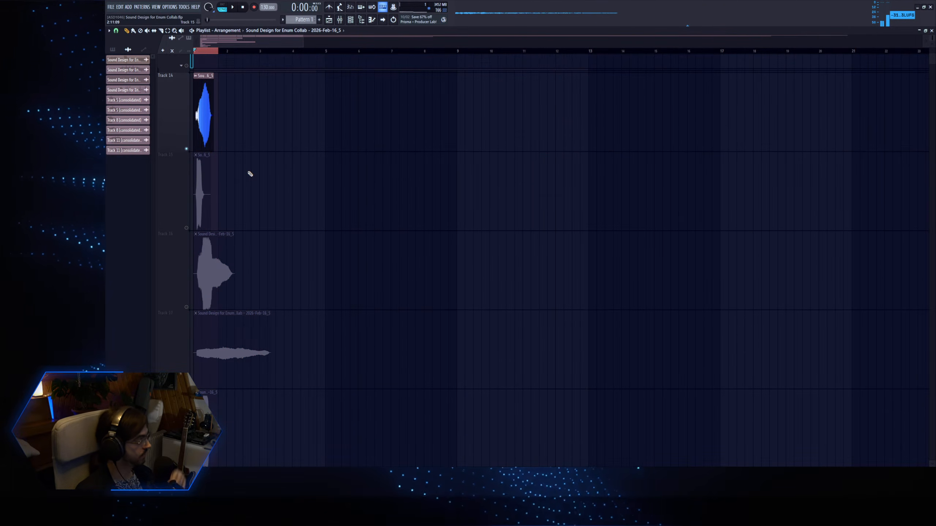
{"action": "scroll", "coordinate": [291, 144], "scroll_direction": "down", "scroll_amount": 1}
{"action": "scroll", "coordinate": [261, 137], "scroll_direction": "up", "scroll_amount": 1}
{"action": "left_click", "coordinate": [173, 118]}
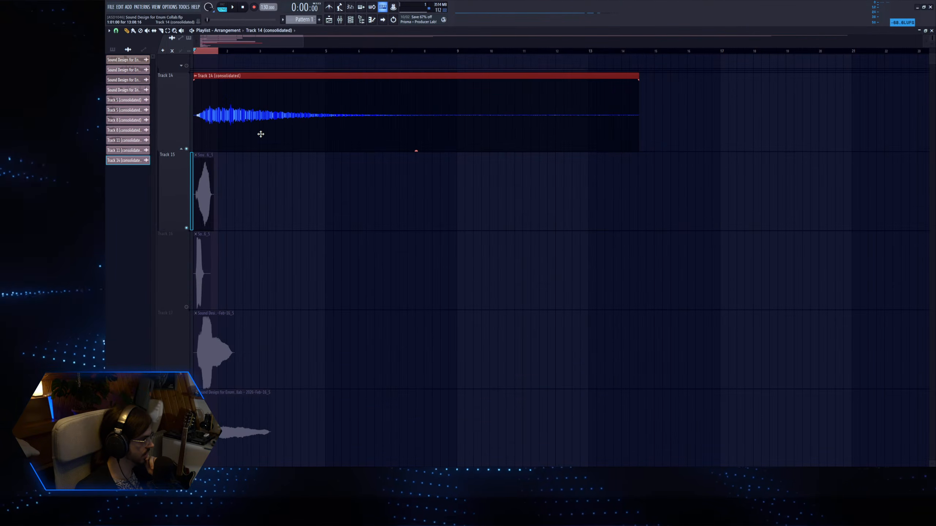
Normalize the consolidated Track 14 sample and open a Fruity Parametric EQ 2 on its mixer channel.
{"action": "double_click", "coordinate": [260, 134]}
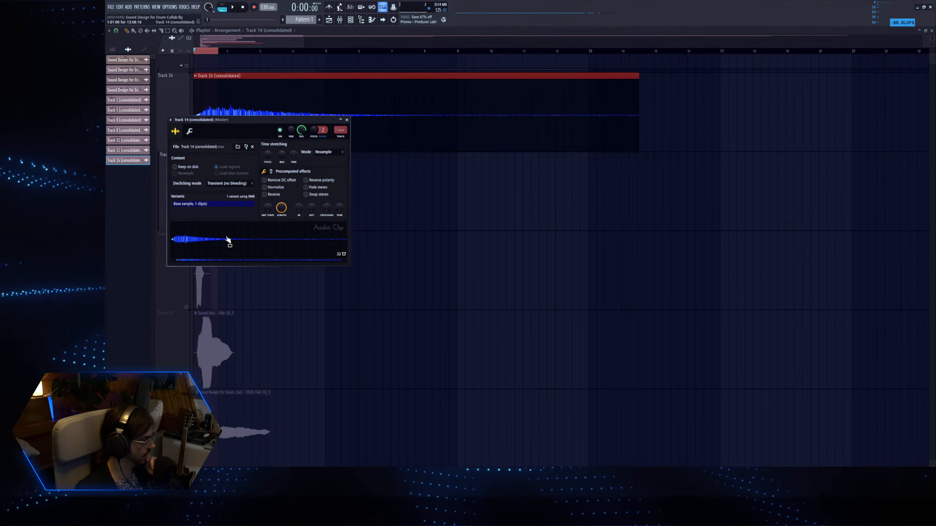
{"action": "left_click", "coordinate": [271, 188]}
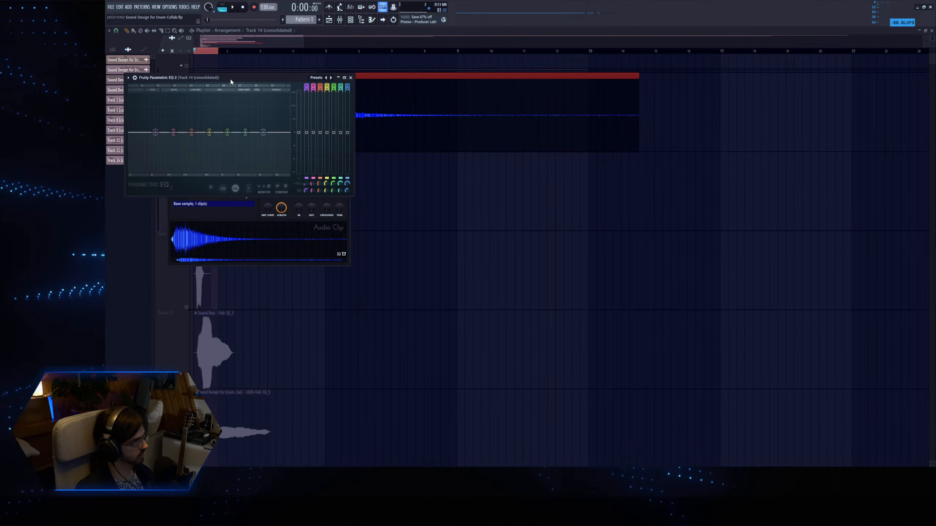
{"action": "left_click_drag", "start_coordinate": [230, 79], "coordinate": [356, 124]}
Play the consolidated Track 14 clip over a longer time range and cut EQ band 4 by about 5.5 dB at 482 Hz, dipping the upper bands.
{"action": "left_click_drag", "start_coordinate": [195, 52], "coordinate": [514, 56]}
{"action": "key", "text": "space"}
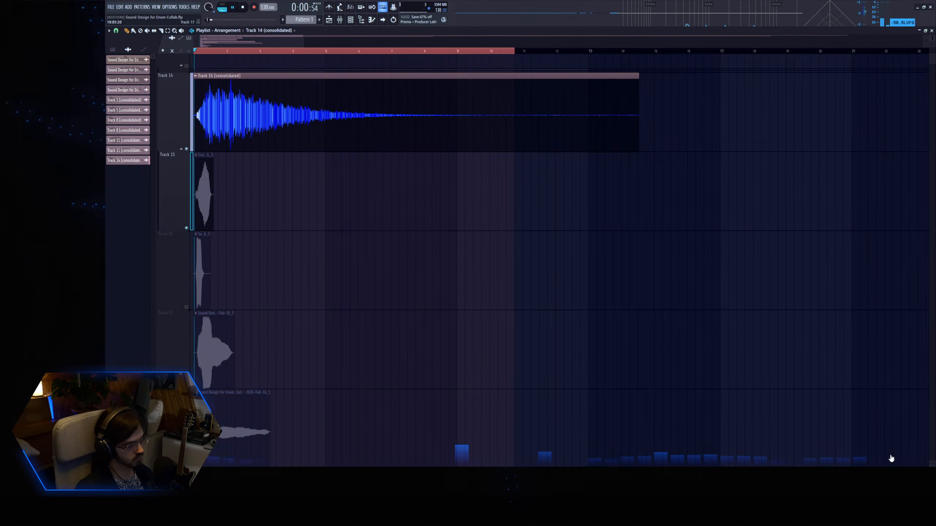
{"action": "left_click_drag", "start_coordinate": [370, 177], "coordinate": [327, 190]}
{"action": "key", "text": "space"}
{"action": "key", "text": "space"}
{"action": "scroll", "coordinate": [365, 182], "scroll_direction": "down", "scroll_amount": 3}
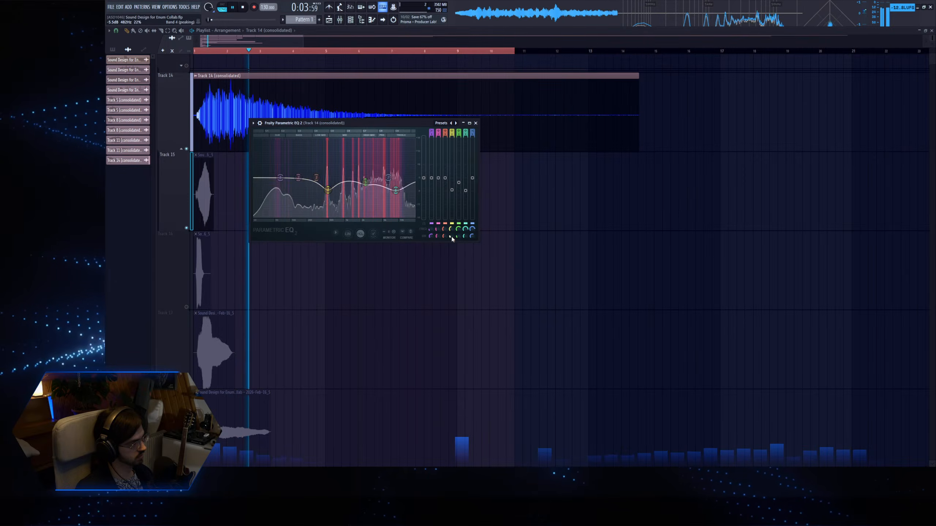
Try high-pass and notch types on band 1 of the Track 14 EQ during playback.
{"action": "scroll", "coordinate": [431, 133], "scroll_direction": "down", "scroll_amount": 2}
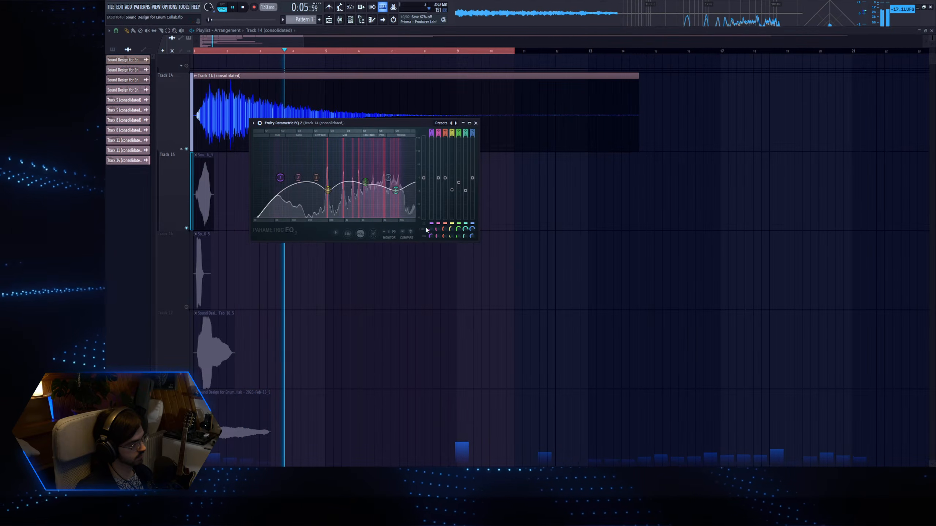
{"action": "key", "text": "space"}
{"action": "mouse_move", "coordinate": [431, 134]}
{"action": "left_mouse_down"}
{"action": "mouse_move", "coordinate": [431, 145]}
{"action": "mouse_move", "coordinate": [432, 122]}
{"action": "left_mouse_up"}
{"action": "key", "text": "space"}
Boost band 1 of the Track 14 EQ as a narrow peak of about 15.5 dB in the low end.
{"action": "key", "text": "space"}
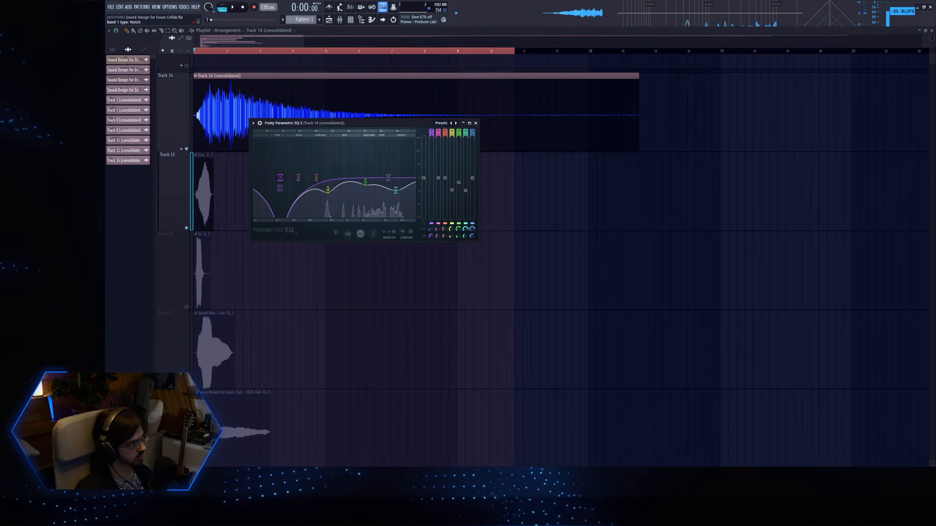
{"action": "key", "text": "space"}
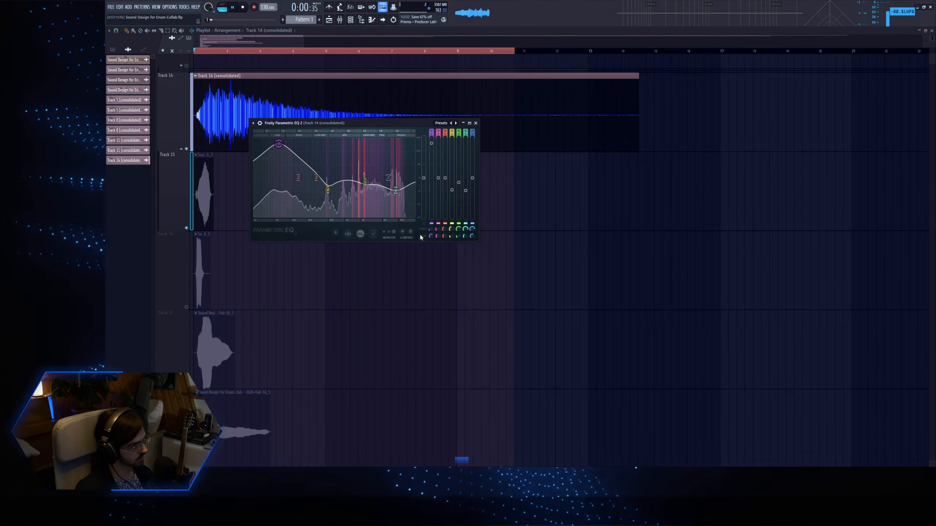
{"action": "left_click_drag", "start_coordinate": [282, 147], "coordinate": [279, 143]}
{"action": "scroll", "coordinate": [278, 143], "scroll_direction": "down", "scroll_amount": 8}
{"action": "left_click_drag", "start_coordinate": [432, 236], "coordinate": [432, 244]}
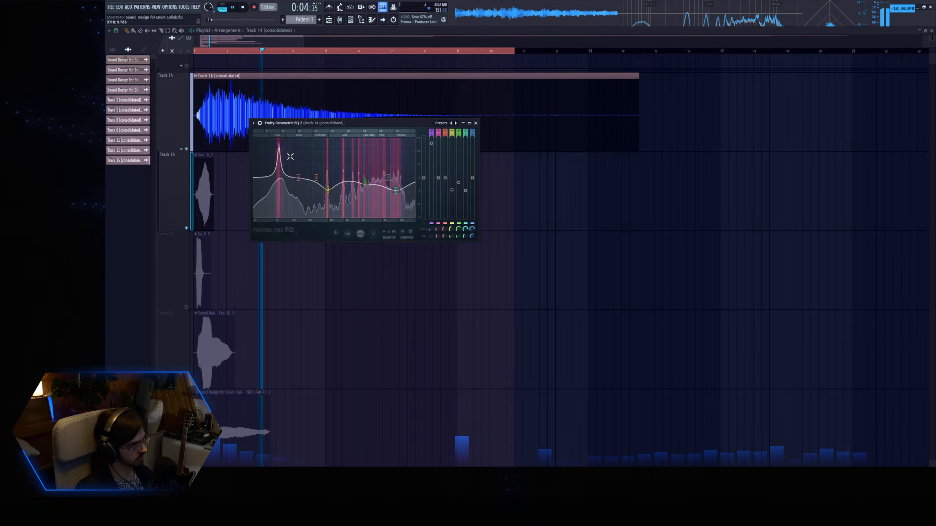
{"action": "left_click_drag", "start_coordinate": [279, 144], "coordinate": [278, 143]}
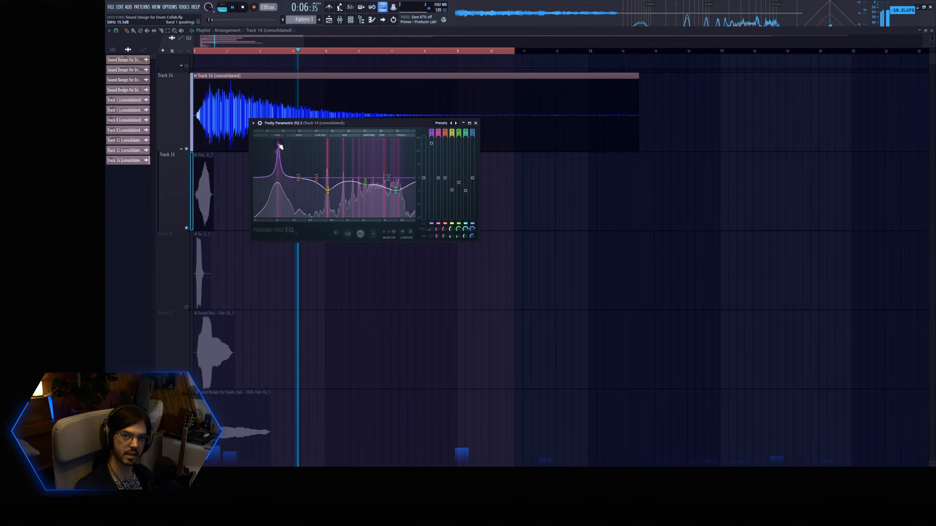
Check the tail of the consolidated Track 14 clip, trim it at bar 10 and add a fade-out starting at bar 7.
{"action": "left_click_drag", "start_coordinate": [516, 54], "coordinate": [531, 52]}
{"action": "left_click", "coordinate": [424, 50]}
{"action": "left_click_drag", "start_coordinate": [497, 100], "coordinate": [482, 109]}
{"action": "key", "text": "p"}
{"action": "right_click", "coordinate": [514, 122]}
{"action": "left_click_drag", "start_coordinate": [481, 75], "coordinate": [389, 80]}
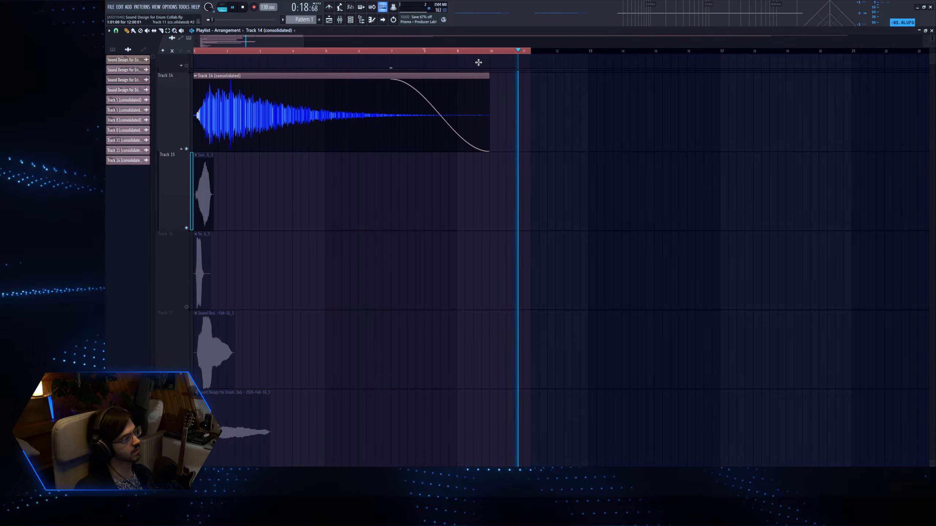
Match the time range to the trimmed clip's end at bar 10 and consolidate Track 14 again.
{"action": "key", "text": "space"}
{"action": "left_click_drag", "start_coordinate": [531, 52], "coordinate": [485, 54]}
{"action": "key", "text": "ctrl+d"}
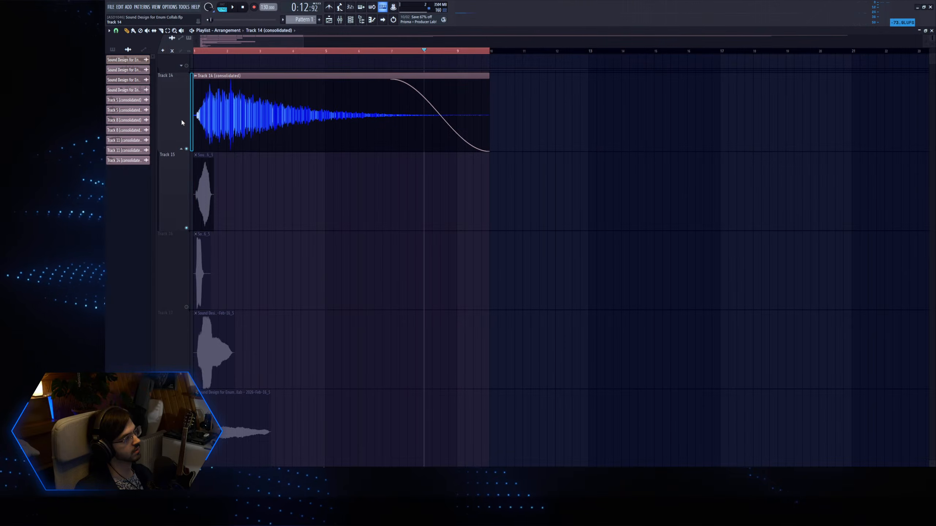
{"action": "right_click", "coordinate": [207, 193]}
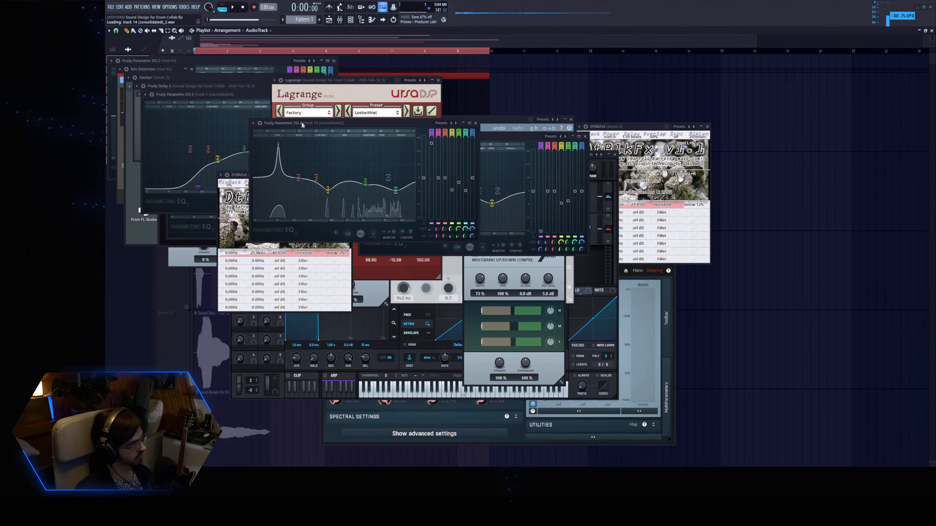
{"action": "left_click", "coordinate": [241, 38]}
Solo and audition the clips on Track 17 and Track 18.
{"action": "scroll", "coordinate": [208, 143], "scroll_direction": "down", "scroll_amount": 3}
{"action": "scroll", "coordinate": [210, 145], "scroll_direction": "down", "scroll_amount": 1}
{"action": "scroll", "coordinate": [193, 209], "scroll_direction": "up", "scroll_amount": 2}
{"action": "right_click", "coordinate": [186, 228]}
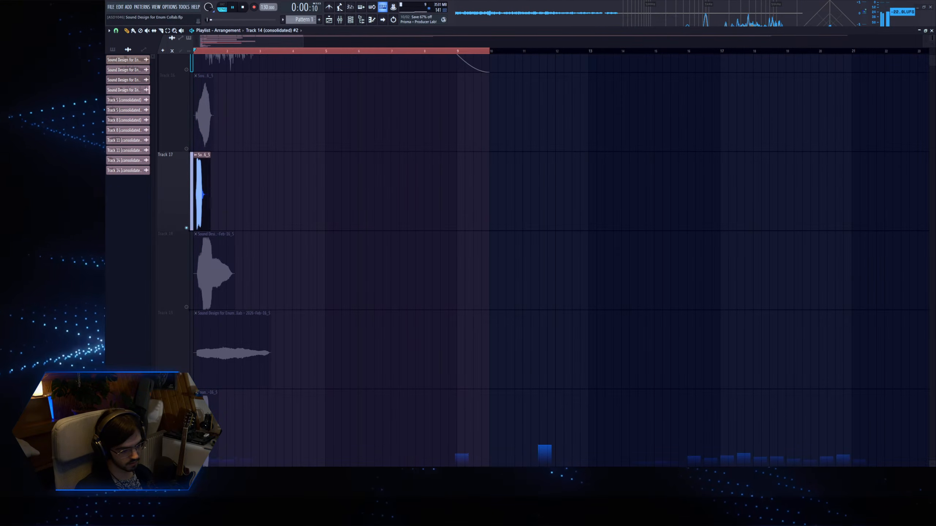
{"action": "right_click", "coordinate": [187, 308]}
{"action": "key", "text": "space"}
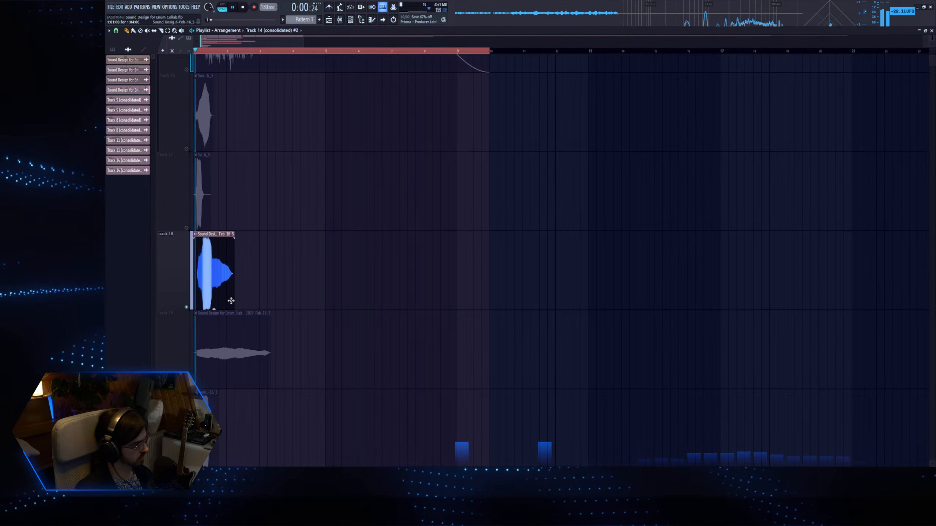
{"action": "scroll", "coordinate": [199, 290], "scroll_direction": "down", "scroll_amount": 1}
{"action": "key", "text": "space"}
Solo and audition the clips on Tracks 19 and 20, then leave Track 21 soloed after playing it.
{"action": "right_click", "coordinate": [187, 307]}
{"action": "key", "text": "space"}
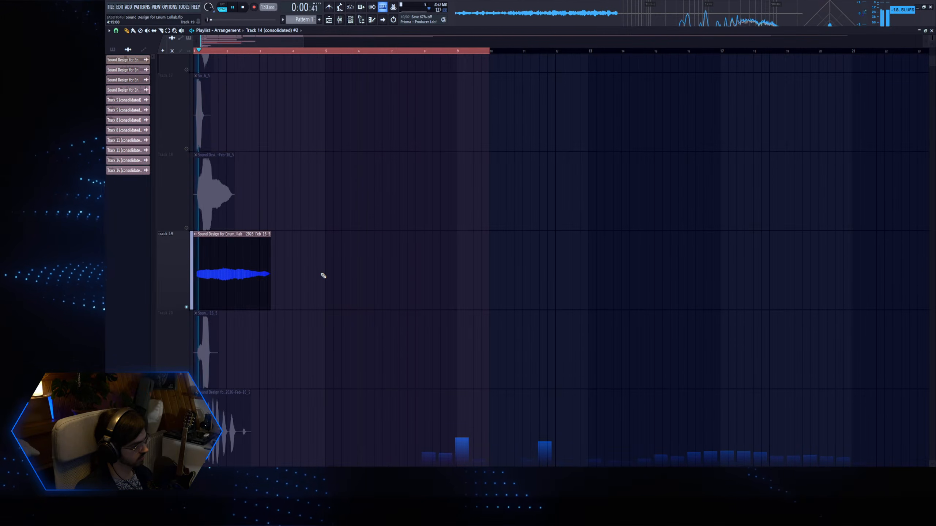
{"action": "scroll", "coordinate": [264, 282], "scroll_direction": "down", "scroll_amount": 1}
{"action": "key", "text": "space"}
{"action": "right_click", "coordinate": [187, 309]}
{"action": "key", "text": "space"}
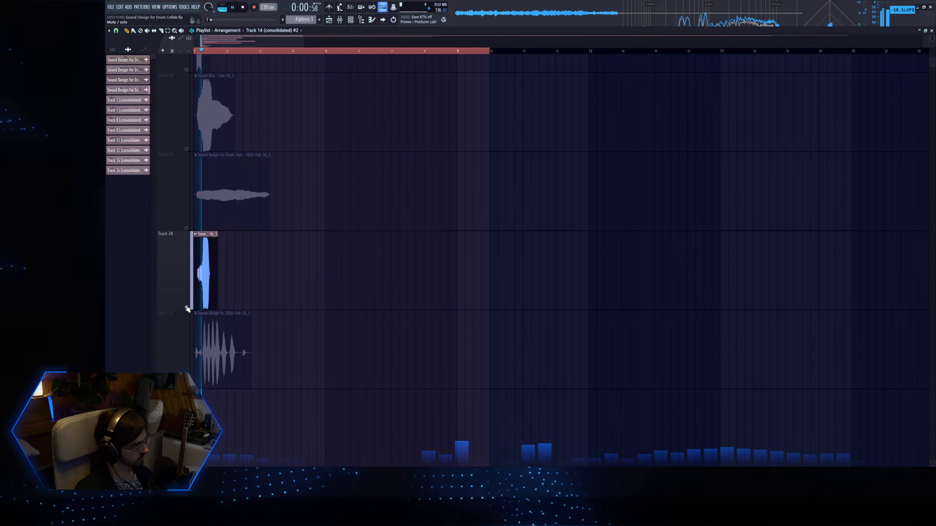
{"action": "key", "text": "space"}
{"action": "right_click", "coordinate": [187, 387]}
{"action": "key", "text": "space"}
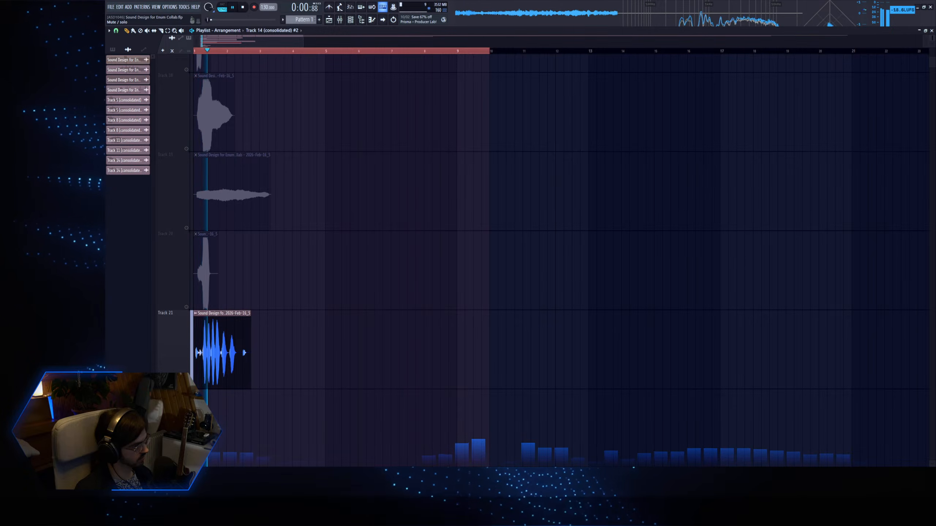
{"action": "key", "text": "space"}
Open the Track 21 clip's channel effects, adjust the Sala reverb's dry/wet amount and play the clip.
{"action": "left_click", "coordinate": [211, 368]}
{"action": "double_click", "coordinate": [211, 368]}
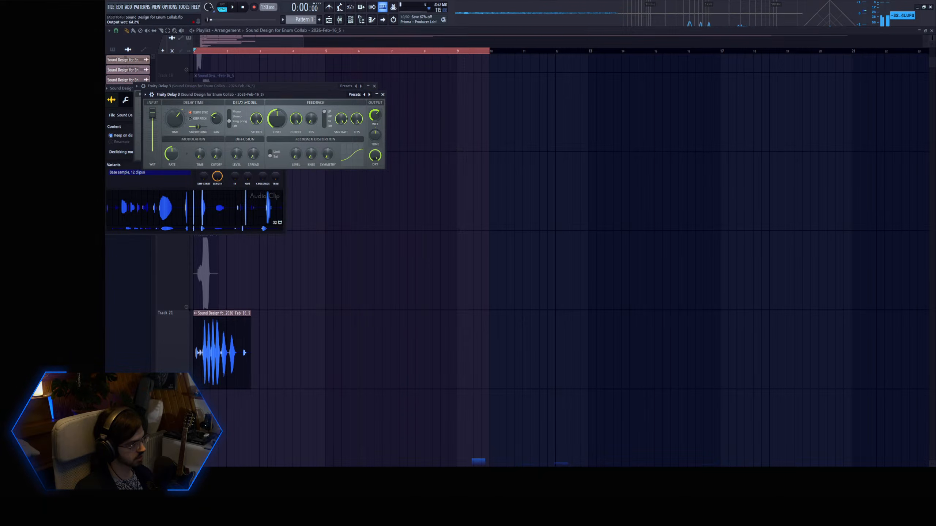
{"action": "left_click_drag", "start_coordinate": [225, 172], "coordinate": [225, 133]}
{"action": "key", "text": "space"}
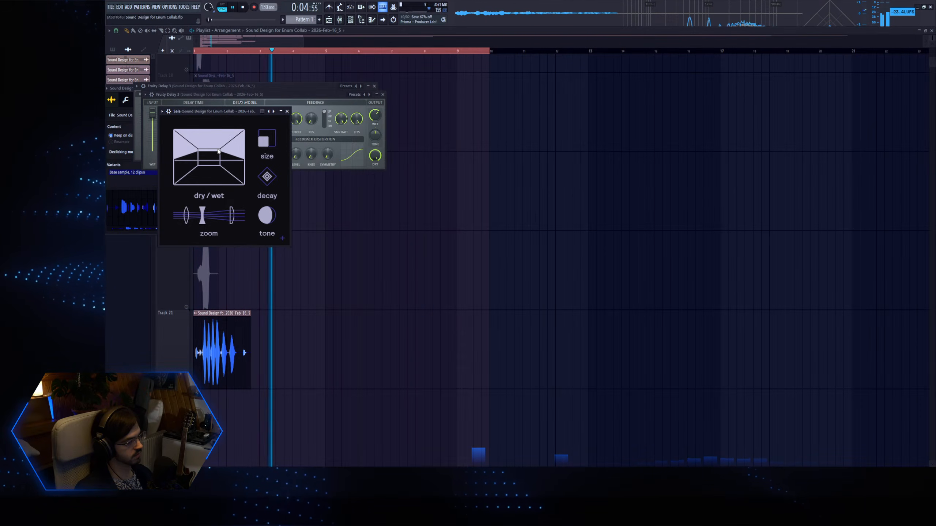
{"action": "left_click", "coordinate": [243, 7]}
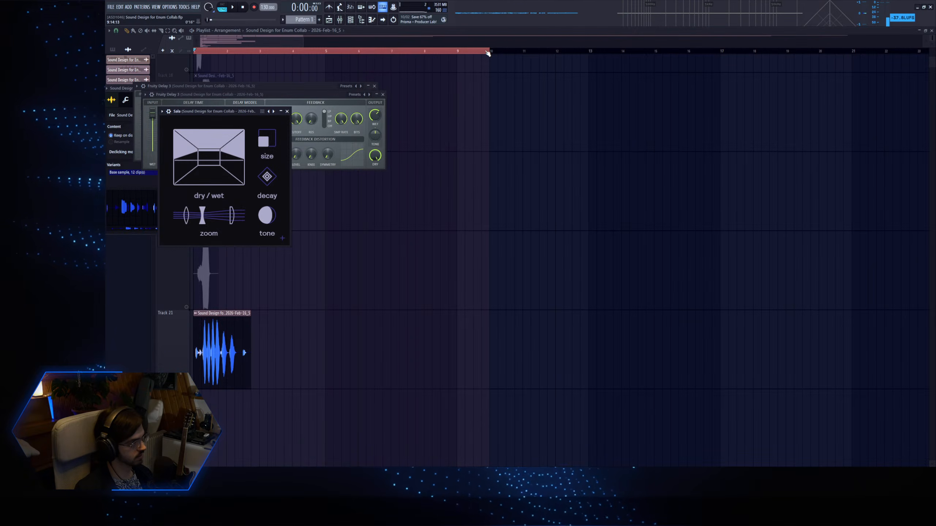
Shorten the time range to end exactly with the Track 21 clip.
{"action": "left_click_drag", "start_coordinate": [487, 54], "coordinate": [277, 69]}
{"action": "left_click", "coordinate": [243, 8]}
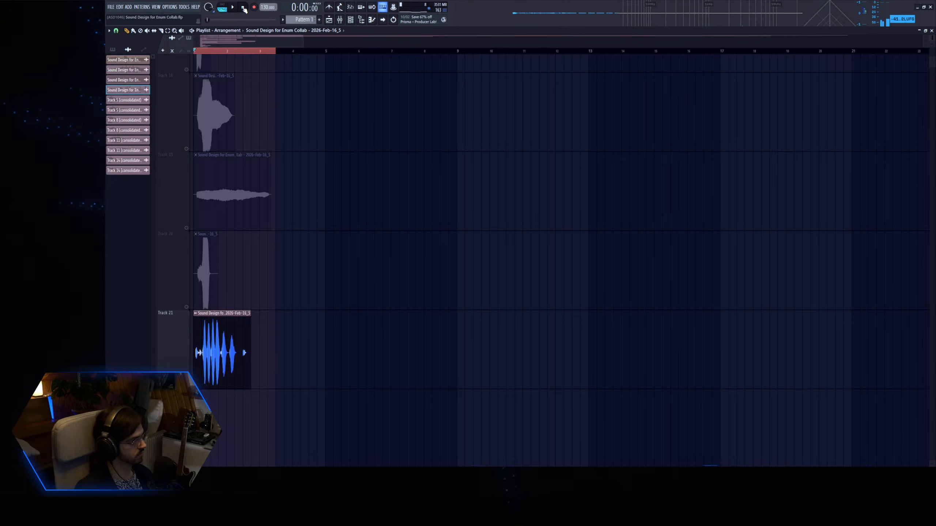
{"action": "scroll", "coordinate": [357, 267], "scroll_direction": "down", "scroll_amount": 3}
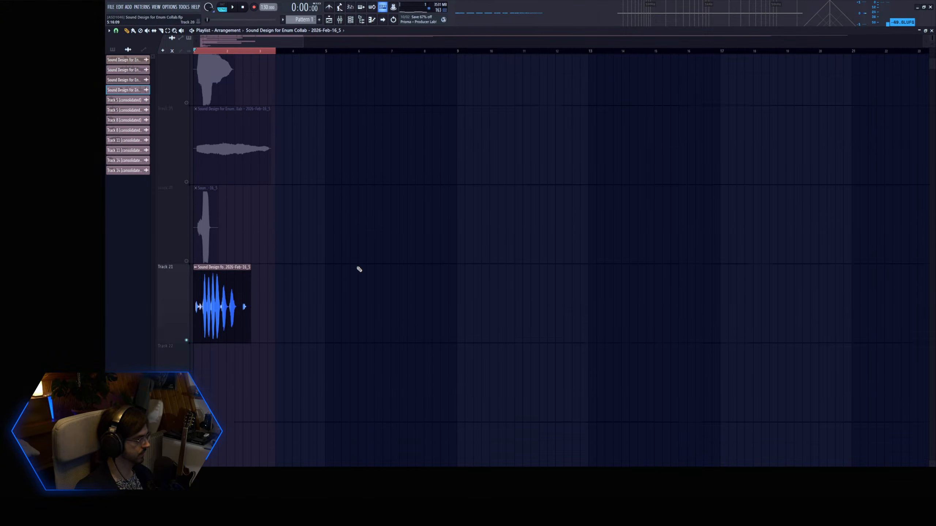
{"action": "left_click_drag", "start_coordinate": [276, 55], "coordinate": [251, 55]}
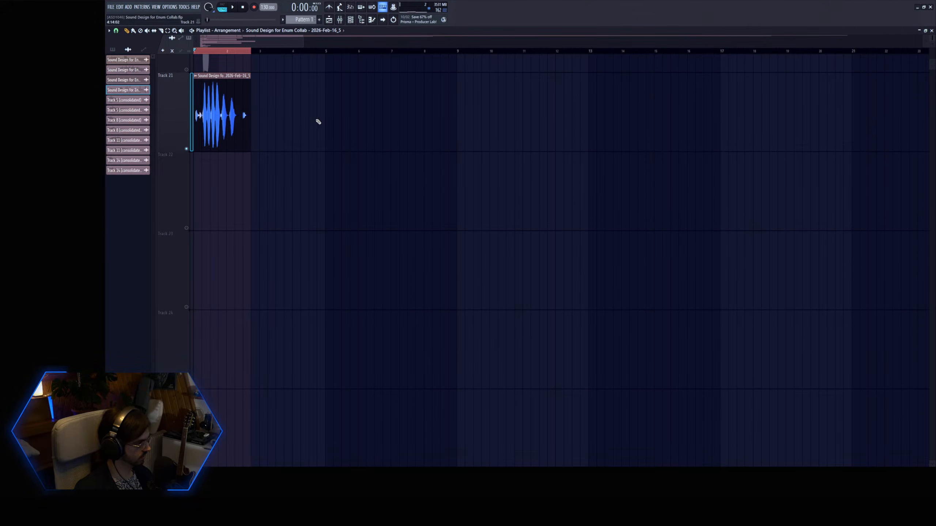
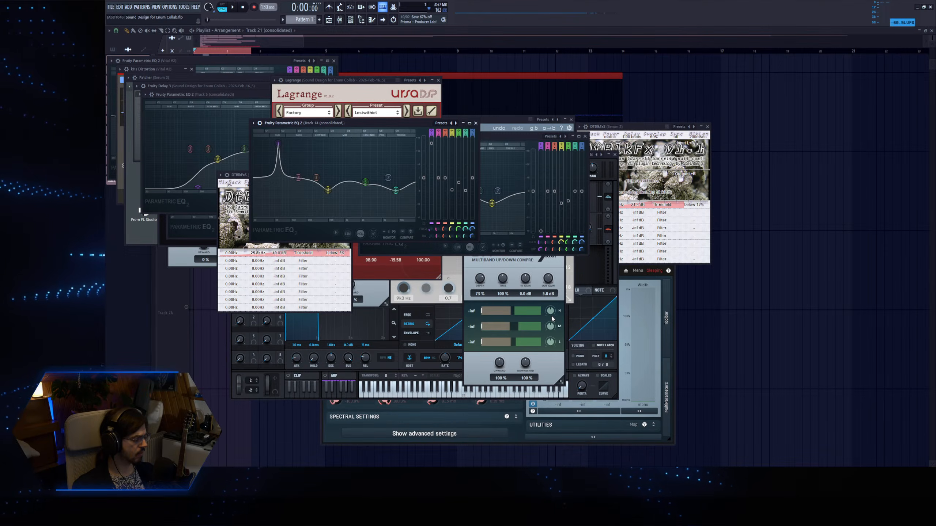
Close the open plugin windows and enable Normalize for the consolidated Track 21 audio clip.
{"action": "key", "text": "alt+F12"}
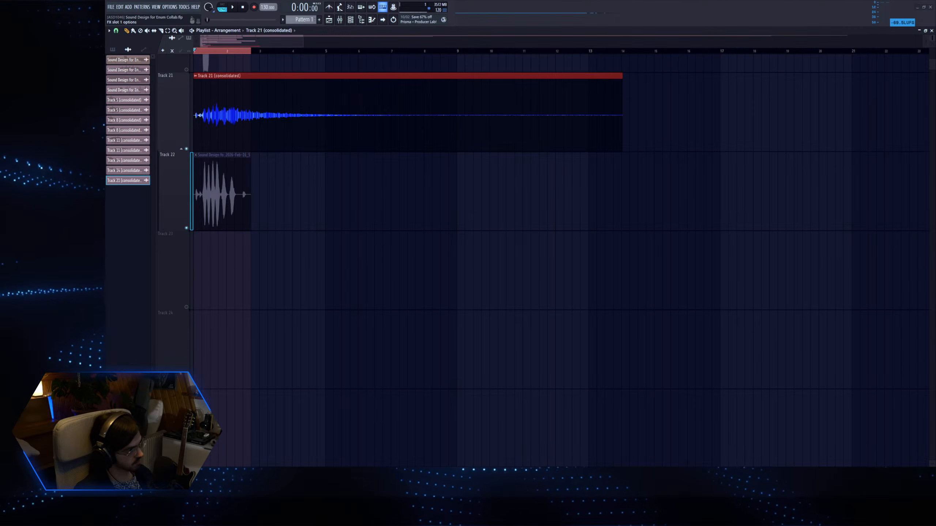
{"action": "left_click", "coordinate": [368, 94]}
{"action": "double_click", "coordinate": [455, 98]}
{"action": "left_click", "coordinate": [222, 137]}
Extend the time range to about bar 13, play the Track 21 clip and cut its EQ band 4 by 2.7 dB at 524 Hz.
{"action": "key", "text": "space"}
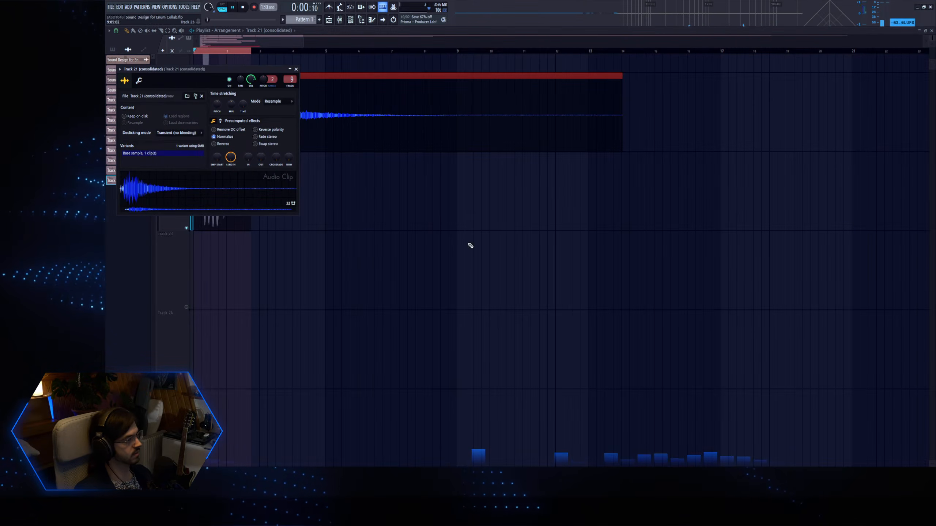
{"action": "left_click_drag", "start_coordinate": [250, 53], "coordinate": [596, 55]}
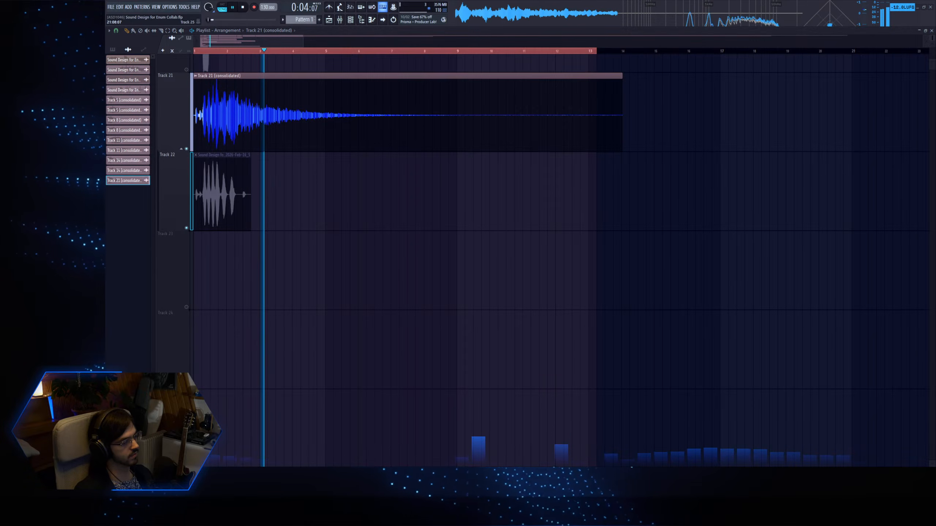
{"action": "key", "text": "space"}
{"action": "key", "text": "space"}
{"action": "left_click_drag", "start_coordinate": [263, 149], "coordinate": [222, 155]}
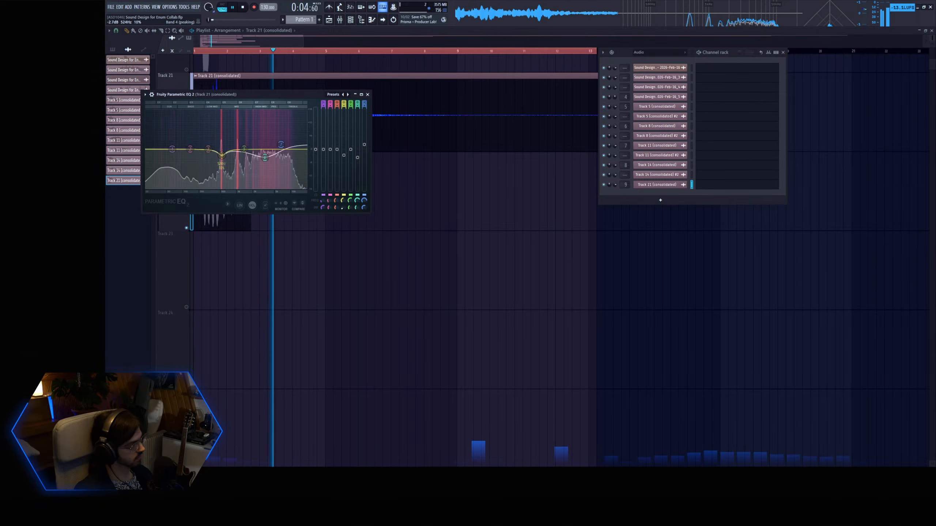
Audition the decaying tail of the Track 21 clip from several later positions and stop playback.
{"action": "left_click", "coordinate": [274, 51]}
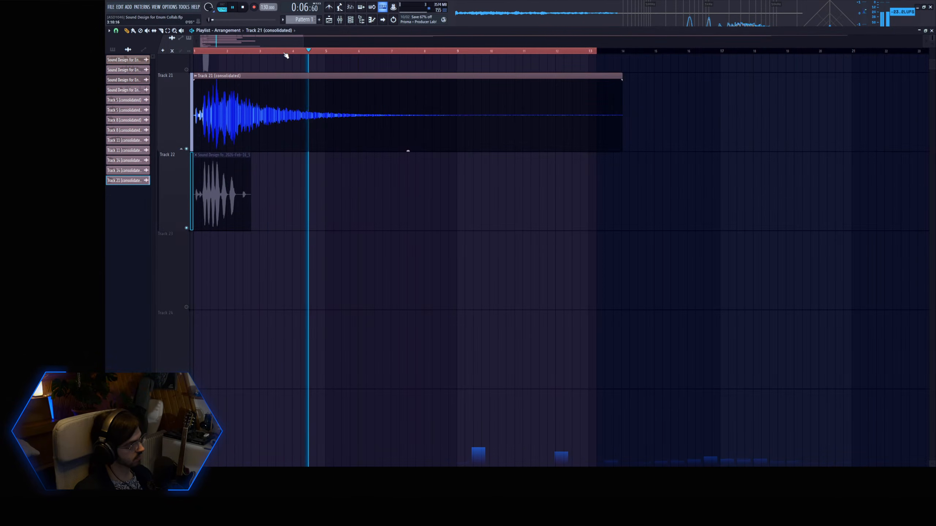
{"action": "left_click", "coordinate": [405, 51]}
{"action": "left_click", "coordinate": [458, 52]}
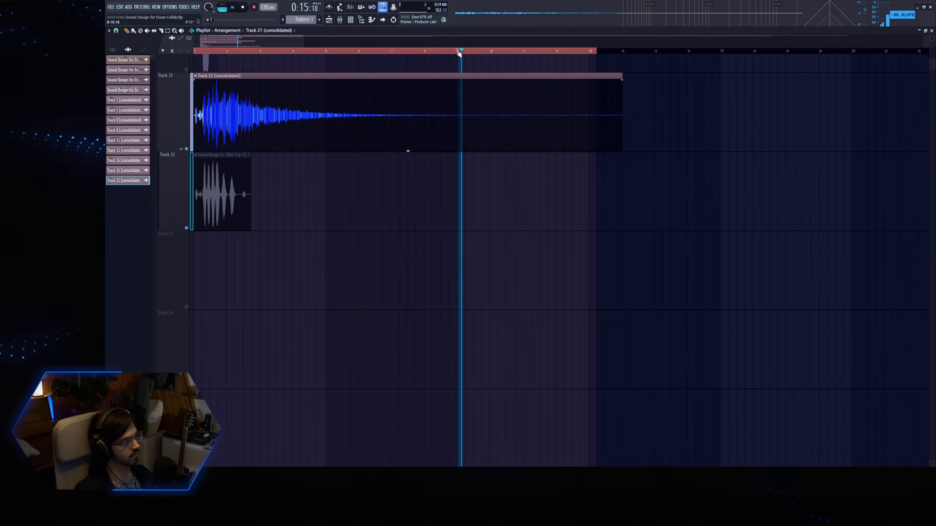
{"action": "left_click", "coordinate": [243, 7]}
Trim the Track 21 clip to end at bar 9 with a long curved fade-out, and match the time range to it.
{"action": "right_click", "coordinate": [457, 111], "text": "shift"}
{"action": "right_click", "coordinate": [443, 110], "text": "shift"}
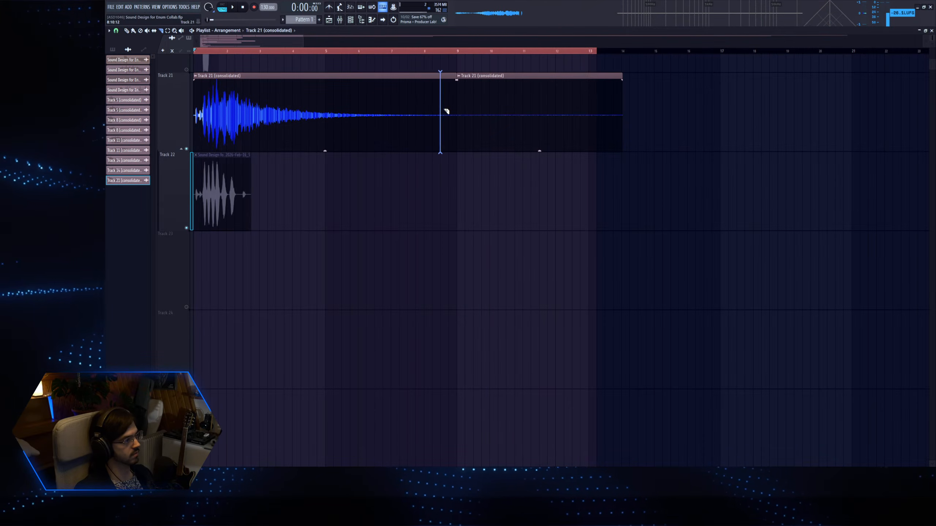
{"action": "right_click", "coordinate": [464, 108]}
{"action": "right_click", "coordinate": [450, 97]}
{"action": "mouse_move", "coordinate": [439, 92]}
{"action": "left_mouse_down"}
{"action": "mouse_move", "coordinate": [454, 88]}
{"action": "mouse_move", "coordinate": [443, 81]}
{"action": "left_mouse_up"}
{"action": "left_click_drag", "start_coordinate": [596, 52], "coordinate": [457, 54]}
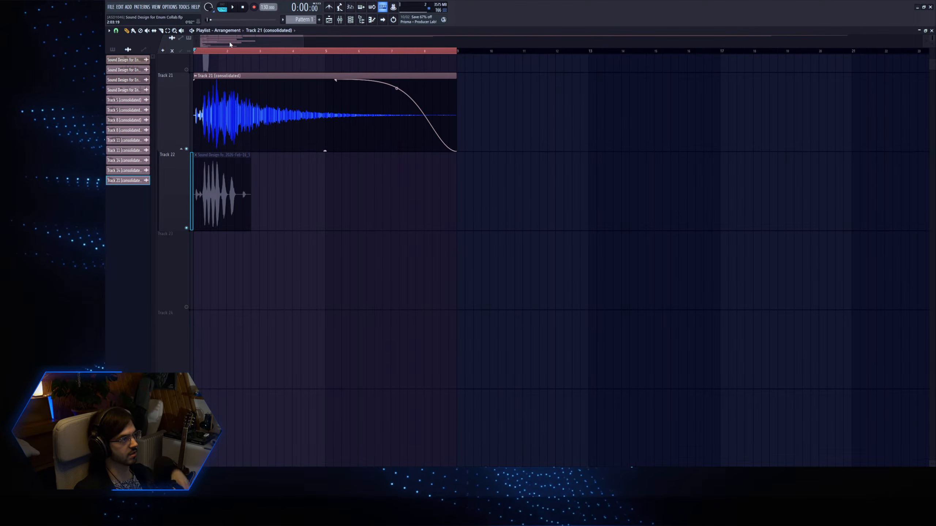
Consolidate the faded Track 21 clip over the time range and return to an uncluttered playlist.
{"action": "left_click", "coordinate": [190, 110]}
{"action": "right_click", "coordinate": [250, 194]}
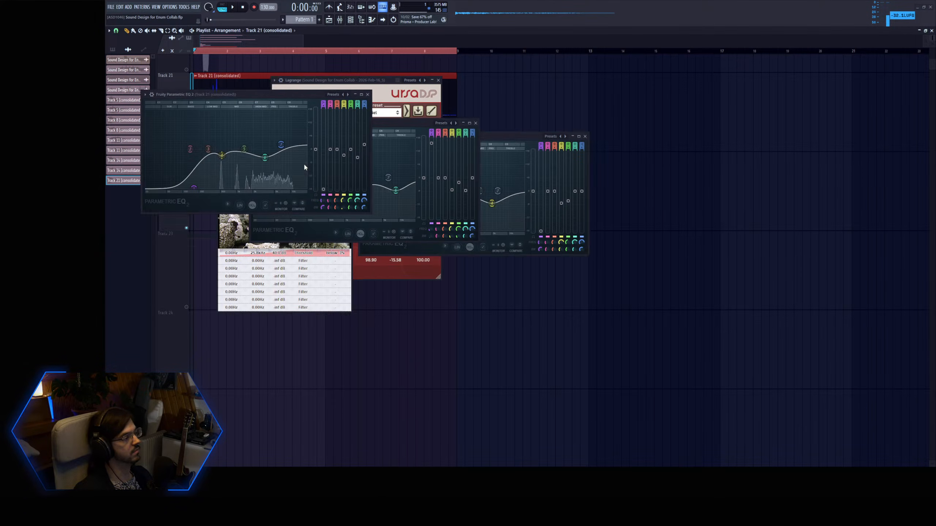
{"action": "key", "text": "F12"}
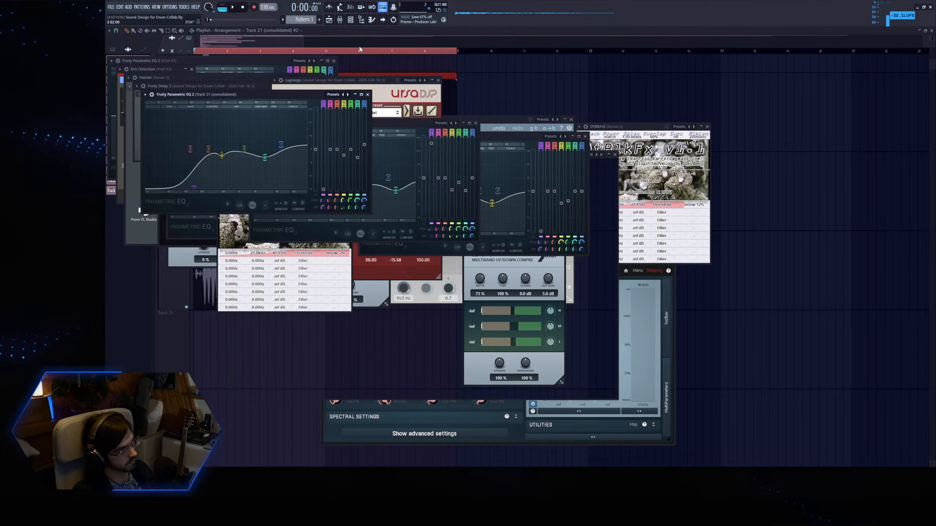
{"action": "left_click", "coordinate": [330, 21]}
{"action": "scroll", "coordinate": [296, 179], "scroll_direction": "up", "scroll_amount": 5}
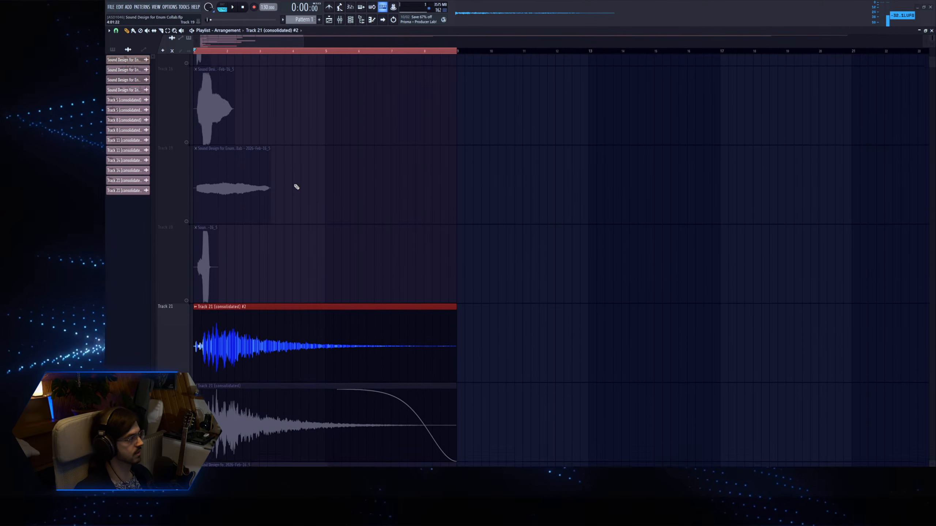
Collapse the Track 21 group, show Pattern 1 as the source clip and turn all playlist tracks back on.
{"action": "right_click", "coordinate": [297, 188], "text": "ctrl"}
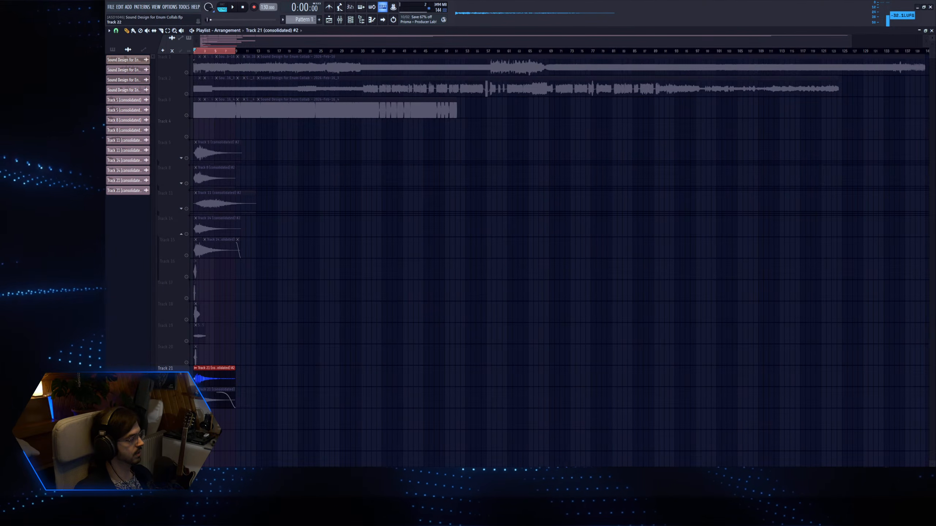
{"action": "left_click", "coordinate": [181, 384]}
{"action": "scroll", "coordinate": [349, 219], "scroll_direction": "down", "scroll_amount": 3}
{"action": "left_click", "coordinate": [320, 21]}
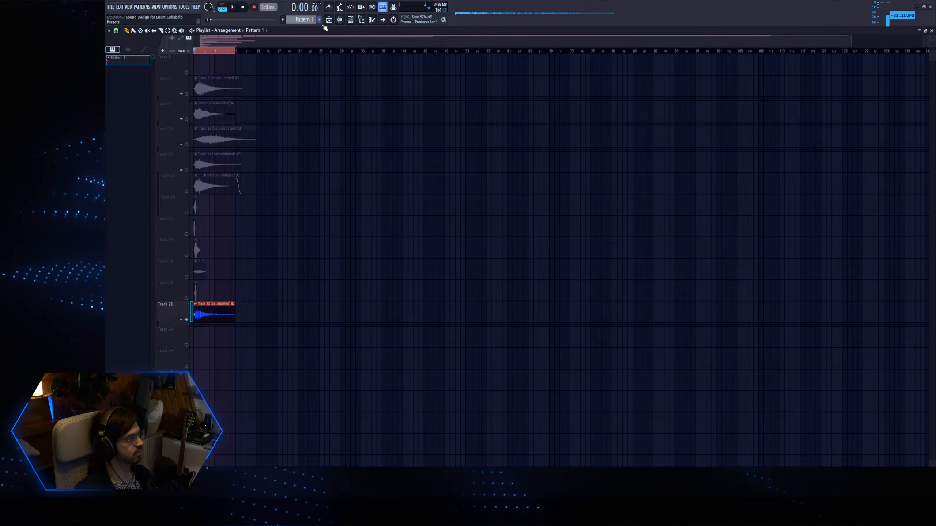
{"action": "left_click", "coordinate": [186, 345]}
Place a Pattern 1 clip at the start of Track 24 and stretch it to end at bar 9.
{"action": "left_click_drag", "start_coordinate": [213, 361], "coordinate": [190, 336]}
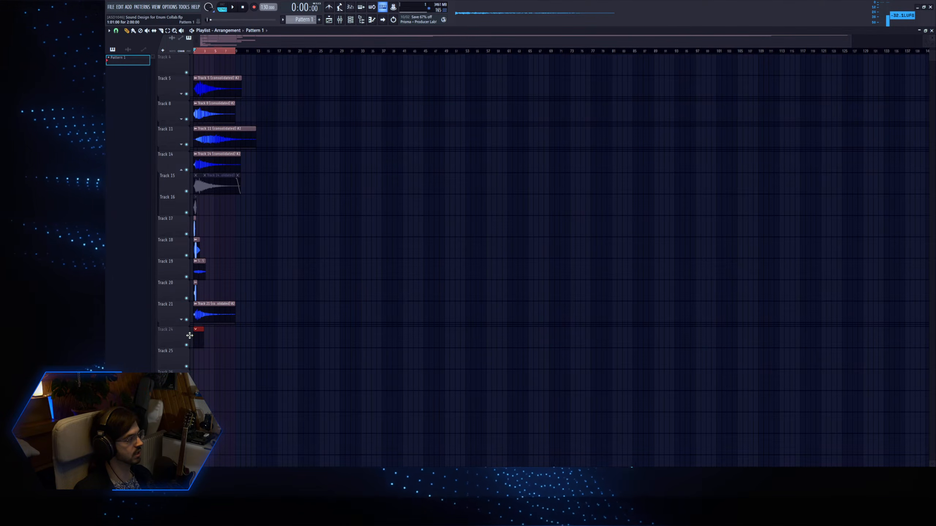
{"action": "left_click_drag", "start_coordinate": [261, 369], "coordinate": [194, 258]}
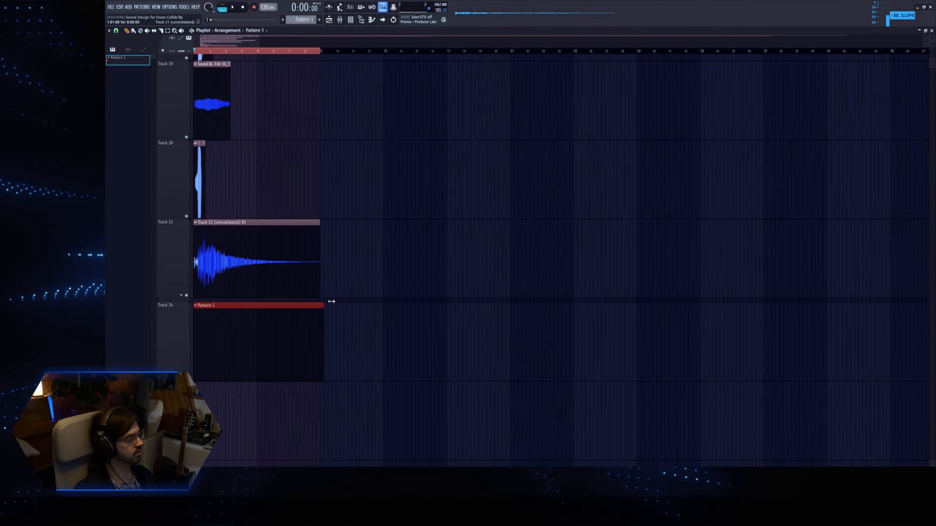
{"action": "left_click_drag", "start_coordinate": [665, 347], "coordinate": [651, 345]}
Open Pattern 1, add a Phase Plant channel and give it a granular generator.
{"action": "double_click", "coordinate": [416, 336]}
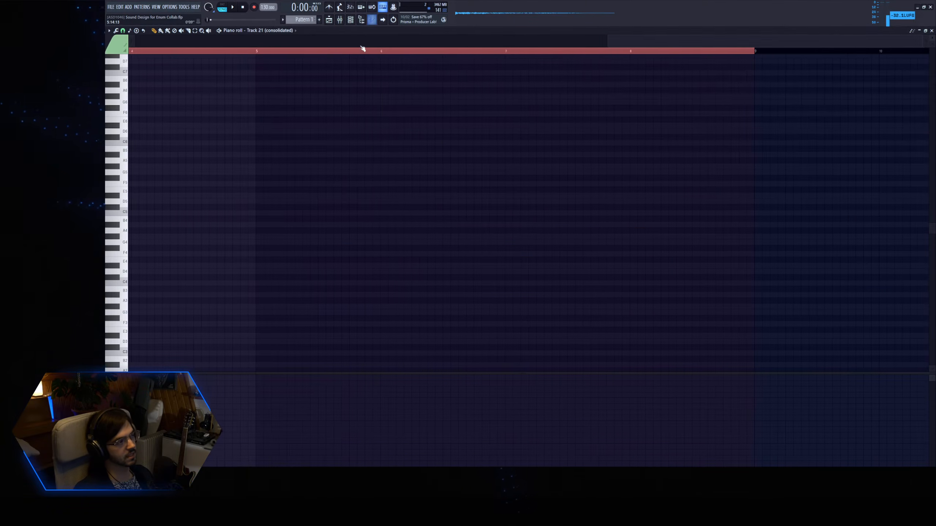
{"action": "left_click", "coordinate": [351, 20]}
{"action": "left_click", "coordinate": [644, 75]}
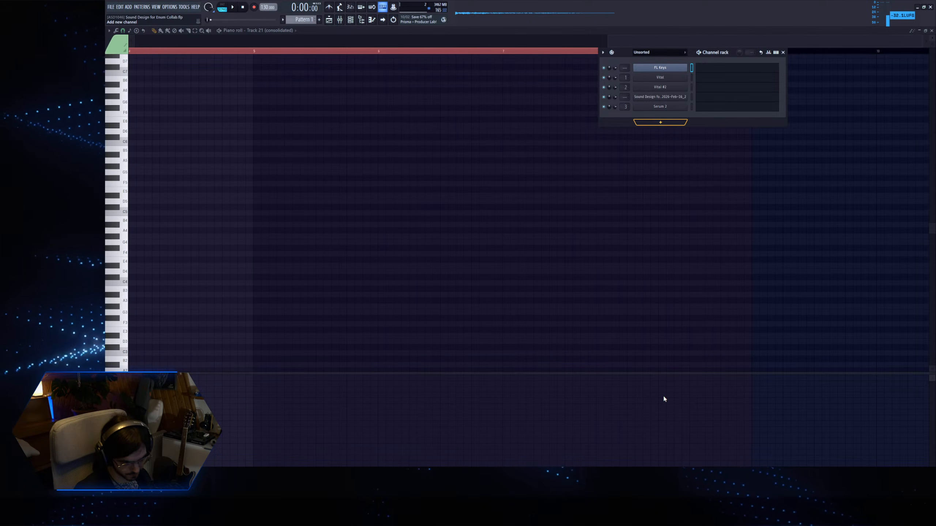
{"action": "left_click", "coordinate": [660, 443]}
{"action": "left_click_drag", "start_coordinate": [244, 88], "coordinate": [297, 94]}
{"action": "left_click", "coordinate": [260, 171]}
{"action": "left_click", "coordinate": [278, 196]}
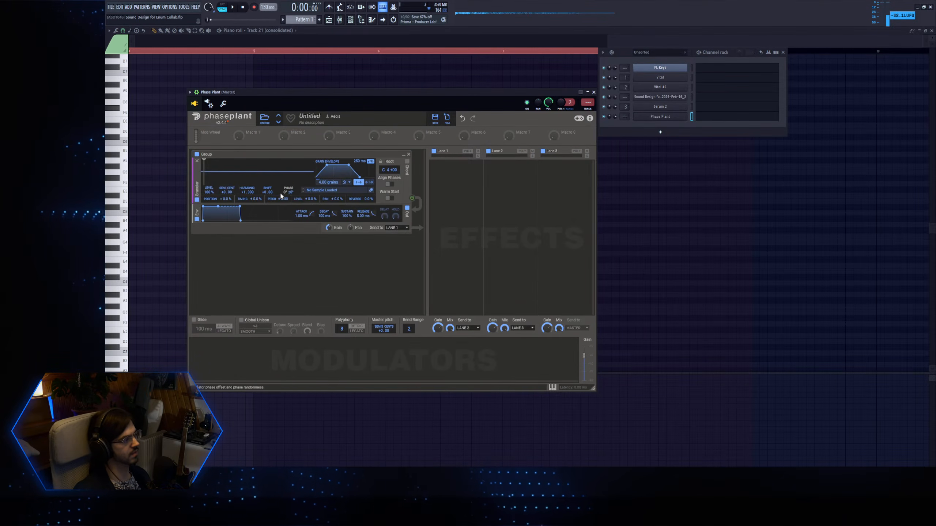
Move the clips from Tracks 17, 19 and 20 onto Track 18, lined up end to end after its own clip.
{"action": "left_click", "coordinate": [329, 22]}
{"action": "scroll", "coordinate": [308, 194], "scroll_direction": "up", "scroll_amount": 4}
{"action": "scroll", "coordinate": [308, 193], "scroll_direction": "down", "scroll_amount": 12}
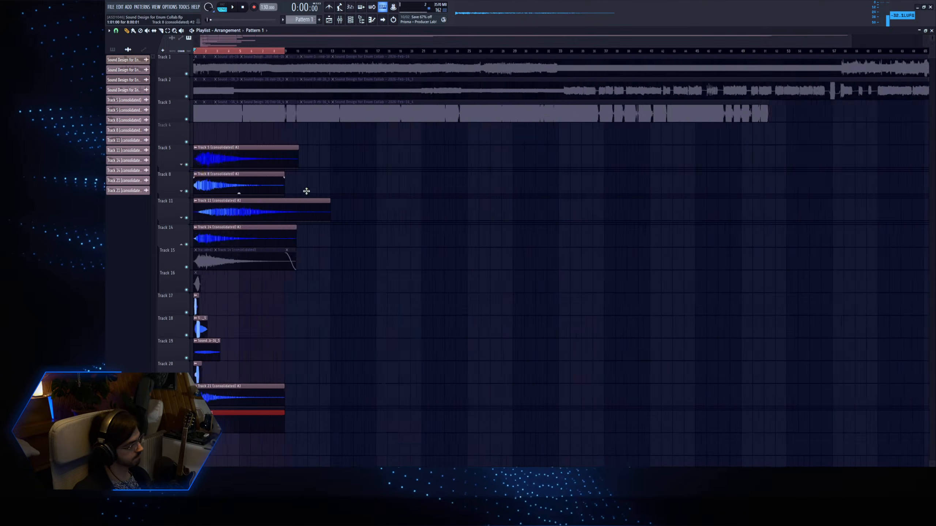
{"action": "scroll", "coordinate": [271, 392], "scroll_direction": "up", "scroll_amount": 8}
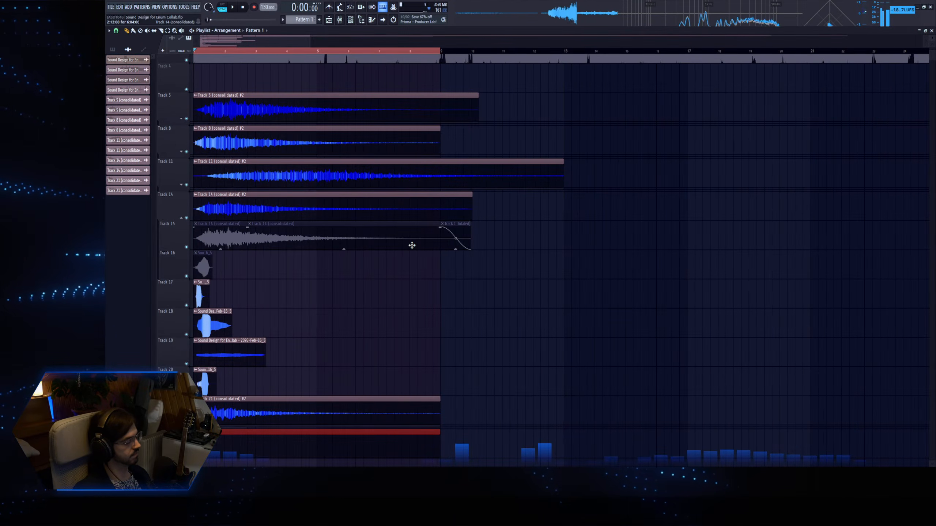
{"action": "scroll", "coordinate": [335, 246], "scroll_direction": "down", "scroll_amount": 2}
{"action": "scroll", "coordinate": [324, 245], "scroll_direction": "down", "scroll_amount": 2}
{"action": "left_click_drag", "start_coordinate": [199, 209], "coordinate": [284, 238]}
{"action": "left_click_drag", "start_coordinate": [203, 292], "coordinate": [331, 233]}
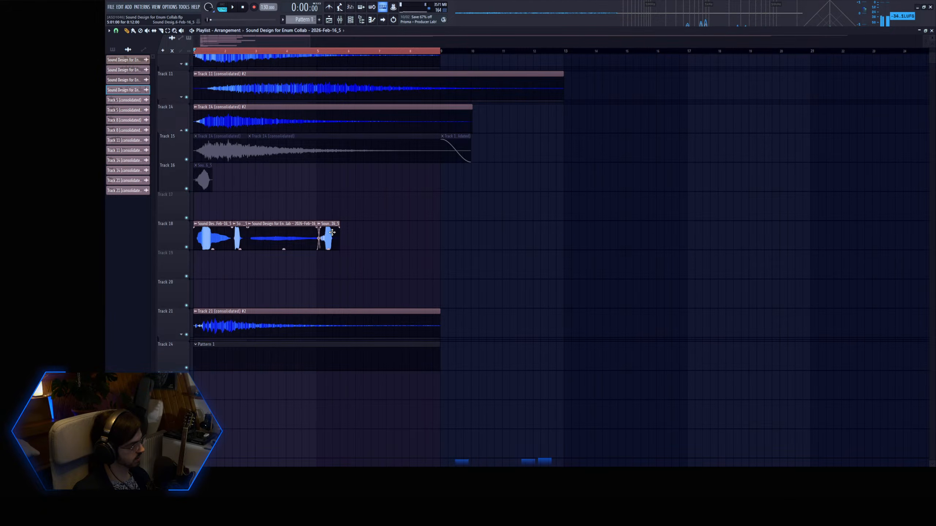
Select the whole row of clips on Track 18, shift it to start at bar 9 and clear the selection.
{"action": "left_click_drag", "start_coordinate": [353, 243], "coordinate": [223, 236]}
{"action": "left_click_drag", "start_coordinate": [284, 238], "coordinate": [531, 237]}
{"action": "key", "text": "ctrl+d"}
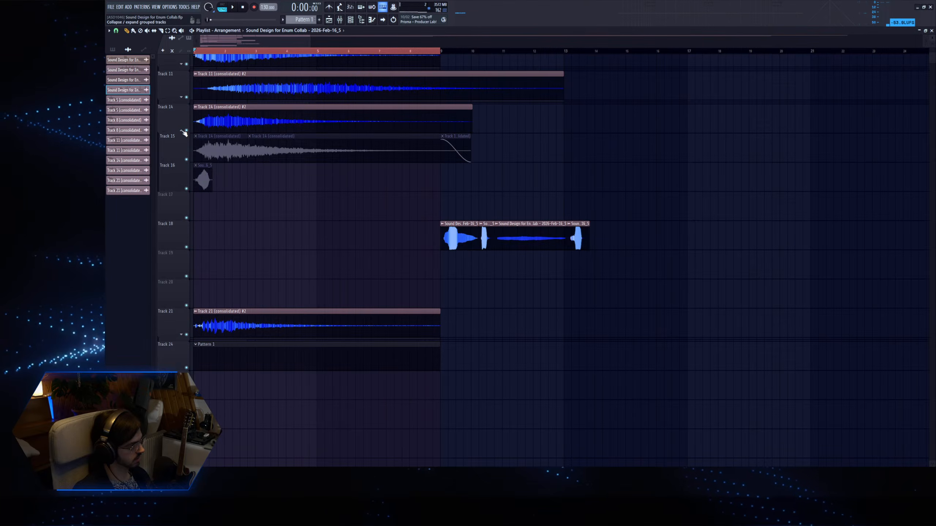
Try copying the muted Track 16 and Track 23 takes to Track 18, directly in front of the clip row.
{"action": "left_click_drag", "start_coordinate": [203, 174], "coordinate": [267, 185]}
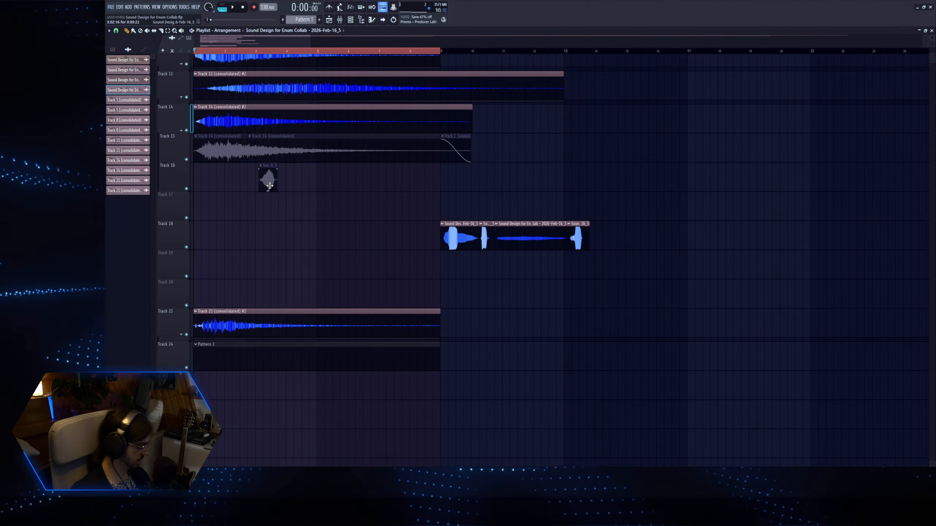
{"action": "key", "text": "ctrl+z"}
{"action": "left_click_drag", "start_coordinate": [209, 187], "coordinate": [431, 244], "text": "shift"}
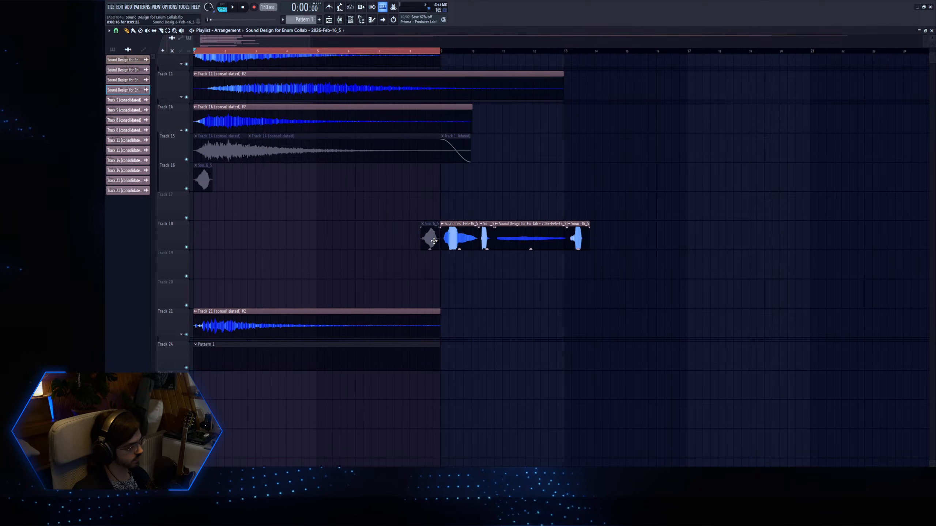
{"action": "left_click", "coordinate": [181, 335]}
{"action": "left_click_drag", "start_coordinate": [210, 381], "coordinate": [384, 228], "text": "shift"}
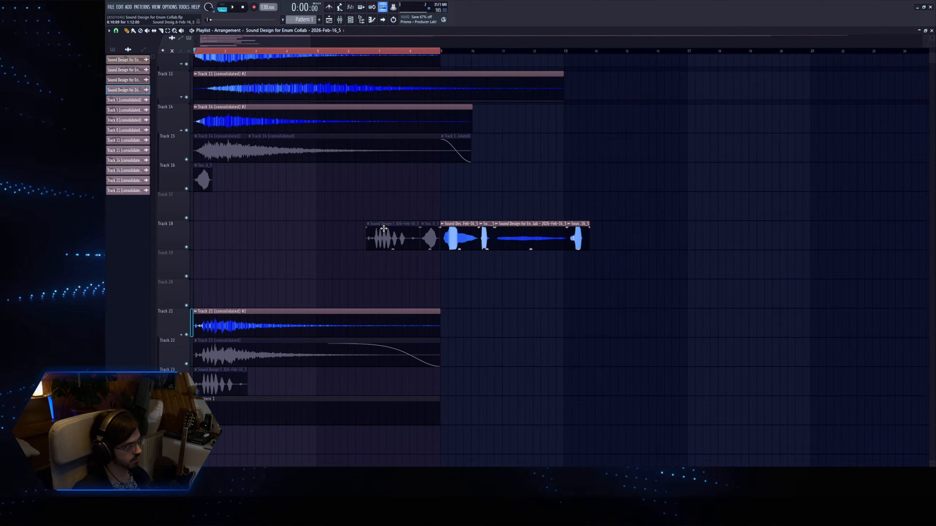
Try to copy the Track 13 take to Track 18, then undo back through the earlier take copies.
{"action": "scroll", "coordinate": [340, 210], "scroll_direction": "up", "scroll_amount": 2}
{"action": "left_click", "coordinate": [184, 189]}
{"action": "left_click", "coordinate": [182, 157]}
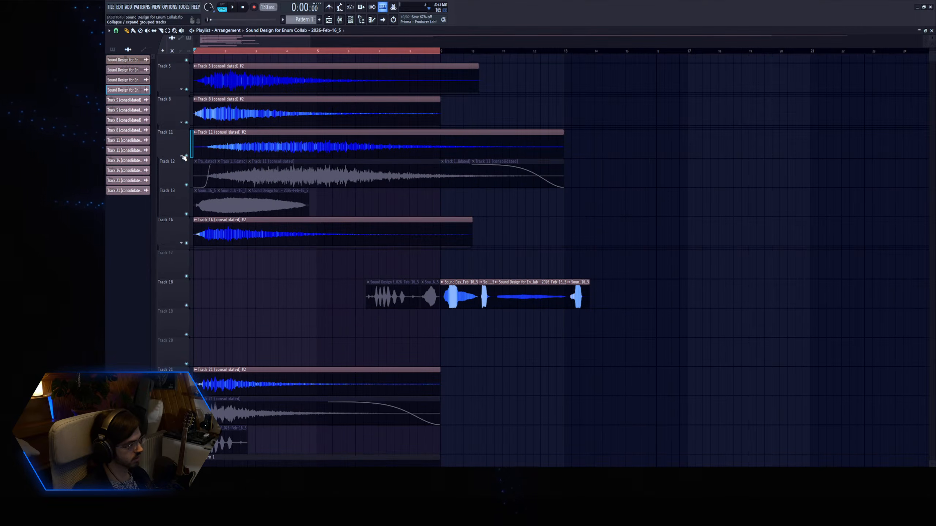
{"action": "left_click_drag", "start_coordinate": [218, 204], "coordinate": [270, 308]}
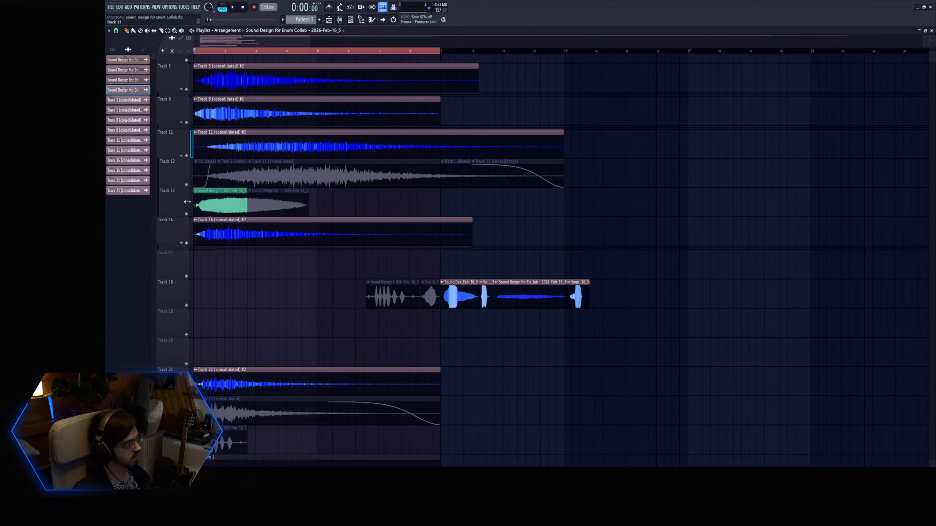
{"action": "key", "text": "ctrl+z"}
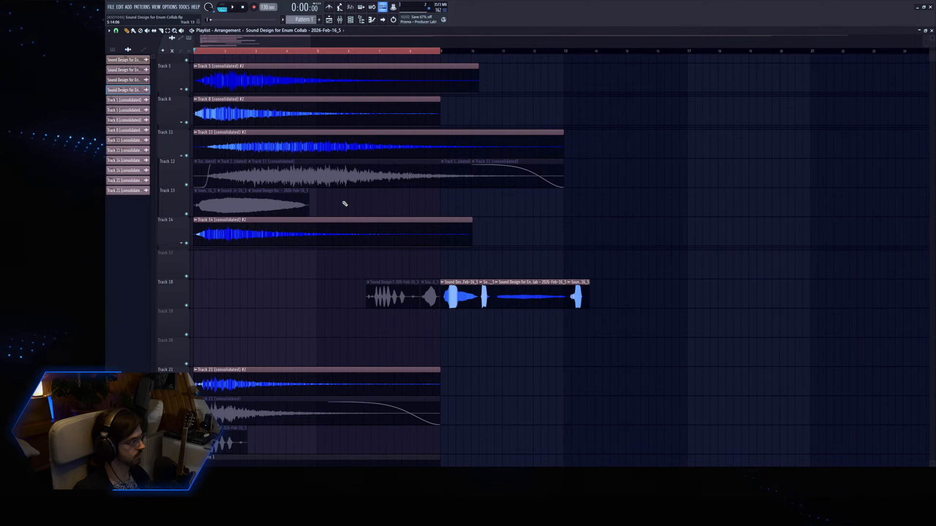
{"action": "key", "text": "ctrl+z"}
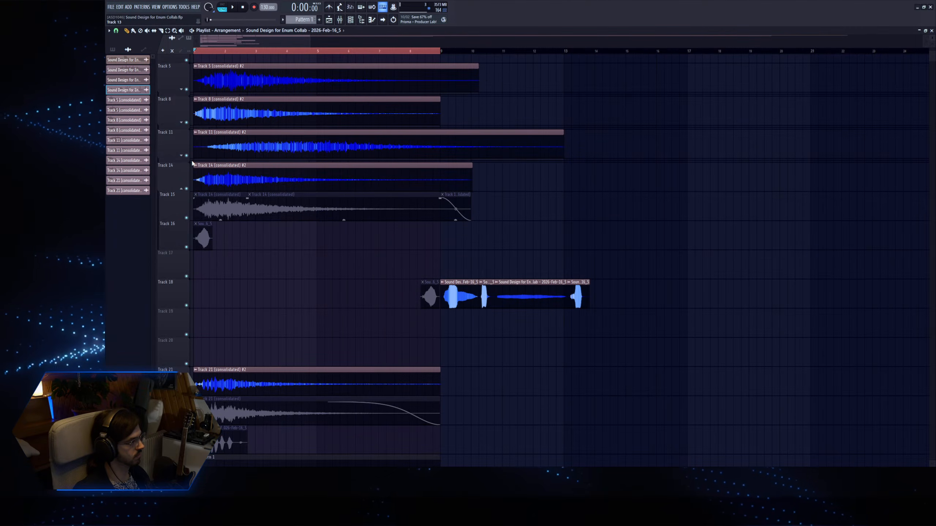
{"action": "key", "text": "ctrl+z"}
Expand the Track 11 and Track 8 groups and copy the muted Track 10 take to Track 18, ending at bar 9.
{"action": "left_click", "coordinate": [182, 156]}
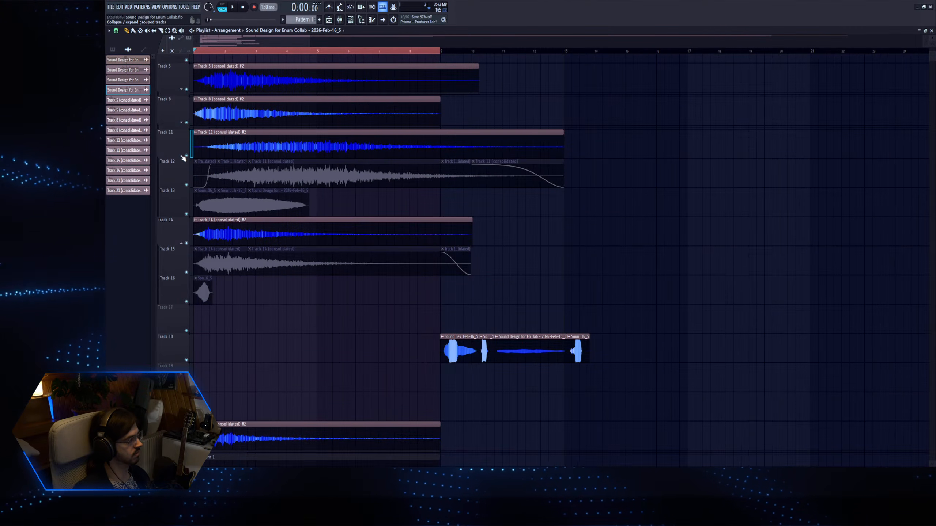
{"action": "scroll", "coordinate": [182, 193], "scroll_direction": "up", "scroll_amount": 2}
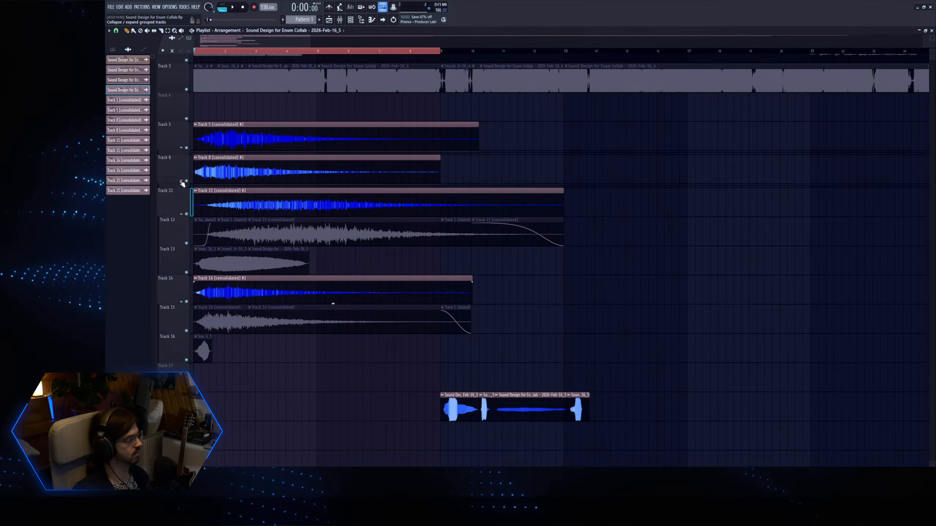
{"action": "left_click", "coordinate": [181, 182]}
{"action": "left_click_drag", "start_coordinate": [204, 225], "coordinate": [432, 460]}
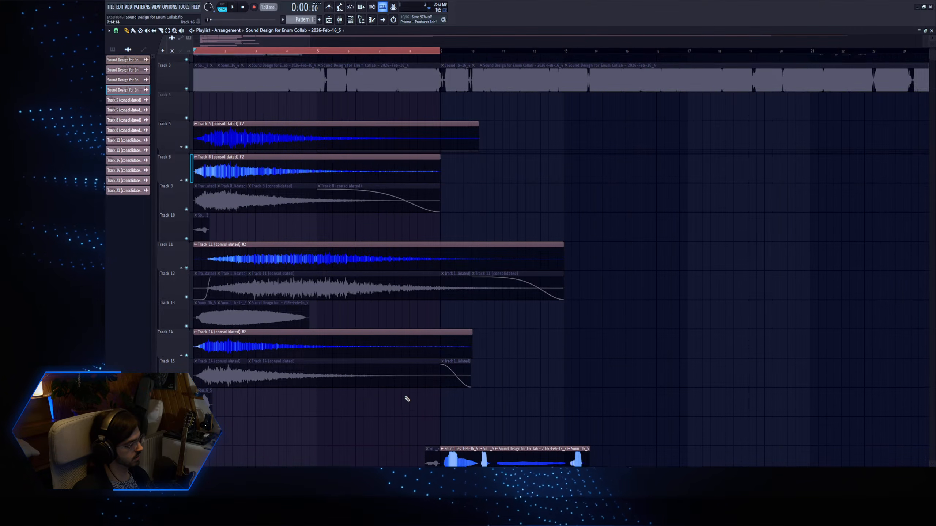
Copy the muted Track 13 take to Track 18, butted against the front of the copied Track 10 take.
{"action": "scroll", "coordinate": [408, 401], "scroll_direction": "down", "scroll_amount": 2}
{"action": "left_click_drag", "start_coordinate": [207, 254], "coordinate": [416, 391]}
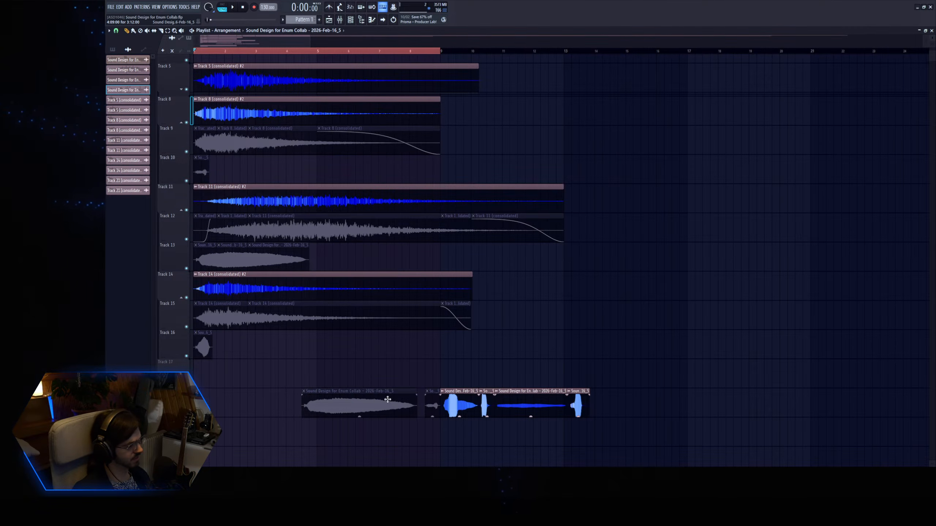
{"action": "scroll", "coordinate": [244, 233], "scroll_direction": "up", "scroll_amount": 2}
{"action": "scroll", "coordinate": [380, 352], "scroll_direction": "down", "scroll_amount": 3}
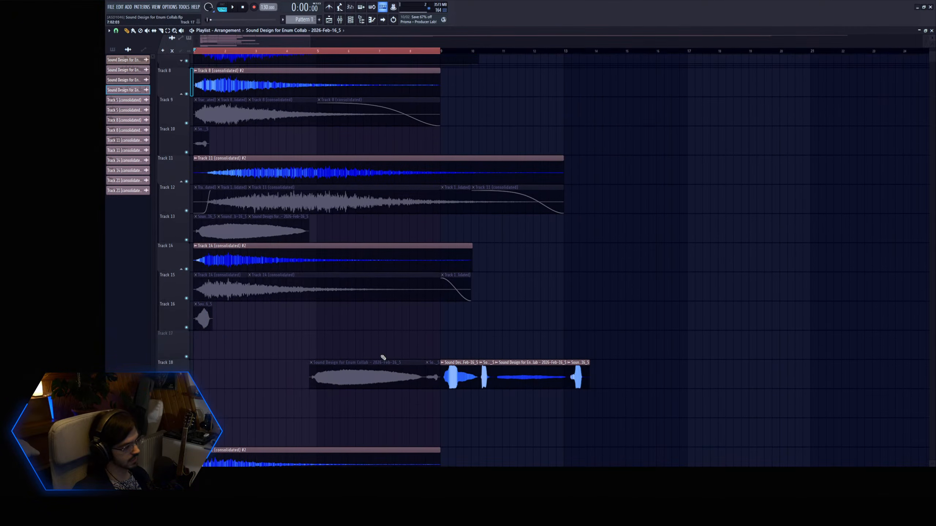
{"action": "scroll", "coordinate": [341, 376], "scroll_direction": "up", "scroll_amount": 5}
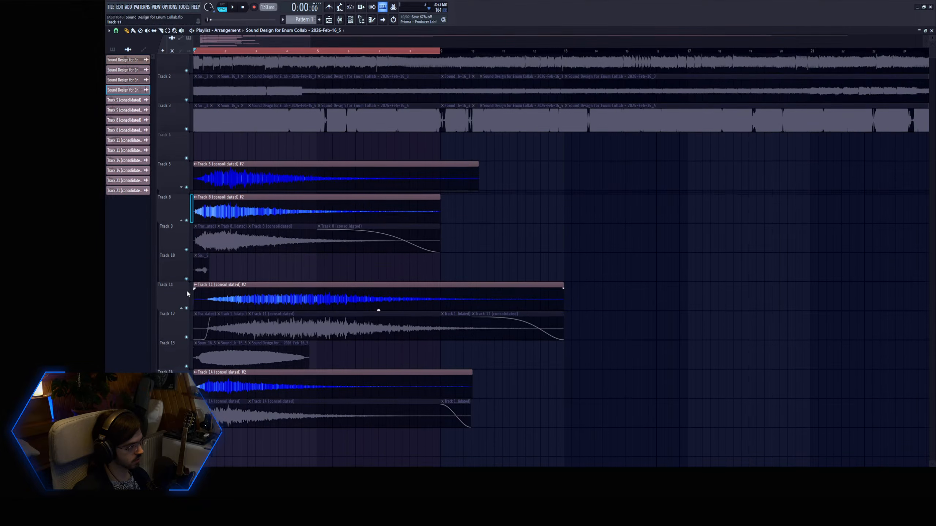
Collapse the Track 8 and Track 11 groups and copy the muted Track 16 take to Track 18, in front of the clip row.
{"action": "left_click", "coordinate": [183, 229]}
{"action": "left_click", "coordinate": [181, 263]}
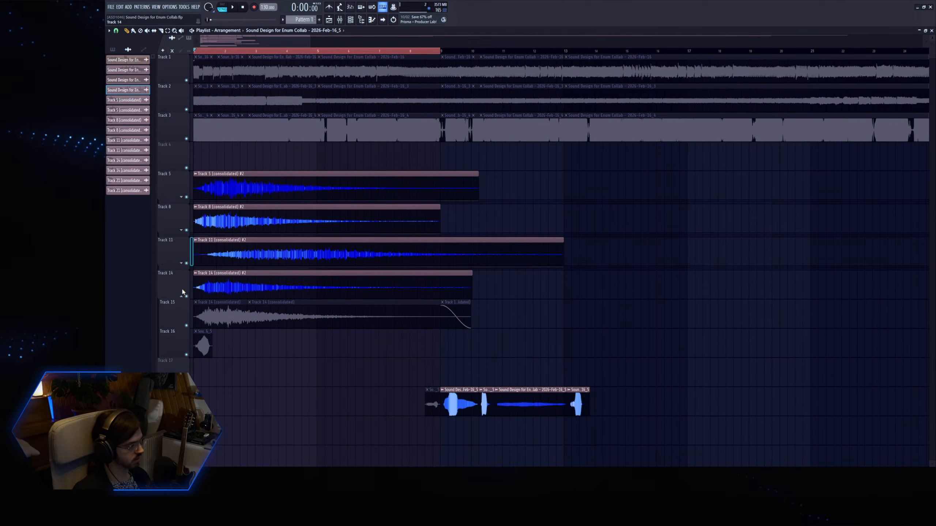
{"action": "left_click", "coordinate": [181, 296]}
{"action": "left_click", "coordinate": [181, 296]}
{"action": "left_click_drag", "start_coordinate": [206, 356], "coordinate": [414, 415]}
Expand the Track 21 group and copy its muted Track 23 take to Track 18, butted against the front of the row.
{"action": "scroll", "coordinate": [183, 359], "scroll_direction": "down", "scroll_amount": 5}
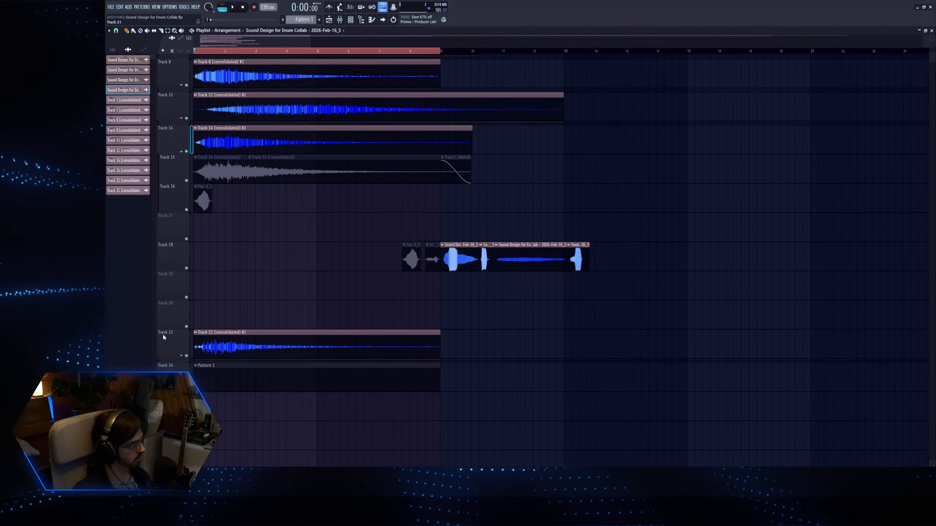
{"action": "left_click", "coordinate": [182, 356]}
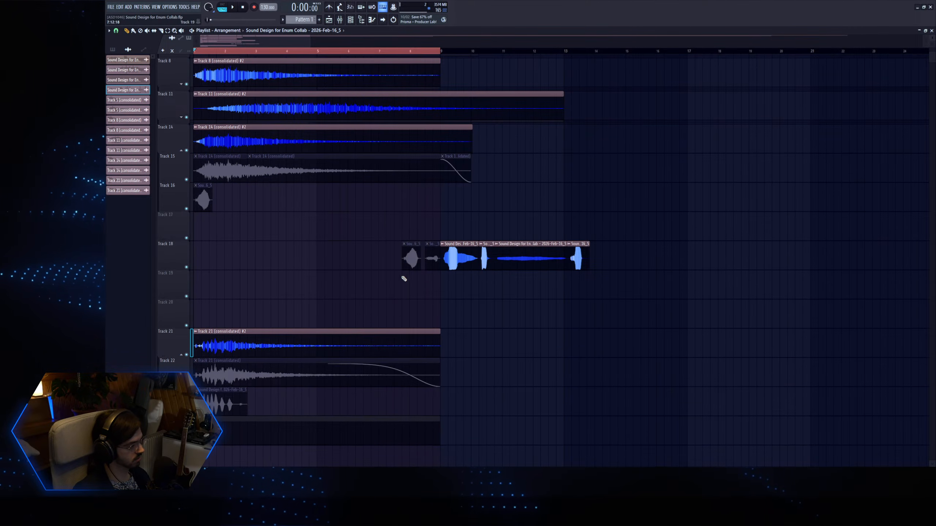
{"action": "left_click_drag", "start_coordinate": [242, 413], "coordinate": [391, 275]}
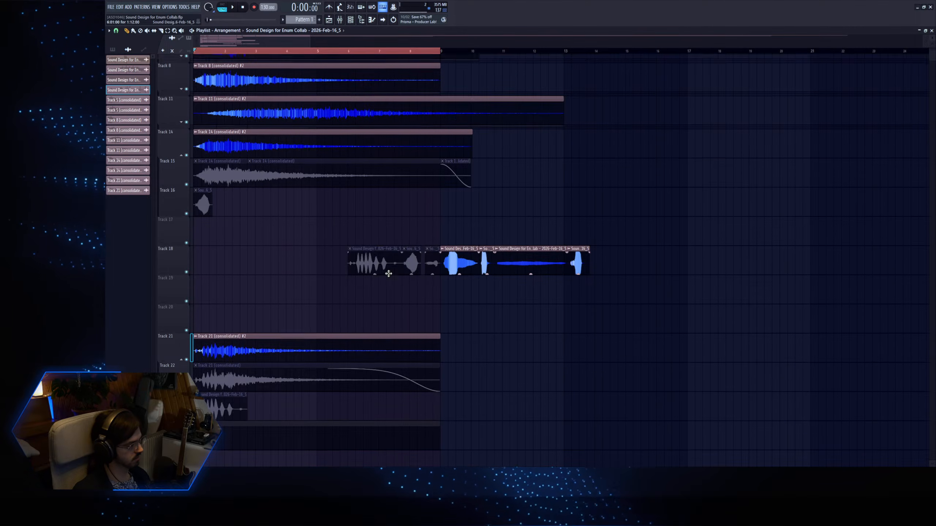
Copy the muted Track 7 take to the front of the Track 18 row and collapse the Track 5 and Track 14 groups.
{"action": "scroll", "coordinate": [183, 170], "scroll_direction": "up", "scroll_amount": 6}
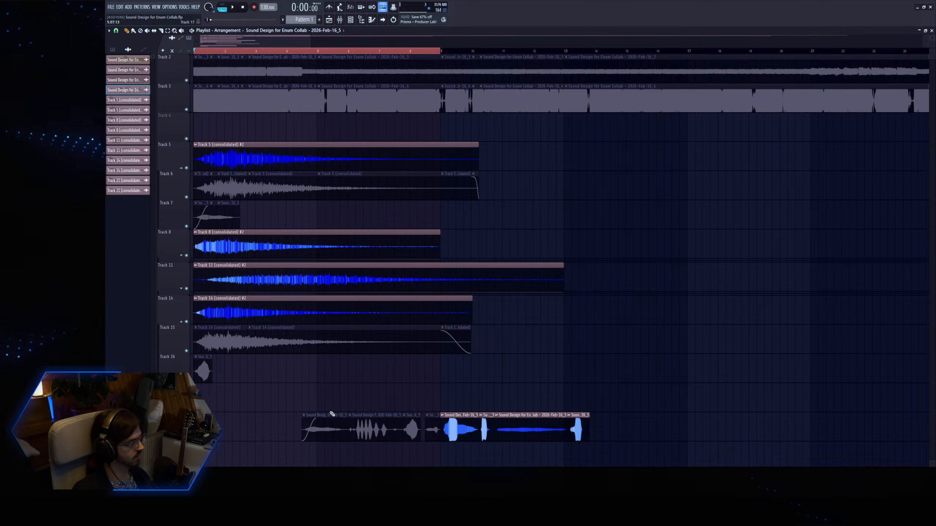
{"action": "left_click", "coordinate": [181, 168]}
{"action": "left_click", "coordinate": [182, 199]}
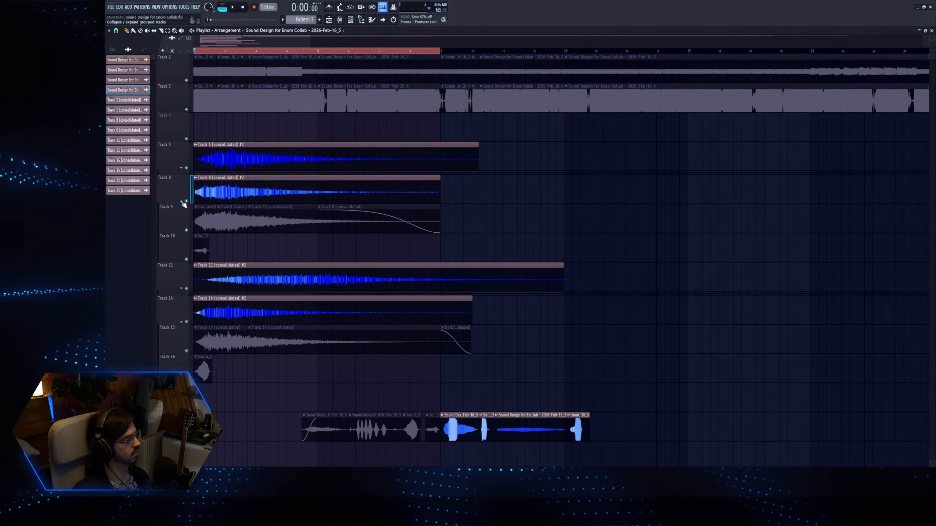
{"action": "left_click", "coordinate": [181, 201]}
{"action": "left_click", "coordinate": [181, 233]}
{"action": "left_click", "coordinate": [181, 234]}
{"action": "left_click", "coordinate": [182, 267]}
{"action": "scroll", "coordinate": [254, 290], "scroll_direction": "down", "scroll_amount": 4}
Move the Track 18 clip row to the start of the playlist and unmute its muted takes.
{"action": "left_click_drag", "start_coordinate": [663, 237], "coordinate": [207, 204]}
{"action": "key", "text": "t"}
{"action": "left_click_drag", "start_coordinate": [319, 233], "coordinate": [225, 207]}
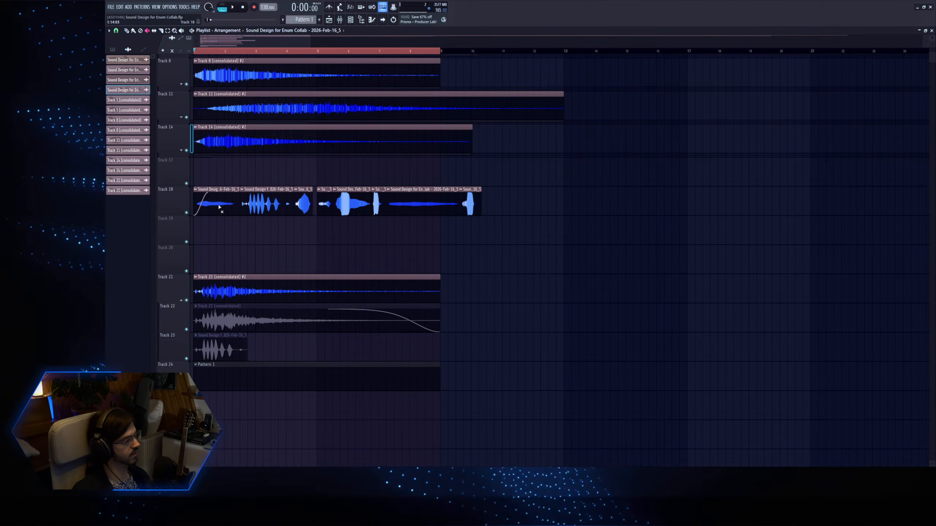
Extend the time selection just past the clip row, solo Track 18, and consolidate it into one audio clip.
{"action": "left_click_drag", "start_coordinate": [440, 51], "coordinate": [499, 53]}
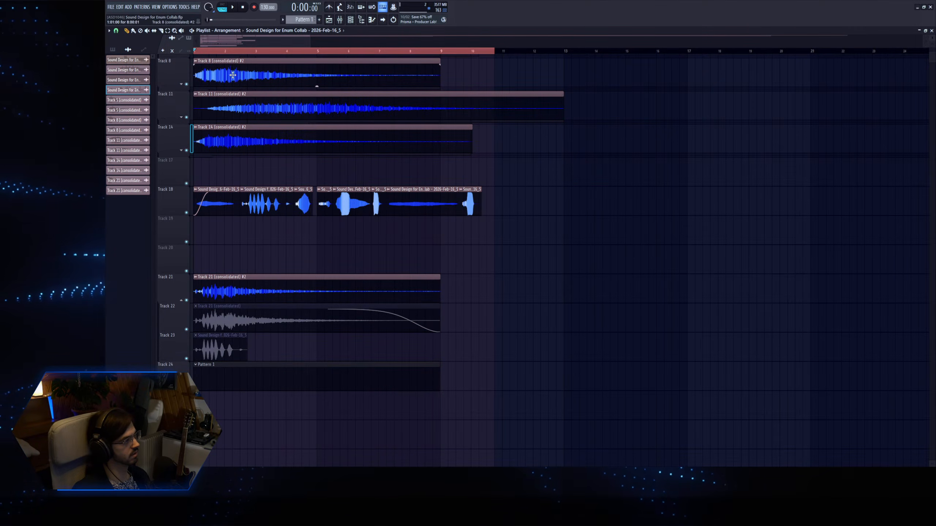
{"action": "right_click", "coordinate": [186, 213]}
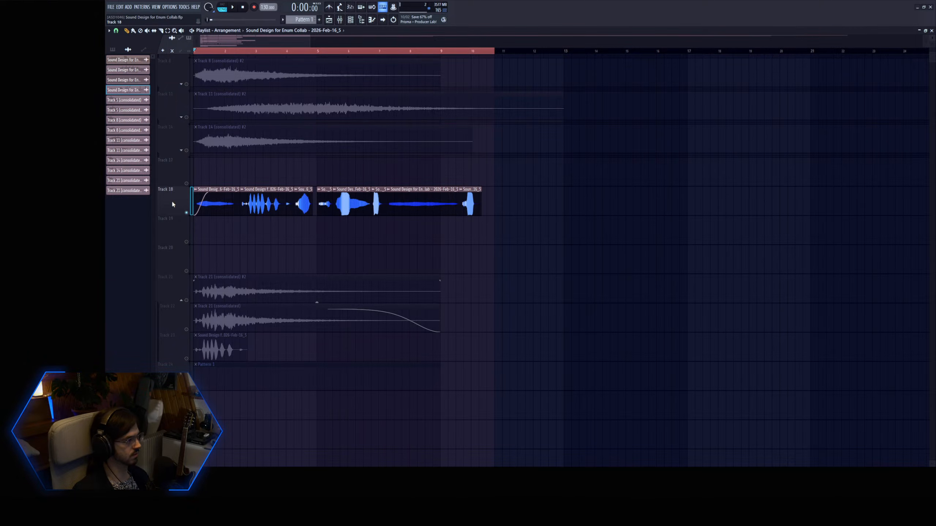
{"action": "right_click", "coordinate": [231, 306]}
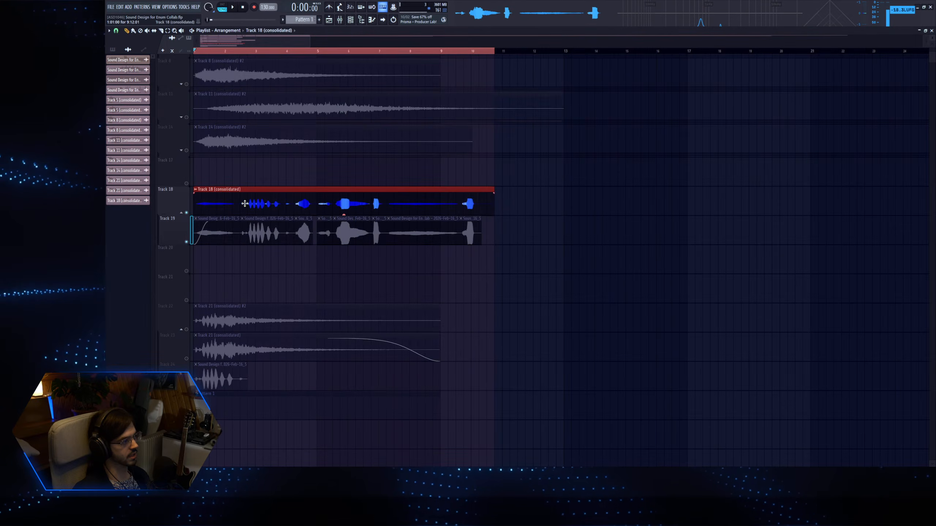
Open the consolidated Track 18 clip in Edison and add its audio as a new sampler channel in the Unsorted channel group.
{"action": "double_click", "coordinate": [236, 221]}
{"action": "key", "text": "ctrl+e"}
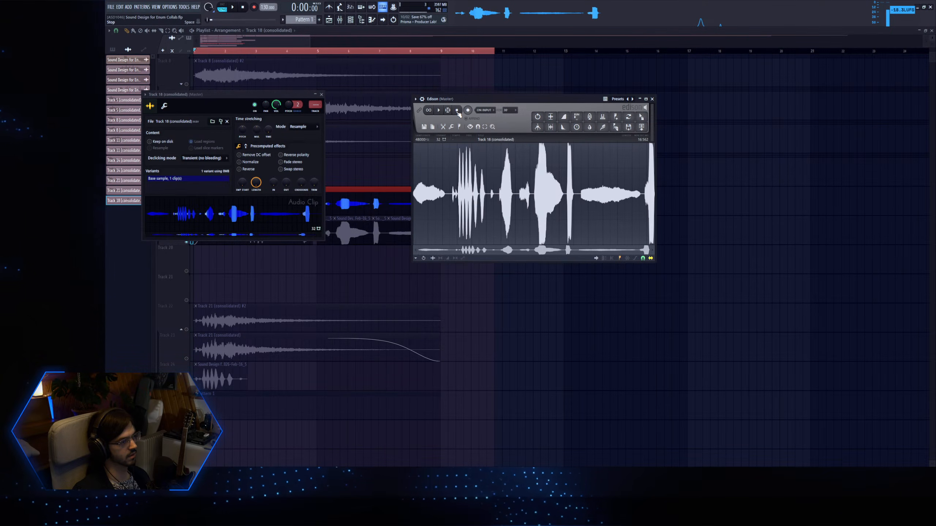
{"action": "left_click", "coordinate": [352, 19]}
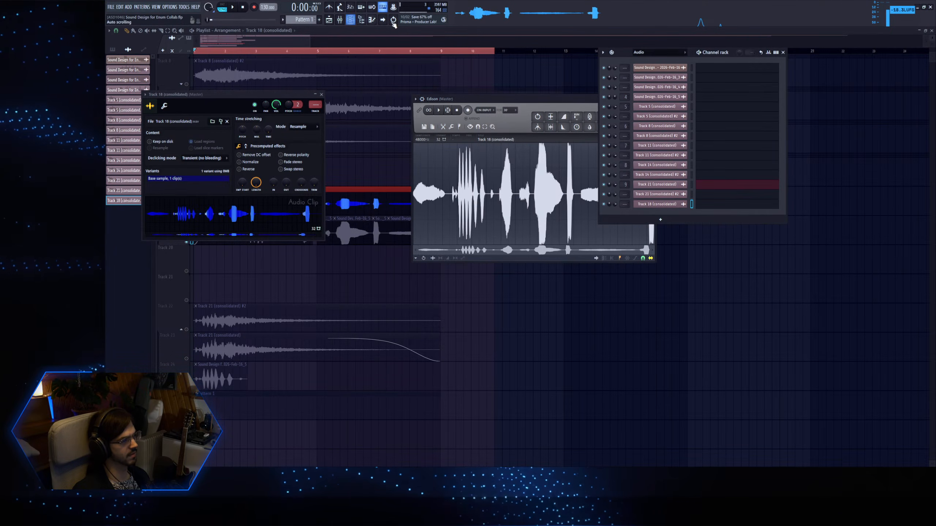
{"action": "left_click", "coordinate": [645, 74]}
{"action": "left_click_drag", "start_coordinate": [576, 99], "coordinate": [436, 116]}
{"action": "left_click_drag", "start_coordinate": [501, 134], "coordinate": [664, 127]}
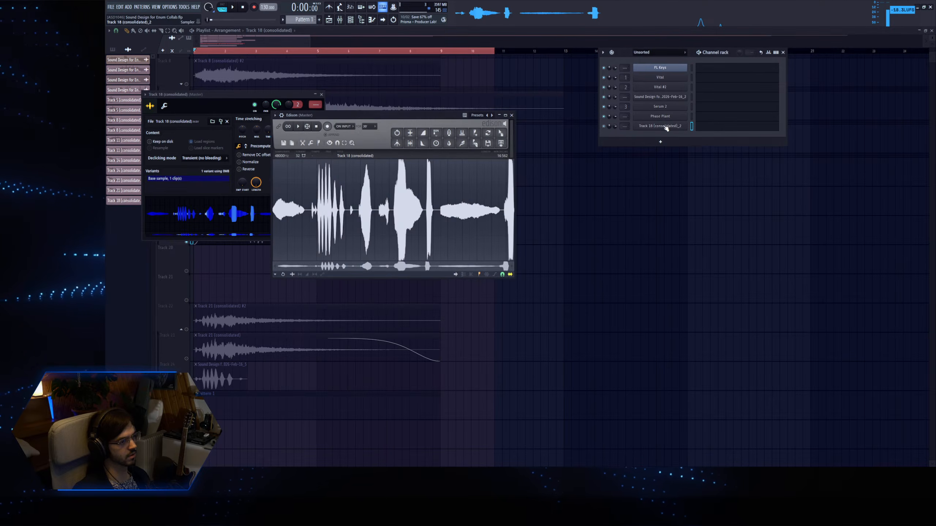
Load the Track 18 sample into Phase Plant's granular generator and assign Macro 1 to modulate the grain position.
{"action": "left_click", "coordinate": [662, 118]}
{"action": "left_click", "coordinate": [667, 128]}
{"action": "left_click_drag", "start_coordinate": [243, 228], "coordinate": [267, 177]}
{"action": "left_click", "coordinate": [347, 92]}
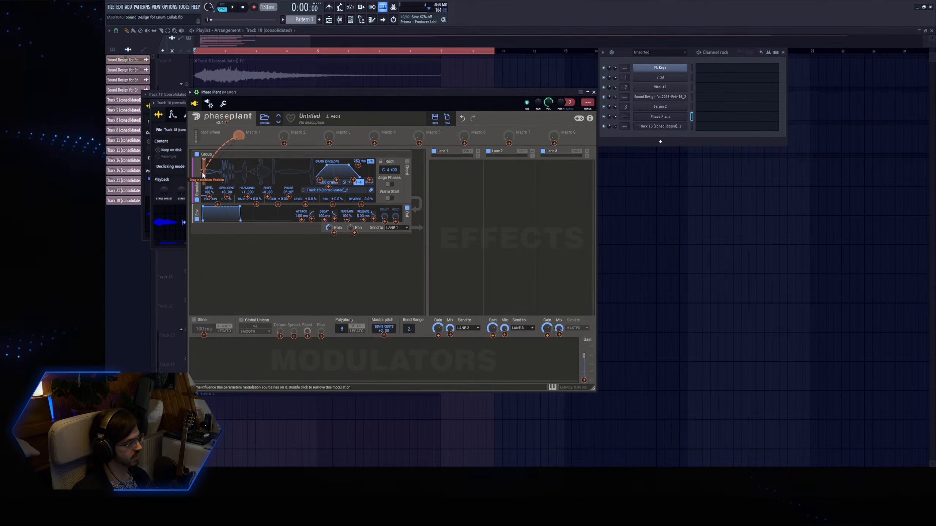
{"action": "left_click_drag", "start_coordinate": [203, 172], "coordinate": [203, 163]}
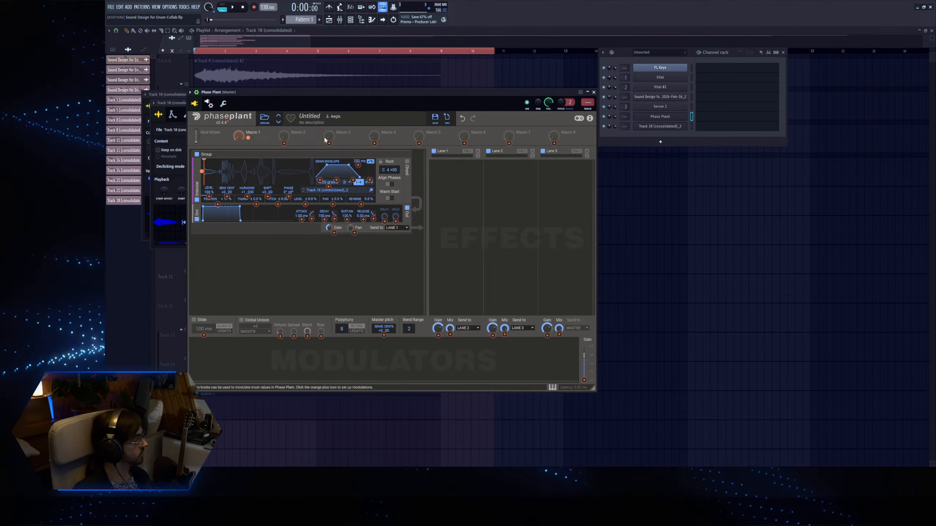
{"action": "left_click_drag", "start_coordinate": [308, 99], "coordinate": [331, 107]}
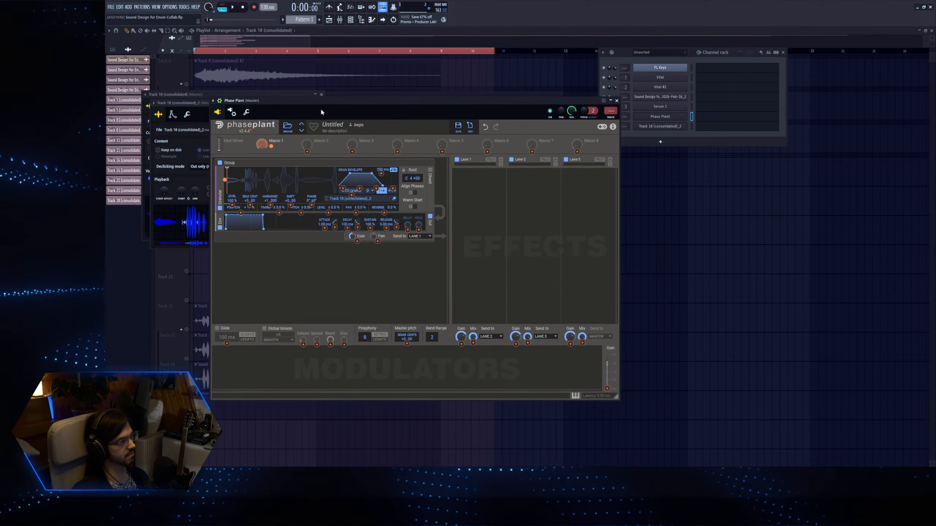
Play test notes while setting the grain length to about 1.48 s, timing and pan randomization to 100%, and reverse to about 60%.
{"action": "key", "text": "q"}
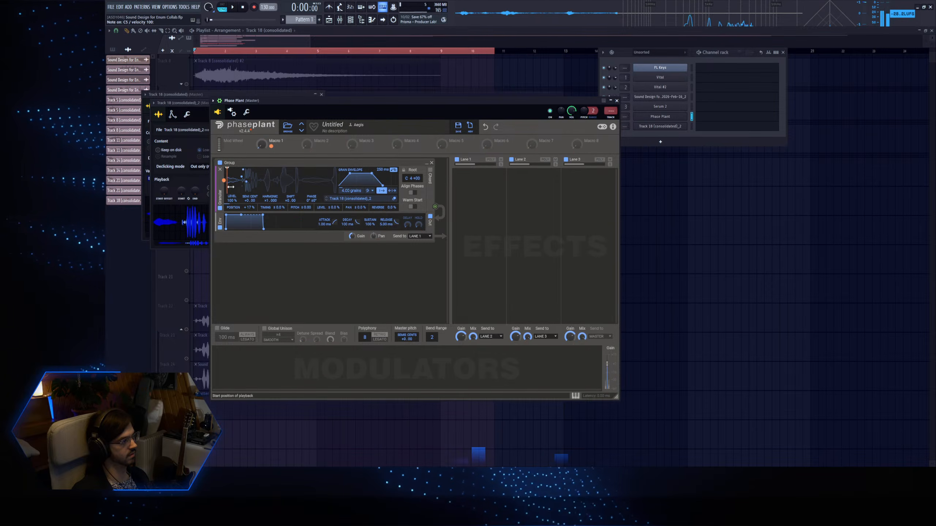
{"action": "left_click_drag", "start_coordinate": [242, 181], "coordinate": [290, 180]}
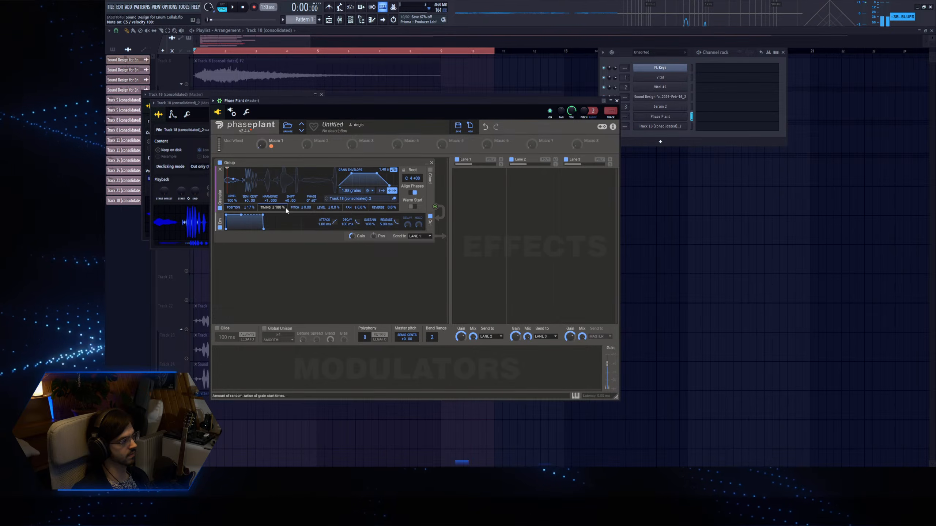
{"action": "left_click_drag", "start_coordinate": [359, 209], "coordinate": [358, 158]}
{"action": "left_click_drag", "start_coordinate": [388, 210], "coordinate": [388, 190]}
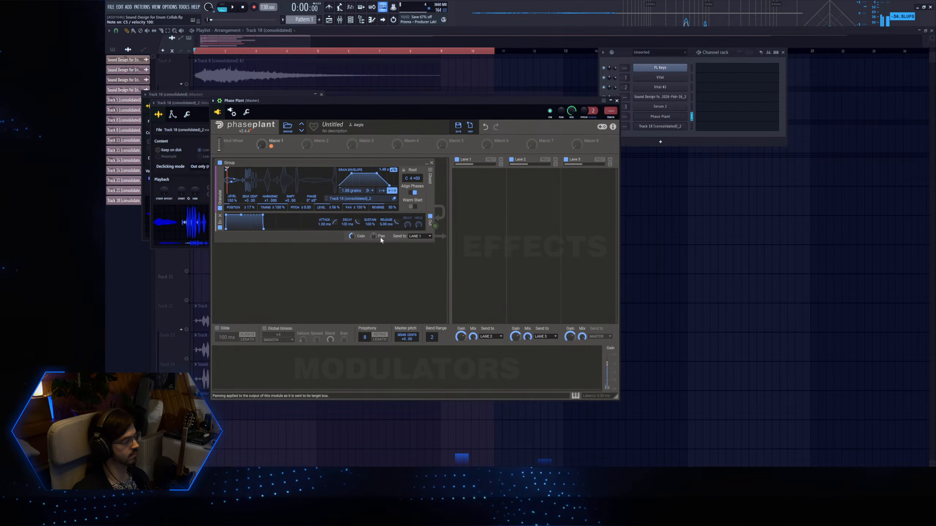
In Phase Plant's piano roll, create an A4, G#5 and D6 chord from bar 1, 3 bars 8 steps long.
{"action": "left_click", "coordinate": [708, 117]}
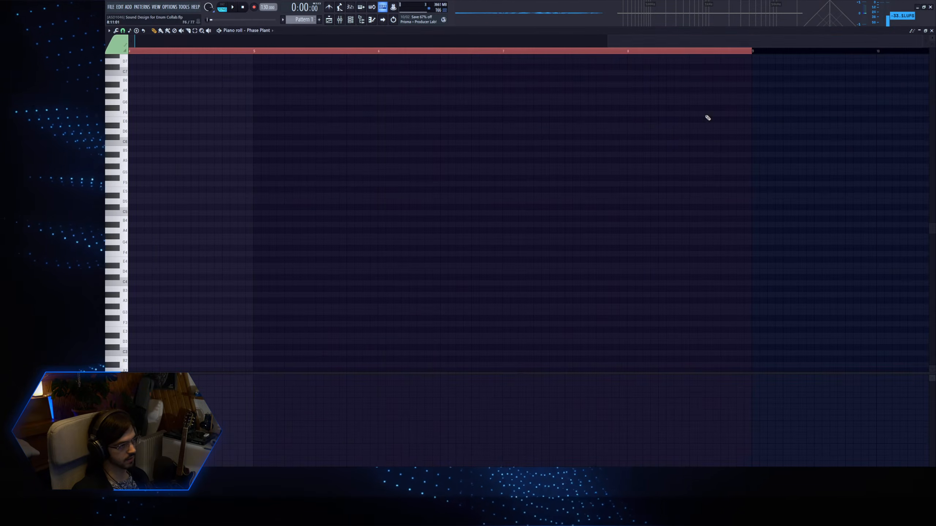
{"action": "scroll", "coordinate": [158, 188], "scroll_direction": "down", "scroll_amount": 3}
{"action": "left_click", "coordinate": [123, 173]}
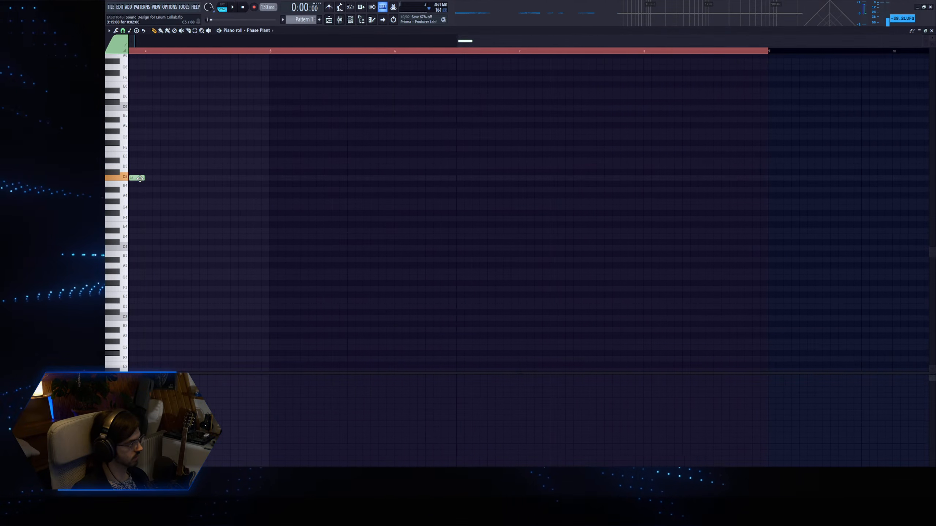
{"action": "left_click_drag", "start_coordinate": [144, 178], "coordinate": [106, 178]}
{"action": "left_click_drag", "start_coordinate": [486, 179], "coordinate": [562, 178]}
{"action": "left_click_drag", "start_coordinate": [338, 179], "coordinate": [321, 131]}
{"action": "left_click_drag", "start_coordinate": [153, 195], "coordinate": [120, 95]}
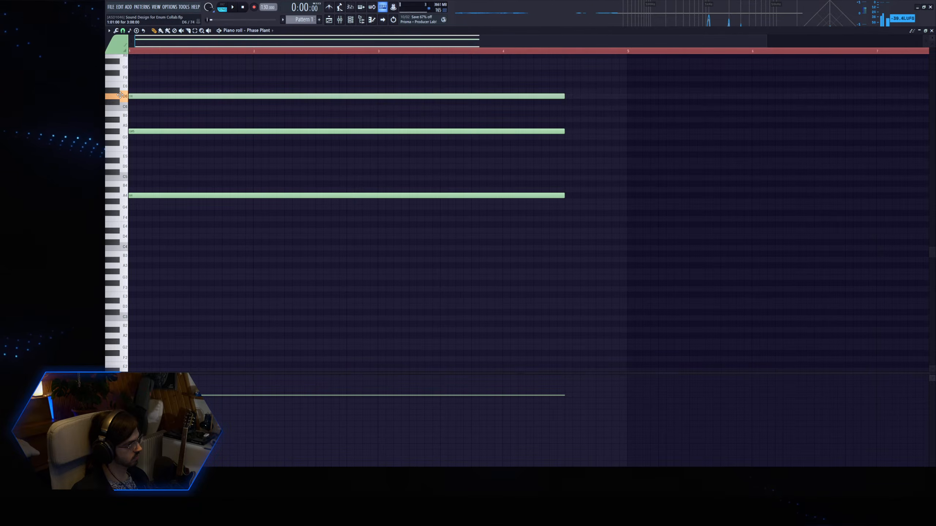
Play the chord, lengthen its three notes and the time selection, and stretch the D6 note to 9 bars 15 steps.
{"action": "key", "text": "space"}
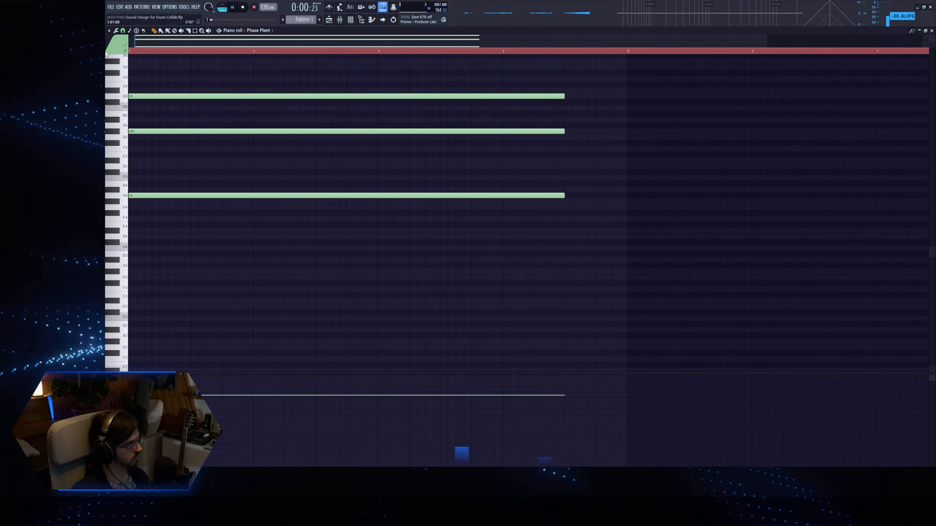
{"action": "key", "text": "space"}
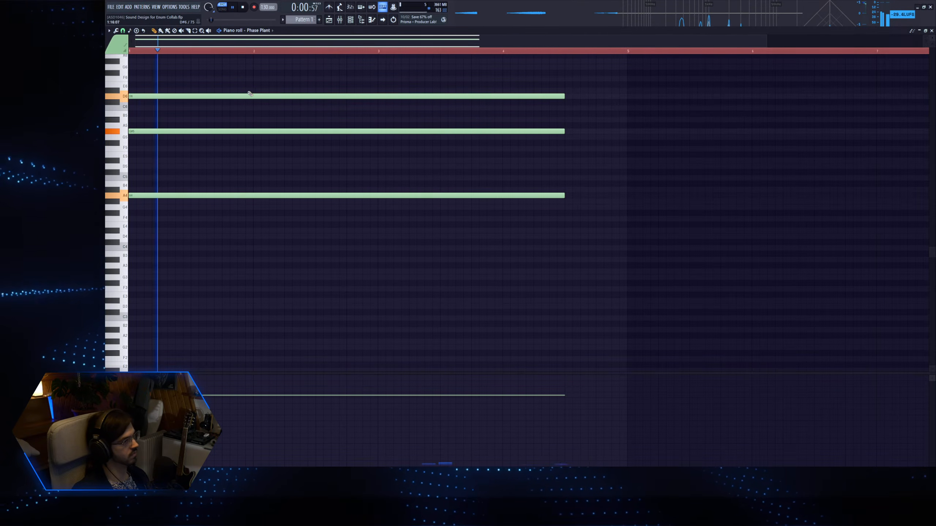
{"action": "left_click_drag", "start_coordinate": [525, 273], "coordinate": [553, 58]}
{"action": "left_click_drag", "start_coordinate": [767, 42], "coordinate": [921, 42]}
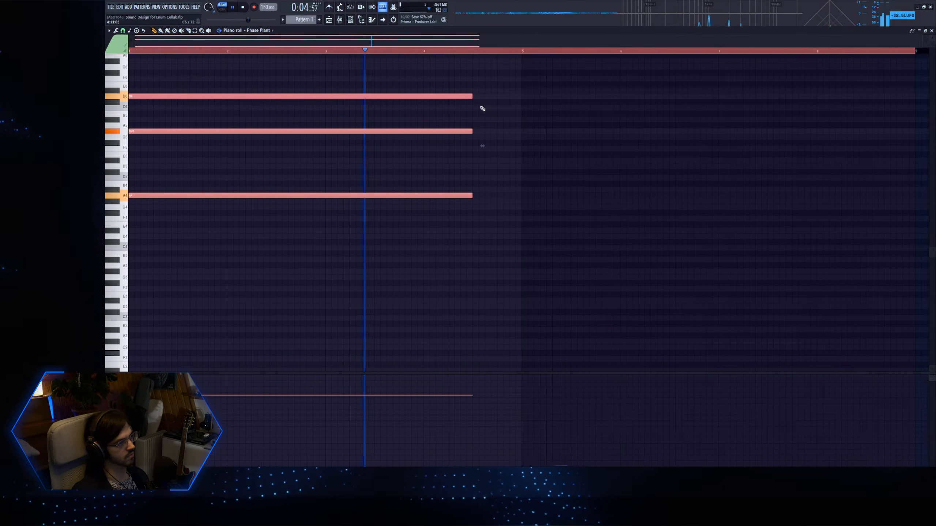
{"action": "left_click_drag", "start_coordinate": [469, 97], "coordinate": [603, 98]}
{"action": "left_click_drag", "start_coordinate": [603, 52], "coordinate": [872, 54]}
{"action": "left_click", "coordinate": [627, 83], "text": "ctrl"}
{"action": "left_click_drag", "start_coordinate": [595, 96], "coordinate": [792, 96]}
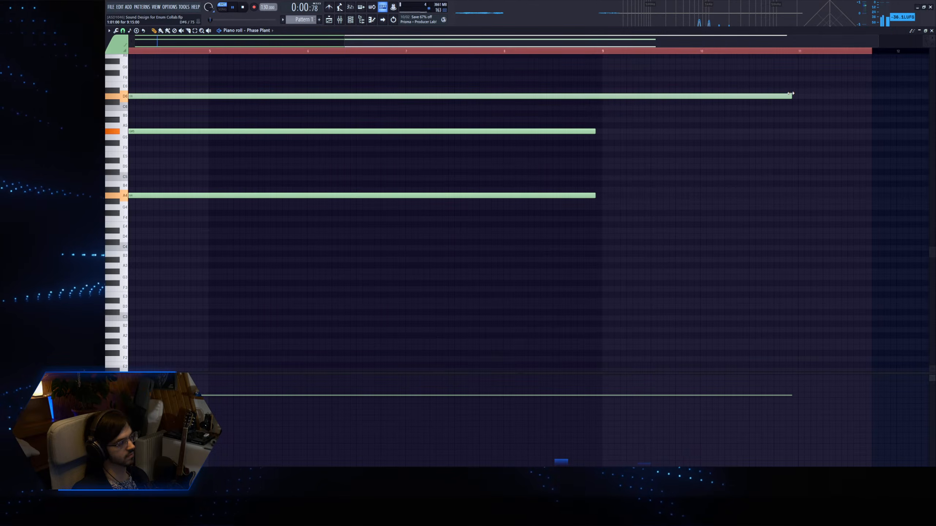
Lengthen the A4 and G#5 notes to about bar 11.6, past the end of the D6 note.
{"action": "left_click_drag", "start_coordinate": [574, 226], "coordinate": [585, 132]}
{"action": "left_click_drag", "start_coordinate": [594, 132], "coordinate": [867, 162]}
{"action": "left_click", "coordinate": [783, 142], "text": "ctrl"}
{"action": "right_click", "coordinate": [656, 132], "text": "ctrl"}
Link Phase Plant to its own mixer track and insert Crystallizer there, showing its tweak controls and adjusting the delay.
{"action": "key", "text": "F6"}
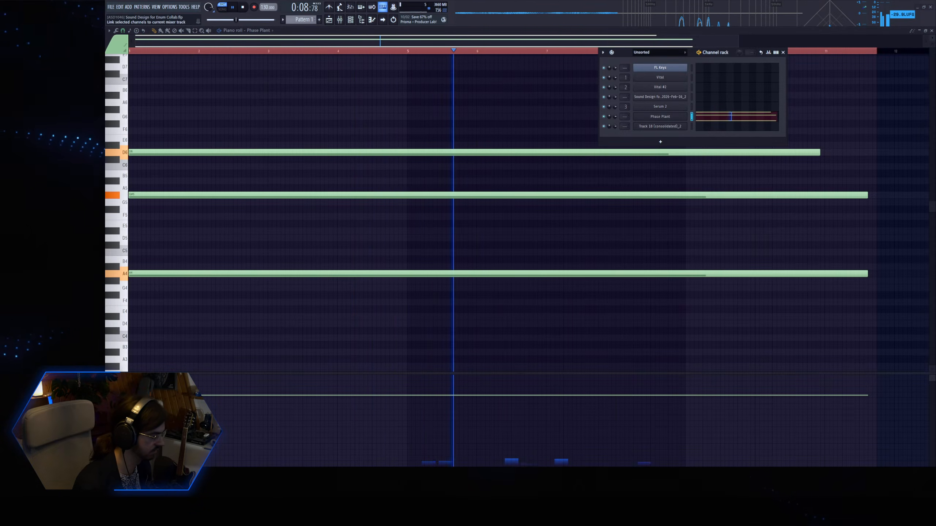
{"action": "key", "text": "ctrl+l"}
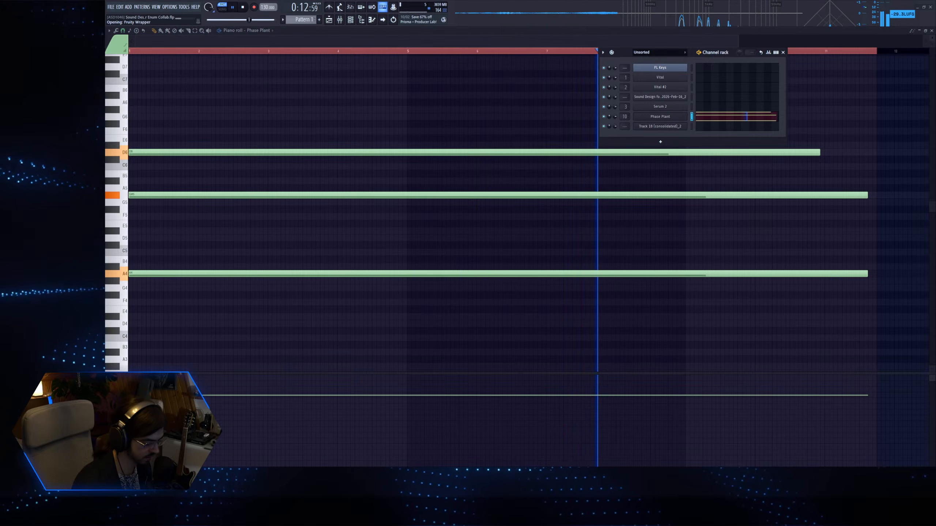
{"action": "key", "text": "space"}
{"action": "key", "text": "space"}
{"action": "left_click", "coordinate": [401, 188]}
{"action": "left_click_drag", "start_coordinate": [315, 163], "coordinate": [316, 159]}
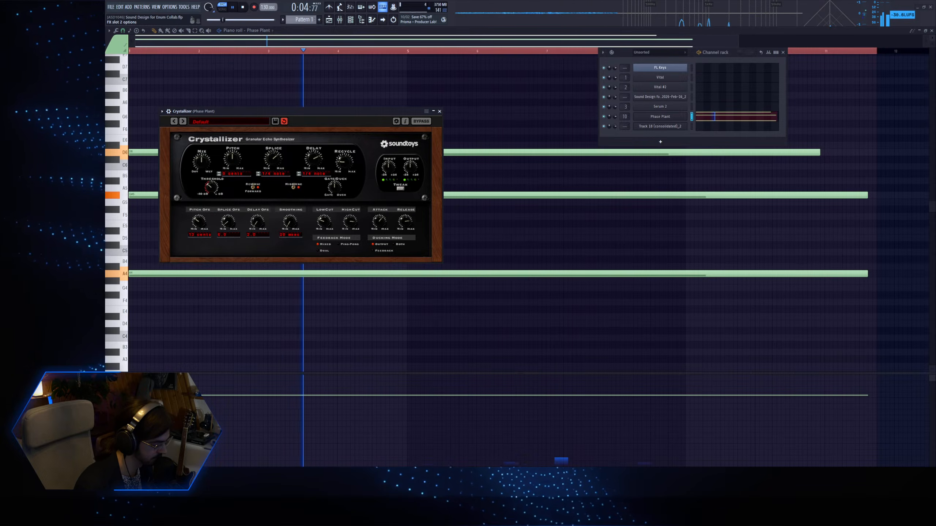
Insert the Lair reverb after Crystallizer, raise its instability and sparsity, and set the mix to 29%.
{"action": "left_click", "coordinate": [393, 186]}
{"action": "left_click_drag", "start_coordinate": [440, 222], "coordinate": [442, 192]}
{"action": "left_click_drag", "start_coordinate": [229, 158], "coordinate": [230, 139]}
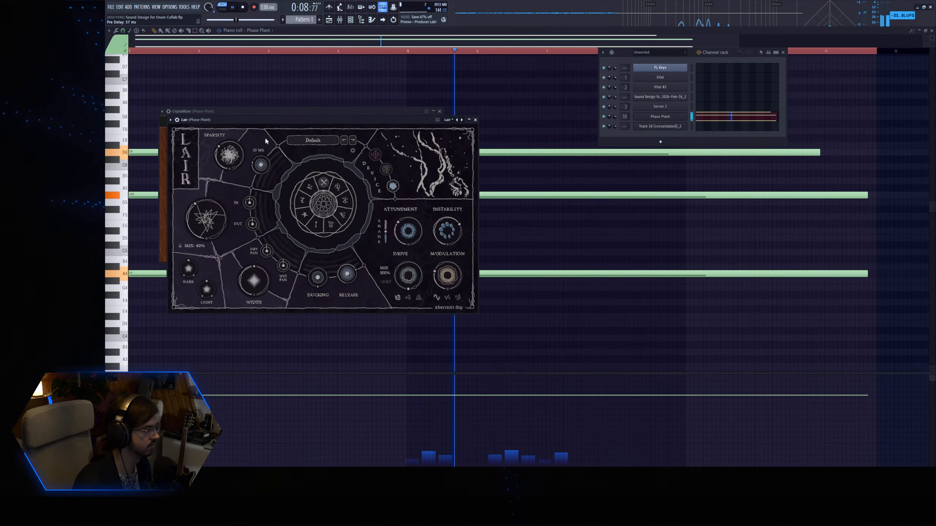
{"action": "left_click_drag", "start_coordinate": [216, 218], "coordinate": [218, 225]}
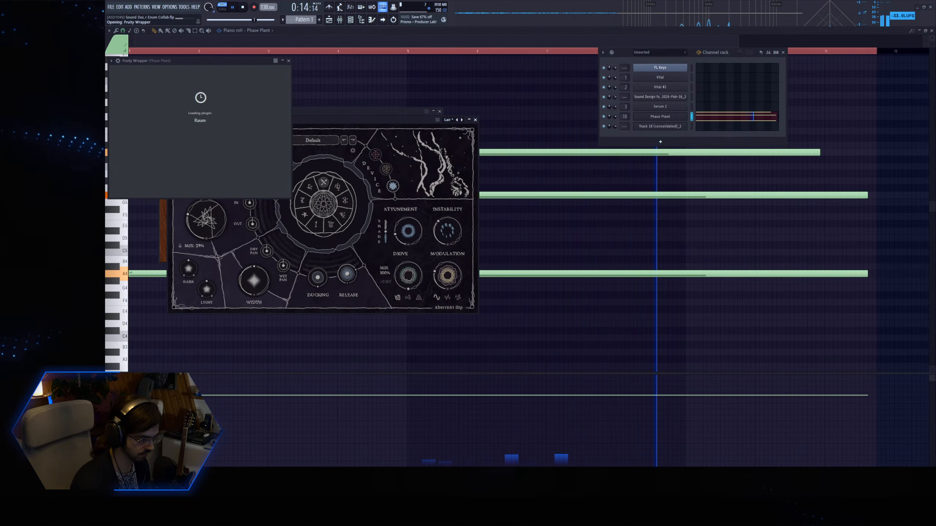
Insert Raum after Lair, set its decay to 8.7 s, and adjust the low cut, mix and size.
{"action": "left_click_drag", "start_coordinate": [273, 133], "coordinate": [276, 138]}
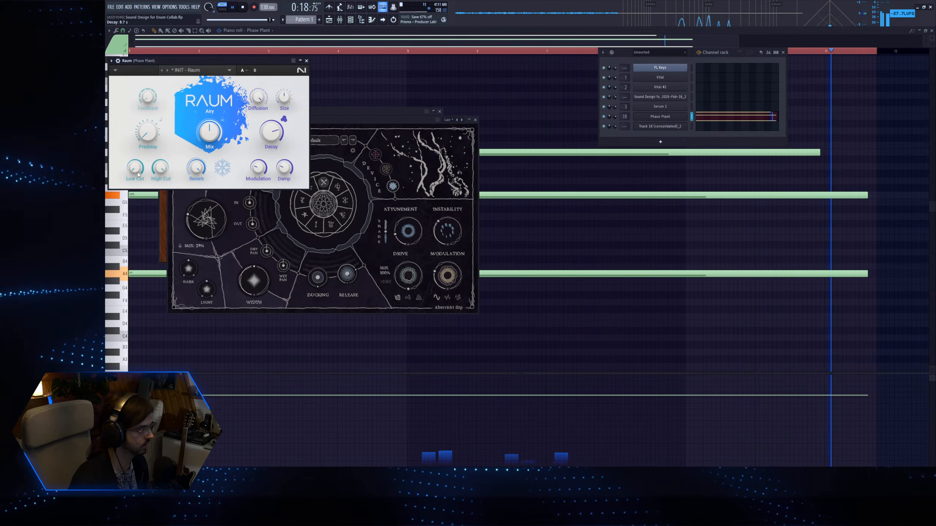
{"action": "left_click_drag", "start_coordinate": [138, 171], "coordinate": [142, 181]}
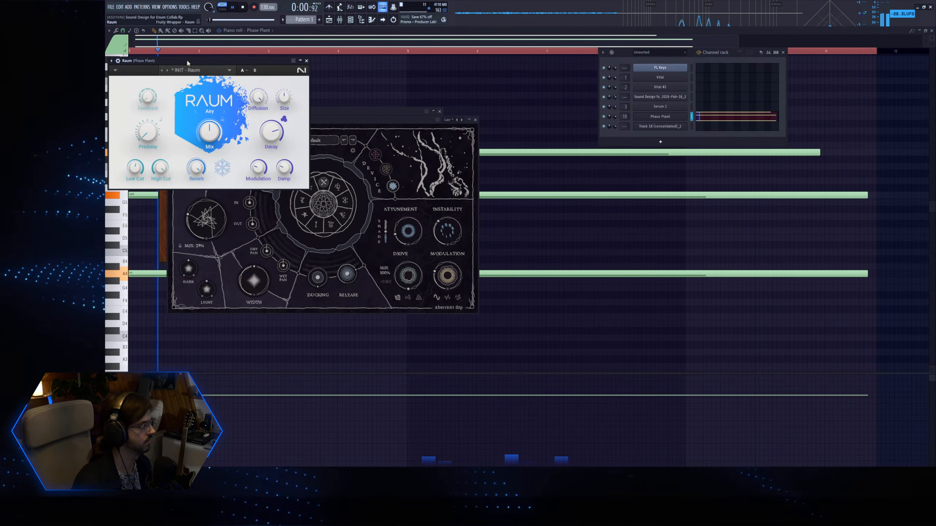
{"action": "left_click_drag", "start_coordinate": [188, 61], "coordinate": [305, 104]}
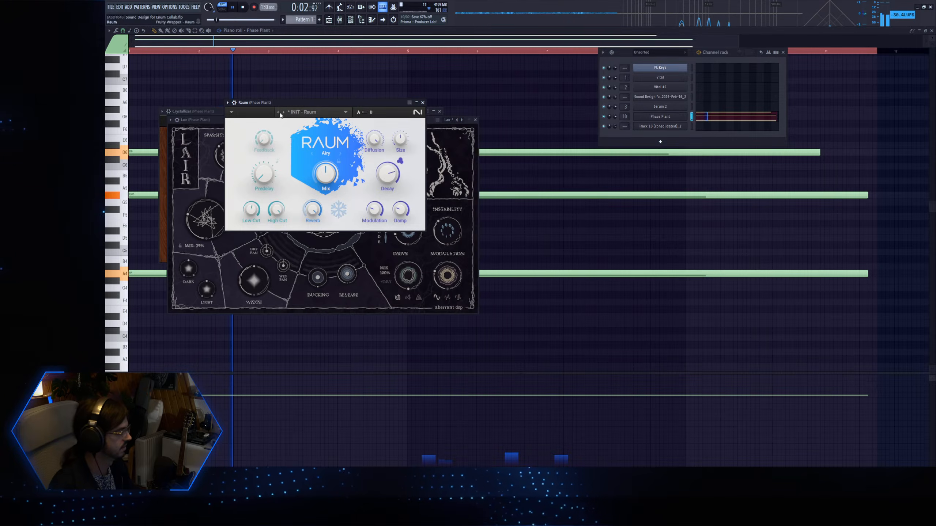
{"action": "left_click_drag", "start_coordinate": [326, 173], "coordinate": [326, 166]}
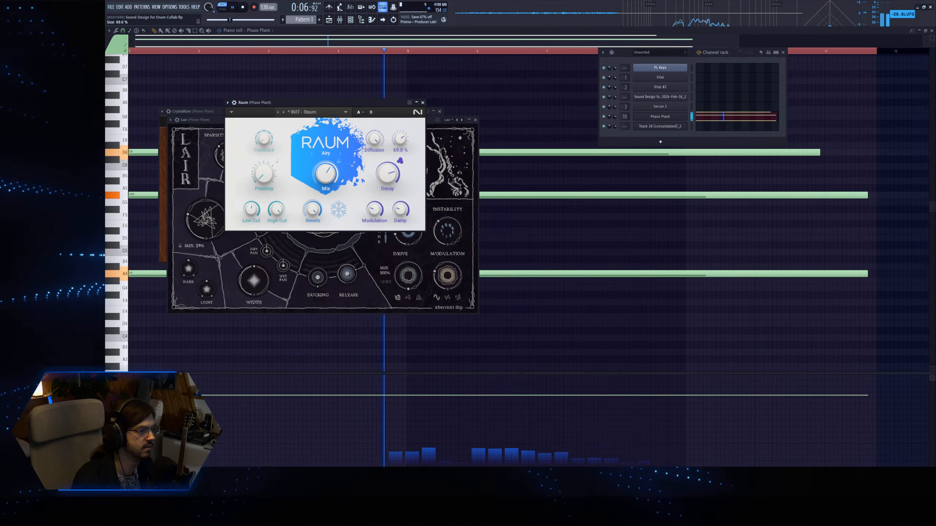
Add a G2 bass note under the Phase Plant chord, spanning to about bar 11.6, and restart playback.
{"action": "left_click", "coordinate": [656, 118]}
{"action": "left_click", "coordinate": [729, 118]}
{"action": "right_click", "coordinate": [680, 136], "text": "ctrl"}
{"action": "scroll", "coordinate": [145, 276], "scroll_direction": "down", "scroll_amount": 4}
{"action": "scroll", "coordinate": [145, 277], "scroll_direction": "down", "scroll_amount": 4}
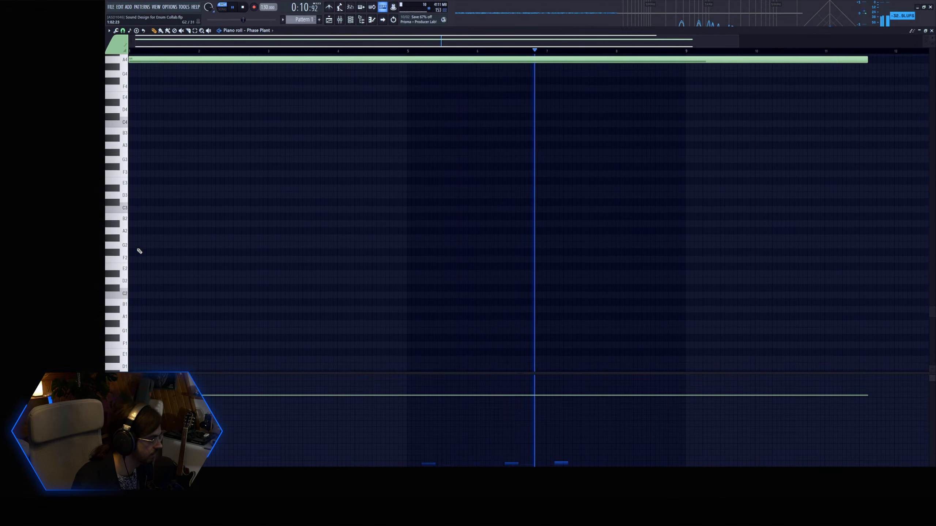
{"action": "key", "text": "space"}
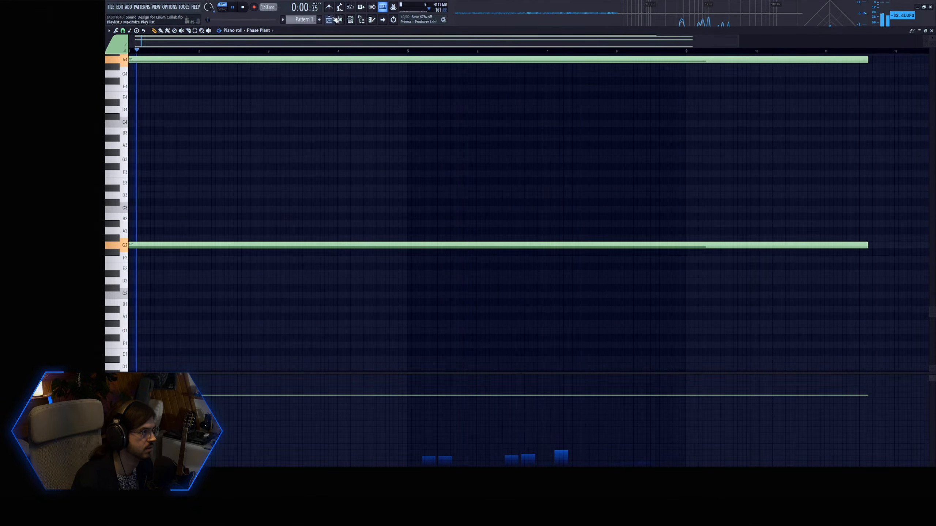
Try Phase Plant's Macro 1 on the grain position, leaving it at 0%, and set the granular generator to 1.13 grains.
{"action": "key", "text": "F6"}
{"action": "left_click", "coordinate": [654, 118]}
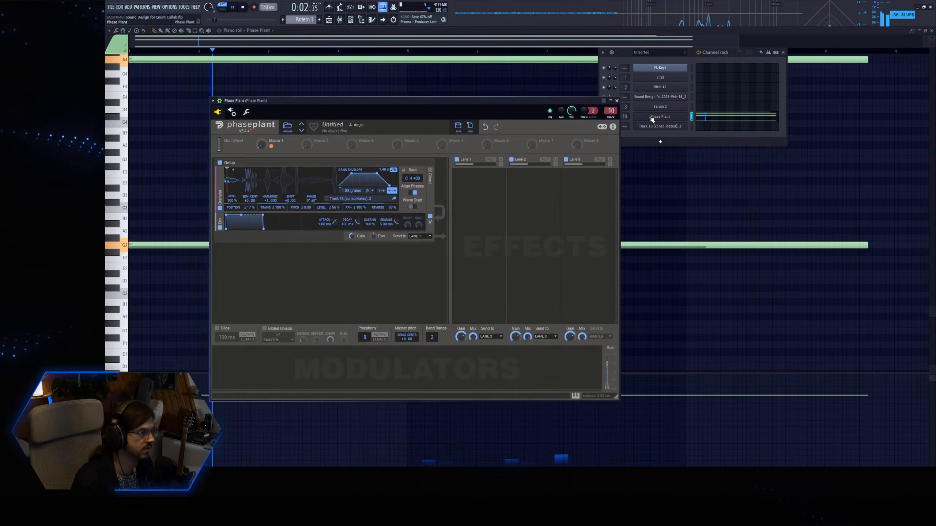
{"action": "mouse_move", "coordinate": [261, 145]}
{"action": "left_mouse_down"}
{"action": "mouse_move", "coordinate": [261, 129]}
{"action": "mouse_move", "coordinate": [261, 150]}
{"action": "left_mouse_up"}
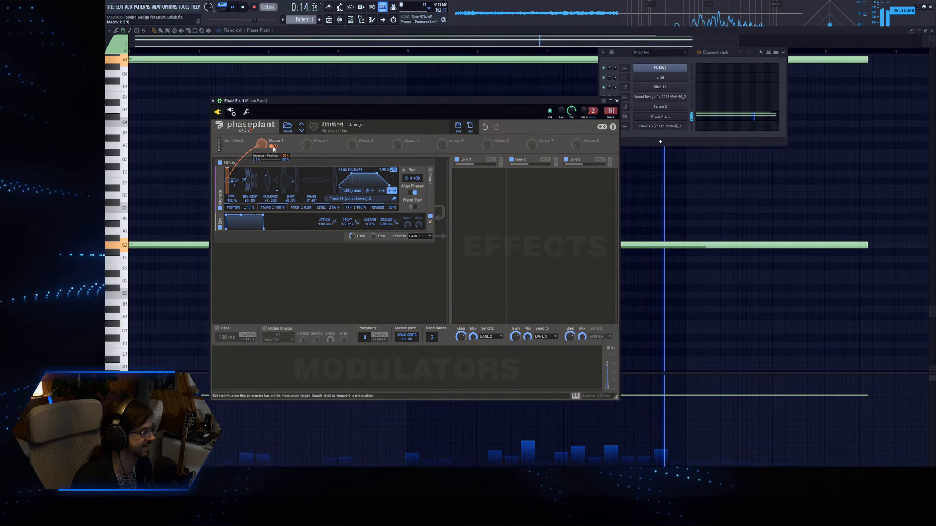
{"action": "left_click_drag", "start_coordinate": [352, 191], "coordinate": [352, 201]}
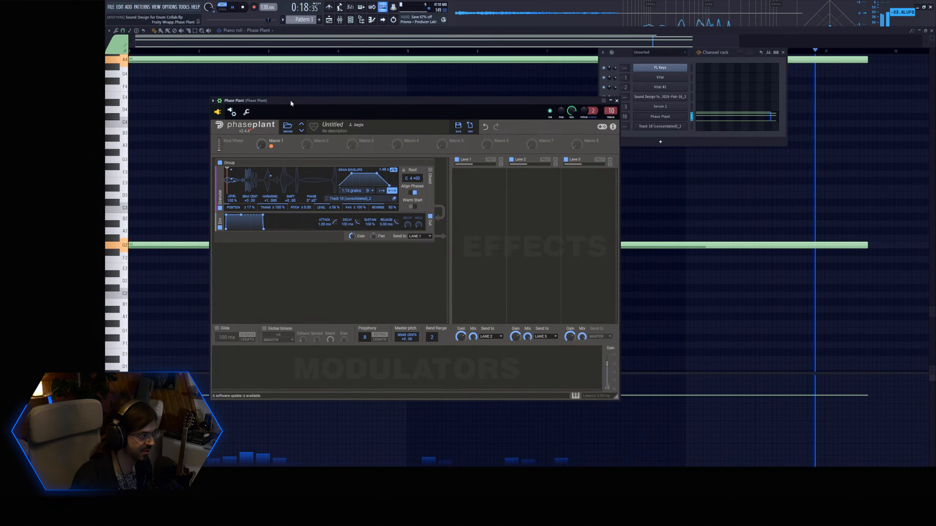
{"action": "key", "text": "space"}
Solo Track 25 in the playlist and extend both its Pattern 1 clip and the time selection to bar 17.
{"action": "left_click", "coordinate": [329, 20]}
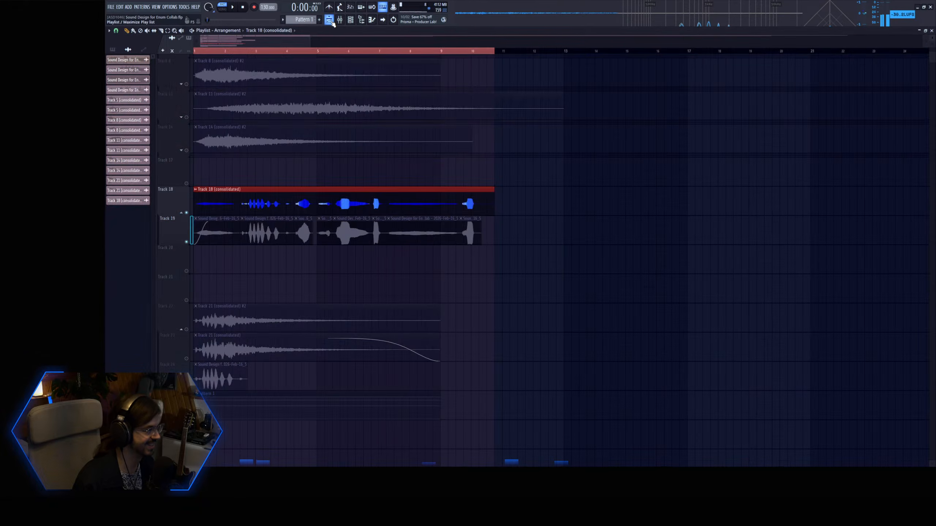
{"action": "left_click", "coordinate": [112, 47]}
{"action": "scroll", "coordinate": [564, 104], "scroll_direction": "down", "scroll_amount": 8}
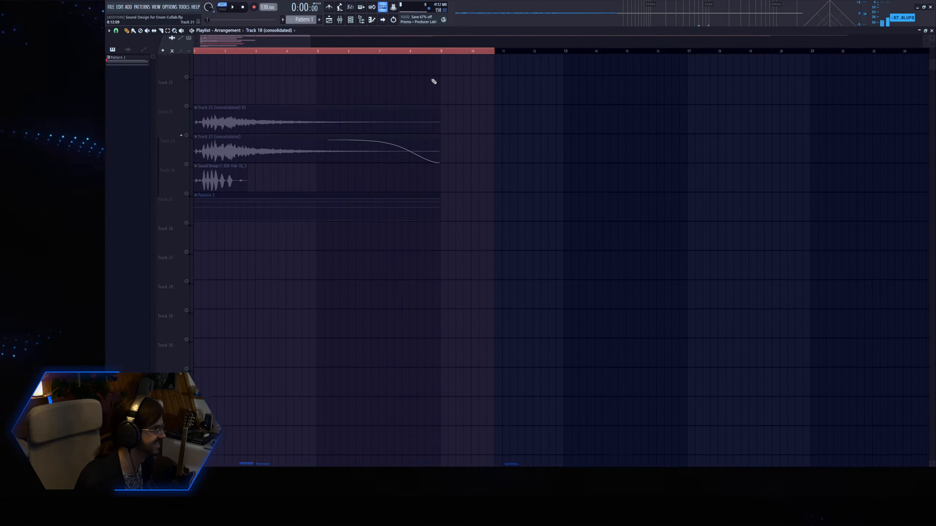
{"action": "right_click", "coordinate": [186, 156]}
{"action": "left_click_drag", "start_coordinate": [439, 149], "coordinate": [687, 155]}
{"action": "left_click_drag", "start_coordinate": [494, 51], "coordinate": [687, 69]}
{"action": "key", "text": "ctrl+d"}
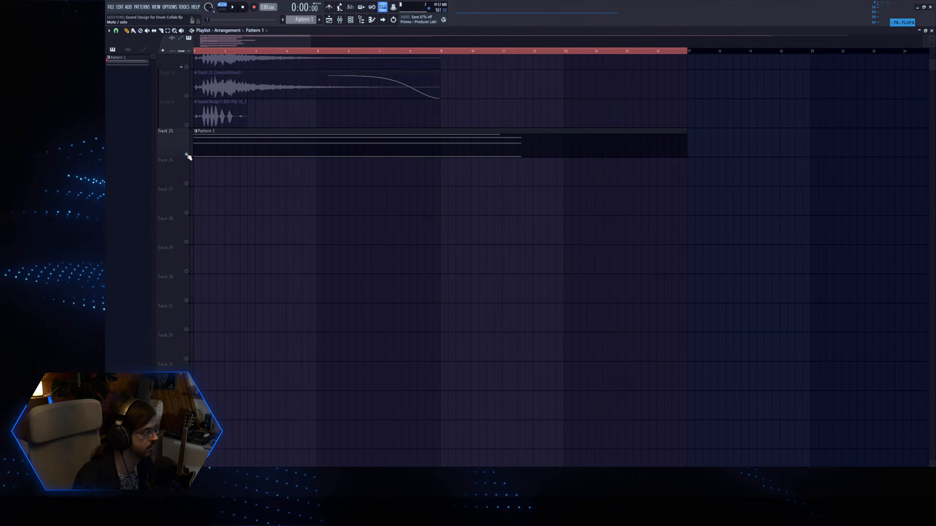
Lengthen all four Phase Plant chord notes to bar 17 and set the project tempo to 100 BPM.
{"action": "double_click", "coordinate": [326, 147]}
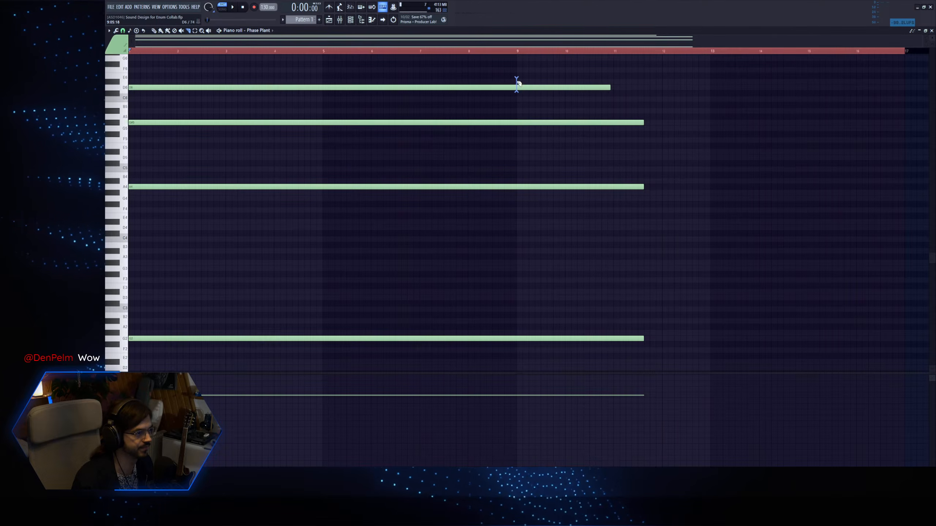
{"action": "mouse_move", "coordinate": [512, 307]}
{"action": "left_mouse_down"}
{"action": "mouse_move", "coordinate": [518, 349]}
{"action": "mouse_move", "coordinate": [482, 324]}
{"action": "mouse_move", "coordinate": [507, 69]}
{"action": "mouse_move", "coordinate": [813, 84]}
{"action": "mouse_move", "coordinate": [761, 99]}
{"action": "mouse_move", "coordinate": [648, 99]}
{"action": "left_mouse_up"}
{"action": "key", "text": "Delete"}
{"action": "key", "text": "p"}
{"action": "left_click", "coordinate": [671, 100], "text": "ctrl"}
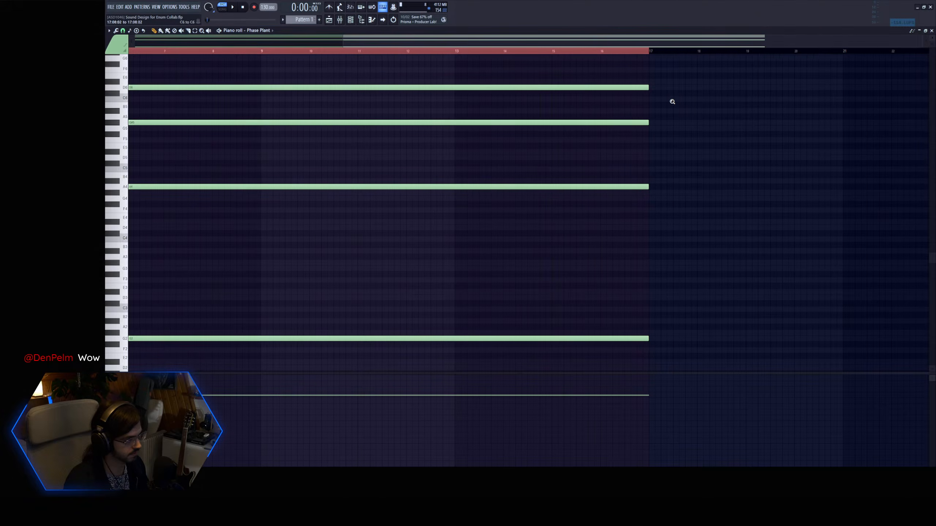
{"action": "left_click_drag", "start_coordinate": [523, 41], "coordinate": [303, 51]}
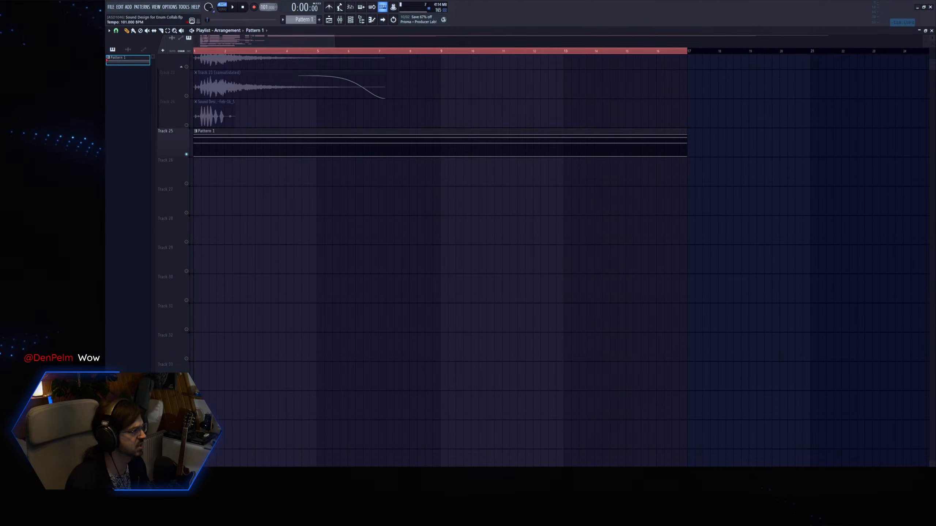
{"action": "scroll", "coordinate": [221, 164], "scroll_direction": "down", "scroll_amount": 3}
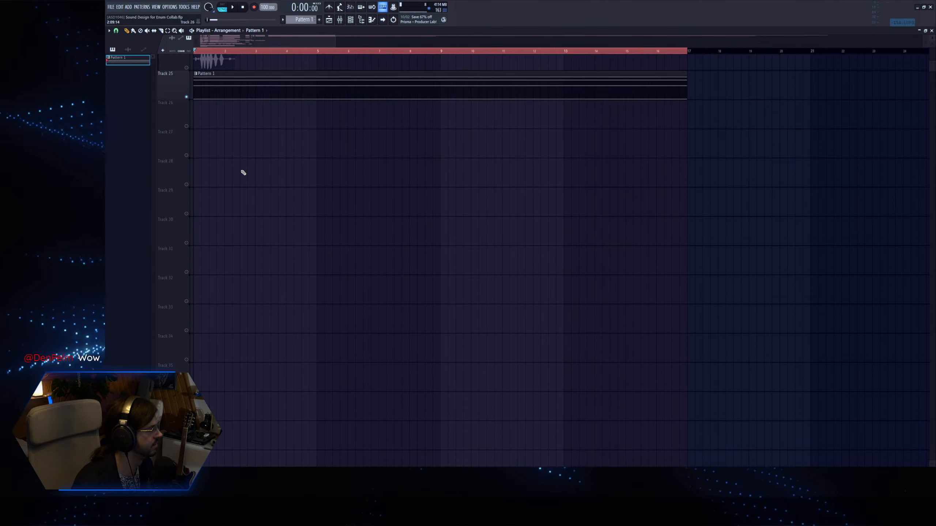
Create an automation clip for Phase Plant's Macro 1 on Track 26 and unmute that track.
{"action": "left_click", "coordinate": [351, 20]}
{"action": "left_click", "coordinate": [657, 118]}
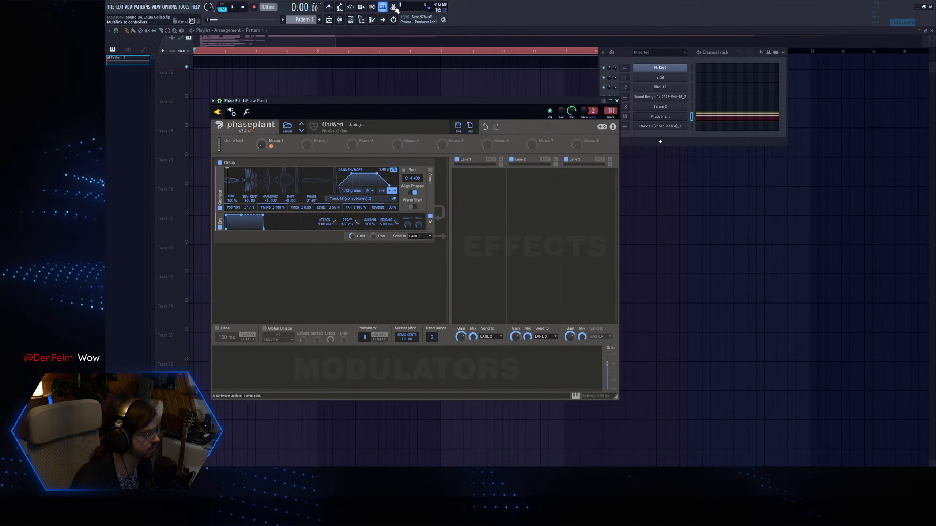
{"action": "left_click", "coordinate": [258, 32]}
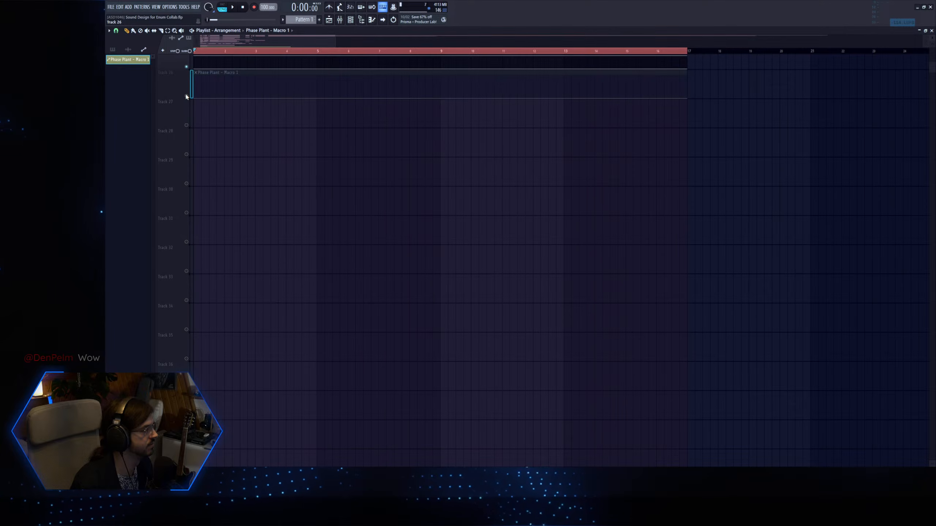
{"action": "left_click", "coordinate": [187, 96]}
{"action": "scroll", "coordinate": [288, 152], "scroll_direction": "up", "scroll_amount": 3}
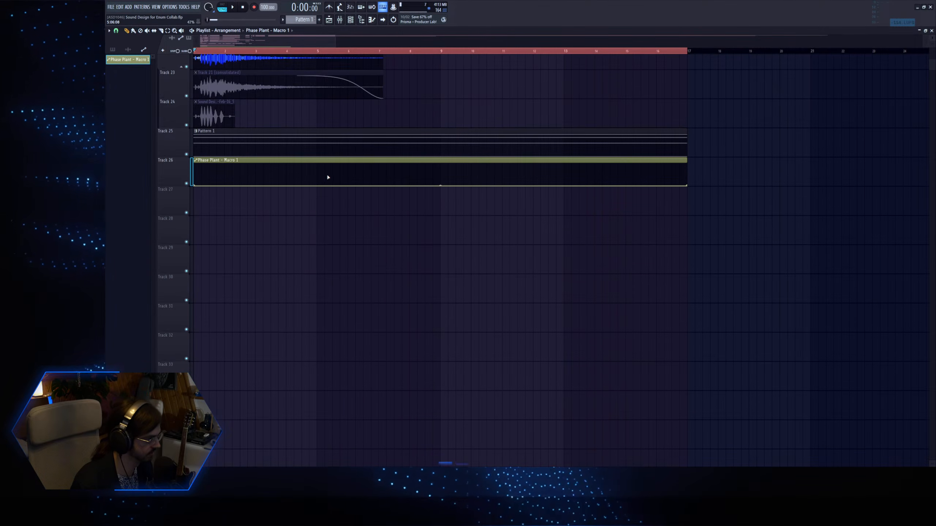
Add a raised point near bar 7.7 in the Macro 1 automation and play only Tracks 25 and 26.
{"action": "left_click_drag", "start_coordinate": [402, 185], "coordinate": [402, 167]}
{"action": "scroll", "coordinate": [328, 160], "scroll_direction": "up", "scroll_amount": 1}
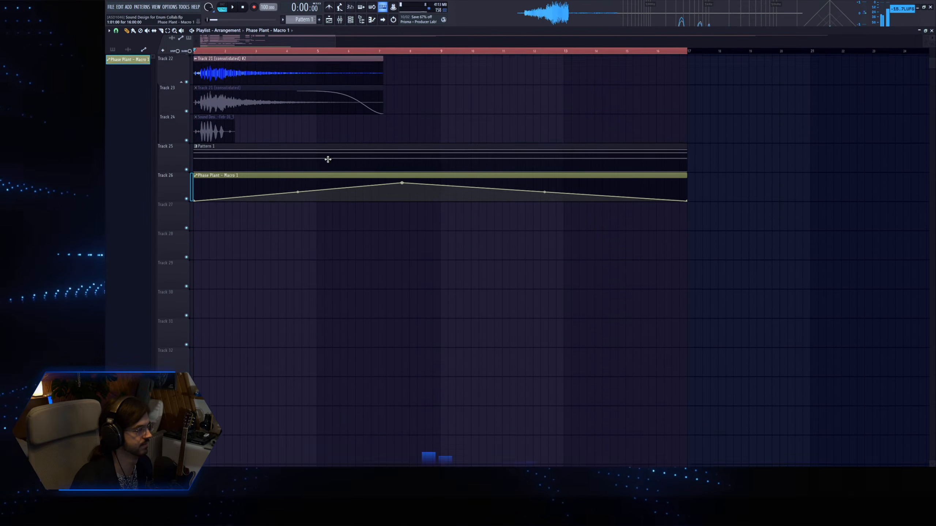
{"action": "scroll", "coordinate": [328, 159], "scroll_direction": "up", "scroll_amount": 1}
{"action": "right_click", "coordinate": [187, 213]}
{"action": "left_click", "coordinate": [186, 242]}
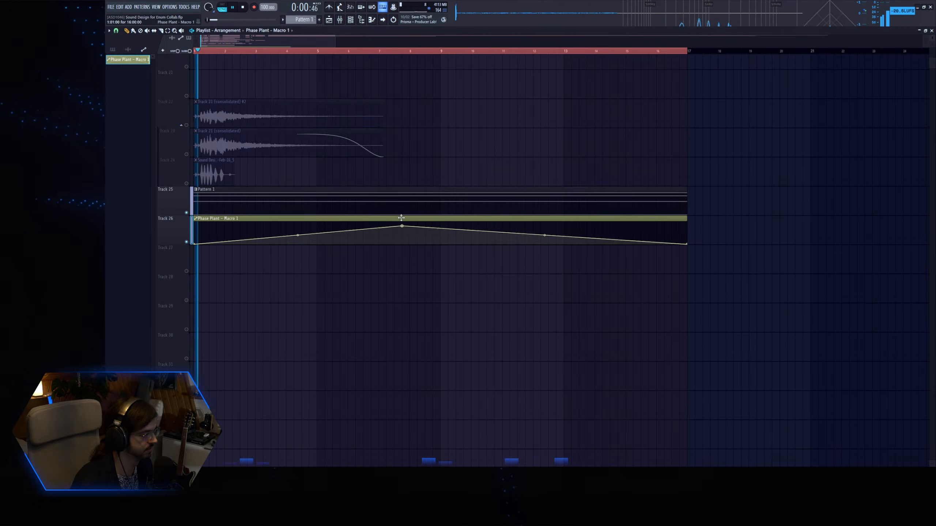
Shape the Macro 1 automation with a high peak at bar 7, a dip near bar 11.7 and a raised end at bar 17.
{"action": "left_click_drag", "start_coordinate": [403, 226], "coordinate": [402, 222]}
{"action": "right_click", "coordinate": [525, 236]}
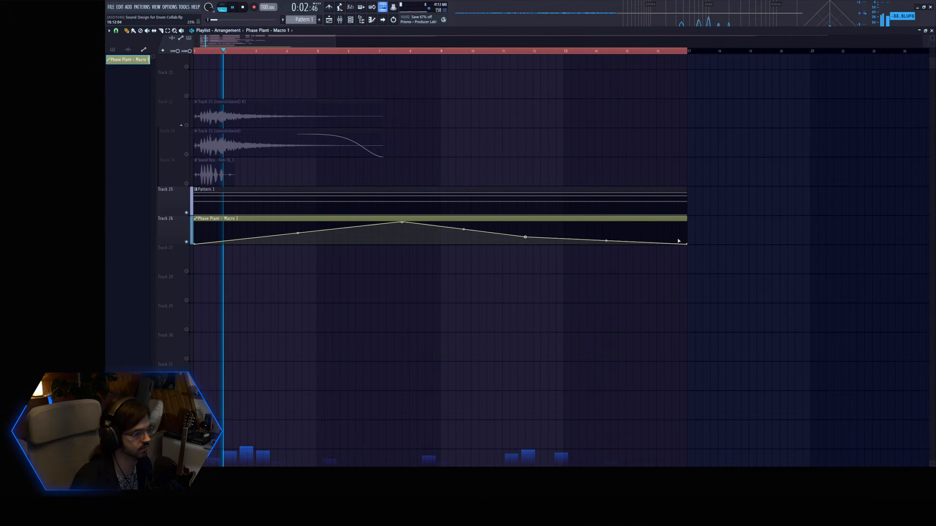
{"action": "left_click_drag", "start_coordinate": [688, 245], "coordinate": [691, 222]}
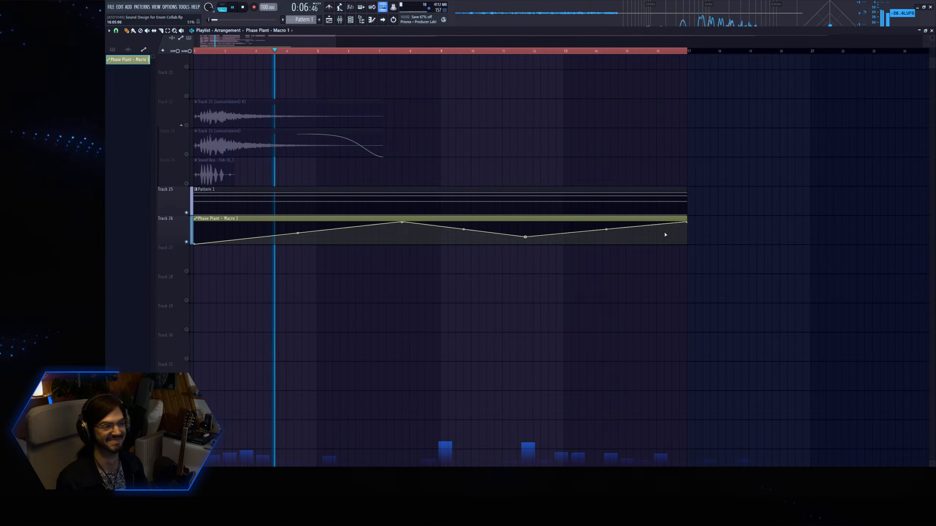
{"action": "left_click_drag", "start_coordinate": [403, 222], "coordinate": [379, 222]}
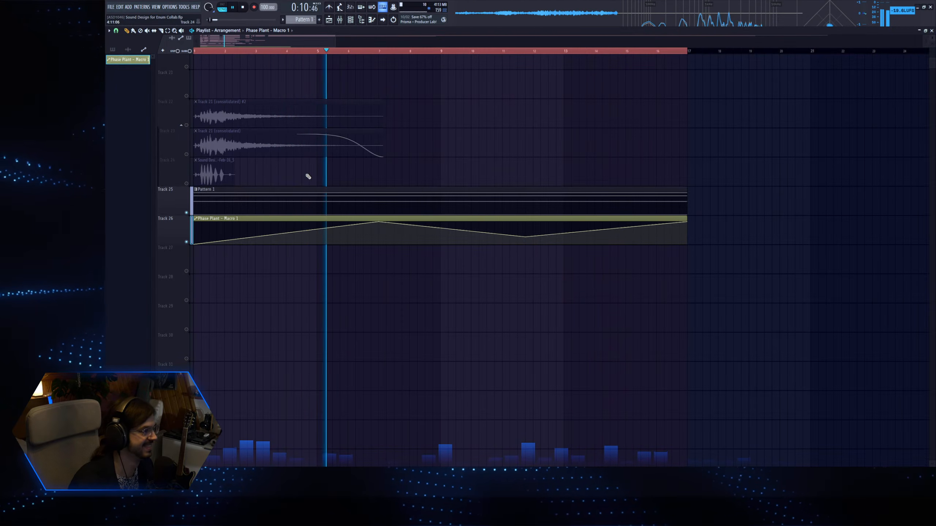
Move the D6 note of the Phase Plant chord down to B3.
{"action": "double_click", "coordinate": [282, 200]}
{"action": "key", "text": "space"}
{"action": "left_click_drag", "start_coordinate": [161, 89], "coordinate": [145, 251]}
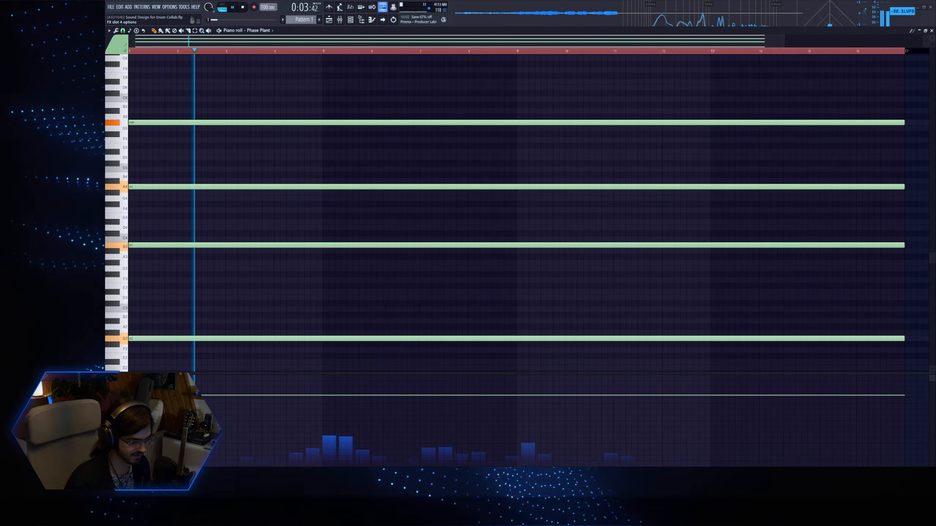
Insert OTT at 0% upward and 11% depth on the Phase Plant track, followed by Frequency Shifter at -12.0 Hz.
{"action": "left_click_drag", "start_coordinate": [153, 194], "coordinate": [138, 227]}
{"action": "left_click_drag", "start_coordinate": [133, 110], "coordinate": [129, 170]}
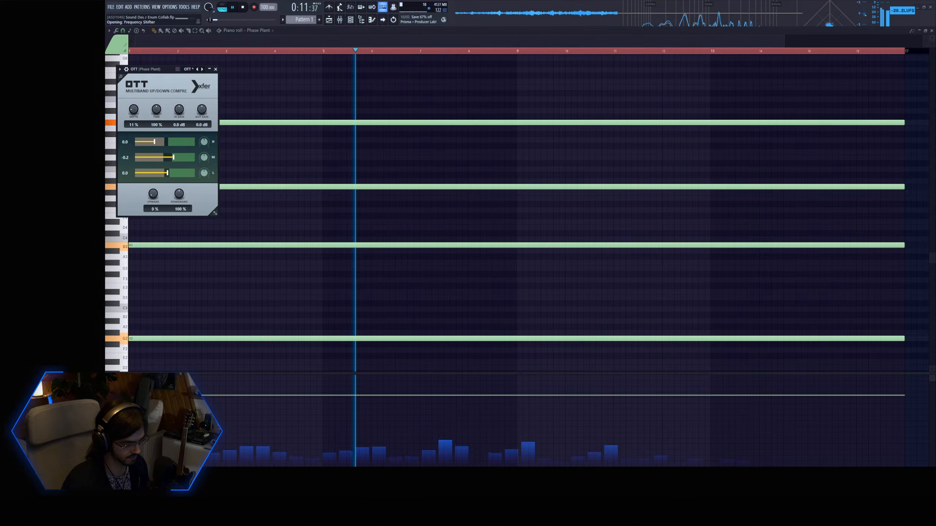
{"action": "mouse_move", "coordinate": [153, 102]}
{"action": "left_mouse_down"}
{"action": "mouse_move", "coordinate": [153, 144]}
{"action": "mouse_move", "coordinate": [153, 121]}
{"action": "left_mouse_up"}
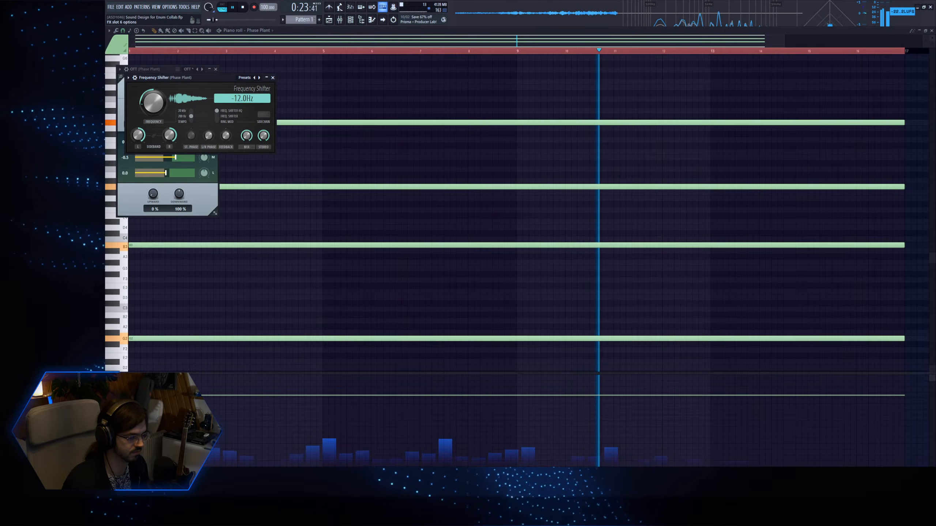
Insert Fruity Parametric EQ 2 after the Frequency Shifter and gently cut the mids and highs.
{"action": "left_click_drag", "start_coordinate": [218, 140], "coordinate": [271, 147]}
{"action": "left_click_drag", "start_coordinate": [197, 143], "coordinate": [192, 144]}
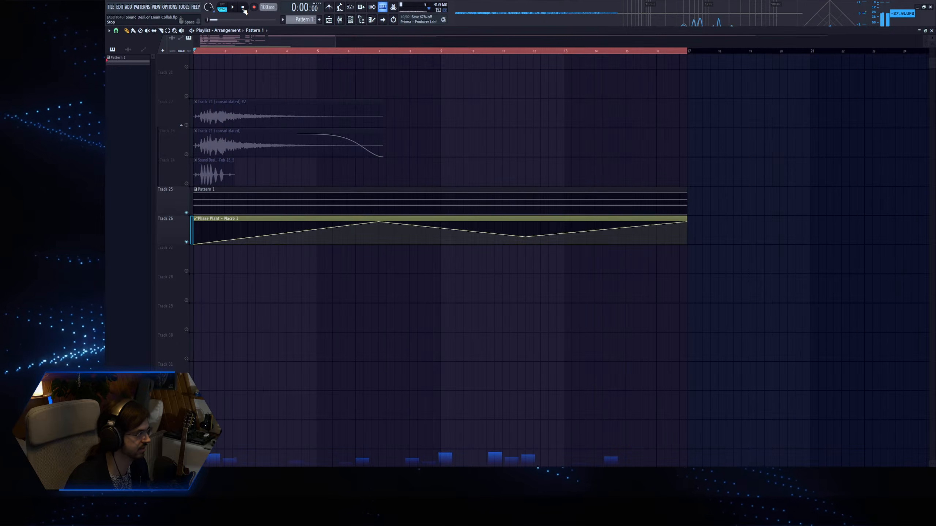
Consolidate the Pattern 1 clip on Track 25 into an audio clip and close all plugin windows.
{"action": "scroll", "coordinate": [321, 120], "scroll_direction": "down", "scroll_amount": 5}
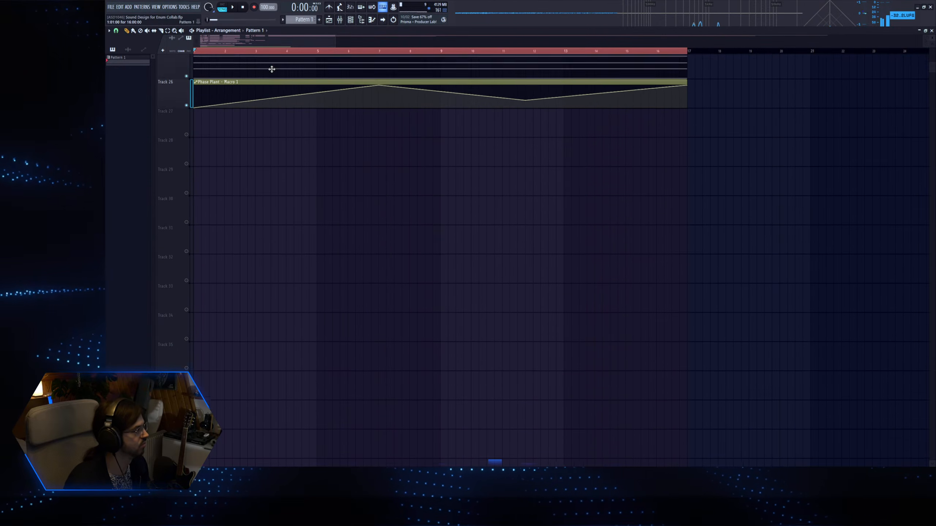
{"action": "scroll", "coordinate": [177, 85], "scroll_direction": "up", "scroll_amount": 1}
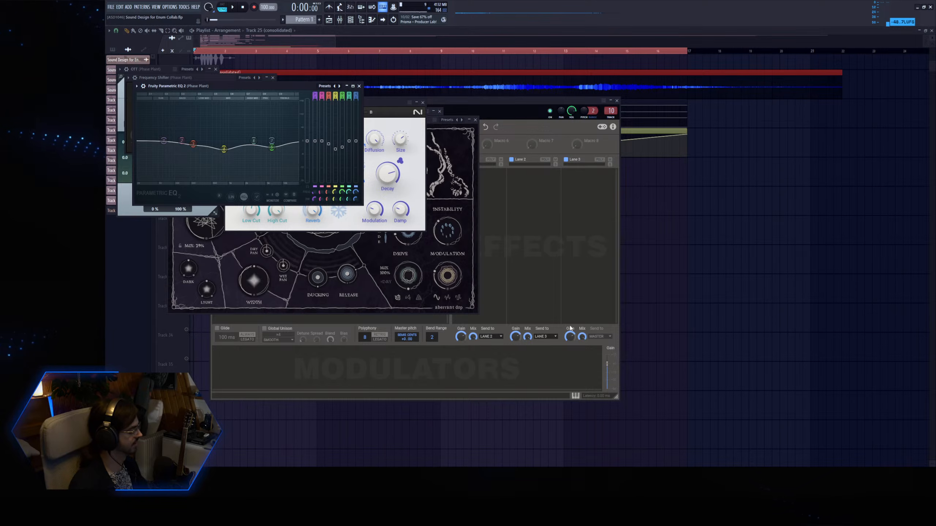
{"action": "key", "text": "F12"}
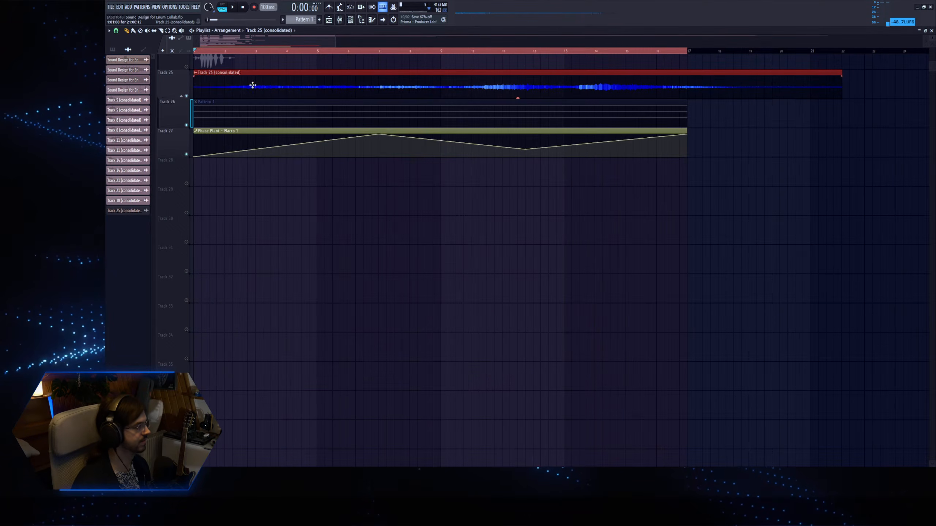
Normalize the Track 25 (consolidated) audio clip and route it to mixer track 11.
{"action": "double_click", "coordinate": [247, 91]}
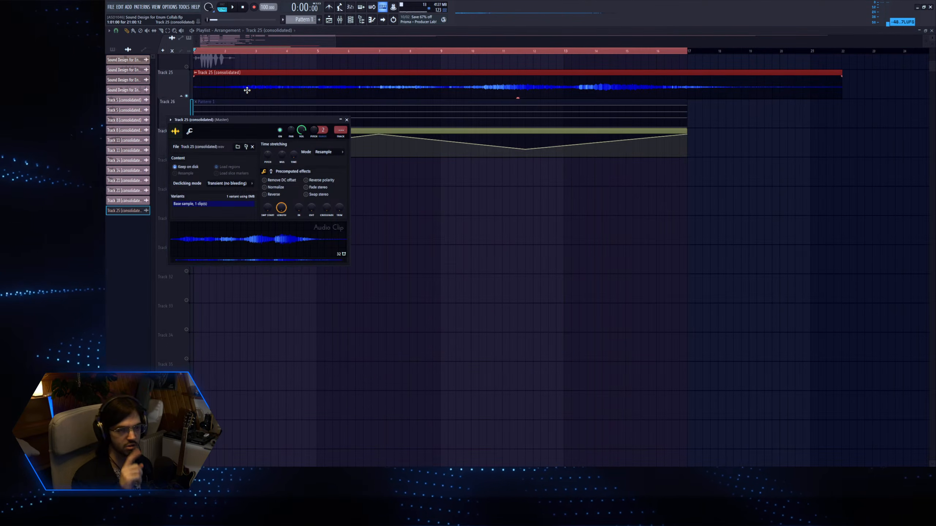
{"action": "left_click", "coordinate": [264, 187]}
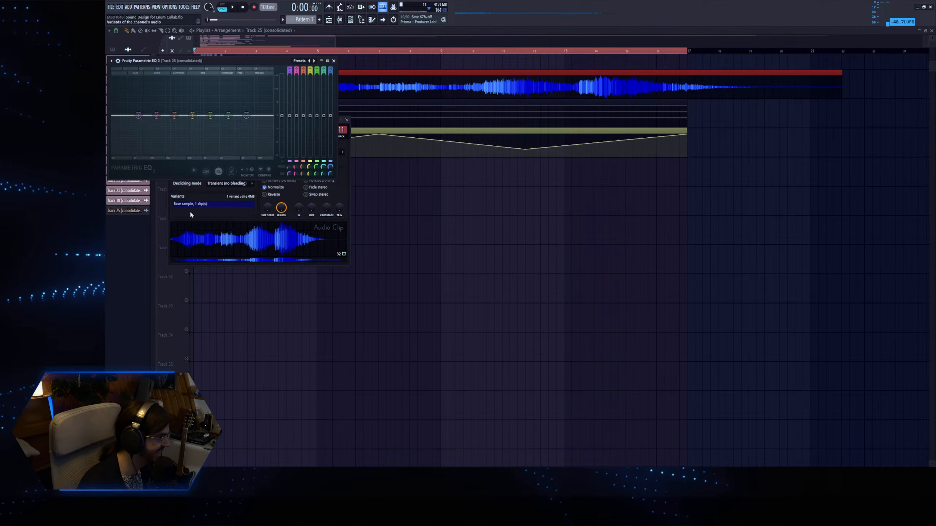
Insert Fruity Parametric EQ 2 on the consolidated clip's mixer track, cutting the lows and dipping the mids and highs during playback.
{"action": "key", "text": "space"}
{"action": "left_click_drag", "start_coordinate": [192, 116], "coordinate": [192, 107]}
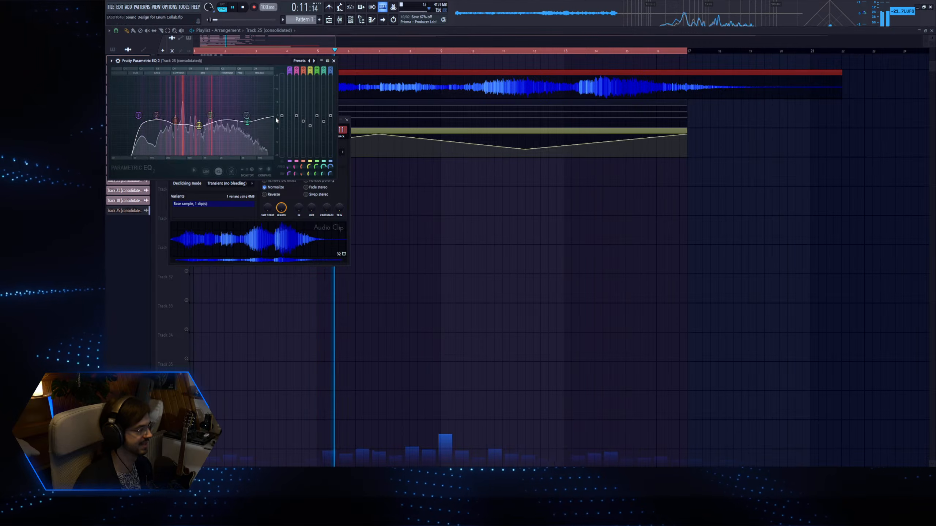
{"action": "left_click_drag", "start_coordinate": [138, 115], "coordinate": [132, 116]}
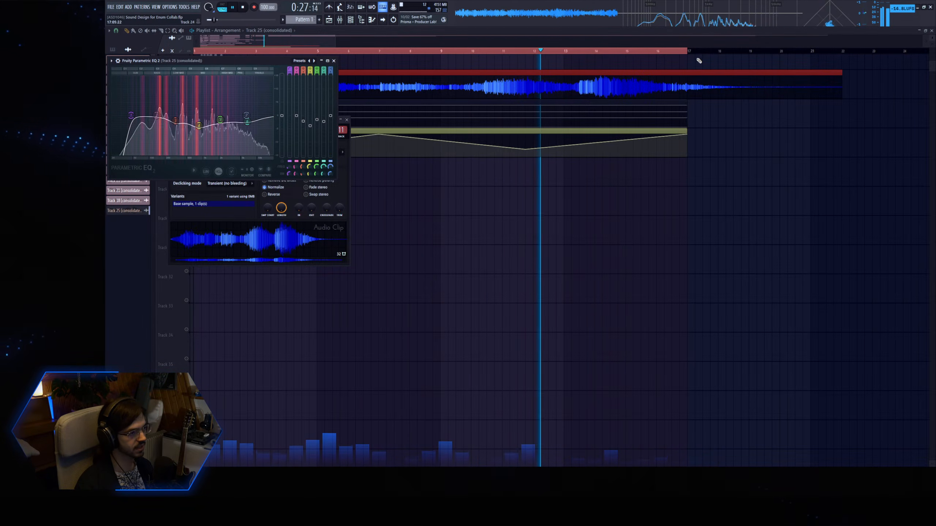
Extend the playlist time selection to just past the end of the Track 25 (consolidated) clip.
{"action": "right_click", "coordinate": [582, 71], "text": "ctrl"}
{"action": "scroll", "coordinate": [330, 364], "scroll_direction": "down", "scroll_amount": 3}
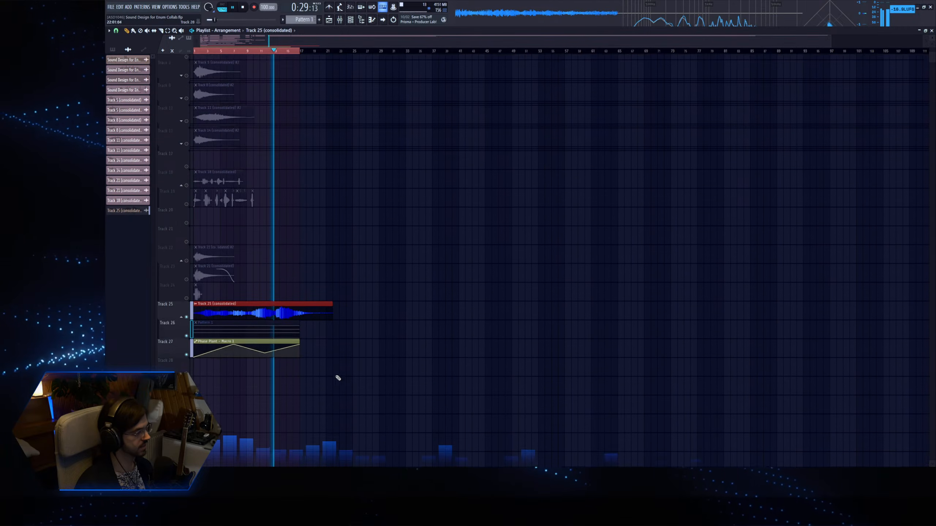
{"action": "right_click", "coordinate": [207, 176], "text": "ctrl"}
{"action": "left_click_drag", "start_coordinate": [630, 52], "coordinate": [773, 54]}
{"action": "left_click", "coordinate": [433, 234], "text": "ctrl"}
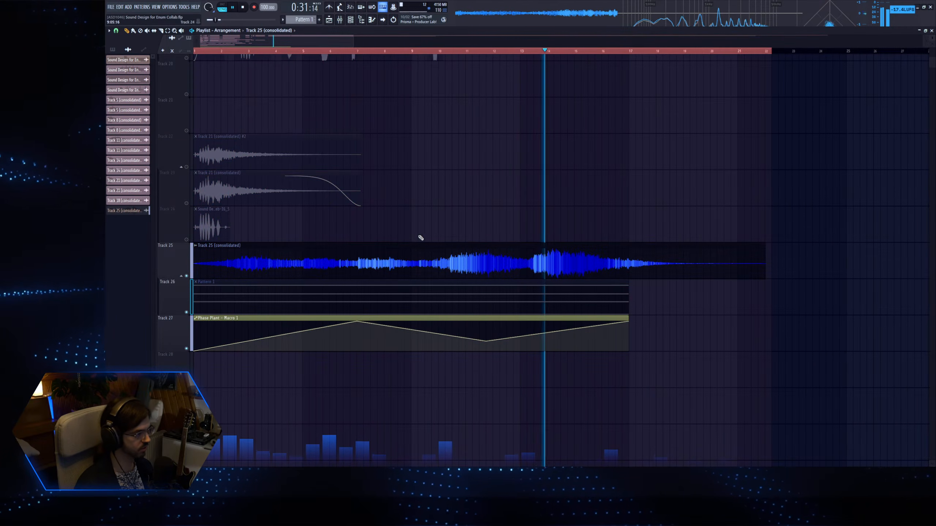
Lower the channel volume of the Track 25 (consolidated) clip to 60%.
{"action": "double_click", "coordinate": [416, 256]}
{"action": "left_click_drag", "start_coordinate": [301, 130], "coordinate": [302, 147]}
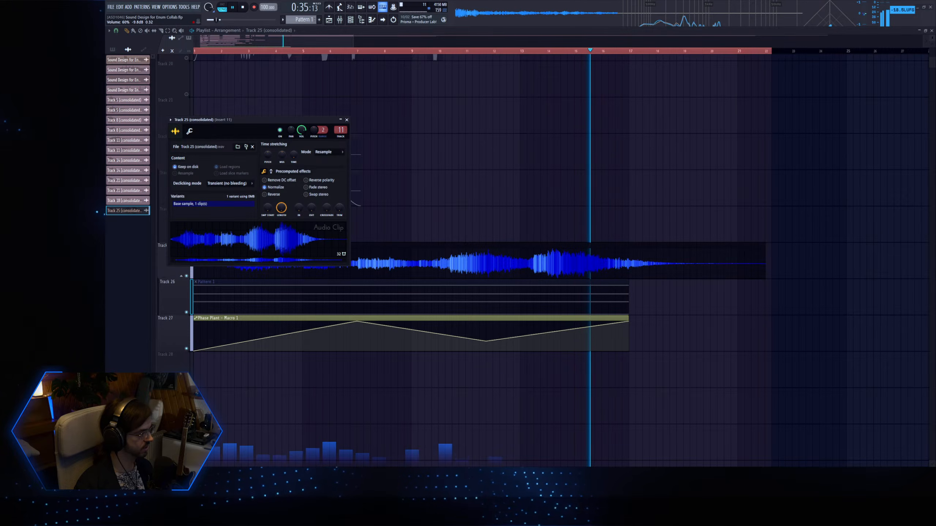
{"action": "double_click", "coordinate": [479, 274]}
{"action": "double_click", "coordinate": [479, 274]}
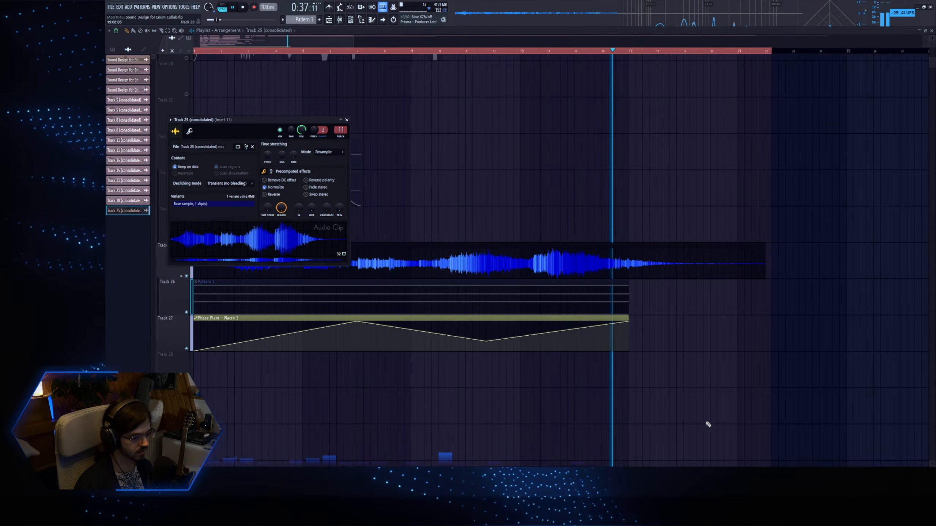
Fine-tune the mid dip in Fruity Parametric EQ 2 on the Track 25 (consolidated) mixer track while the clip plays.
{"action": "left_click", "coordinate": [758, 452]}
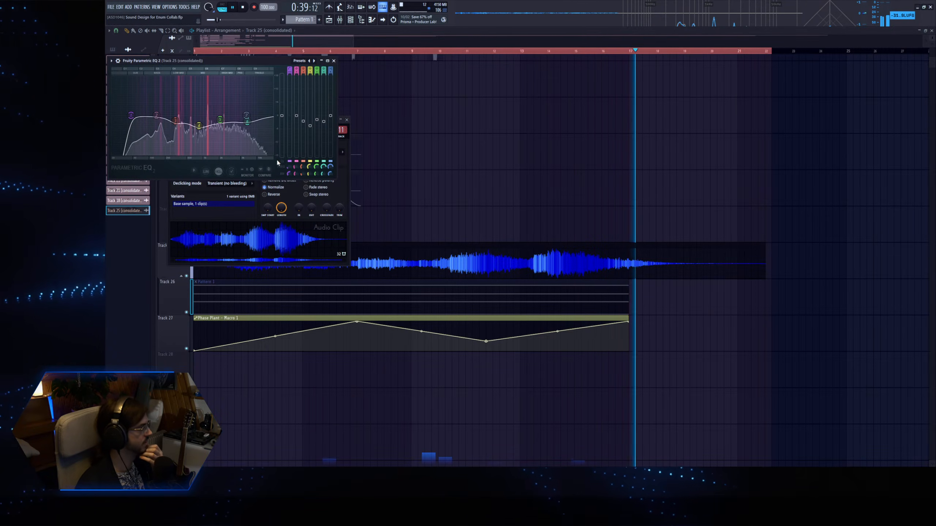
{"action": "left_click_drag", "start_coordinate": [324, 174], "coordinate": [311, 182]}
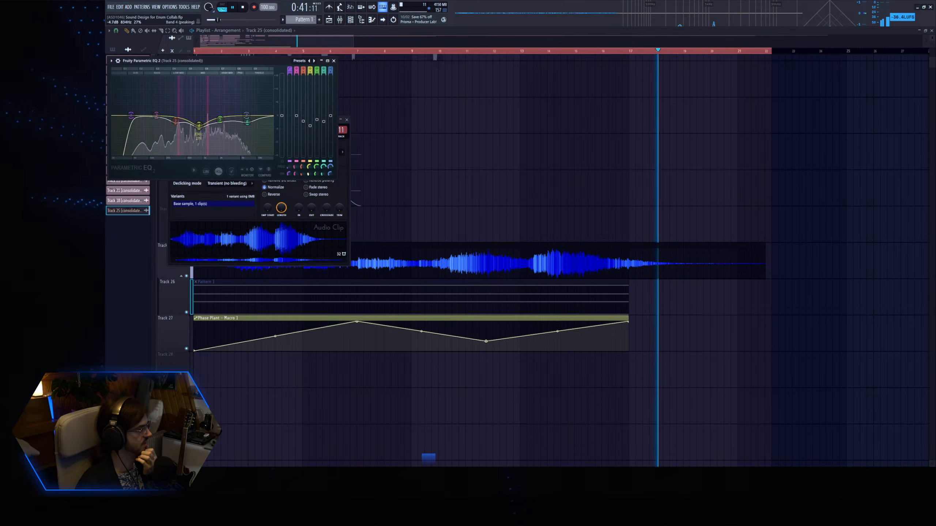
{"action": "key", "text": "Escape"}
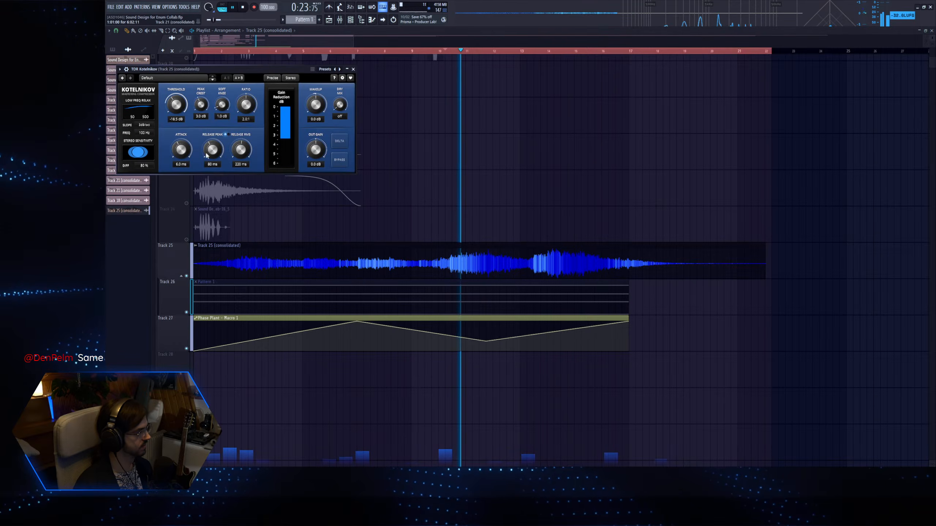
Raise the threshold and attack slightly on the TDR Kotelnikov compressor of the Track 25 (consolidated) mixer track.
{"action": "left_click_drag", "start_coordinate": [176, 105], "coordinate": [177, 100]}
{"action": "mouse_move", "coordinate": [180, 150]}
{"action": "left_mouse_down"}
{"action": "mouse_move", "coordinate": [181, 139]}
{"action": "mouse_move", "coordinate": [181, 147]}
{"action": "left_mouse_up"}
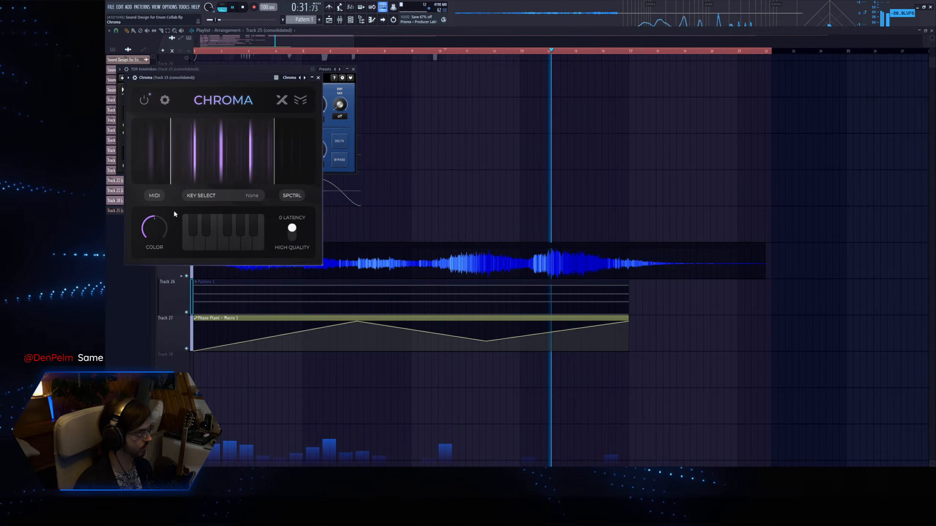
Set Chroma to the C minor pentatonic key at full color and high quality, widening its frequency range to start at 80 Hz.
{"action": "left_click", "coordinate": [208, 196]}
{"action": "left_click", "coordinate": [153, 174]}
{"action": "left_click", "coordinate": [255, 160]}
{"action": "left_click", "coordinate": [140, 124]}
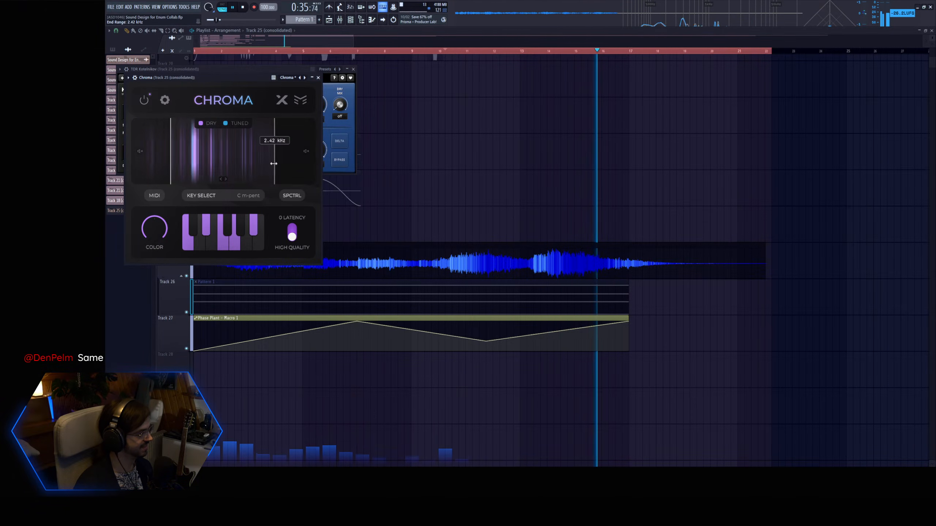
{"action": "left_click", "coordinate": [223, 179]}
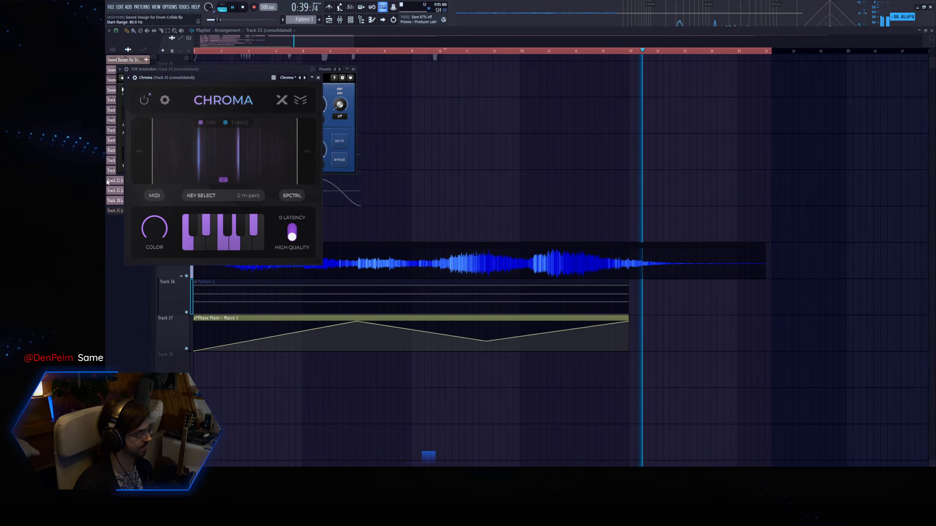
{"action": "left_click", "coordinate": [452, 52]}
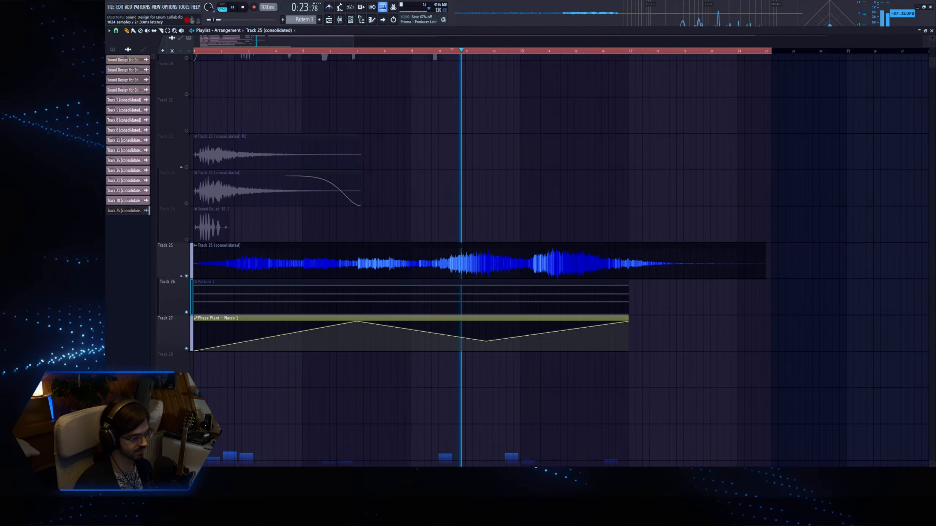
Narrow Chroma's frequency range by raising its start slightly and lowering its end to 1.08 kHz.
{"action": "key", "text": "Tab"}
{"action": "left_click_drag", "start_coordinate": [152, 177], "coordinate": [161, 176]}
{"action": "left_click_drag", "start_coordinate": [297, 167], "coordinate": [234, 166]}
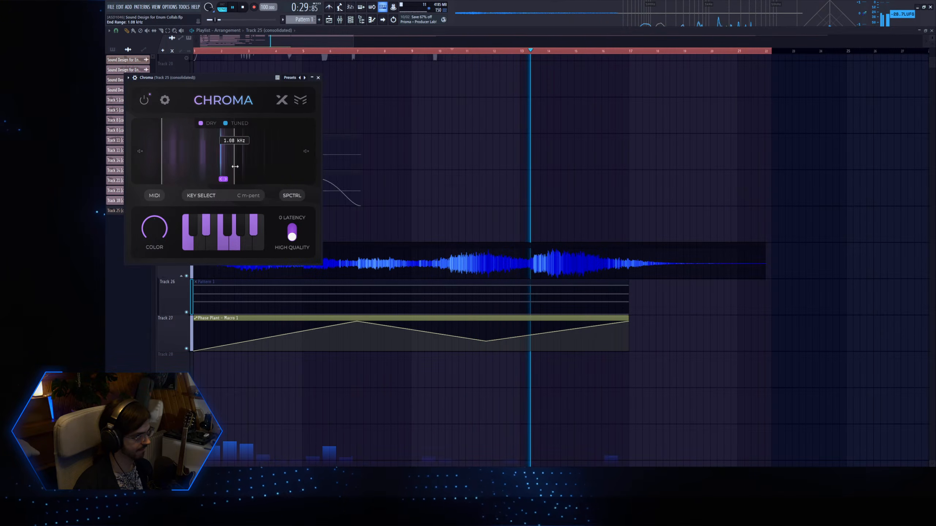
Try F as Chroma's root note, settle on D# minor pentatonic, and replay from near the clip's beginning.
{"action": "left_click", "coordinate": [201, 196]}
{"action": "left_click", "coordinate": [177, 173]}
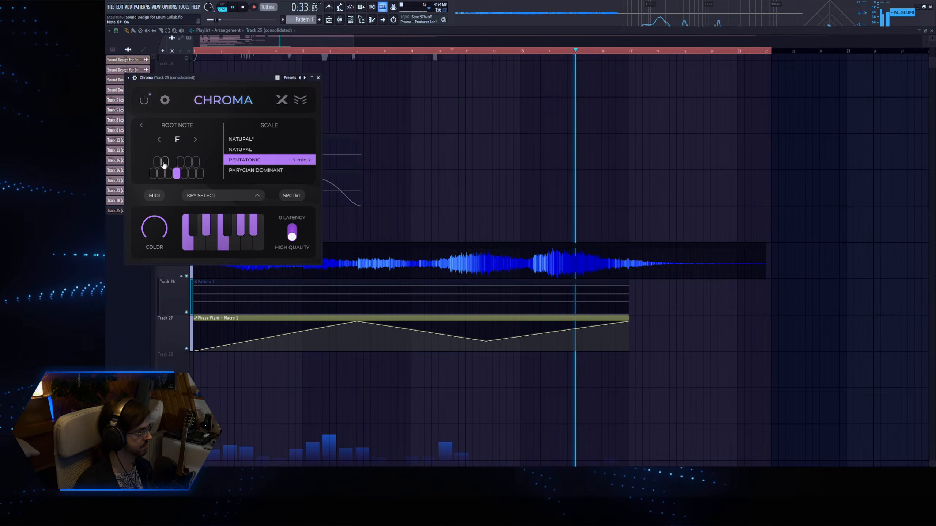
{"action": "left_click", "coordinate": [165, 163]}
{"action": "left_click", "coordinate": [142, 125]}
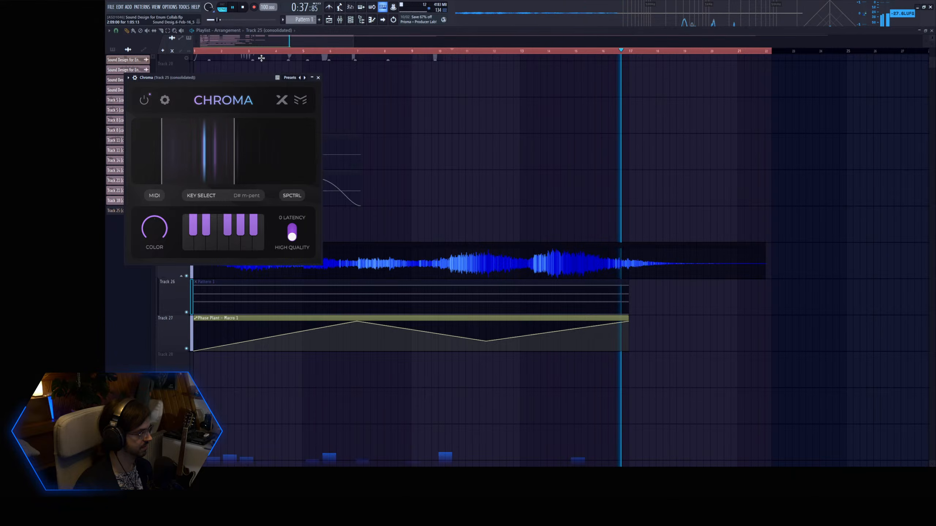
{"action": "left_click", "coordinate": [249, 51]}
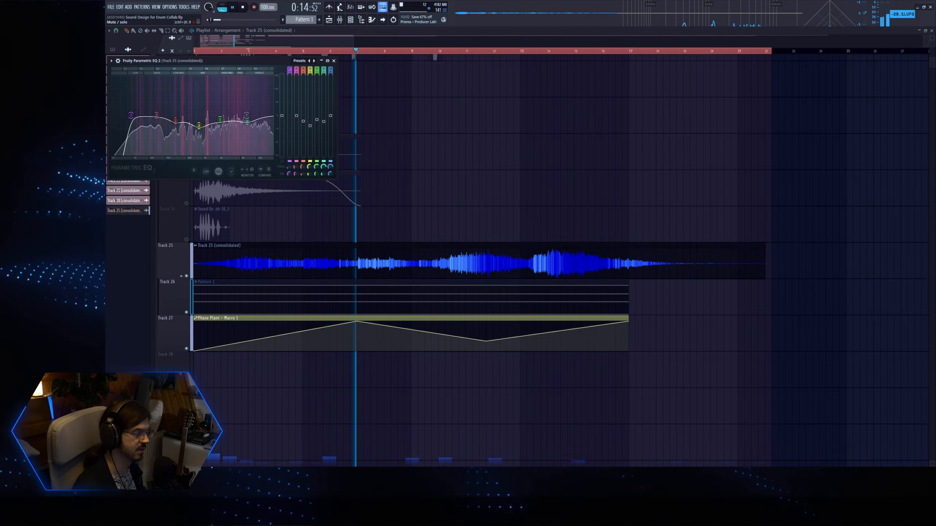
Add kHs Limiter to the Track 25 (consolidated) mixer track and lower its threshold to about -8.5 dB.
{"action": "key", "text": "space"}
{"action": "double_click", "coordinate": [273, 265]}
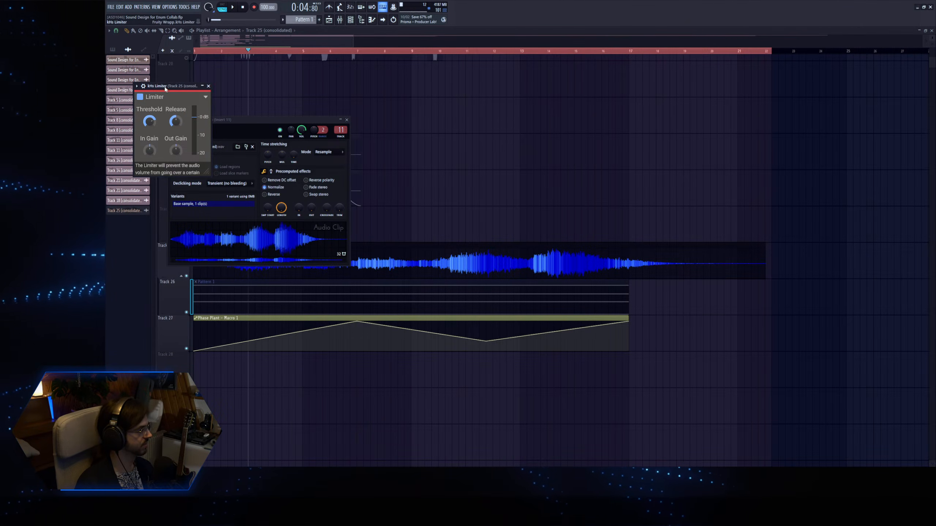
{"action": "left_click_drag", "start_coordinate": [166, 87], "coordinate": [379, 128]}
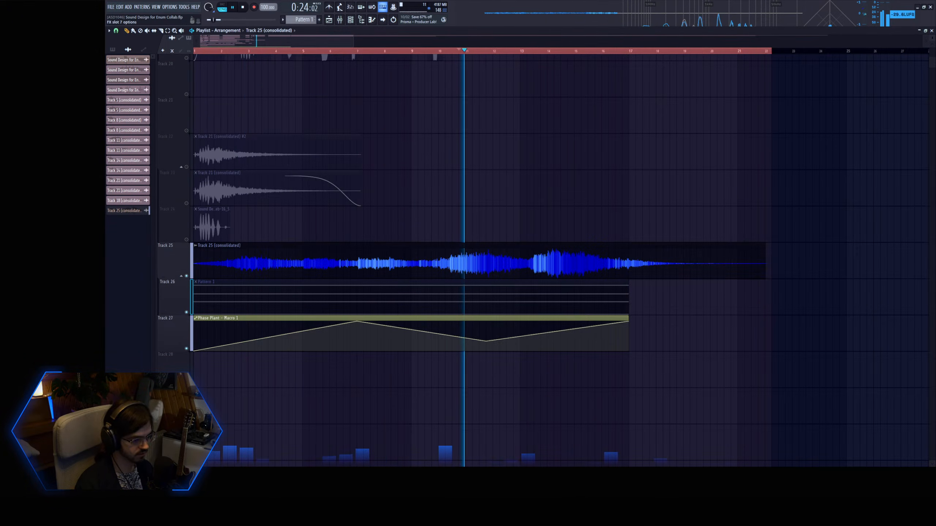
{"action": "key", "text": "Tab"}
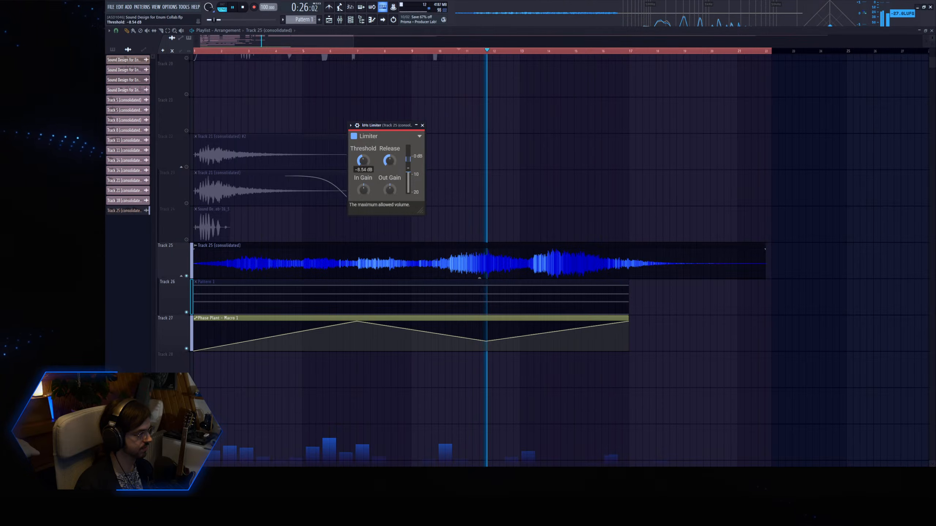
Replay the clip's loudest section and raise the limiter's threshold slightly.
{"action": "key", "text": "space"}
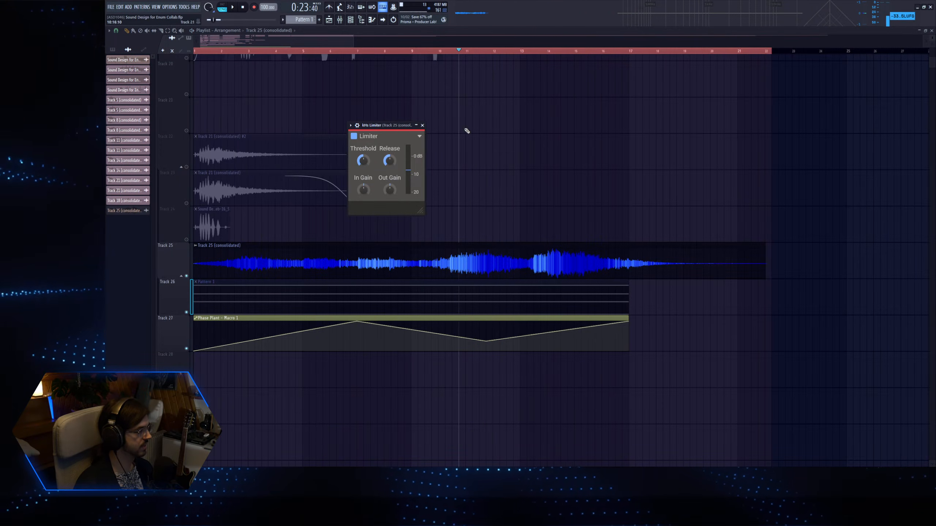
{"action": "left_click", "coordinate": [541, 51]}
{"action": "key", "text": "space"}
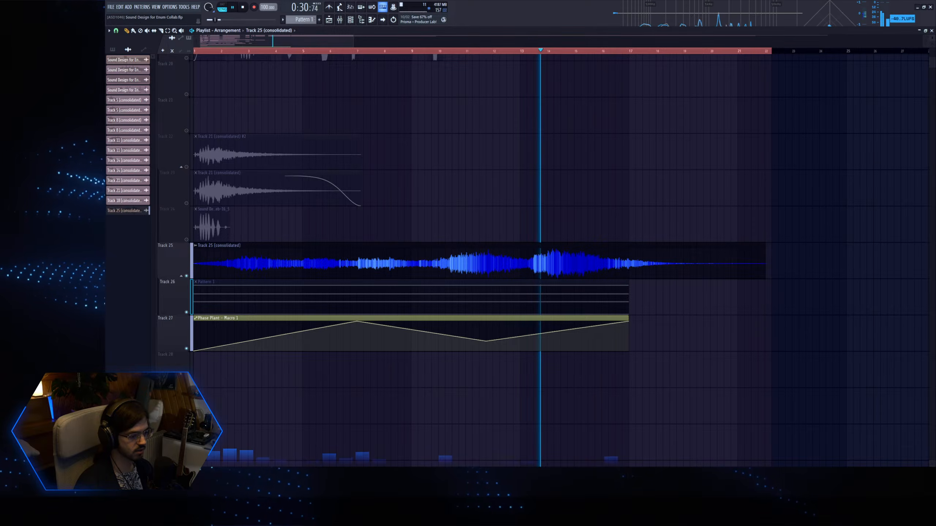
{"action": "left_click_drag", "start_coordinate": [362, 162], "coordinate": [363, 160]}
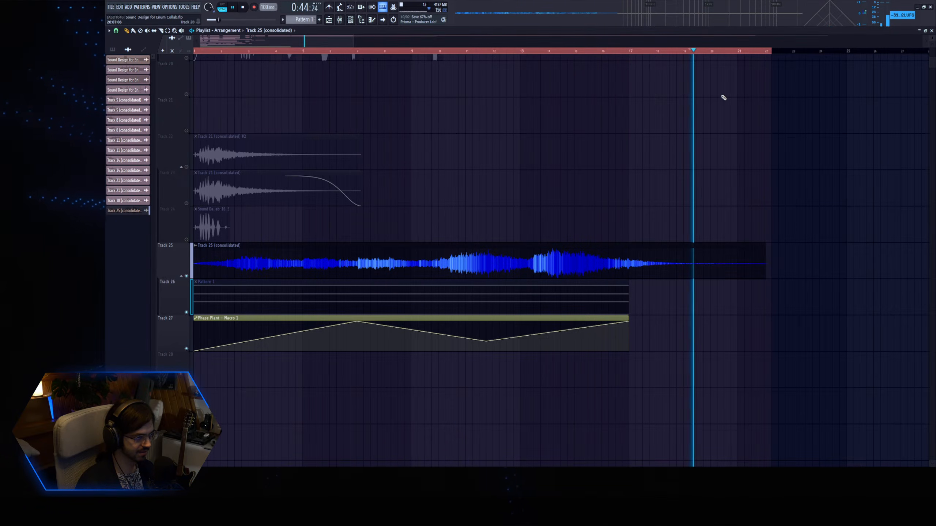
Slice the Track 25 (consolidated) clip near its quiet tail and delete the leftover end piece.
{"action": "left_click", "coordinate": [669, 50]}
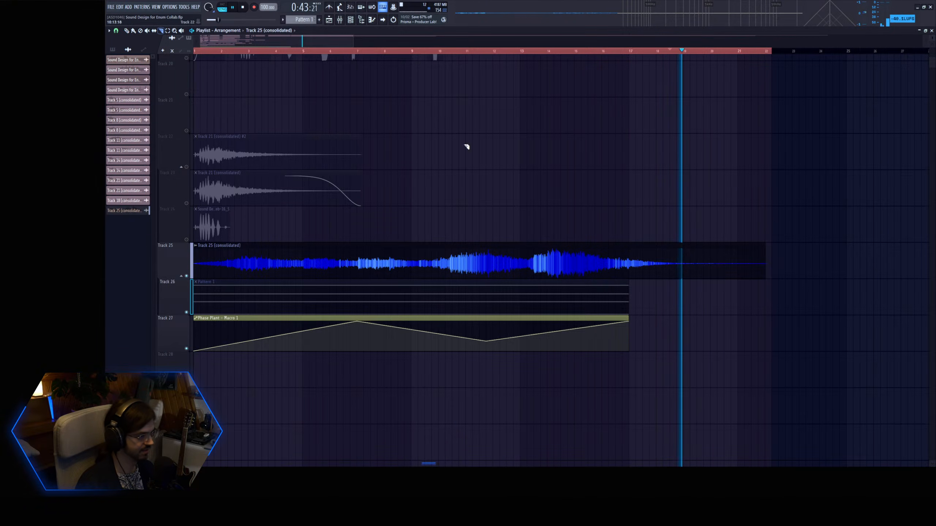
{"action": "left_click", "coordinate": [701, 268]}
{"action": "key", "text": "p"}
{"action": "right_click", "coordinate": [738, 251]}
Give the trimmed clip a short fade-in and a smooth fade-out, and shorten the time selection to the clip's new end.
{"action": "mouse_move", "coordinate": [696, 250]}
{"action": "left_mouse_down"}
{"action": "mouse_move", "coordinate": [650, 251]}
{"action": "mouse_move", "coordinate": [703, 248]}
{"action": "left_mouse_up"}
{"action": "left_click_drag", "start_coordinate": [772, 52], "coordinate": [704, 54]}
{"action": "left_click", "coordinate": [707, 66]}
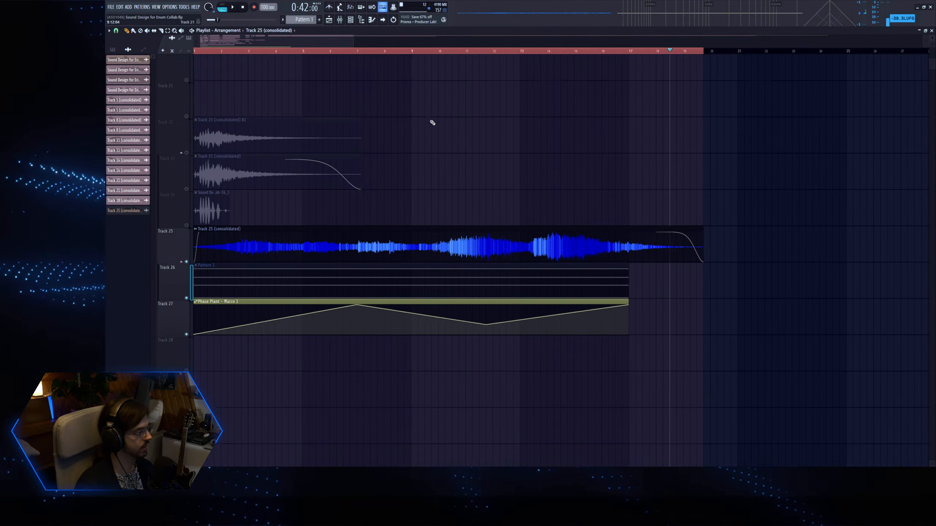
Consolidate the processed Track 25 clip into a new audio clip and check the new clip's channel settings.
{"action": "scroll", "coordinate": [432, 122], "scroll_direction": "down", "scroll_amount": 5}
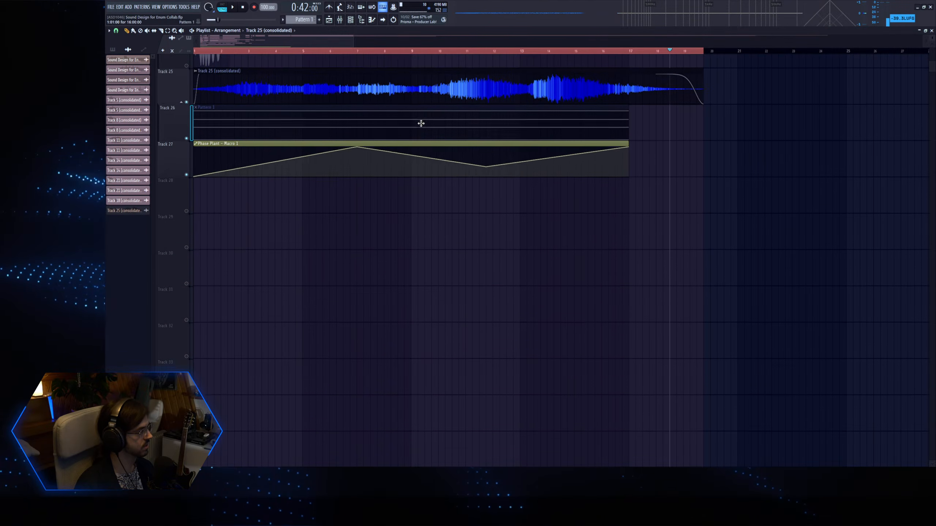
{"action": "left_click", "coordinate": [183, 93]}
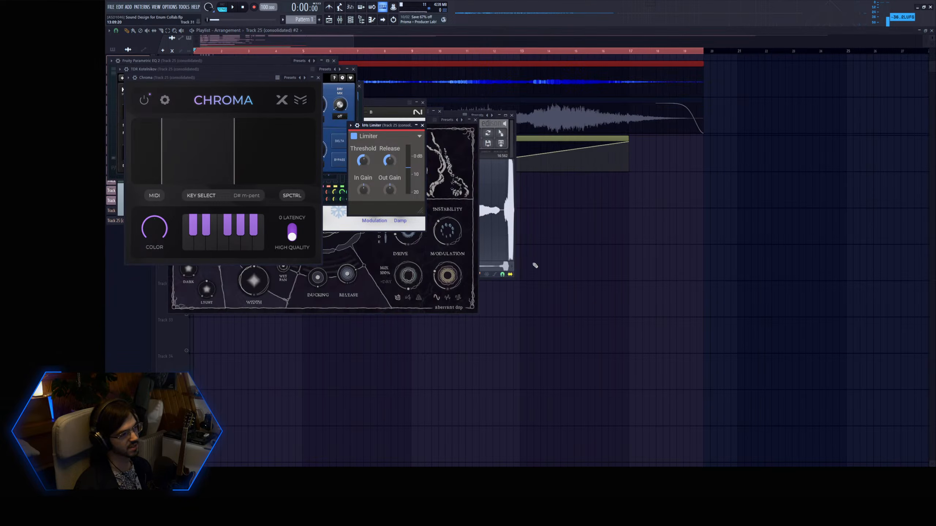
{"action": "left_click", "coordinate": [301, 42]}
{"action": "double_click", "coordinate": [283, 77]}
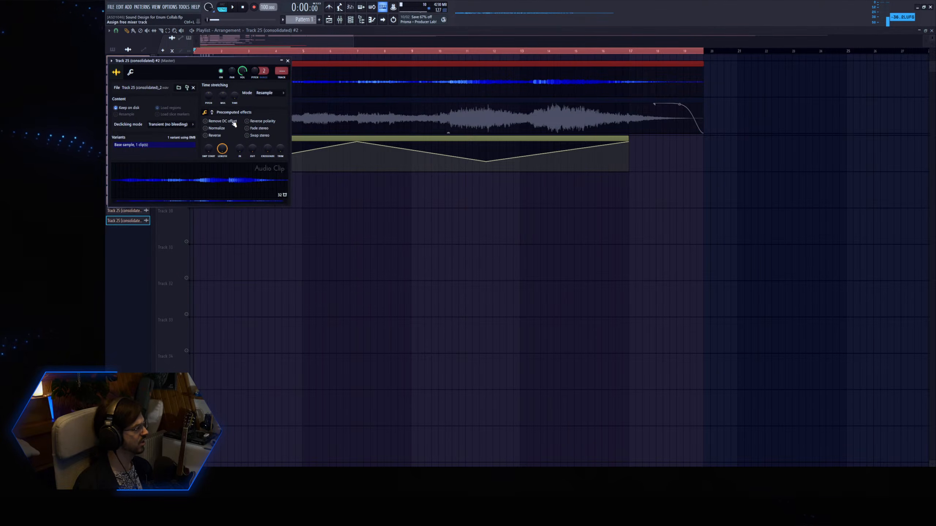
{"action": "scroll", "coordinate": [359, 181], "scroll_direction": "up", "scroll_amount": 3}
{"action": "key", "text": "Escape"}
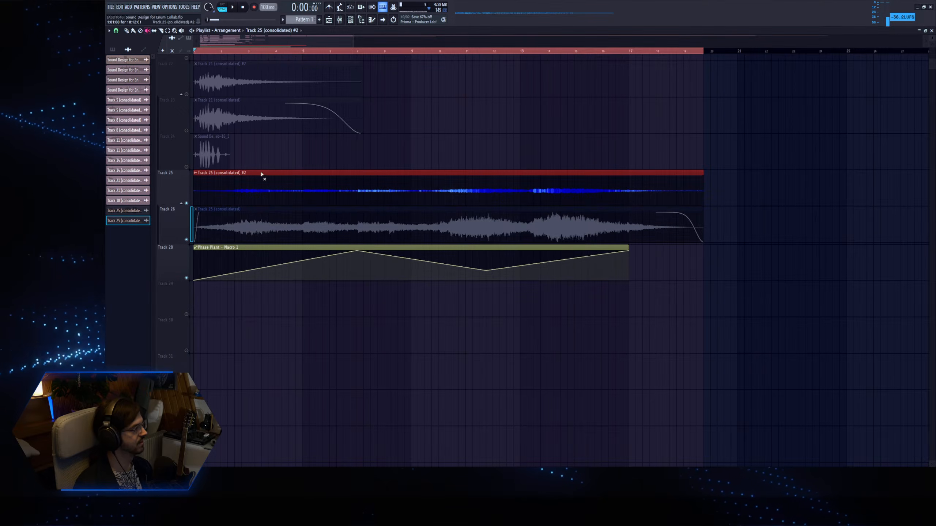
Mute the new consolidated clip, reactivate the original clip on Track 26, and consolidate it again as a second version.
{"action": "left_click", "coordinate": [298, 189]}
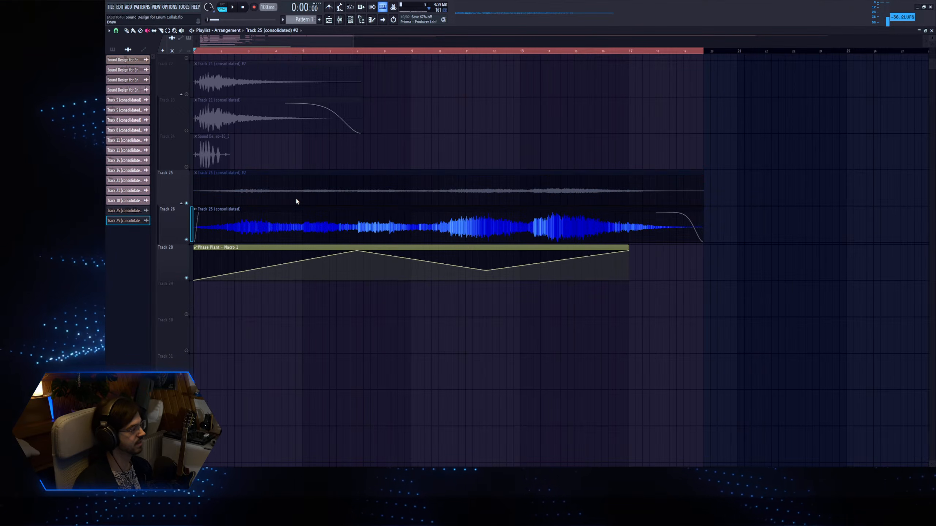
{"action": "double_click", "coordinate": [303, 232]}
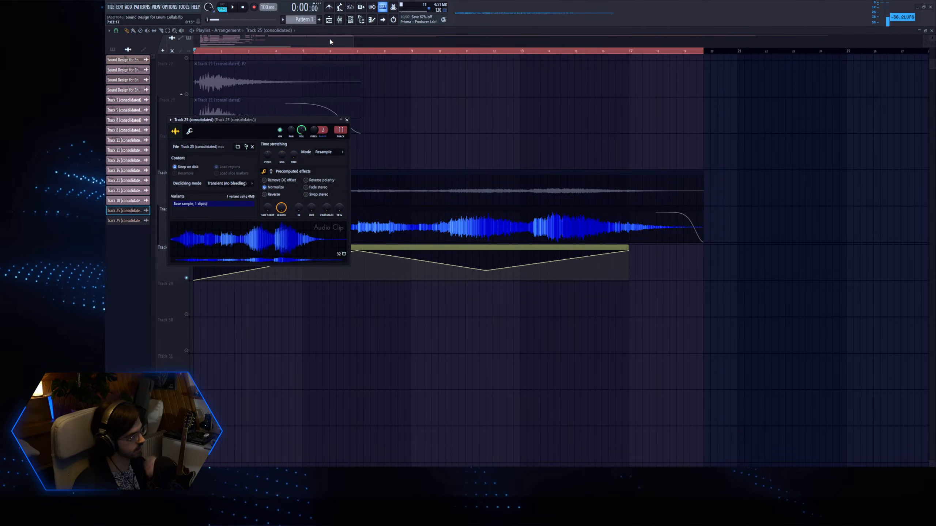
{"action": "key", "text": "Escape"}
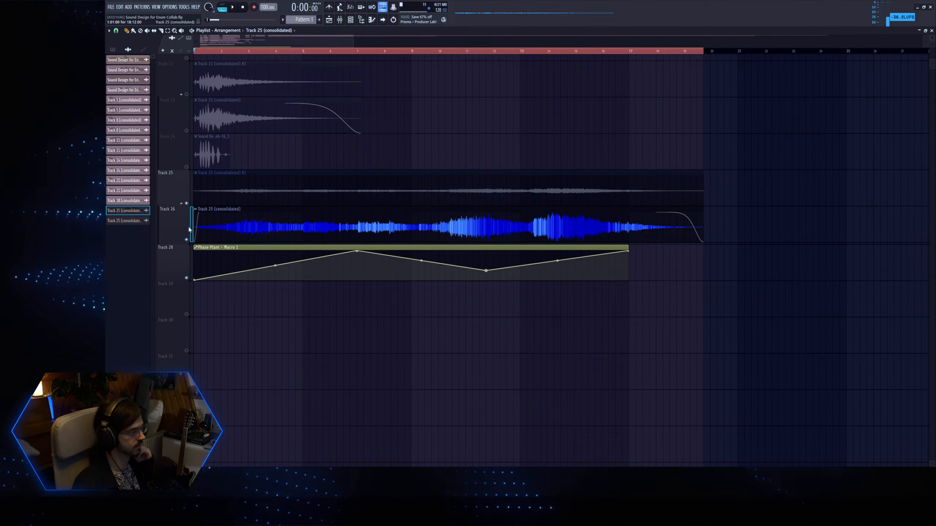
{"action": "left_click", "coordinate": [235, 324]}
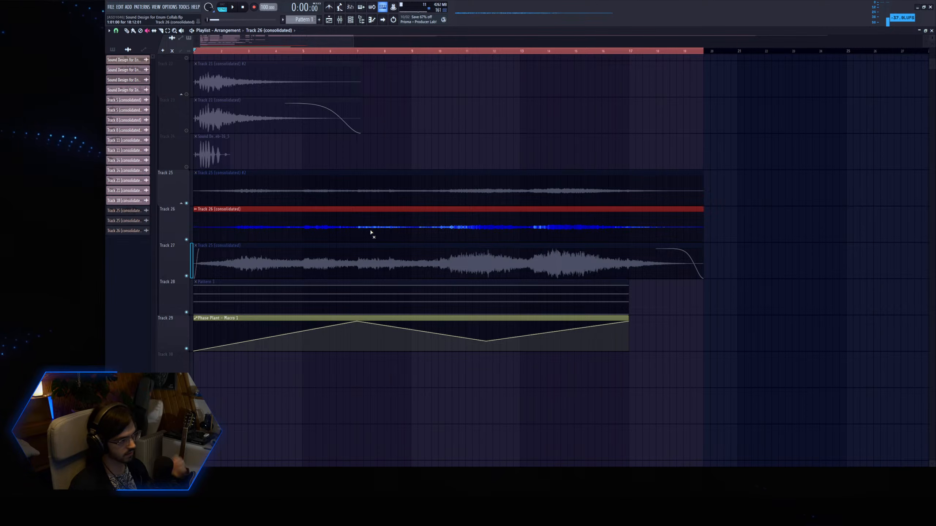
Unmute Track 25 (consolidated) #2 and compare it with Track 26 (consolidated) by soloing the two tracks alternately during playback.
{"action": "left_click", "coordinate": [340, 196]}
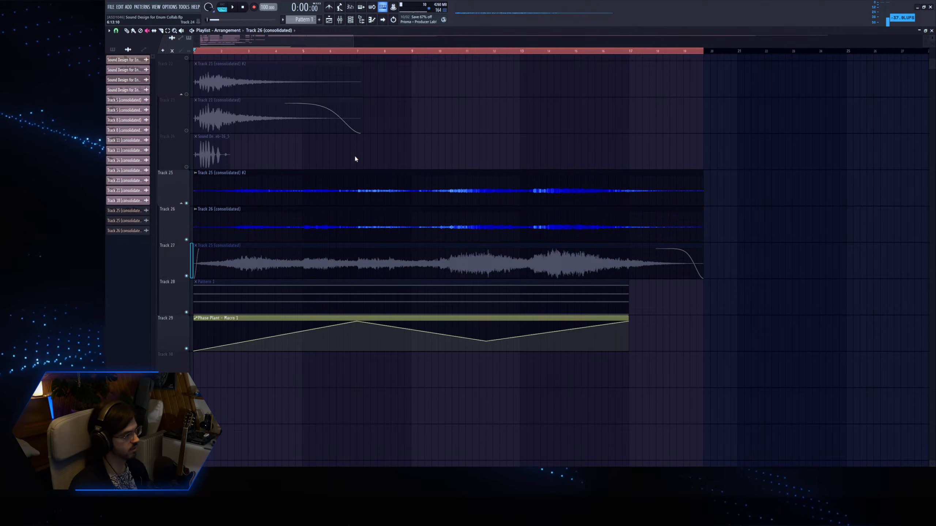
{"action": "right_click", "coordinate": [187, 203]}
{"action": "left_click", "coordinate": [320, 50]}
{"action": "key", "text": "space"}
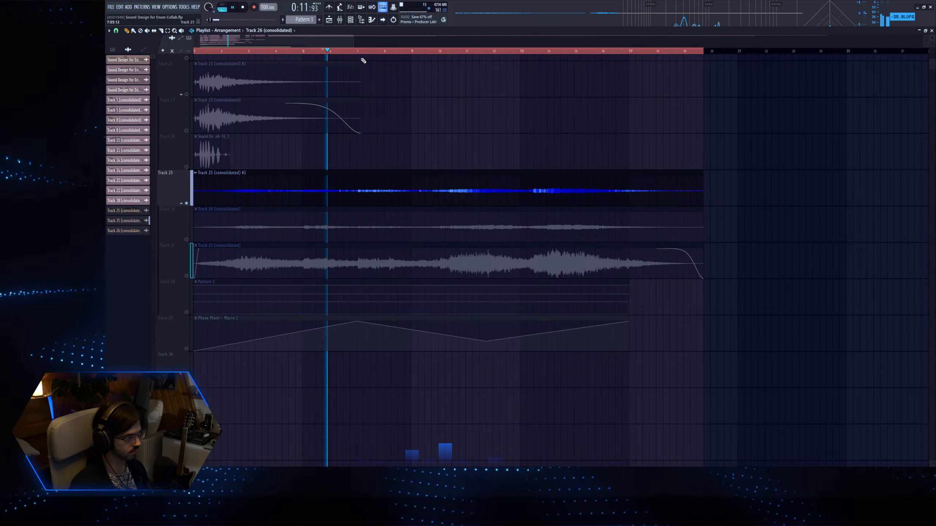
{"action": "left_click", "coordinate": [363, 51]}
{"action": "right_click", "coordinate": [186, 239]}
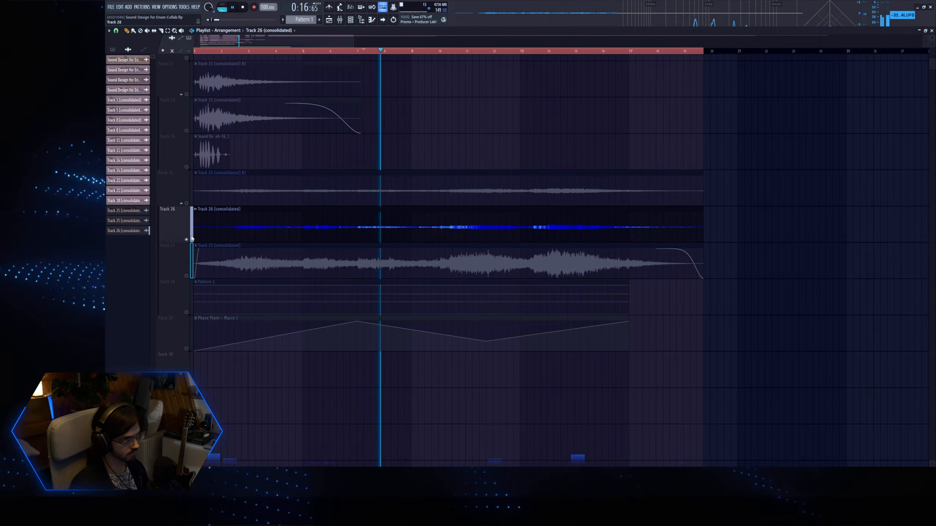
{"action": "right_click", "coordinate": [187, 203]}
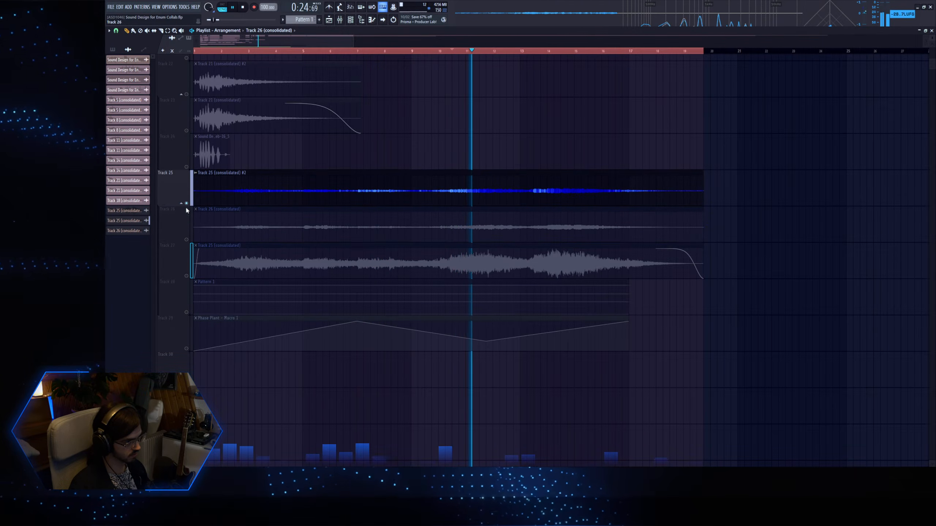
{"action": "right_click", "coordinate": [186, 239]}
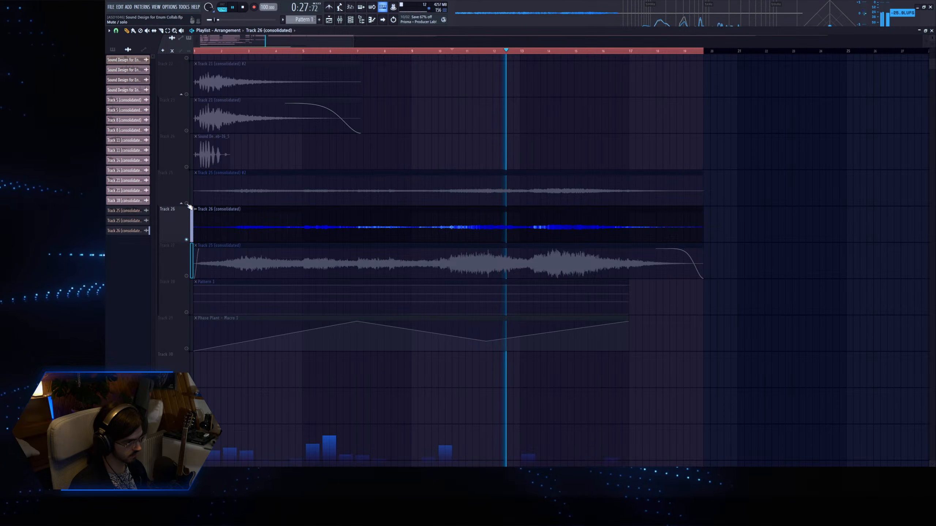
{"action": "right_click", "coordinate": [187, 203]}
{"action": "right_click", "coordinate": [187, 239]}
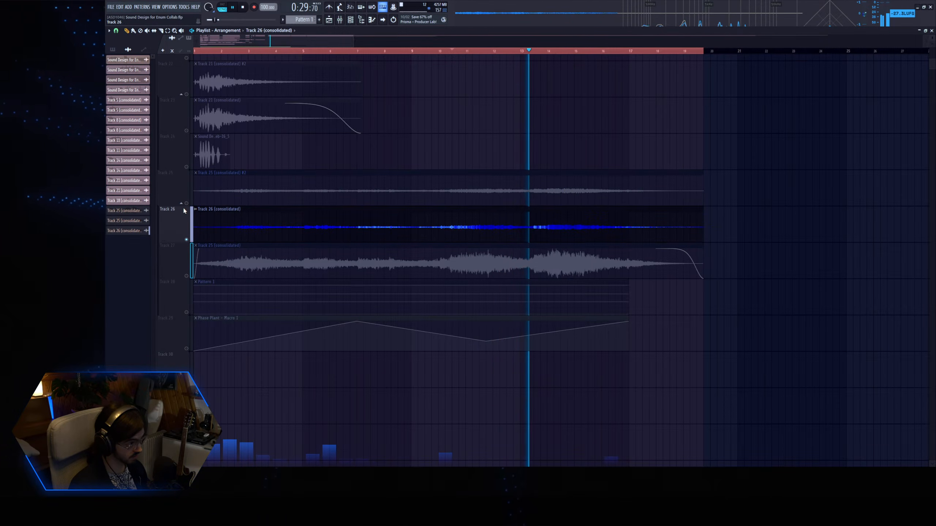
{"action": "right_click", "coordinate": [187, 203]}
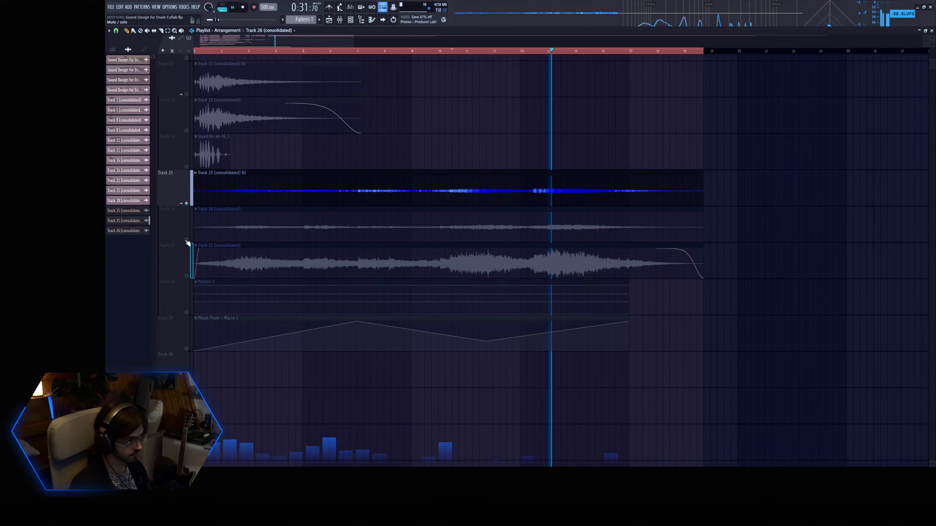
{"action": "right_click", "coordinate": [187, 239]}
{"action": "right_click", "coordinate": [187, 204]}
{"action": "right_click", "coordinate": [186, 203]}
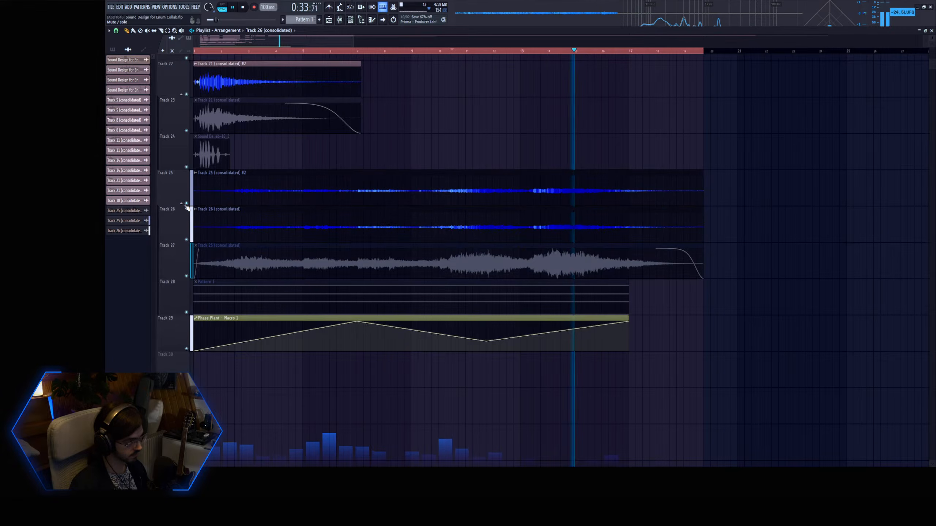
Stop playback and collapse the track groups under Track 18 and Track 22 in the playlist.
{"action": "key", "text": "space"}
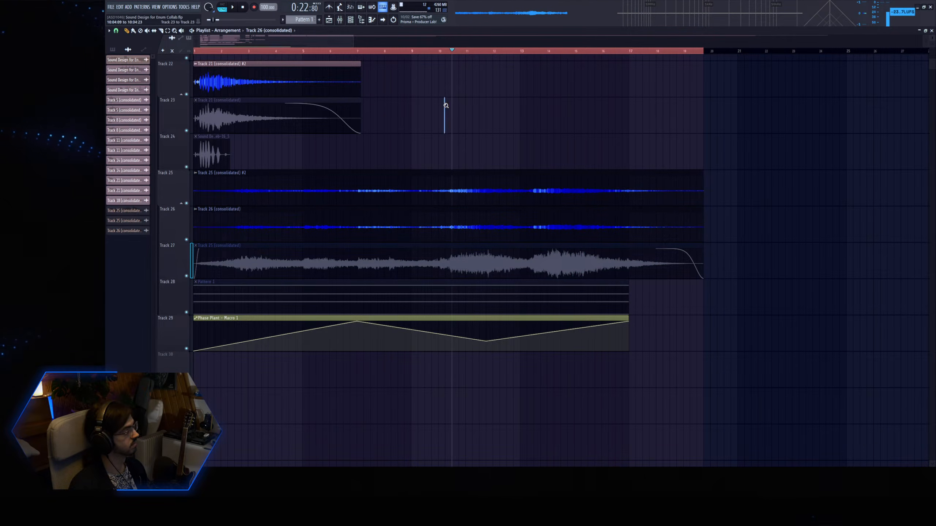
{"action": "right_click", "coordinate": [445, 105], "text": "ctrl"}
{"action": "scroll", "coordinate": [359, 128], "scroll_direction": "down", "scroll_amount": 3}
{"action": "left_click_drag", "start_coordinate": [353, 424], "coordinate": [192, 55]}
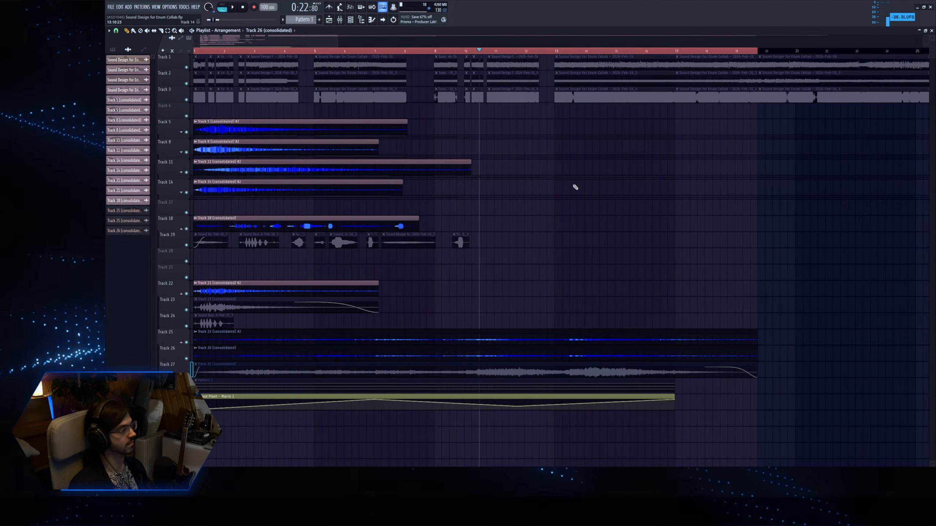
{"action": "left_click", "coordinate": [181, 229]}
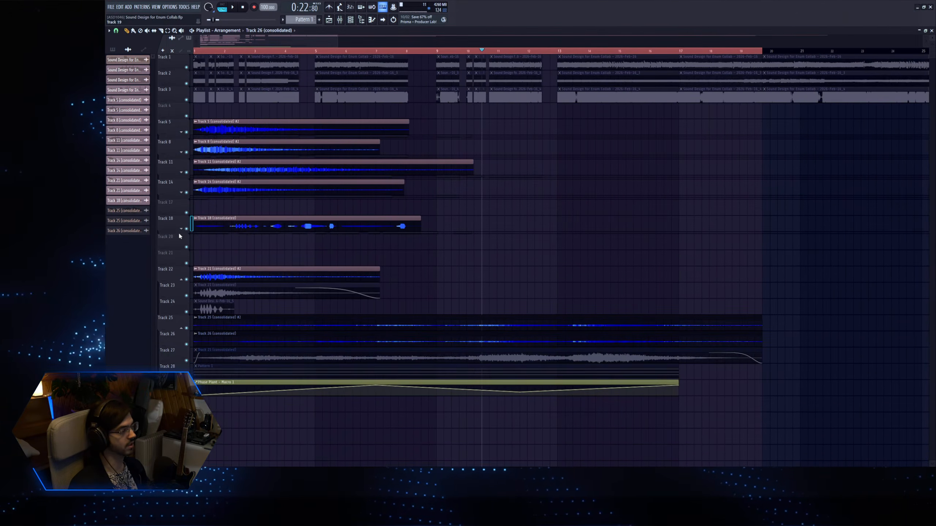
{"action": "left_click", "coordinate": [181, 277]}
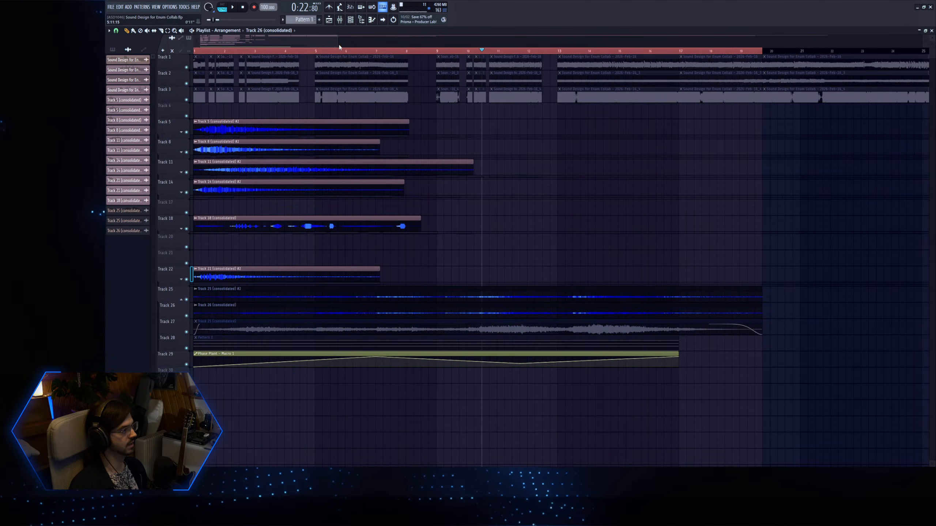
Clear the playlist's time selection, return the playhead to the start, and save the project.
{"action": "left_click_drag", "start_coordinate": [336, 40], "coordinate": [612, 42]}
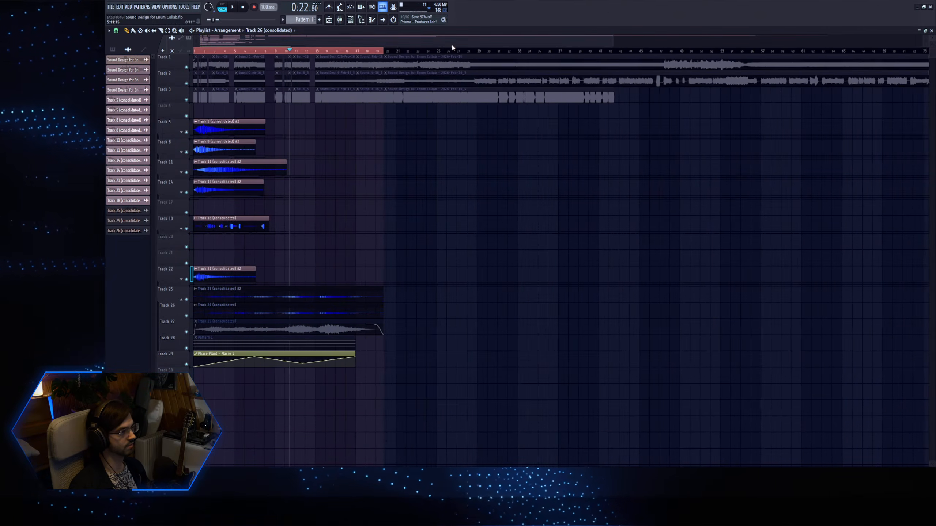
{"action": "right_click", "coordinate": [343, 51]}
{"action": "left_click", "coordinate": [243, 8]}
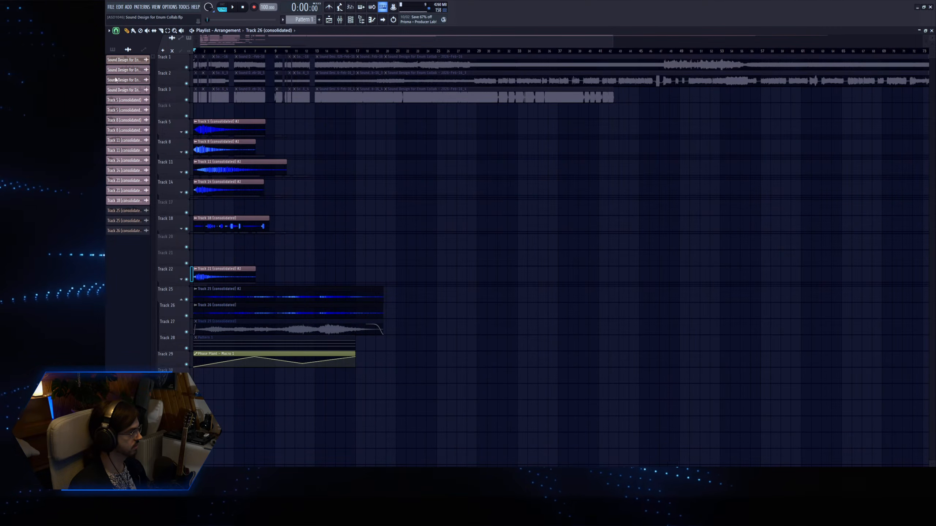
Open the 2026-Feb-16 recording's channel settings from Track 1, preview the sample, and load it into Edison.
{"action": "double_click", "coordinate": [432, 58]}
{"action": "left_click", "coordinate": [204, 197]}
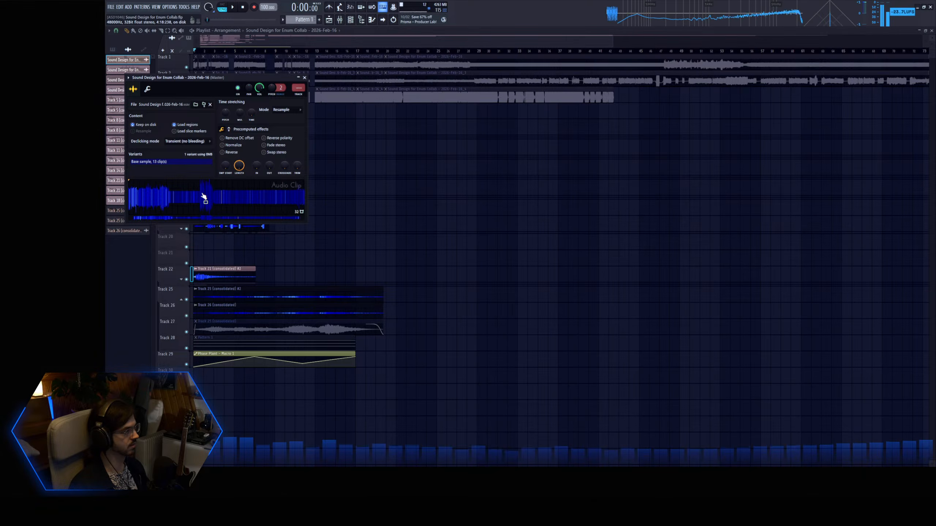
{"action": "left_click", "coordinate": [242, 7]}
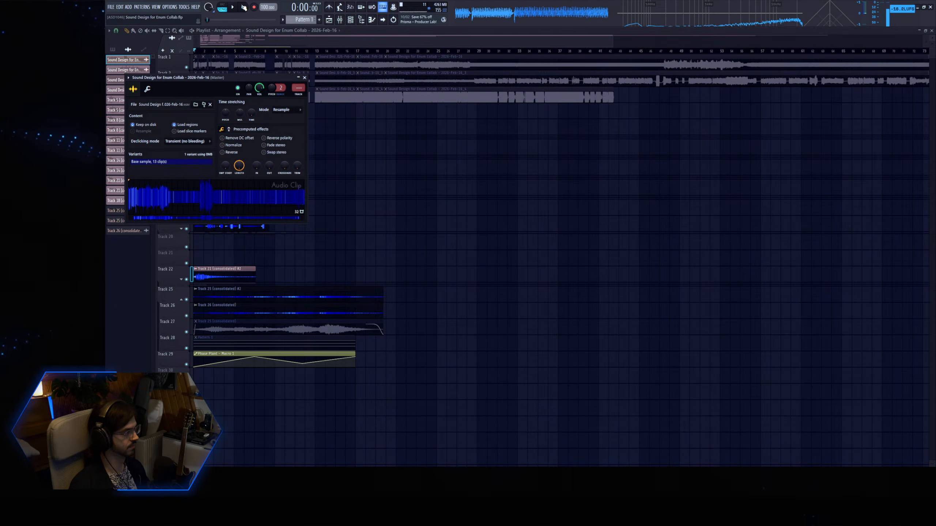
{"action": "key", "text": "ctrl+e"}
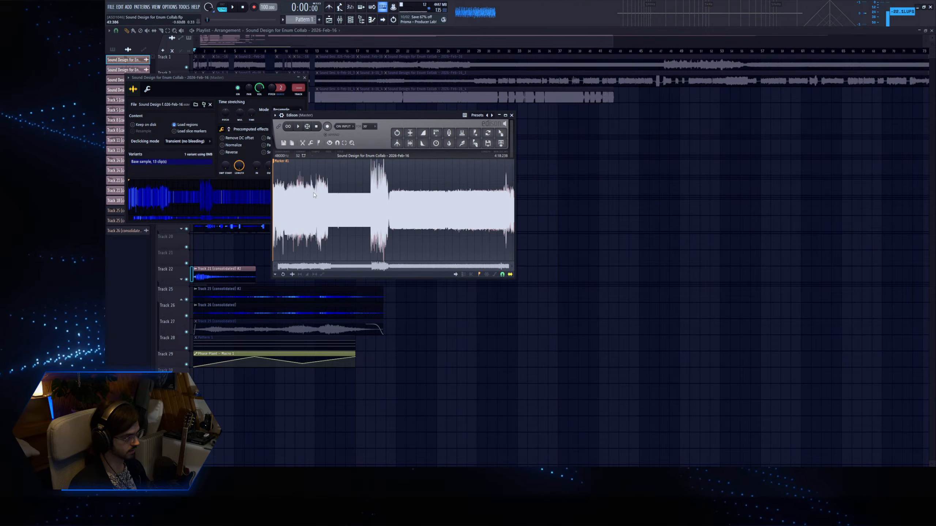
Audition the 2026-Feb-16 recording in Edison from several points along the waveform, and stop playback.
{"action": "left_click", "coordinate": [303, 176]}
{"action": "key", "text": "space"}
{"action": "left_click", "coordinate": [325, 182]}
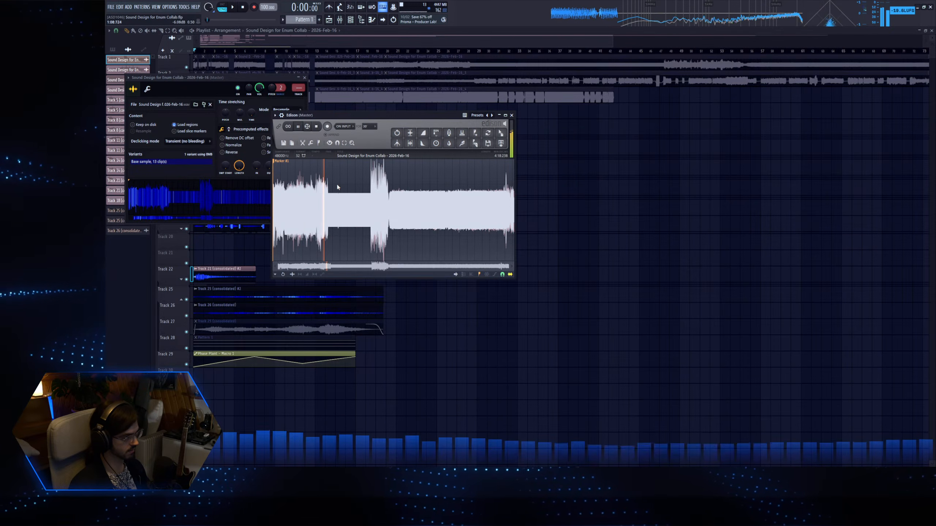
{"action": "left_click", "coordinate": [337, 187]}
{"action": "left_click", "coordinate": [405, 191]}
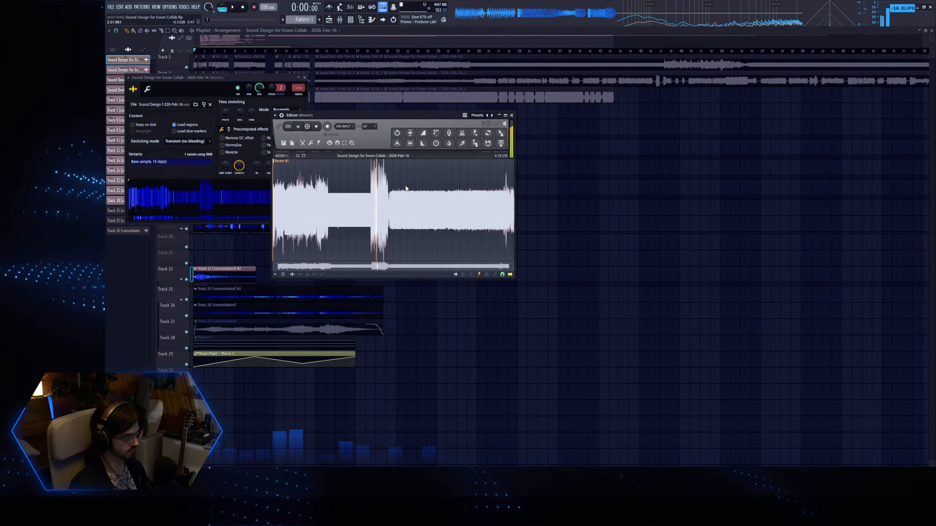
{"action": "left_click", "coordinate": [464, 192]}
{"action": "left_click", "coordinate": [489, 190]}
{"action": "left_click", "coordinate": [499, 187]}
{"action": "left_click", "coordinate": [319, 128]}
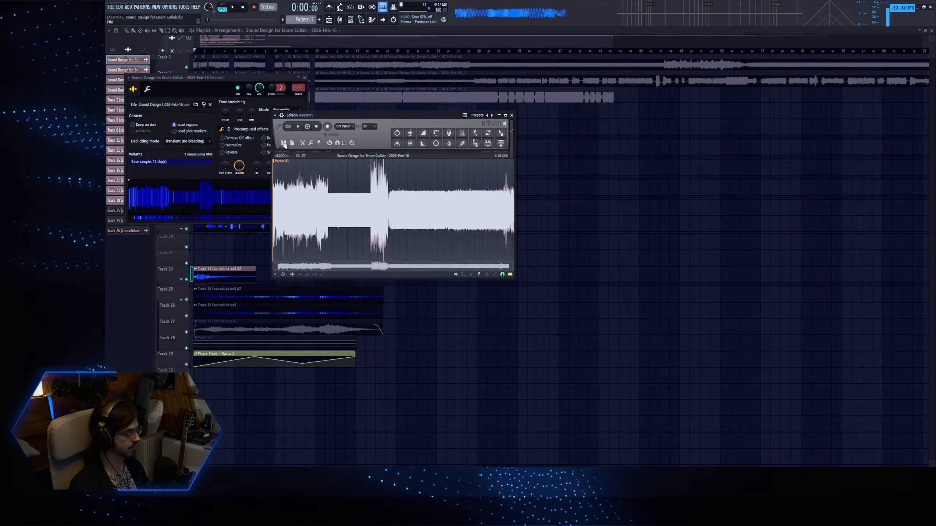
Normalize the 2026-Feb-16 recording in Edison and close the open windows.
{"action": "left_click", "coordinate": [231, 176]}
{"action": "left_click", "coordinate": [341, 114]}
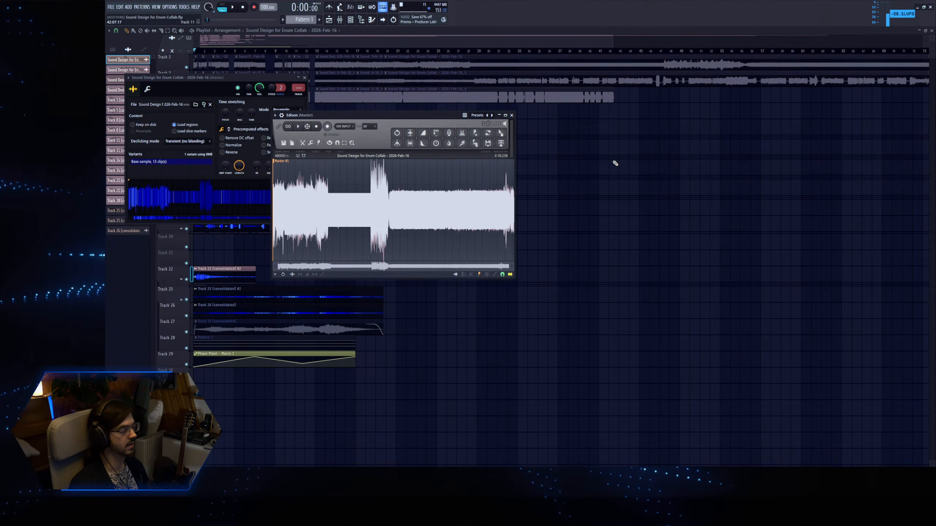
{"action": "scroll", "coordinate": [604, 157], "scroll_direction": "down", "scroll_amount": 1}
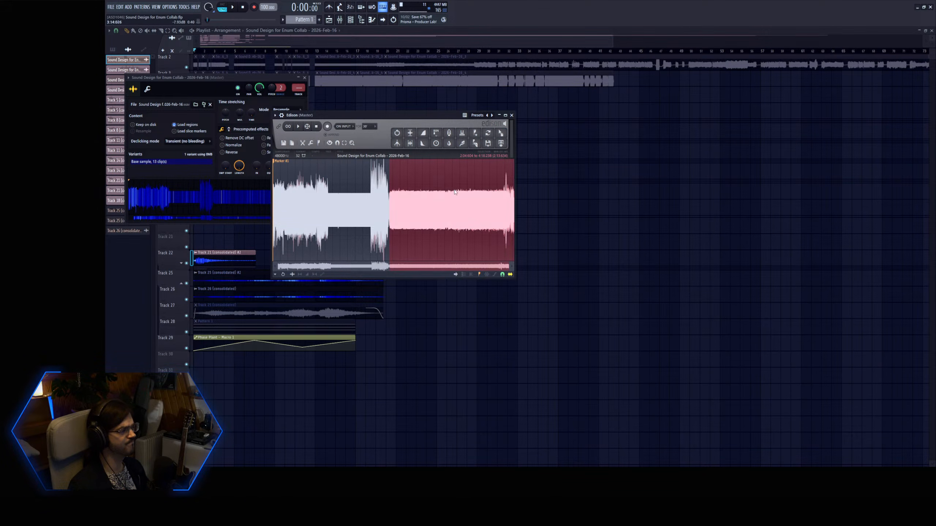
{"action": "left_click", "coordinate": [411, 133]}
{"action": "left_click", "coordinate": [399, 134]}
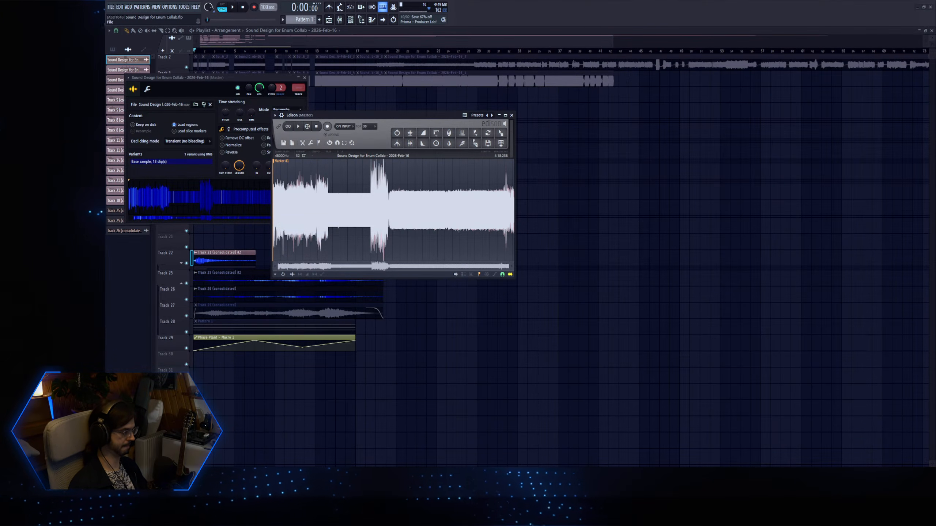
{"action": "key", "text": "F12"}
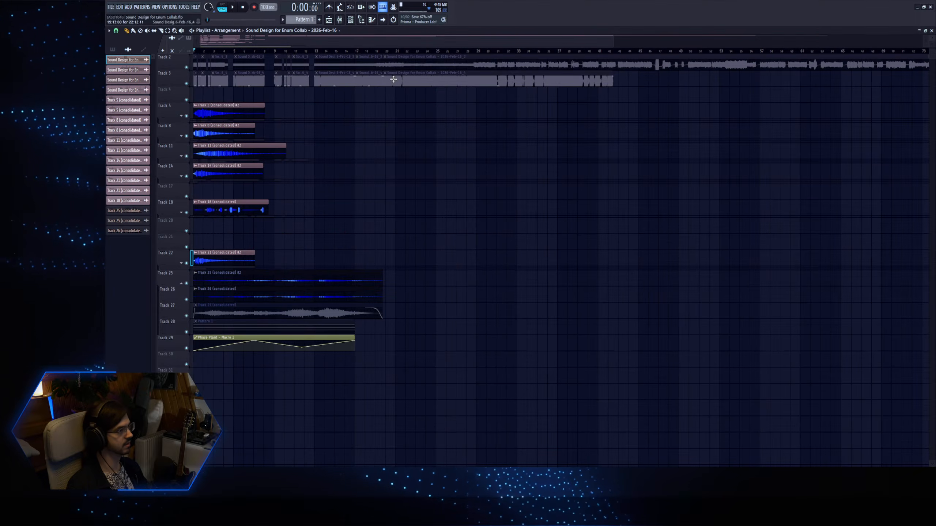
Open the 2026-Feb-16_3 recording from Track 2 and load it into Edison.
{"action": "scroll", "coordinate": [448, 106], "scroll_direction": "up", "scroll_amount": 1}
{"action": "double_click", "coordinate": [444, 81]}
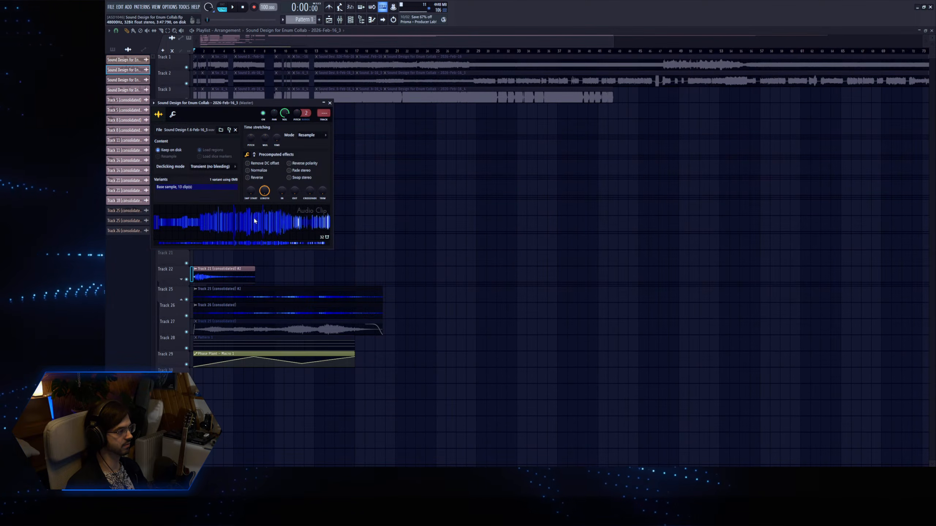
{"action": "left_click", "coordinate": [319, 235]}
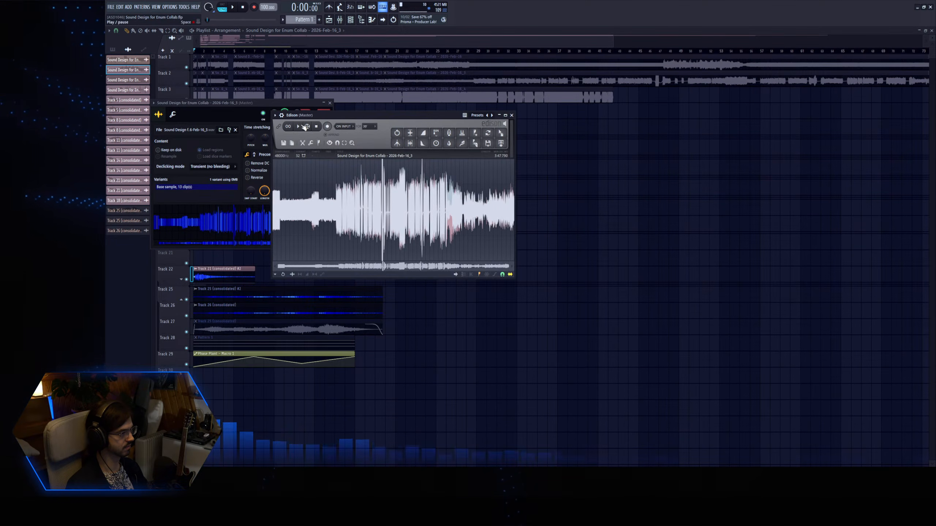
Audition several passages of the 2026-Feb-16_3 recording in Edison and normalize it.
{"action": "left_click", "coordinate": [358, 187]}
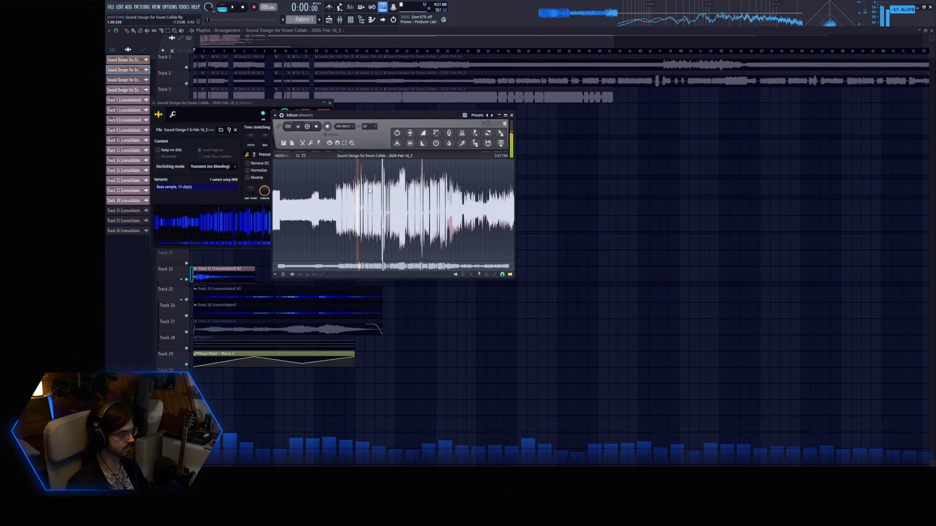
{"action": "left_click", "coordinate": [401, 187]}
{"action": "left_click", "coordinate": [443, 186]}
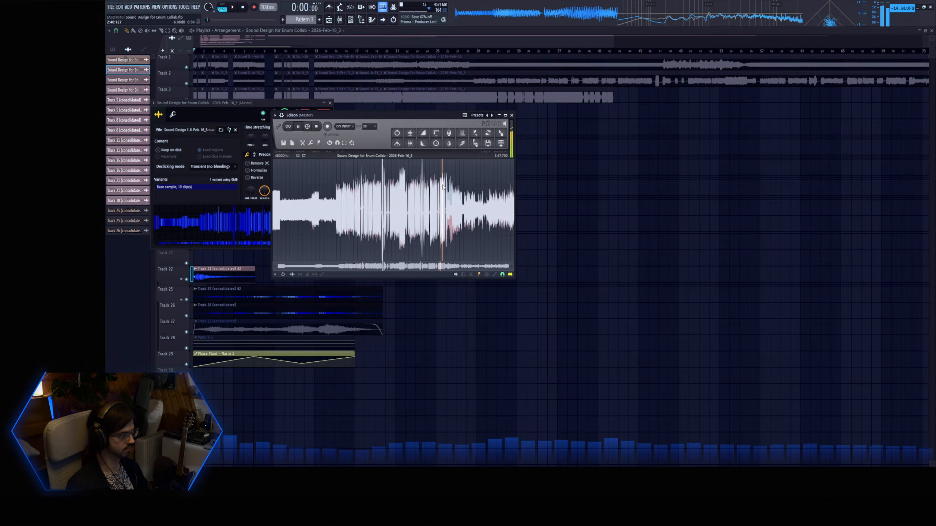
{"action": "left_click", "coordinate": [504, 187]}
{"action": "left_click", "coordinate": [321, 126]}
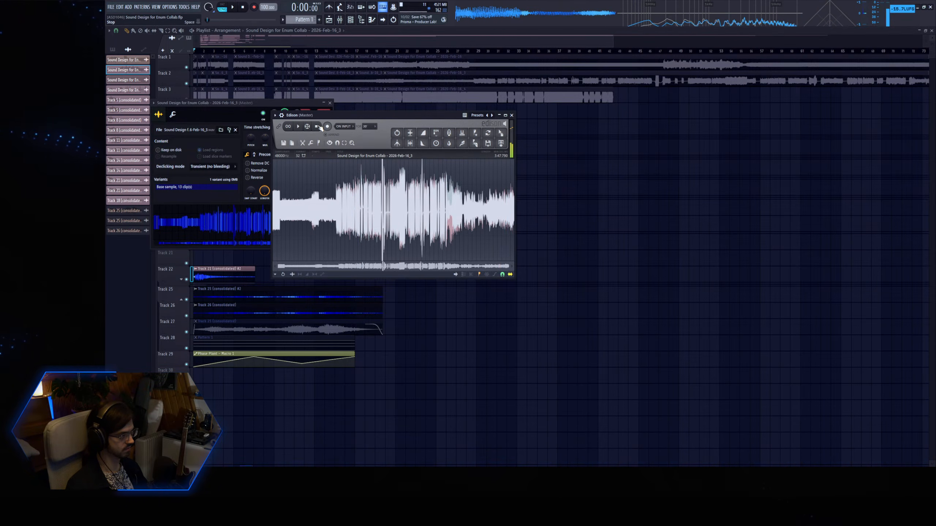
{"action": "left_click", "coordinate": [410, 134]}
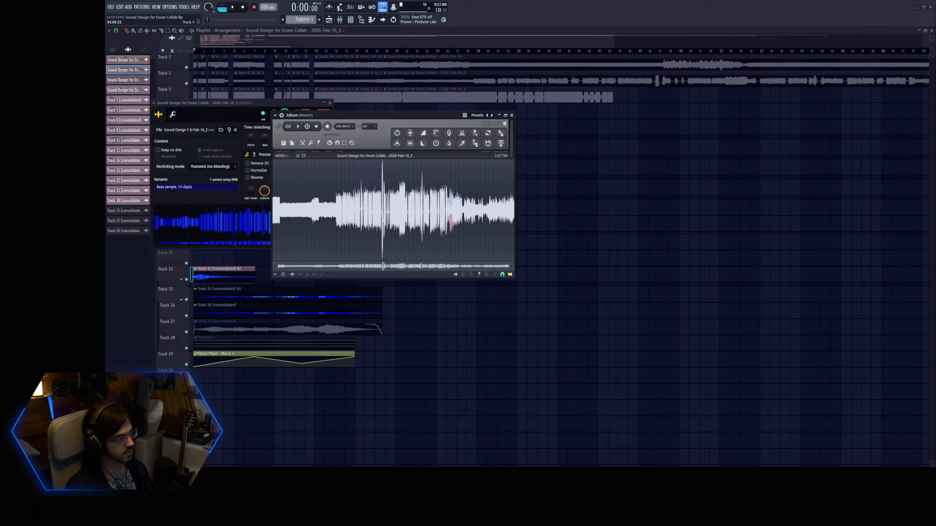
Load the 2026-Feb-16_4 recording from Track 3 into Edison to inspect its waveform, and close the windows.
{"action": "left_click", "coordinate": [422, 94]}
{"action": "double_click", "coordinate": [421, 94]}
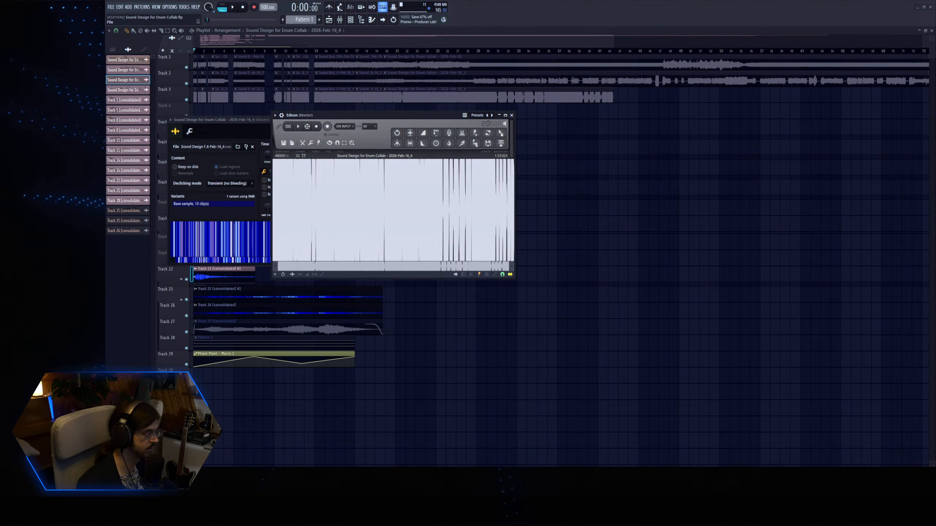
{"action": "left_click", "coordinate": [356, 42]}
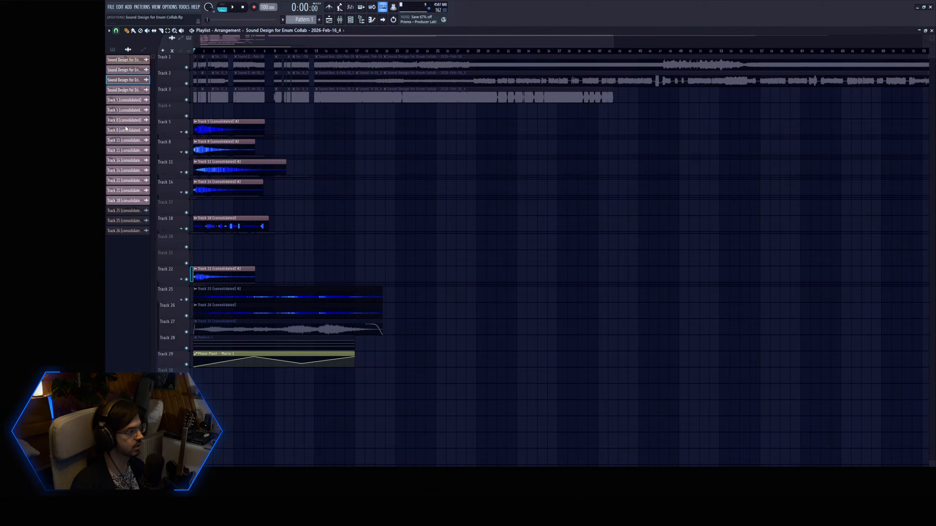
Check the Normalize setting of the Track 5 (consolidated) #2 and Track 8 (consolidated) #2 clips.
{"action": "left_click_drag", "start_coordinate": [345, 265], "coordinate": [925, 101]}
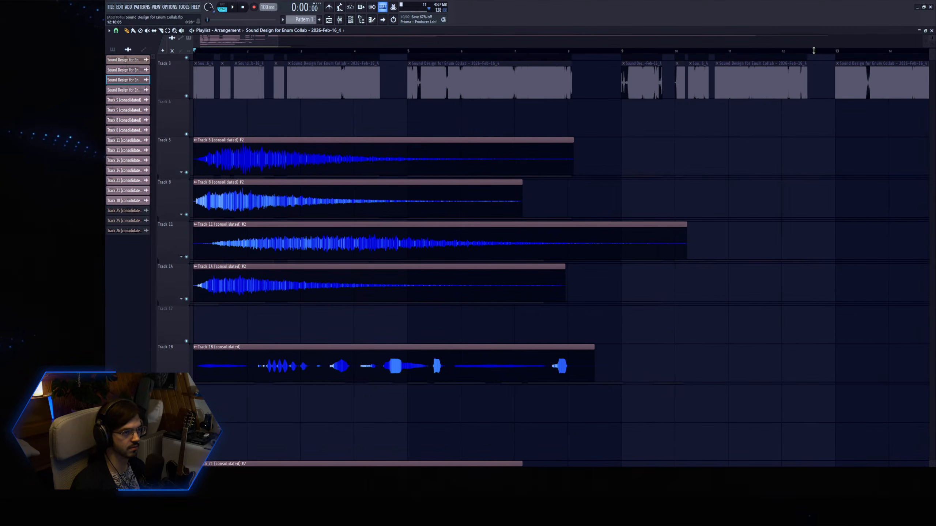
{"action": "double_click", "coordinate": [286, 151]}
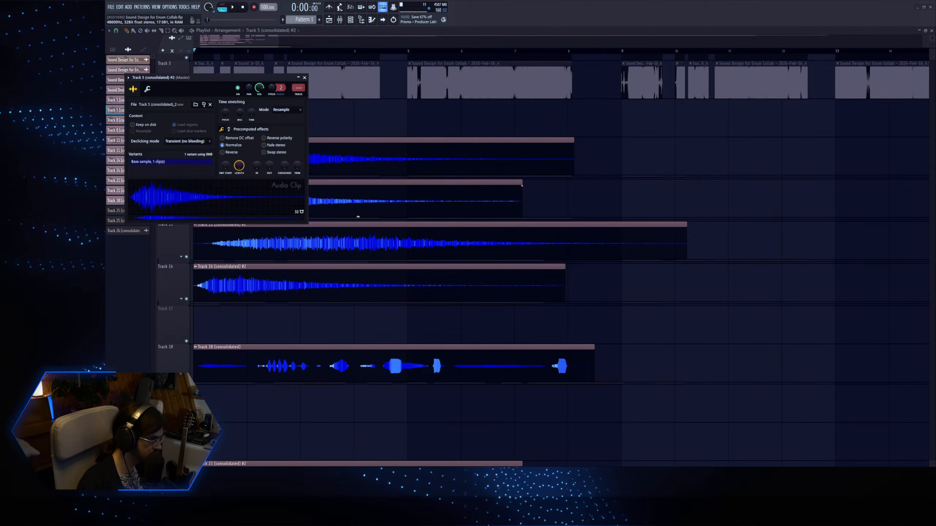
{"action": "double_click", "coordinate": [376, 203]}
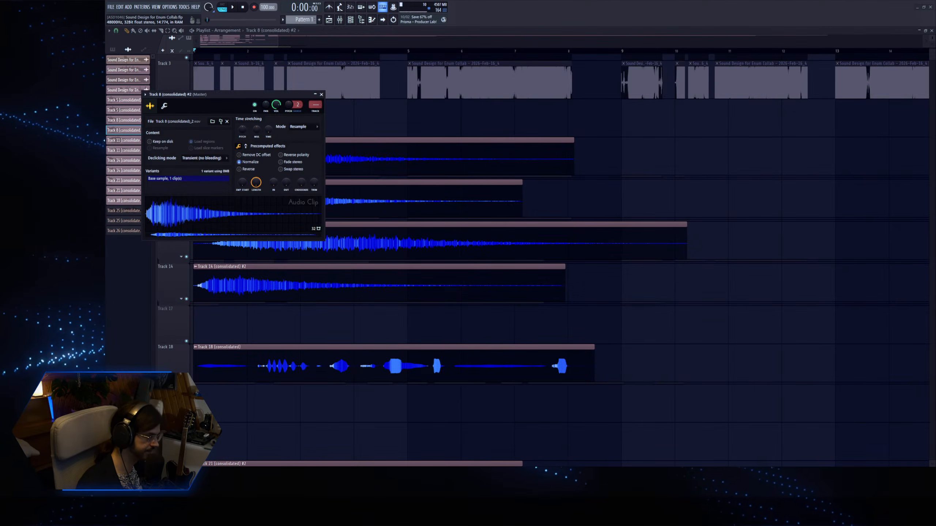
Turn on Normalize for the Track 11 (consolidated) #2 and Track 14 (consolidated) #2 clips.
{"action": "double_click", "coordinate": [379, 227]}
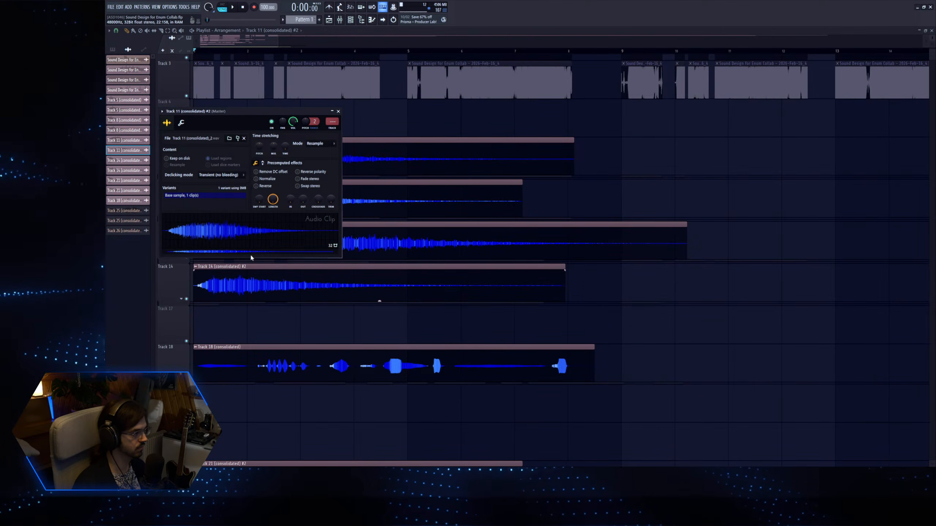
{"action": "left_click", "coordinate": [256, 178]}
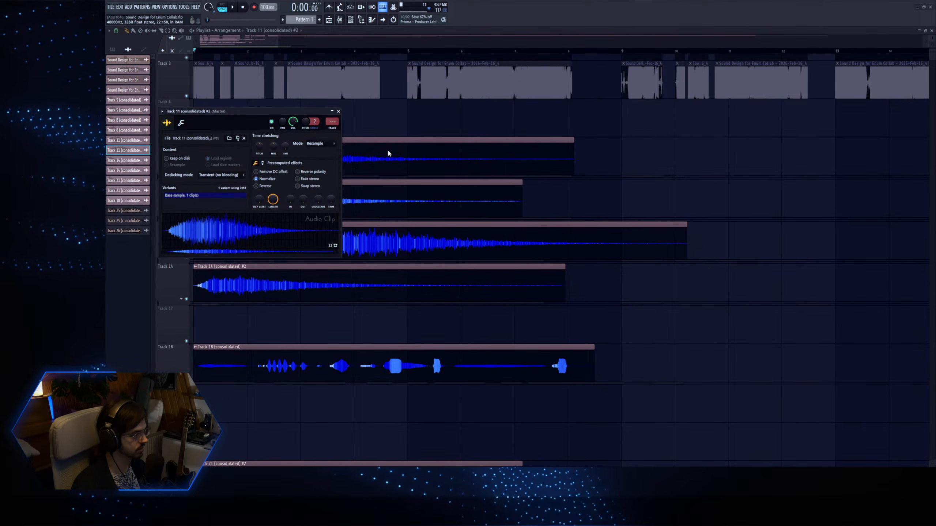
{"action": "double_click", "coordinate": [388, 288]}
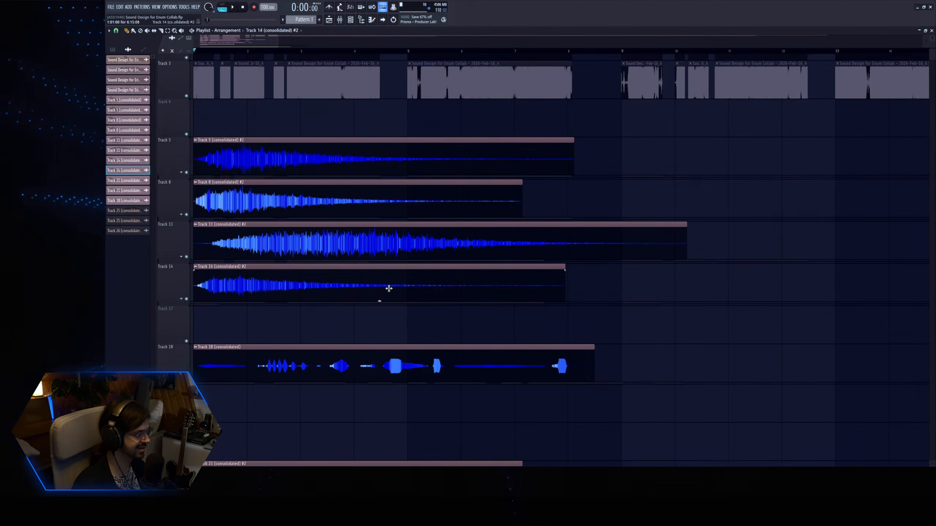
{"action": "left_click", "coordinate": [205, 128]}
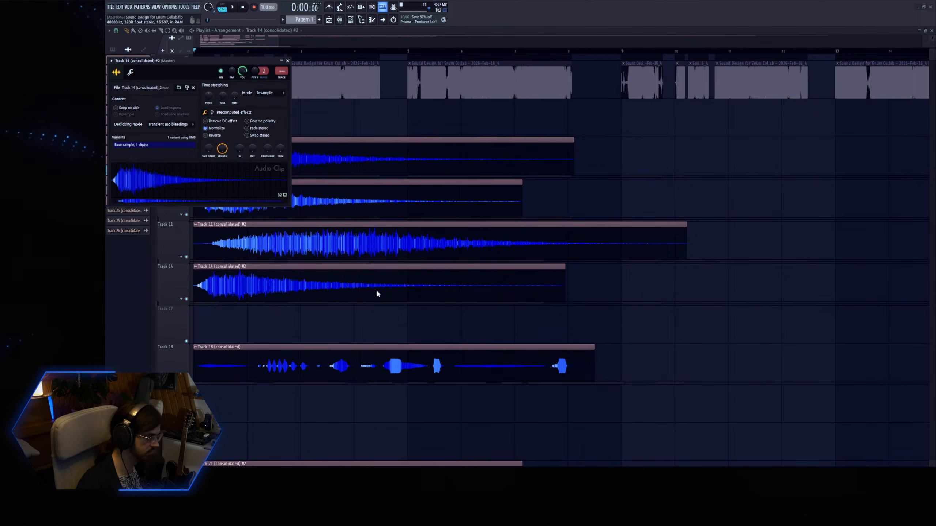
Turn on Normalize for the Track 21 (consolidated) #2 clip on Track 22.
{"action": "scroll", "coordinate": [376, 291], "scroll_direction": "down", "scroll_amount": 1}
{"action": "scroll", "coordinate": [324, 315], "scroll_direction": "down", "scroll_amount": 3}
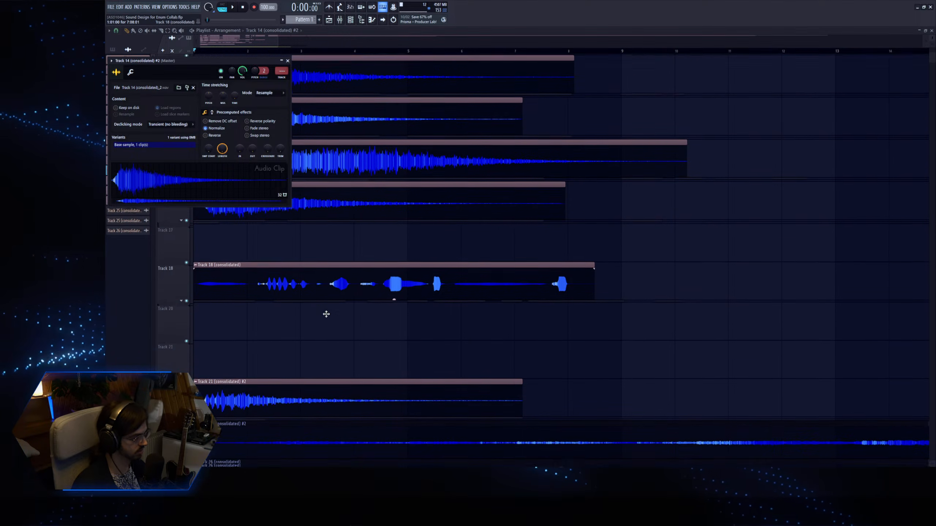
{"action": "double_click", "coordinate": [276, 335]}
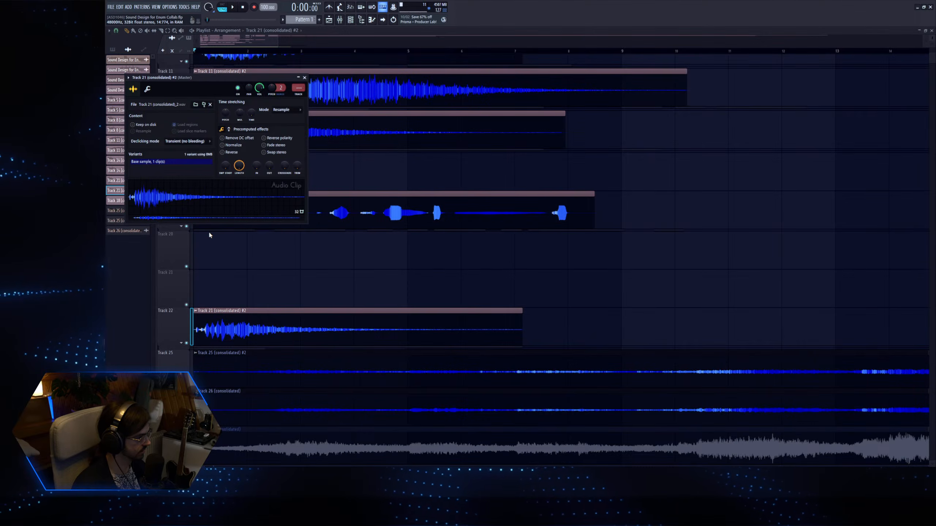
{"action": "left_click", "coordinate": [221, 145]}
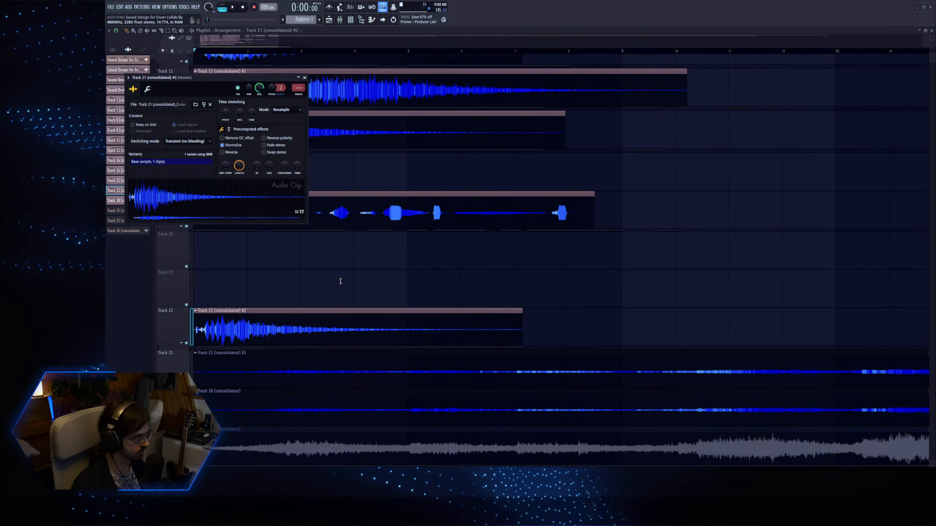
{"action": "scroll", "coordinate": [406, 265], "scroll_direction": "down", "scroll_amount": 3}
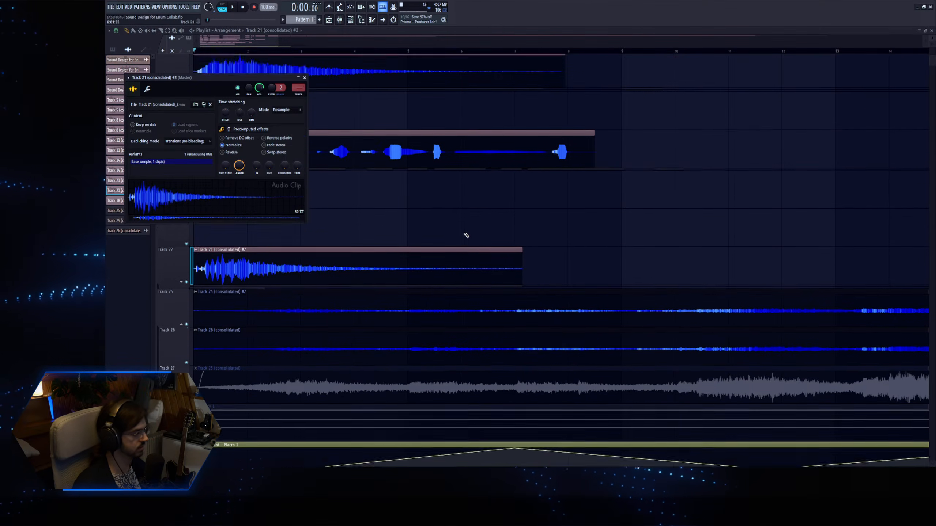
Turn on Normalize for the Track 25 (consolidated) #2 and Track 26 (consolidated) clips.
{"action": "double_click", "coordinate": [415, 260]}
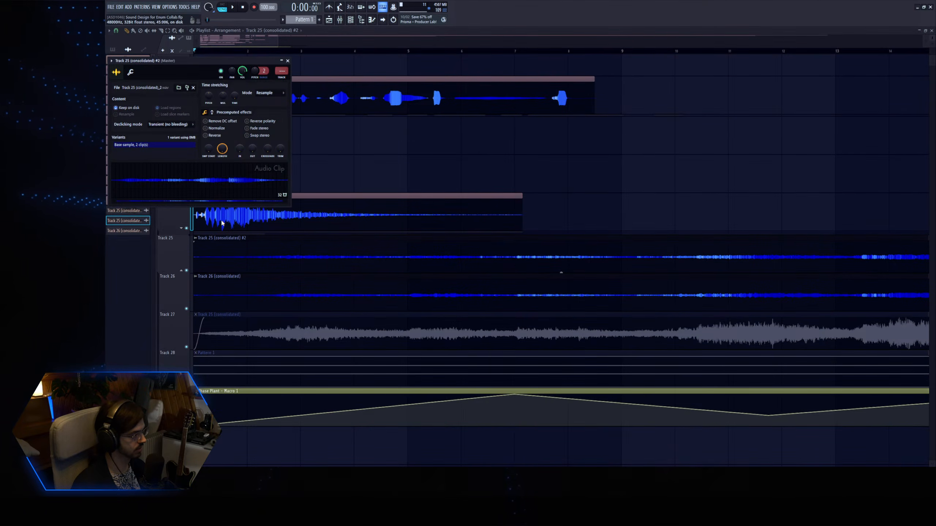
{"action": "left_click", "coordinate": [211, 129]}
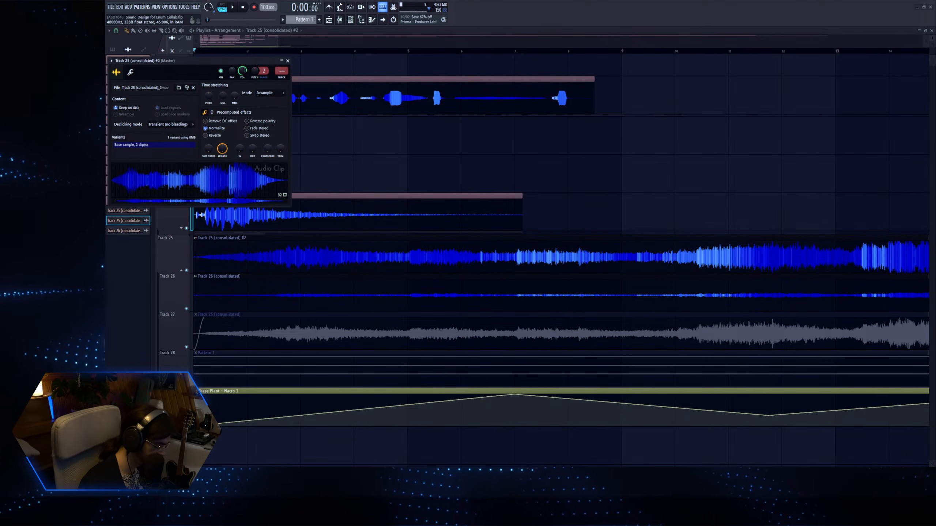
{"action": "left_click", "coordinate": [363, 277]}
{"action": "double_click", "coordinate": [363, 277]}
{"action": "left_click", "coordinate": [222, 138]}
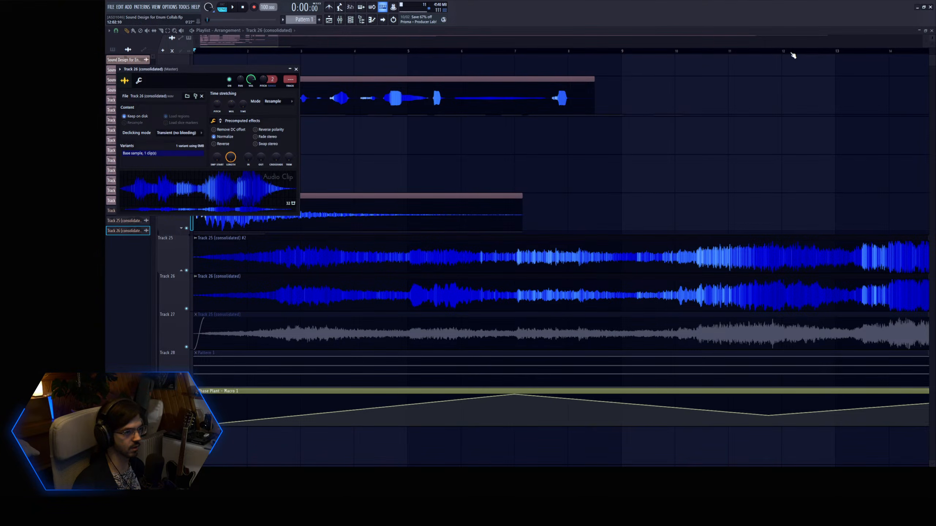
{"action": "right_click", "coordinate": [622, 124], "text": "ctrl"}
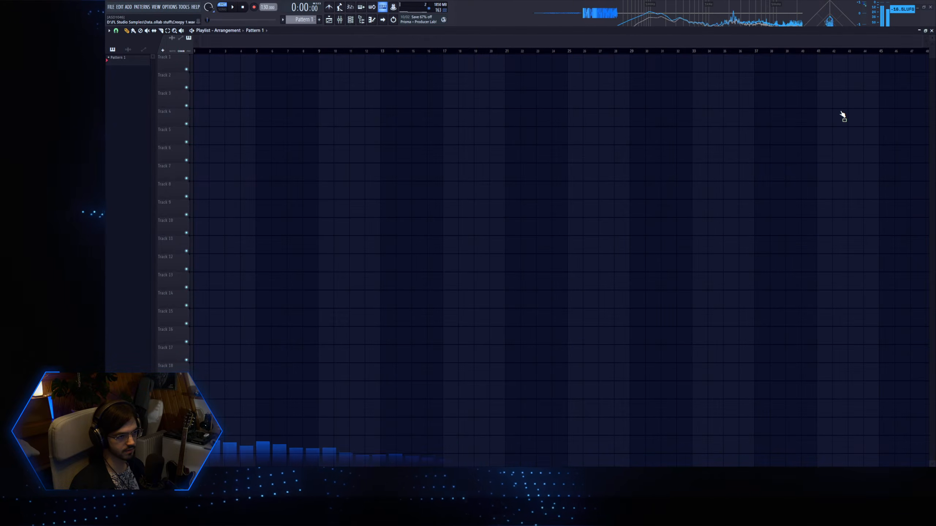
Add the Creepy, Flute Ambiance and Reese samples to Tracks 1 to 10 of the empty playlist and play them from several points.
{"action": "left_click_drag", "start_coordinate": [250, 49], "coordinate": [201, 67]}
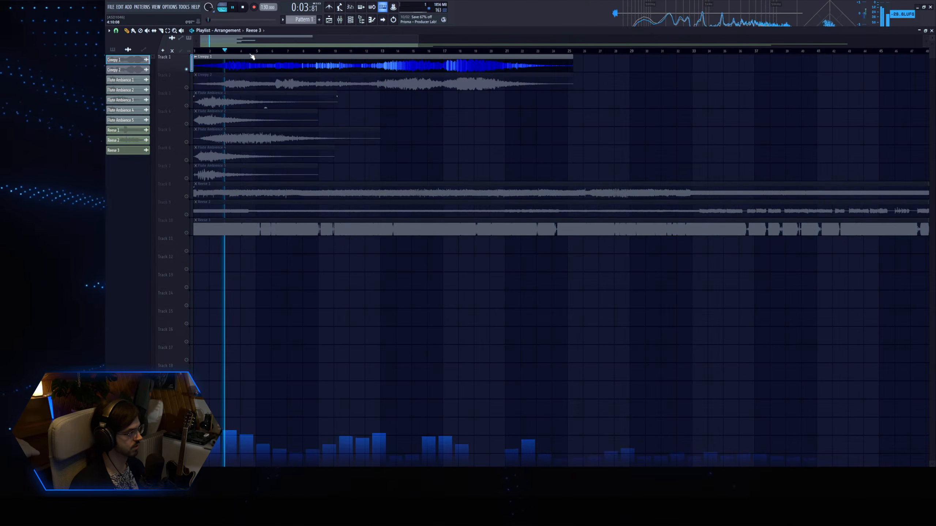
{"action": "left_click", "coordinate": [287, 51]}
{"action": "left_click", "coordinate": [394, 51]}
Solo Track 2 and audition the Creepy 2 clip at several points, ending with playback stopped.
{"action": "right_click", "coordinate": [187, 88]}
{"action": "left_click", "coordinate": [457, 51]}
{"action": "left_click", "coordinate": [284, 52]}
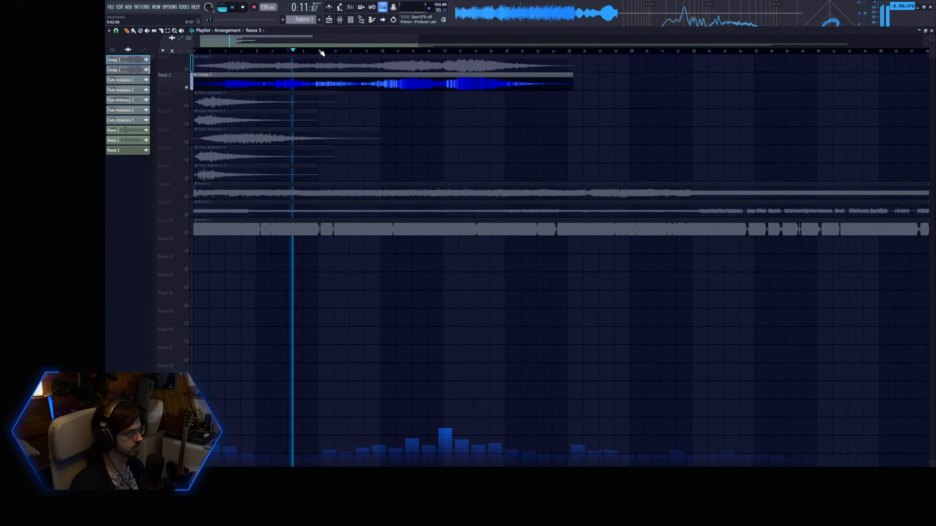
{"action": "left_click", "coordinate": [226, 52]}
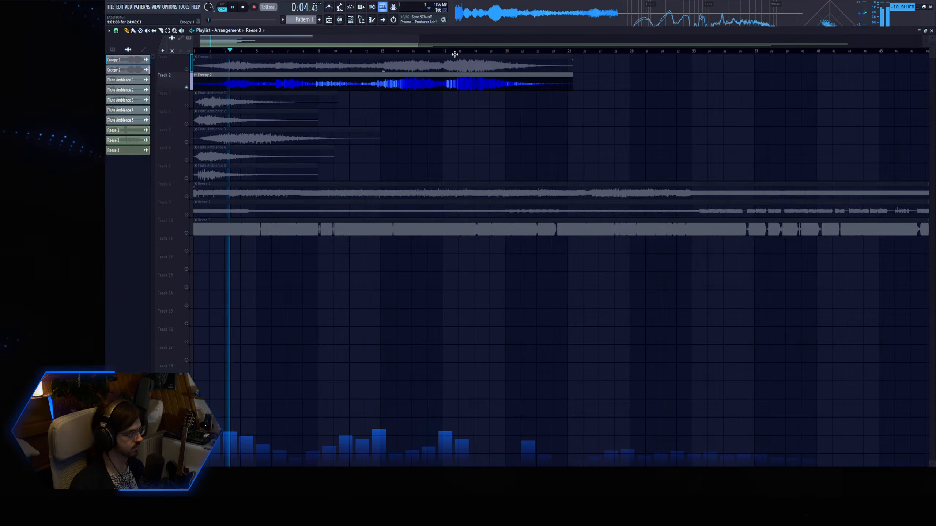
{"action": "left_click", "coordinate": [474, 50]}
{"action": "key", "text": "space"}
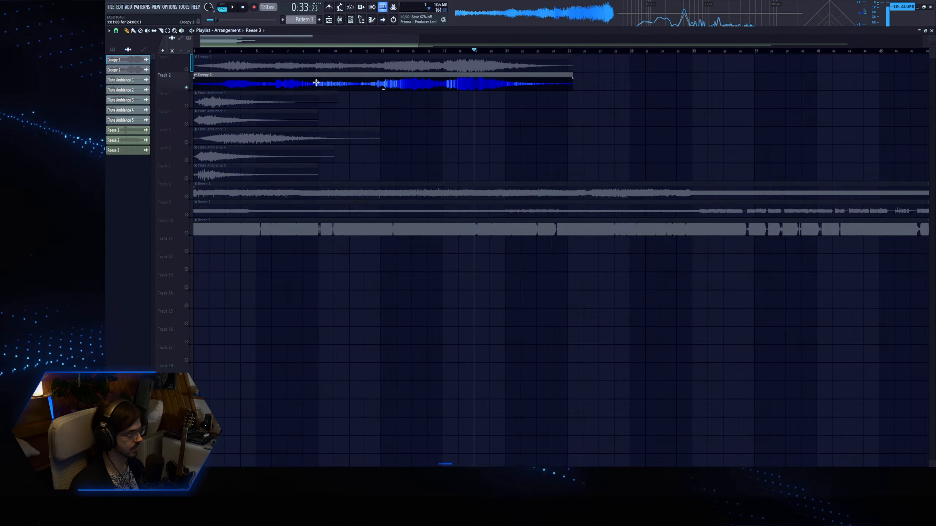
Solo Tracks 3 to 7 one after another to audition the five Flute Ambiance clips.
{"action": "left_click", "coordinate": [186, 105], "text": "ctrl"}
{"action": "key", "text": "space"}
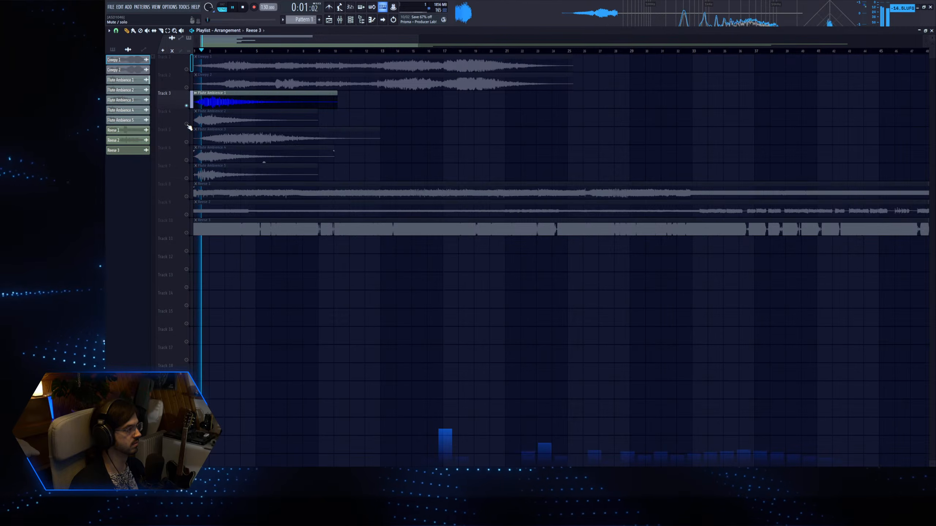
{"action": "left_click", "coordinate": [186, 123], "text": "ctrl"}
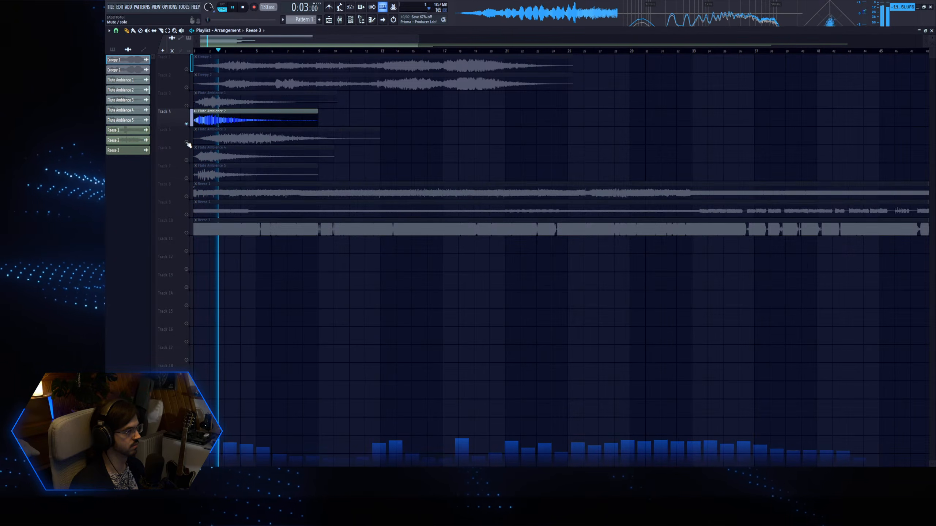
{"action": "left_click", "coordinate": [186, 141], "text": "ctrl"}
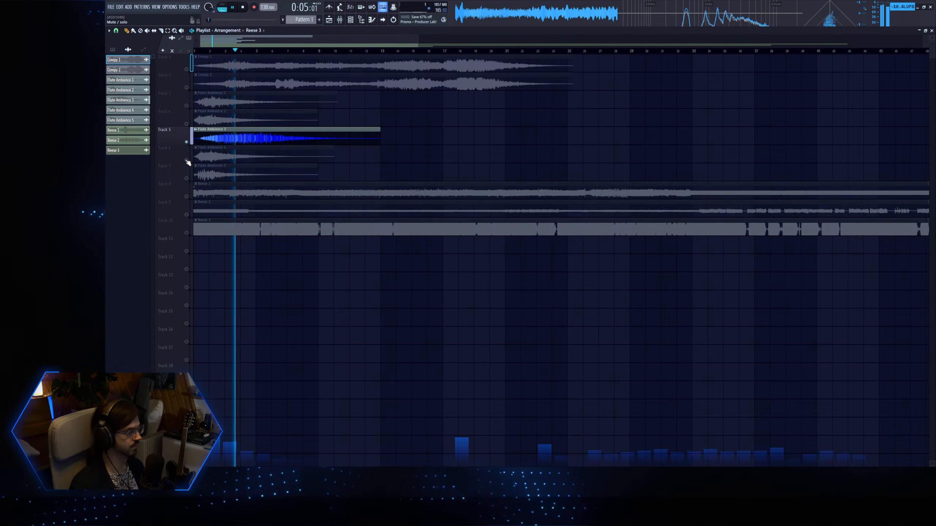
{"action": "left_click", "coordinate": [186, 159], "text": "ctrl"}
{"action": "left_click", "coordinate": [186, 178], "text": "ctrl"}
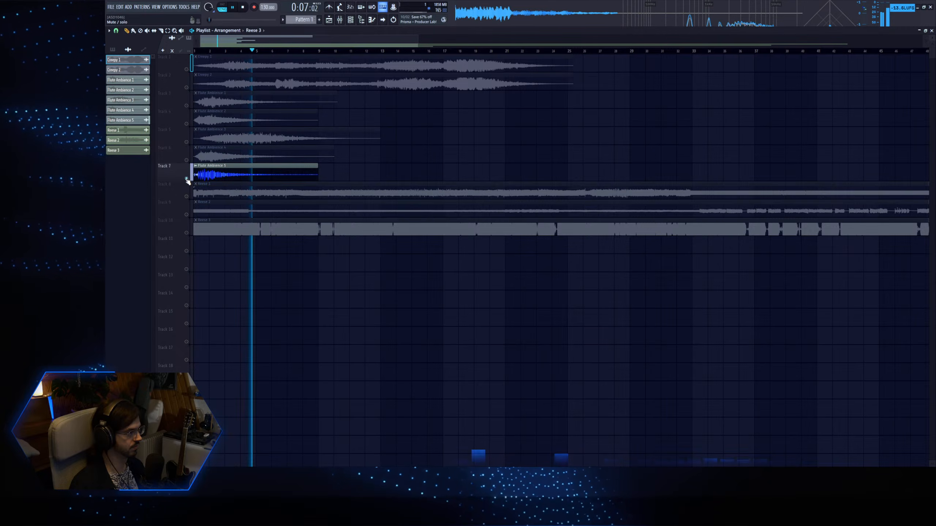
{"action": "key", "text": "space"}
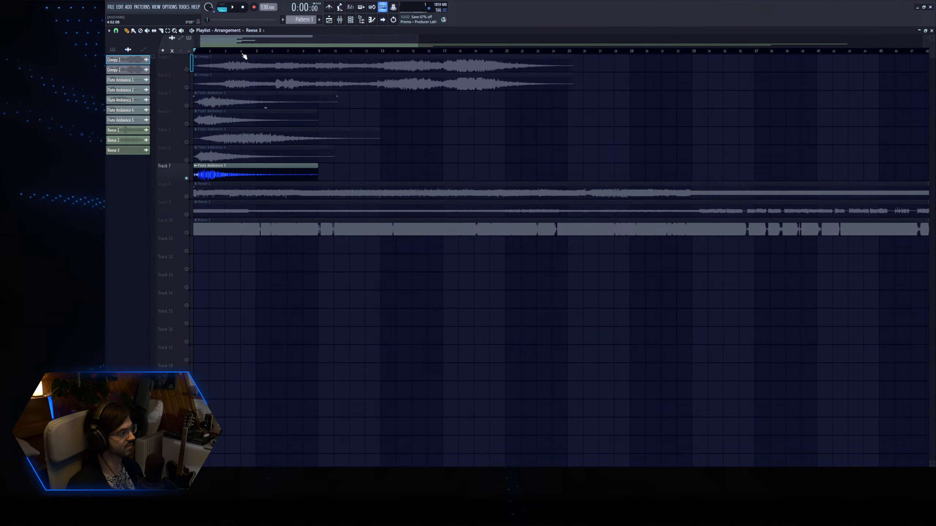
Solo Track 8 and audition the first half of the Reese 1 clip at several points.
{"action": "right_click", "coordinate": [186, 196]}
{"action": "right_click", "coordinate": [385, 141], "text": "ctrl"}
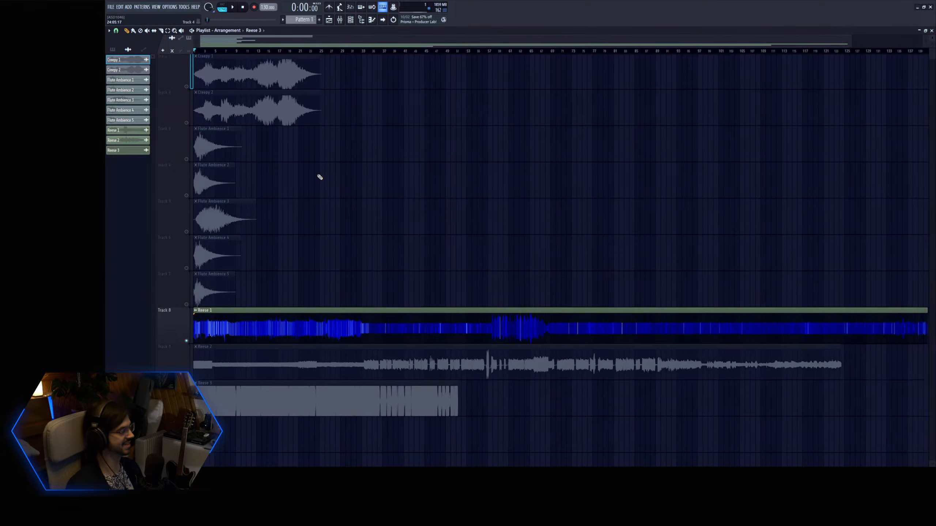
{"action": "scroll", "coordinate": [319, 178], "scroll_direction": "down", "scroll_amount": 3}
{"action": "key", "text": "space"}
{"action": "left_click", "coordinate": [276, 51]}
{"action": "left_click", "coordinate": [334, 51]}
{"action": "left_click", "coordinate": [393, 51]}
{"action": "left_click", "coordinate": [480, 52]}
{"action": "left_click", "coordinate": [510, 51]}
Audition the second half of the Reese 1 clip up to its end, and stop playback.
{"action": "left_click_drag", "start_coordinate": [519, 43], "coordinate": [635, 44]}
{"action": "left_click", "coordinate": [496, 51]}
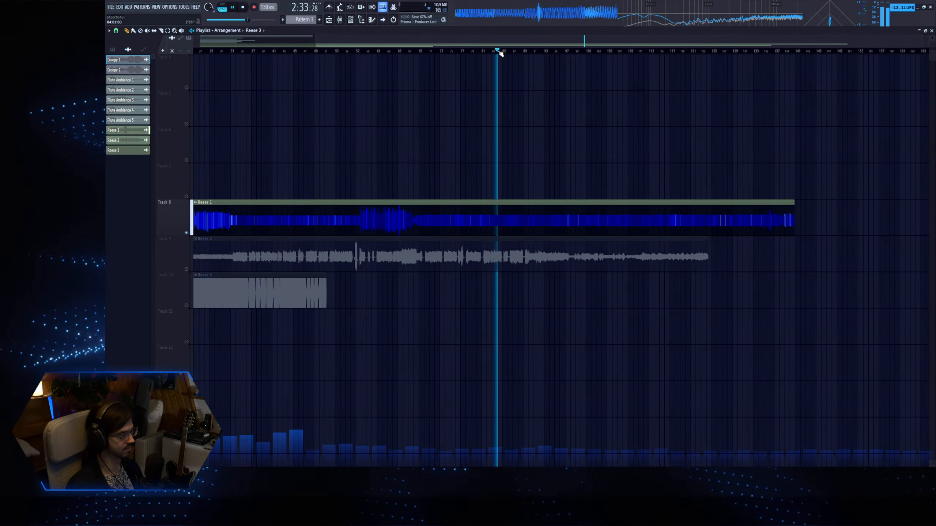
{"action": "left_click", "coordinate": [591, 52]}
{"action": "left_click", "coordinate": [675, 51]}
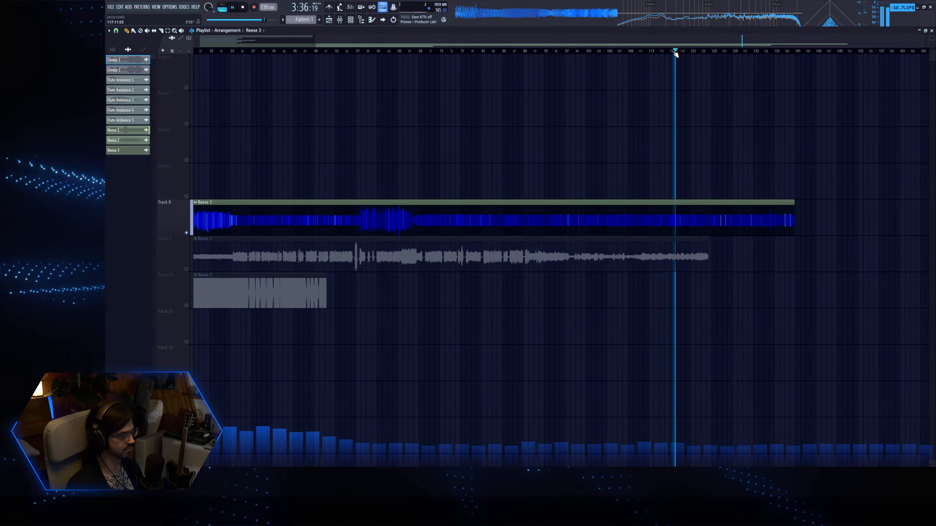
{"action": "left_click", "coordinate": [725, 51]}
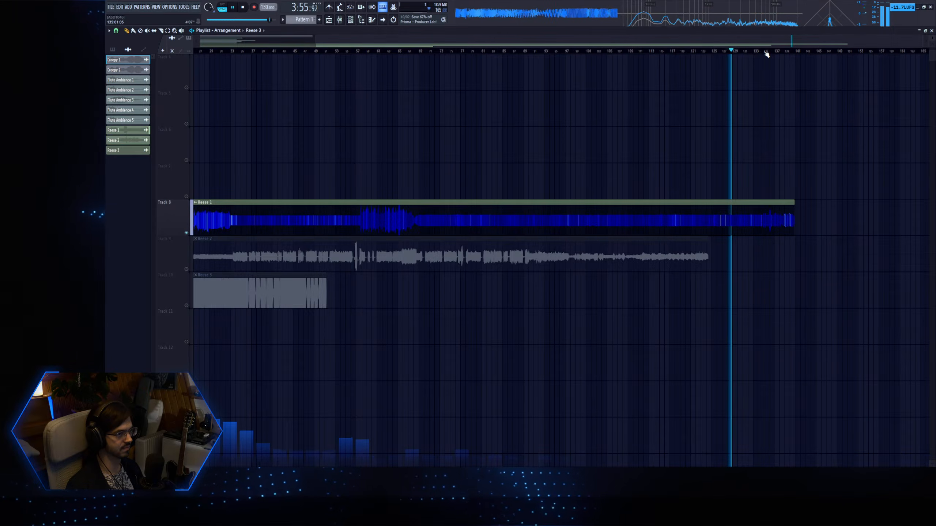
{"action": "left_click", "coordinate": [762, 52]}
{"action": "left_click", "coordinate": [785, 52]}
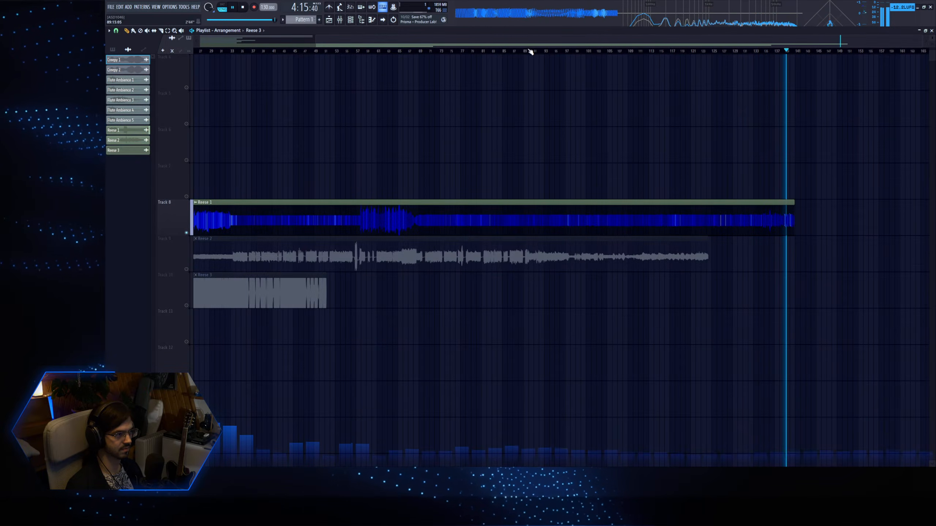
{"action": "left_click", "coordinate": [464, 52]}
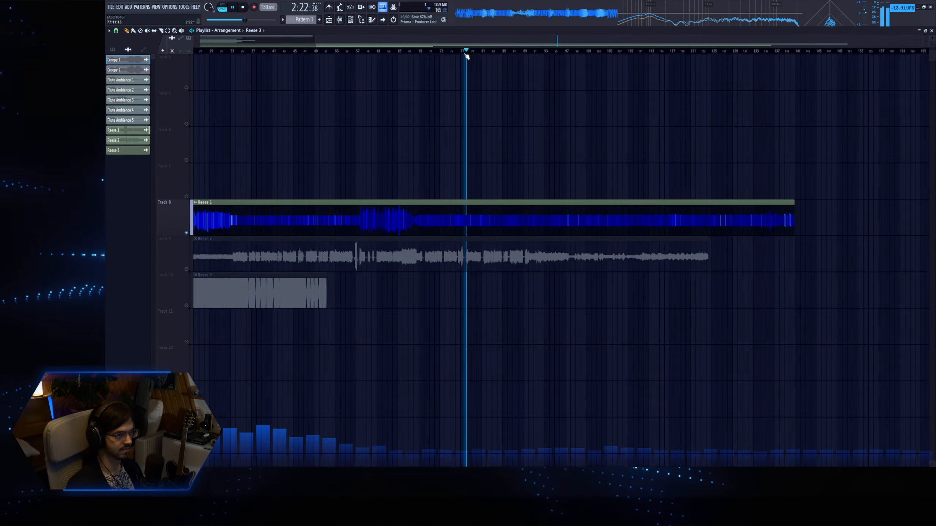
{"action": "key", "text": "space"}
Solo Track 9 and audition the first half of the Reese 2 clip, up to bar 57.
{"action": "left_click_drag", "start_coordinate": [481, 41], "coordinate": [347, 42]}
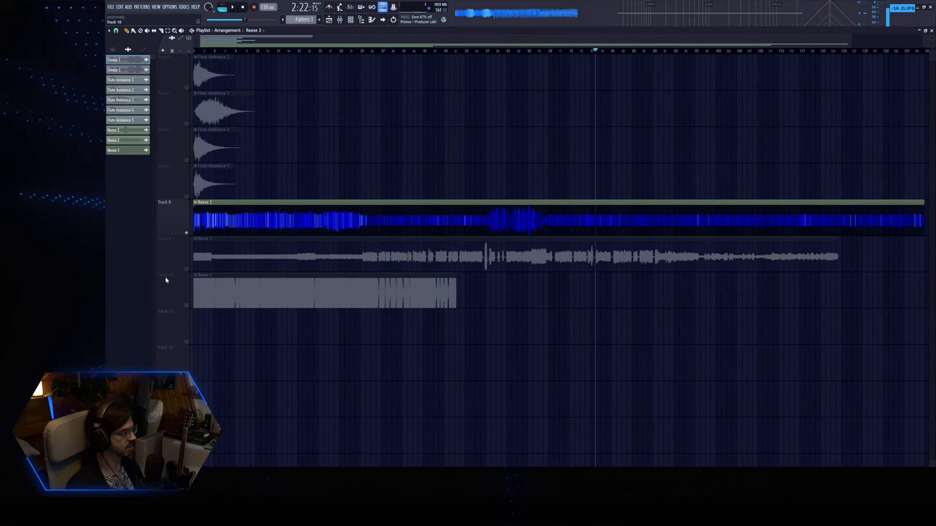
{"action": "right_click", "coordinate": [186, 269]}
{"action": "key", "text": "space"}
{"action": "left_click", "coordinate": [199, 52]}
{"action": "left_click", "coordinate": [245, 51]}
{"action": "left_click", "coordinate": [308, 51]}
{"action": "left_click", "coordinate": [367, 51]}
{"action": "left_click", "coordinate": [428, 51]}
{"action": "left_click", "coordinate": [486, 51]}
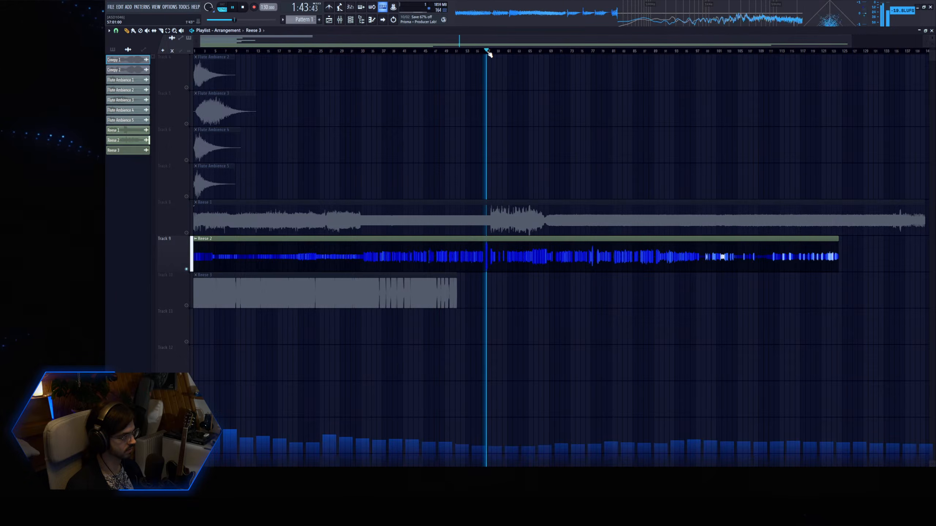
Audition the middle section of the Reese 2 clip past bar 57.
{"action": "left_click", "coordinate": [533, 52]}
{"action": "left_click", "coordinate": [561, 52]}
{"action": "left_click", "coordinate": [555, 51]}
{"action": "left_click", "coordinate": [627, 52]}
{"action": "key", "text": "space"}
Audition the last part of the Reese 2 clip up to near its end, and stop playback.
{"action": "left_click", "coordinate": [550, 52]}
{"action": "key", "text": "space"}
{"action": "left_click", "coordinate": [565, 52]}
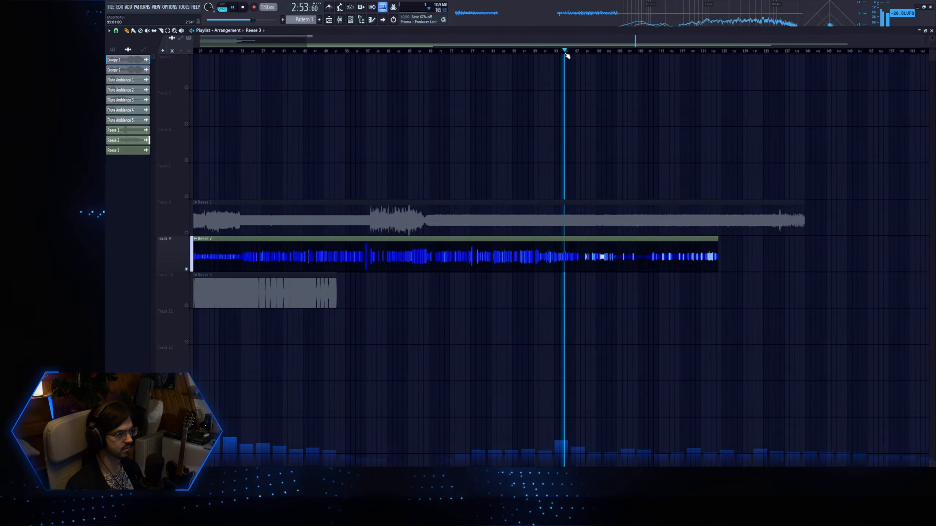
{"action": "left_click", "coordinate": [590, 52]}
{"action": "left_click", "coordinate": [600, 52]}
{"action": "left_click", "coordinate": [649, 52]}
{"action": "left_click", "coordinate": [691, 52]}
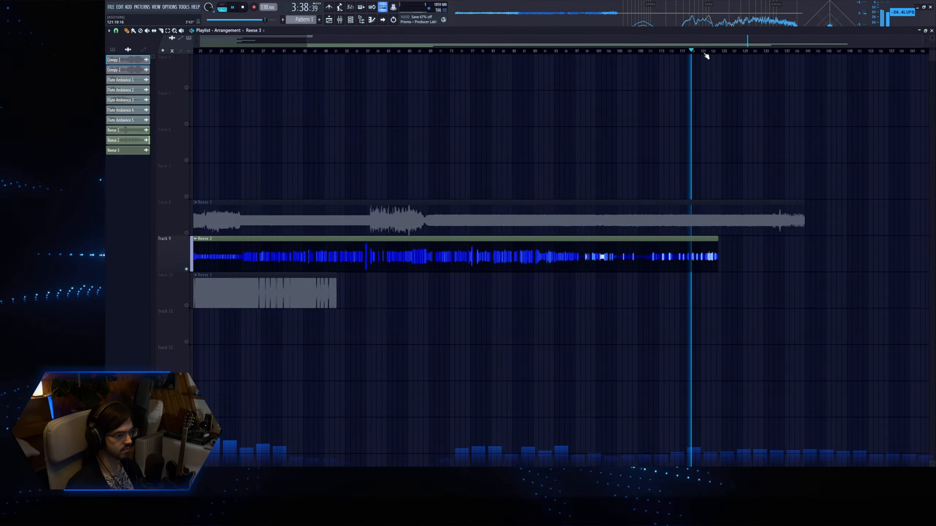
{"action": "left_click", "coordinate": [704, 52]}
{"action": "key", "text": "space"}
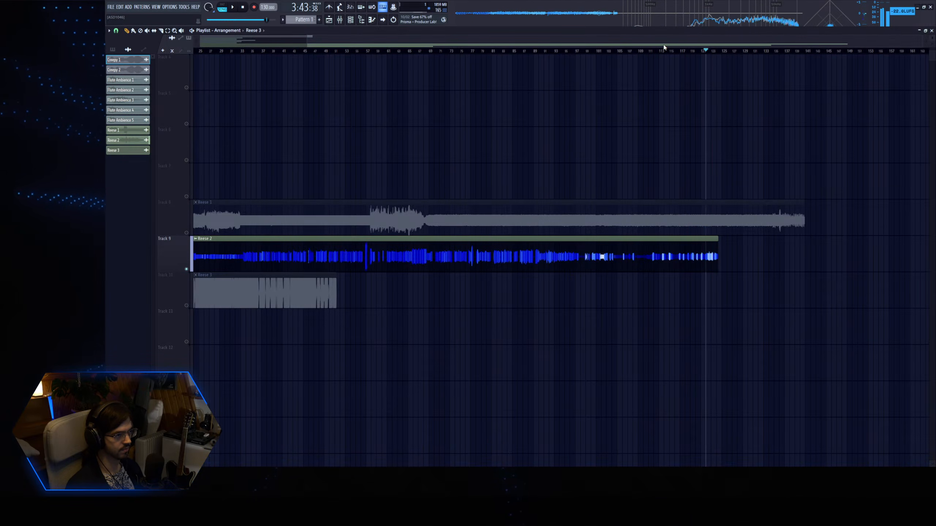
Solo Track 10 and audition the start of the Reese 3 clip.
{"action": "left_click_drag", "start_coordinate": [664, 46], "coordinate": [274, 71]}
{"action": "right_click", "coordinate": [187, 306]}
{"action": "left_click", "coordinate": [199, 51]}
{"action": "scroll", "coordinate": [560, 236], "scroll_direction": "up", "scroll_amount": 4}
{"action": "scroll", "coordinate": [558, 297], "scroll_direction": "up", "scroll_amount": 5}
{"action": "key", "text": "space"}
Check the Reese 3 clip's channel settings and audition the clip around bars 9 and 10.
{"action": "key", "text": "space"}
{"action": "scroll", "coordinate": [311, 259], "scroll_direction": "down", "scroll_amount": 1}
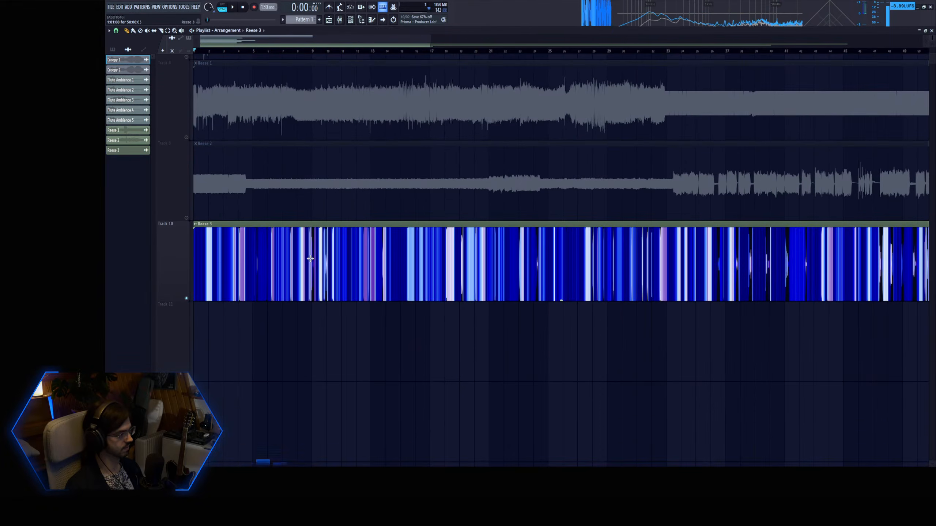
{"action": "double_click", "coordinate": [310, 259]}
{"action": "key", "text": "space"}
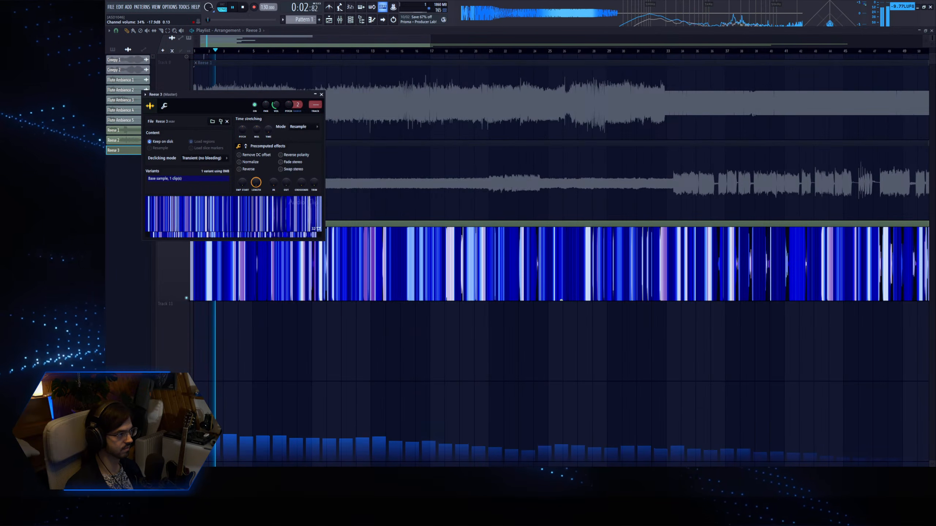
{"action": "left_click", "coordinate": [326, 52]}
{"action": "key", "text": "space"}
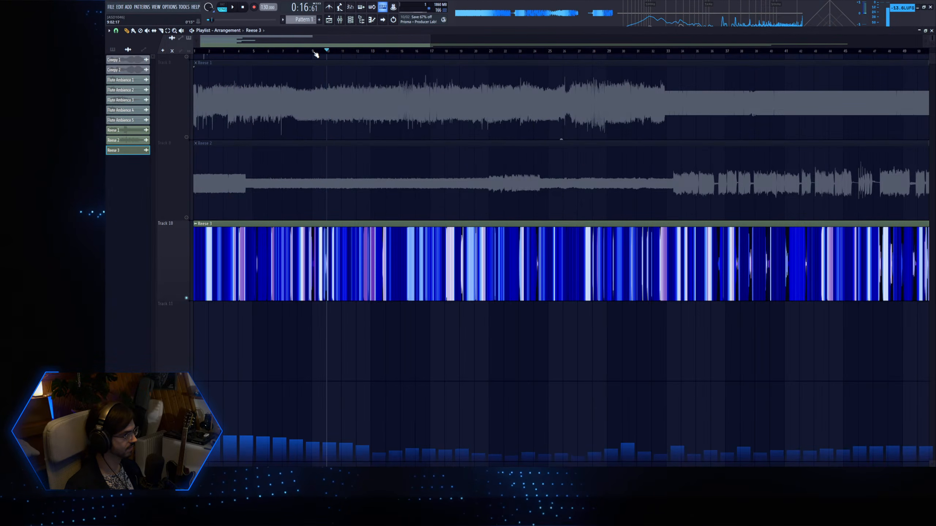
{"action": "left_click", "coordinate": [313, 50]}
{"action": "key", "text": "space"}
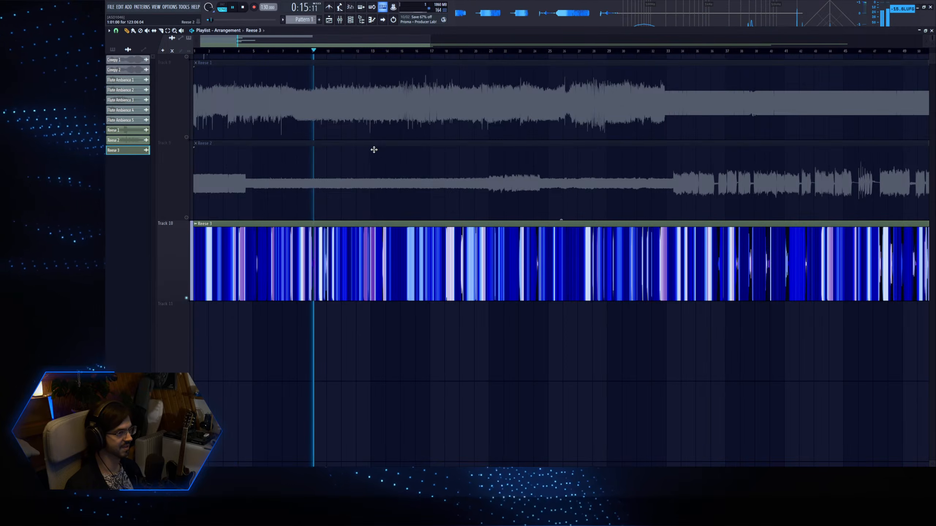
Examine the Reese 3 waveform around bar 9 up close and replay that passage.
{"action": "key", "text": "space"}
{"action": "scroll", "coordinate": [426, 159], "scroll_direction": "up", "scroll_amount": 6}
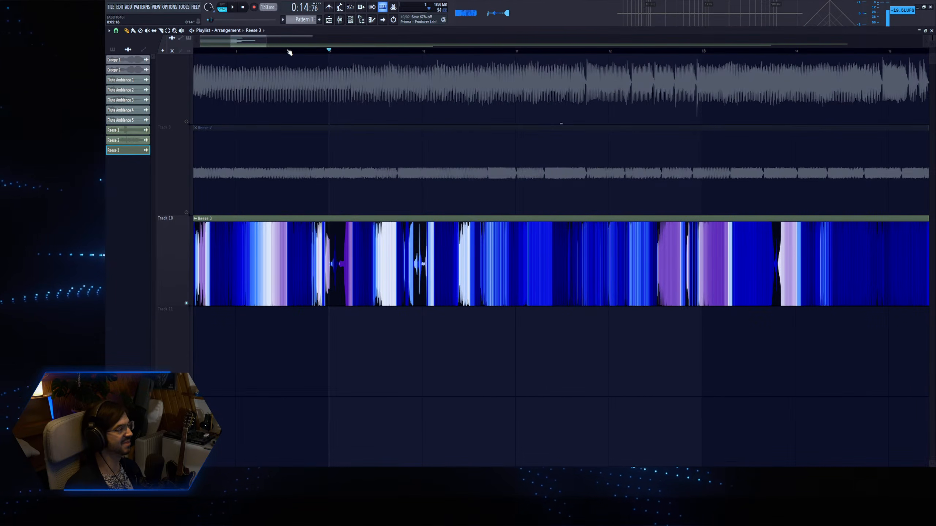
{"action": "key", "text": "space"}
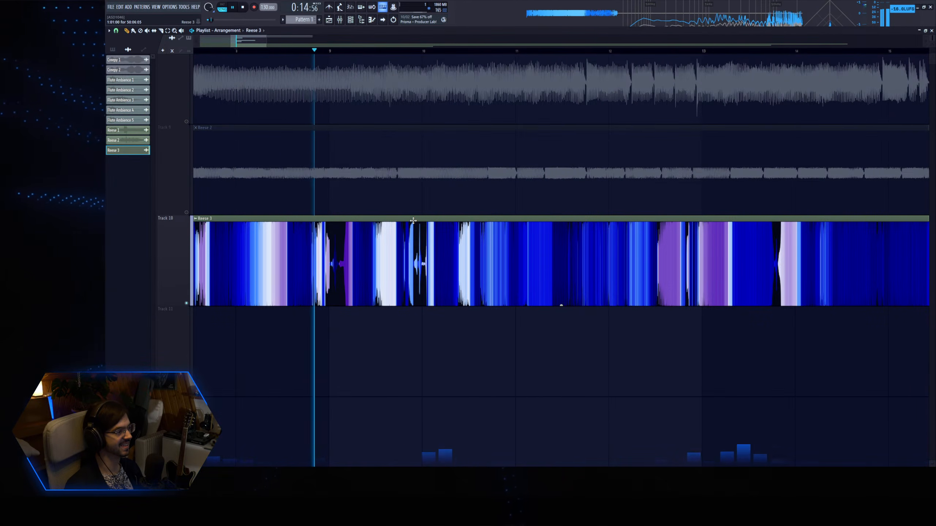
{"action": "scroll", "coordinate": [426, 171], "scroll_direction": "down", "scroll_amount": 10}
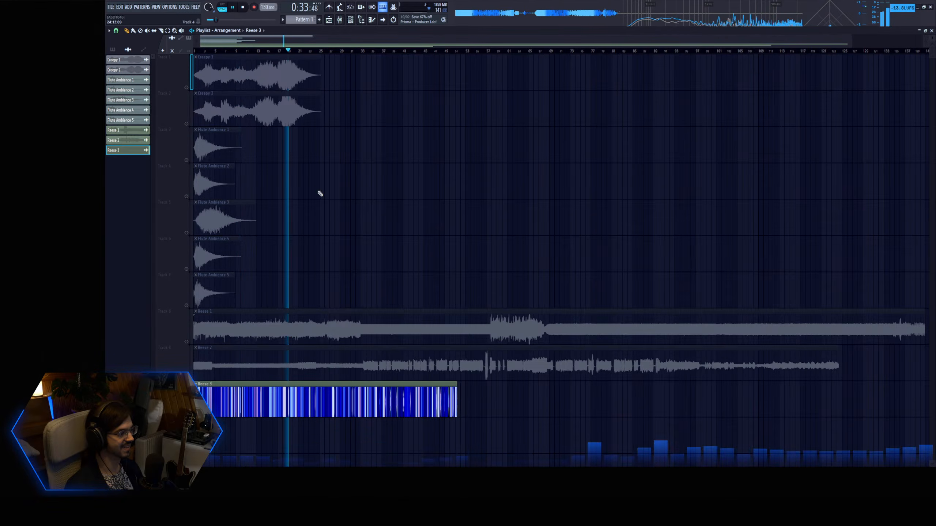
Audition the middle of the Reese 3 clip by jumping playback through several points between bars 18 and 29.
{"action": "left_click_drag", "start_coordinate": [272, 454], "coordinate": [389, 270]}
{"action": "key", "text": "space"}
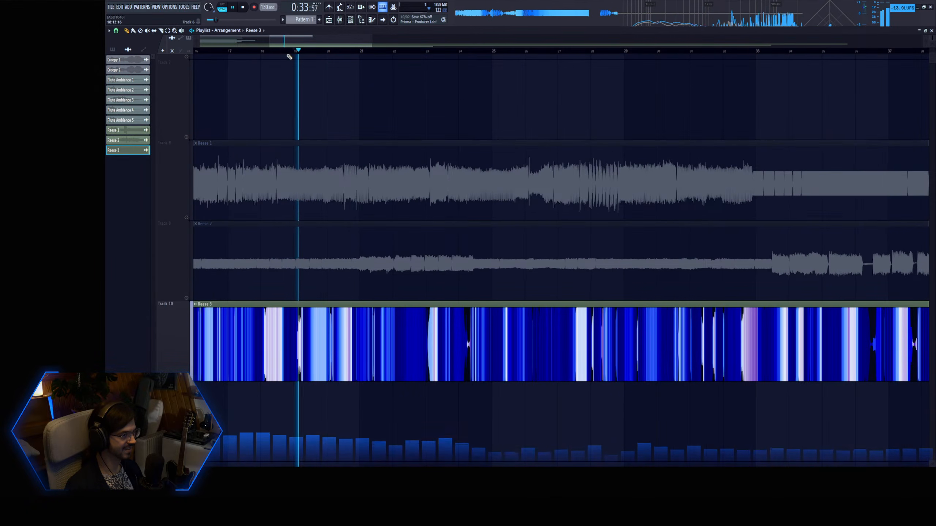
{"action": "left_click", "coordinate": [367, 52]}
{"action": "left_click", "coordinate": [457, 53]}
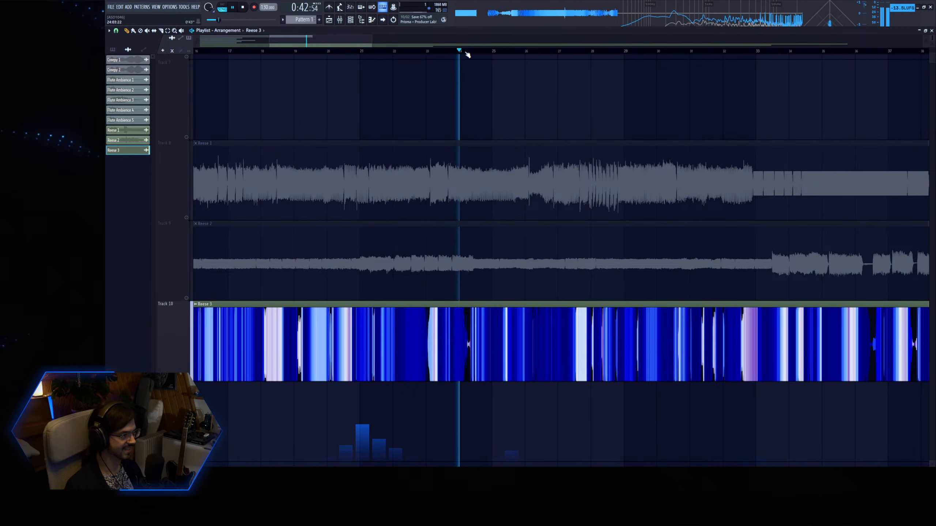
{"action": "left_click", "coordinate": [467, 55]}
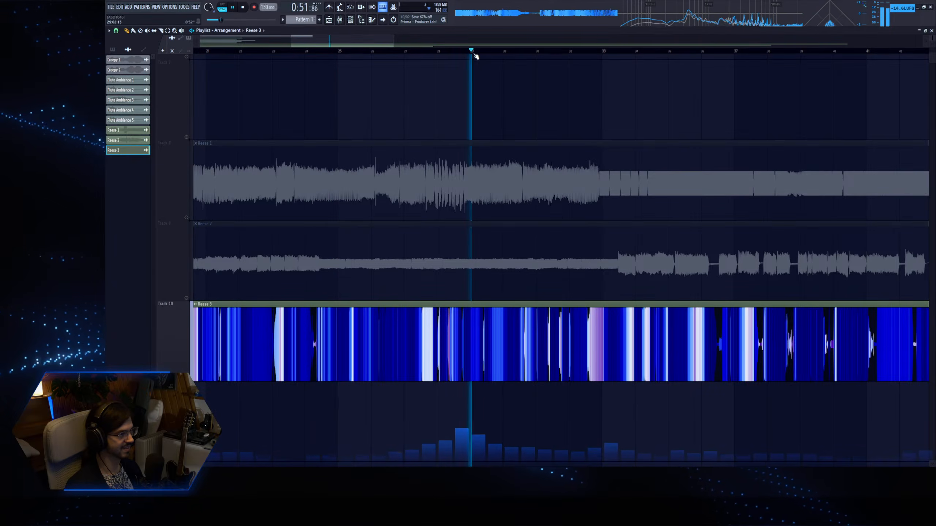
Audition the Reese 3 clip around bars 38 and 39 and examine its waveform there up close.
{"action": "key", "text": "space"}
{"action": "left_click", "coordinate": [486, 54]}
{"action": "key", "text": "space"}
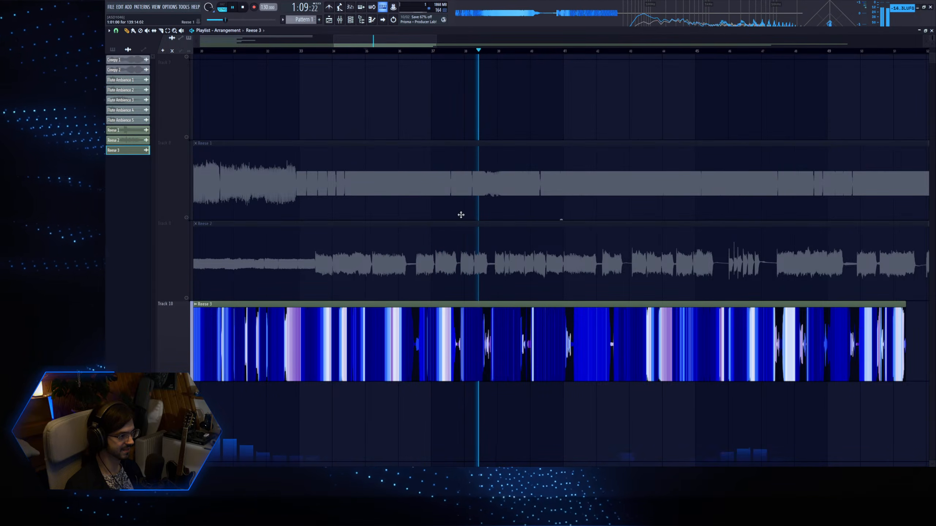
{"action": "scroll", "coordinate": [559, 291], "scroll_direction": "up", "scroll_amount": 4}
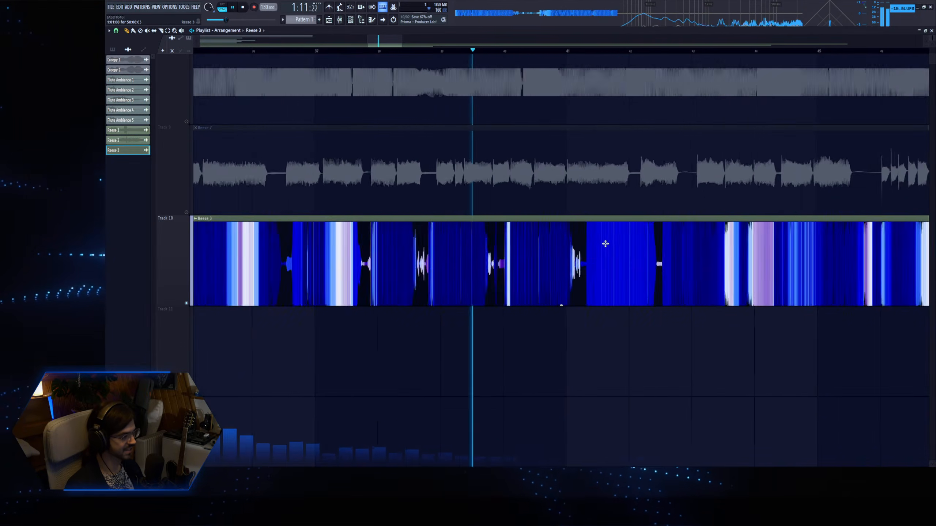
Switch the playlist to a finer snap and audition the Reese 3 clip from around bar 40 to bar 45.
{"action": "left_click", "coordinate": [116, 31]}
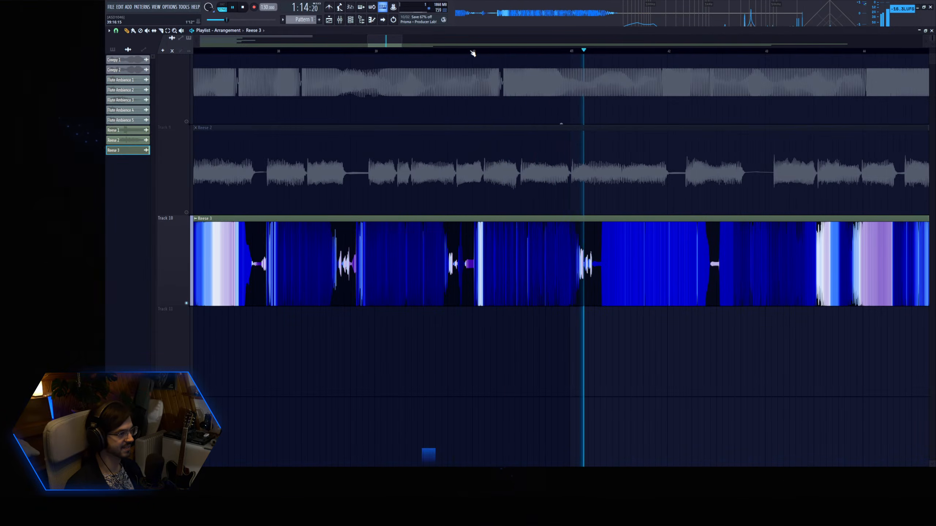
{"action": "key", "text": "space"}
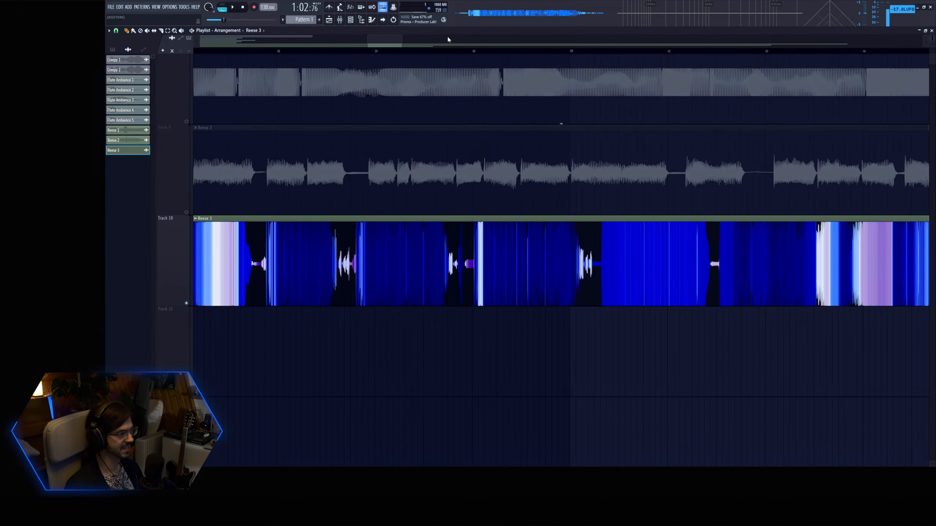
{"action": "key", "text": "space"}
{"action": "left_click_drag", "start_coordinate": [401, 43], "coordinate": [441, 43]}
{"action": "left_click", "coordinate": [574, 51]}
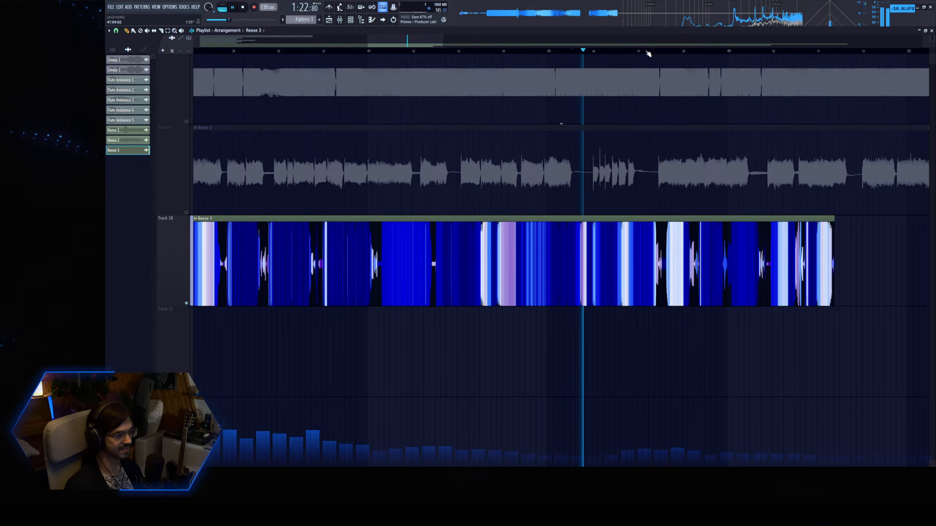
Audition the last part of the Reese 3 clip from around bars 45 to 48, and stop playback.
{"action": "key", "text": "space"}
{"action": "left_click", "coordinate": [647, 51]}
{"action": "left_click", "coordinate": [545, 51]}
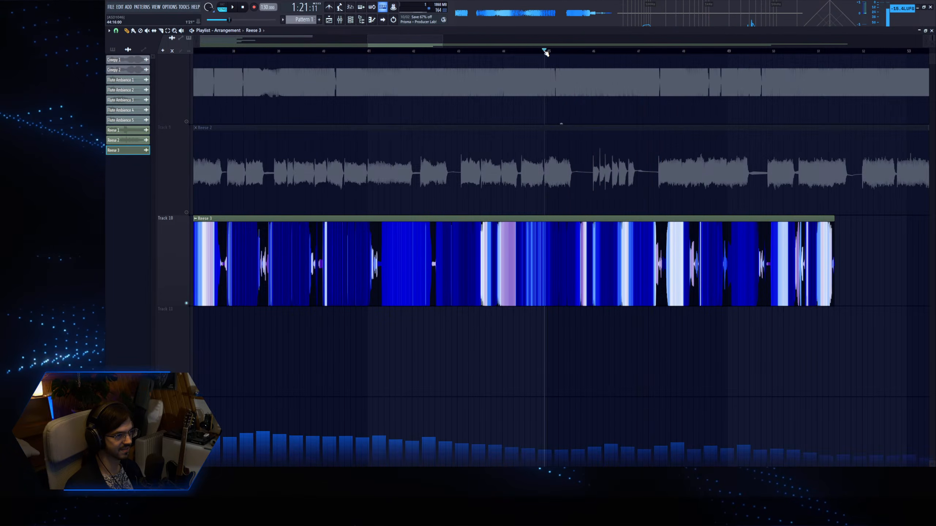
{"action": "left_click", "coordinate": [680, 50]}
{"action": "left_click_drag", "start_coordinate": [427, 44], "coordinate": [441, 43]}
{"action": "key", "text": "space"}
Unsolo Track 10 so that all tracks are enabled, and return the song position to the start.
{"action": "double_click", "coordinate": [363, 259]}
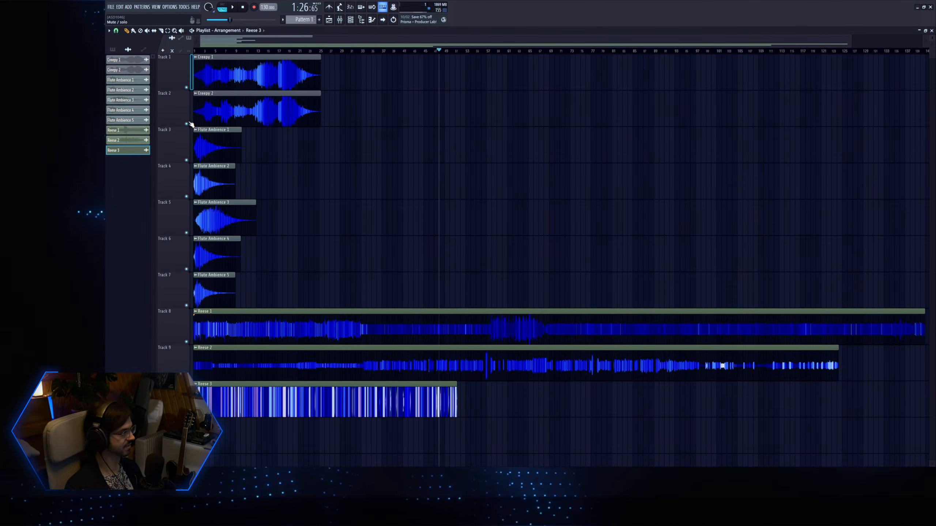
{"action": "left_click", "coordinate": [195, 52]}
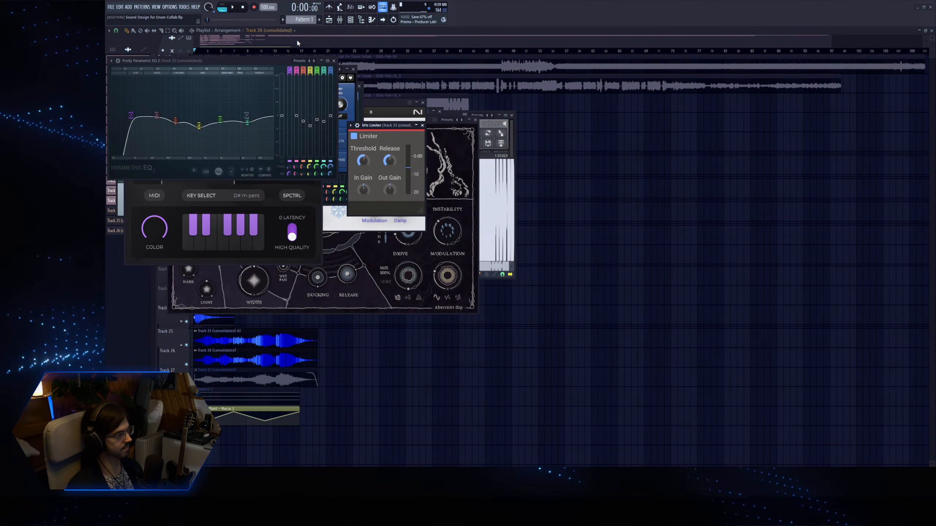
Close all open plugin windows in the Sound Design for Enum Collab project and show its playlist.
{"action": "key", "text": "F12"}
{"action": "left_click", "coordinate": [329, 19]}
{"action": "left_click", "coordinate": [329, 20]}
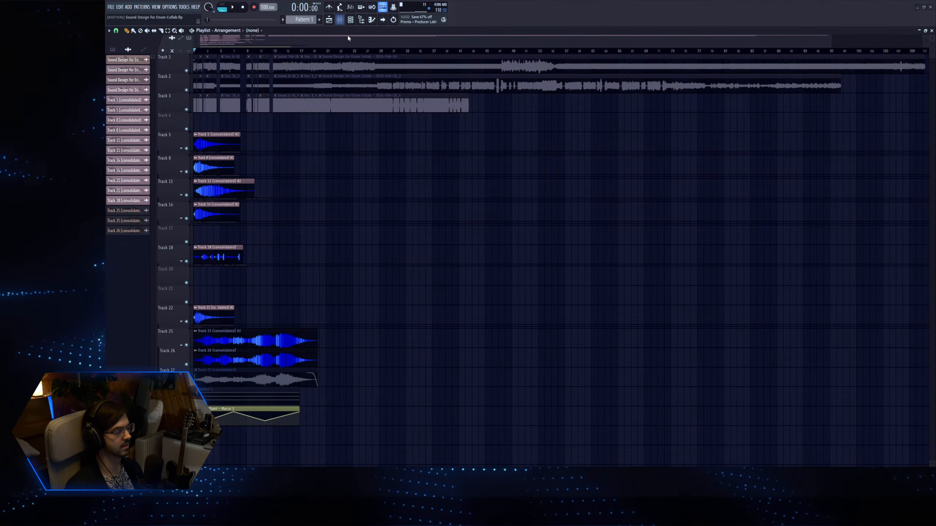
{"action": "left_click_drag", "start_coordinate": [313, 51], "coordinate": [239, 51]}
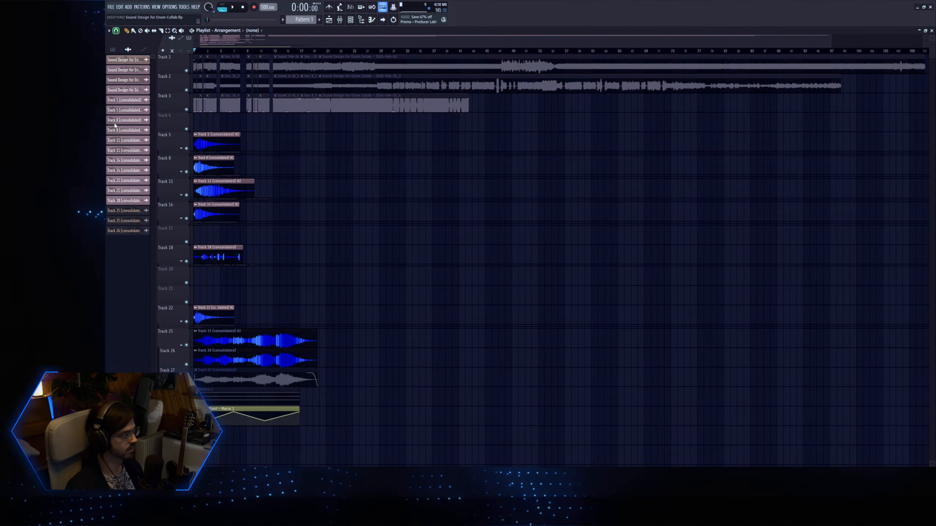